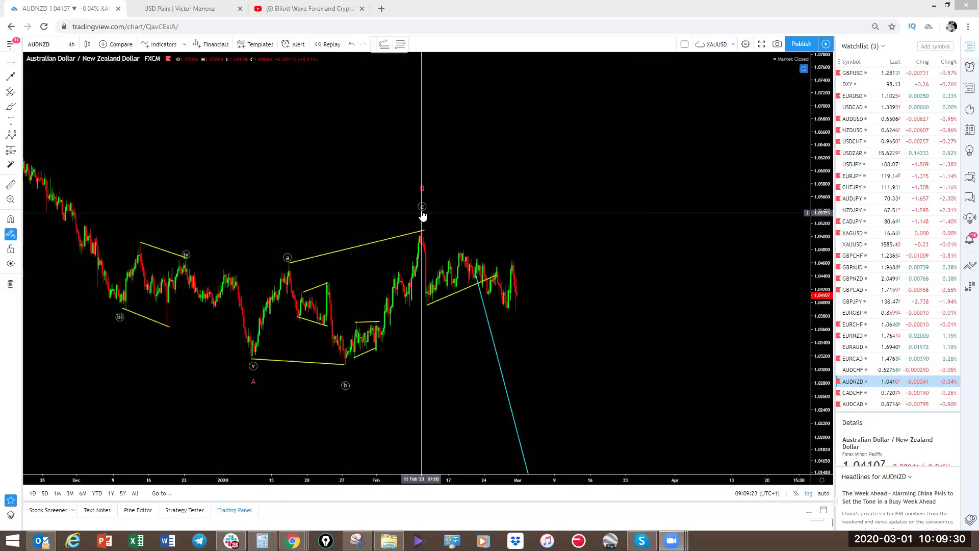
# - Move the circled wave c label below red B down to sit just above the February high on the AUDNZD chart
pyautogui.moveTo(423, 214); pyautogui.dragTo(422, 222)
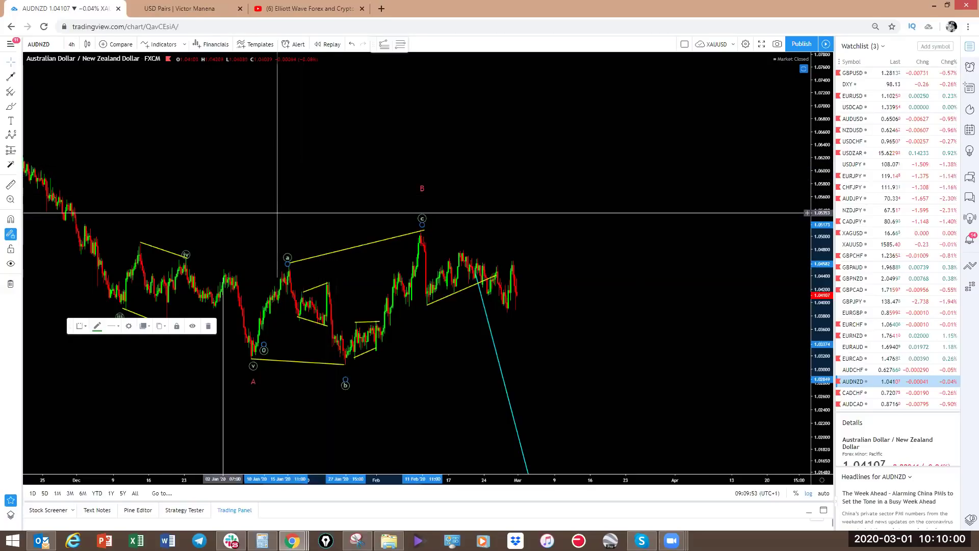
# - Show the expanded YouTube description of the Weekly Outlook 24-28 Feb 2020, down to its contact links, course information and time stamps
pyautogui.click(180, 9)
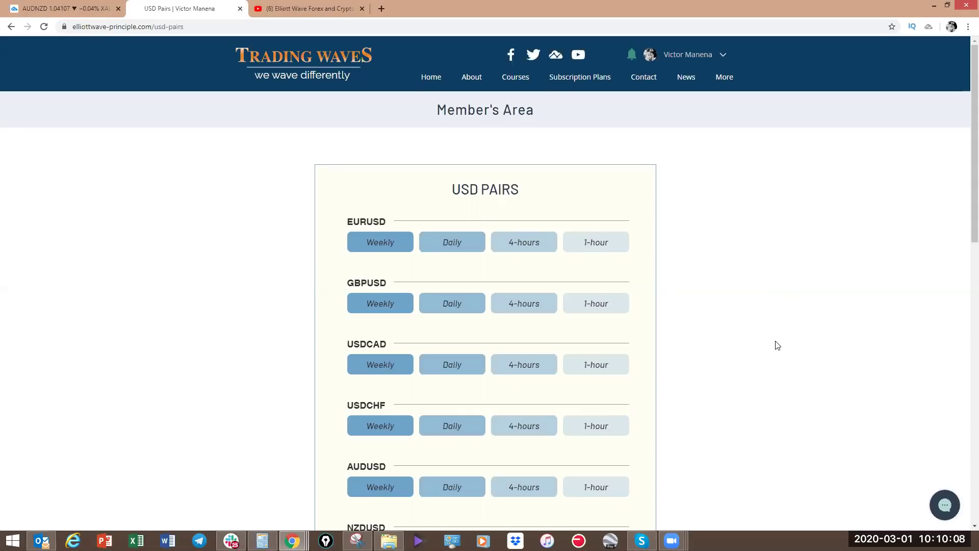
pyautogui.click(316, 13)
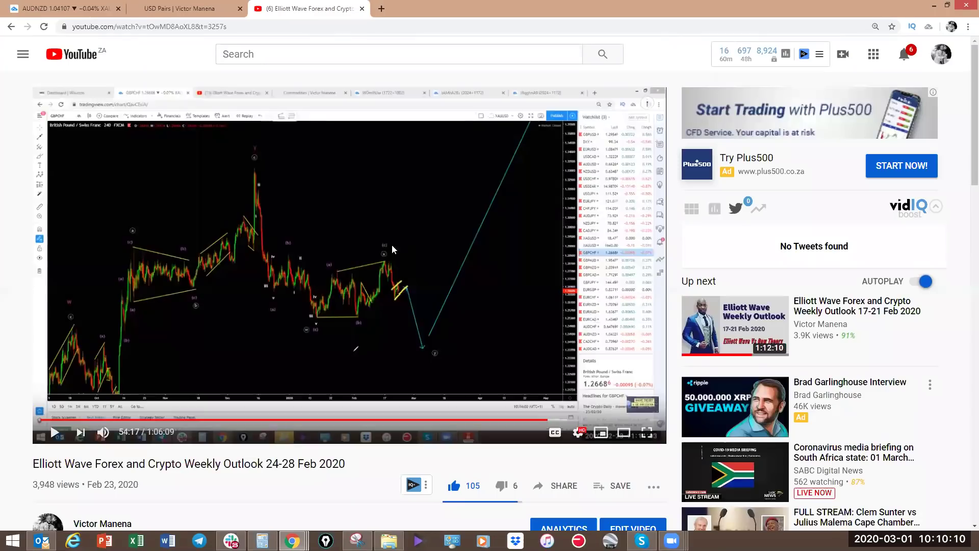
pyautogui.scroll(-3, 371, 296)
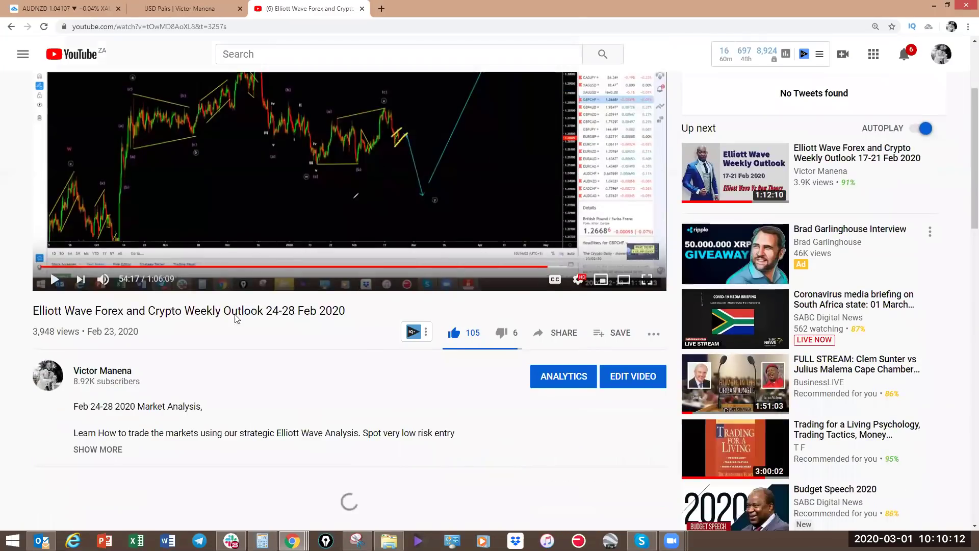
pyautogui.click(97, 449)
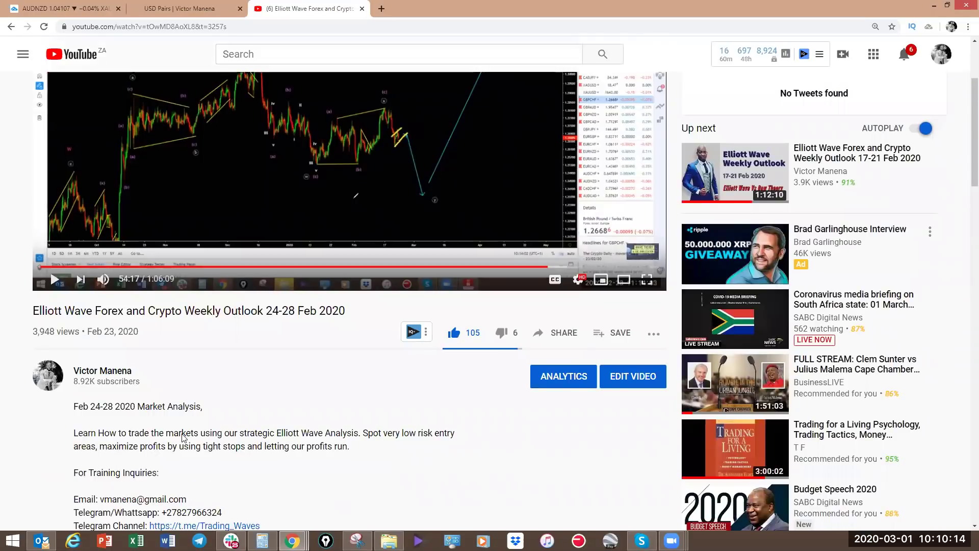
pyautogui.scroll(-3, 179, 405)
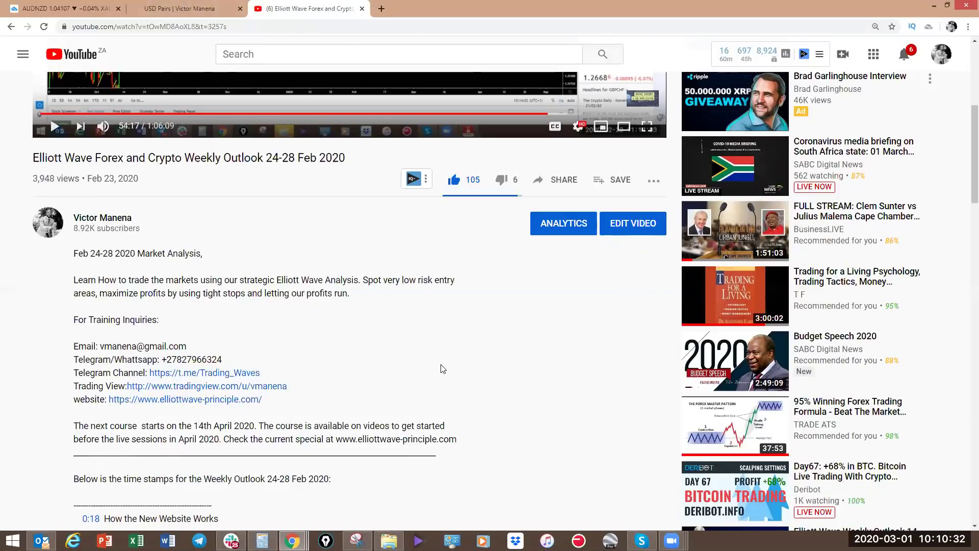
pyautogui.scroll(-2, 441, 367)
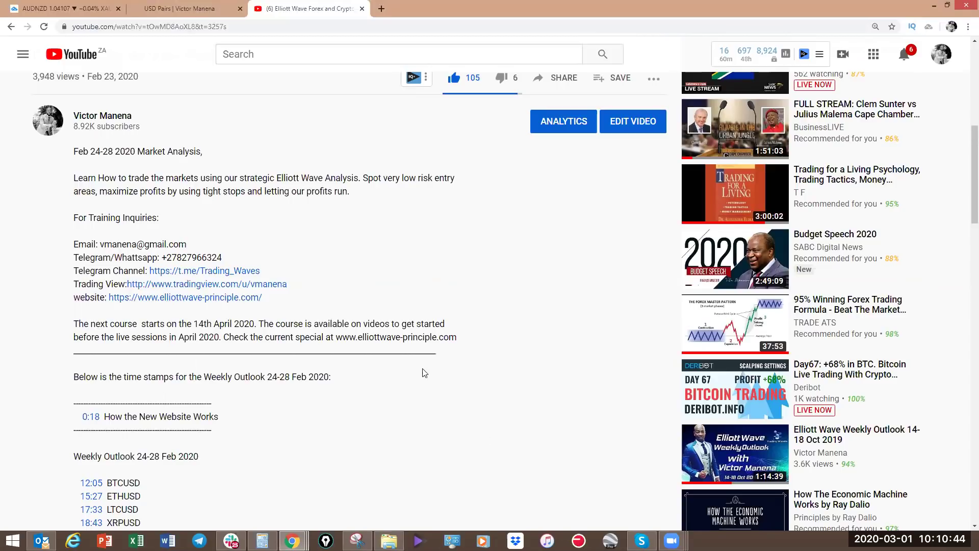
# - Show the website's USD Pairs page, switch to Slack and open the first EURNZD chart posted in mychannel
pyautogui.click(187, 12)
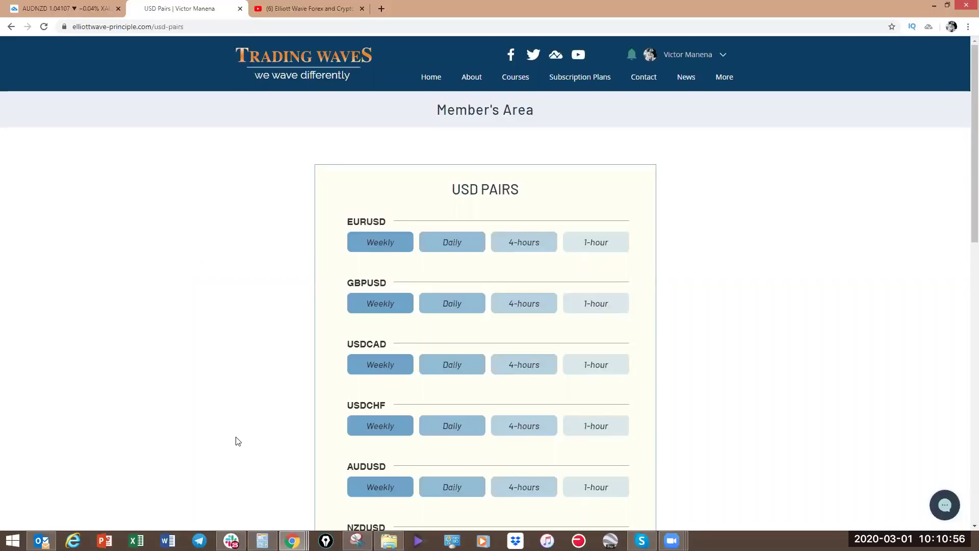
pyautogui.moveTo(231, 541)
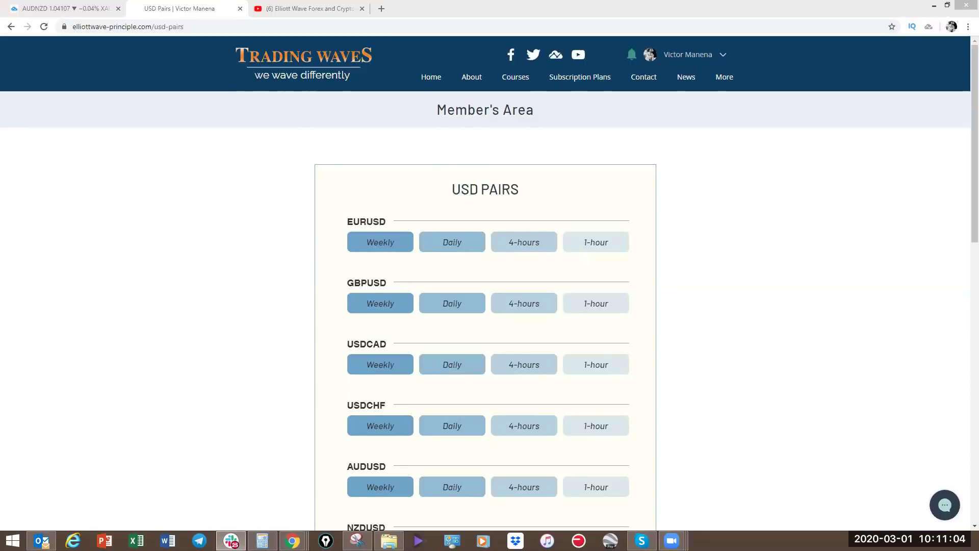
pyautogui.click(683, 146)
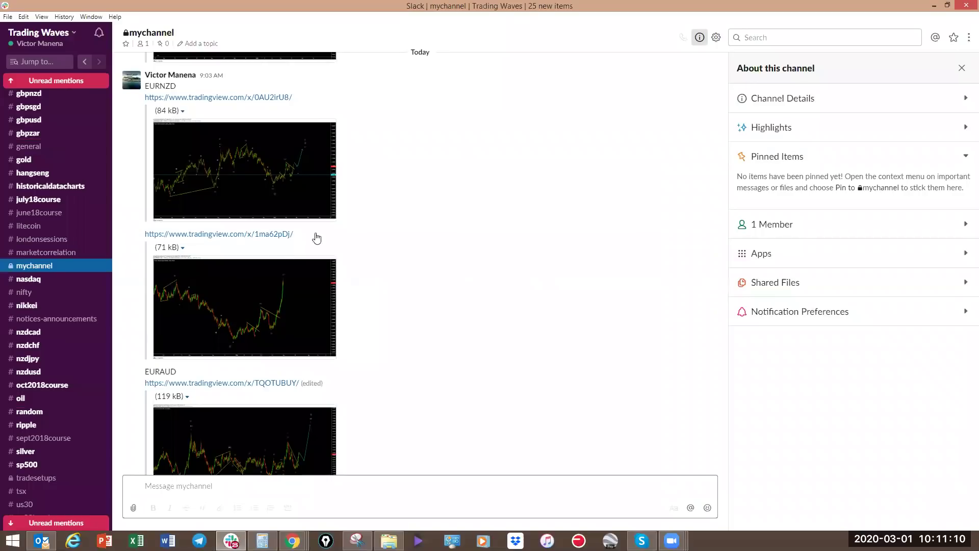
pyautogui.click(246, 161)
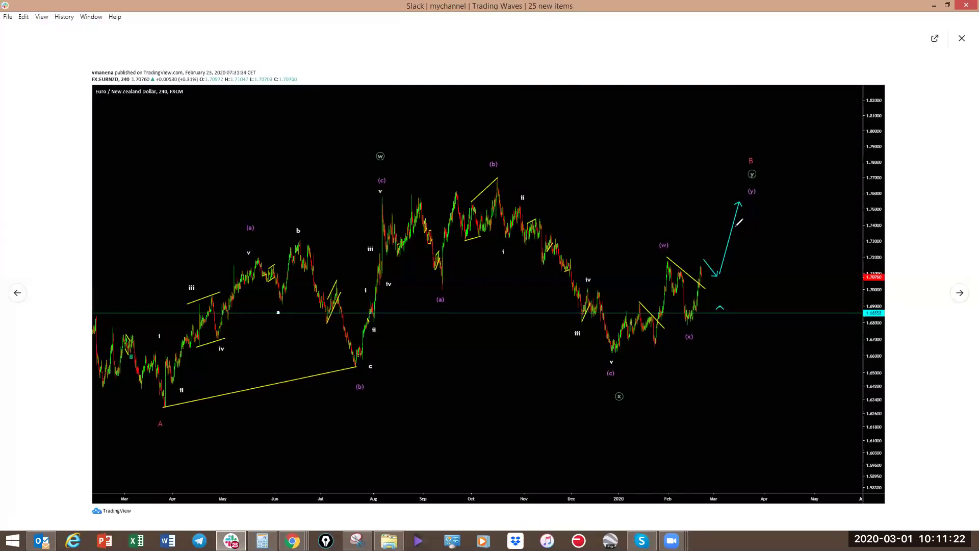
# - Highlight the expected small pullback and projected rally on the February 23 EURNZD chart with temporary freehand strokes
pyautogui.moveTo(703, 262); pyautogui.dragTo(716, 271)
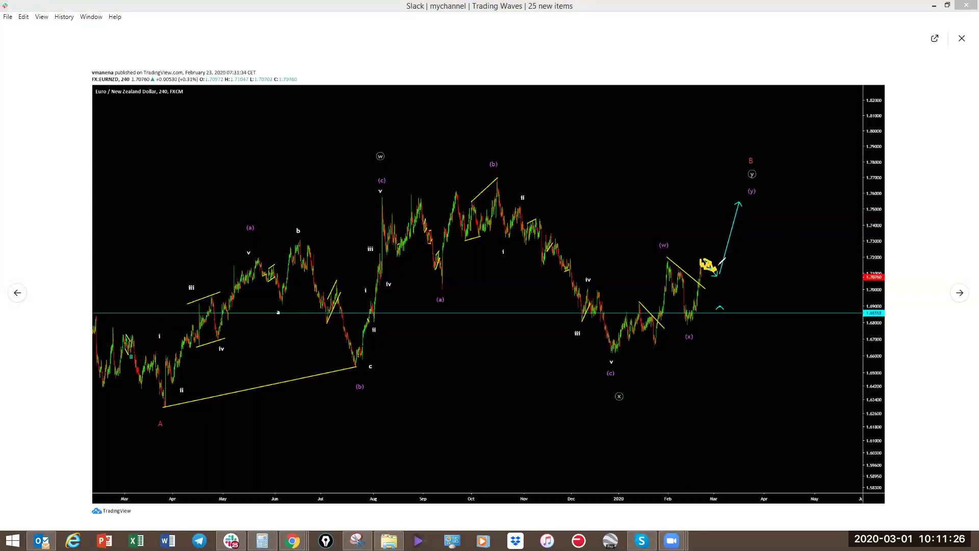
pyautogui.moveTo(723, 254)
pyautogui.mouseDown()
pyautogui.moveTo(717, 268)
pyautogui.moveTo(742, 194)
pyautogui.mouseUp()
pyautogui.hotkey('ctrl', 'shift', '7')
pyautogui.moveTo(706, 259); pyautogui.dragTo(715, 263)
# - Show the March 1 EURNZD chart, trace the steep rally up to wave (y) freehand, and clear the stroke
pyautogui.click(961, 294)
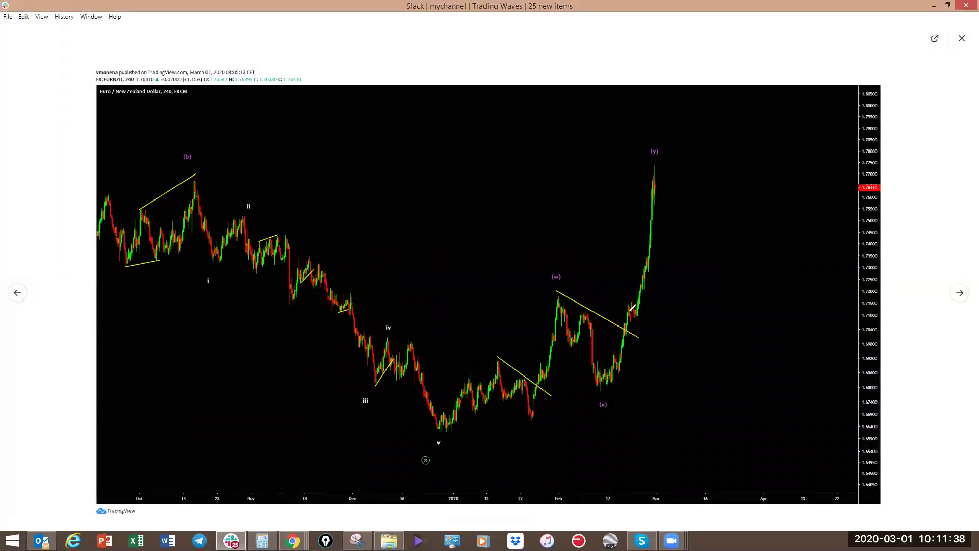
pyautogui.moveTo(631, 317)
pyautogui.mouseDown()
pyautogui.moveTo(659, 201)
pyautogui.moveTo(653, 180)
pyautogui.mouseUp()
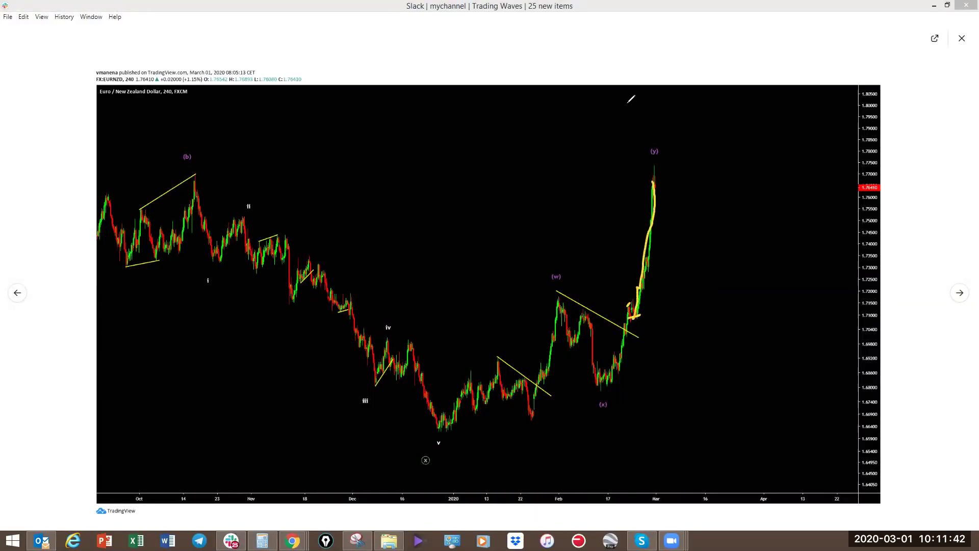
pyautogui.press('Escape')
# - Show the February 23 EURAUD chart and mark its three choppy, overlapping zones between waves (C) and B with freehand zigzags
pyautogui.click(959, 295)
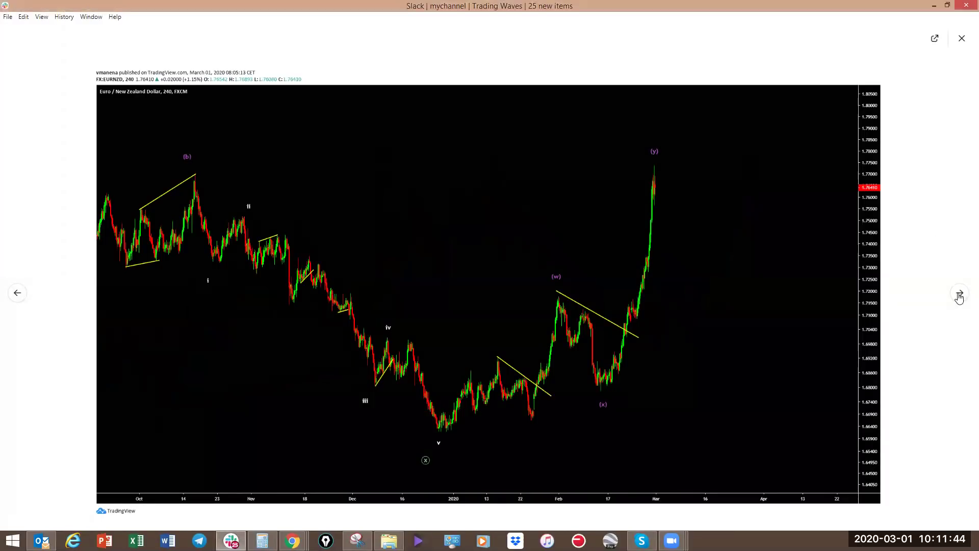
pyautogui.click(960, 294)
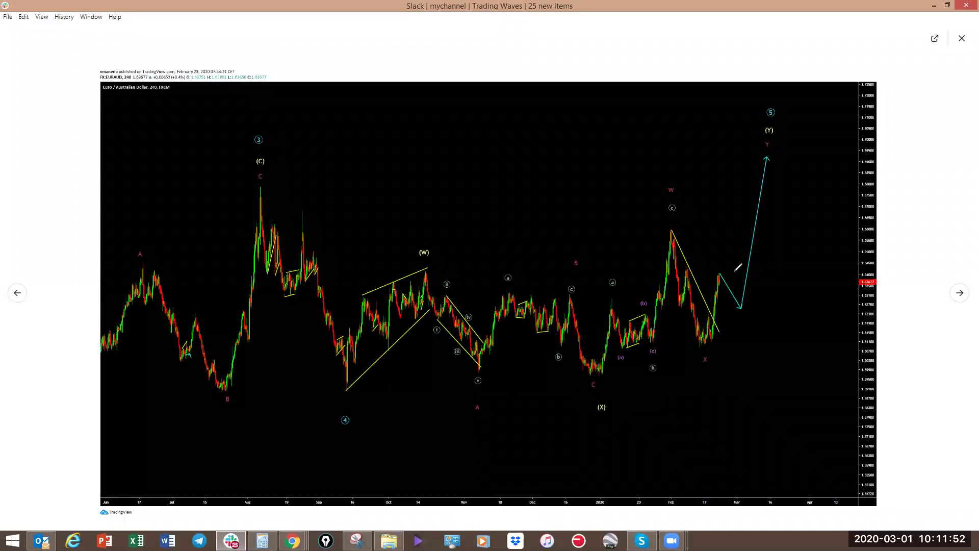
pyautogui.moveTo(513, 281); pyautogui.dragTo(510, 333)
pyautogui.moveTo(564, 281); pyautogui.dragTo(573, 343)
pyautogui.moveTo(520, 284)
pyautogui.mouseDown()
pyautogui.moveTo(553, 320)
pyautogui.moveTo(575, 319)
pyautogui.moveTo(569, 308)
pyautogui.mouseUp()
pyautogui.moveTo(357, 306)
pyautogui.mouseDown()
pyautogui.moveTo(368, 343)
pyautogui.moveTo(448, 311)
pyautogui.mouseUp()
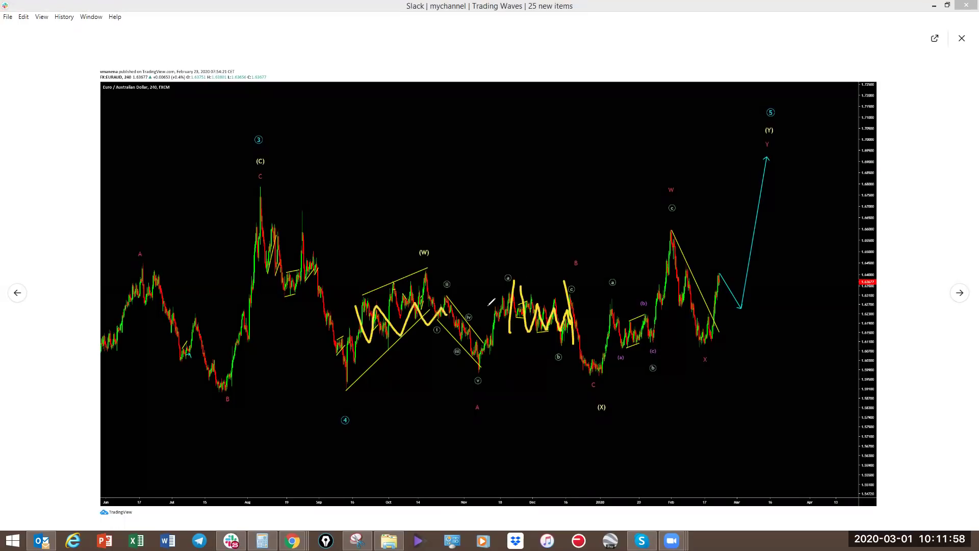
pyautogui.moveTo(289, 271); pyautogui.dragTo(332, 284)
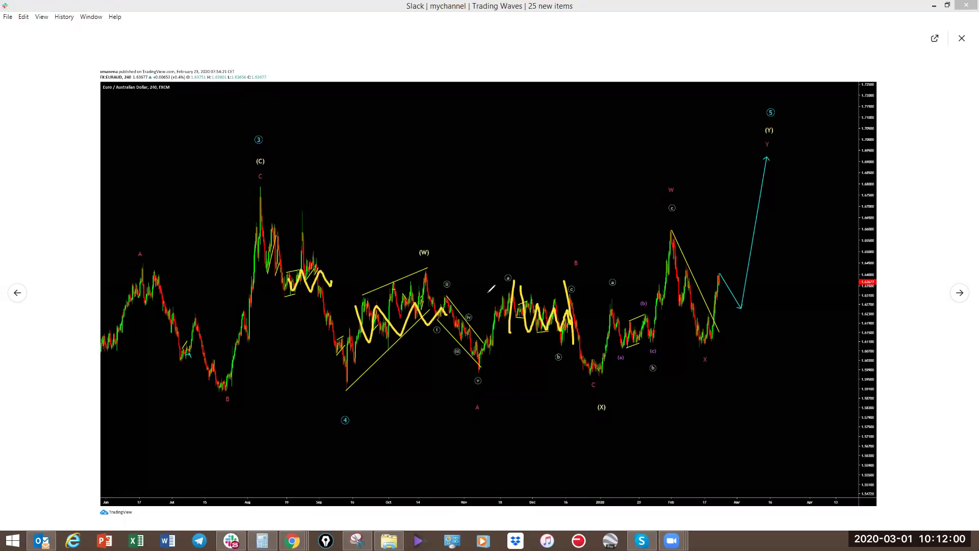
# - Clear the zigzags, trace a steep rise from the wave X low on the EURAUD chart, and erase that stroke
pyautogui.click(612, 73)
pyautogui.moveTo(708, 338); pyautogui.dragTo(714, 245)
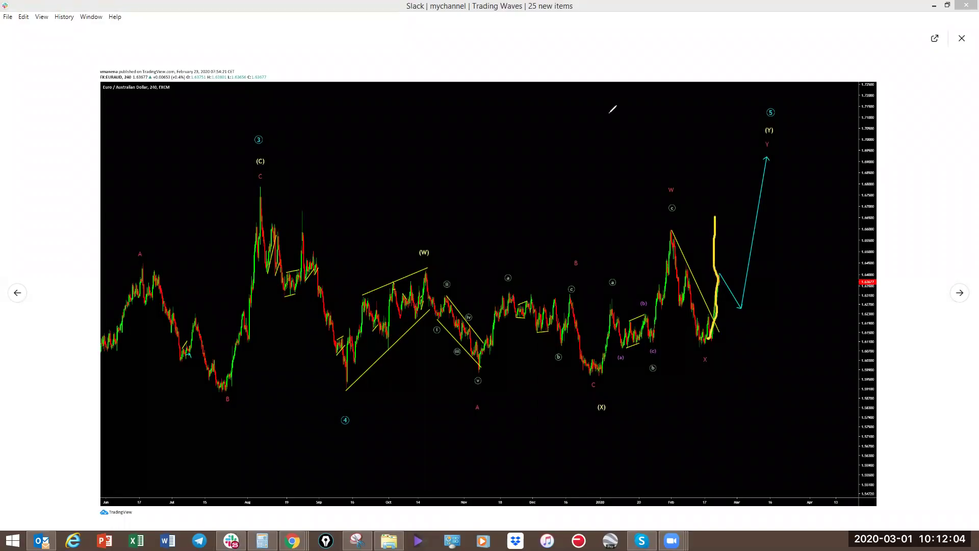
pyautogui.click(612, 73)
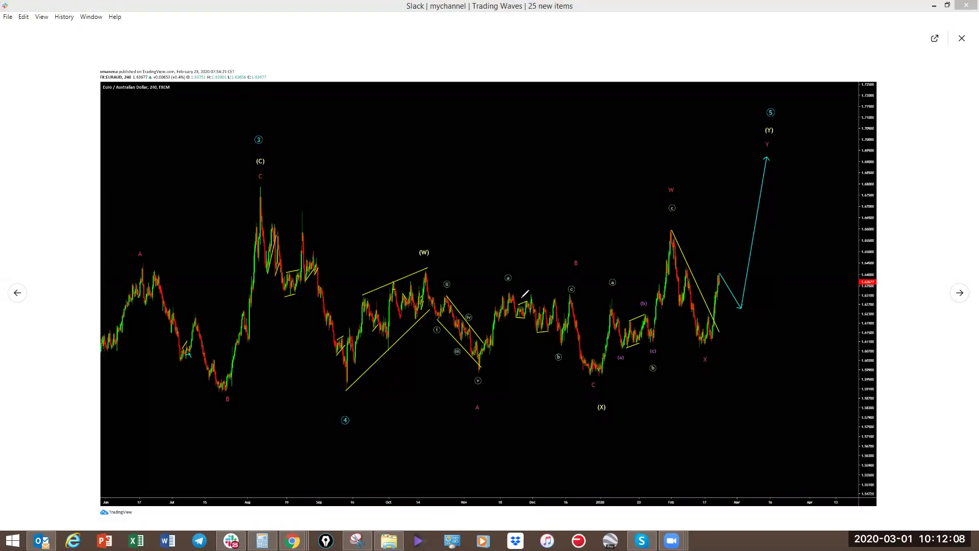
# - Outline the two sideways ranges and sketch the following rally and projected rise on the EURAUD chart, clearing the strokes after each explanation
pyautogui.moveTo(503, 292); pyautogui.dragTo(589, 296)
pyautogui.moveTo(519, 330)
pyautogui.mouseDown()
pyautogui.moveTo(567, 344)
pyautogui.moveTo(655, 342)
pyautogui.moveTo(644, 313)
pyautogui.moveTo(699, 223)
pyautogui.mouseUp()
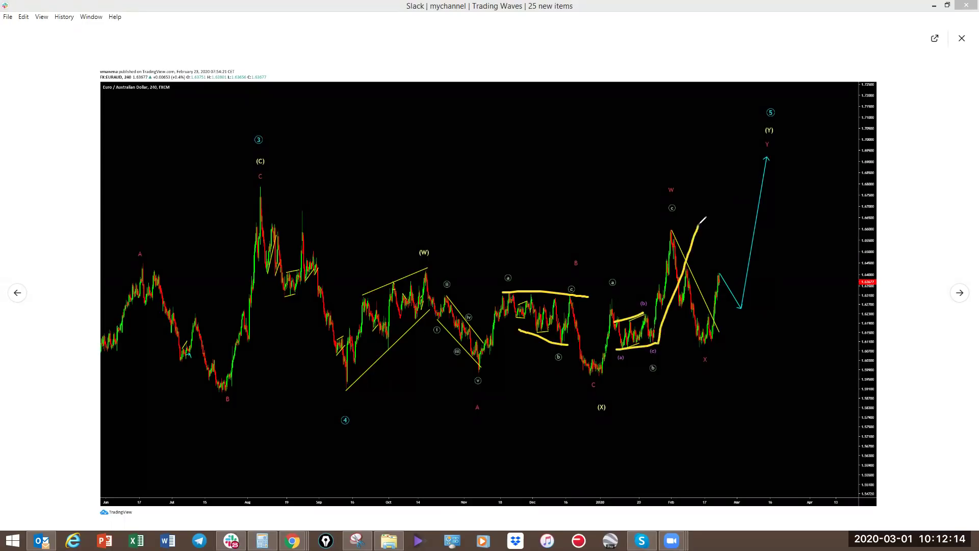
pyautogui.press('Escape')
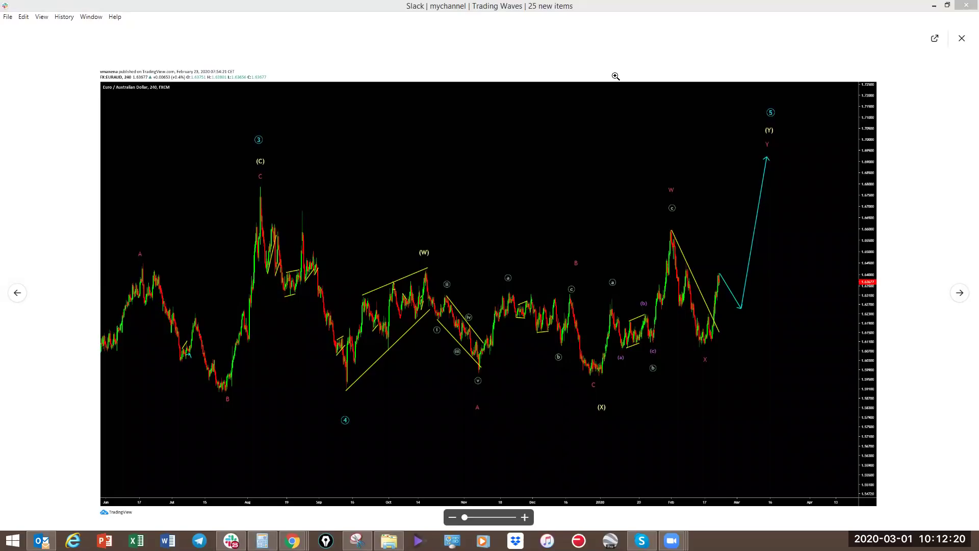
pyautogui.moveTo(708, 309)
pyautogui.mouseDown()
pyautogui.moveTo(716, 271)
pyautogui.moveTo(738, 293)
pyautogui.moveTo(754, 163)
pyautogui.moveTo(772, 164)
pyautogui.mouseUp()
pyautogui.press('Escape')
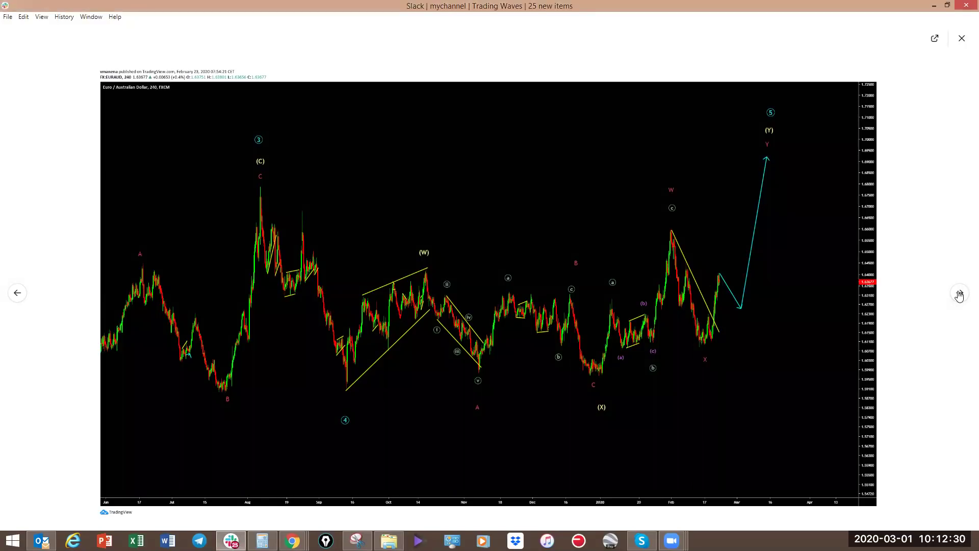
# - Show the March 1 EURAUD chart, trace its rally to the upper trendline, clear the stroke and close the image viewer
pyautogui.click(959, 294)
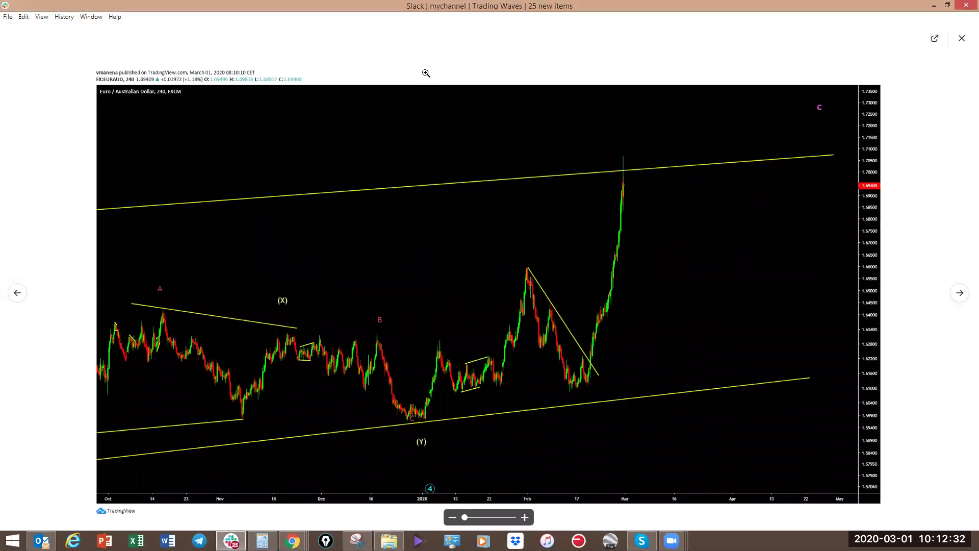
pyautogui.moveTo(590, 344); pyautogui.dragTo(636, 161)
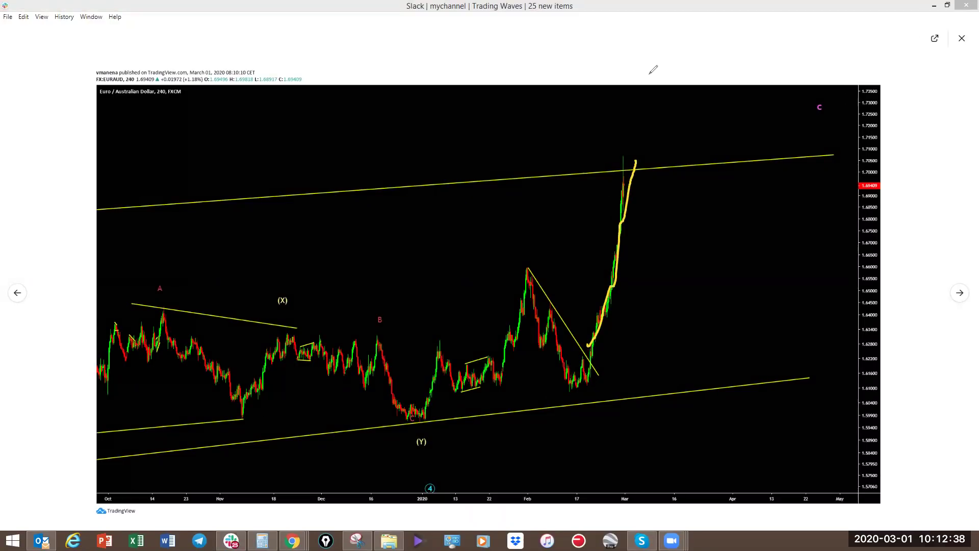
pyautogui.press('Escape')
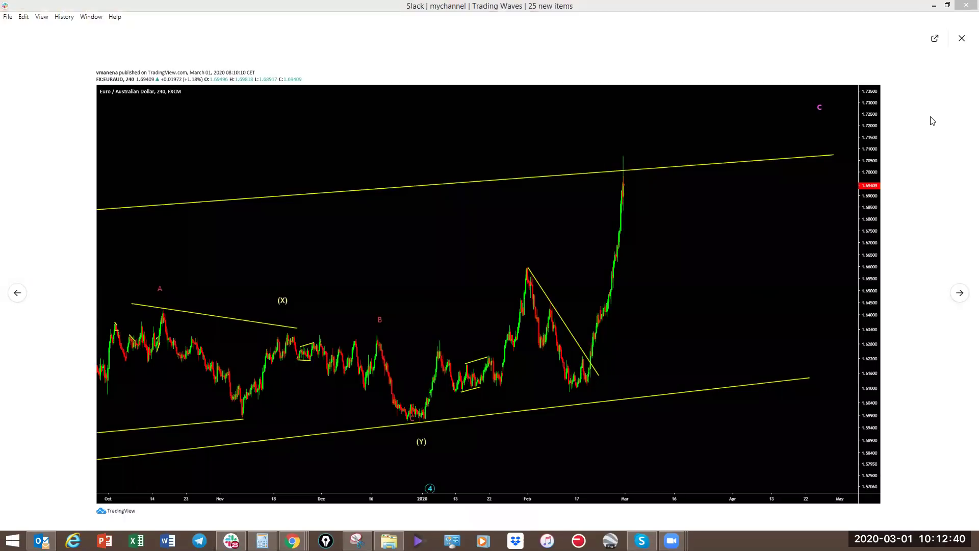
pyautogui.click(962, 39)
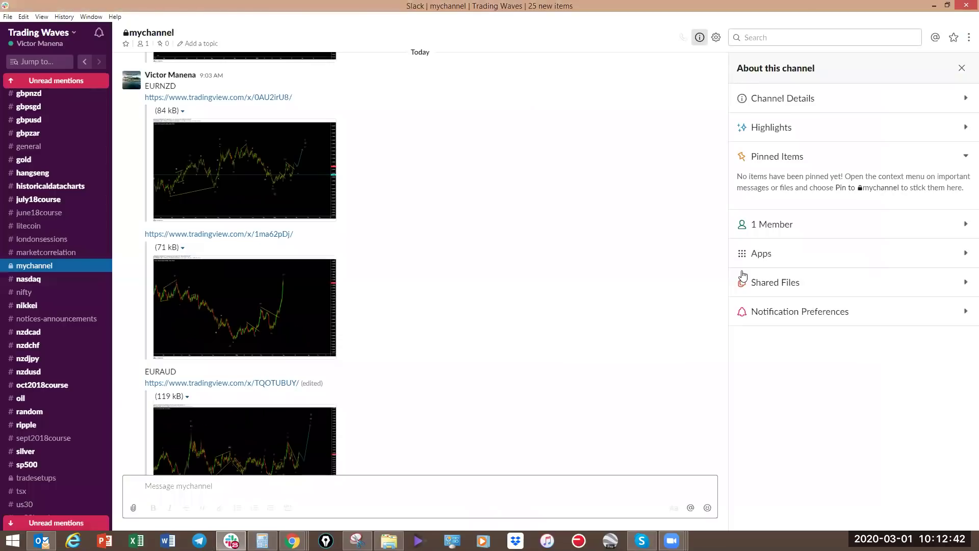
# - Reopen the EURAUD images, advance to the February 25 EURGBP chart, sketch its expected dip and rally toward wave C, and clear the strokes
pyautogui.scroll(-3, 280, 404)
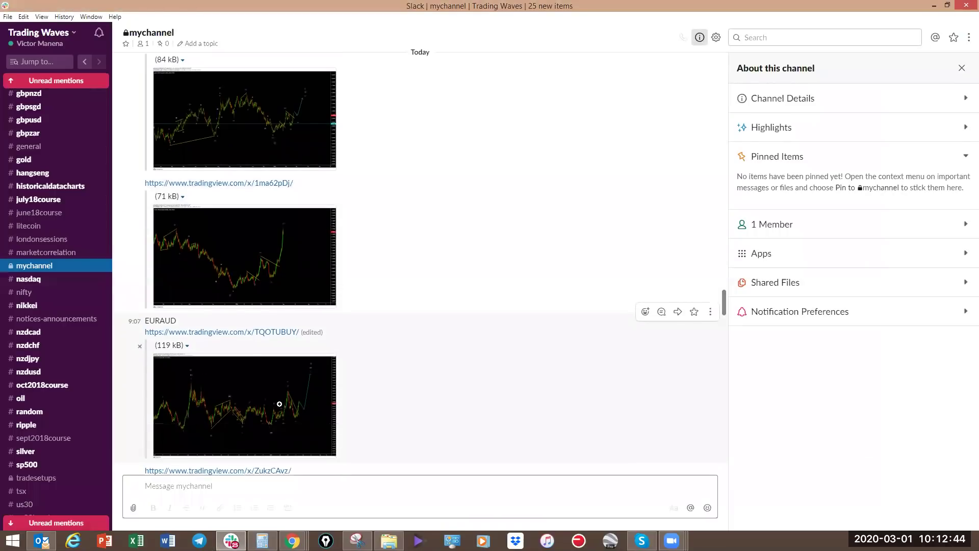
pyautogui.click(226, 423)
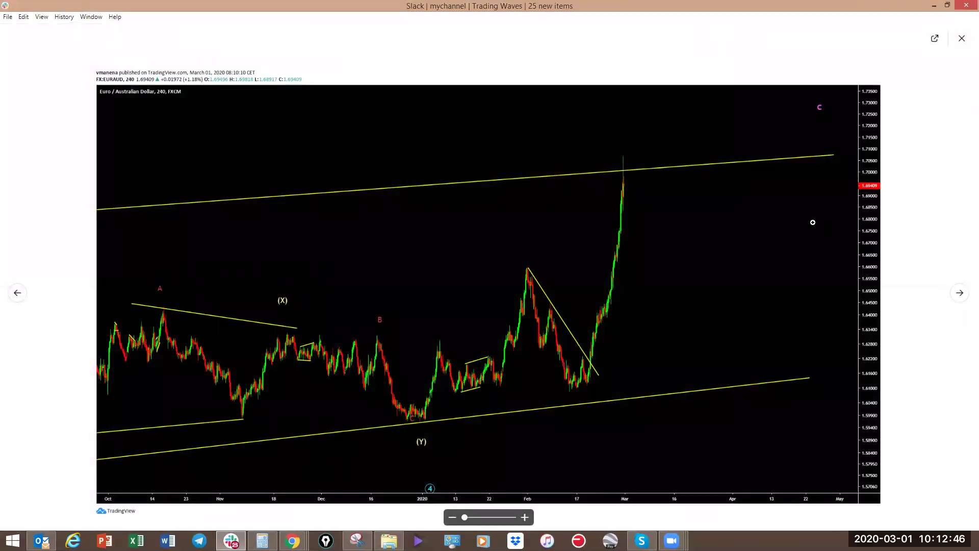
pyautogui.click(959, 298)
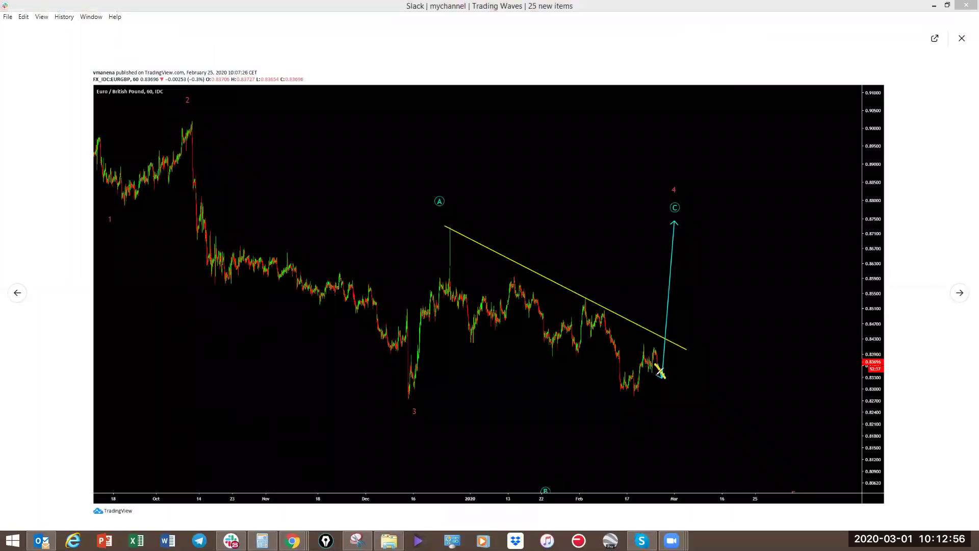
pyautogui.moveTo(662, 373); pyautogui.dragTo(688, 216)
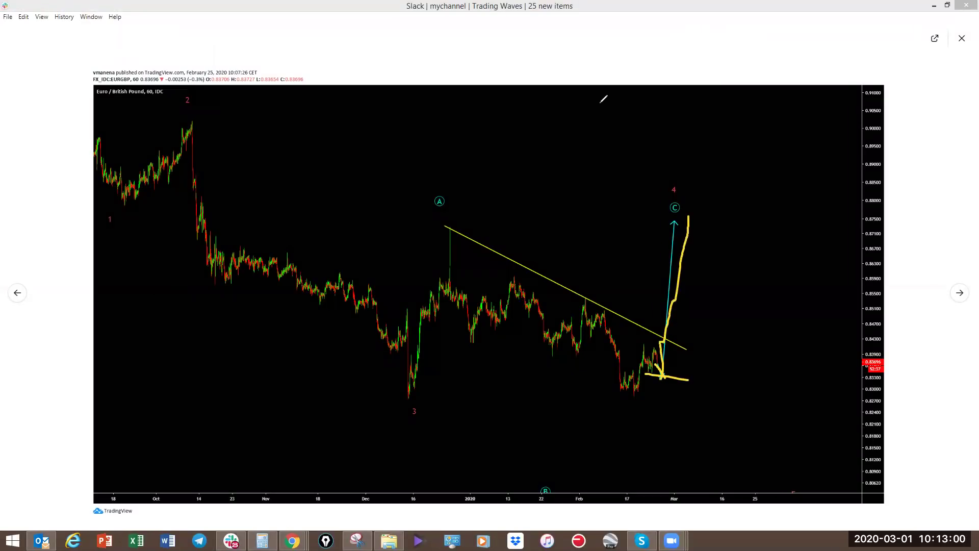
pyautogui.hotkey('ctrl', 'shift', '7')
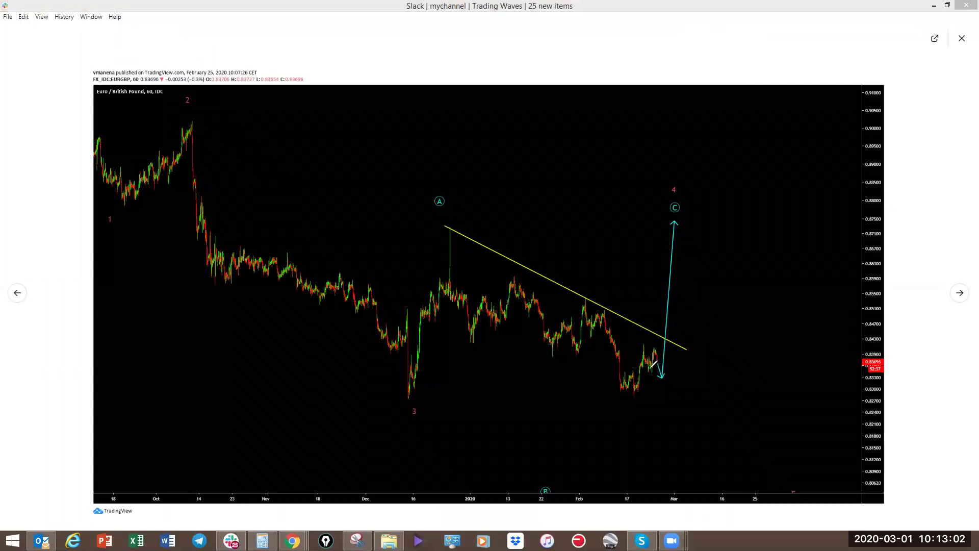
# - Retrace the EURGBP dip and rally, mark its target level, clear the strokes and show the March 1 EURGBP chart
pyautogui.moveTo(648, 373)
pyautogui.mouseDown()
pyautogui.moveTo(657, 348)
pyautogui.moveTo(662, 375)
pyautogui.moveTo(676, 334)
pyautogui.moveTo(689, 236)
pyautogui.mouseUp()
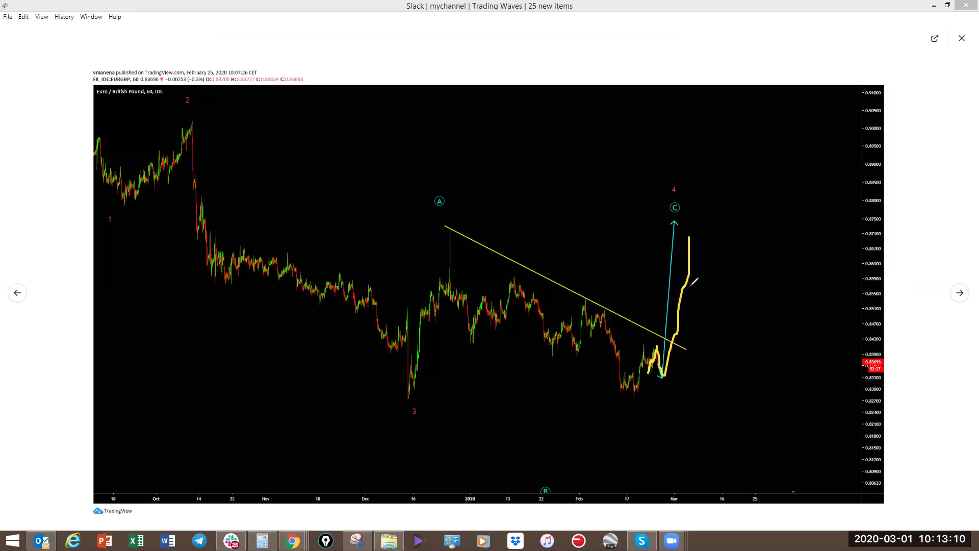
pyautogui.moveTo(671, 233); pyautogui.dragTo(705, 229)
pyautogui.click(575, 75)
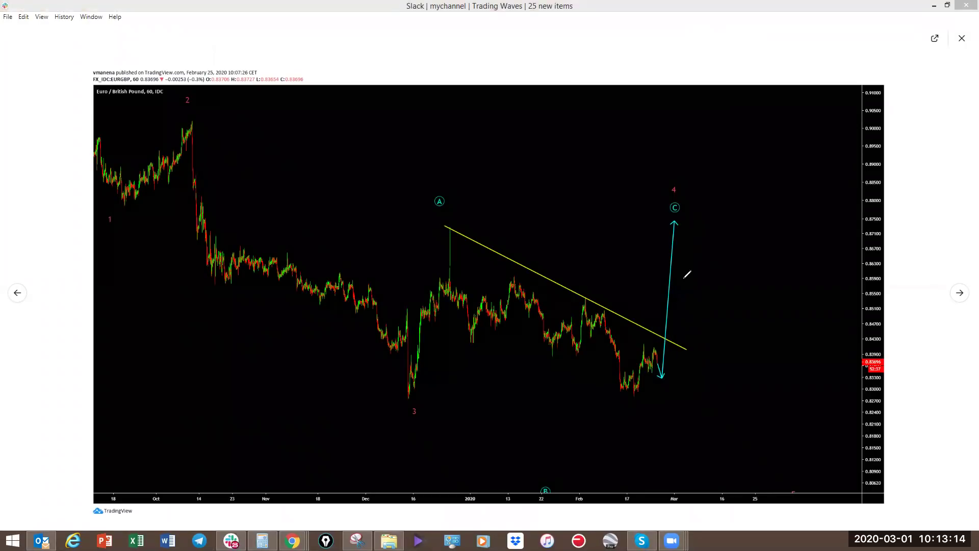
pyautogui.click(961, 294)
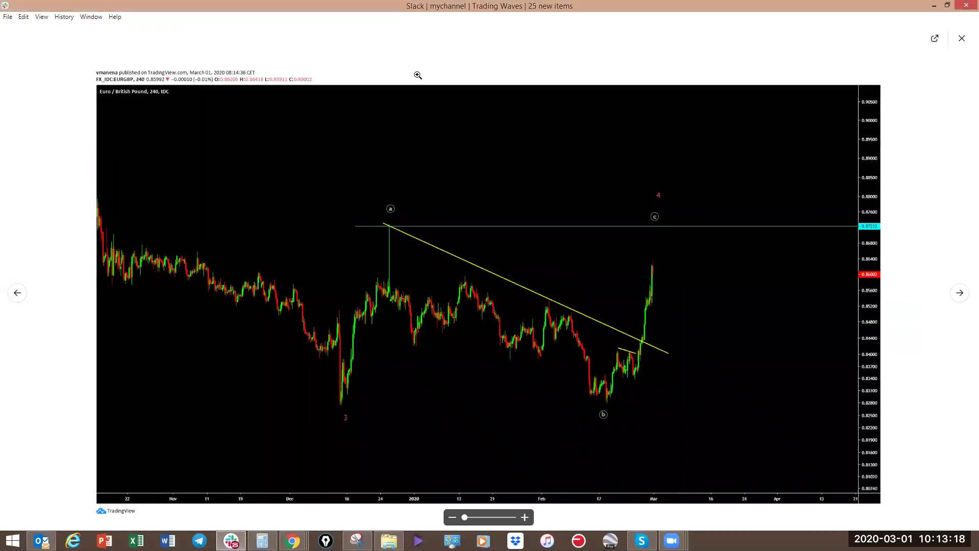
# - Sketch a small pullback and rise toward wave 4 on the EURGBP chart, clear the strokes and advance to the February 19 CADJPY chart
pyautogui.moveTo(638, 264)
pyautogui.mouseDown()
pyautogui.moveTo(675, 269)
pyautogui.moveTo(667, 186)
pyautogui.mouseUp()
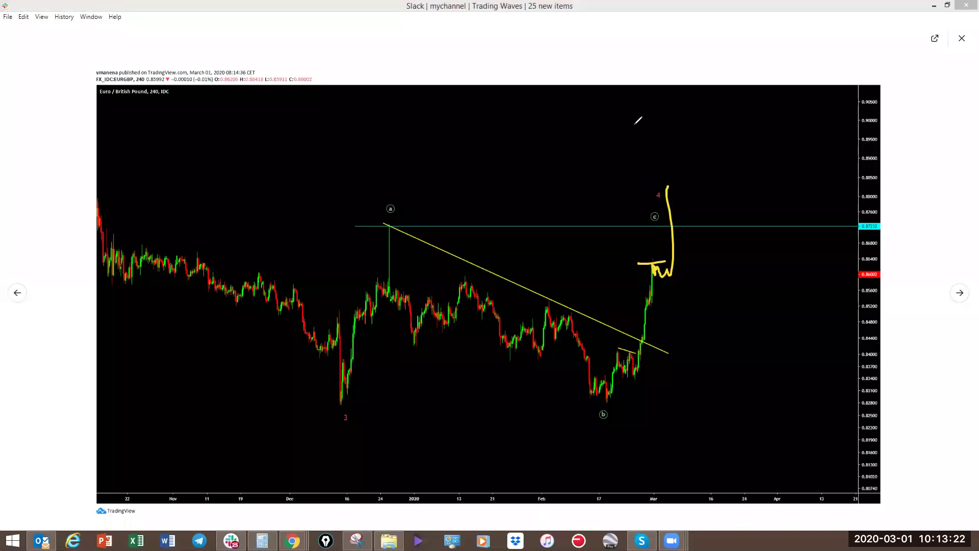
pyautogui.press('Escape')
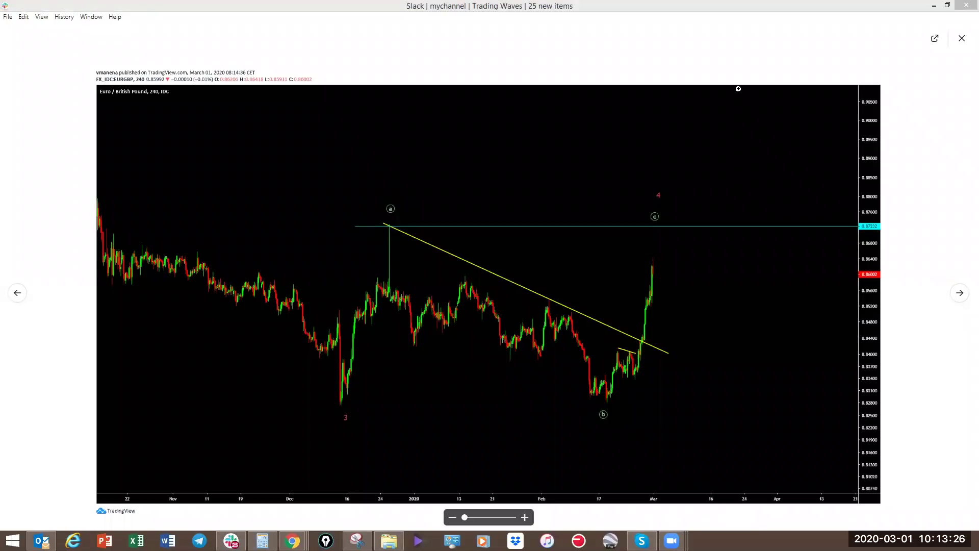
pyautogui.click(961, 293)
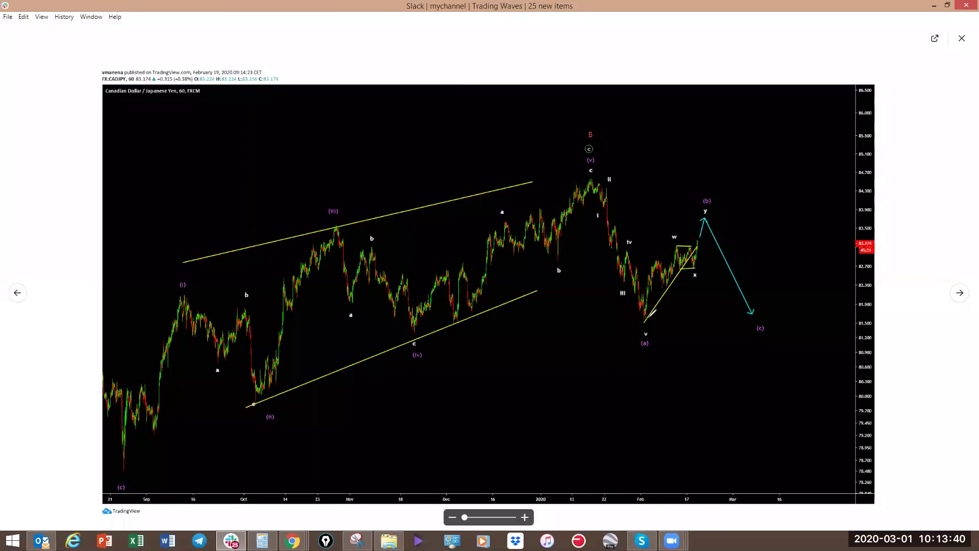
# - Trace the CADJPY w-x-y rally to wave (b) and the projected drop to wave (c), then clear the strokes
pyautogui.moveTo(646, 315)
pyautogui.mouseDown()
pyautogui.moveTo(647, 293)
pyautogui.moveTo(667, 281)
pyautogui.mouseUp()
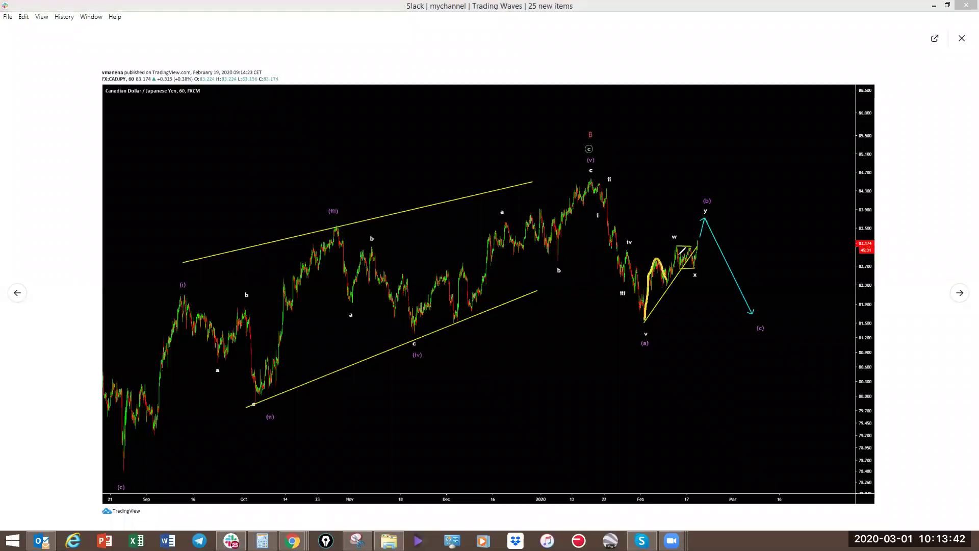
pyautogui.moveTo(681, 248)
pyautogui.mouseDown()
pyautogui.moveTo(698, 277)
pyautogui.moveTo(702, 313)
pyautogui.mouseUp()
pyautogui.click(569, 74)
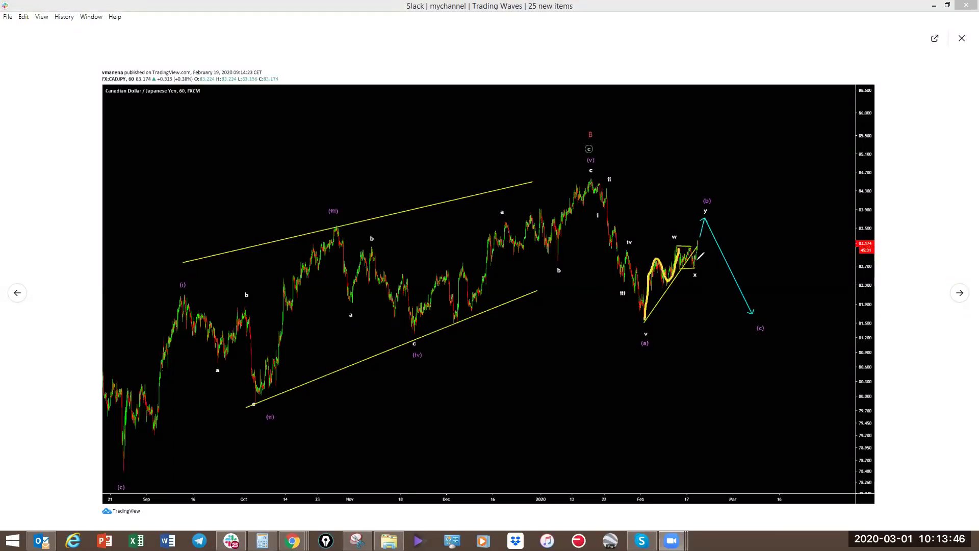
pyautogui.moveTo(702, 238); pyautogui.dragTo(694, 267)
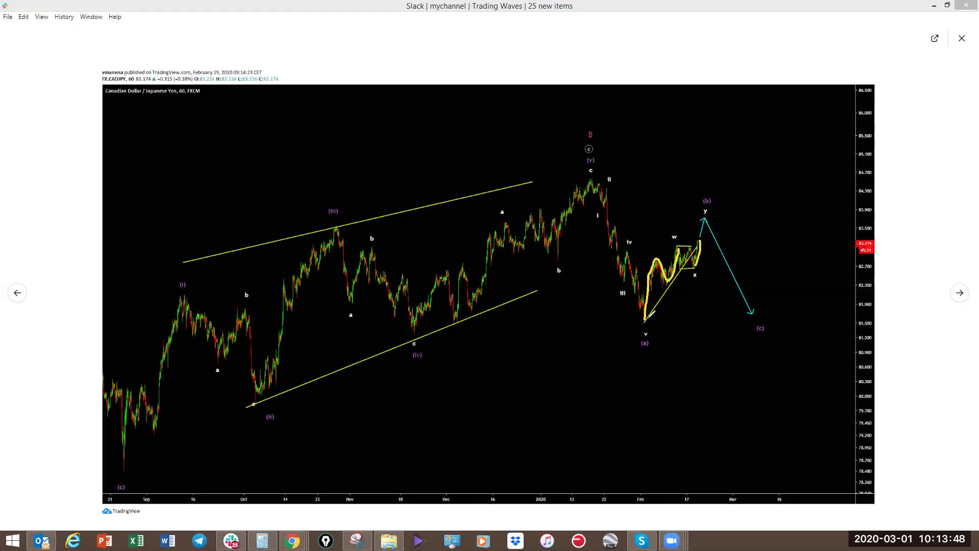
pyautogui.moveTo(646, 319)
pyautogui.mouseDown()
pyautogui.moveTo(679, 244)
pyautogui.moveTo(701, 240)
pyautogui.moveTo(698, 209)
pyautogui.moveTo(753, 321)
pyautogui.moveTo(753, 301)
pyautogui.mouseUp()
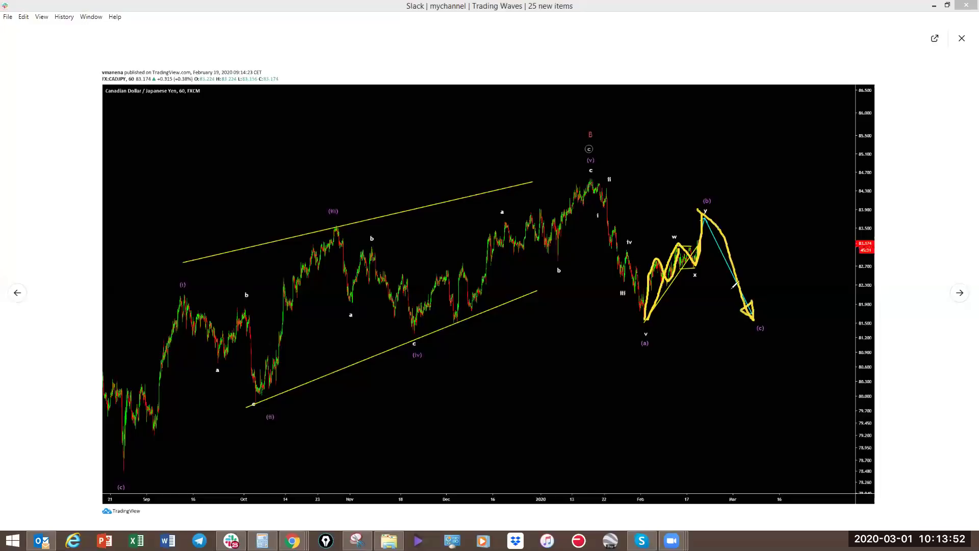
pyautogui.press('Escape')
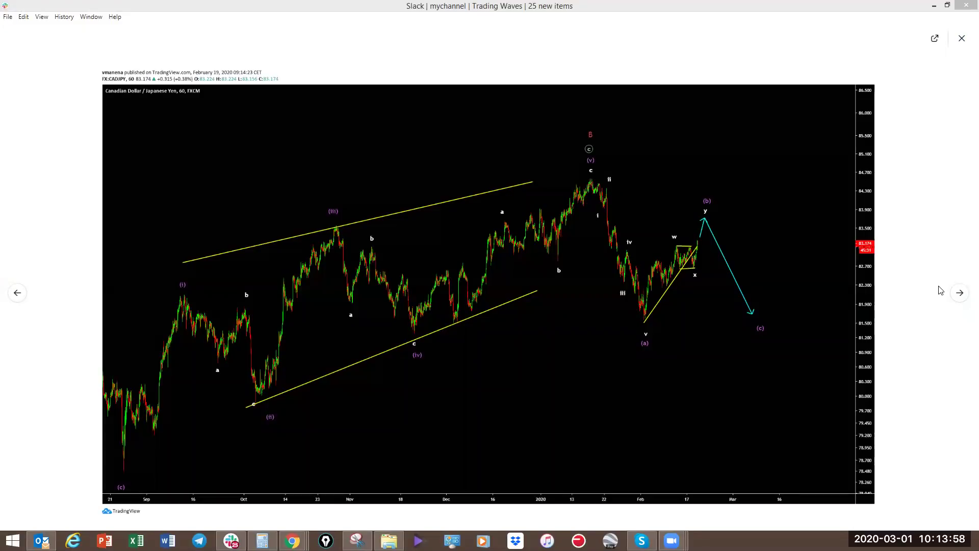
# - Show the February 26 CADJPY chart, trace its rally to wave (b) and the decline toward (c), mark the consolidation levels and clear the strokes
pyautogui.click(959, 293)
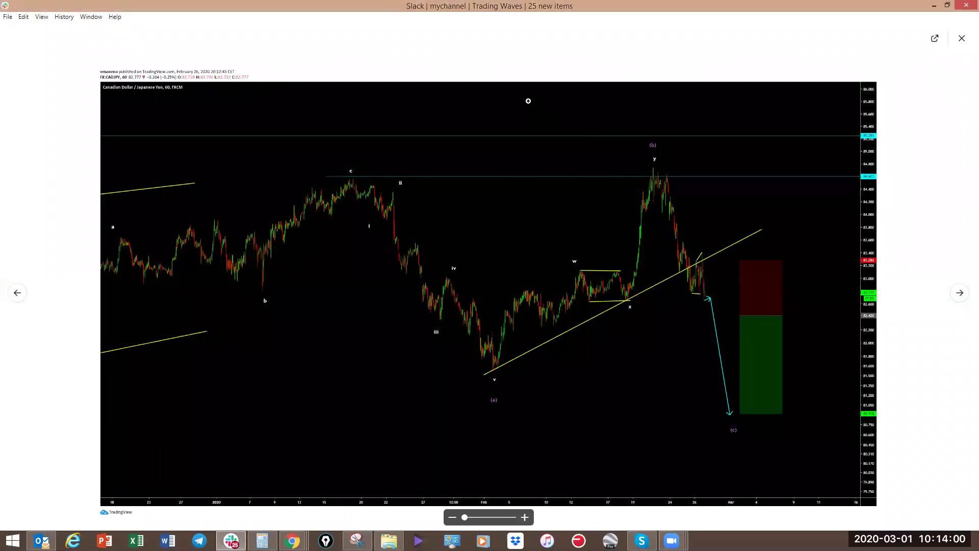
pyautogui.moveTo(623, 297)
pyautogui.mouseDown()
pyautogui.moveTo(654, 172)
pyautogui.moveTo(638, 173)
pyautogui.moveTo(654, 169)
pyautogui.moveTo(686, 280)
pyautogui.moveTo(700, 287)
pyautogui.moveTo(686, 297)
pyautogui.moveTo(763, 293)
pyautogui.mouseUp()
pyautogui.moveTo(677, 257)
pyautogui.mouseDown()
pyautogui.moveTo(729, 251)
pyautogui.moveTo(735, 435)
pyautogui.mouseUp()
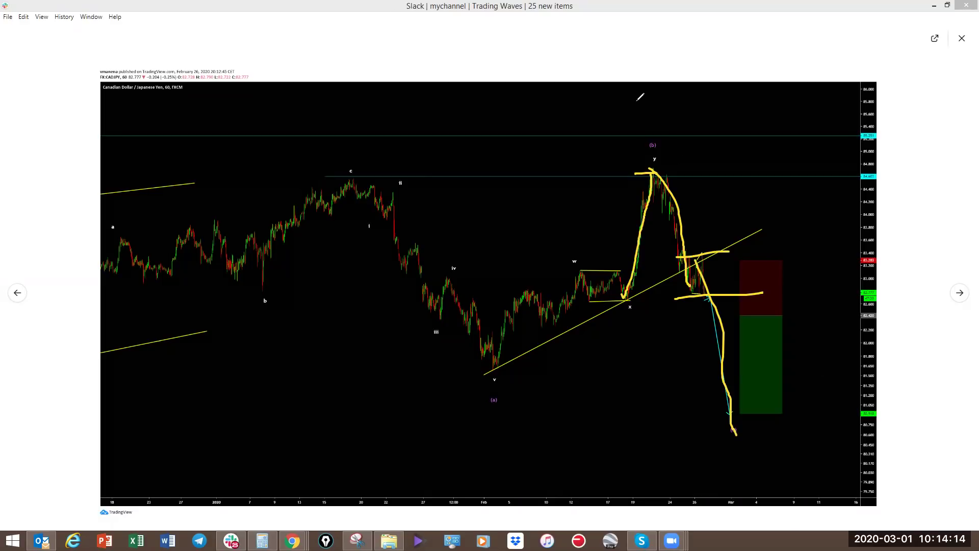
pyautogui.hotkey('ctrl', 'shift', '7')
# - Mark the CADJPY support level and the expected break below it, clear the strokes and show the March 1 CADJPY chart
pyautogui.moveTo(691, 294); pyautogui.dragTo(754, 299)
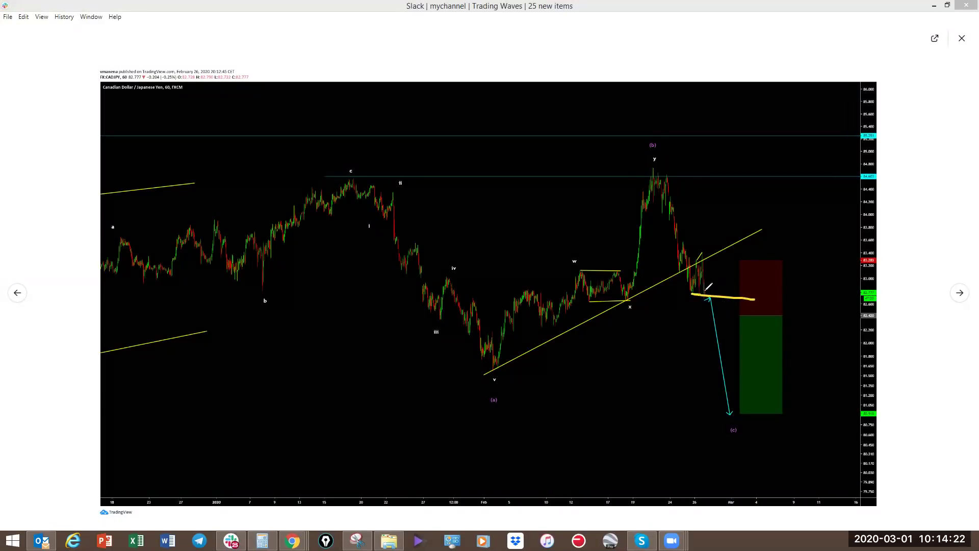
pyautogui.moveTo(704, 291); pyautogui.dragTo(723, 443)
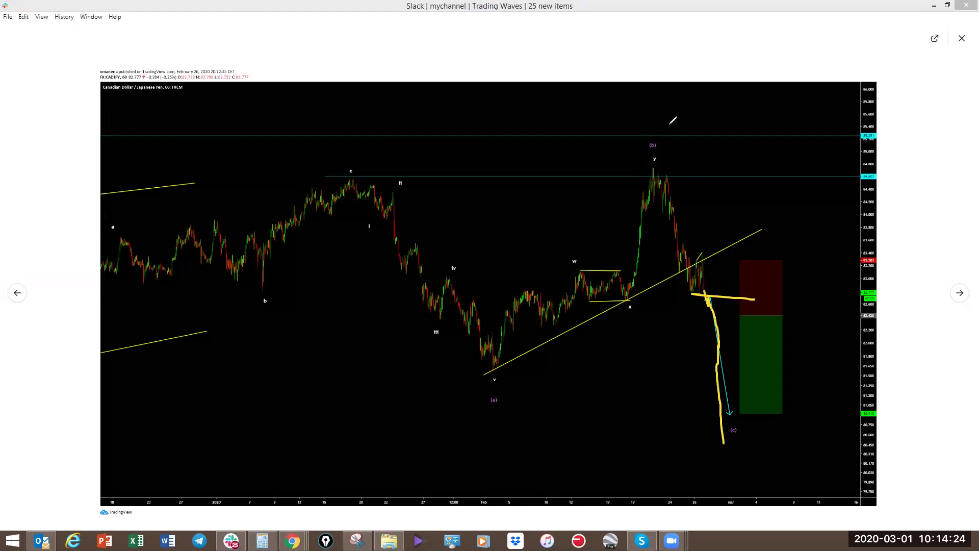
pyautogui.press('Escape')
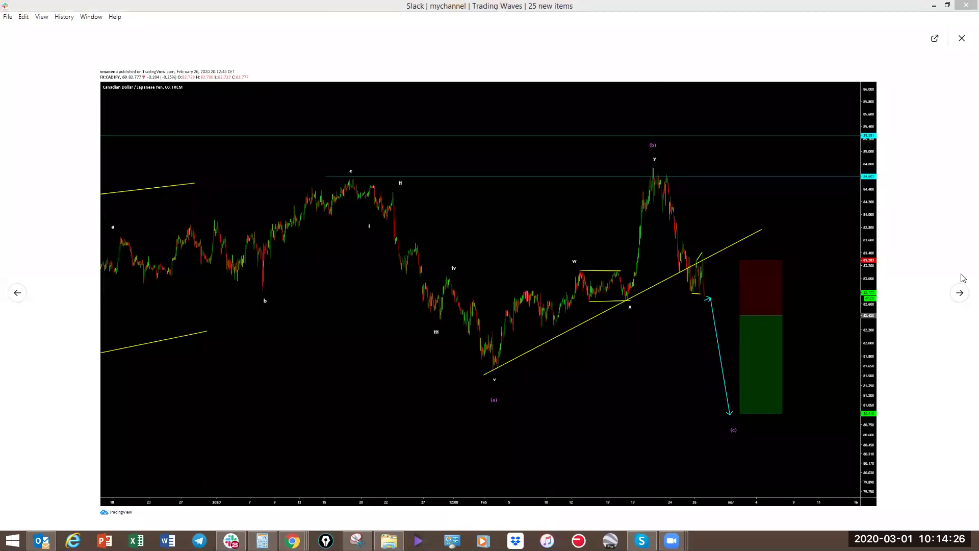
pyautogui.click(958, 295)
pyautogui.click(958, 295)
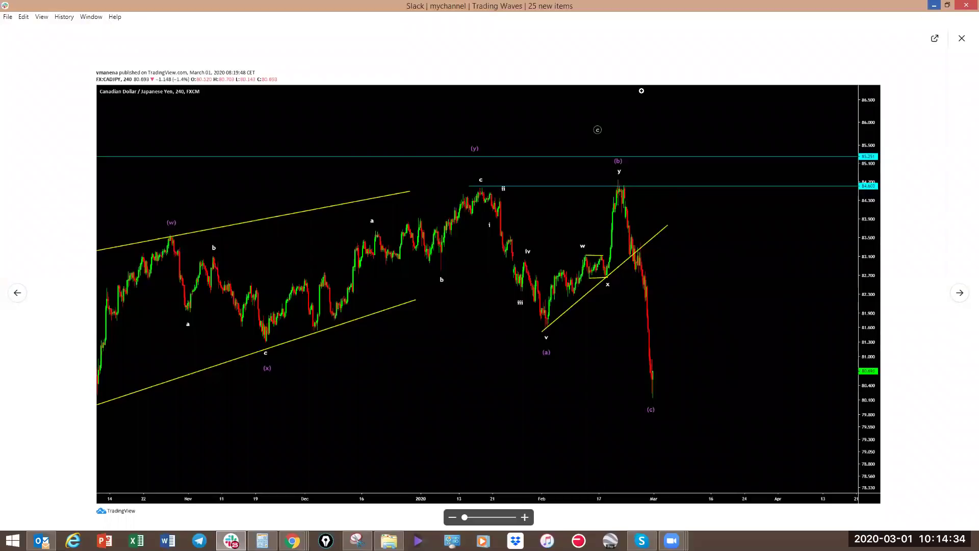
# - Switch to the Trading Waves site in the browser, open the Trade Setups page and open the CADJPY setup's chart
pyautogui.click(934, 6)
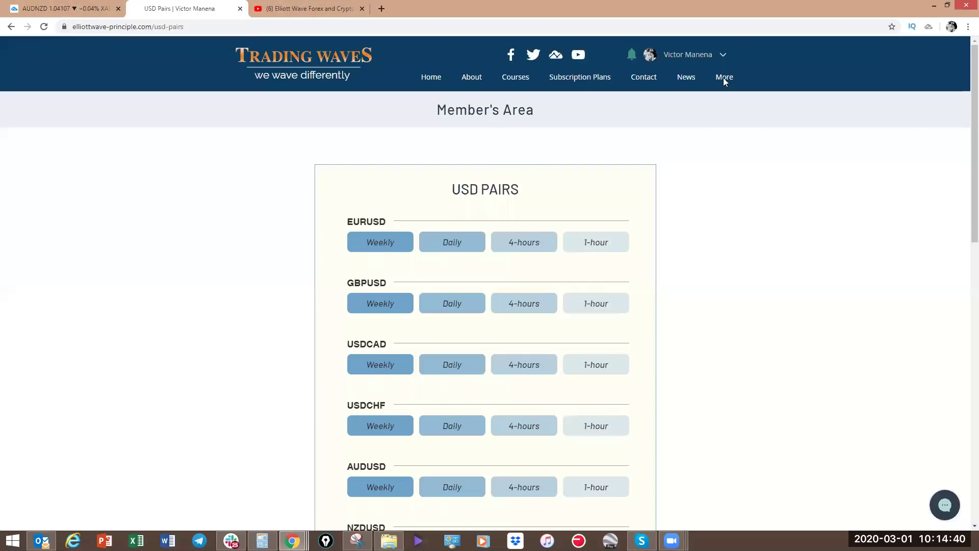
pyautogui.moveTo(724, 81)
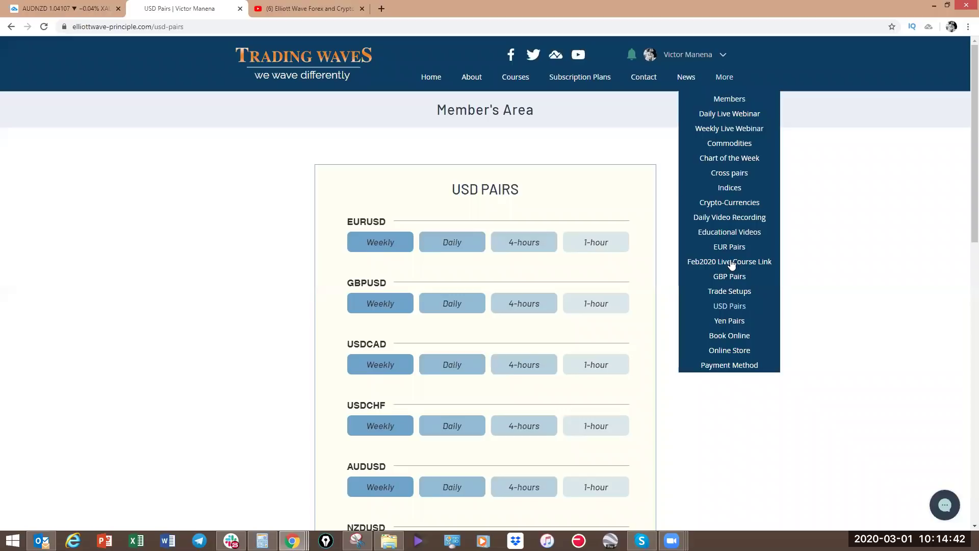
pyautogui.click(735, 291)
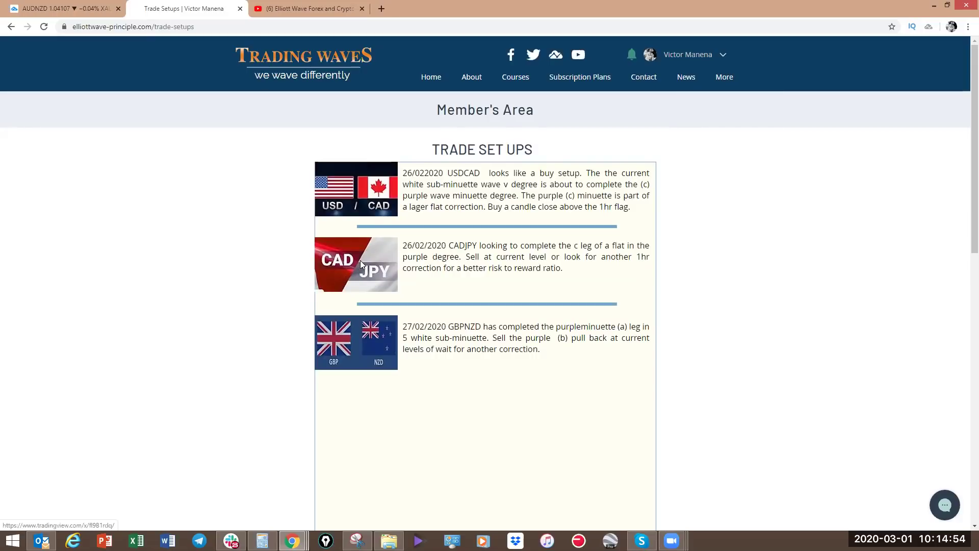
pyautogui.click(360, 263)
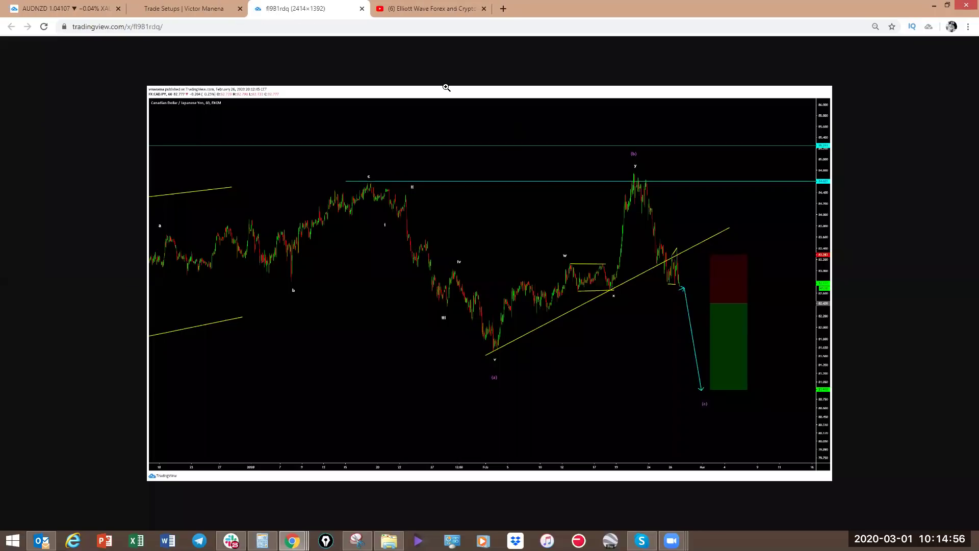
# - Sketch the decline, sideways correction and breakdown on the CADJPY setup chart, clear the strokes and close the chart
pyautogui.moveTo(629, 173)
pyautogui.mouseDown()
pyautogui.moveTo(666, 287)
pyautogui.moveTo(682, 265)
pyautogui.moveTo(726, 278)
pyautogui.mouseUp()
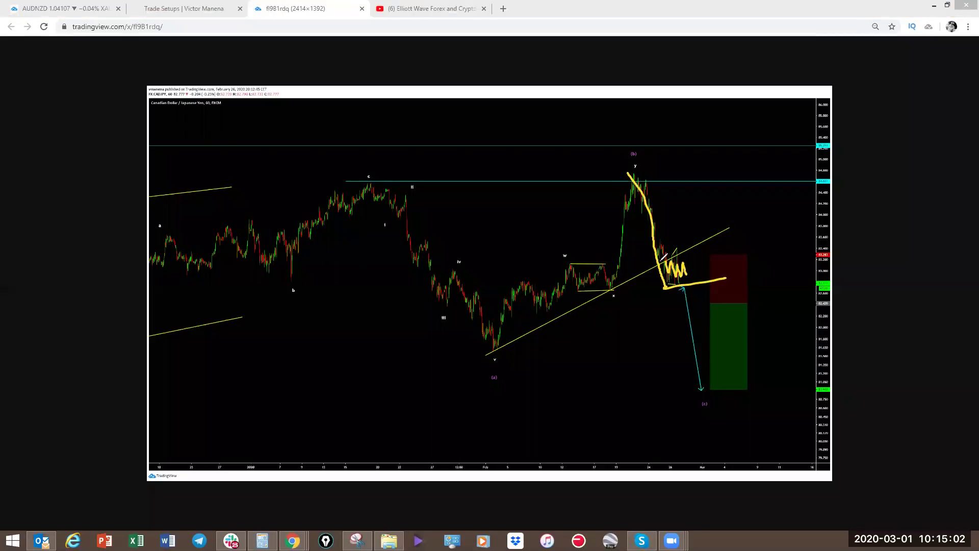
pyautogui.moveTo(659, 261); pyautogui.dragTo(690, 259)
pyautogui.moveTo(688, 255); pyautogui.dragTo(690, 380)
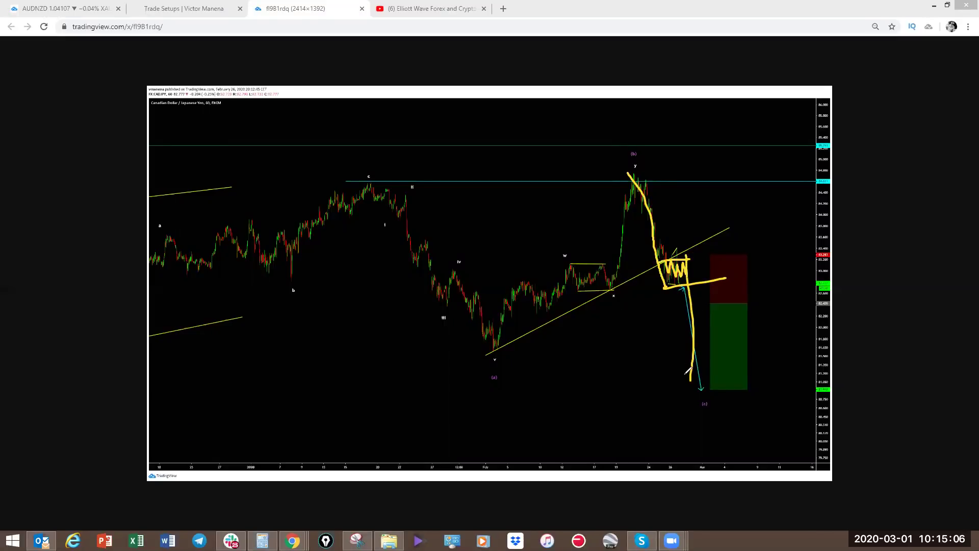
pyautogui.press('e')
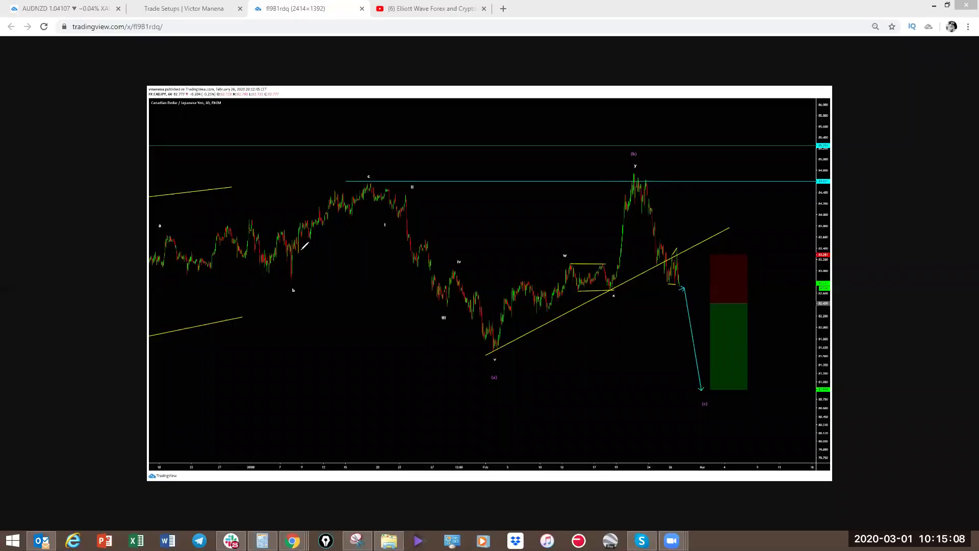
pyautogui.click(362, 8)
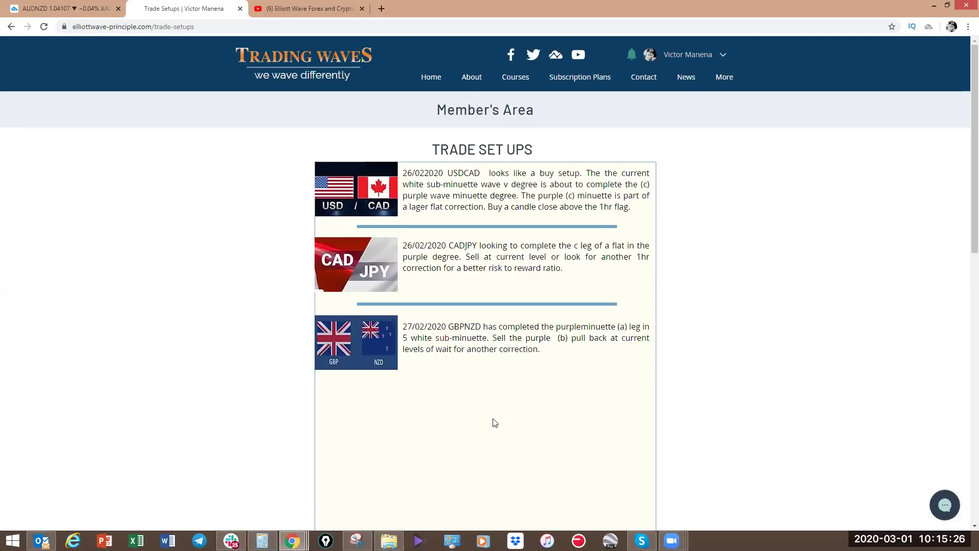
# - Return to the Slack images, advance to the February 13 USDJPY chart, sketch its rise to wave C and the following drop, and clear the strokes
pyautogui.moveTo(232, 539)
pyautogui.click(247, 494)
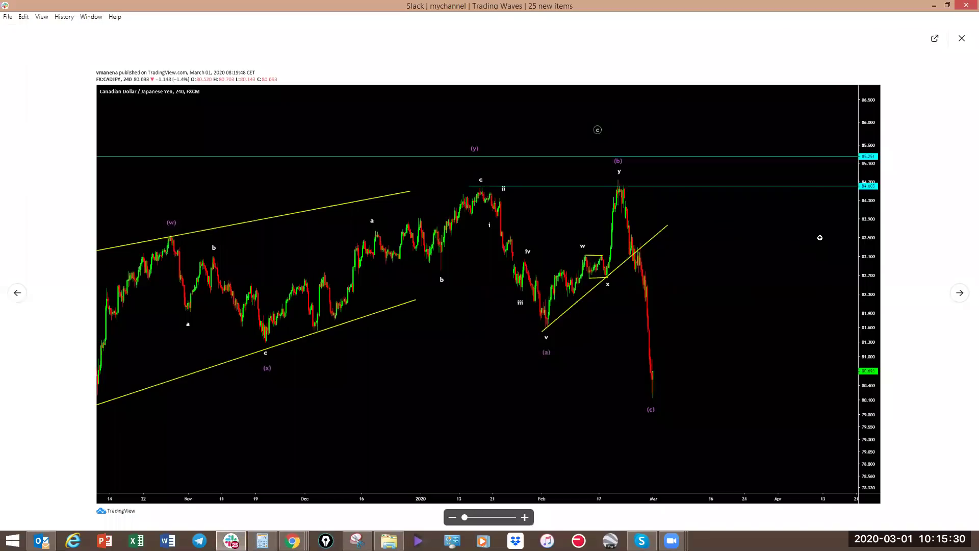
pyautogui.click(960, 294)
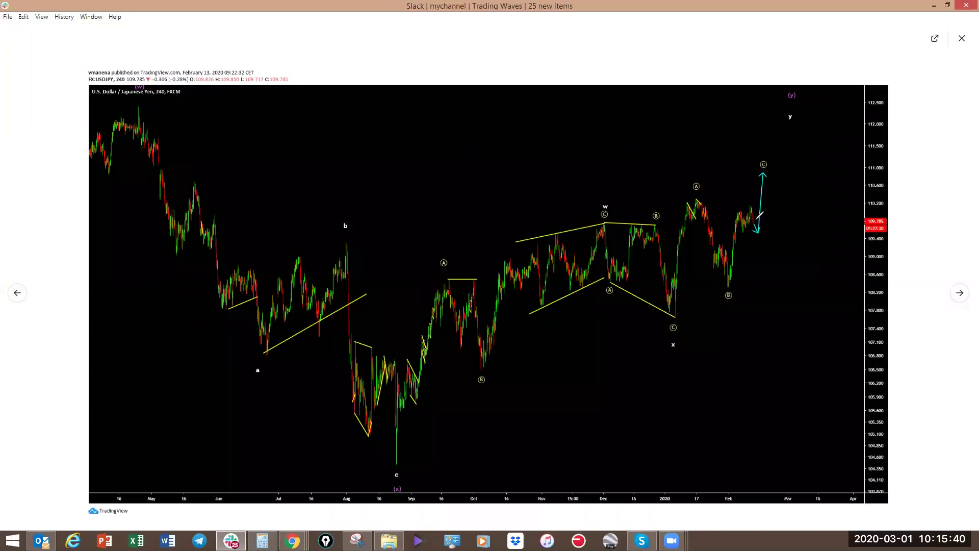
pyautogui.moveTo(747, 230)
pyautogui.mouseDown()
pyautogui.moveTo(759, 228)
pyautogui.moveTo(764, 170)
pyautogui.mouseUp()
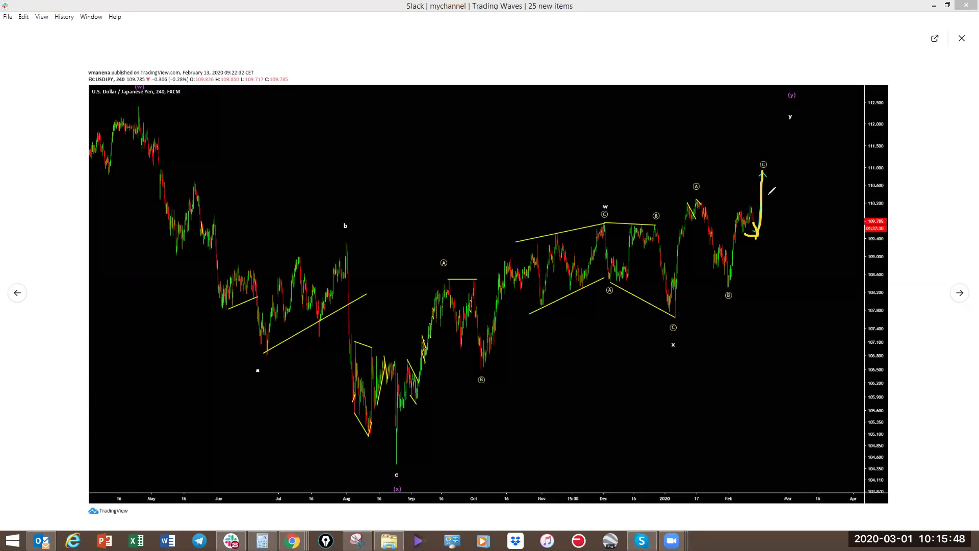
pyautogui.moveTo(763, 171); pyautogui.dragTo(807, 289)
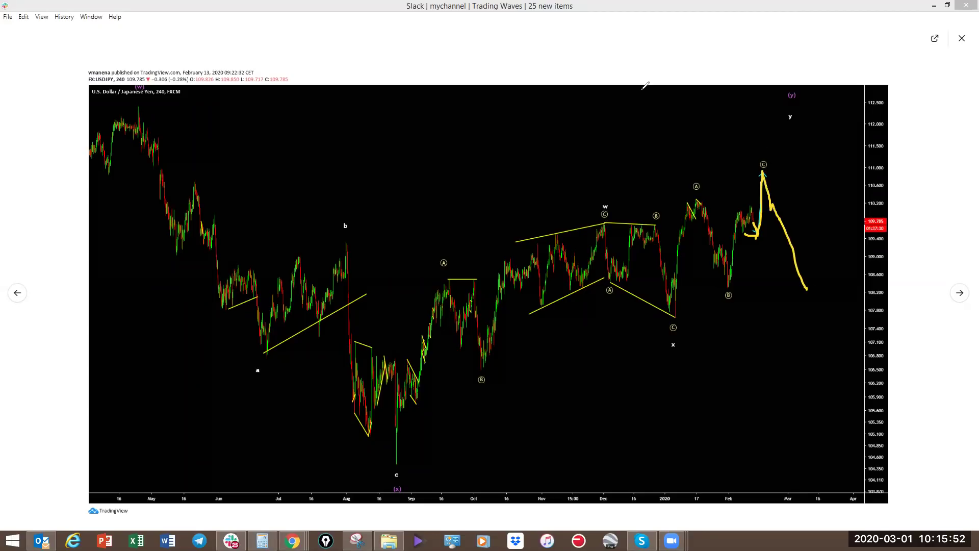
pyautogui.click(616, 72)
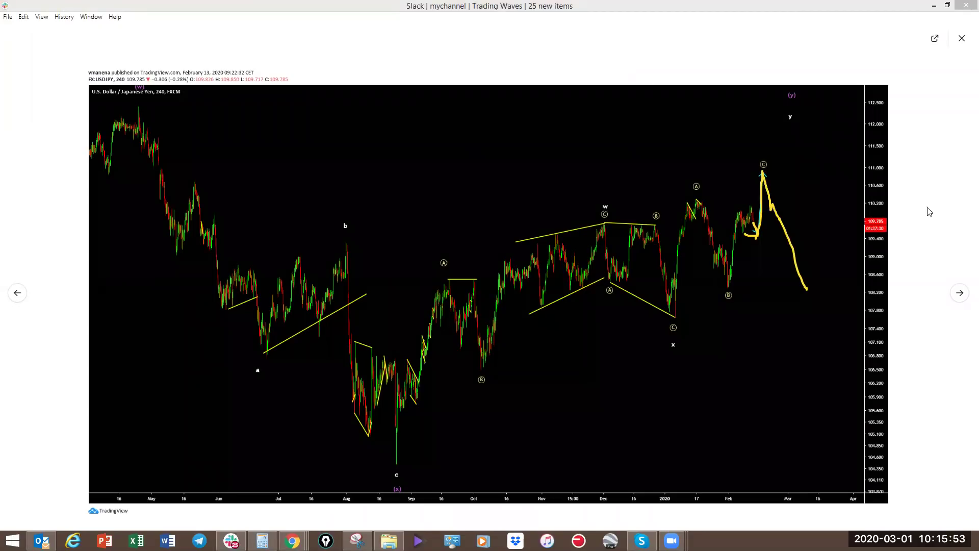
# - Show the February 25 USDJPY chart, trace the decline from its peak, clear the strokes and advance to the March 1 USDJPY chart
pyautogui.click(962, 295)
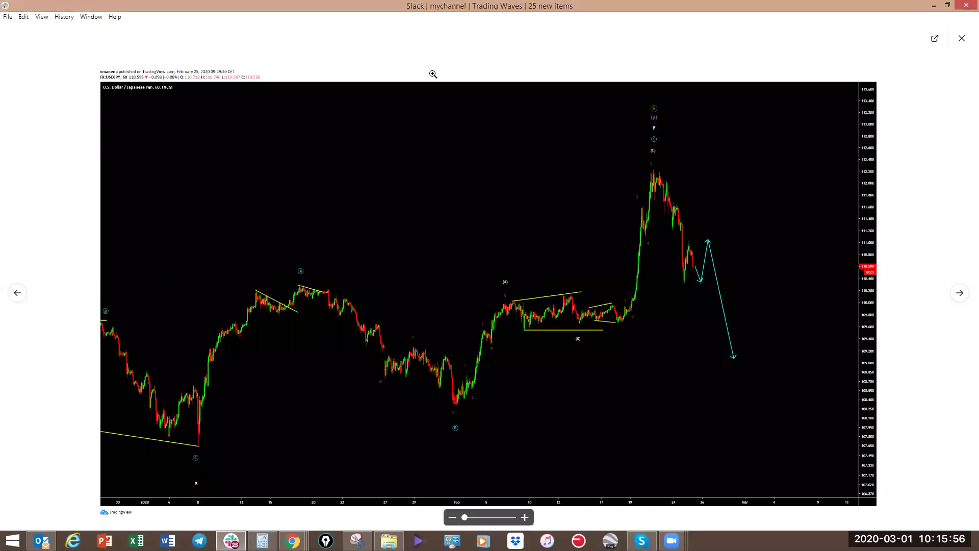
pyautogui.moveTo(622, 311)
pyautogui.mouseDown()
pyautogui.moveTo(652, 175)
pyautogui.moveTo(670, 169)
pyautogui.moveTo(678, 276)
pyautogui.mouseUp()
pyautogui.click(614, 76)
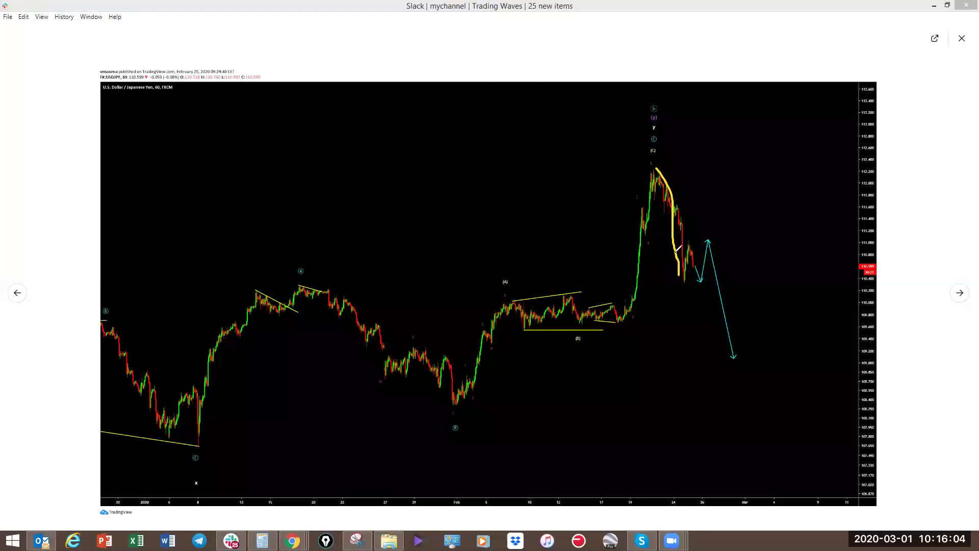
pyautogui.moveTo(686, 282)
pyautogui.mouseDown()
pyautogui.moveTo(711, 234)
pyautogui.moveTo(703, 276)
pyautogui.moveTo(683, 281)
pyautogui.mouseUp()
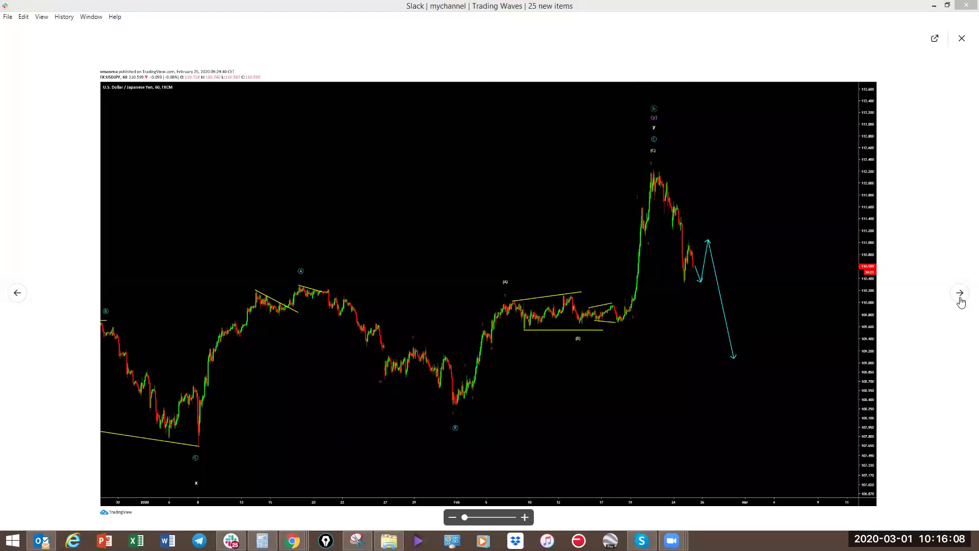
pyautogui.click(959, 294)
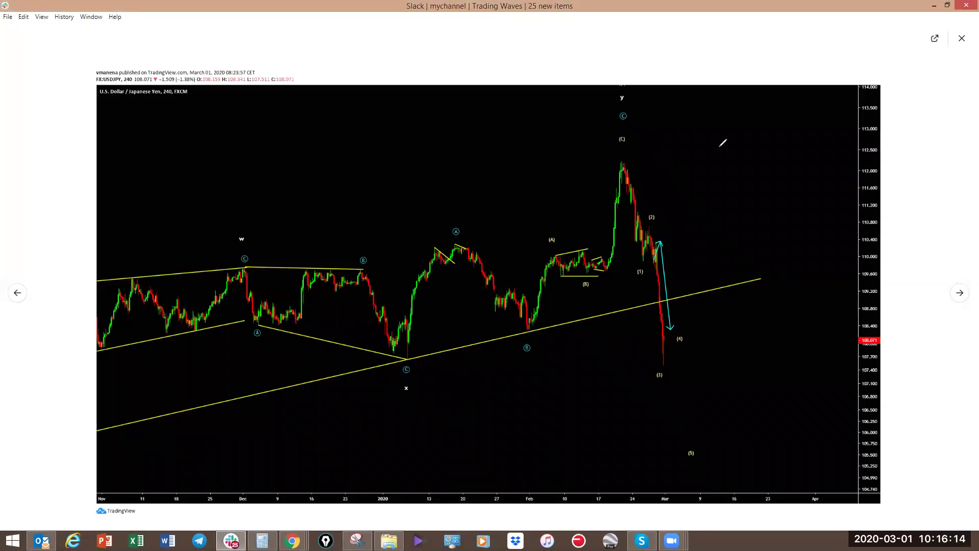
# - Show the February 25 CHFJPY chart, outline its sideways range and projected drop to (B), clear the strokes and show the March 1 CHFJPY chart
pyautogui.click(959, 295)
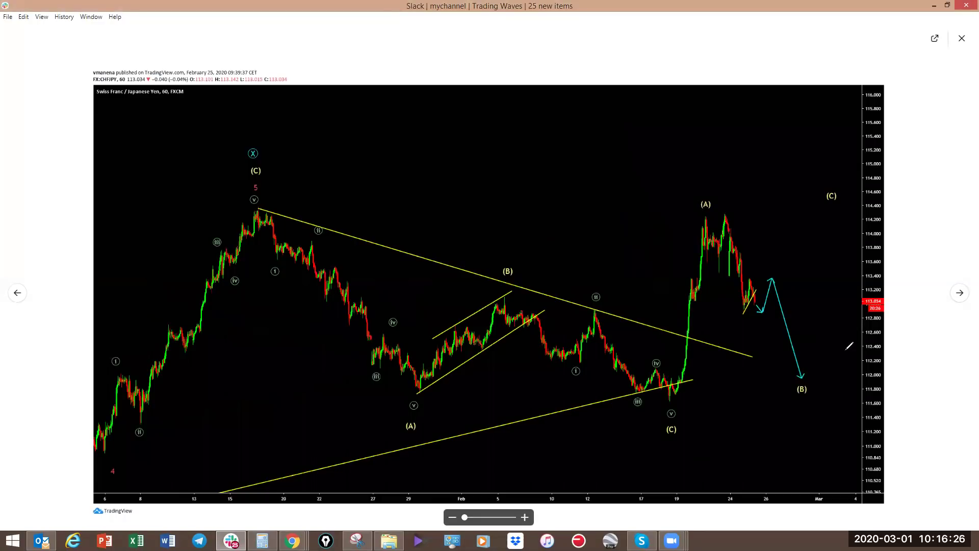
pyautogui.moveTo(744, 312); pyautogui.dragTo(769, 310)
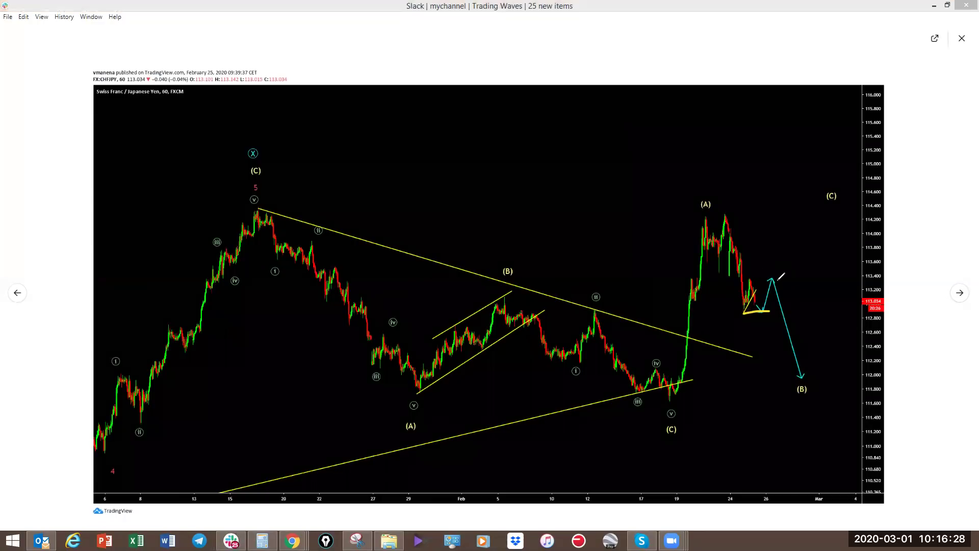
pyautogui.moveTo(748, 278); pyautogui.dragTo(777, 280)
pyautogui.moveTo(754, 294)
pyautogui.mouseDown()
pyautogui.moveTo(777, 291)
pyautogui.moveTo(805, 378)
pyautogui.mouseUp()
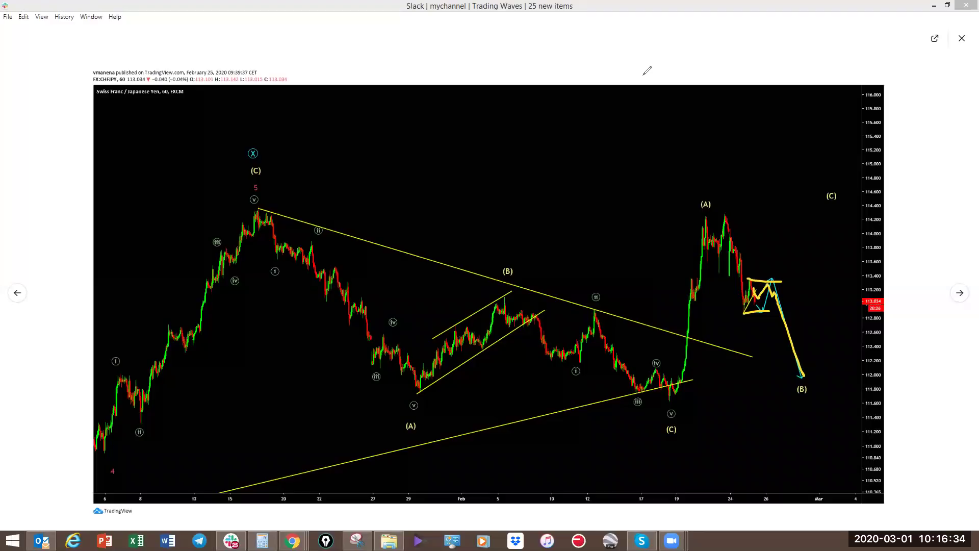
pyautogui.press('Escape')
pyautogui.click(958, 295)
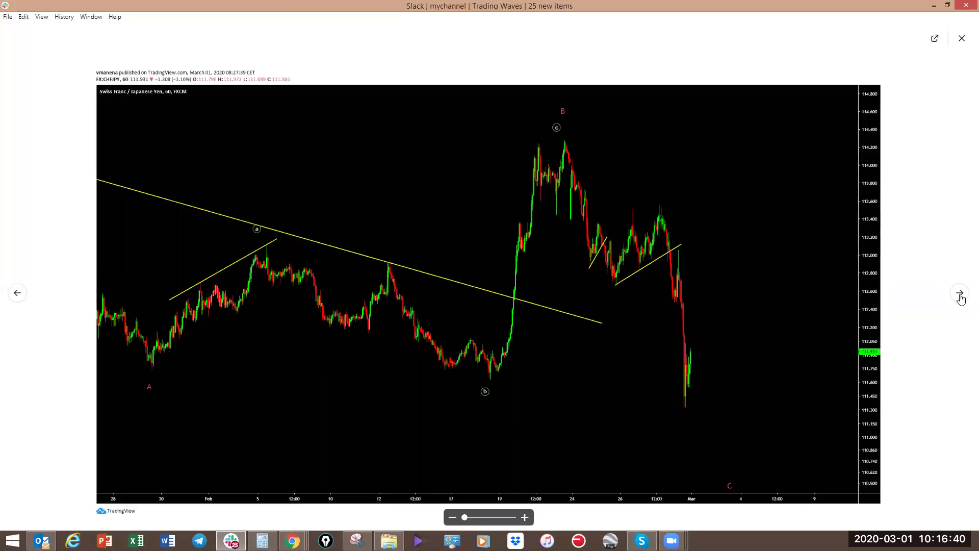
# - Advance to the February 19 NZDJPY chart, sketch the rise to iv and the drop to v, redraw it extending lower, and clear the strokes
pyautogui.click(959, 295)
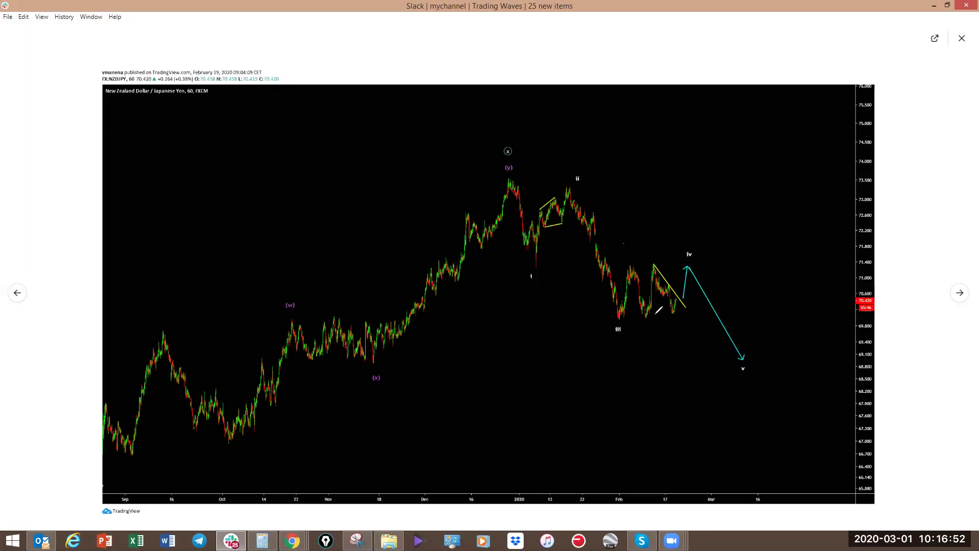
pyautogui.moveTo(682, 304)
pyautogui.mouseDown()
pyautogui.moveTo(693, 260)
pyautogui.moveTo(730, 362)
pyautogui.mouseUp()
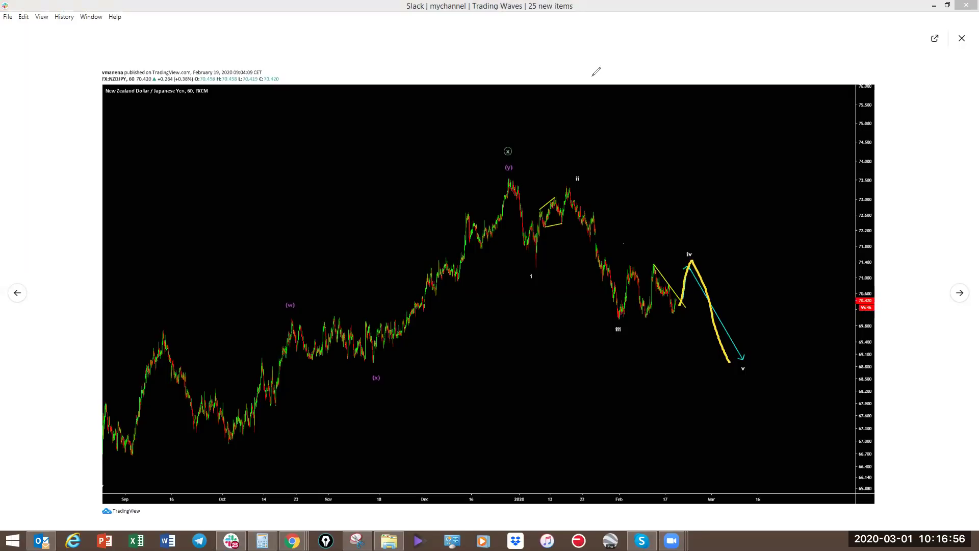
pyautogui.hotkey('ctrl', 'z')
pyautogui.moveTo(675, 306)
pyautogui.mouseDown()
pyautogui.moveTo(703, 253)
pyautogui.moveTo(728, 294)
pyautogui.mouseUp()
pyautogui.moveTo(750, 362); pyautogui.dragTo(771, 440)
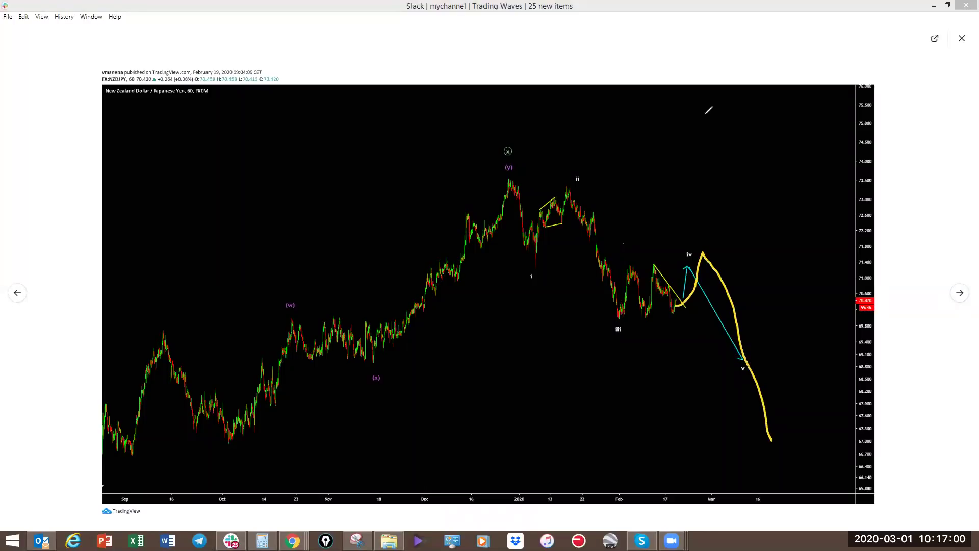
pyautogui.press('Escape')
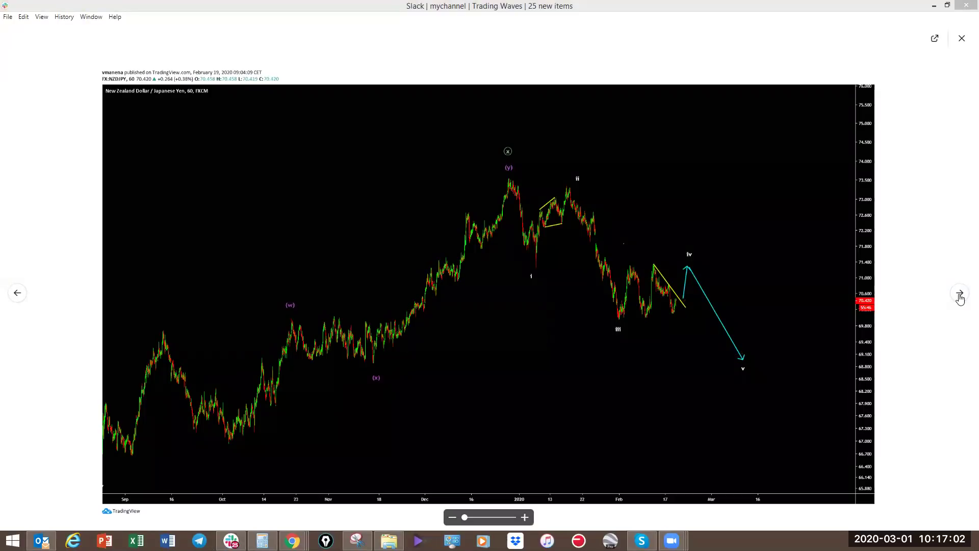
# - Show the March 1 NZDJPY chart, trace the decline from iv, circle the area around the low and first bounce, and clear the strokes
pyautogui.click(959, 295)
pyautogui.click(960, 294)
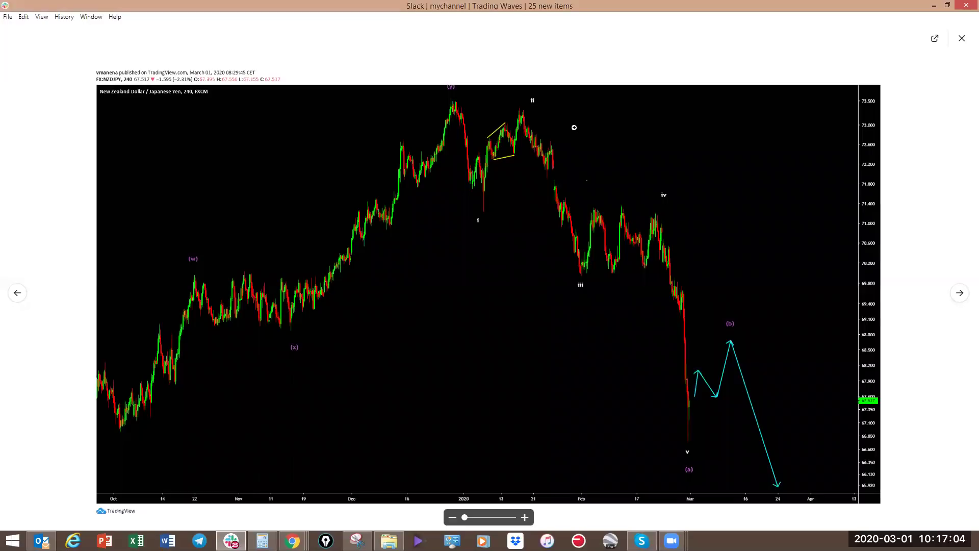
pyautogui.moveTo(633, 210)
pyautogui.mouseDown()
pyautogui.moveTo(654, 250)
pyautogui.moveTo(663, 211)
pyautogui.moveTo(666, 219)
pyautogui.moveTo(692, 379)
pyautogui.mouseUp()
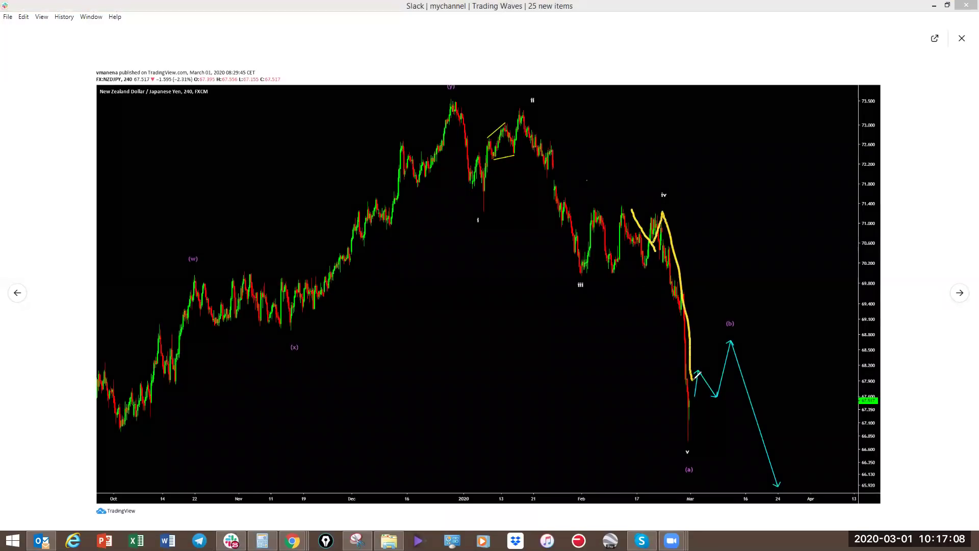
pyautogui.moveTo(740, 349)
pyautogui.mouseDown()
pyautogui.moveTo(693, 337)
pyautogui.moveTo(716, 367)
pyautogui.mouseUp()
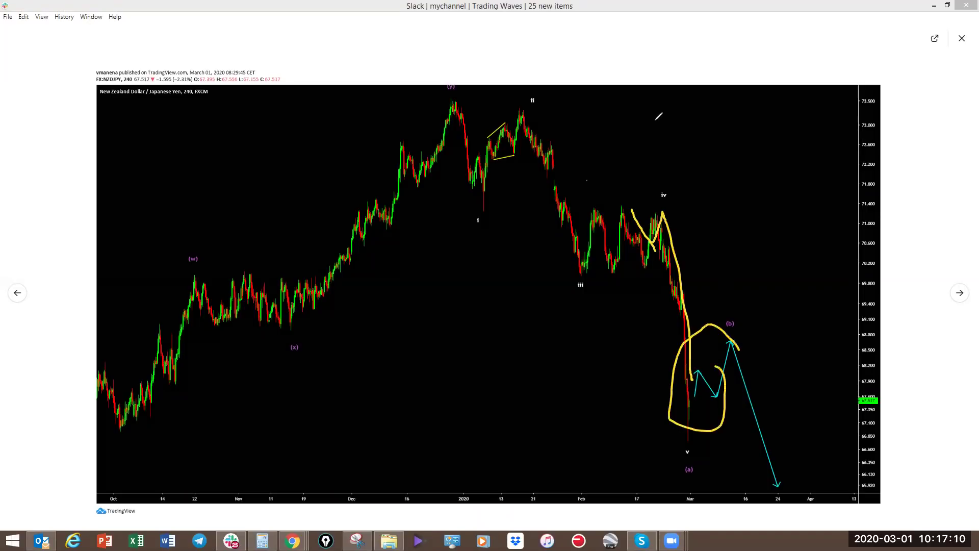
pyautogui.press('Escape')
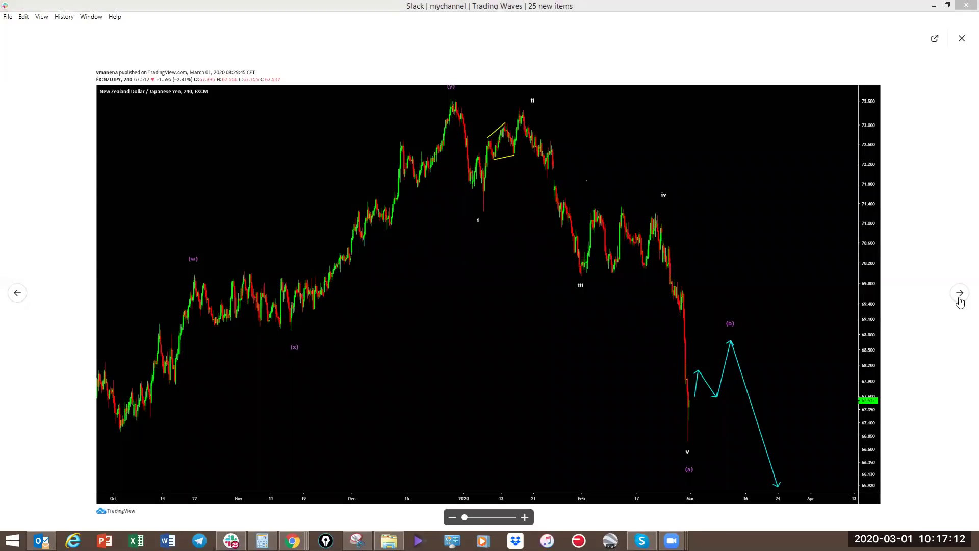
# - Show the February 20 GBPCHF chart, outline the small sideways range and the projected drop toward y, and clear the strokes
pyautogui.click(959, 293)
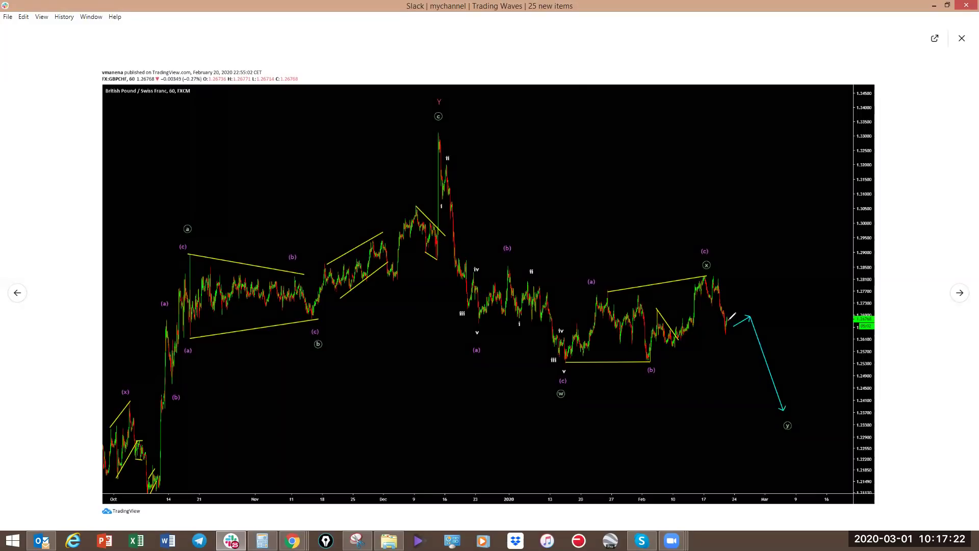
pyautogui.moveTo(730, 321)
pyautogui.mouseDown()
pyautogui.moveTo(748, 314)
pyautogui.moveTo(730, 336)
pyautogui.moveTo(754, 329)
pyautogui.moveTo(740, 312)
pyautogui.moveTo(775, 365)
pyautogui.moveTo(784, 402)
pyautogui.mouseUp()
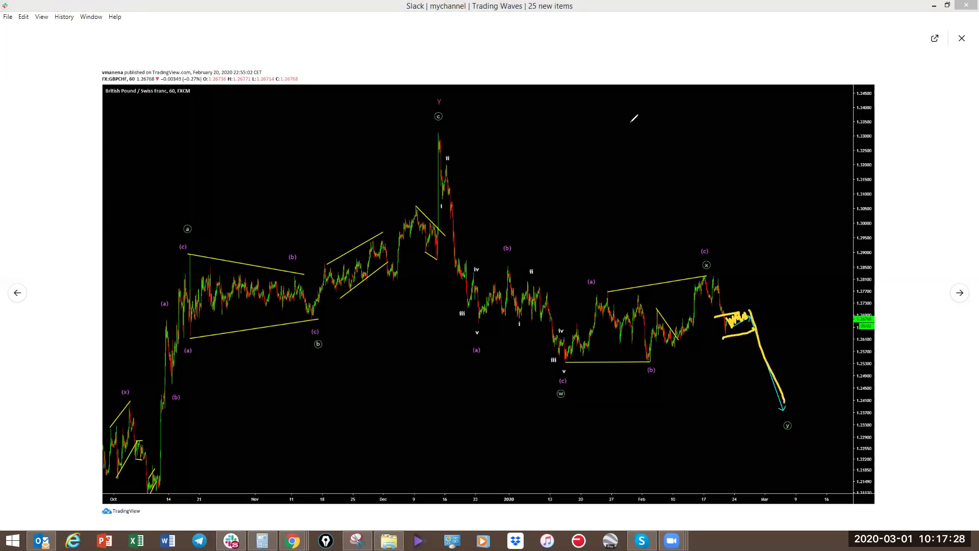
pyautogui.press('Escape')
# - Show the March 1 GBPCHF chart, mark the small range and trace the decline to y, and clear the strokes
pyautogui.click(959, 293)
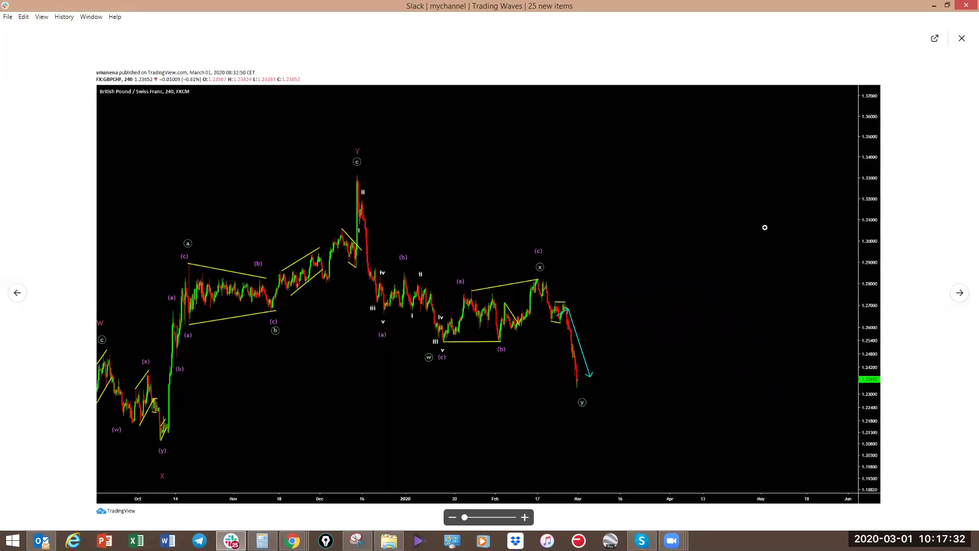
pyautogui.moveTo(565, 301)
pyautogui.mouseDown()
pyautogui.moveTo(555, 316)
pyautogui.moveTo(567, 309)
pyautogui.moveTo(595, 409)
pyautogui.mouseUp()
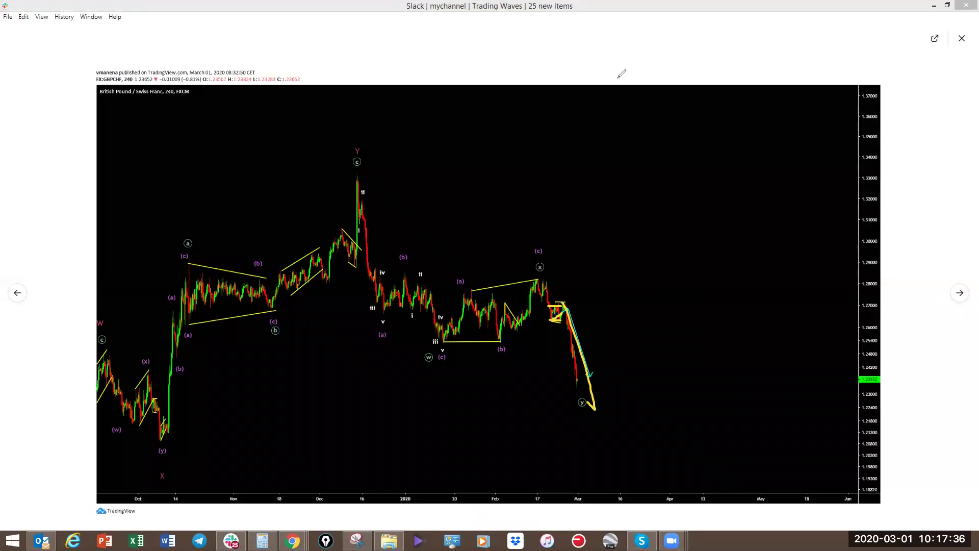
pyautogui.press('Escape')
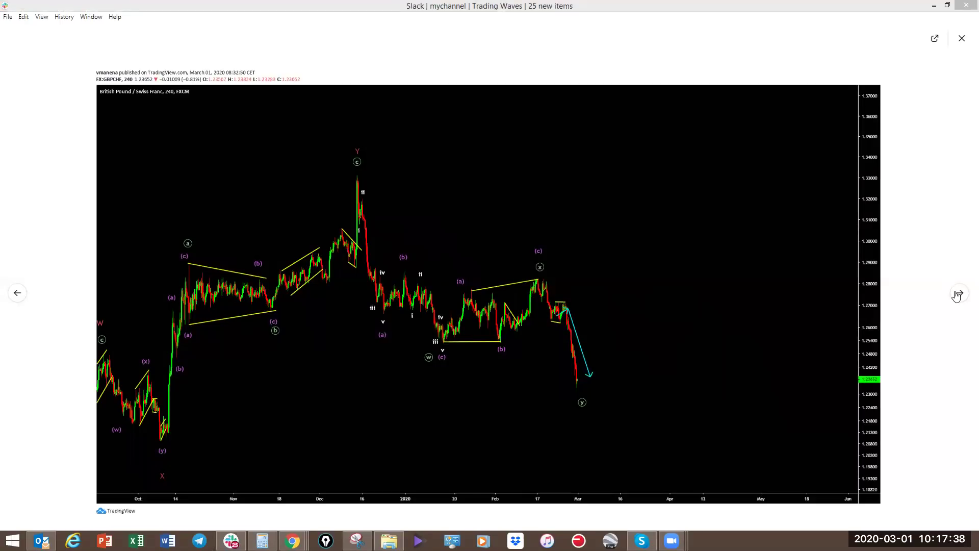
# - Show the February 26 GBPUSD chart, sketch the drop from wave 2 and a descending base line, trace the initial rally, and clear the strokes
pyautogui.click(958, 293)
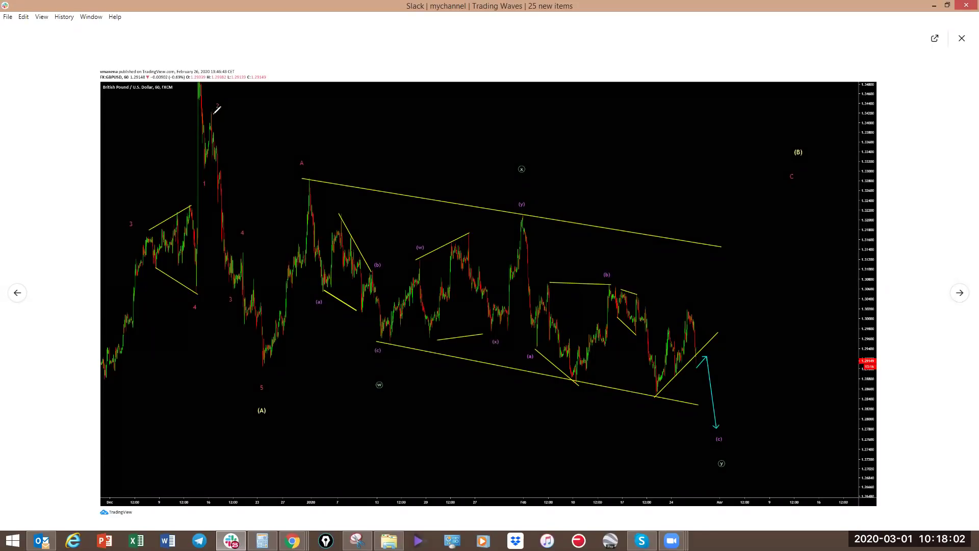
pyautogui.moveTo(211, 111); pyautogui.dragTo(285, 375)
pyautogui.moveTo(401, 389); pyautogui.dragTo(805, 452)
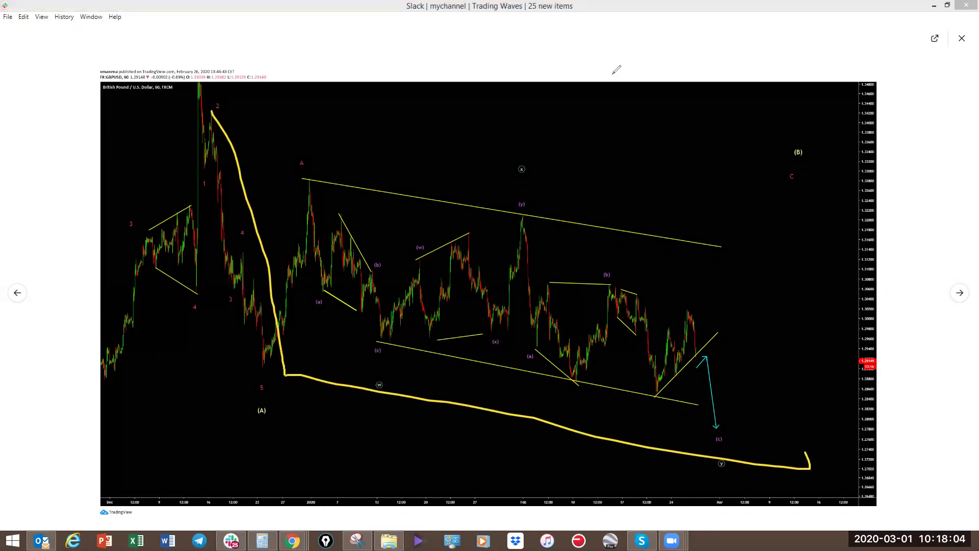
pyautogui.press('Escape')
pyautogui.moveTo(218, 241)
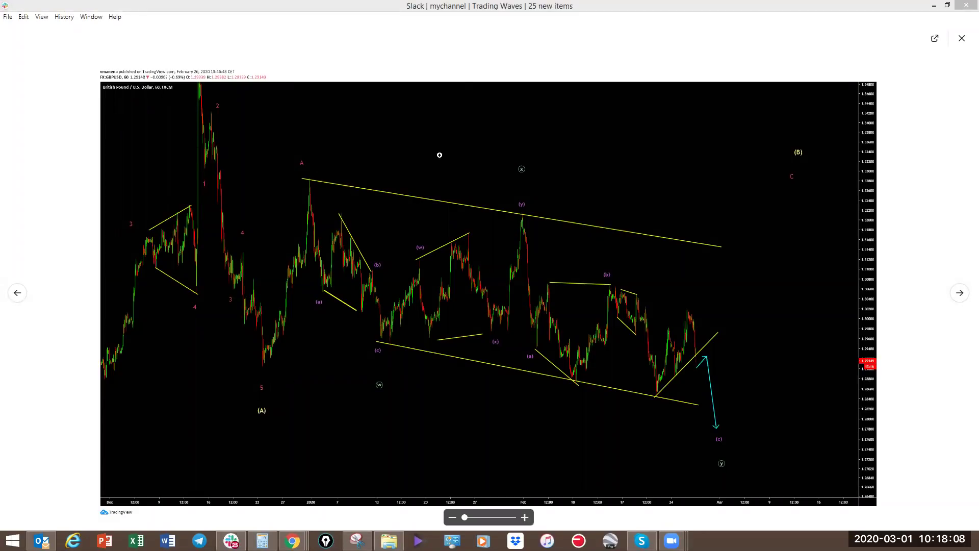
pyautogui.moveTo(122, 288)
pyautogui.mouseDown()
pyautogui.moveTo(176, 104)
pyautogui.moveTo(200, 98)
pyautogui.mouseUp()
pyautogui.click(603, 103)
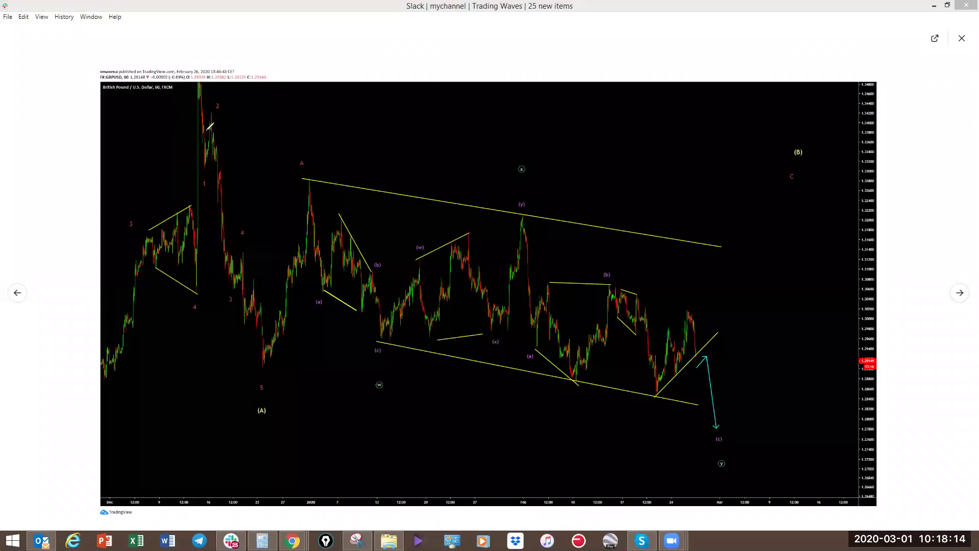
# - Sketch the GBPUSD decline to (A) in yellow, the A-B-C correction in red, and the following drop and rebound in yellow
pyautogui.moveTo(205, 83); pyautogui.dragTo(227, 152)
pyautogui.moveTo(252, 235); pyautogui.dragTo(269, 367)
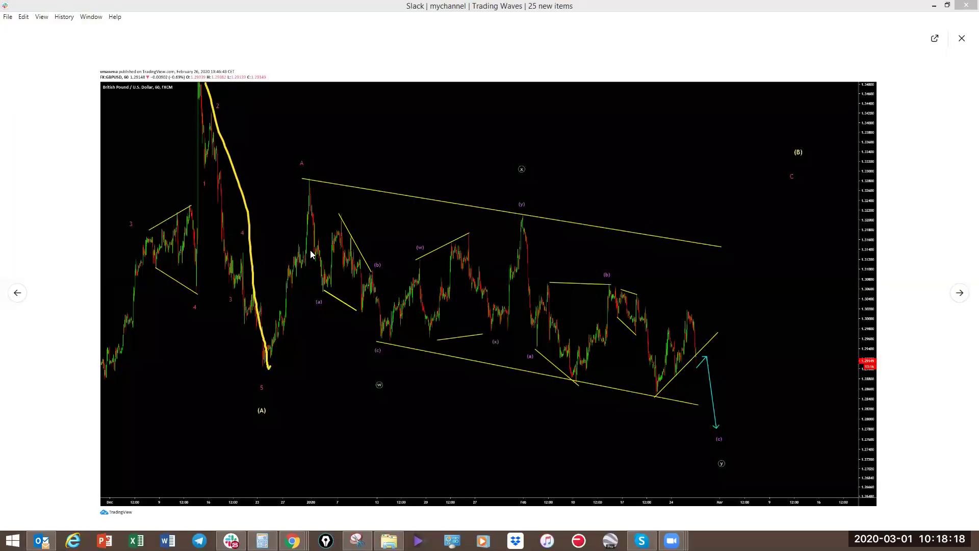
pyautogui.press('r')
pyautogui.moveTo(274, 366)
pyautogui.mouseDown()
pyautogui.moveTo(382, 227)
pyautogui.moveTo(508, 302)
pyautogui.mouseUp()
pyautogui.moveTo(632, 367)
pyautogui.mouseDown()
pyautogui.moveTo(723, 428)
pyautogui.moveTo(756, 227)
pyautogui.mouseUp()
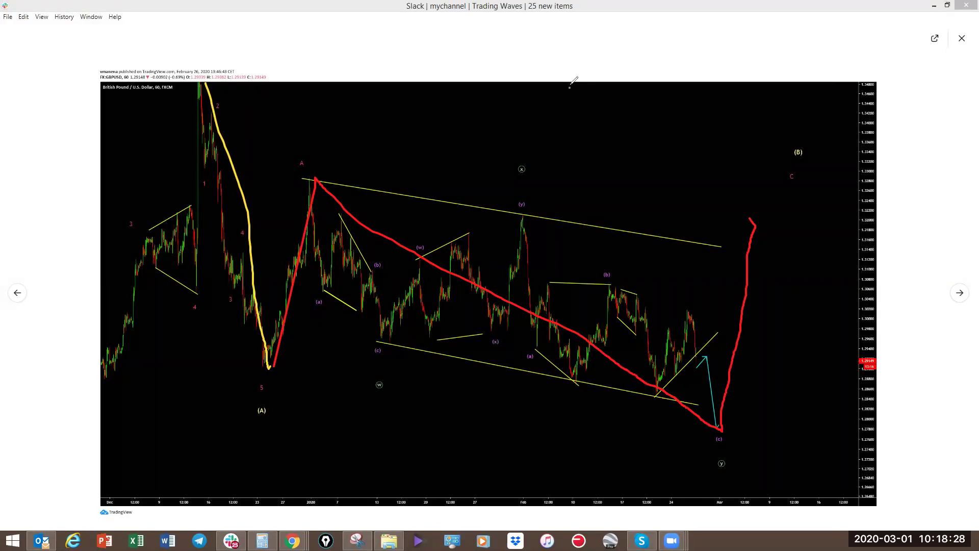
pyautogui.moveTo(754, 218)
pyautogui.mouseDown()
pyautogui.moveTo(809, 405)
pyautogui.moveTo(876, 320)
pyautogui.moveTo(896, 175)
pyautogui.mouseUp()
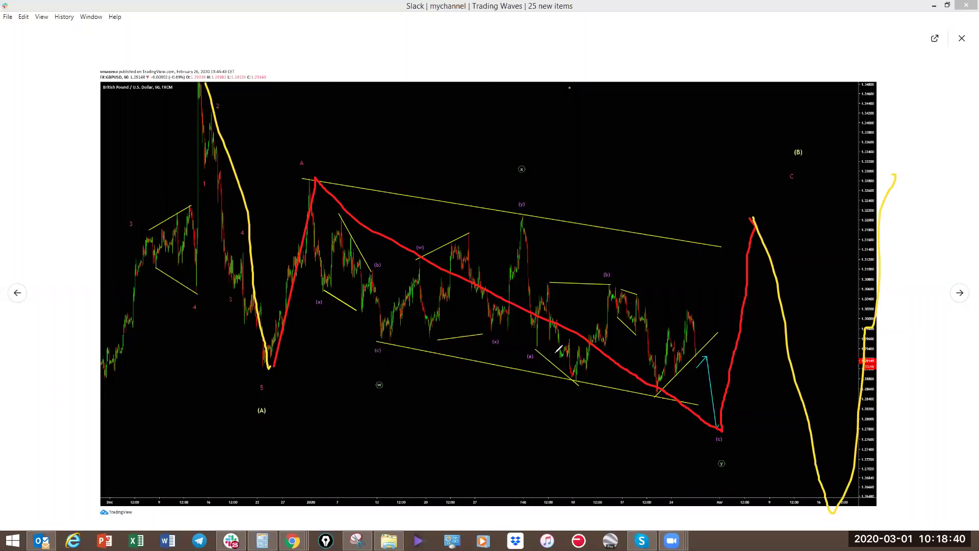
# - Sketch the February consolidation and breakdown on the GBPUSD chart, clear all strokes, and trace the projected drop to (c)
pyautogui.moveTo(514, 314)
pyautogui.mouseDown()
pyautogui.moveTo(544, 309)
pyautogui.moveTo(548, 282)
pyautogui.moveTo(575, 391)
pyautogui.mouseUp()
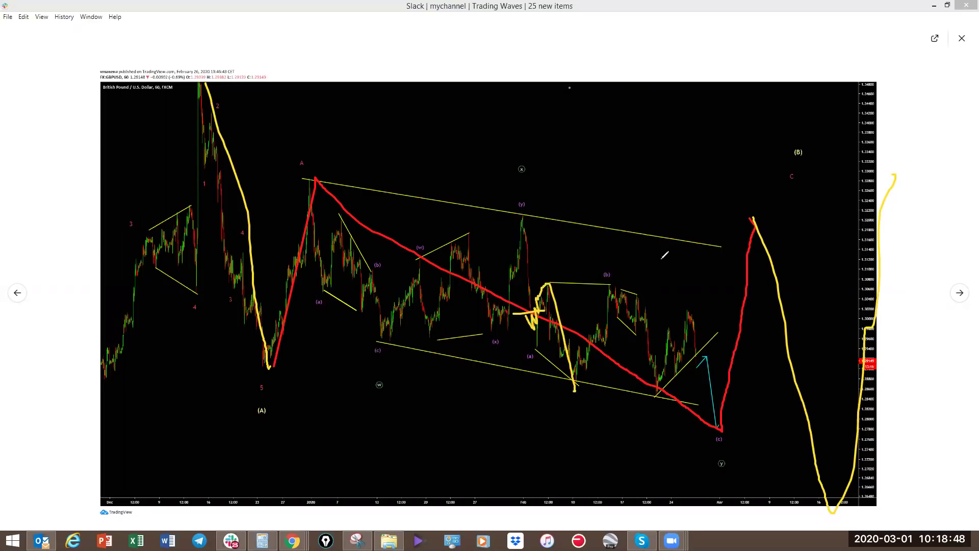
pyautogui.hotkey('ctrl', 'shift', '7')
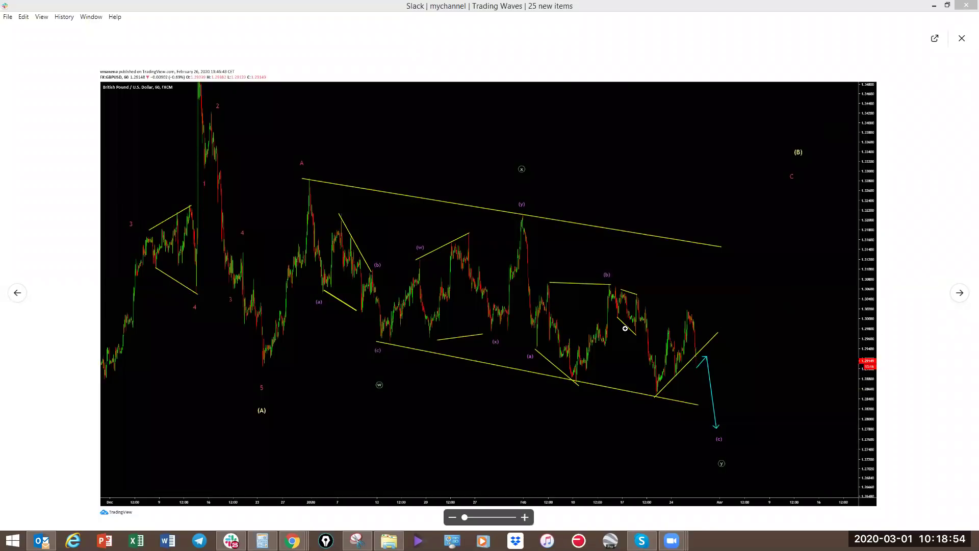
pyautogui.moveTo(706, 356); pyautogui.dragTo(732, 438)
# - Show the February 20 EURUSD chart, sketch the decline to the channel's lower line and the projected rebound, and clear the strokes
pyautogui.click(959, 293)
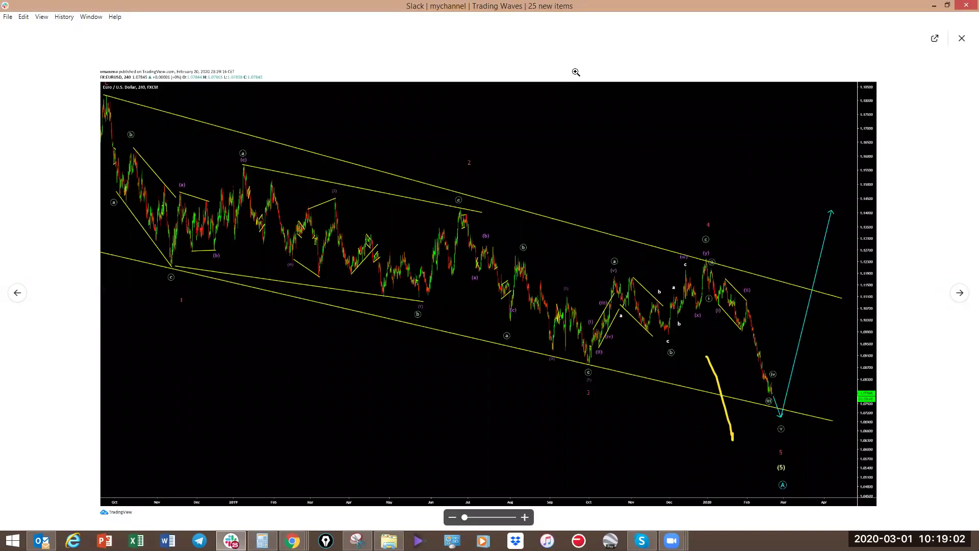
pyautogui.moveTo(717, 265)
pyautogui.mouseDown()
pyautogui.moveTo(787, 408)
pyautogui.moveTo(819, 263)
pyautogui.moveTo(791, 212)
pyautogui.mouseUp()
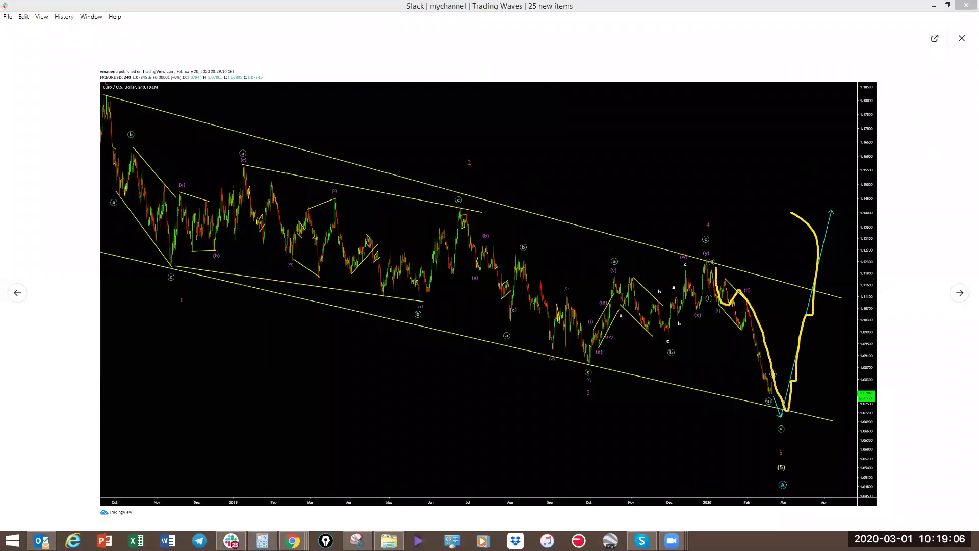
pyautogui.hotkey('ctrl', 'z')
pyautogui.click(934, 229)
pyautogui.press('Escape')
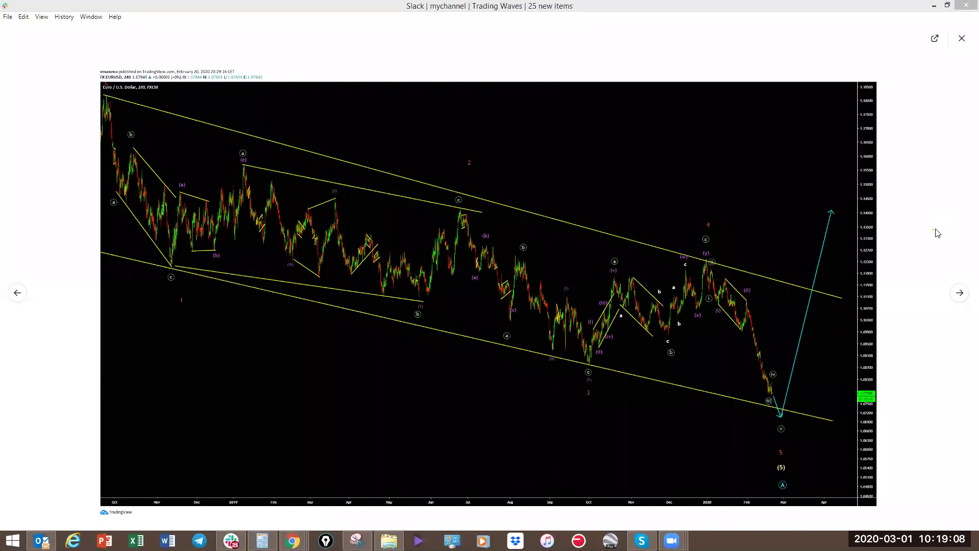
# - Show the March 1 EURUSD chart, trace the rally from the wave 5 low to (y), and clear the stroke
pyautogui.click(958, 293)
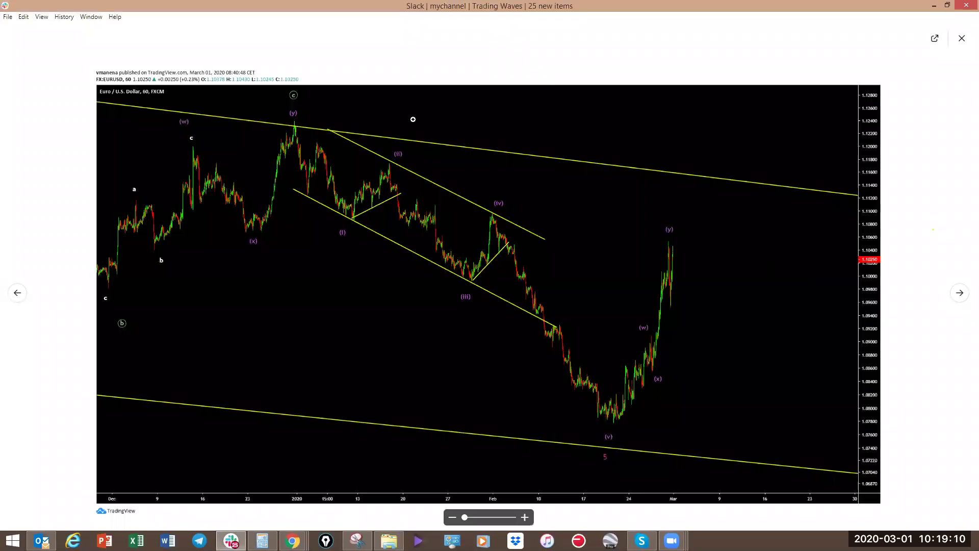
pyautogui.moveTo(614, 423)
pyautogui.mouseDown()
pyautogui.moveTo(623, 359)
pyautogui.moveTo(652, 365)
pyautogui.moveTo(664, 250)
pyautogui.mouseUp()
pyautogui.press('Escape')
# - Show the February 20 USDCAD chart, trace the rise from (b) to (c), then the final leg from wave 4, and clear the strokes
pyautogui.press('Right')
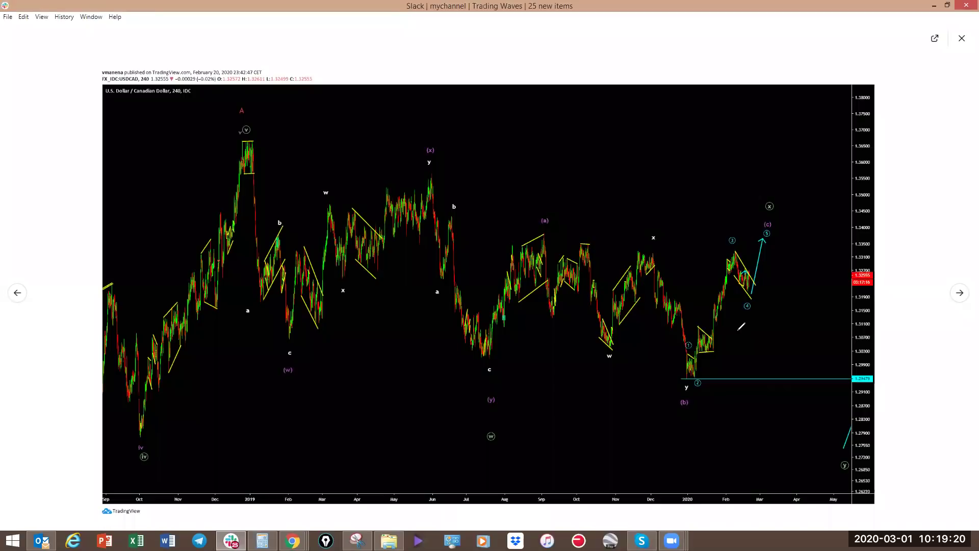
pyautogui.moveTo(685, 384)
pyautogui.mouseDown()
pyautogui.moveTo(704, 297)
pyautogui.moveTo(730, 249)
pyautogui.moveTo(749, 284)
pyautogui.moveTo(758, 274)
pyautogui.moveTo(767, 224)
pyautogui.mouseUp()
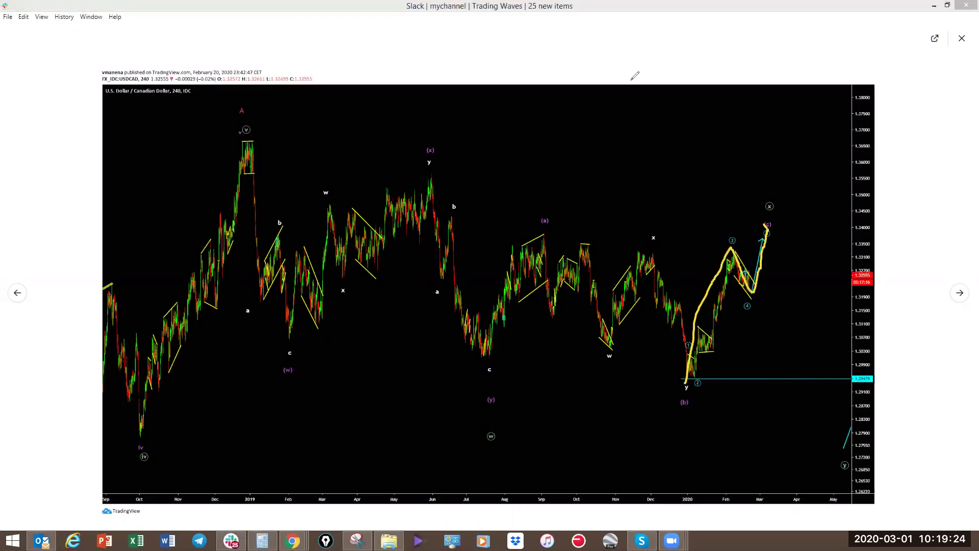
pyautogui.hotkey('ctrl', 'shift', '7')
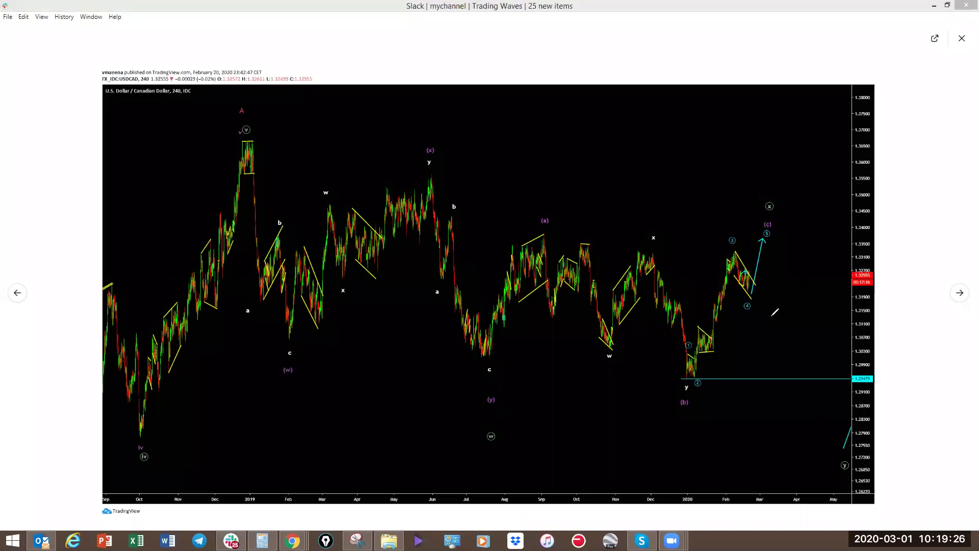
pyautogui.hotkey('ctrl', 'z')
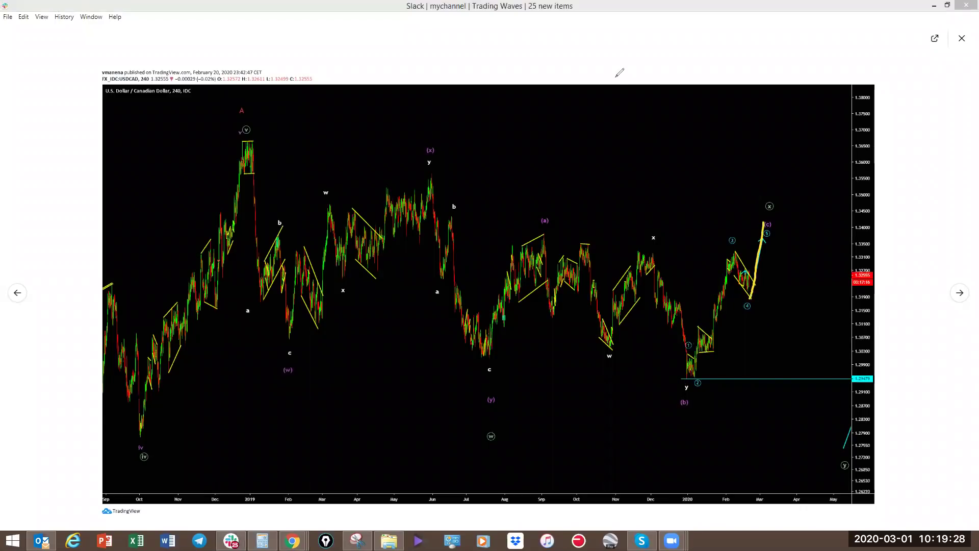
pyautogui.press('Escape')
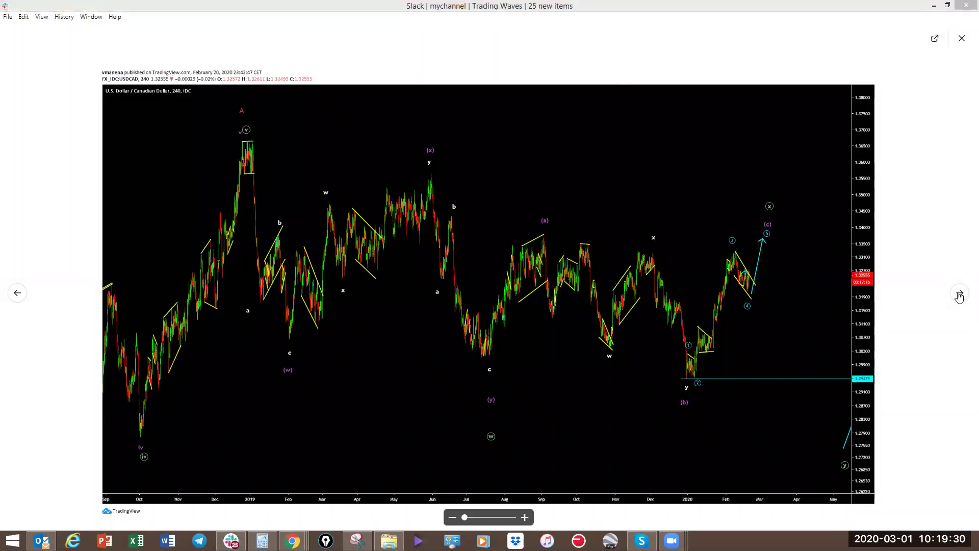
# - Show the February 26 USDCAD chart, mark the breakout level and the projected rise to (c), and advance to the March 1 USDCAD chart
pyautogui.click(960, 293)
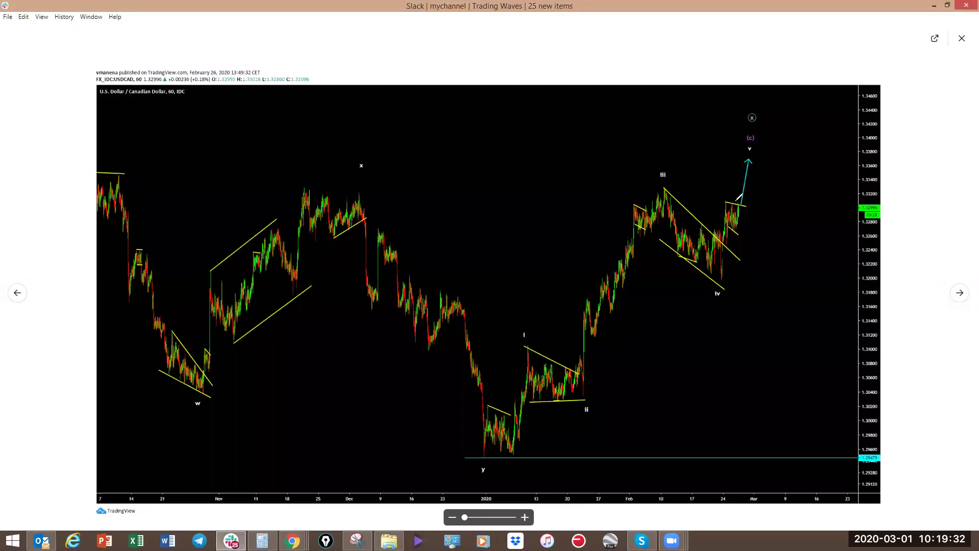
pyautogui.moveTo(737, 201)
pyautogui.mouseDown()
pyautogui.moveTo(771, 195)
pyautogui.moveTo(758, 138)
pyautogui.moveTo(800, 144)
pyautogui.mouseUp()
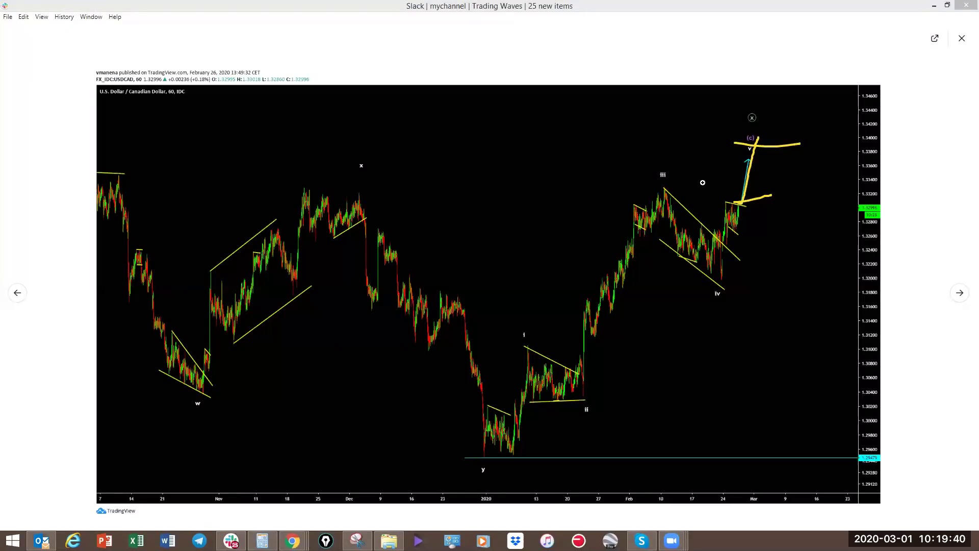
pyautogui.click(961, 293)
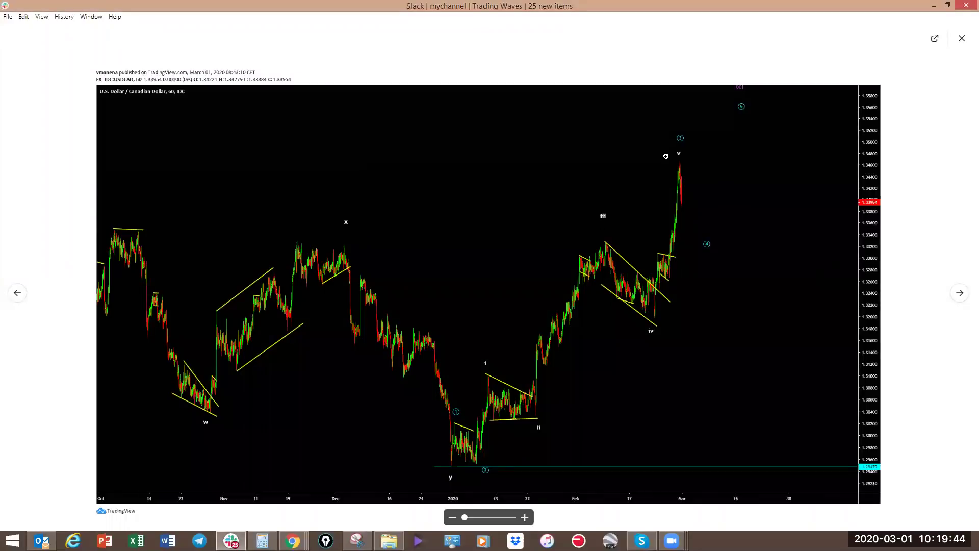
# - Mark the wave v high level on the March 1 USDCAD chart, clear the stroke, and advance to the February 21 USDCHF chart
pyautogui.moveTo(658, 164); pyautogui.dragTo(869, 156)
pyautogui.press('Escape')
pyautogui.click(959, 294)
pyautogui.click(959, 295)
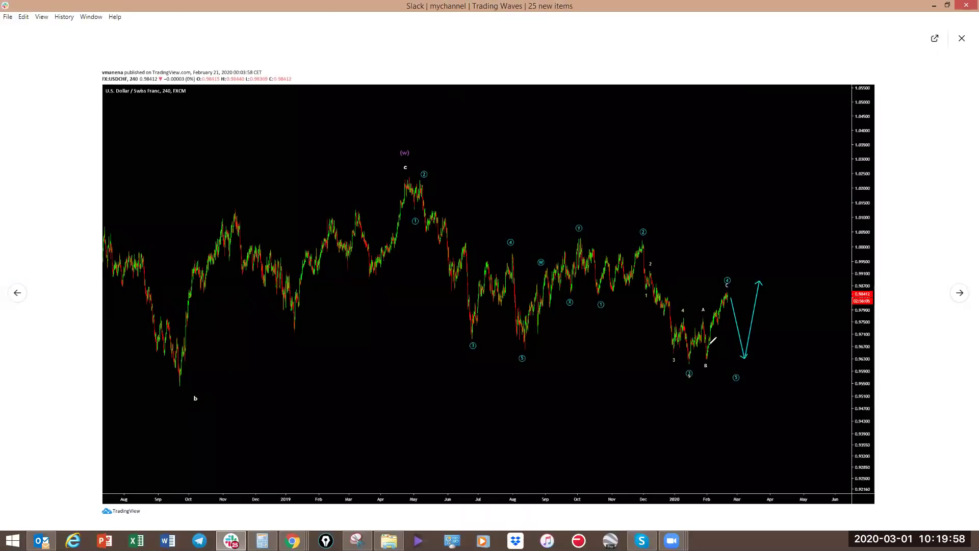
# - Trace the projected drop from wave 4 on the February 21 four-hour USDCHF chart, clear the stroke, and advance to the one-hour chart
pyautogui.moveTo(730, 294); pyautogui.dragTo(749, 362)
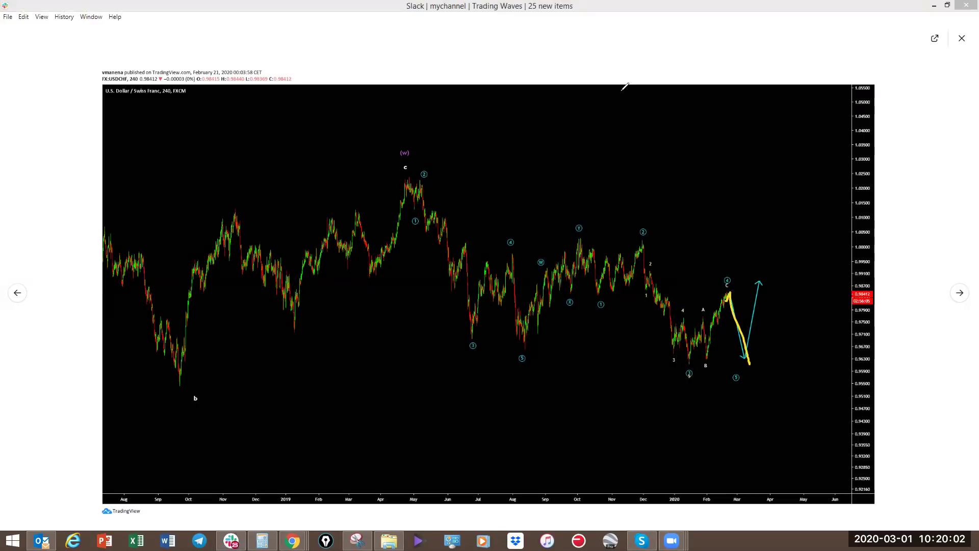
pyautogui.press('Escape')
pyautogui.click(961, 292)
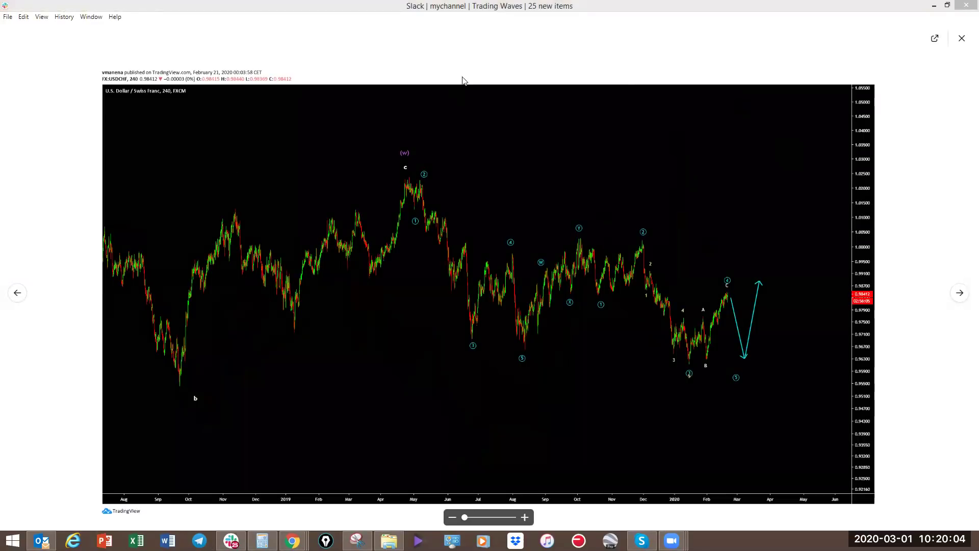
# - Trace the expected drop out of the channel on the one-hour USDCHF chart, clear it, and advance to the March 1 USDCHF chart
pyautogui.moveTo(645, 286)
pyautogui.mouseDown()
pyautogui.moveTo(684, 351)
pyautogui.moveTo(683, 373)
pyautogui.mouseUp()
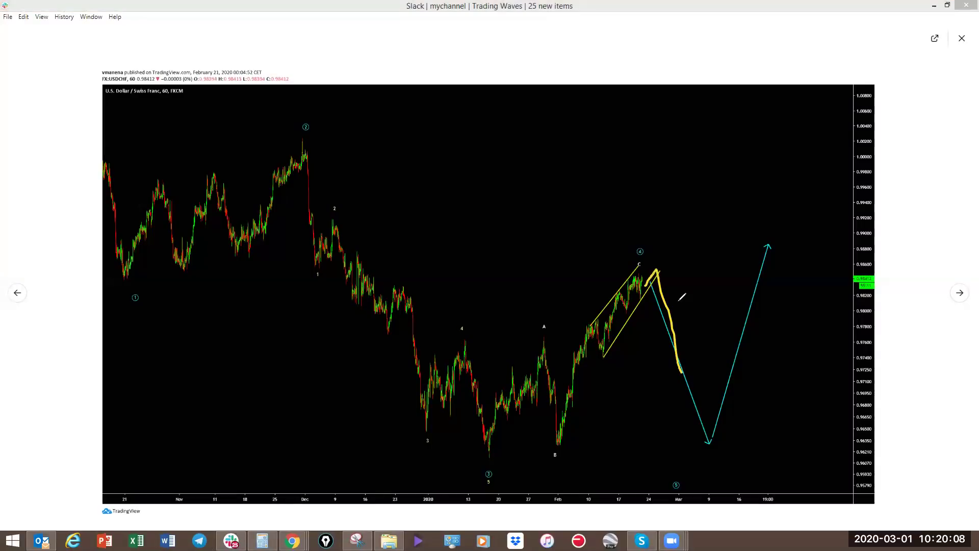
pyautogui.hotkey('ctrl', 'z')
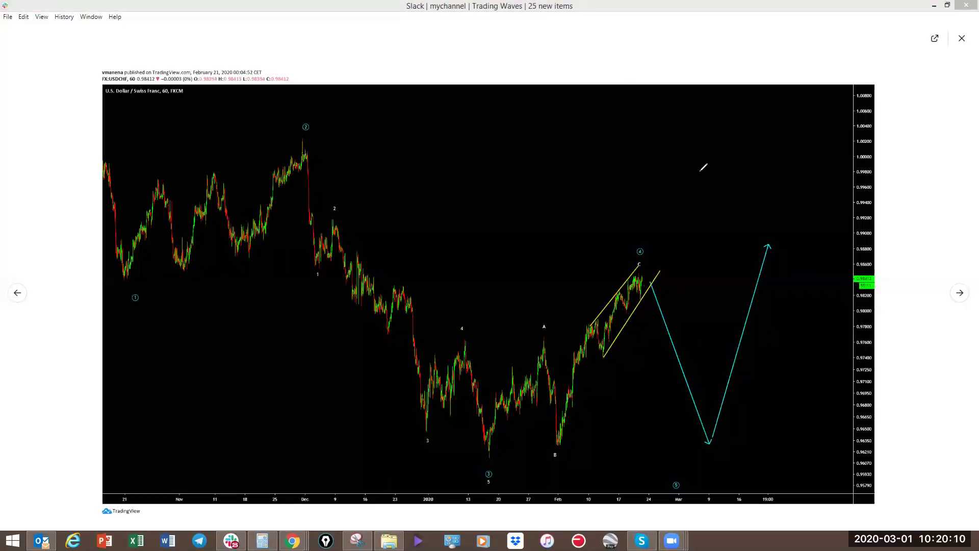
pyautogui.click(961, 295)
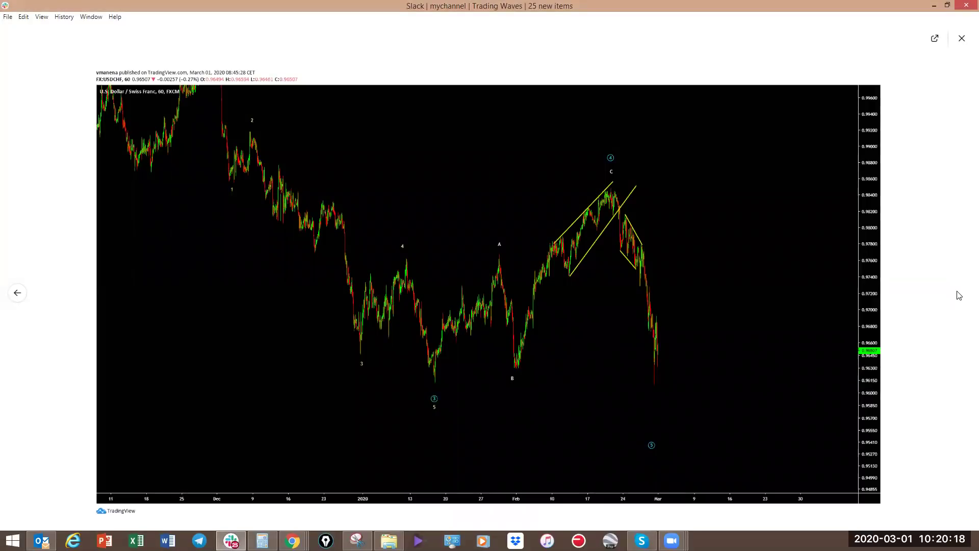
# - Mark the flag break and trace the decline from wave C on the March 1 USDCHF chart, clearing the strokes
pyautogui.moveTo(417, 75)
pyautogui.moveTo(652, 253)
pyautogui.mouseDown()
pyautogui.moveTo(638, 288)
pyautogui.moveTo(652, 240)
pyautogui.mouseUp()
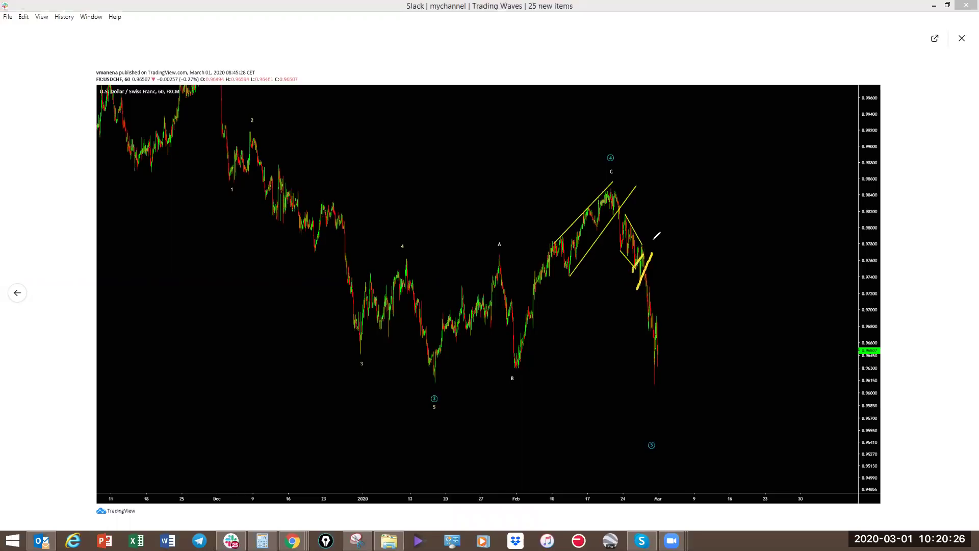
pyautogui.click(591, 198)
pyautogui.moveTo(597, 193)
pyautogui.mouseDown()
pyautogui.moveTo(617, 192)
pyautogui.moveTo(626, 222)
pyautogui.mouseUp()
pyautogui.click(610, 81)
pyautogui.moveTo(639, 285); pyautogui.dragTo(657, 243)
pyautogui.moveTo(616, 204); pyautogui.dragTo(661, 370)
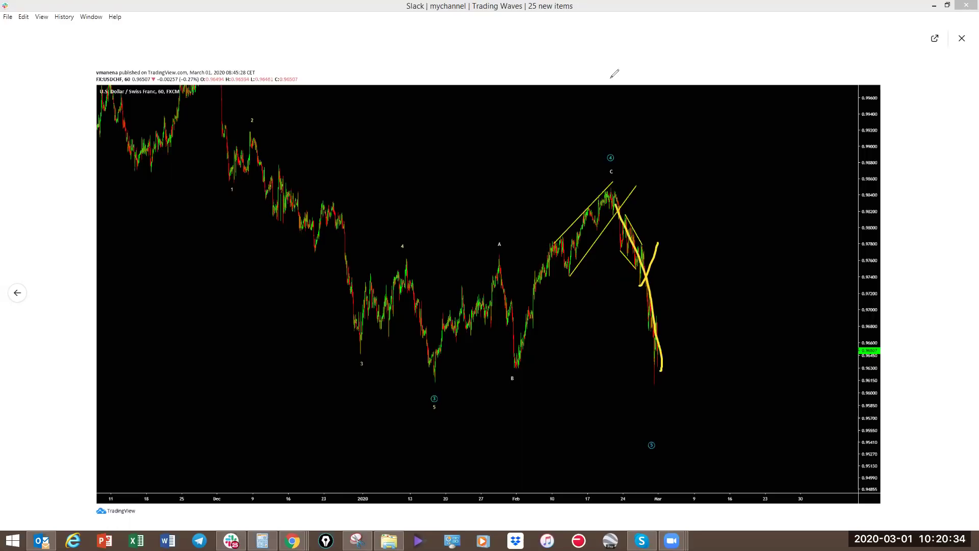
pyautogui.press('e')
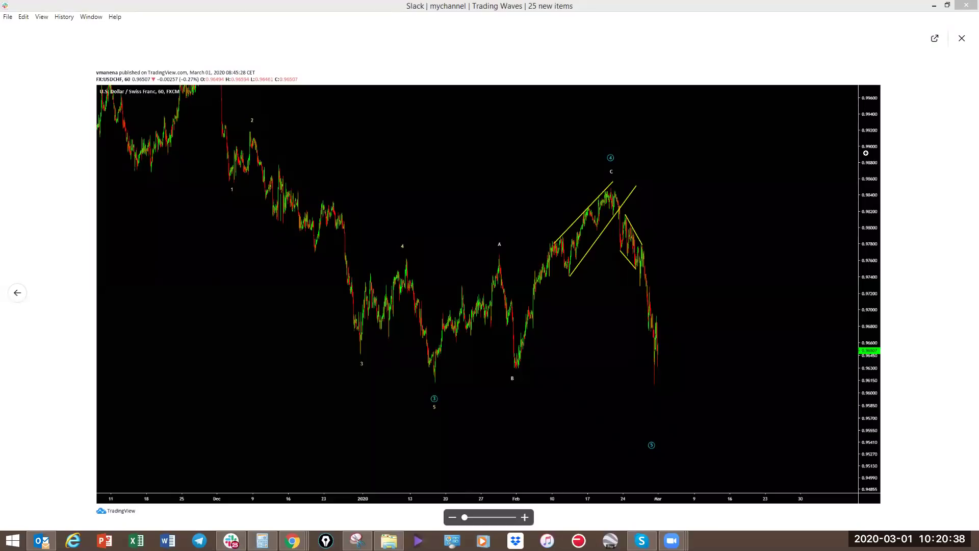
# - Leave the Slack chart viewer and open the 27/02/2020 GBPNZD trade setup chart from the Trading Waves page in Chrome
pyautogui.click(963, 40)
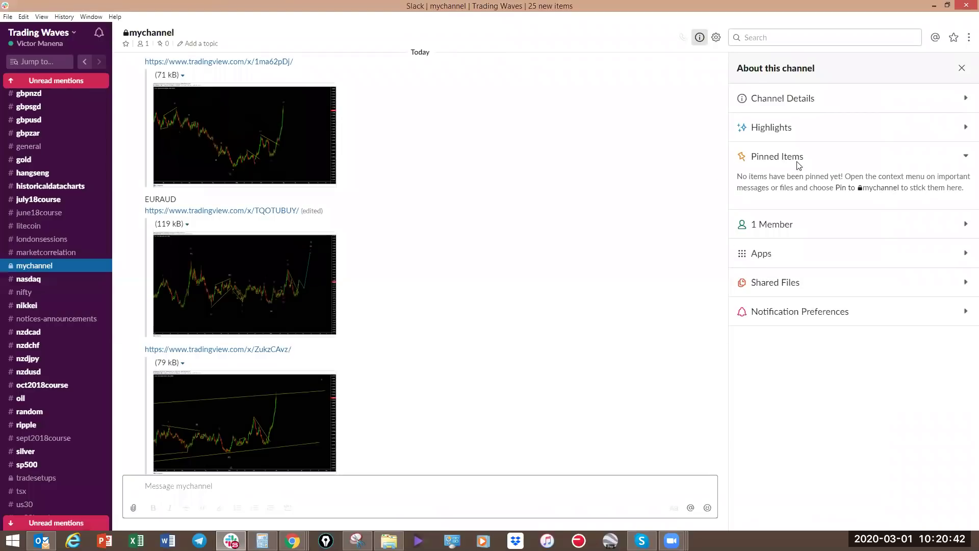
pyautogui.click(933, 6)
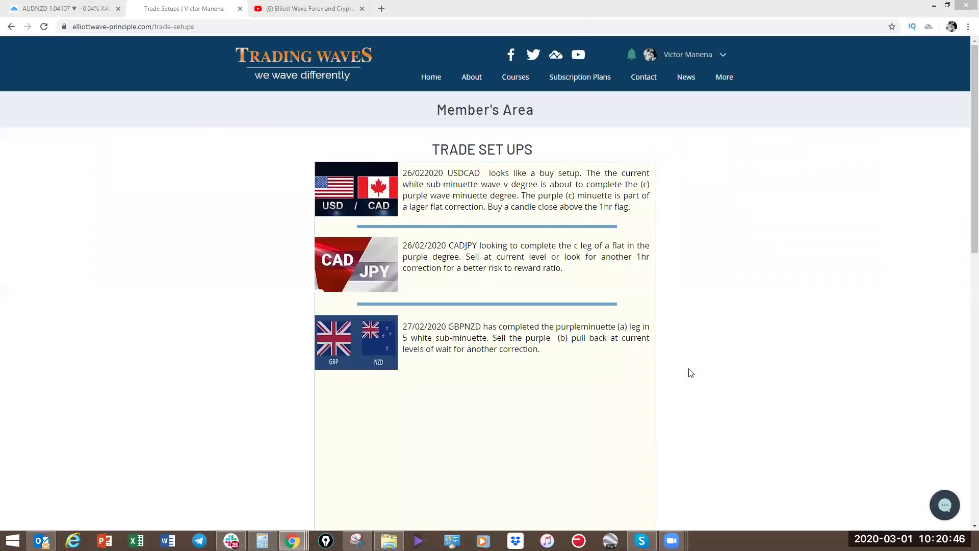
pyautogui.click(363, 338)
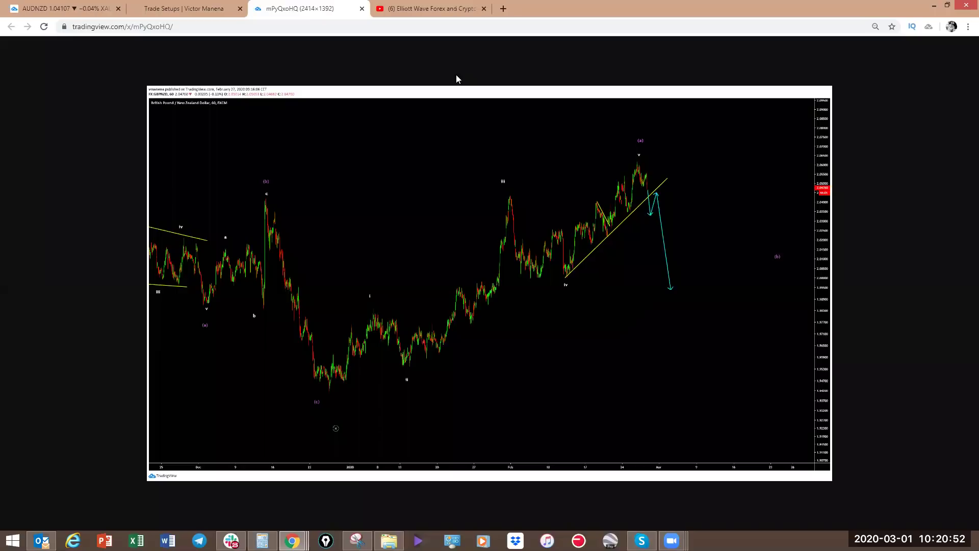
# - Trace the pullback from wave v and a possible swing to a higher high on the GBPNZD chart, and clear the strokes
pyautogui.moveTo(636, 159)
pyautogui.mouseDown()
pyautogui.moveTo(660, 218)
pyautogui.moveTo(667, 145)
pyautogui.moveTo(674, 189)
pyautogui.mouseUp()
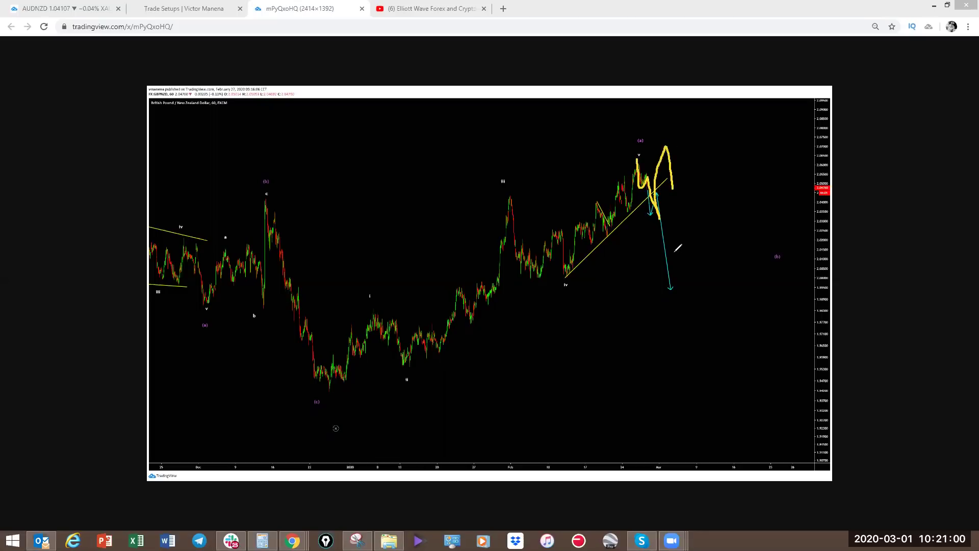
pyautogui.moveTo(674, 188); pyautogui.dragTo(687, 178)
pyautogui.rightClick(405, 213)
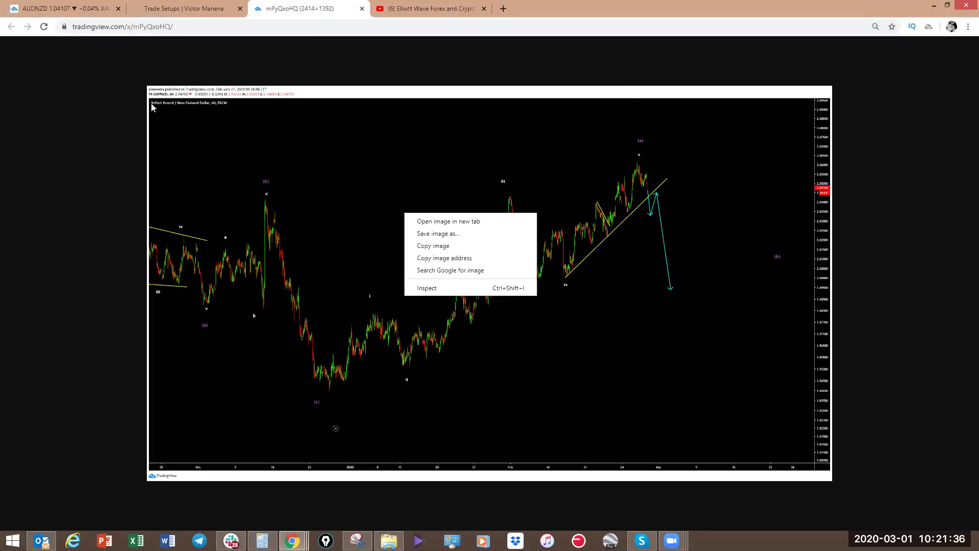
# - Return to the Trade Setups page and open the members' Chart of the Week page
pyautogui.click(209, 9)
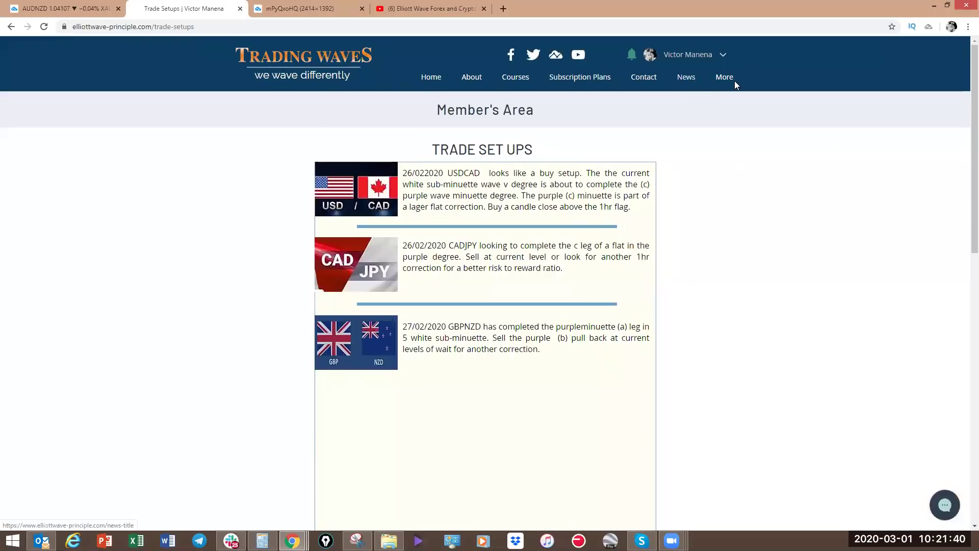
pyautogui.moveTo(730, 87)
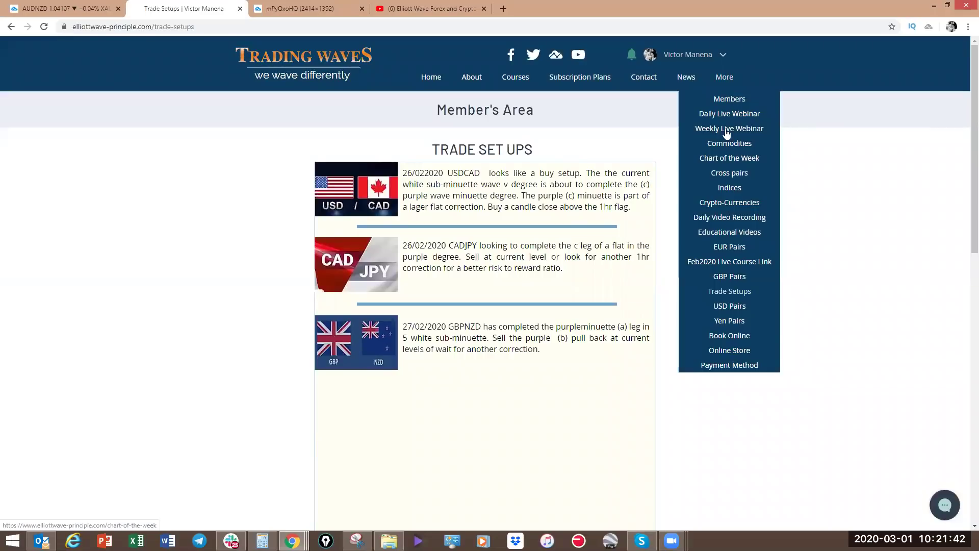
pyautogui.click(728, 296)
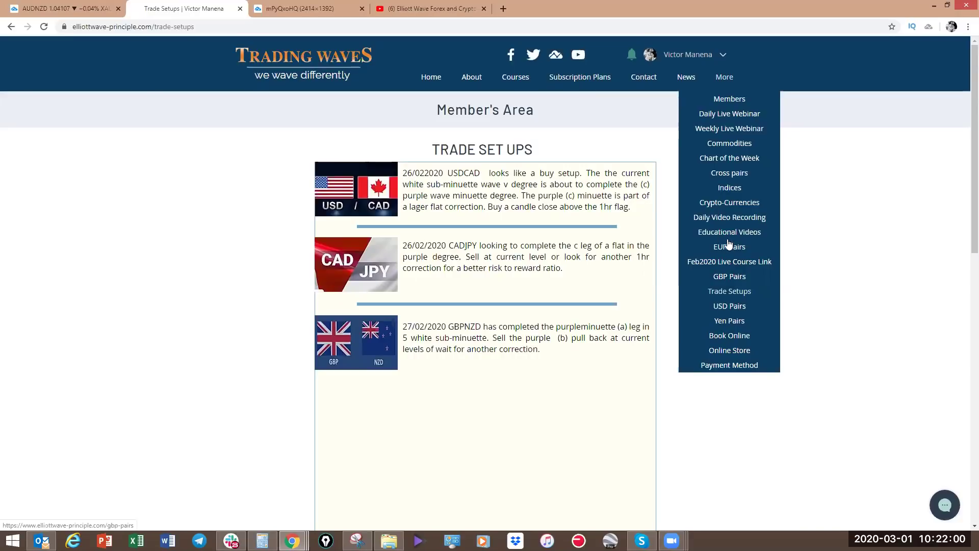
pyautogui.click(730, 161)
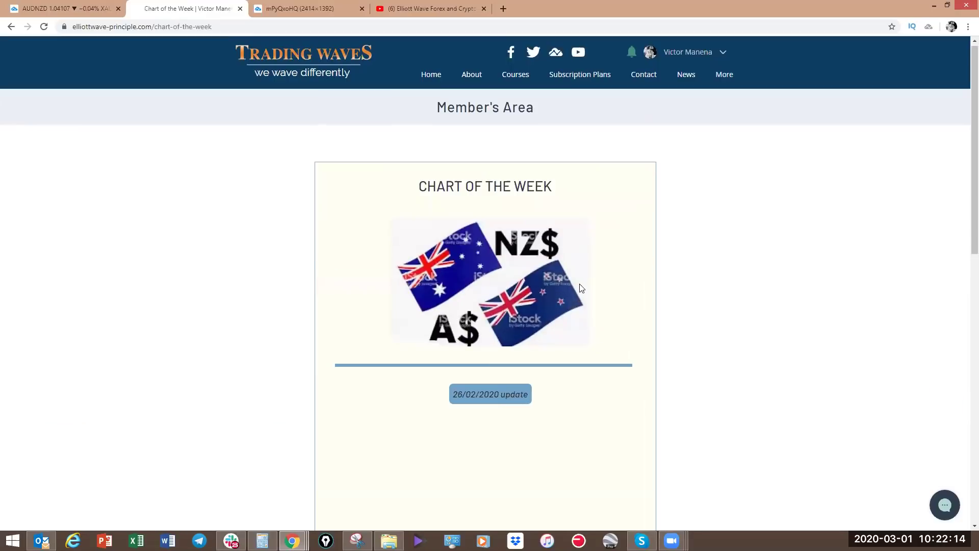
# - Open the four-hour AUDNZD chart of the week, mark the entry area and the projected drop to the lower target line, and clear the strokes
pyautogui.click(488, 262)
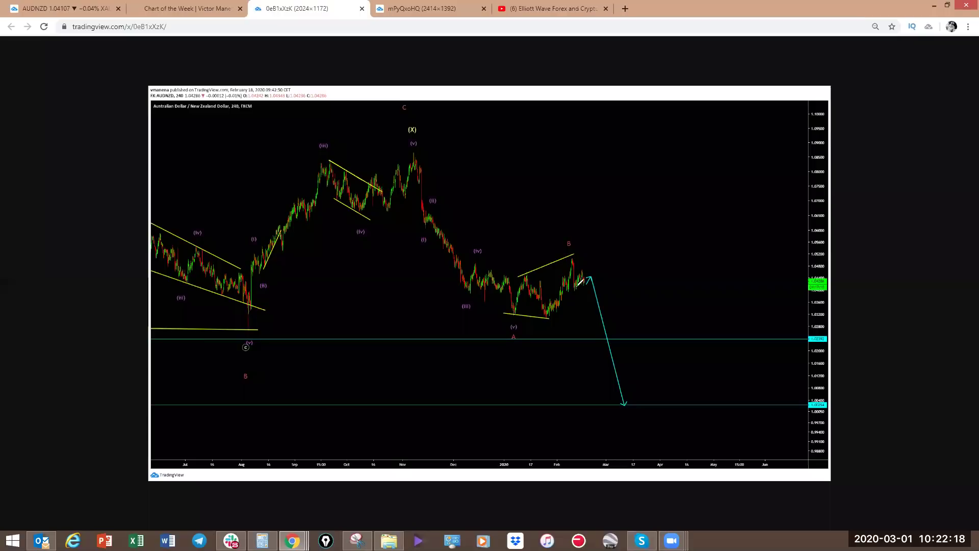
pyautogui.moveTo(584, 283); pyautogui.dragTo(588, 277)
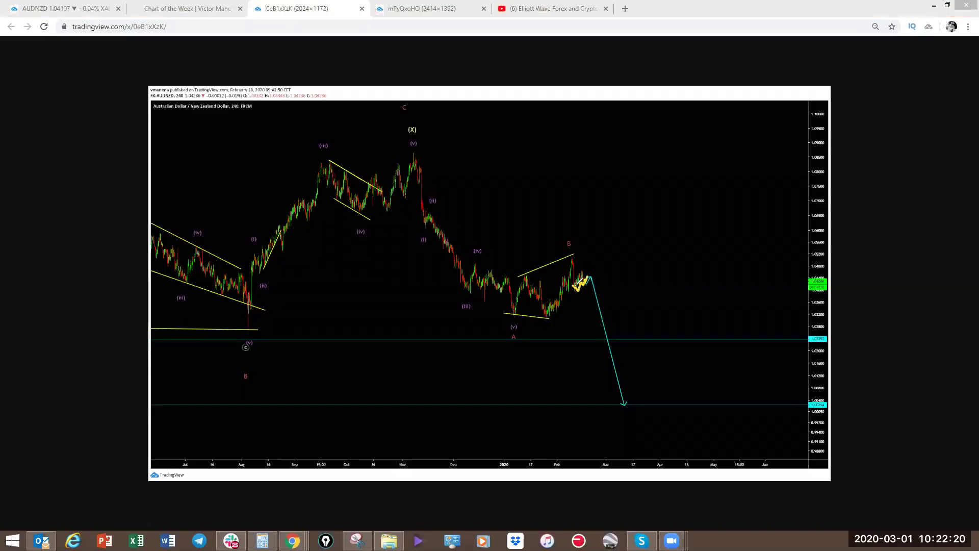
pyautogui.hotkey('ctrl', 'z')
pyautogui.moveTo(576, 290)
pyautogui.mouseDown()
pyautogui.moveTo(590, 288)
pyautogui.moveTo(591, 271)
pyautogui.moveTo(599, 301)
pyautogui.mouseUp()
pyautogui.moveTo(617, 364); pyautogui.dragTo(628, 401)
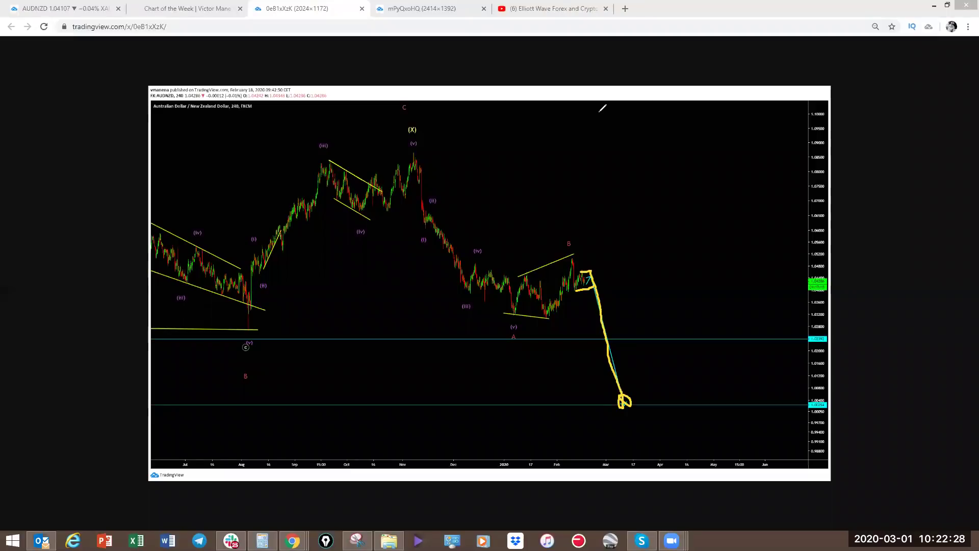
pyautogui.hotkey('ctrl', 'z')
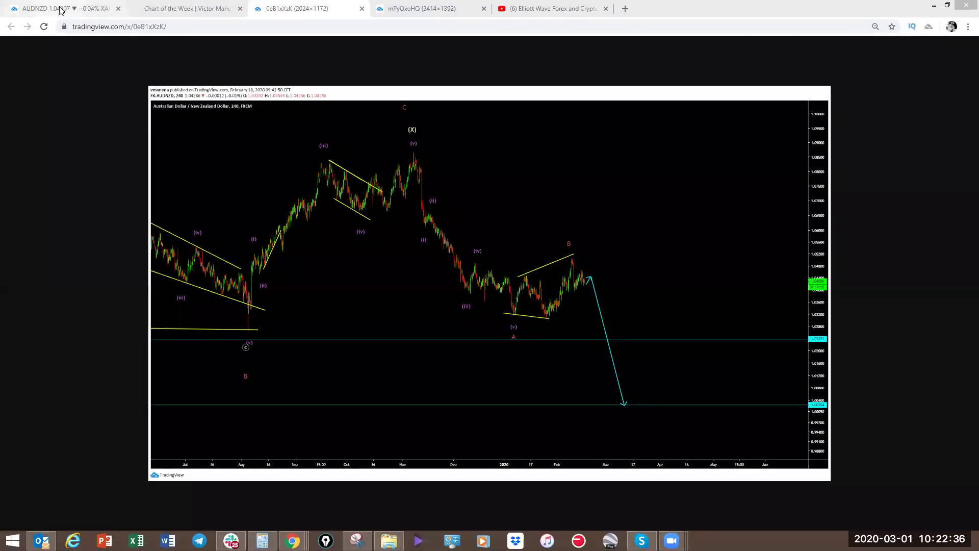
# - Open the 26/02/2020 AUDNZD update chart, mark the wave i low level and the correction before a drop, and clear the strokes
pyautogui.click(158, 10)
pyautogui.click(491, 398)
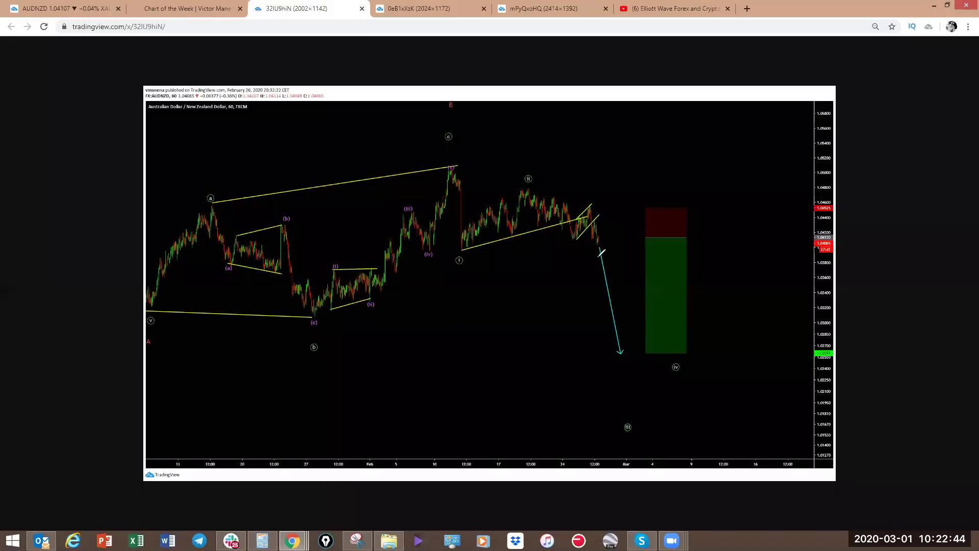
pyautogui.moveTo(598, 238); pyautogui.dragTo(597, 258)
pyautogui.moveTo(462, 251)
pyautogui.mouseDown()
pyautogui.moveTo(597, 262)
pyautogui.moveTo(633, 235)
pyautogui.moveTo(612, 238)
pyautogui.moveTo(632, 316)
pyautogui.mouseUp()
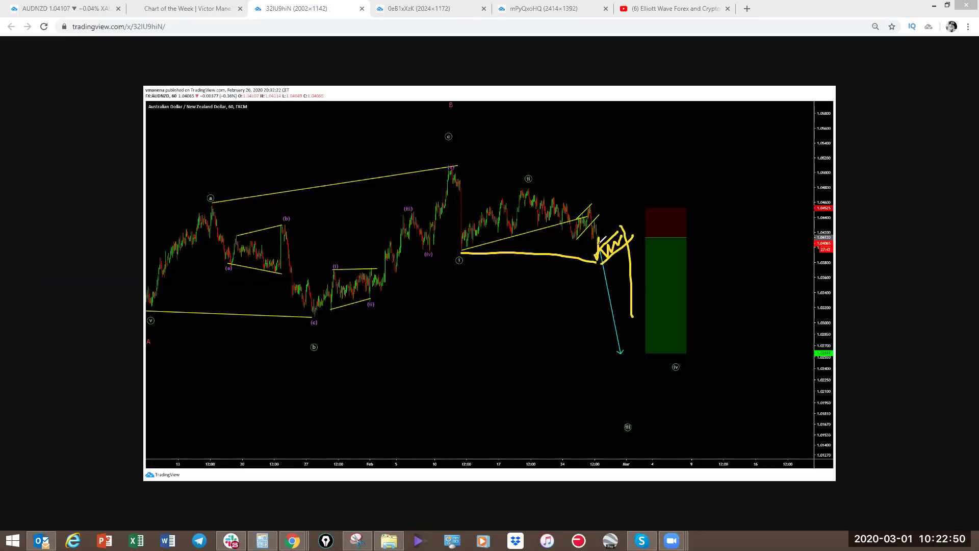
pyautogui.hotkey('ctrl', 'shift', '7')
# - Sketch a rebound and drop on the AUDNZD update chart, mark the wave ii high and wave i low levels, and clear the strokes
pyautogui.moveTo(597, 241)
pyautogui.mouseDown()
pyautogui.moveTo(610, 241)
pyautogui.moveTo(618, 204)
pyautogui.moveTo(620, 358)
pyautogui.mouseUp()
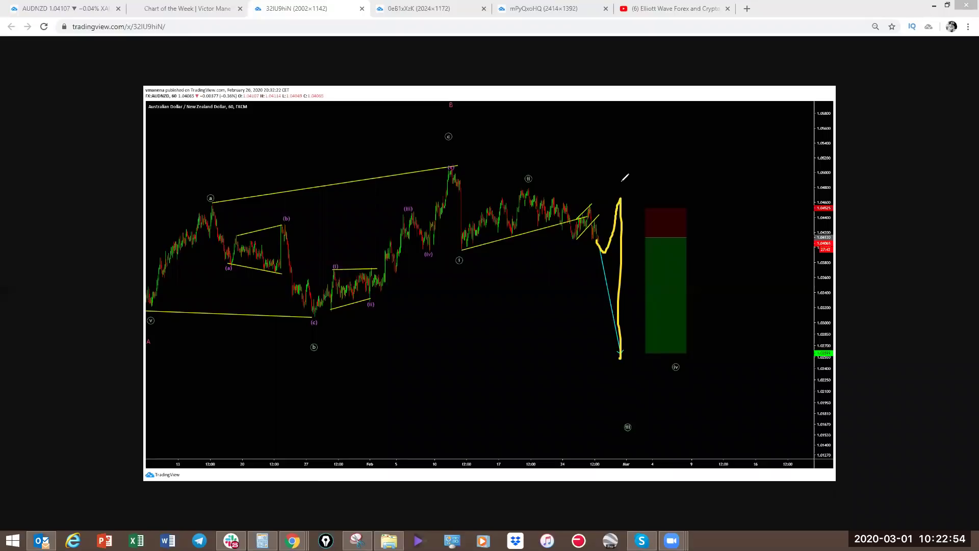
pyautogui.moveTo(530, 189); pyautogui.dragTo(632, 195)
pyautogui.moveTo(456, 250)
pyautogui.mouseDown()
pyautogui.moveTo(635, 255)
pyautogui.moveTo(650, 365)
pyautogui.mouseUp()
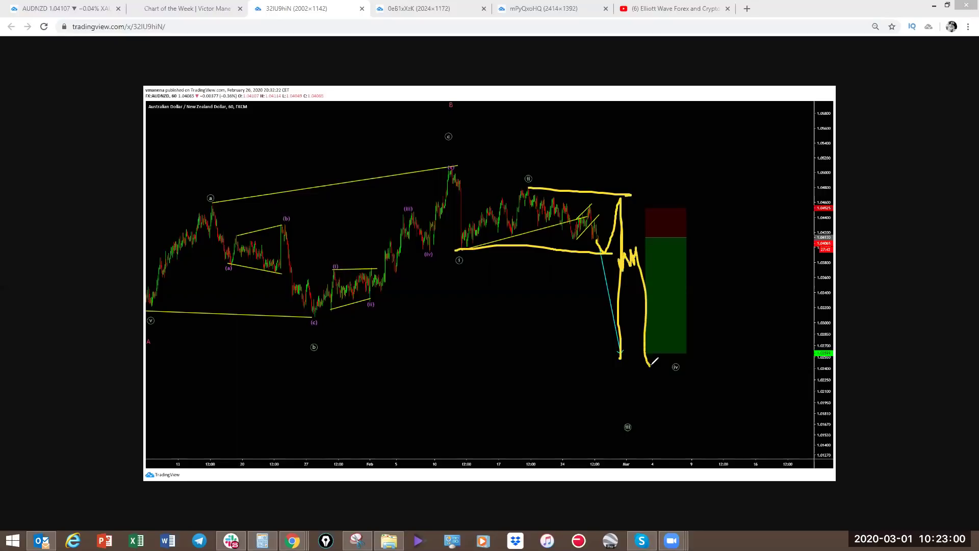
pyautogui.click(609, 81)
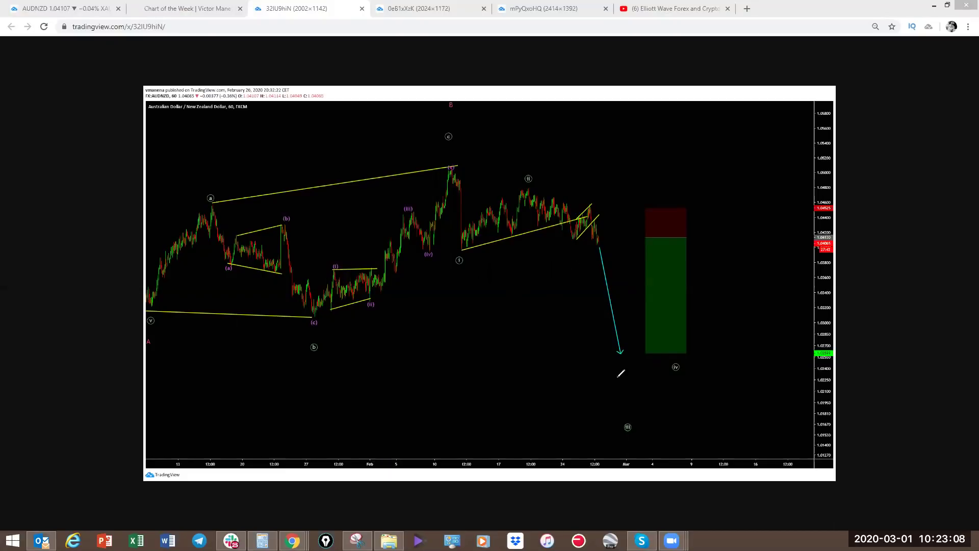
# - Mark the arrow's target level on the AUDNZD update chart, trace the decline from the small flag to wave iii, and clear the strokes
pyautogui.moveTo(585, 349); pyautogui.dragTo(675, 358)
pyautogui.hotkey('ctrl', 'z')
pyautogui.moveTo(598, 209)
pyautogui.mouseDown()
pyautogui.moveTo(619, 255)
pyautogui.moveTo(638, 440)
pyautogui.mouseUp()
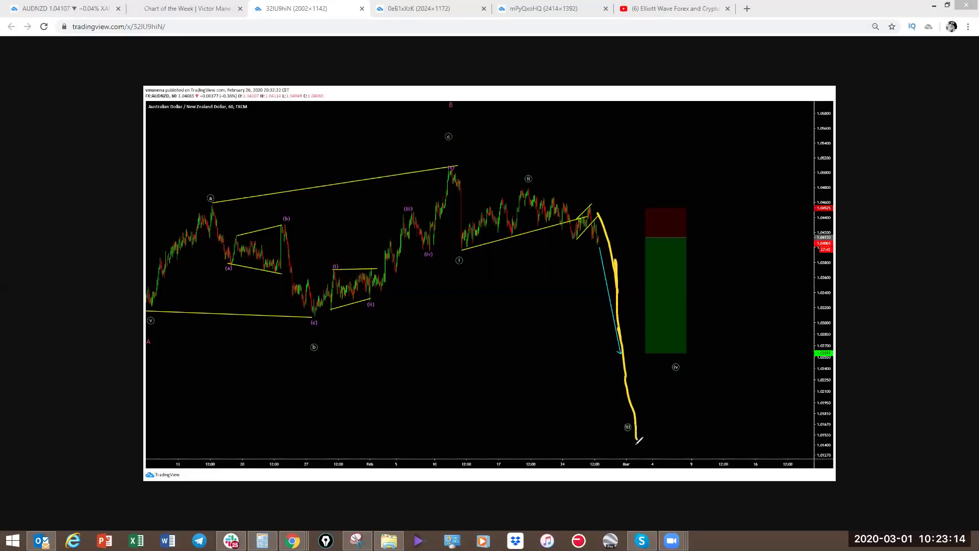
pyautogui.hotkey('ctrl', 'z')
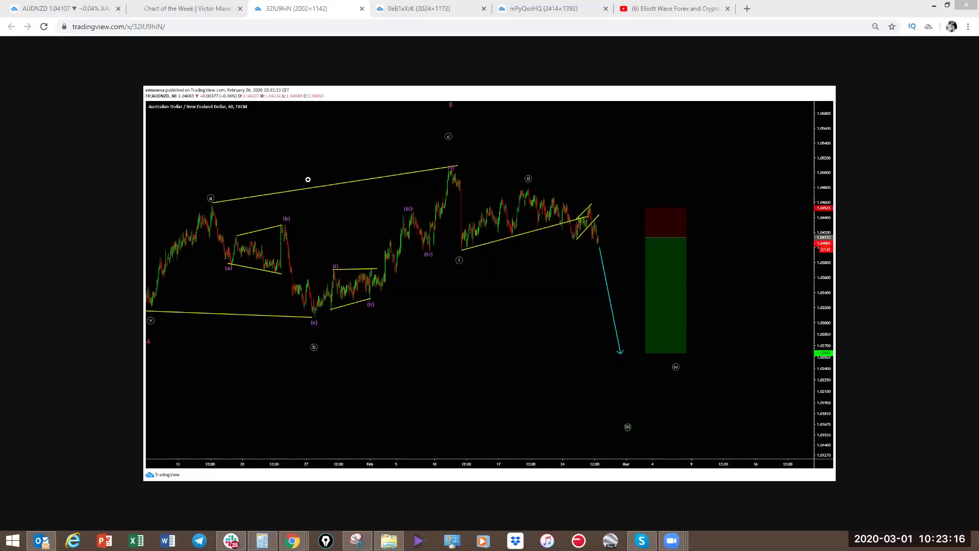
# - Switch to the live TradingView AUDNZD chart, deselect its drawing, and load SPY from the watchlist
pyautogui.click(56, 10)
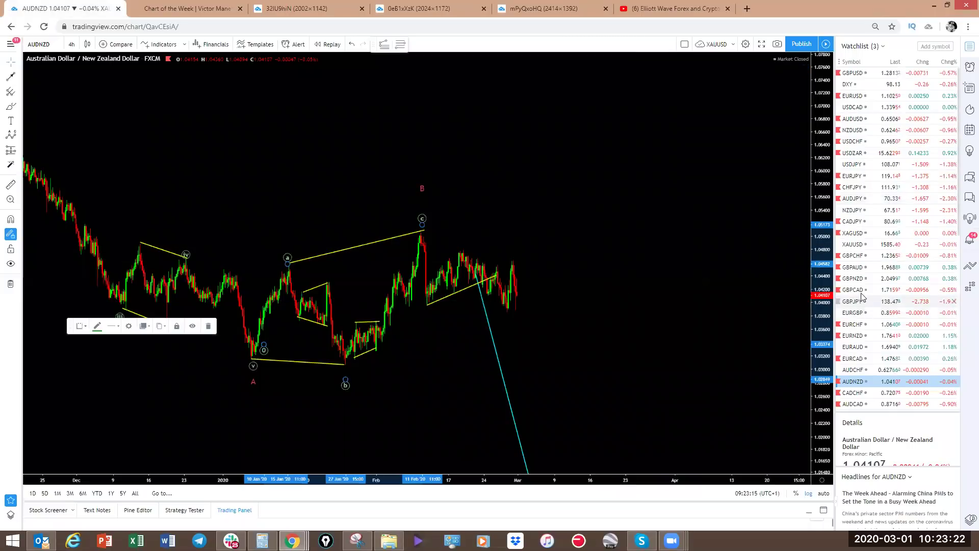
pyautogui.click(716, 184)
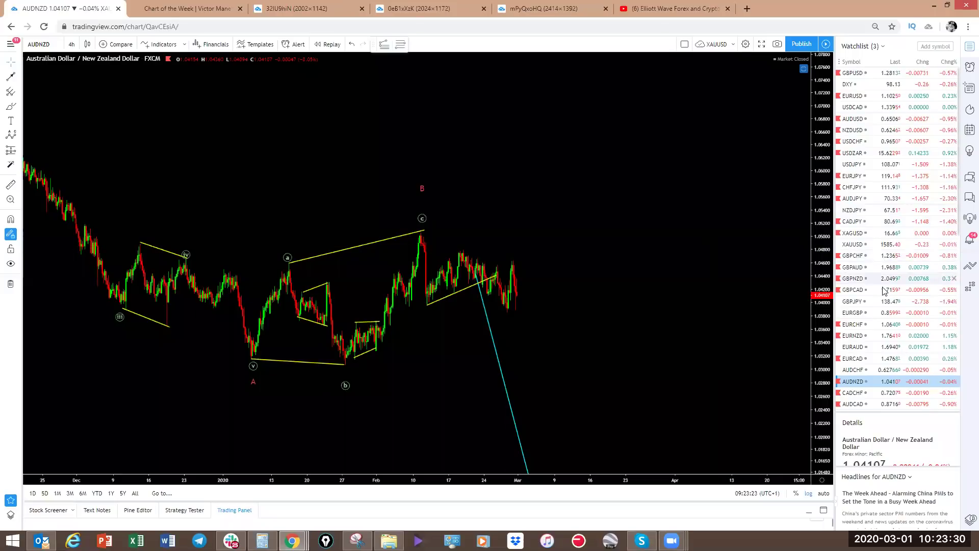
pyautogui.scroll(-3, 877, 278)
pyautogui.scroll(-1, 865, 261)
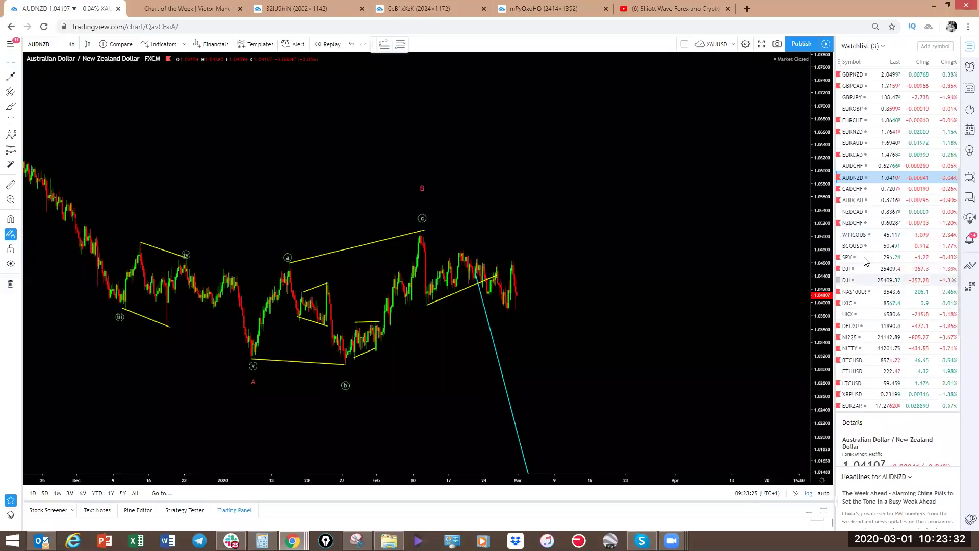
pyautogui.click(864, 259)
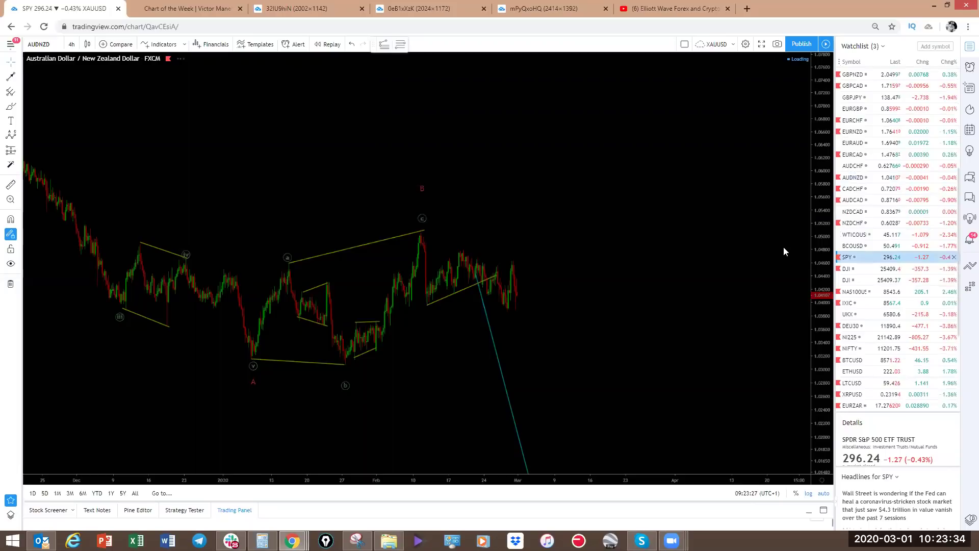
# - Set the SPY chart to the daily interval and compress its scales to show the larger wave count
pyautogui.click(72, 46)
pyautogui.click(82, 289)
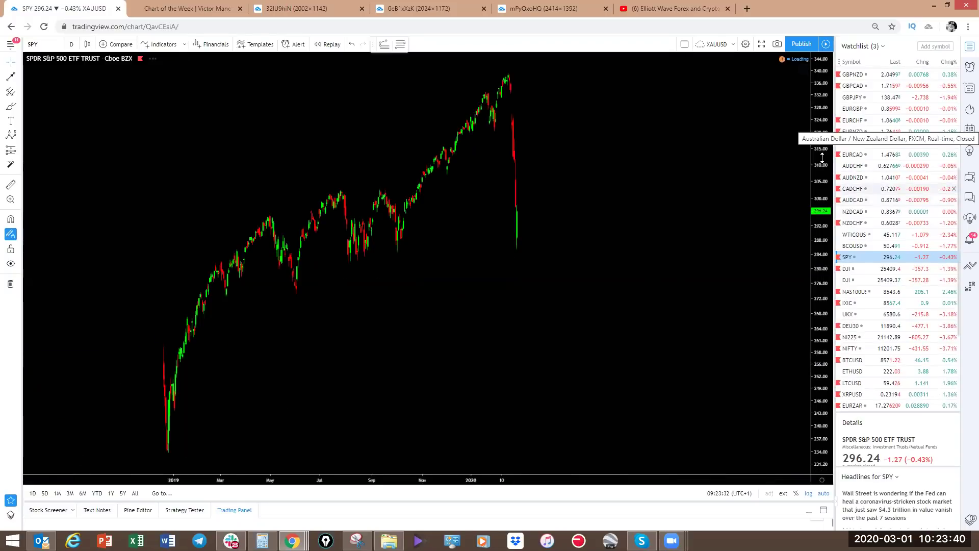
pyautogui.moveTo(826, 110); pyautogui.dragTo(826, 140)
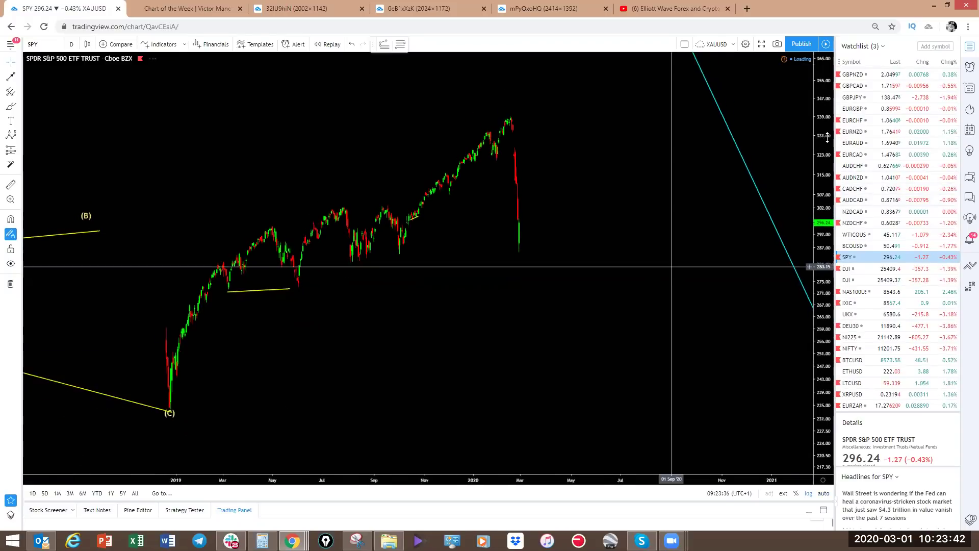
pyautogui.scroll(-2, 807, 251)
pyautogui.moveTo(824, 194); pyautogui.dragTo(824, 281)
pyautogui.scroll(-4, 695, 263)
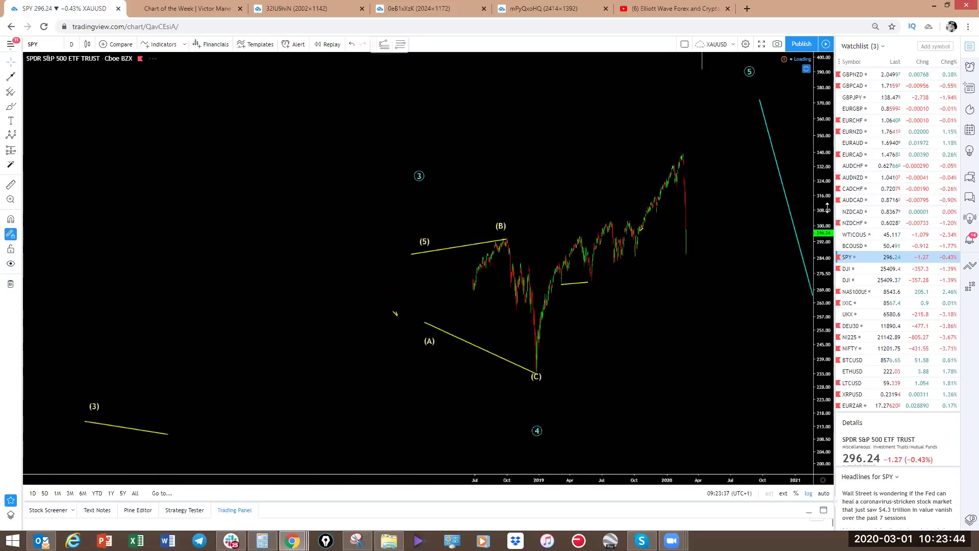
# - Trace SPY's rally from the wave (C) low to a marked target level under the projected wave 5 label, and clear the strokes
pyautogui.scroll(-4, 695, 263)
pyautogui.moveTo(604, 304); pyautogui.dragTo(586, 306)
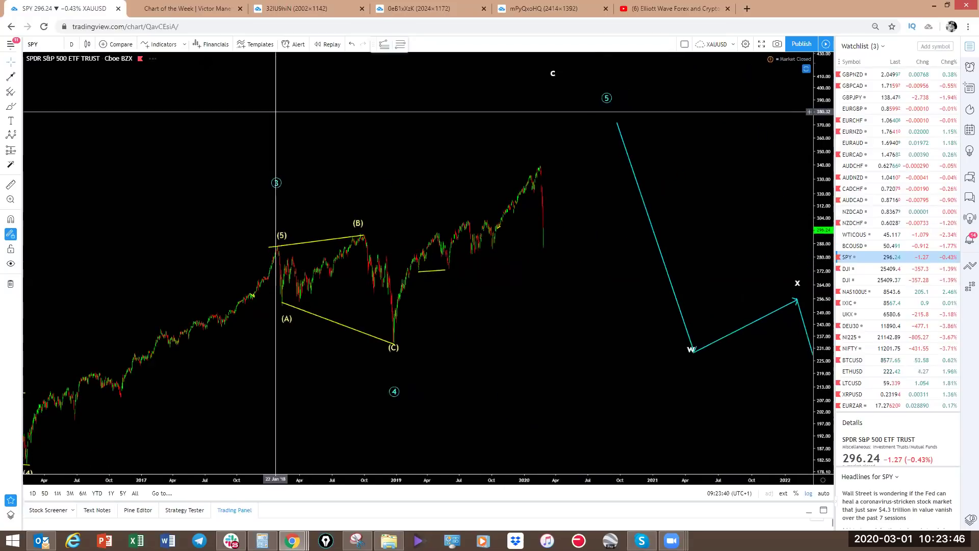
pyautogui.moveTo(382, 341)
pyautogui.mouseDown()
pyautogui.moveTo(587, 130)
pyautogui.moveTo(603, 133)
pyautogui.mouseUp()
pyautogui.click(562, 134)
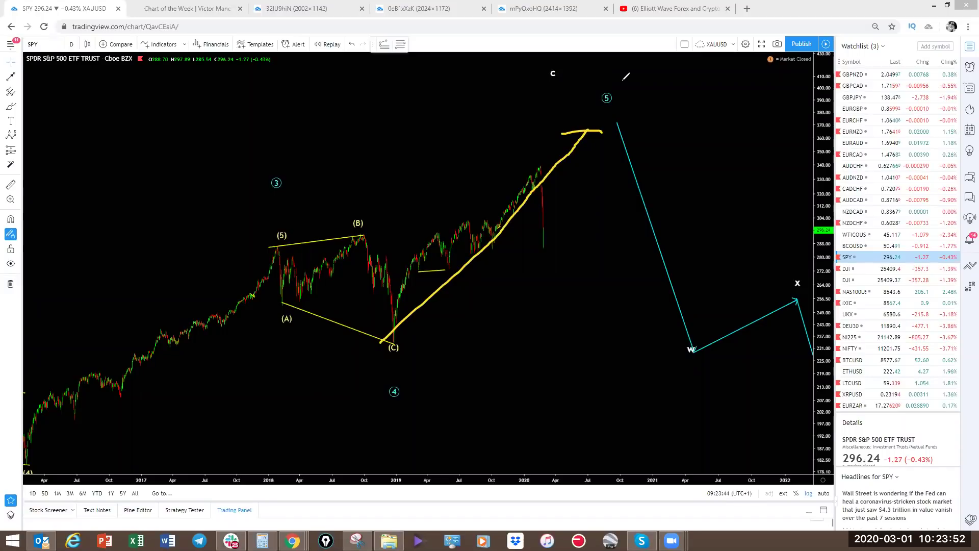
pyautogui.press('Escape')
# - Move the circled wave 5 and C labels on the SPY chart to just above the February 2020 high
pyautogui.click(608, 100)
pyautogui.moveTo(608, 100); pyautogui.dragTo(544, 148)
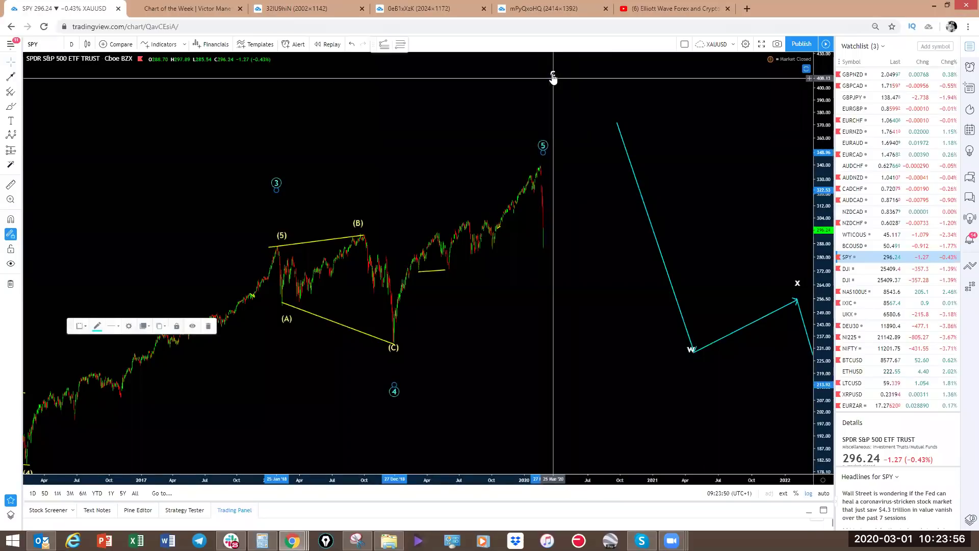
pyautogui.moveTo(552, 78); pyautogui.dragTo(545, 137)
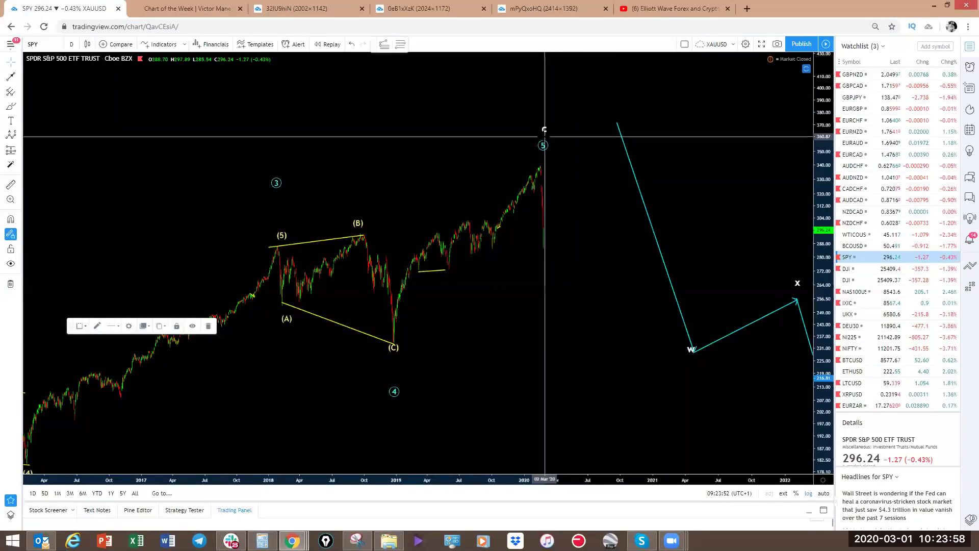
pyautogui.click(544, 127)
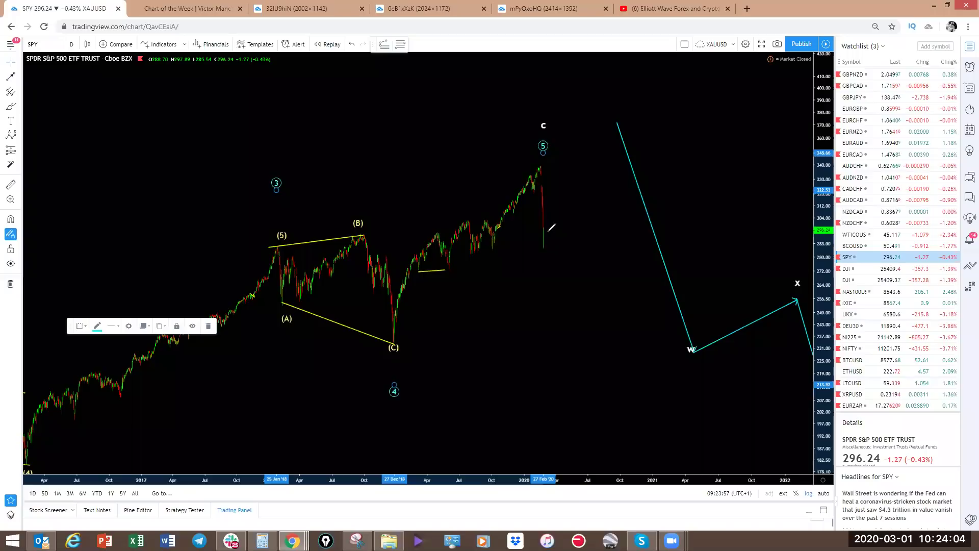
# - Reframe the SPY chart around the w-x-y projection, sketch a rise from the current low to its starting point, and clear the stroke
pyautogui.moveTo(688, 225); pyautogui.dragTo(560, 170)
pyautogui.scroll(-2, 567, 176)
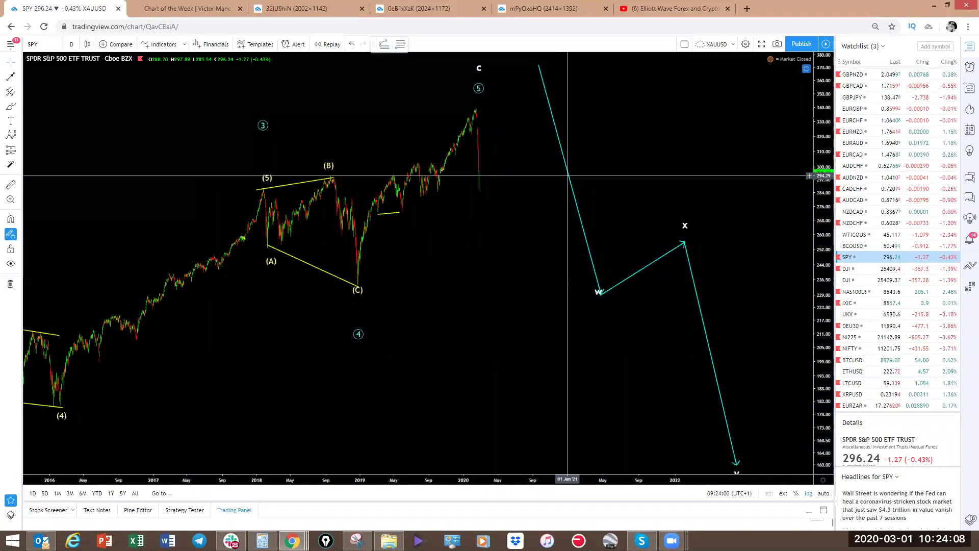
pyautogui.scroll(-2, 567, 175)
pyautogui.moveTo(834, 292); pyautogui.dragTo(827, 305)
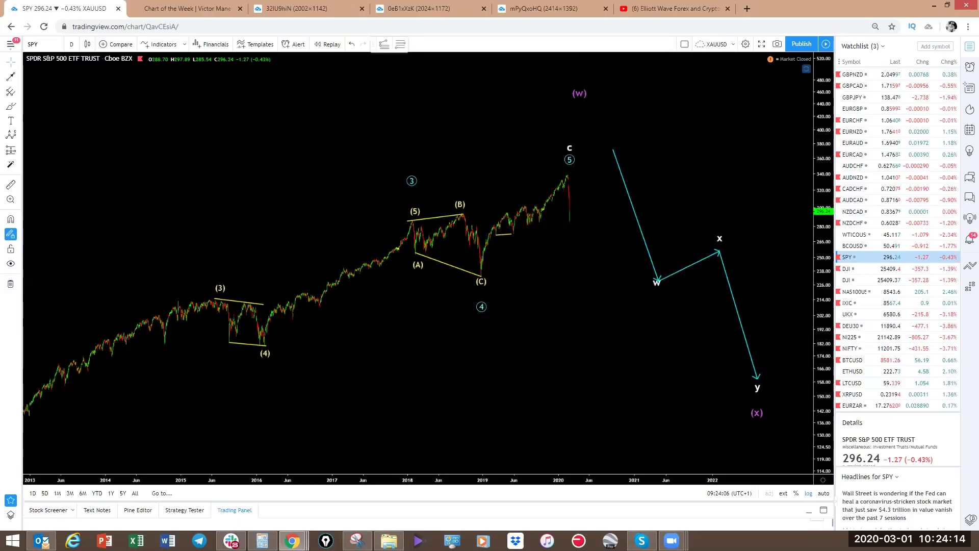
pyautogui.moveTo(571, 219)
pyautogui.mouseDown()
pyautogui.moveTo(586, 181)
pyautogui.moveTo(617, 153)
pyautogui.mouseUp()
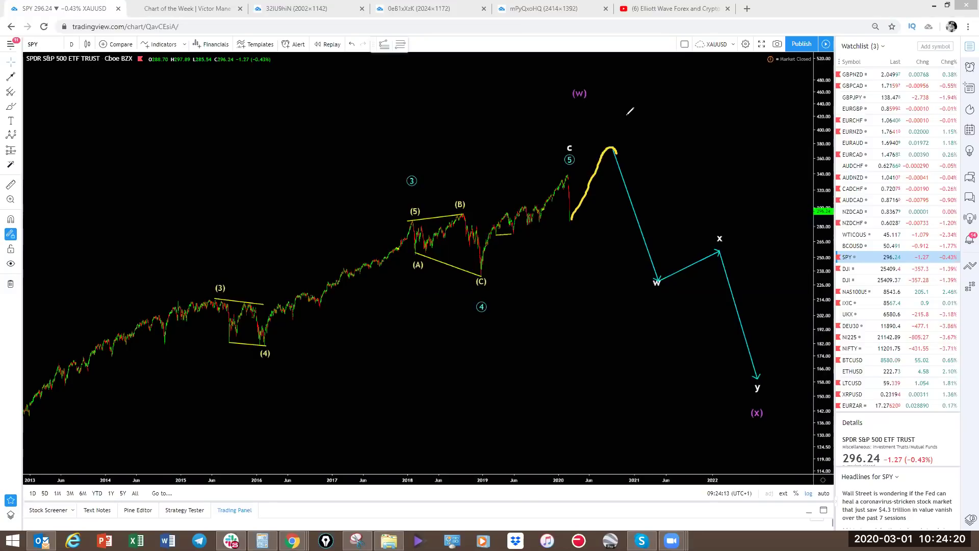
pyautogui.hotkey('ctrl', 'z')
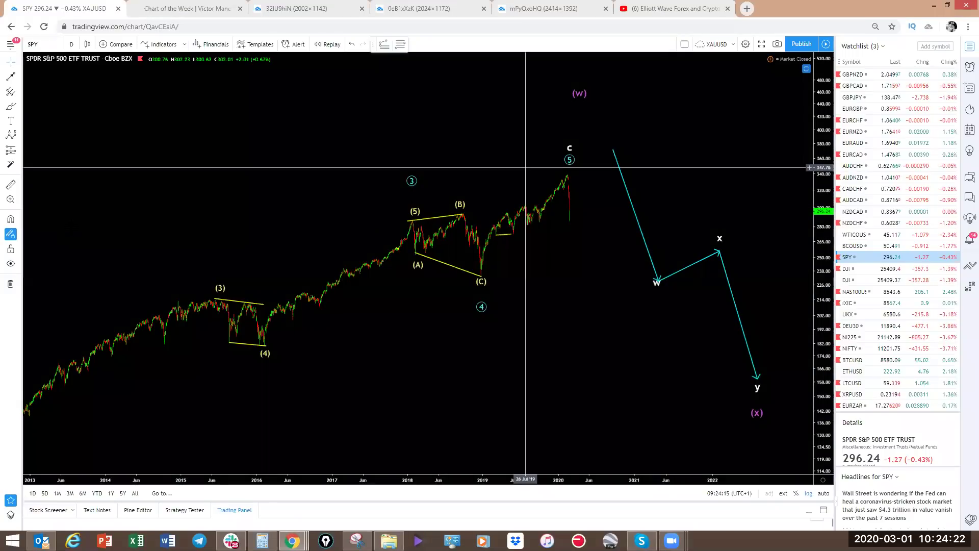
# - Sketch a sideways consolidation followed by a further drop from SPY's current low, redraw it as a small box, and clear the strokes
pyautogui.moveTo(818, 437); pyautogui.dragTo(826, 366)
pyautogui.scroll(6, 617, 339)
pyautogui.moveTo(339, 252); pyautogui.dragTo(666, 276)
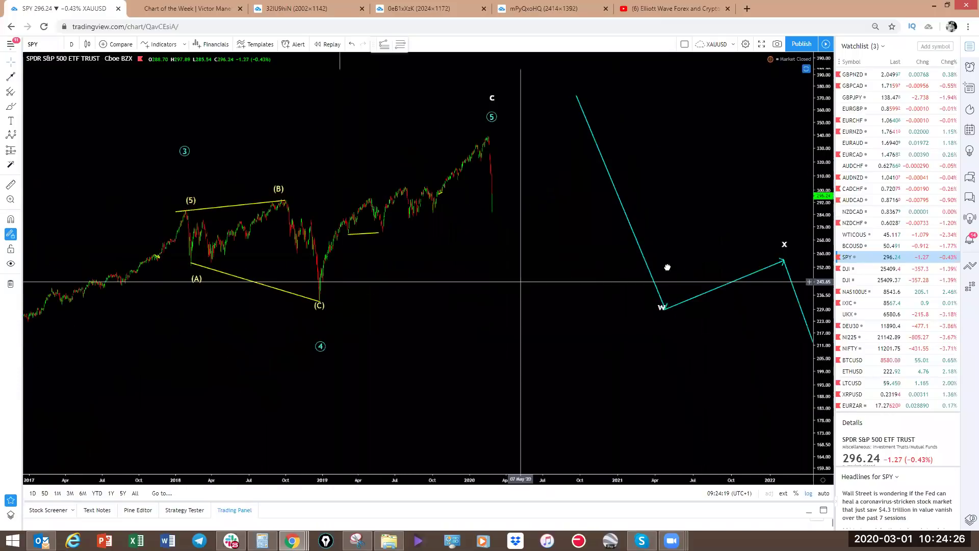
pyautogui.moveTo(662, 232)
pyautogui.mouseDown()
pyautogui.moveTo(693, 216)
pyautogui.moveTo(702, 287)
pyautogui.mouseUp()
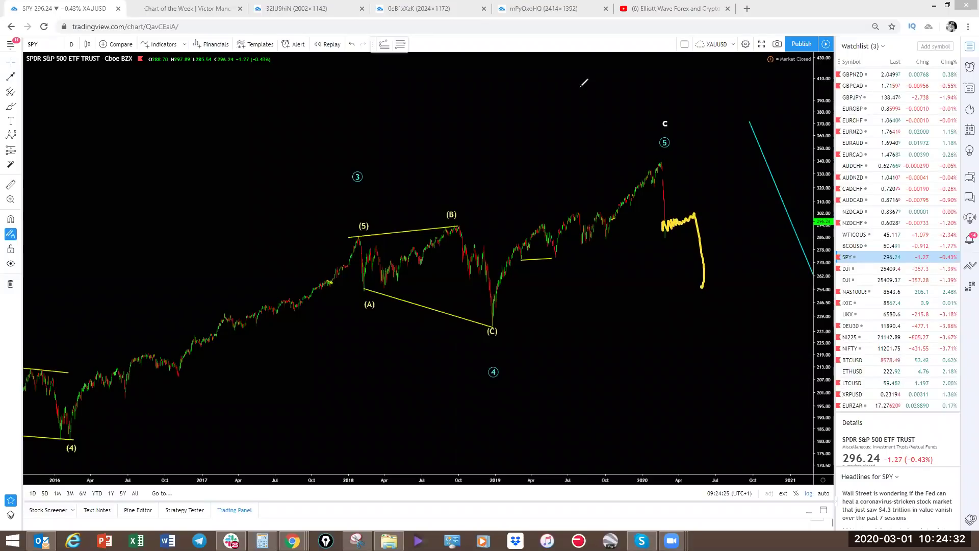
pyautogui.press('e')
pyautogui.moveTo(663, 220)
pyautogui.mouseDown()
pyautogui.moveTo(698, 216)
pyautogui.moveTo(697, 288)
pyautogui.mouseUp()
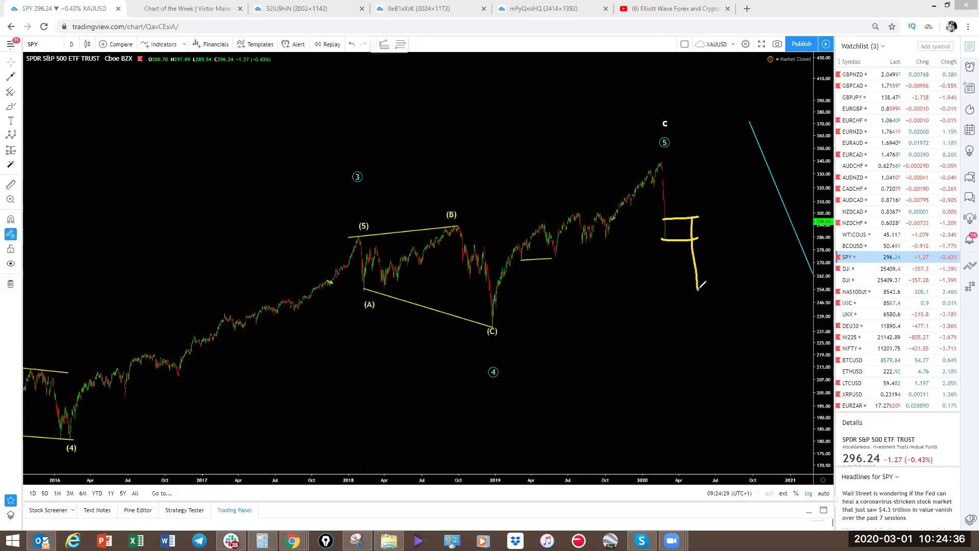
pyautogui.press('e')
# - Sketch a slow overlapping SPY recovery in a range between the current low and recent high with a breakout to new highs, and clear it
pyautogui.moveTo(667, 216)
pyautogui.mouseDown()
pyautogui.moveTo(668, 224)
pyautogui.moveTo(695, 209)
pyautogui.moveTo(733, 162)
pyautogui.moveTo(740, 223)
pyautogui.mouseUp()
pyautogui.moveTo(669, 231); pyautogui.dragTo(740, 231)
pyautogui.moveTo(666, 157); pyautogui.dragTo(740, 155)
pyautogui.moveTo(744, 235); pyautogui.dragTo(795, 91)
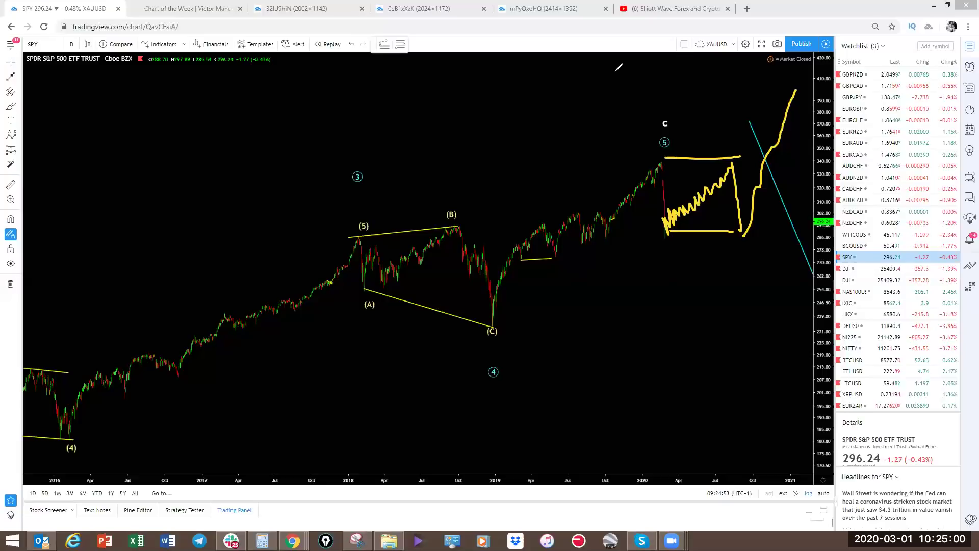
pyautogui.press('Escape')
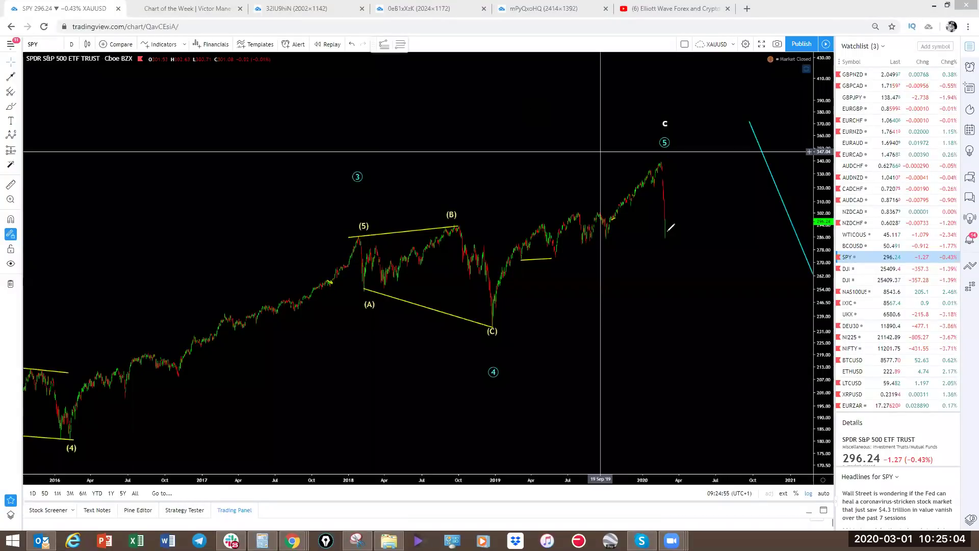
# - Sketch a short flag beside SPY's latest low with another leg down, and clear the strokes
pyautogui.moveTo(663, 219); pyautogui.dragTo(692, 224)
pyautogui.moveTo(663, 219)
pyautogui.mouseDown()
pyautogui.moveTo(703, 217)
pyautogui.moveTo(704, 301)
pyautogui.mouseUp()
pyautogui.press('Escape')
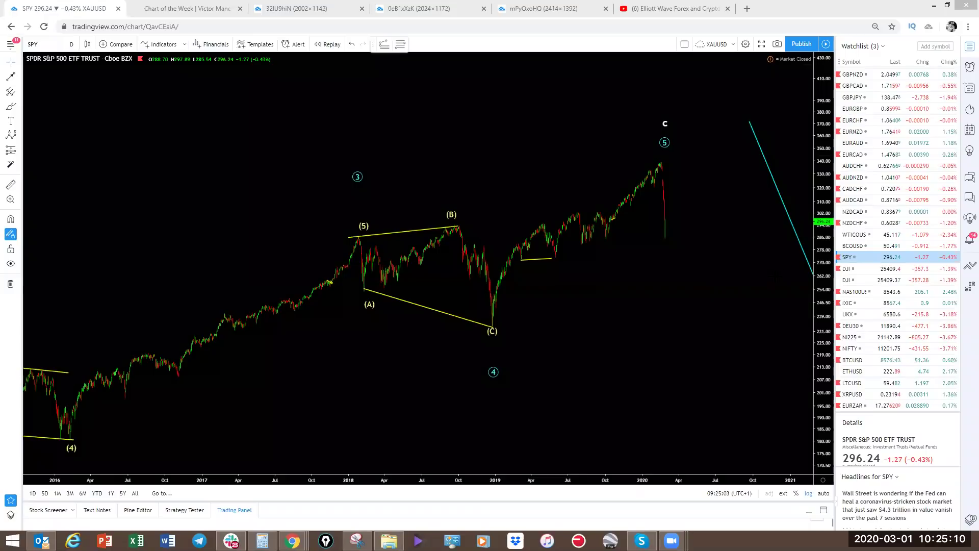
# - Load the DJI chart, sketch an upside break near its highs and a flag with a drop after the decline, and clear the strokes
pyautogui.click(847, 269)
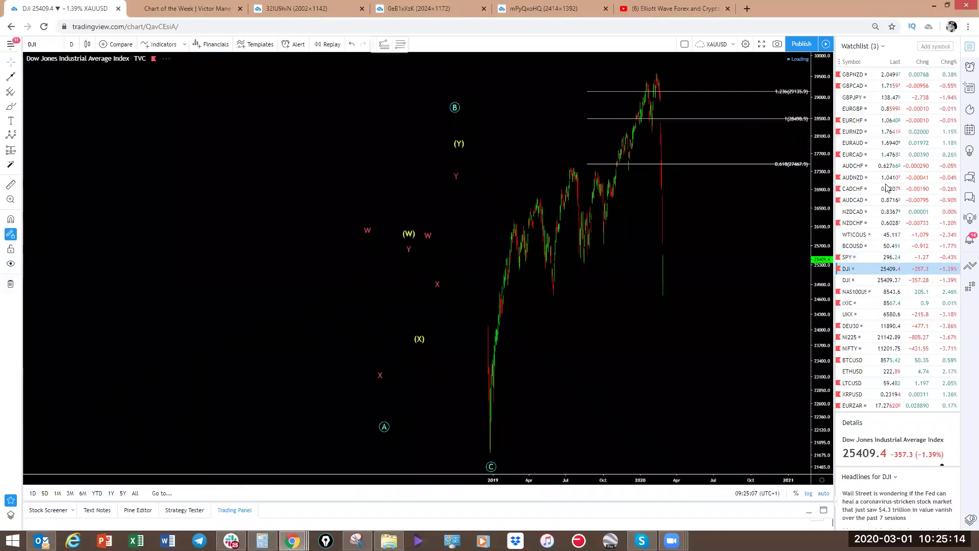
pyautogui.moveTo(659, 302); pyautogui.dragTo(604, 343)
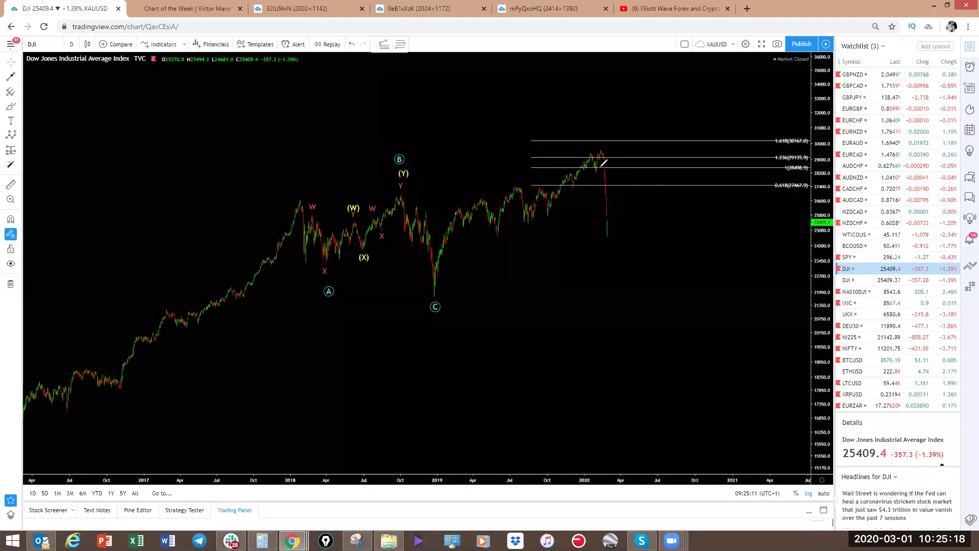
pyautogui.moveTo(602, 150); pyautogui.dragTo(622, 128)
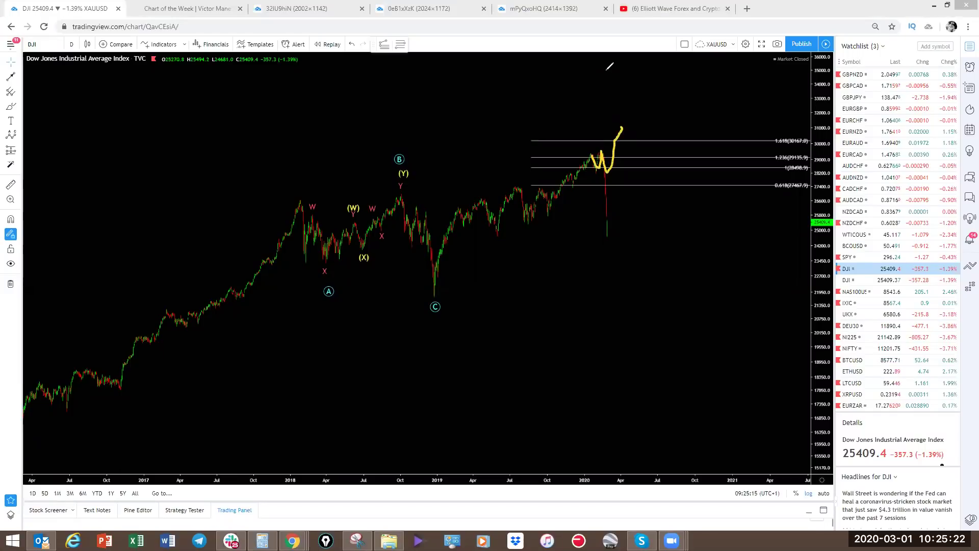
pyautogui.moveTo(608, 217)
pyautogui.mouseDown()
pyautogui.moveTo(658, 210)
pyautogui.moveTo(642, 295)
pyautogui.mouseUp()
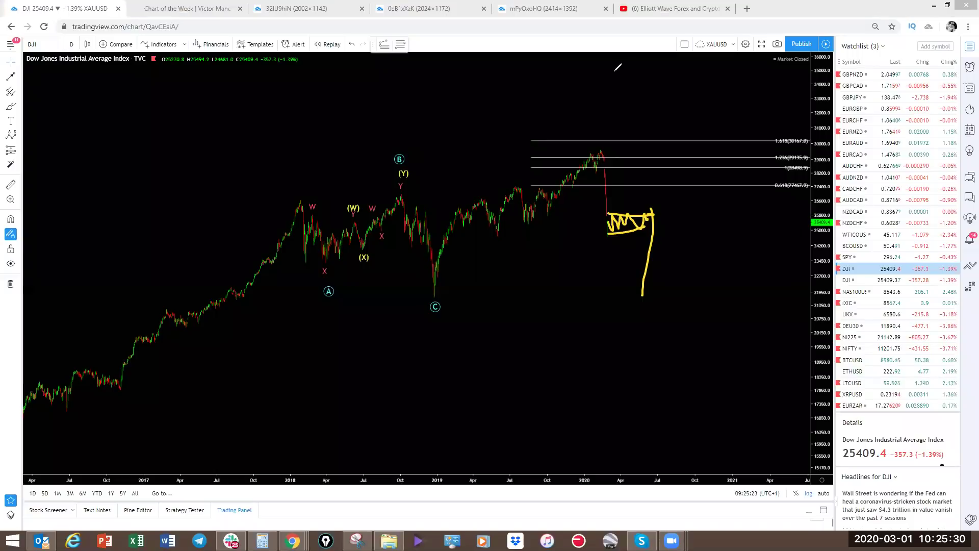
pyautogui.press('Escape')
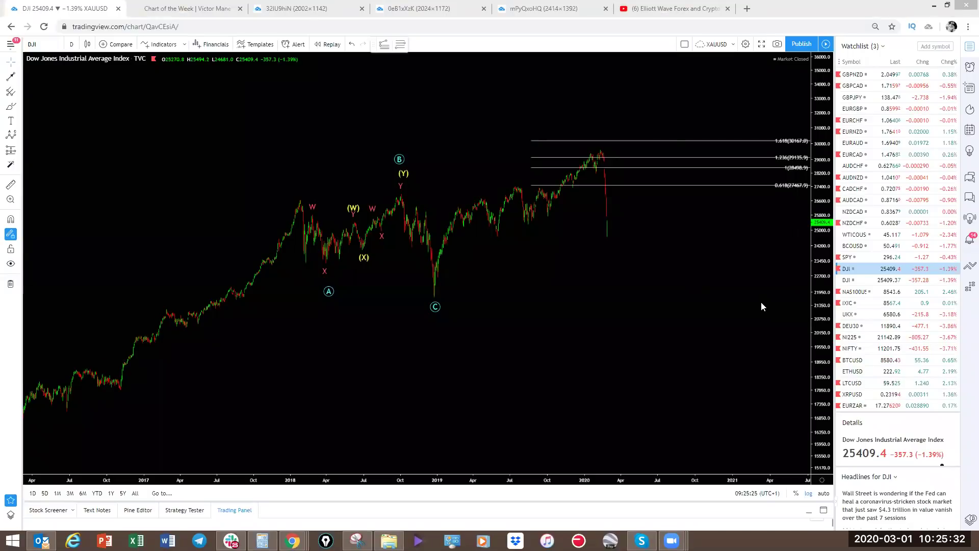
# - Load the NAS100USD chart and sketch its sharp decline with a boxed sideways consolidation and a continuation lower
pyautogui.click(853, 296)
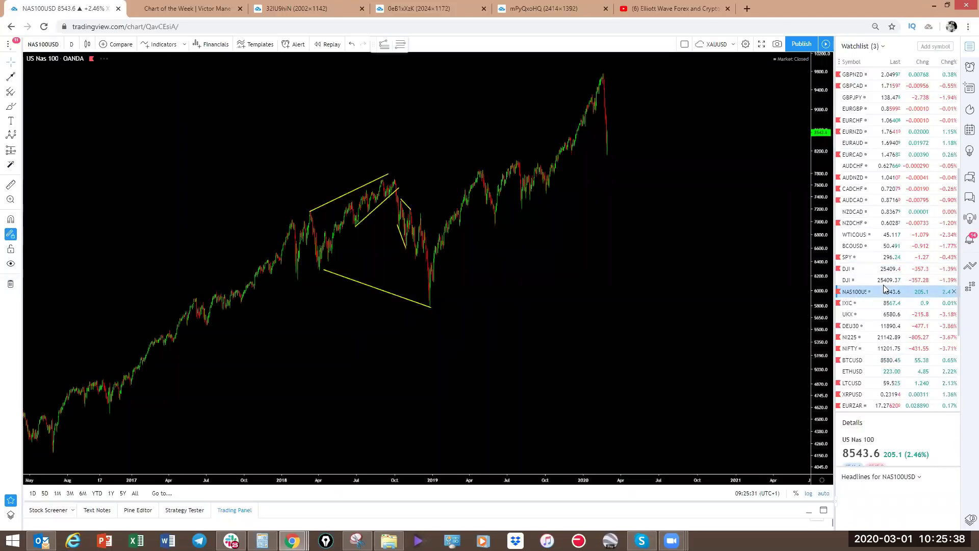
pyautogui.moveTo(812, 240); pyautogui.dragTo(811, 299)
pyautogui.moveTo(684, 200); pyautogui.dragTo(681, 257)
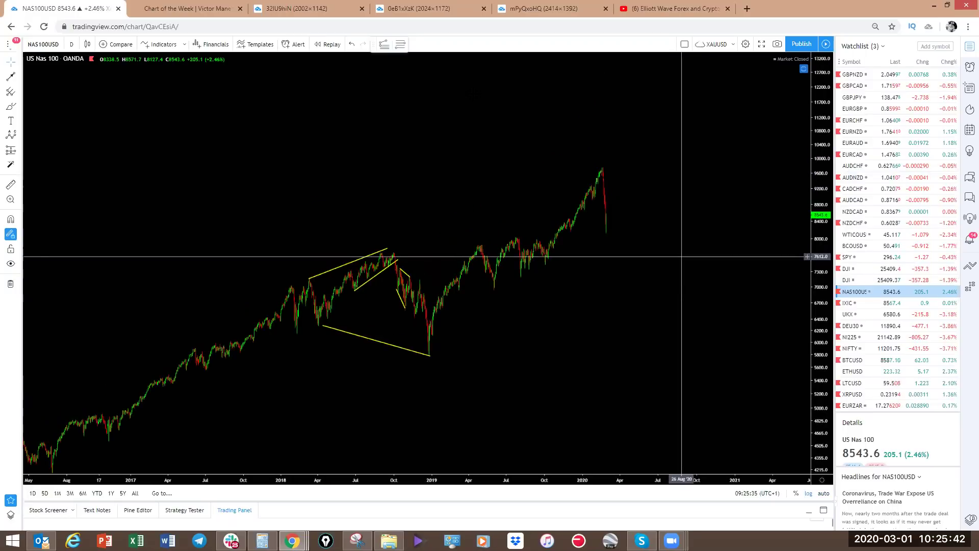
pyautogui.moveTo(603, 162)
pyautogui.mouseDown()
pyautogui.moveTo(604, 235)
pyautogui.moveTo(616, 219)
pyautogui.moveTo(649, 210)
pyautogui.mouseUp()
pyautogui.moveTo(607, 231)
pyautogui.mouseDown()
pyautogui.moveTo(650, 231)
pyautogui.moveTo(637, 269)
pyautogui.mouseUp()
pyautogui.moveTo(600, 219); pyautogui.dragTo(652, 219)
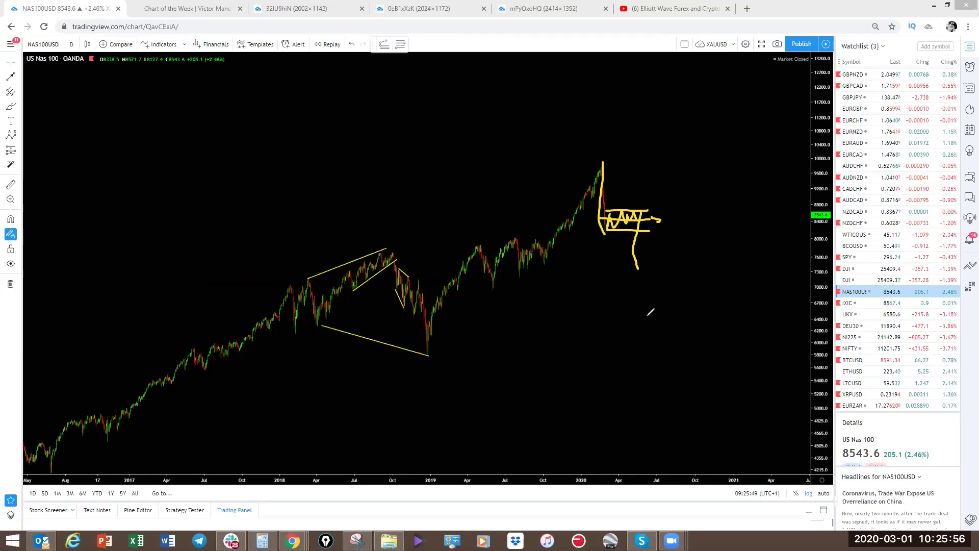
# - Circle NAS100USD's steep drop and top, trace the rally from the December 2018 low, sketch the decline again, and clear the strokes
pyautogui.moveTo(603, 163)
pyautogui.mouseDown()
pyautogui.moveTo(593, 170)
pyautogui.moveTo(591, 223)
pyautogui.moveTo(605, 171)
pyautogui.mouseUp()
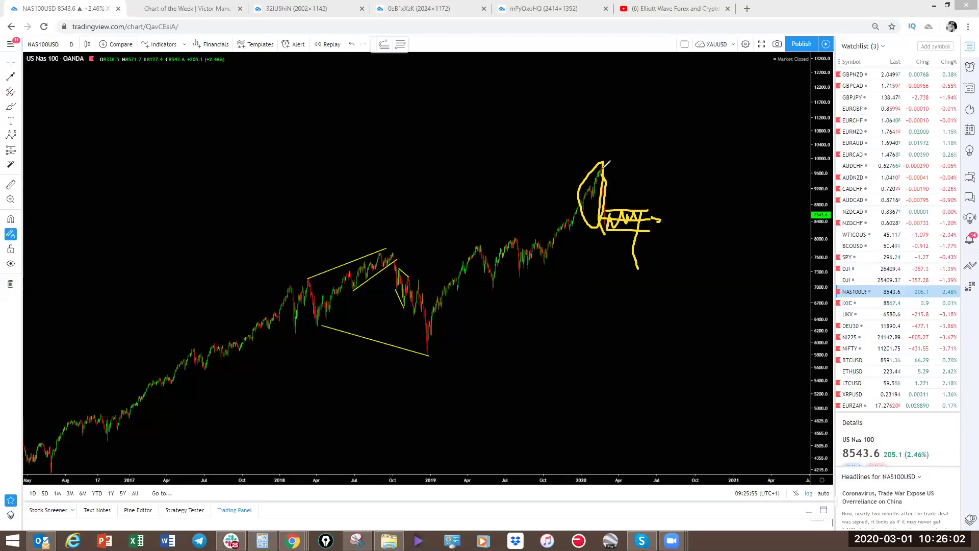
pyautogui.moveTo(603, 162); pyautogui.dragTo(606, 169)
pyautogui.moveTo(424, 341); pyautogui.dragTo(600, 163)
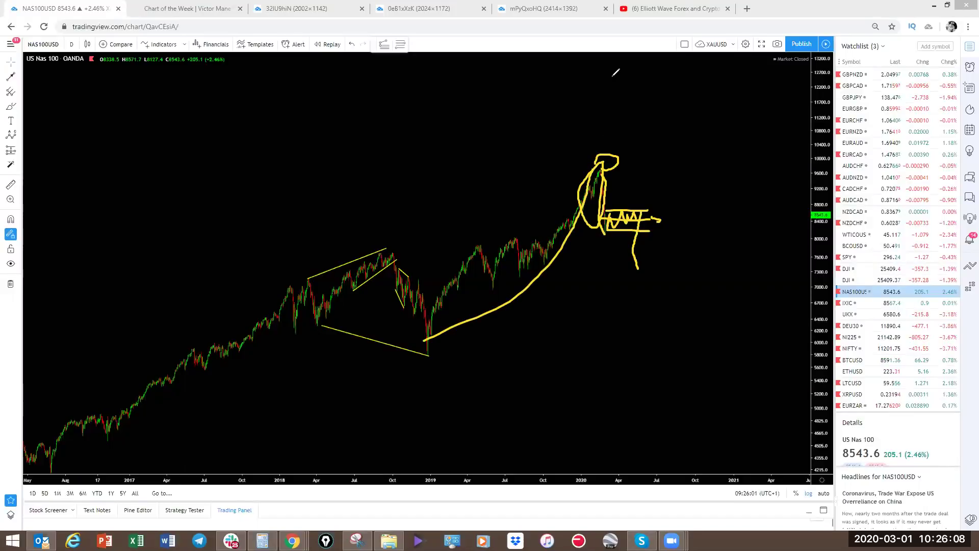
pyautogui.hotkey('ctrl', 'shift', '7')
pyautogui.moveTo(608, 168)
pyautogui.mouseDown()
pyautogui.moveTo(612, 225)
pyautogui.moveTo(609, 213)
pyautogui.moveTo(632, 215)
pyautogui.moveTo(613, 226)
pyautogui.moveTo(645, 206)
pyautogui.moveTo(634, 277)
pyautogui.mouseUp()
pyautogui.press('Escape')
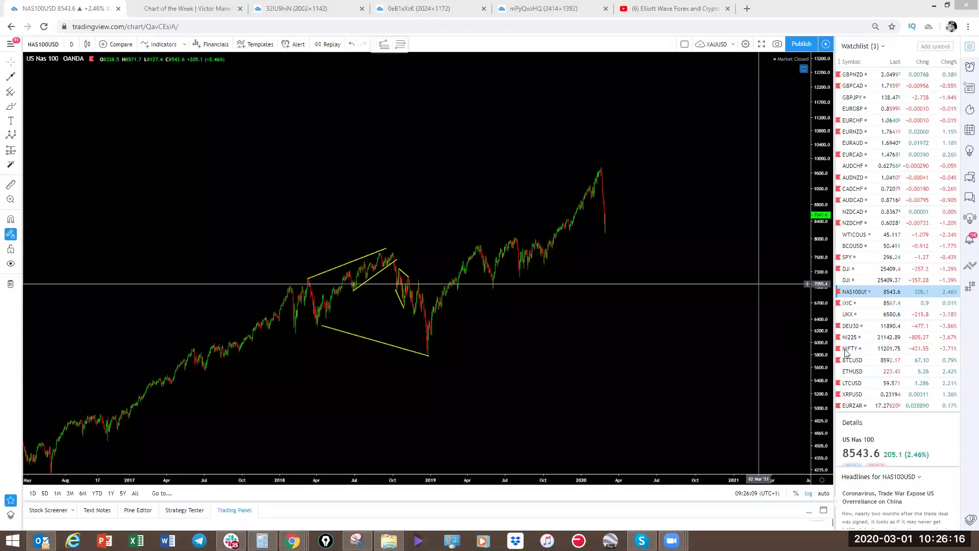
# - Load the IXIC chart followed by UKX, and frame UKX's wave IV decline and projected recovery inside the channel
pyautogui.click(848, 304)
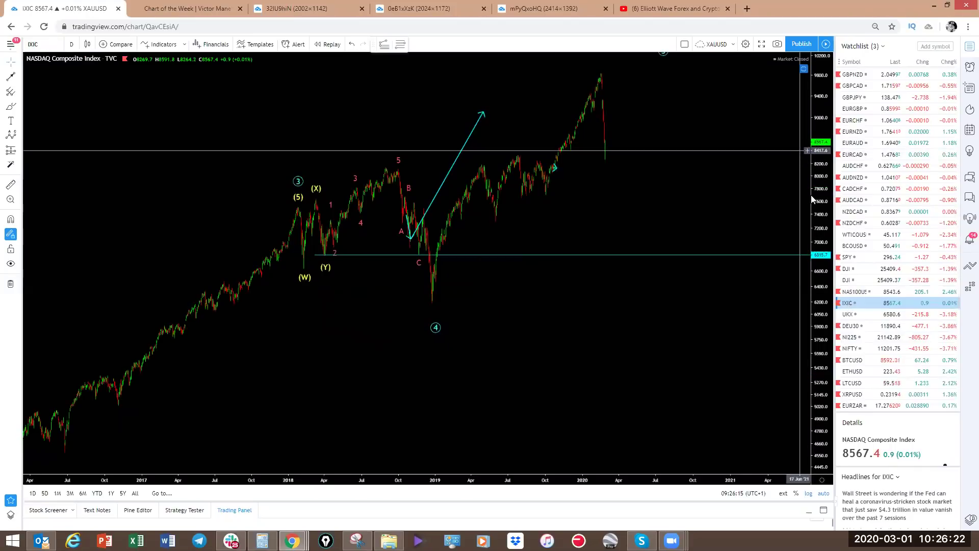
pyautogui.click(850, 314)
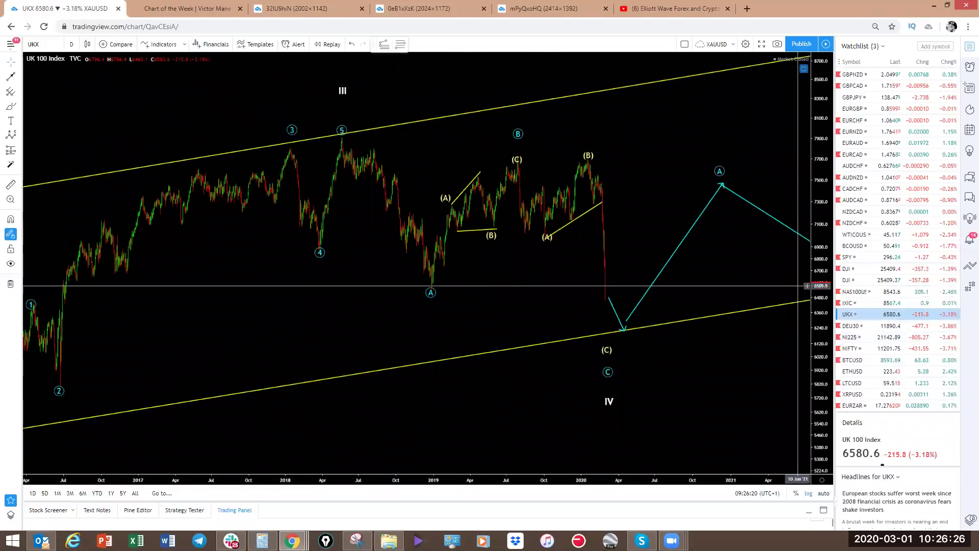
pyautogui.scroll(-3, 772, 315)
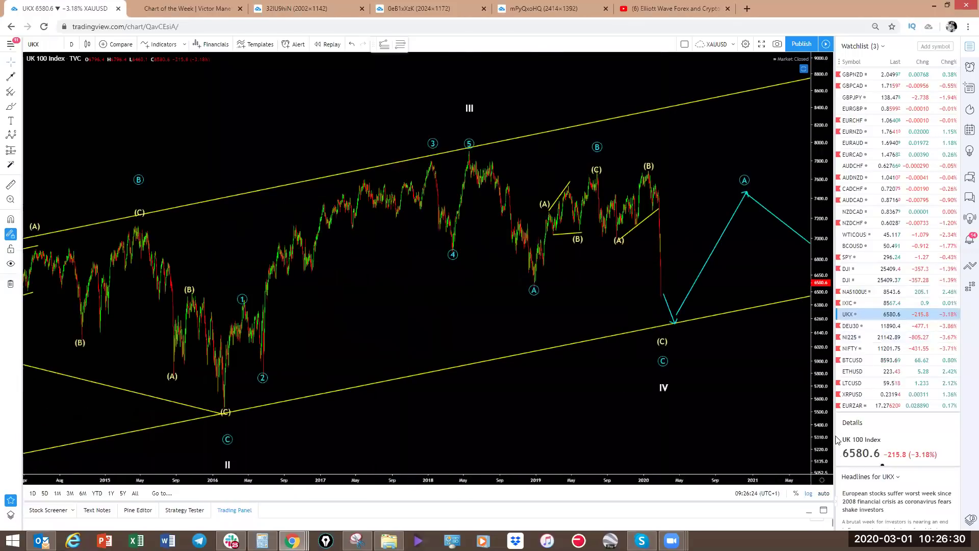
pyautogui.moveTo(813, 427)
pyautogui.mouseDown()
pyautogui.moveTo(815, 359)
pyautogui.moveTo(812, 443)
pyautogui.mouseUp()
pyautogui.moveTo(820, 373); pyautogui.dragTo(815, 445)
pyautogui.moveTo(745, 371); pyautogui.dragTo(665, 368)
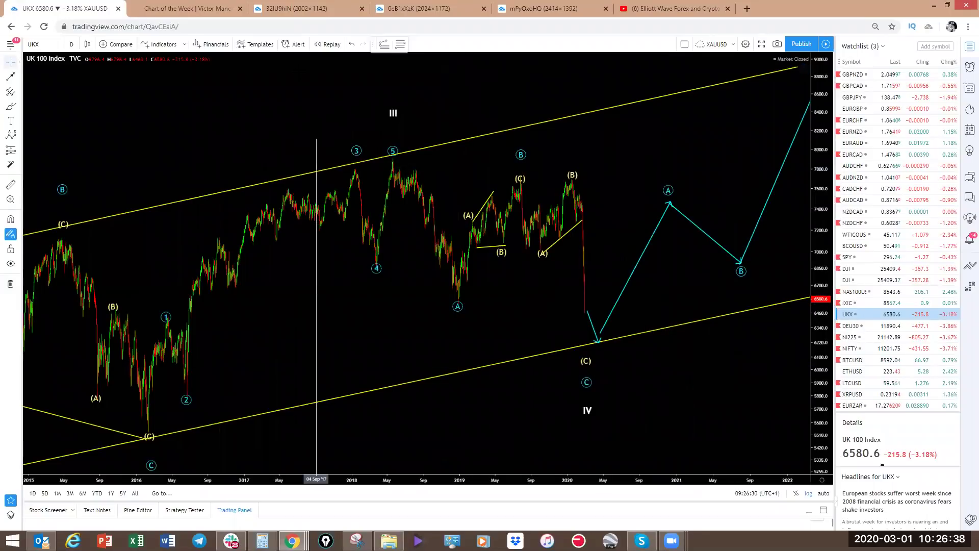
# - Trace UKX's A-B-C decline from the wave III top through the lower channel line with a small flag, and clear the strokes
pyautogui.moveTo(398, 155)
pyautogui.mouseDown()
pyautogui.moveTo(447, 300)
pyautogui.moveTo(490, 237)
pyautogui.moveTo(550, 195)
pyautogui.moveTo(569, 306)
pyautogui.mouseUp()
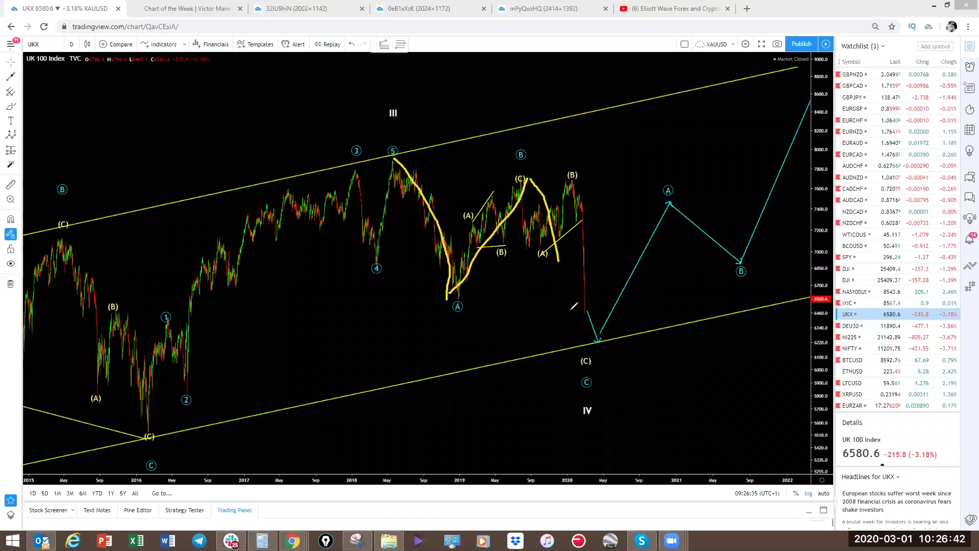
pyautogui.moveTo(579, 341)
pyautogui.mouseDown()
pyautogui.moveTo(588, 313)
pyautogui.moveTo(592, 381)
pyautogui.mouseUp()
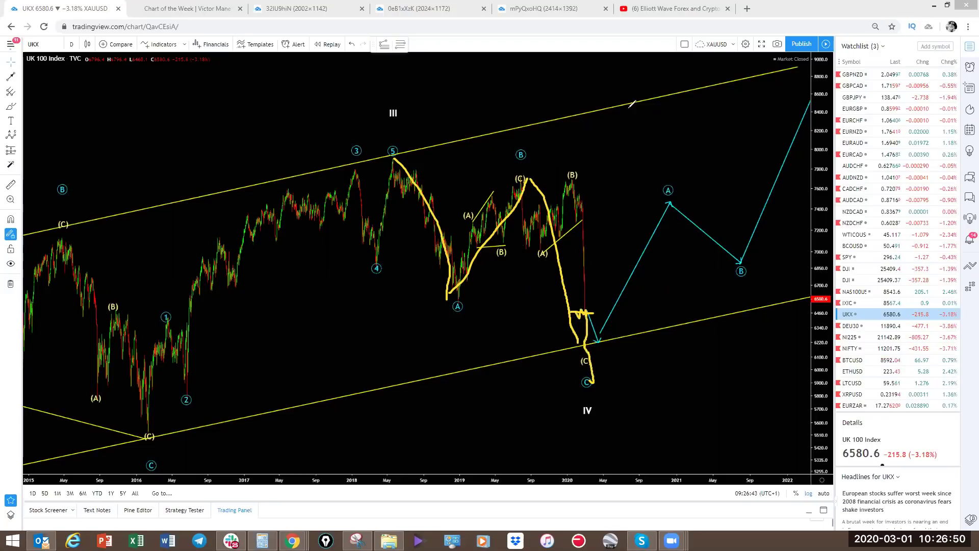
pyautogui.press('e')
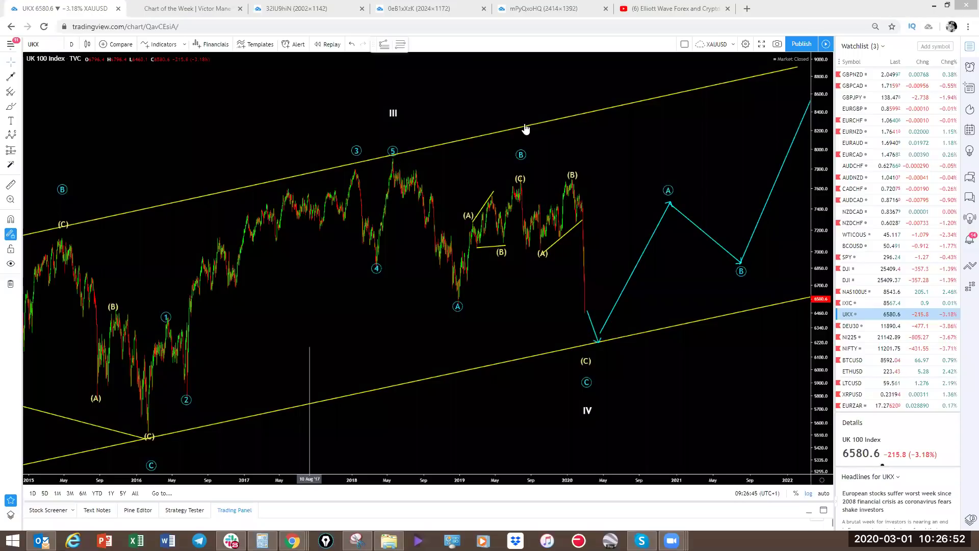
# - Sketch a small UKX flag and drop to the lower channel line, and a choppy rebound from there with a decline below the channel
pyautogui.moveTo(590, 300); pyautogui.dragTo(596, 347)
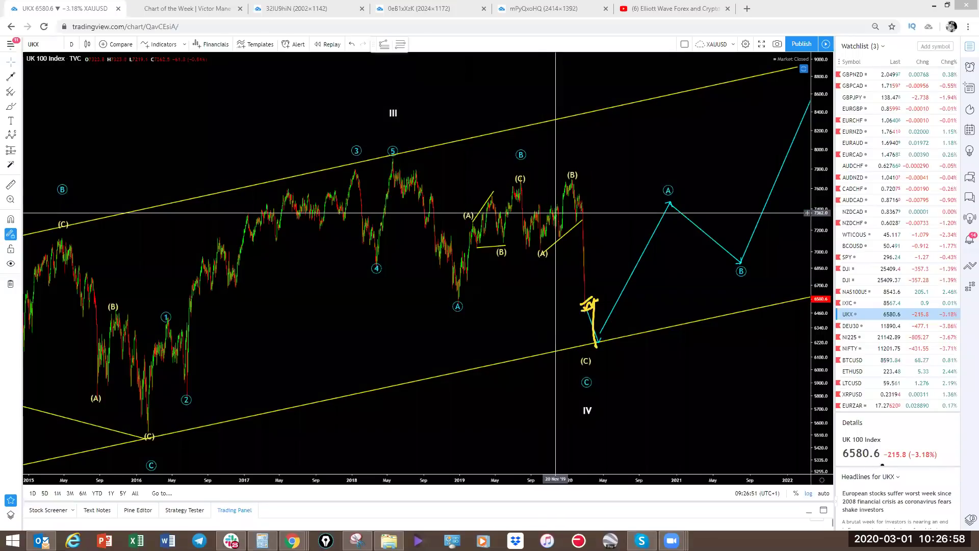
pyautogui.moveTo(582, 195)
pyautogui.mouseDown()
pyautogui.moveTo(572, 313)
pyautogui.moveTo(597, 206)
pyautogui.moveTo(588, 197)
pyautogui.moveTo(576, 207)
pyautogui.moveTo(586, 196)
pyautogui.moveTo(578, 315)
pyautogui.moveTo(591, 289)
pyautogui.moveTo(594, 335)
pyautogui.moveTo(655, 269)
pyautogui.moveTo(696, 317)
pyautogui.moveTo(742, 234)
pyautogui.moveTo(750, 416)
pyautogui.mouseUp()
pyautogui.hotkey('ctrl', 'shift', '7')
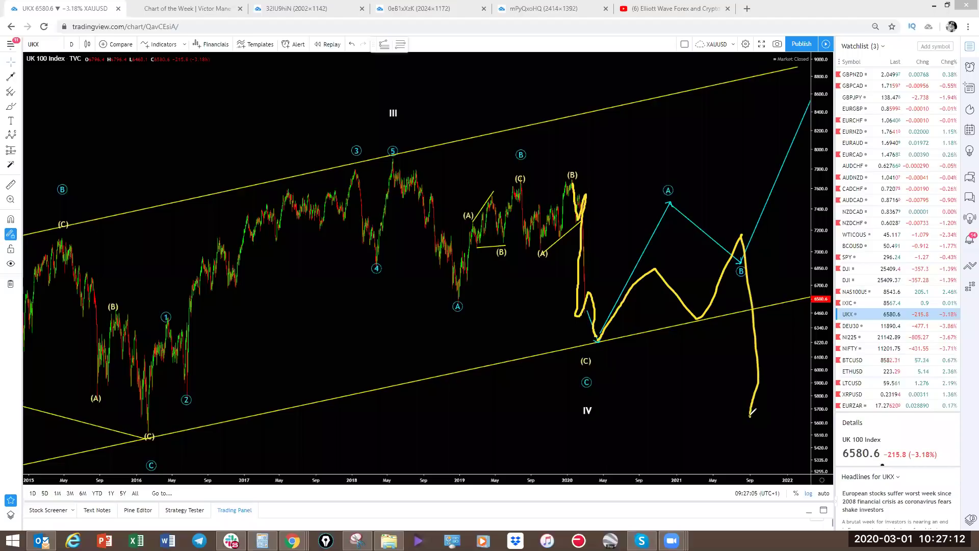
# - Hide the UKX chart's existing drawings and bound the sketched rebound with an upper and a lower channel line
pyautogui.click(10, 264)
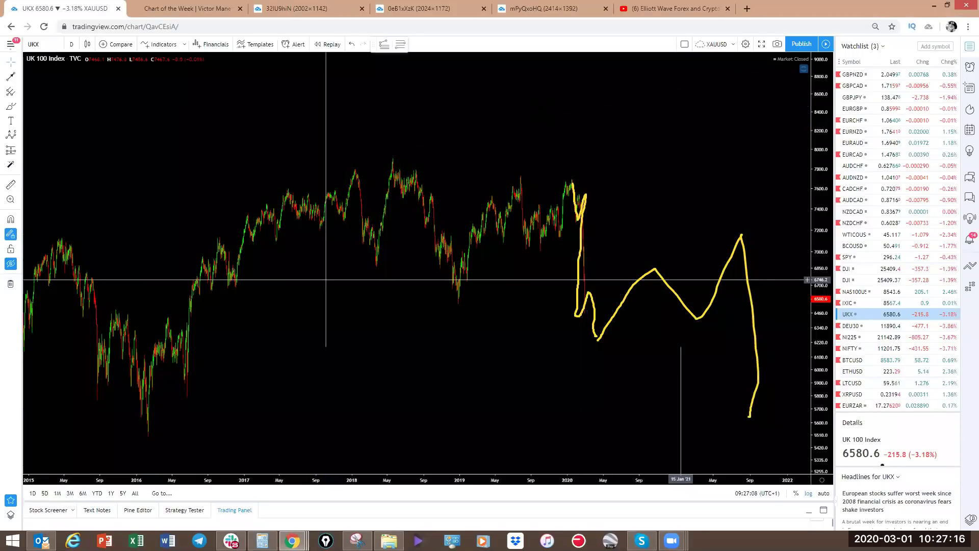
pyautogui.moveTo(655, 269); pyautogui.dragTo(744, 246)
pyautogui.moveTo(589, 335); pyautogui.dragTo(683, 322)
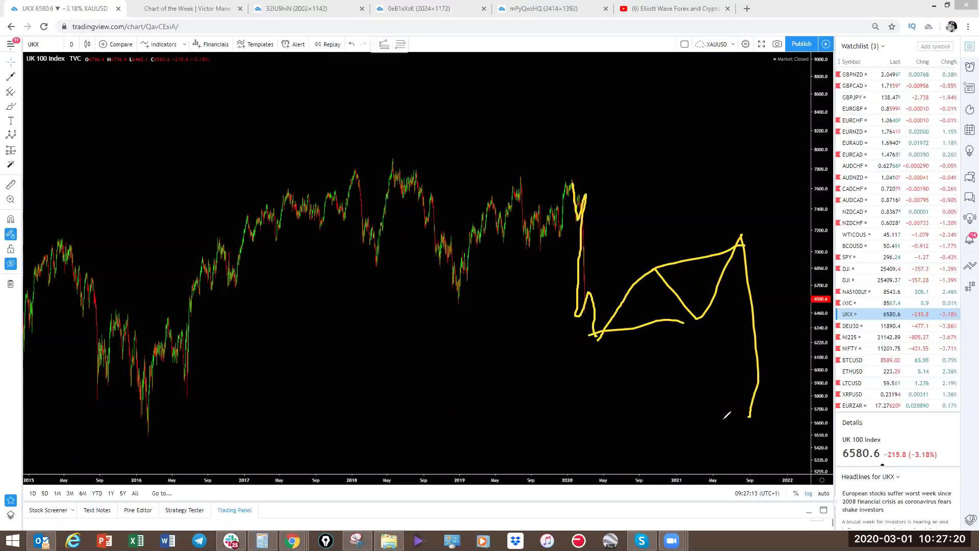
# - Trace UKX's decline from the 2018 top, label the sketched turning points W, X and Y, and clear the strokes
pyautogui.moveTo(388, 153)
pyautogui.mouseDown()
pyautogui.moveTo(477, 285)
pyautogui.moveTo(581, 205)
pyautogui.moveTo(595, 341)
pyautogui.moveTo(580, 368)
pyautogui.moveTo(595, 357)
pyautogui.mouseUp()
pyautogui.moveTo(765, 195); pyautogui.dragTo(754, 220)
pyautogui.moveTo(737, 203); pyautogui.dragTo(767, 227)
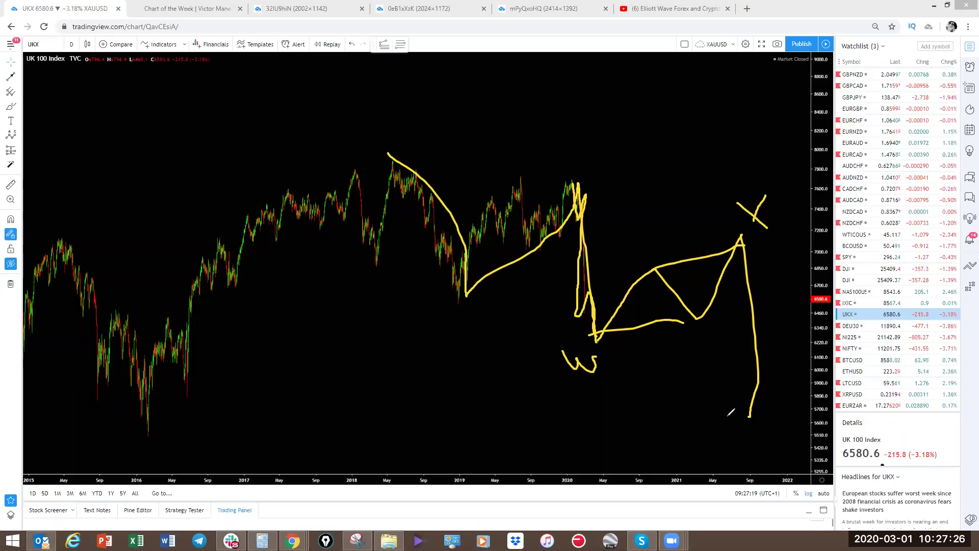
pyautogui.moveTo(736, 432); pyautogui.dragTo(765, 451)
pyautogui.moveTo(761, 435)
pyautogui.mouseDown()
pyautogui.moveTo(765, 451)
pyautogui.moveTo(728, 464)
pyautogui.mouseUp()
pyautogui.press('Escape')
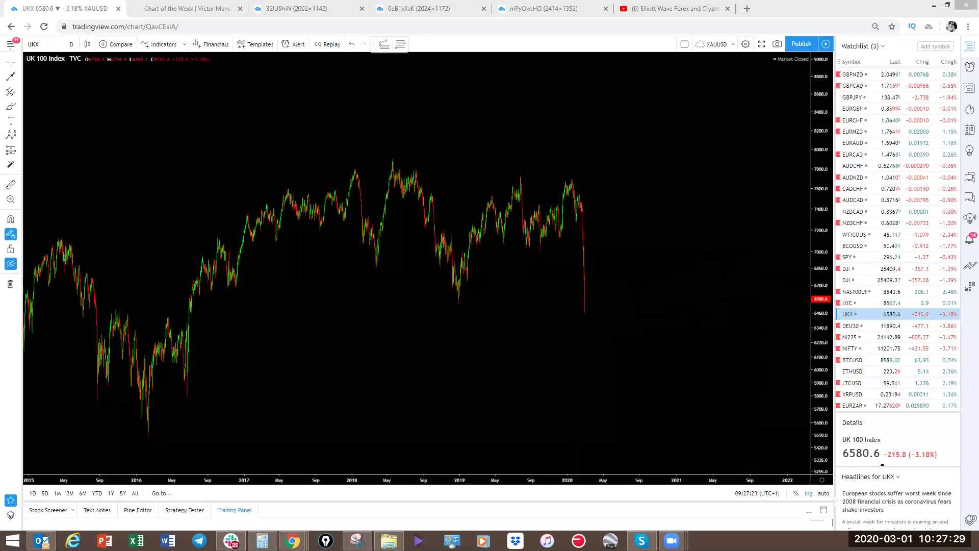
# - Load the DEU30 chart on the 1 week timeframe and frame its price history from 2006 to 2020
pyautogui.click(849, 326)
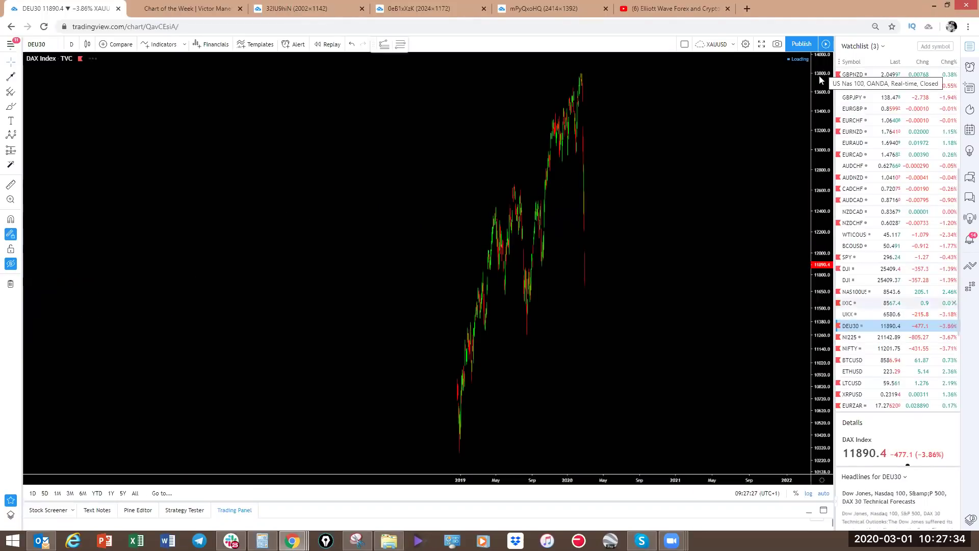
pyautogui.moveTo(817, 255); pyautogui.dragTo(819, 289)
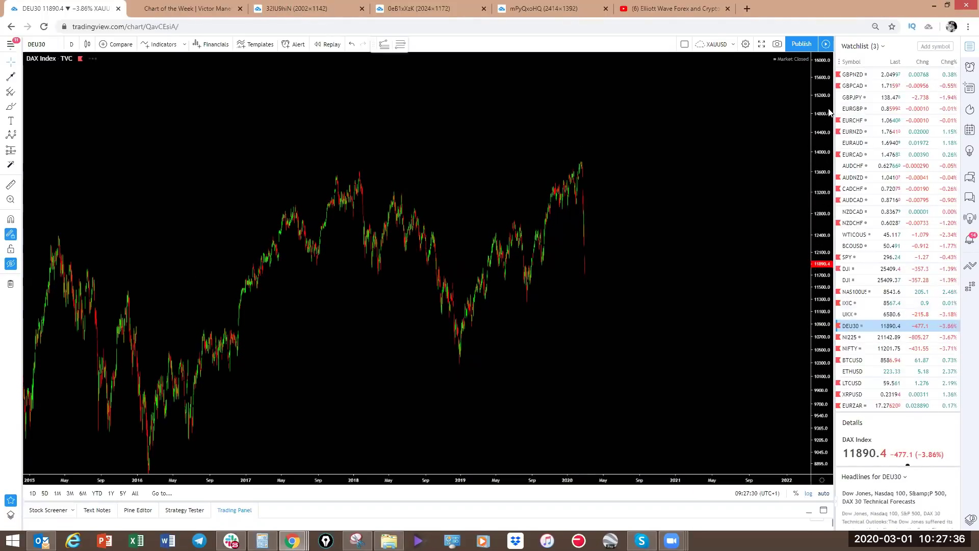
pyautogui.moveTo(820, 198); pyautogui.dragTo(819, 229)
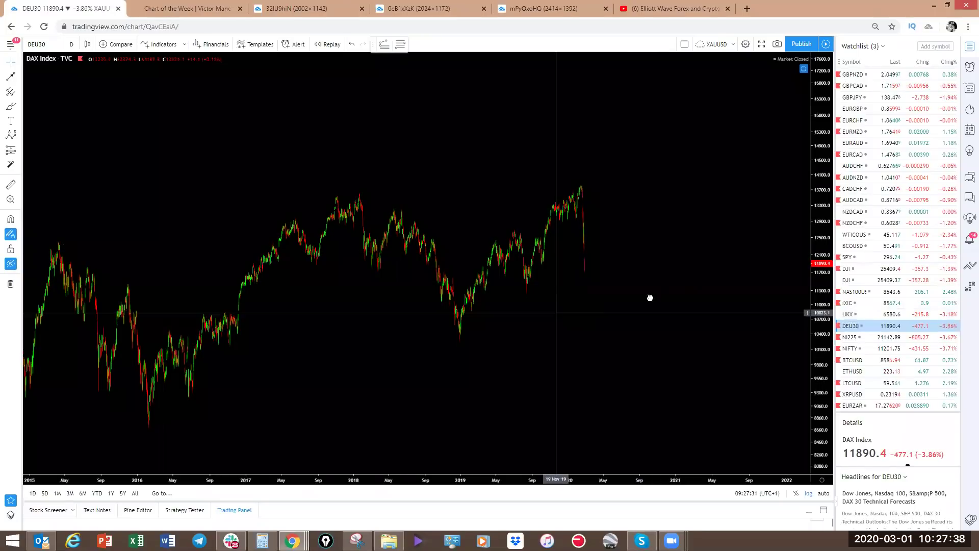
pyautogui.moveTo(650, 297); pyautogui.dragTo(723, 279)
pyautogui.scroll(-5, 723, 280)
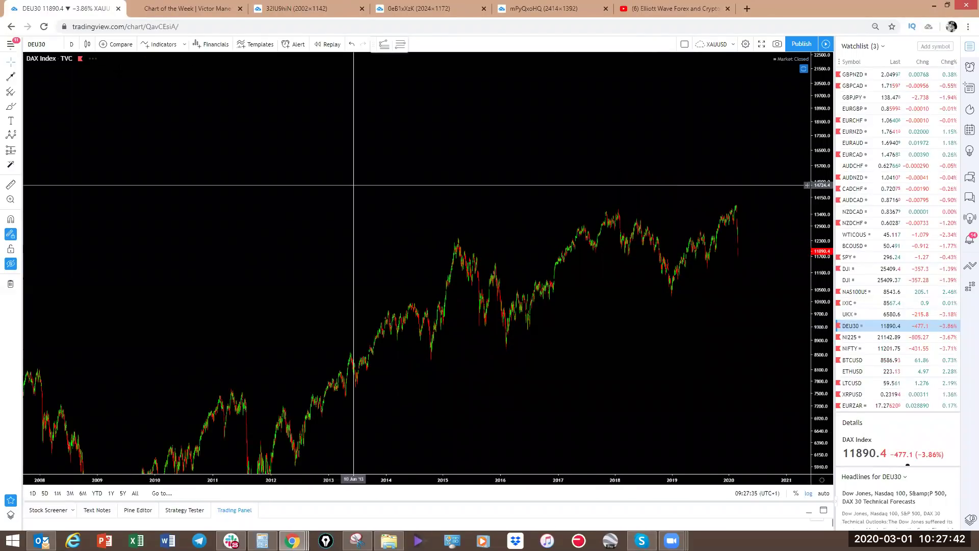
pyautogui.click(72, 45)
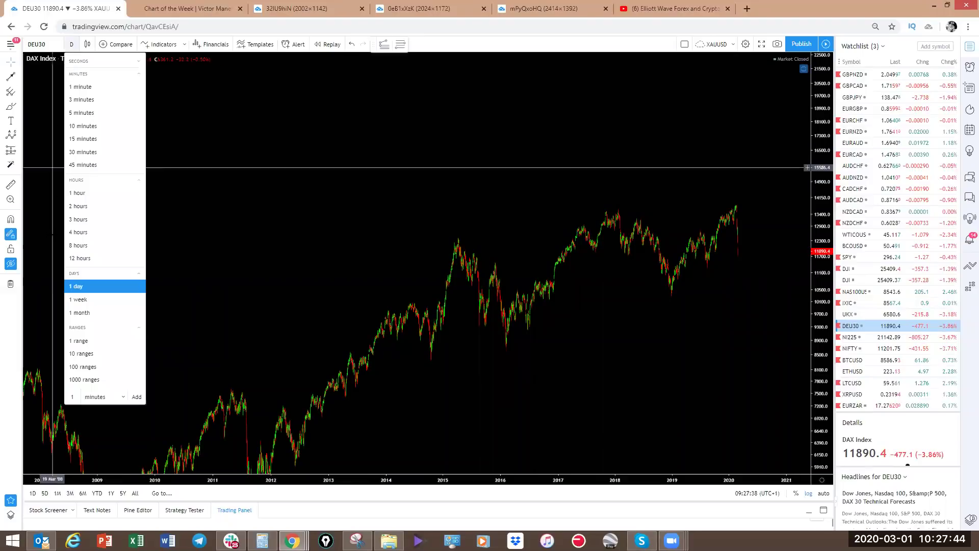
pyautogui.click(85, 303)
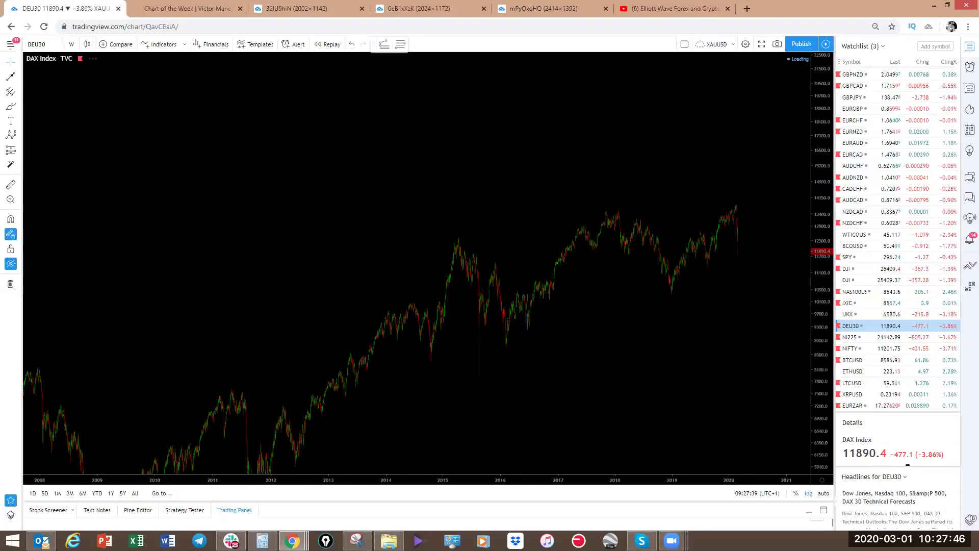
pyautogui.scroll(5, 514, 316)
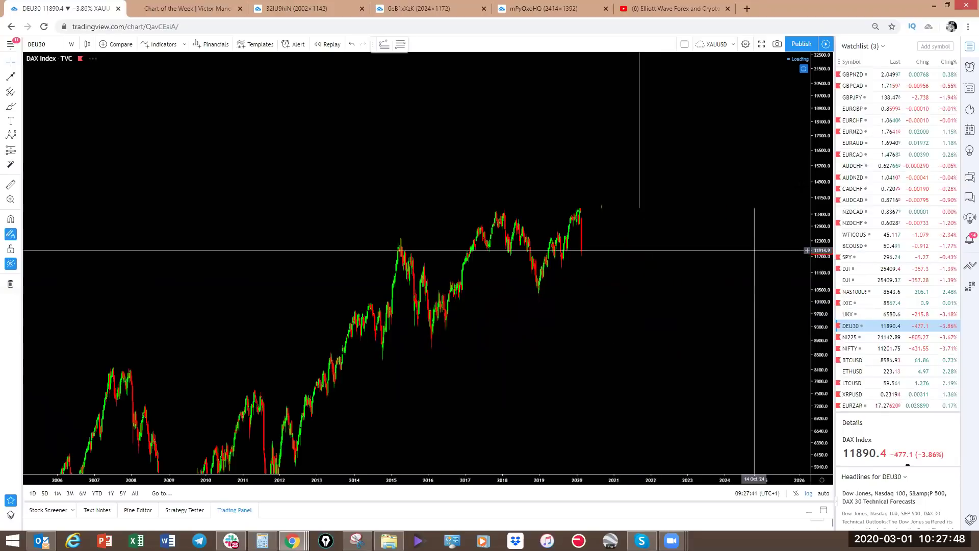
pyautogui.moveTo(821, 159); pyautogui.dragTo(827, 237)
pyautogui.moveTo(710, 270); pyautogui.dragTo(694, 255)
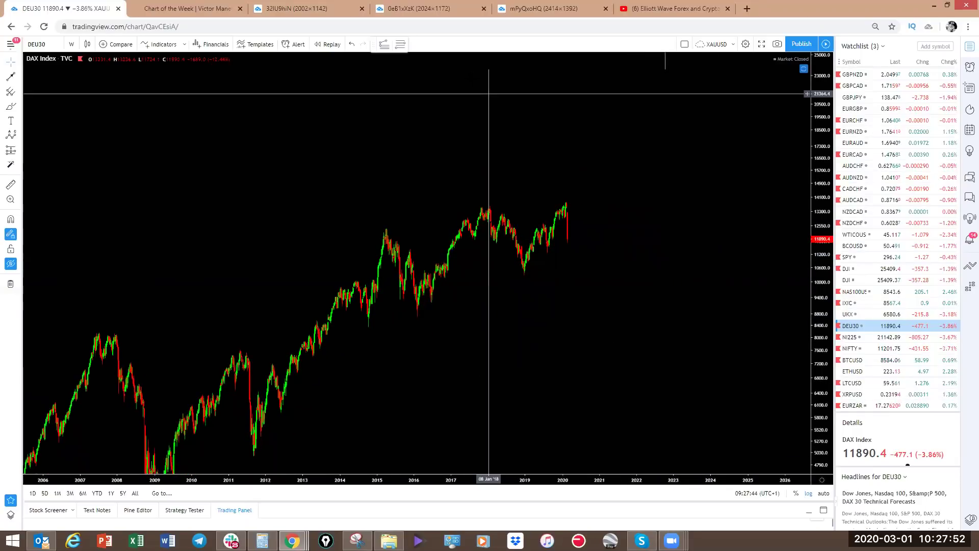
# - Trace DEU30's swings from the 2018 top with a stepped drop after the 2020 high, and label the turning points A, B and C
pyautogui.moveTo(480, 204)
pyautogui.mouseDown()
pyautogui.moveTo(495, 239)
pyautogui.moveTo(502, 212)
pyautogui.moveTo(521, 272)
pyautogui.moveTo(541, 225)
pyautogui.moveTo(546, 249)
pyautogui.moveTo(566, 197)
pyautogui.mouseUp()
pyautogui.moveTo(574, 236); pyautogui.dragTo(580, 294)
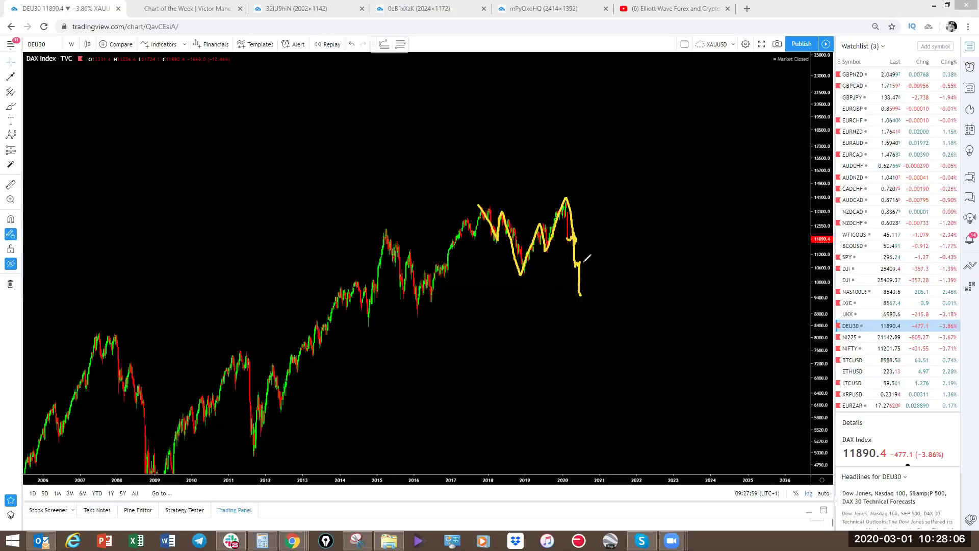
pyautogui.moveTo(518, 294)
pyautogui.mouseDown()
pyautogui.moveTo(513, 304)
pyautogui.moveTo(532, 307)
pyautogui.mouseUp()
pyautogui.moveTo(510, 299); pyautogui.dragTo(529, 298)
pyautogui.moveTo(570, 172)
pyautogui.mouseDown()
pyautogui.moveTo(577, 188)
pyautogui.moveTo(566, 196)
pyautogui.mouseUp()
pyautogui.moveTo(579, 310); pyautogui.dragTo(605, 328)
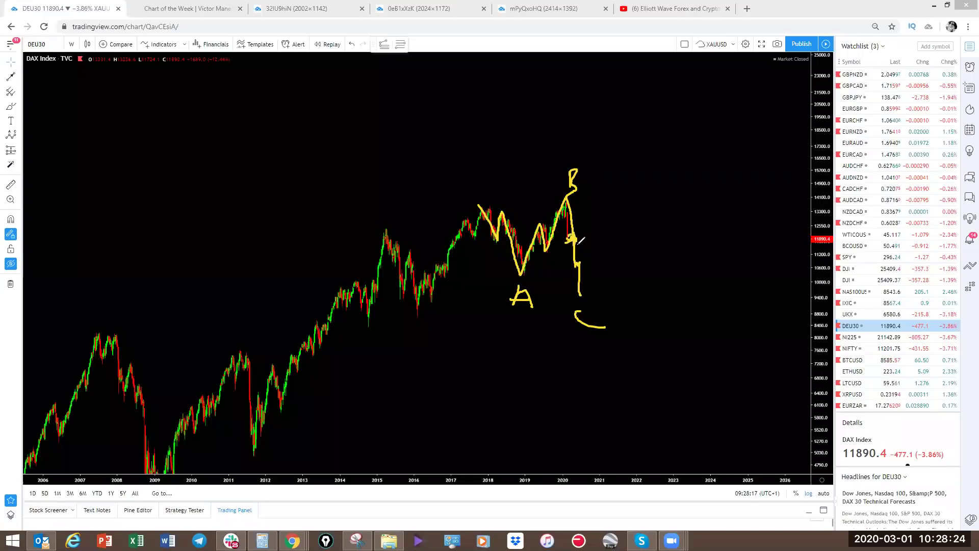
# - Add boundary lines along DEU30's A-B-C pattern and a rising line from A, mark the drop beneath it, and clear the strokes
pyautogui.moveTo(505, 207); pyautogui.dragTo(539, 196)
pyautogui.moveTo(572, 236)
pyautogui.mouseDown()
pyautogui.moveTo(521, 274)
pyautogui.moveTo(588, 222)
pyautogui.mouseUp()
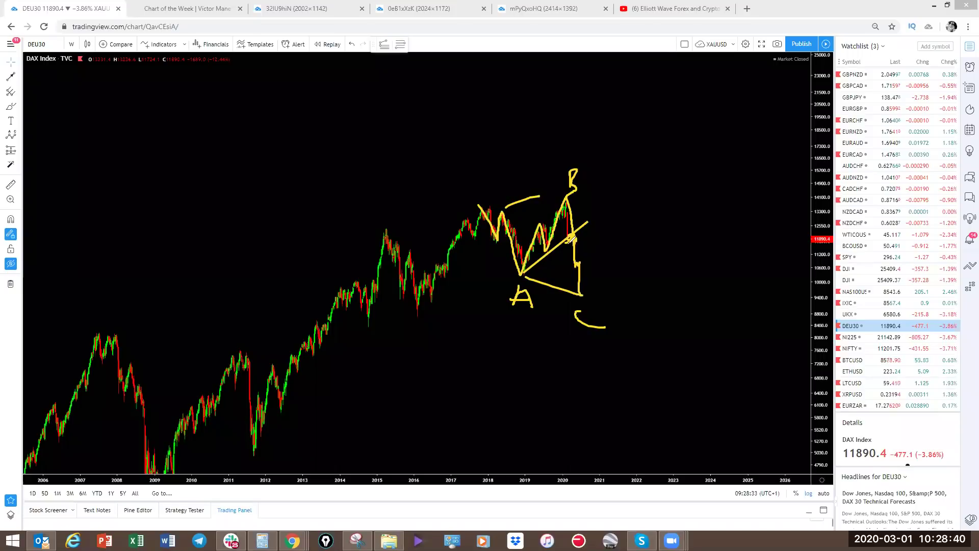
pyautogui.moveTo(576, 239)
pyautogui.mouseDown()
pyautogui.moveTo(568, 246)
pyautogui.moveTo(579, 233)
pyautogui.moveTo(592, 282)
pyautogui.mouseUp()
pyautogui.press('Escape')
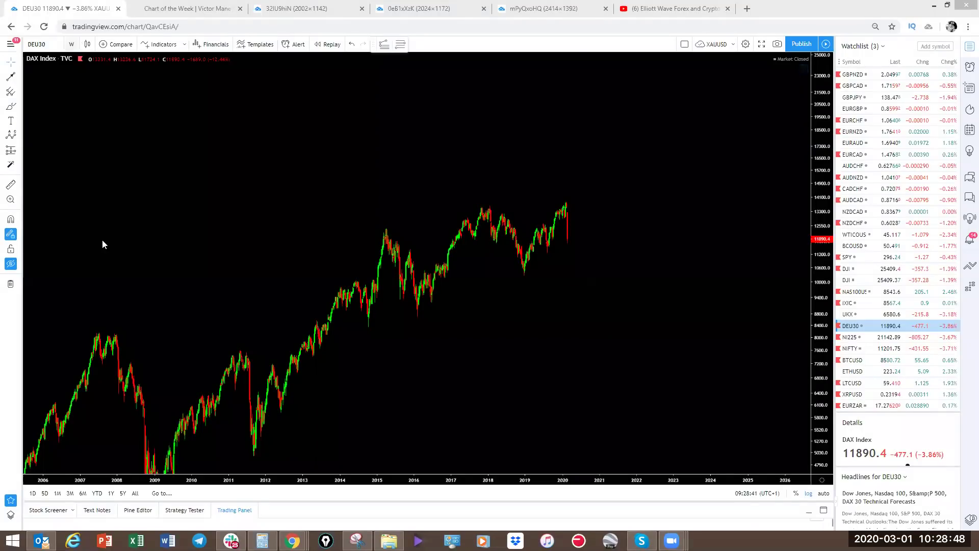
# - Switch DEU30 to the 4 hours timeframe and frame the price action from late 2018 to the 2020 drop
pyautogui.click(71, 44)
pyautogui.click(95, 232)
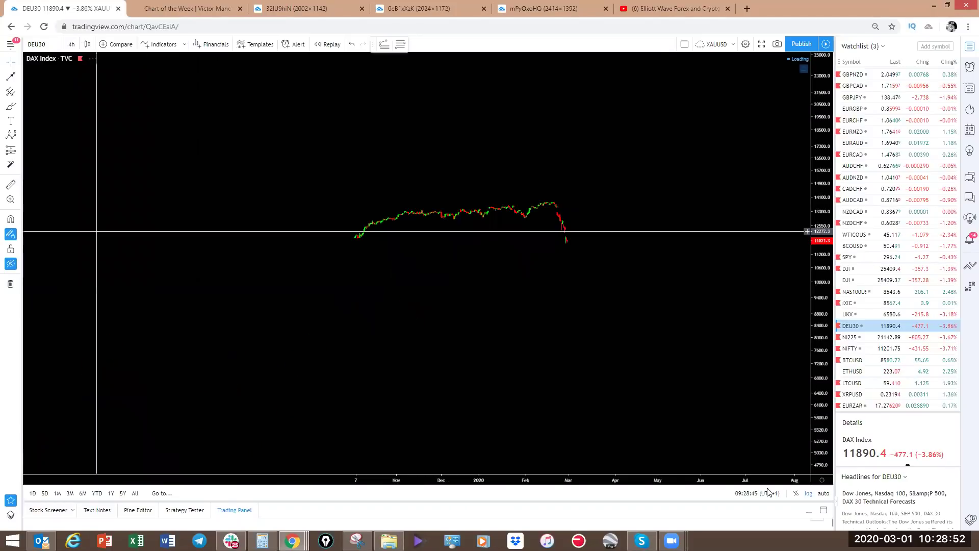
pyautogui.scroll(-3, 752, 287)
pyautogui.moveTo(814, 143); pyautogui.dragTo(804, 356)
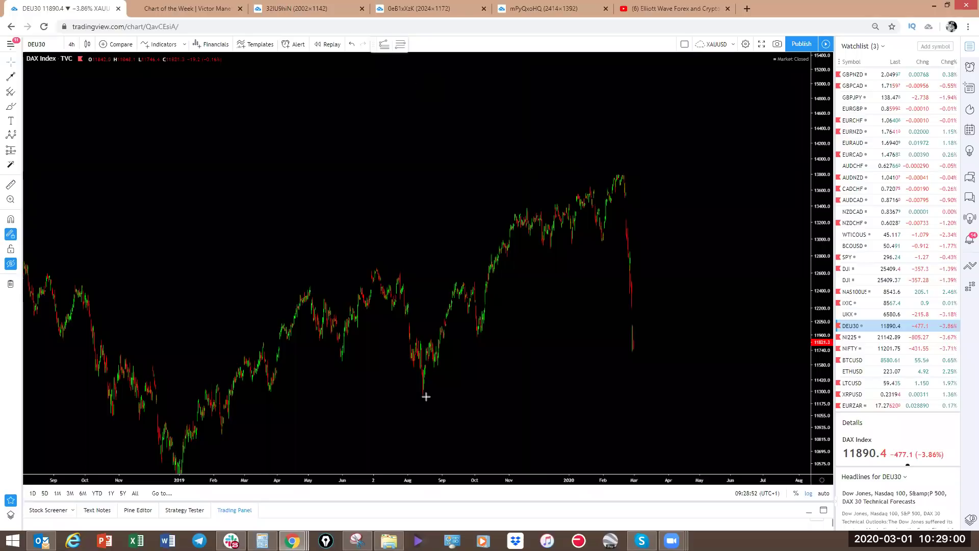
# - Sketch DEU30's break below the rising trendline and a staircase of flags and drops, and clear the strokes
pyautogui.moveTo(598, 223)
pyautogui.mouseDown()
pyautogui.moveTo(647, 196)
pyautogui.moveTo(621, 186)
pyautogui.moveTo(611, 306)
pyautogui.moveTo(631, 365)
pyautogui.mouseUp()
pyautogui.moveTo(634, 327)
pyautogui.mouseDown()
pyautogui.moveTo(658, 326)
pyautogui.moveTo(654, 422)
pyautogui.moveTo(678, 423)
pyautogui.moveTo(681, 472)
pyautogui.moveTo(698, 461)
pyautogui.mouseUp()
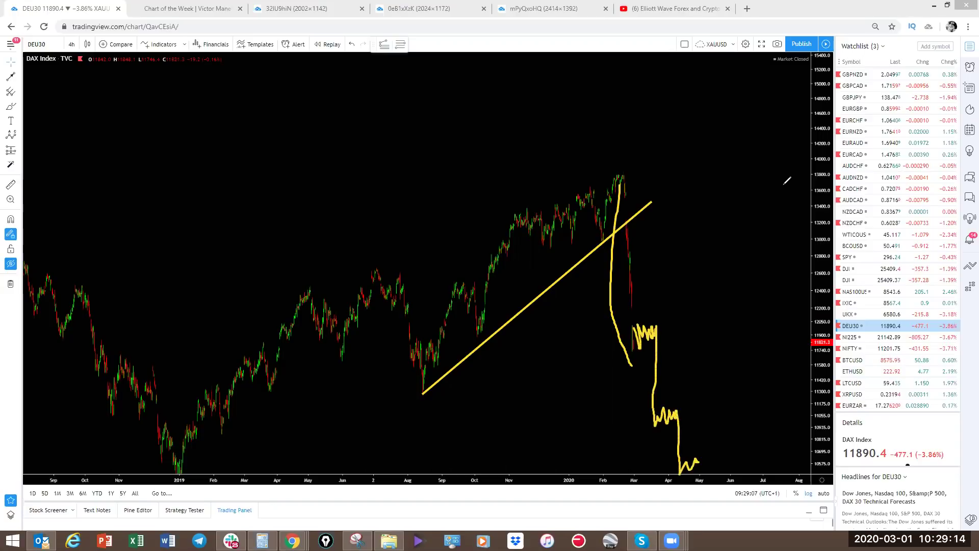
pyautogui.press('Escape')
# - Make room below DEU30's price, sketch the decline continuing from the 2020 top, and erase the sketch
pyautogui.moveTo(818, 153); pyautogui.dragTo(819, 189)
pyautogui.moveTo(753, 274); pyautogui.dragTo(742, 172)
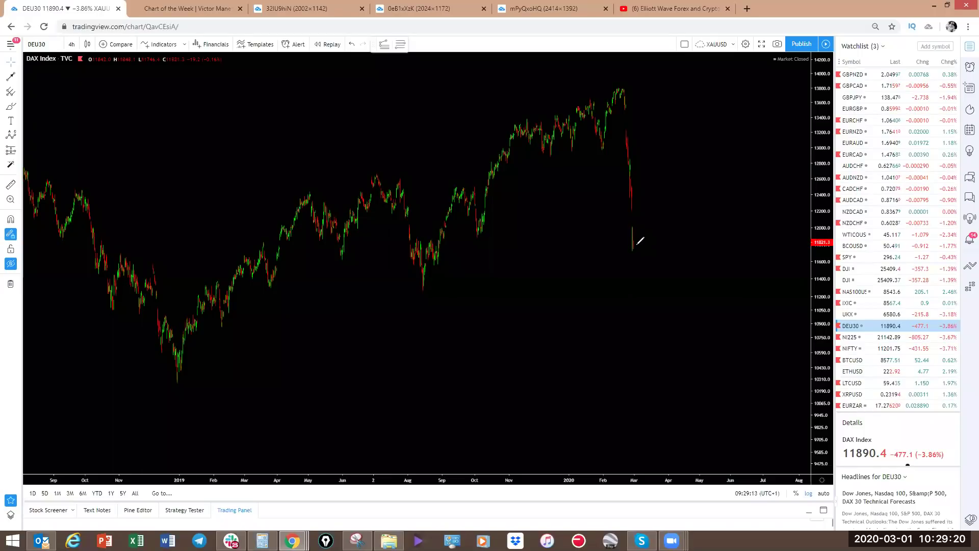
pyautogui.moveTo(625, 92)
pyautogui.mouseDown()
pyautogui.moveTo(627, 238)
pyautogui.moveTo(630, 250)
pyautogui.moveTo(637, 241)
pyautogui.moveTo(653, 314)
pyautogui.moveTo(670, 301)
pyautogui.moveTo(657, 321)
pyautogui.moveTo(669, 376)
pyautogui.mouseUp()
pyautogui.press('e')
# - Sketch a choppy rebound from DEU30's latest low, replace it with a stepped decline through two flags, and undo that sketch
pyautogui.moveTo(633, 236)
pyautogui.mouseDown()
pyautogui.moveTo(671, 221)
pyautogui.moveTo(712, 186)
pyautogui.mouseUp()
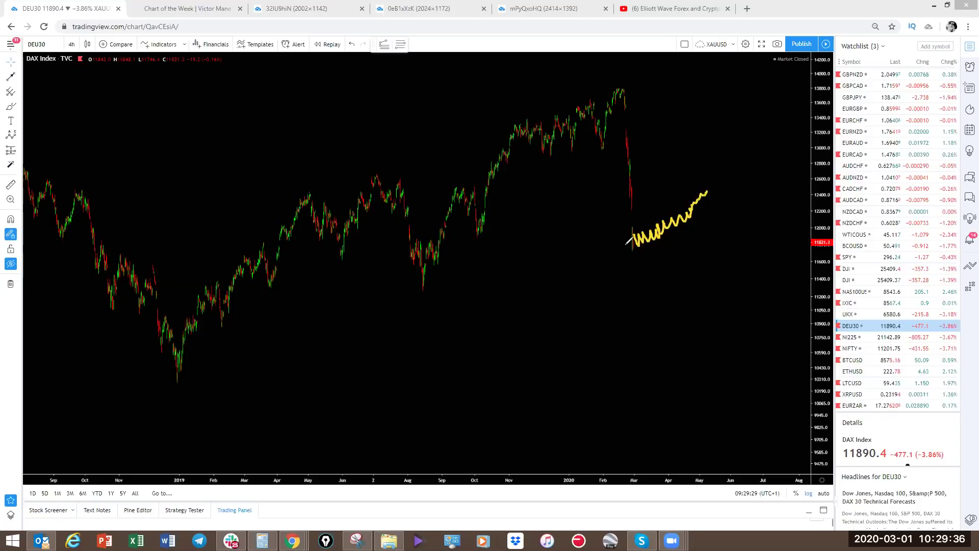
pyautogui.hotkey('ctrl', 'z')
pyautogui.moveTo(637, 237)
pyautogui.mouseDown()
pyautogui.moveTo(667, 233)
pyautogui.moveTo(678, 300)
pyautogui.moveTo(705, 331)
pyautogui.moveTo(708, 365)
pyautogui.mouseUp()
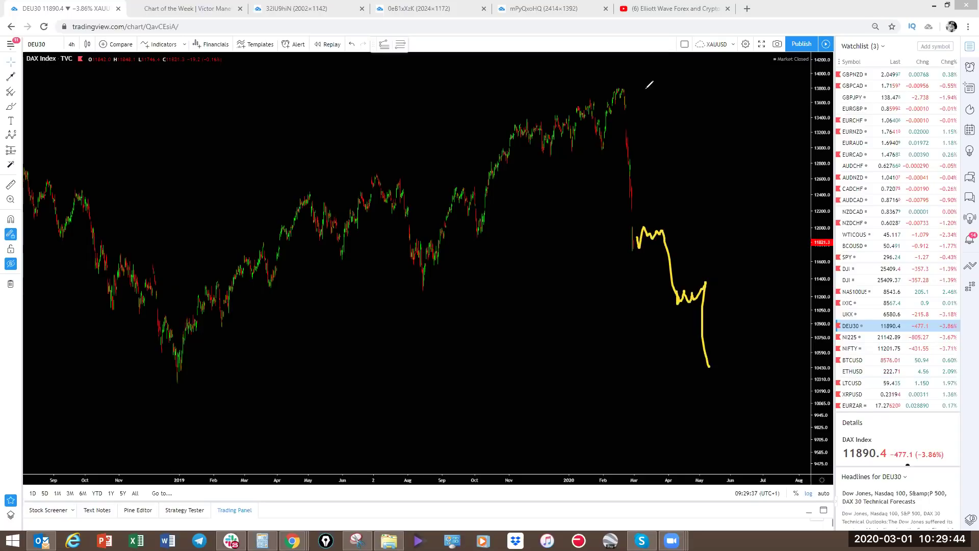
pyautogui.hotkey('ctrl', 'z')
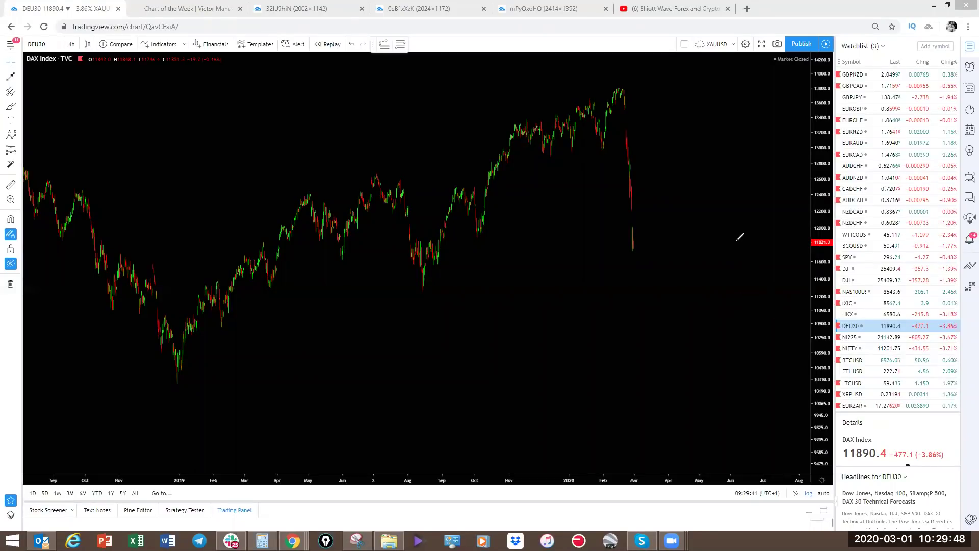
# - Load the NI225 chart on the 1 week timeframe and frame the price swings from 2014 to 2020
pyautogui.click(856, 340)
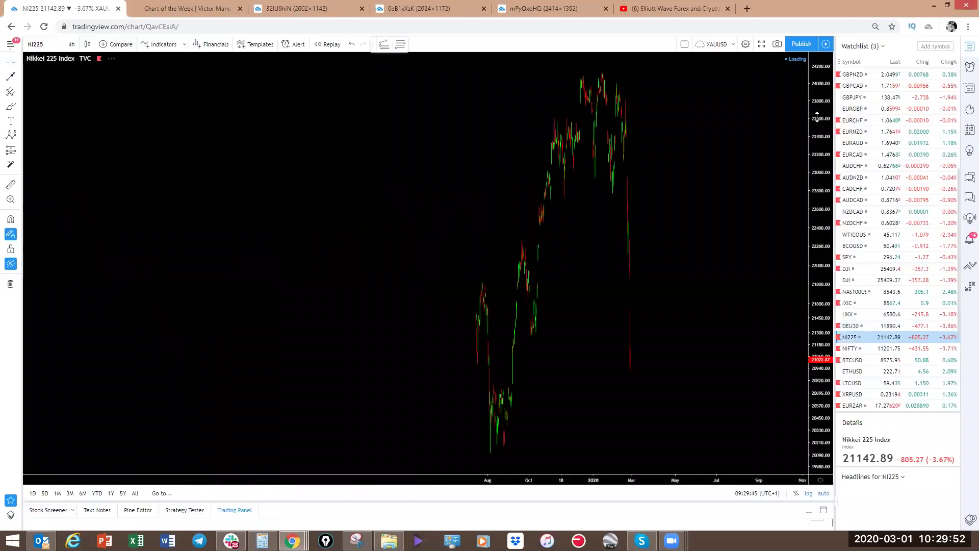
pyautogui.click(74, 45)
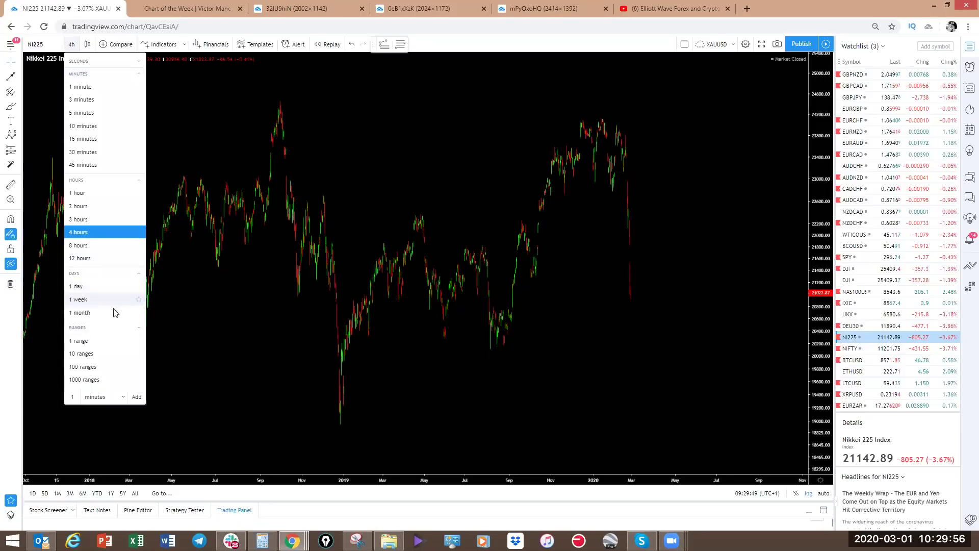
pyautogui.click(85, 303)
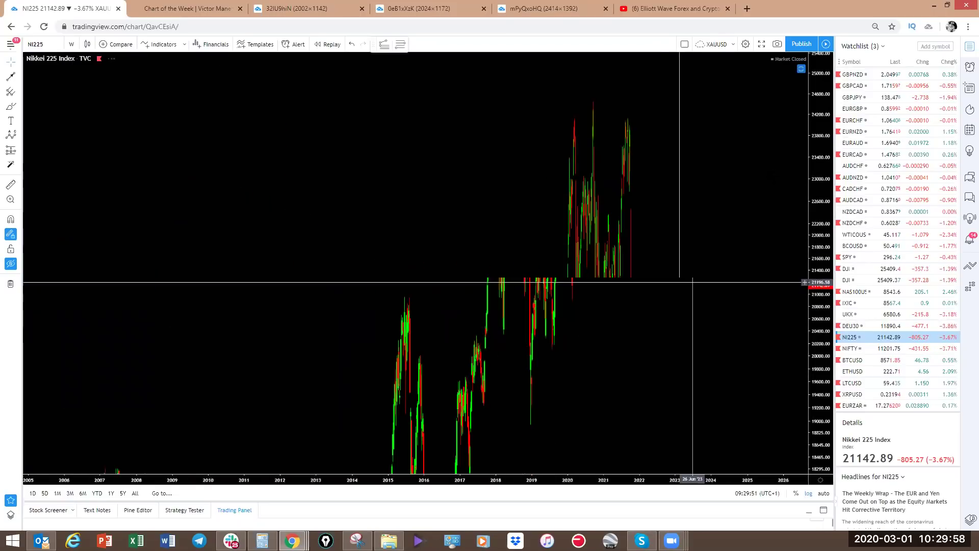
pyautogui.moveTo(807, 351); pyautogui.dragTo(806, 472)
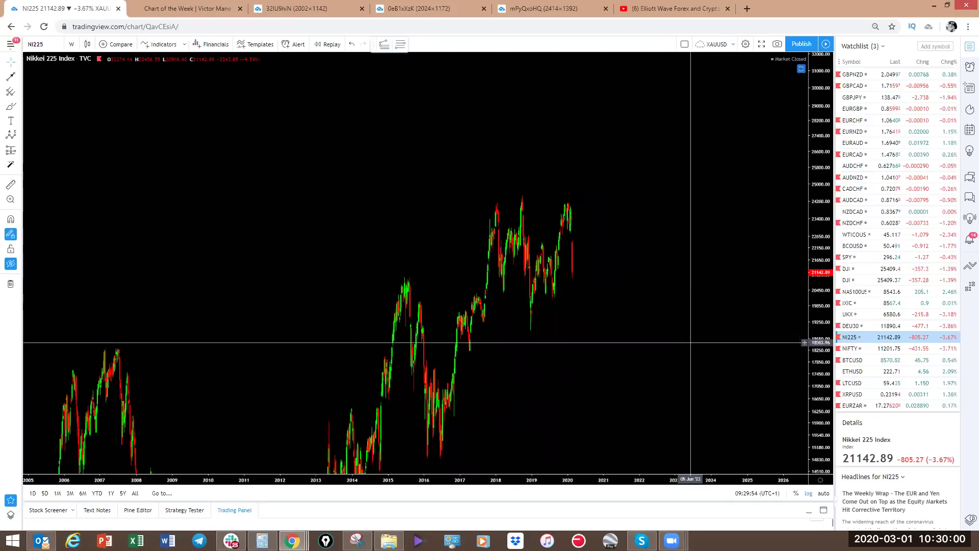
pyautogui.scroll(6, 561, 312)
pyautogui.moveTo(492, 291); pyautogui.dragTo(580, 285)
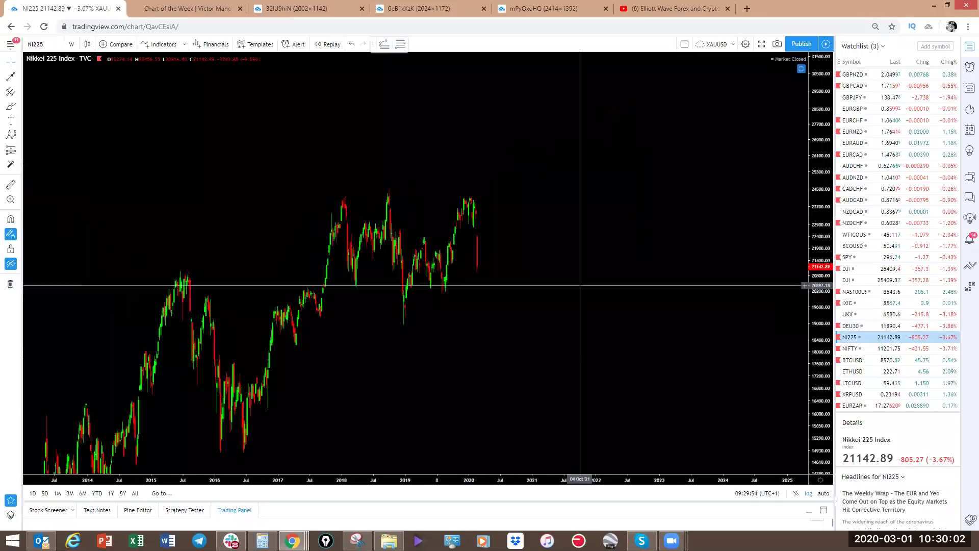
# - Trace NI225's swings from the early 2018 top to the 2020 high, and label the December 2018 low A and the high B
pyautogui.moveTo(348, 193)
pyautogui.mouseDown()
pyautogui.moveTo(354, 279)
pyautogui.moveTo(387, 185)
pyautogui.mouseUp()
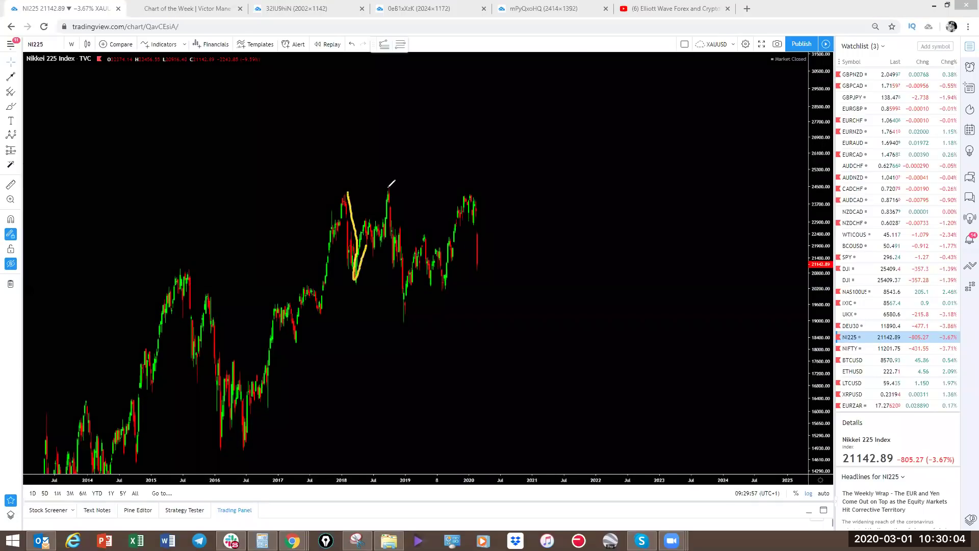
pyautogui.moveTo(406, 248)
pyautogui.mouseDown()
pyautogui.moveTo(403, 317)
pyautogui.moveTo(428, 239)
pyautogui.moveTo(443, 289)
pyautogui.mouseUp()
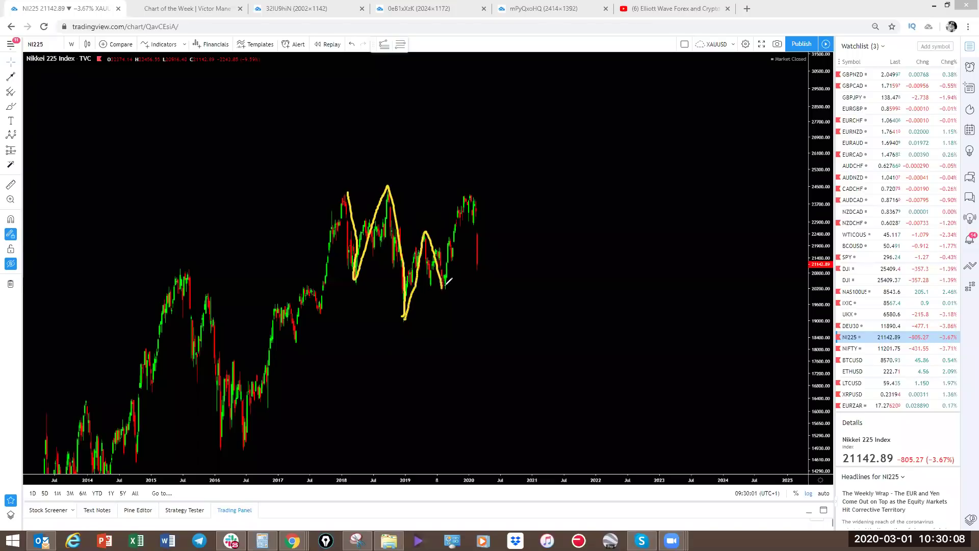
pyautogui.moveTo(468, 204); pyautogui.dragTo(472, 189)
pyautogui.moveTo(403, 330)
pyautogui.mouseDown()
pyautogui.moveTo(394, 357)
pyautogui.moveTo(411, 363)
pyautogui.moveTo(411, 349)
pyautogui.mouseUp()
pyautogui.moveTo(473, 158); pyautogui.dragTo(474, 180)
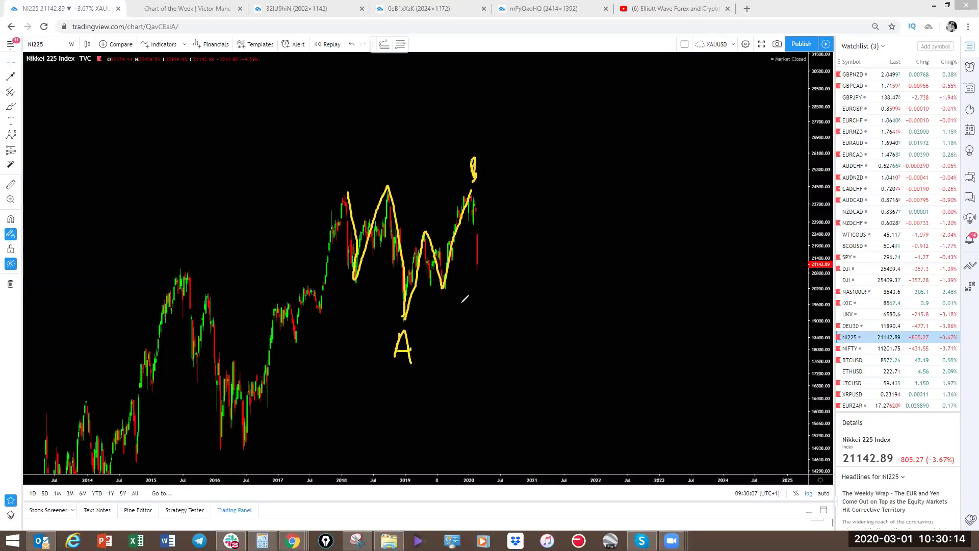
# - Sketch NI225's stepped decline from B to a point labelled C, bound its small flags, and circle the first one
pyautogui.moveTo(481, 189); pyautogui.dragTo(487, 273)
pyautogui.moveTo(486, 255)
pyautogui.mouseDown()
pyautogui.moveTo(493, 248)
pyautogui.moveTo(520, 380)
pyautogui.moveTo(541, 398)
pyautogui.mouseUp()
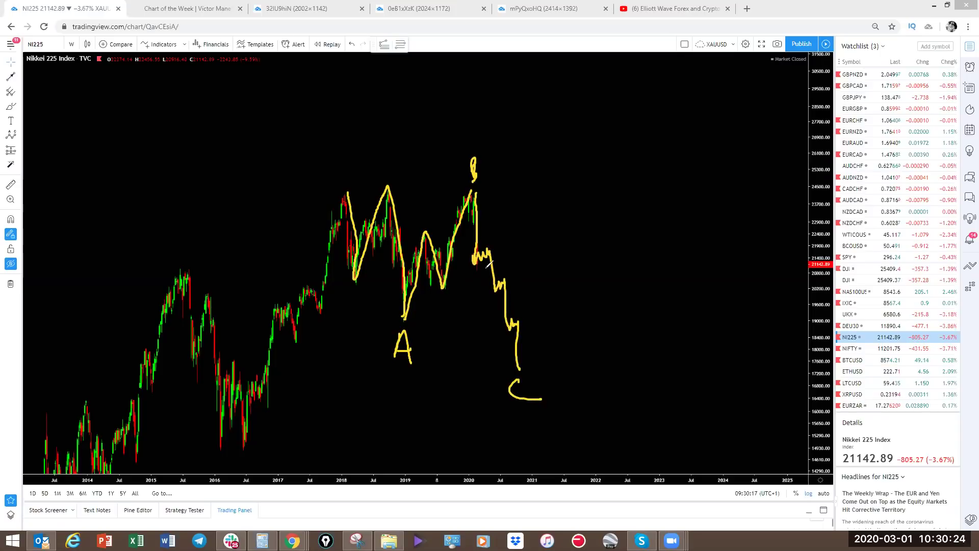
pyautogui.moveTo(481, 260)
pyautogui.mouseDown()
pyautogui.moveTo(493, 245)
pyautogui.moveTo(503, 296)
pyautogui.mouseUp()
pyautogui.moveTo(502, 244)
pyautogui.mouseDown()
pyautogui.moveTo(465, 261)
pyautogui.moveTo(513, 247)
pyautogui.mouseUp()
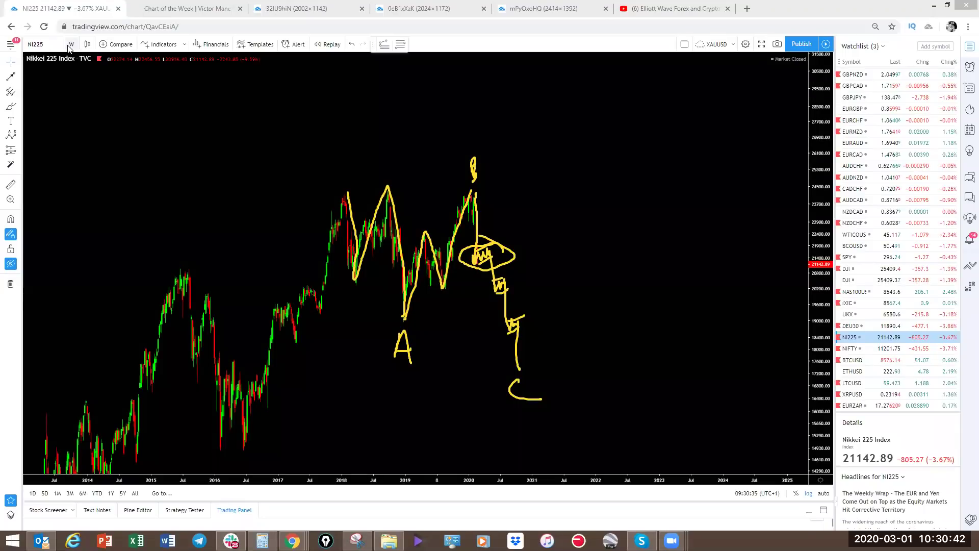
# - Switch NI225 to the 4 hours timeframe and sketch two bounded flags from the latest low, each followed by a steep drop
pyautogui.click(72, 45)
pyautogui.click(95, 232)
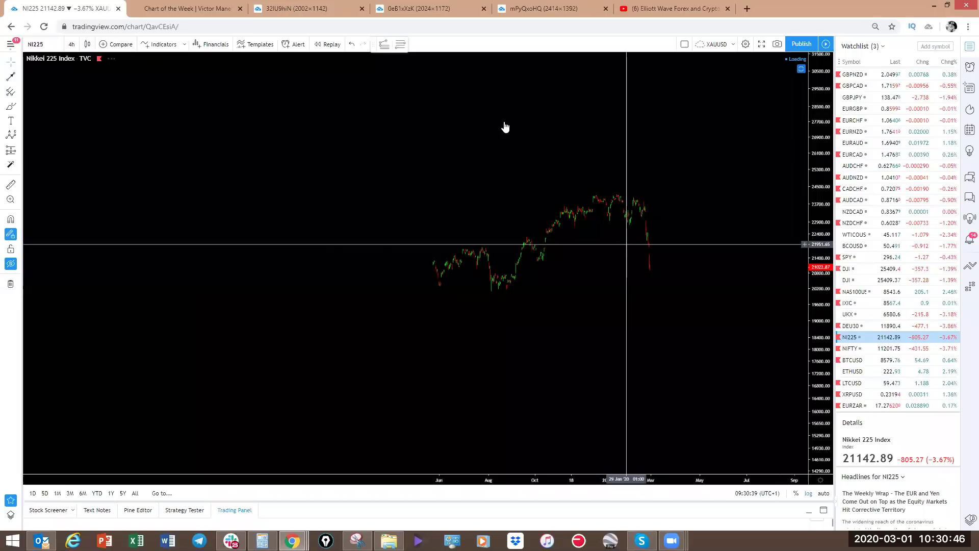
pyautogui.moveTo(651, 265)
pyautogui.mouseDown()
pyautogui.moveTo(670, 245)
pyautogui.moveTo(705, 251)
pyautogui.moveTo(709, 239)
pyautogui.moveTo(694, 238)
pyautogui.mouseUp()
pyautogui.moveTo(657, 270); pyautogui.dragTo(688, 271)
pyautogui.moveTo(710, 240)
pyautogui.mouseDown()
pyautogui.moveTo(713, 329)
pyautogui.moveTo(726, 299)
pyautogui.moveTo(750, 335)
pyautogui.moveTo(760, 300)
pyautogui.moveTo(714, 331)
pyautogui.mouseUp()
pyautogui.moveTo(760, 300); pyautogui.dragTo(772, 433)
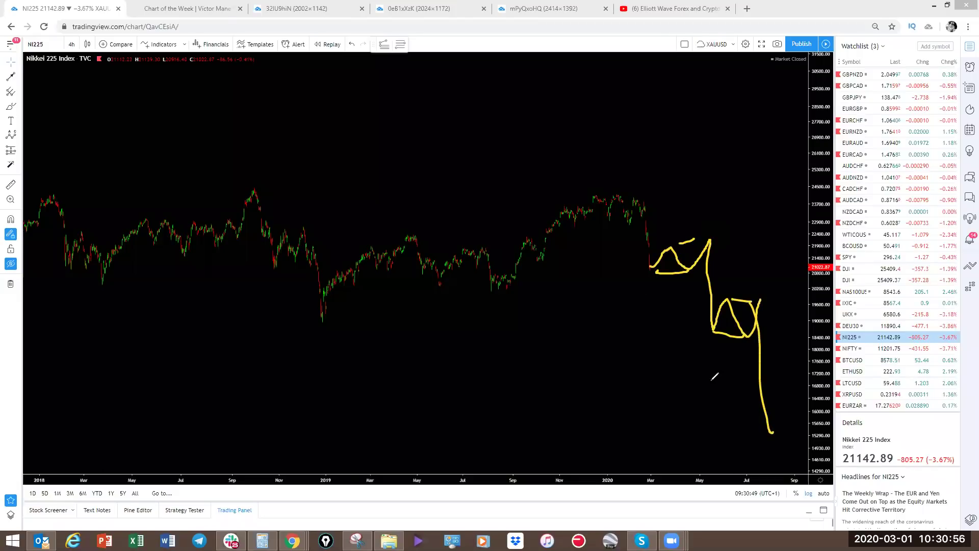
# - Draw a large curved downward arrow from above NI225's 2020 high through the projected decline, and clear all the sketches
pyautogui.moveTo(618, 174)
pyautogui.mouseDown()
pyautogui.moveTo(760, 462)
pyautogui.moveTo(759, 449)
pyautogui.mouseUp()
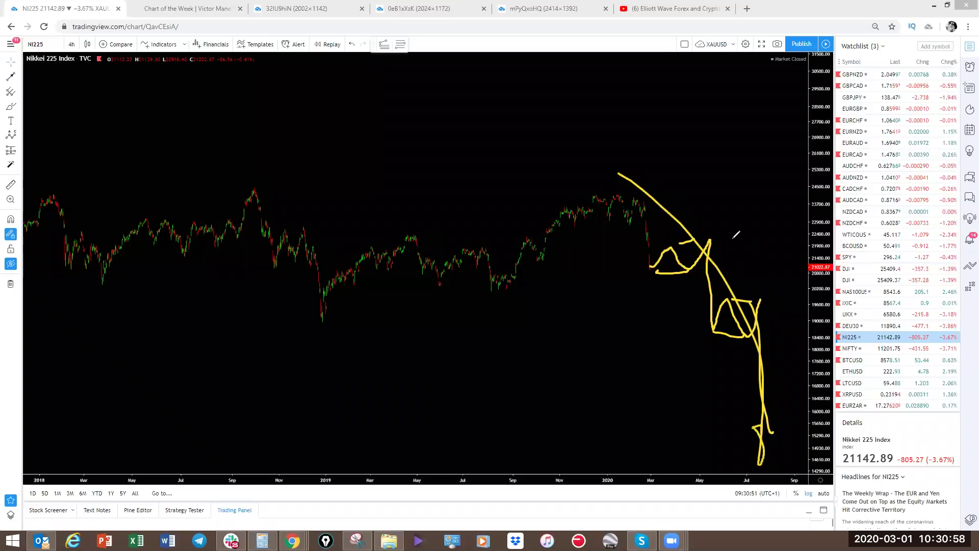
pyautogui.press('Escape')
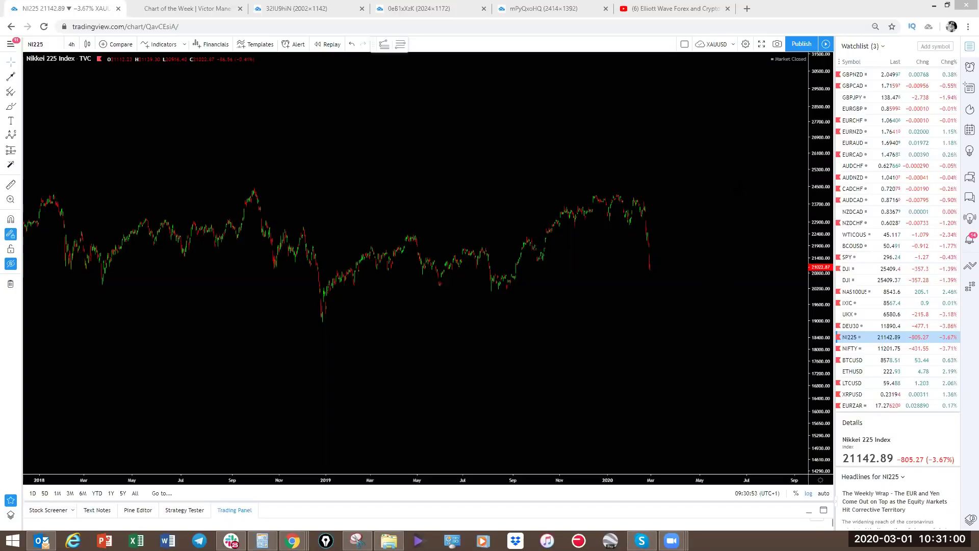
# - Load the NIFTY chart, trace its fall, rebound and second drop from the 2020 high to the latest low, and clear the trace
pyautogui.click(850, 350)
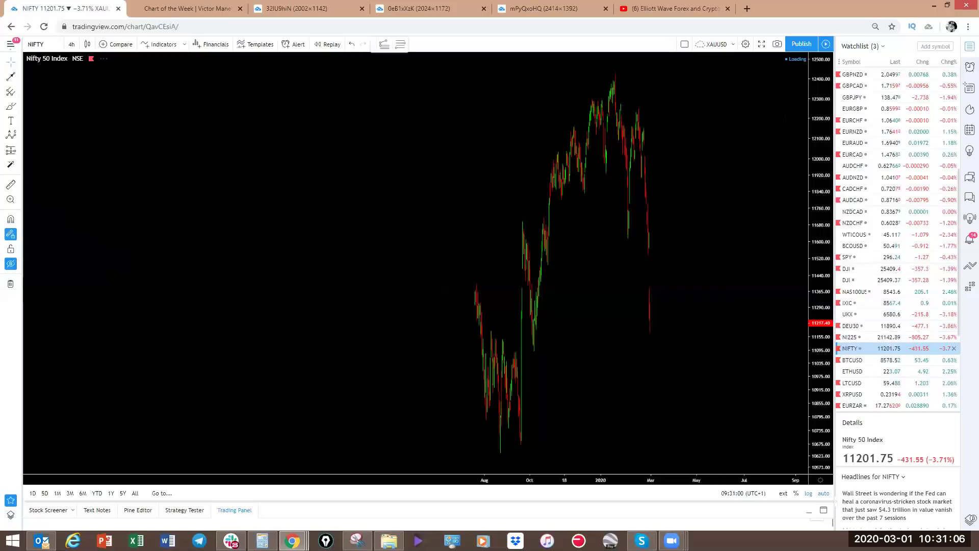
pyautogui.moveTo(809, 176); pyautogui.dragTo(805, 252)
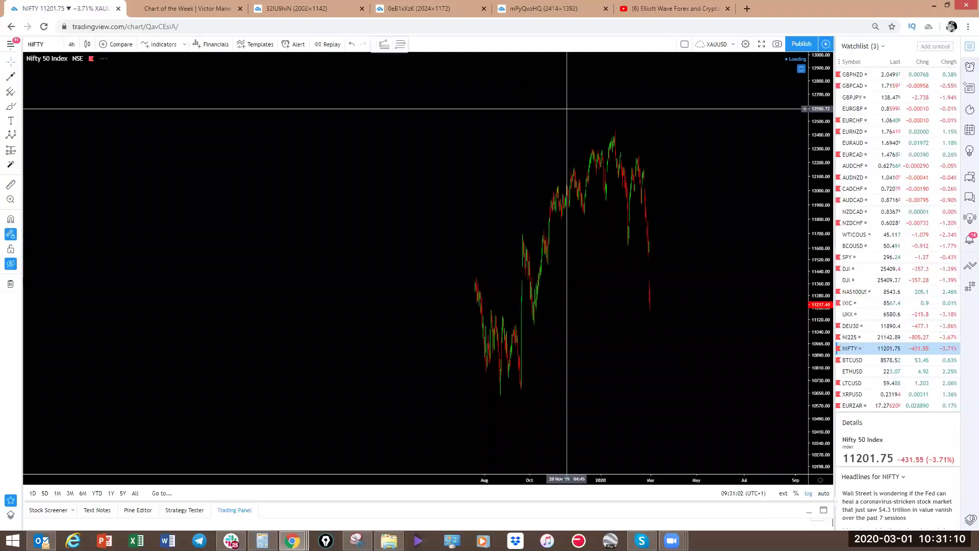
pyautogui.moveTo(613, 134)
pyautogui.mouseDown()
pyautogui.moveTo(632, 240)
pyautogui.moveTo(632, 176)
pyautogui.moveTo(646, 190)
pyautogui.moveTo(652, 313)
pyautogui.mouseUp()
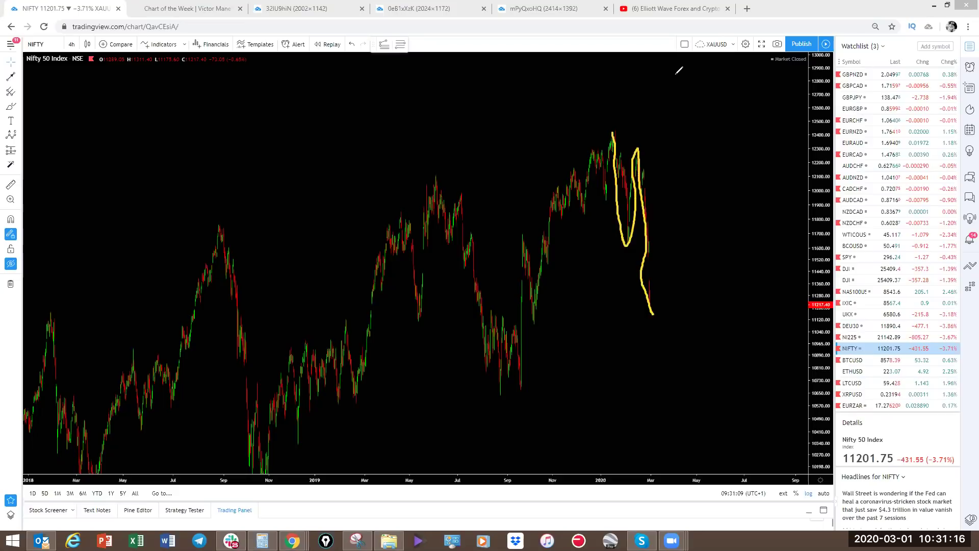
pyautogui.press('Escape')
# - Bound NIFTY's 2018–2019 highs and lows with two rising lines, and trace the rise into the 2020 high and the drop following it
pyautogui.moveTo(815, 257); pyautogui.dragTo(815, 347)
pyautogui.moveTo(687, 286); pyautogui.dragTo(683, 261)
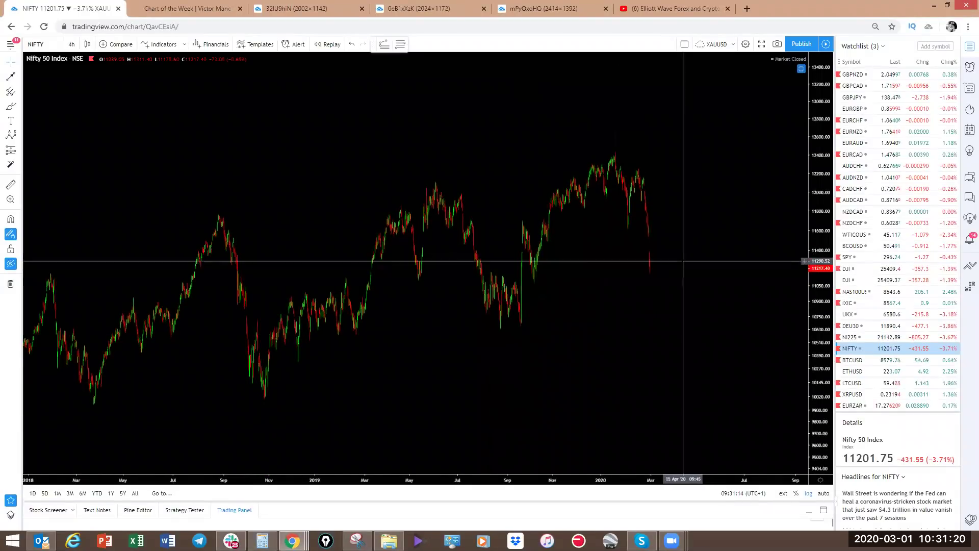
pyautogui.scroll(-3, 710, 262)
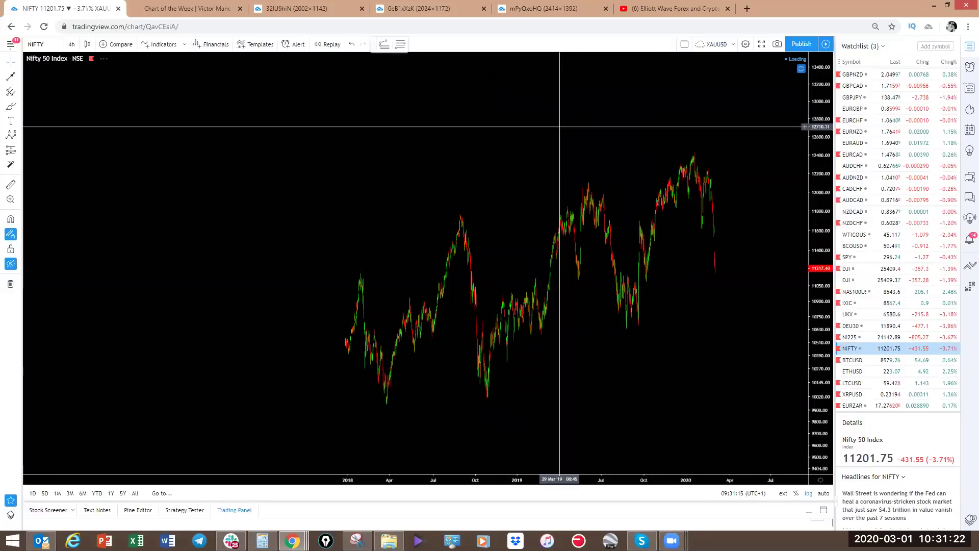
pyautogui.moveTo(457, 211); pyautogui.dragTo(582, 176)
pyautogui.moveTo(484, 402)
pyautogui.mouseDown()
pyautogui.moveTo(645, 331)
pyautogui.moveTo(698, 151)
pyautogui.moveTo(702, 227)
pyautogui.moveTo(710, 166)
pyautogui.moveTo(719, 329)
pyautogui.mouseUp()
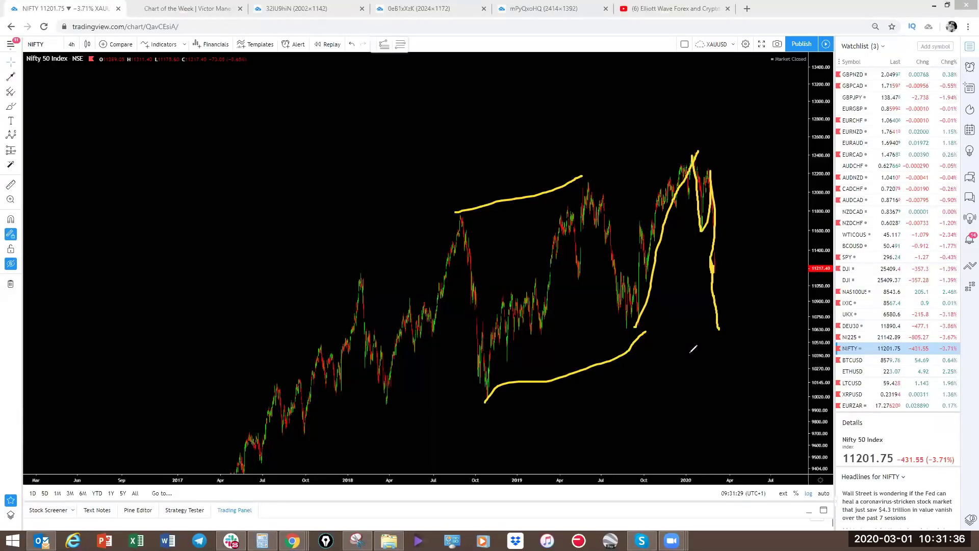
# - Extend NIFTY's projected decline with a small bounce, another drop, a bounded rising flag and a final steep fall, and clear the sketches
pyautogui.moveTo(725, 321)
pyautogui.mouseDown()
pyautogui.moveTo(740, 287)
pyautogui.moveTo(742, 386)
pyautogui.mouseUp()
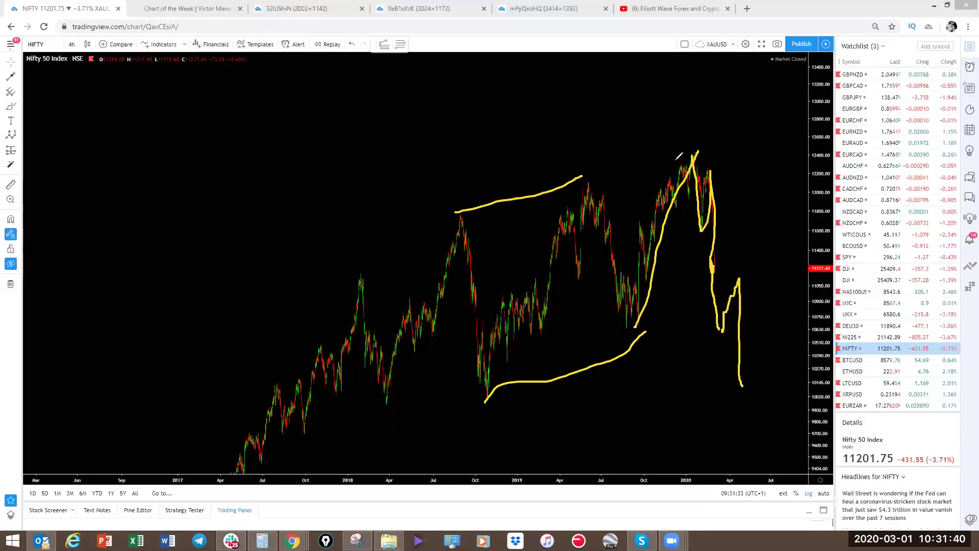
pyautogui.moveTo(742, 385); pyautogui.dragTo(747, 364)
pyautogui.moveTo(778, 334)
pyautogui.mouseDown()
pyautogui.moveTo(787, 346)
pyautogui.moveTo(808, 289)
pyautogui.mouseUp()
pyautogui.moveTo(742, 385)
pyautogui.mouseDown()
pyautogui.moveTo(797, 337)
pyautogui.moveTo(815, 281)
pyautogui.mouseUp()
pyautogui.moveTo(780, 325); pyautogui.dragTo(771, 501)
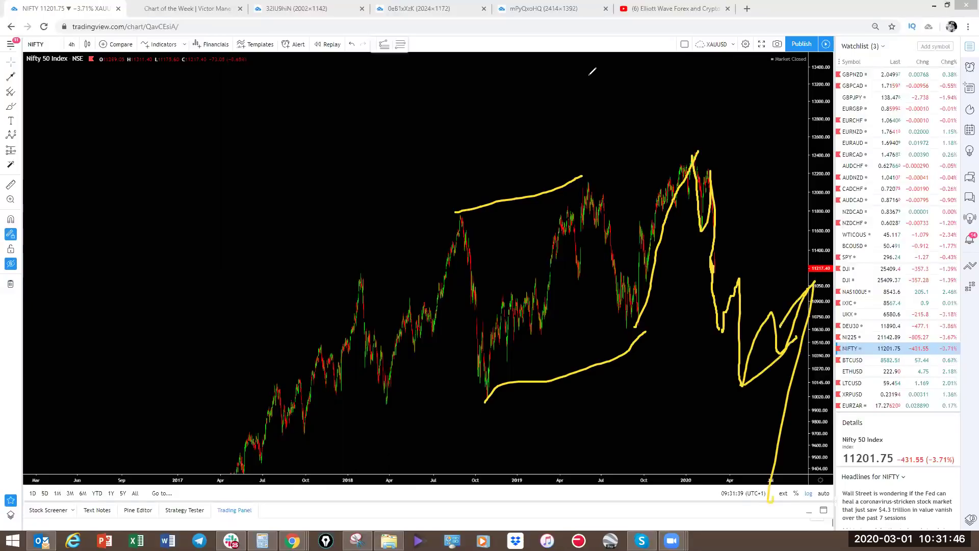
pyautogui.hotkey('ctrl', 'z')
pyautogui.moveTo(814, 283); pyautogui.dragTo(837, 497)
pyautogui.press('Escape')
# - Sketch two small flags from NIFTY's latest low, each followed by a steep drop, and clear the sketch
pyautogui.moveTo(714, 188); pyautogui.dragTo(535, 139)
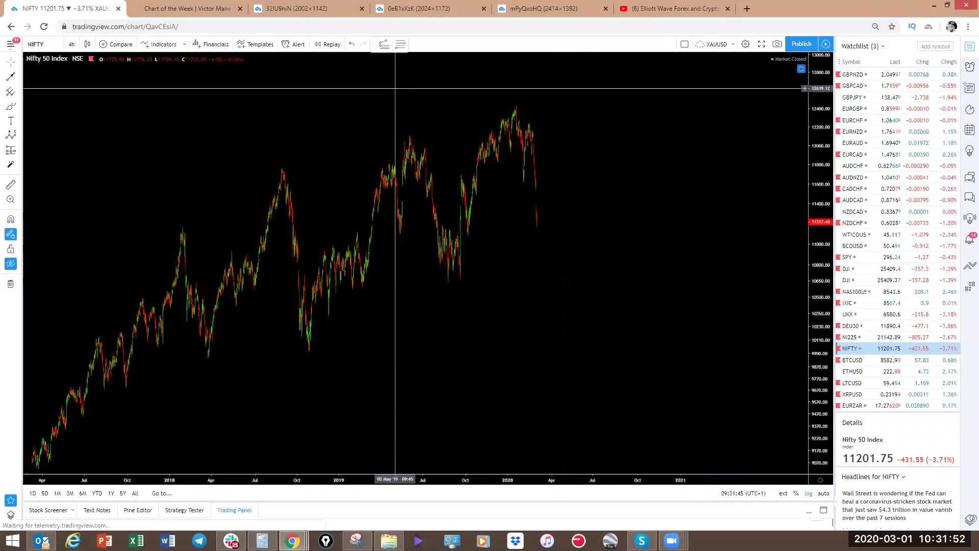
pyautogui.moveTo(539, 213)
pyautogui.mouseDown()
pyautogui.moveTo(574, 204)
pyautogui.moveTo(586, 311)
pyautogui.moveTo(613, 284)
pyautogui.moveTo(619, 366)
pyautogui.mouseUp()
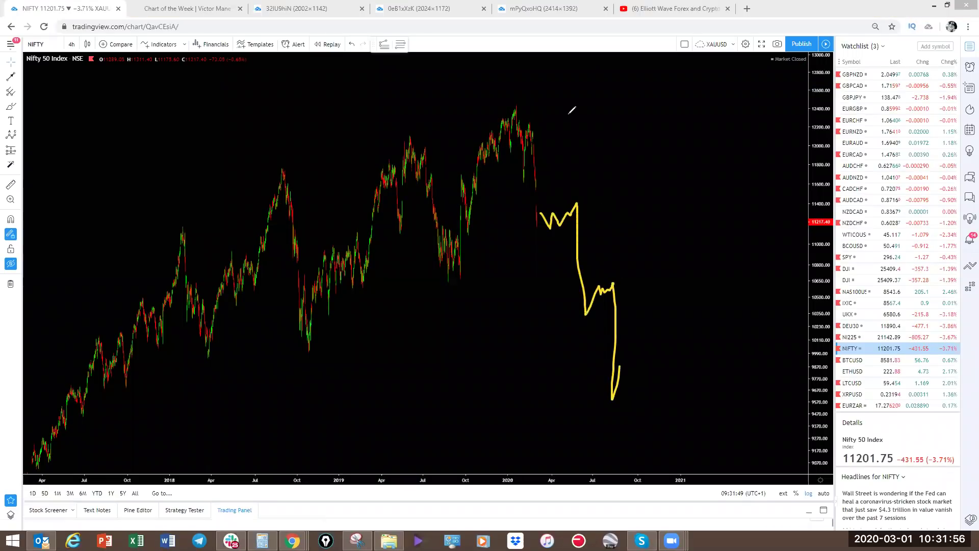
pyautogui.press('Escape')
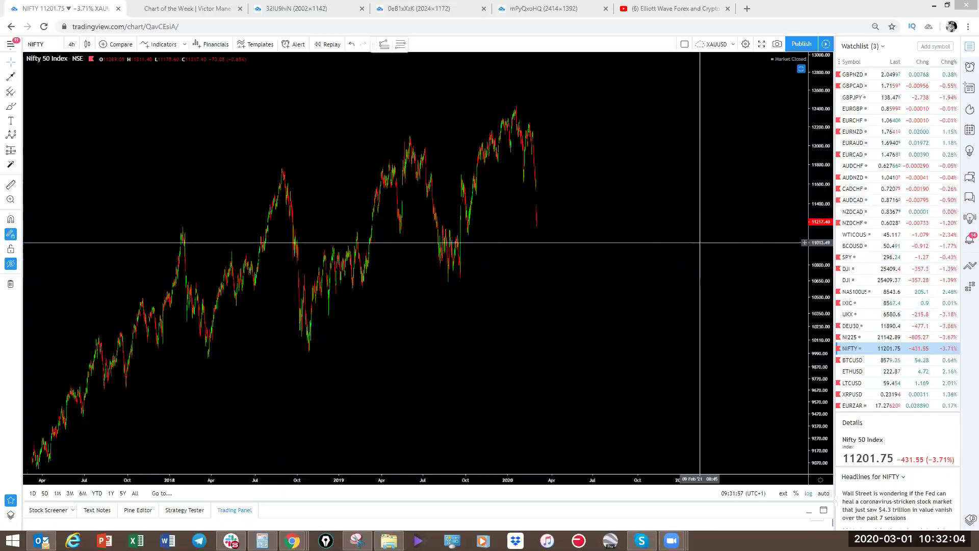
# - Sketch a stepped NIFTY decline from the latest low with three small upward flags between drops, and remove it
pyautogui.moveTo(537, 216)
pyautogui.mouseDown()
pyautogui.moveTo(553, 204)
pyautogui.moveTo(572, 245)
pyautogui.mouseUp()
pyautogui.moveTo(588, 292)
pyautogui.mouseDown()
pyautogui.moveTo(610, 334)
pyautogui.moveTo(614, 376)
pyautogui.mouseUp()
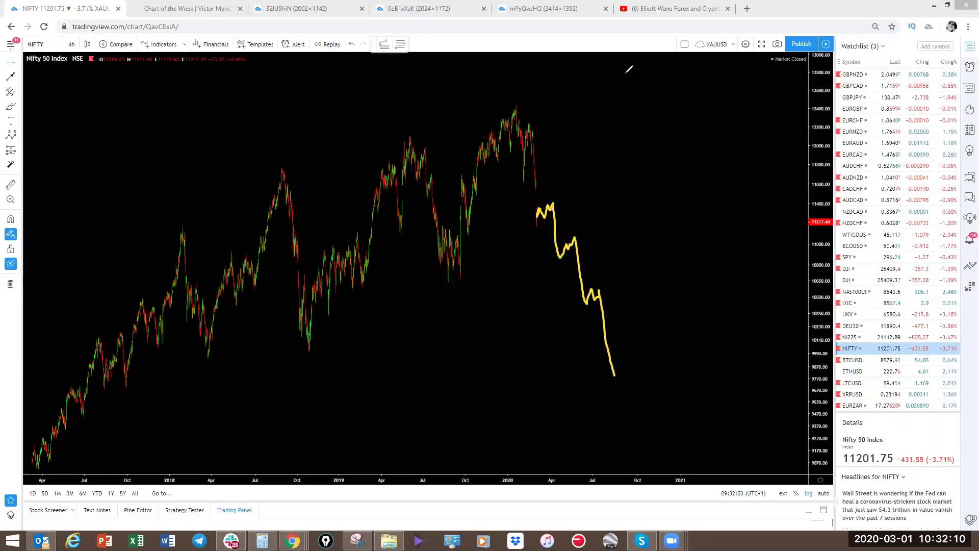
pyautogui.hotkey('ctrl', 'z')
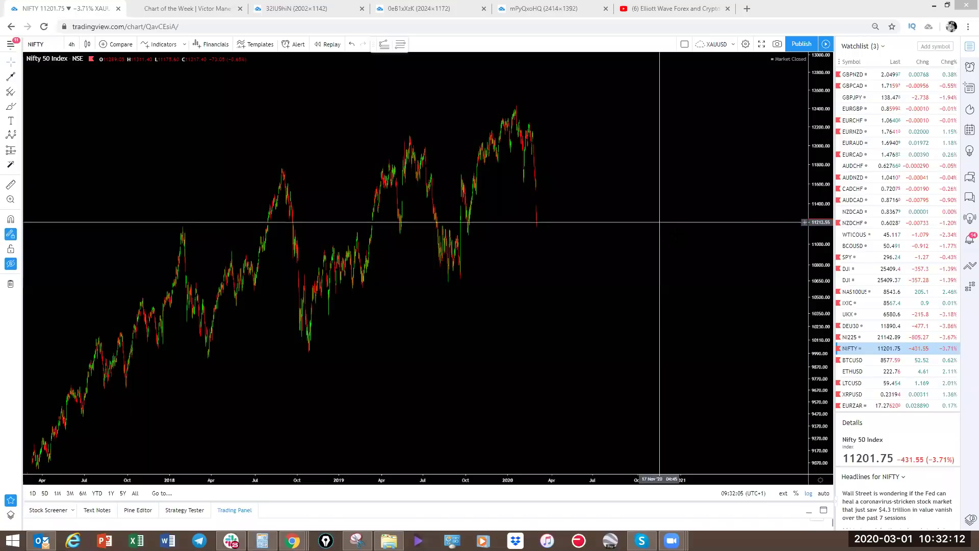
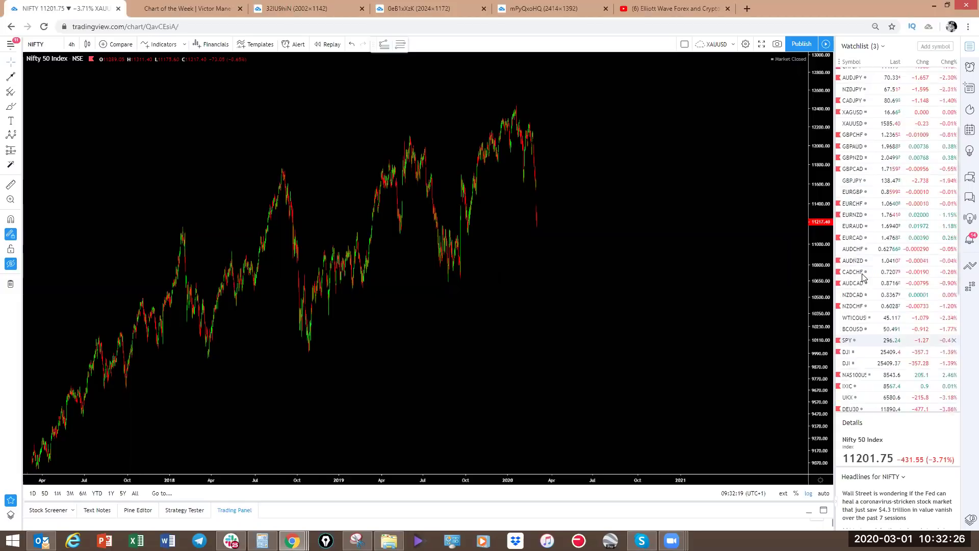
# - Open the BTCUSD chart from the watchlist and rescale it to show the price action from December 2019 to March 2020
pyautogui.scroll(-3, 864, 278)
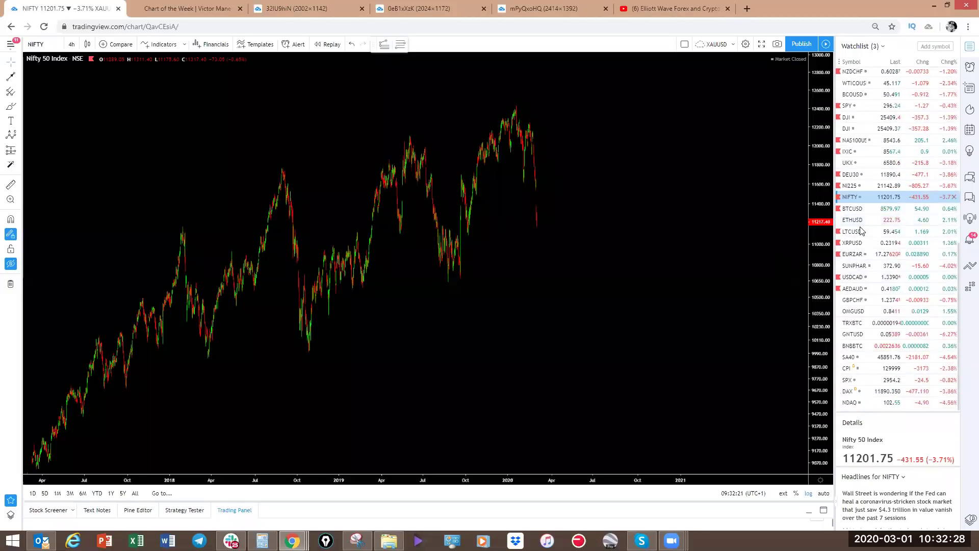
pyautogui.click(852, 209)
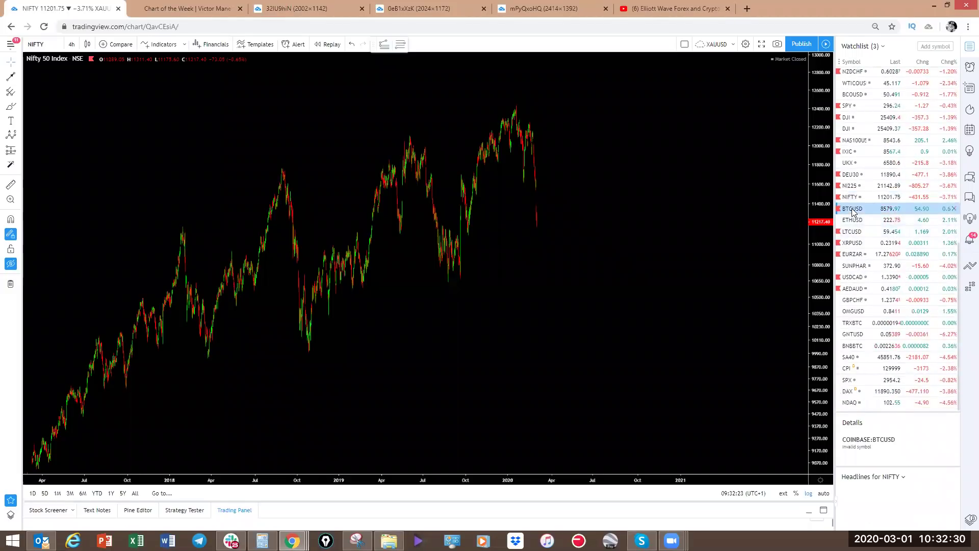
pyautogui.moveTo(814, 150); pyautogui.dragTo(808, 422)
pyautogui.scroll(5, 420, 316)
pyautogui.moveTo(420, 316); pyautogui.dragTo(653, 295)
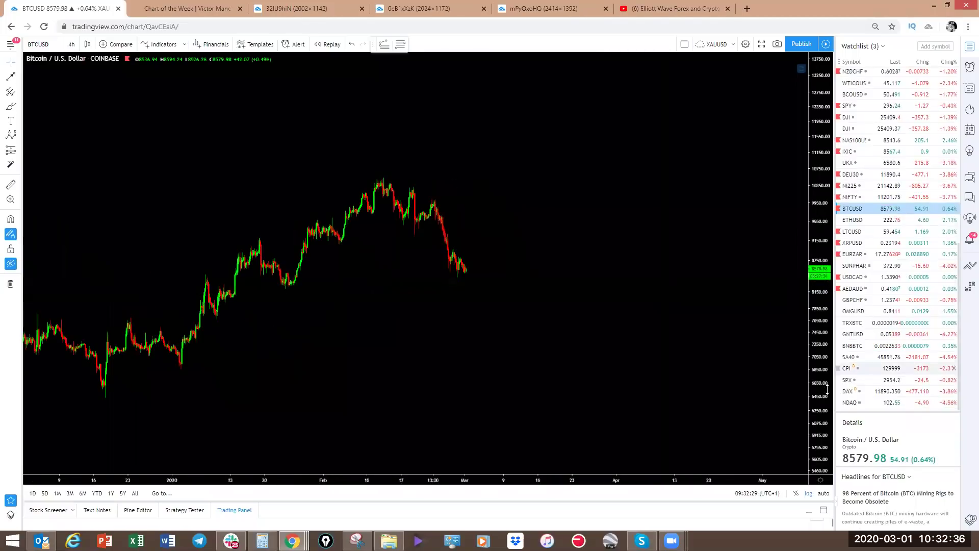
pyautogui.moveTo(827, 389); pyautogui.dragTo(793, 276)
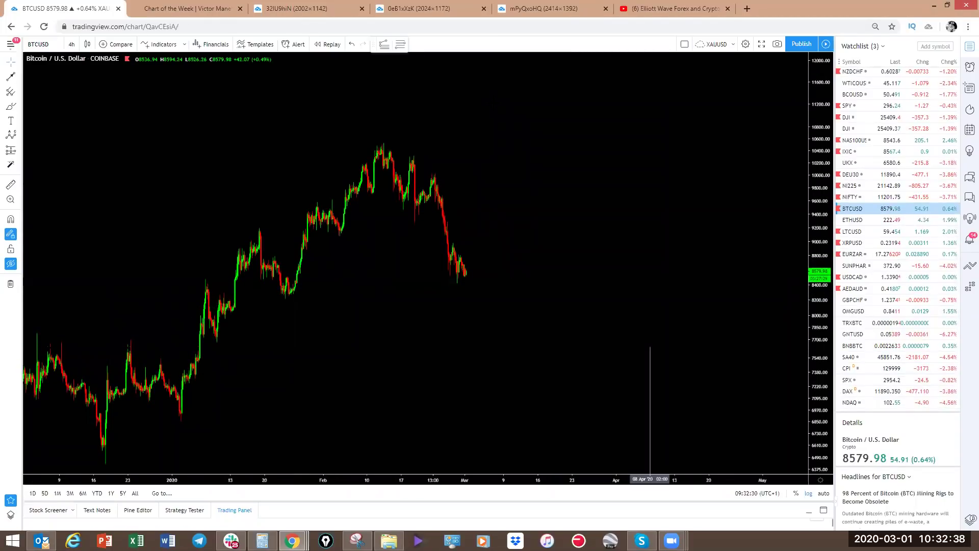
# - Sketch a W-X-Y decline from BTCUSD's February high with a steep rebound and a level line at its projected low, and clear it
pyautogui.moveTo(417, 216); pyautogui.dragTo(447, 179)
pyautogui.moveTo(382, 136)
pyautogui.mouseDown()
pyautogui.moveTo(414, 152)
pyautogui.moveTo(411, 234)
pyautogui.mouseUp()
pyautogui.moveTo(447, 140)
pyautogui.mouseDown()
pyautogui.moveTo(431, 151)
pyautogui.moveTo(458, 269)
pyautogui.moveTo(477, 262)
pyautogui.moveTo(483, 321)
pyautogui.moveTo(493, 326)
pyautogui.moveTo(488, 350)
pyautogui.mouseUp()
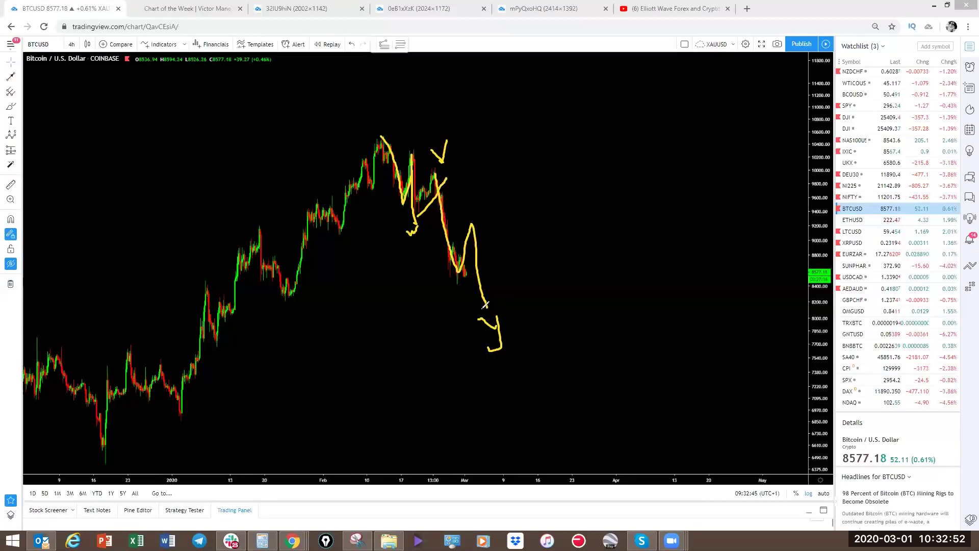
pyautogui.moveTo(468, 266)
pyautogui.mouseDown()
pyautogui.moveTo(474, 226)
pyautogui.moveTo(486, 306)
pyautogui.moveTo(498, 300)
pyautogui.moveTo(532, 165)
pyautogui.moveTo(503, 235)
pyautogui.mouseUp()
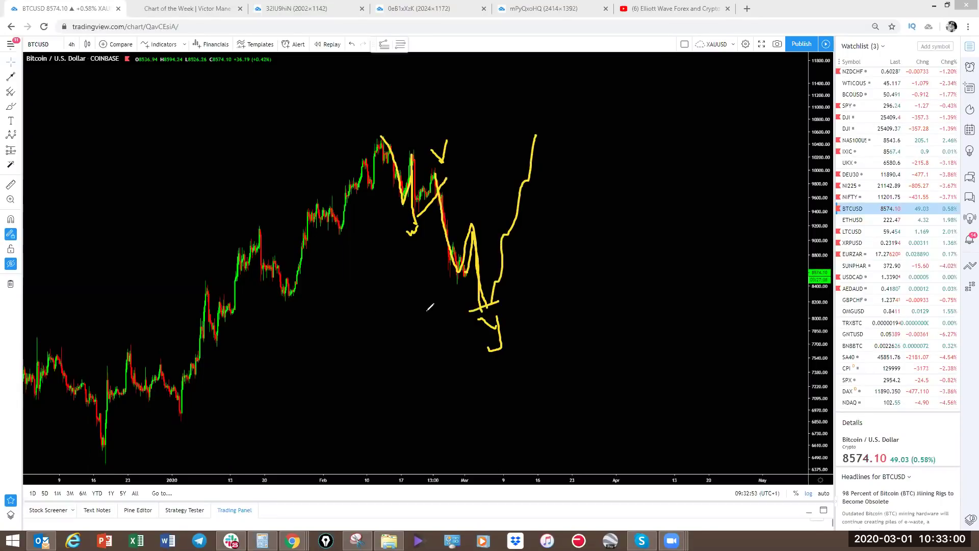
pyautogui.moveTo(502, 311); pyautogui.dragTo(322, 297)
pyautogui.moveTo(230, 294); pyautogui.dragTo(225, 298)
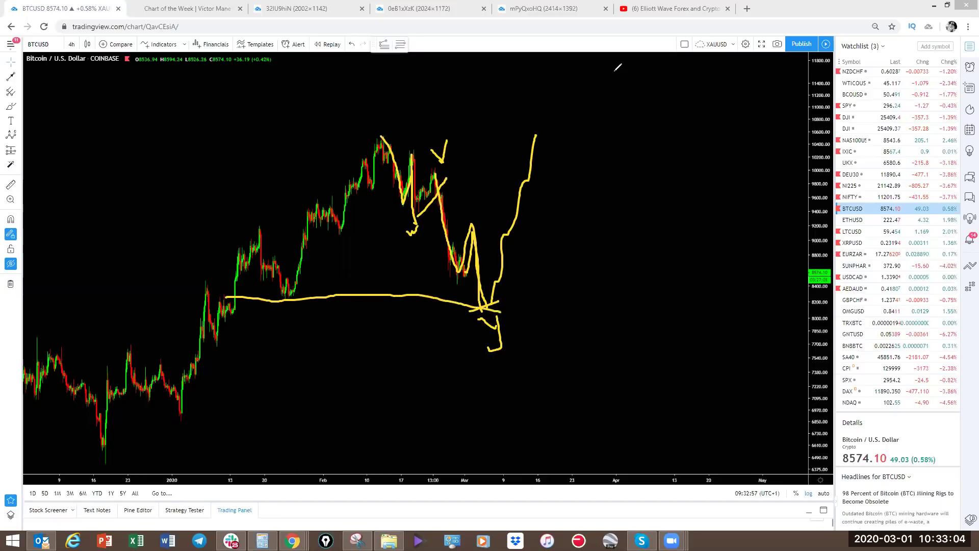
pyautogui.hotkey('ctrl', 'shift', '7')
# - Sketch a small consolidation at BTCUSD's latest low followed by a short drop and a stepped rise, and clear it
pyautogui.moveTo(465, 260)
pyautogui.mouseDown()
pyautogui.moveTo(473, 273)
pyautogui.moveTo(477, 239)
pyautogui.mouseUp()
pyautogui.moveTo(458, 286)
pyautogui.mouseDown()
pyautogui.moveTo(485, 268)
pyautogui.moveTo(495, 280)
pyautogui.moveTo(516, 170)
pyautogui.mouseUp()
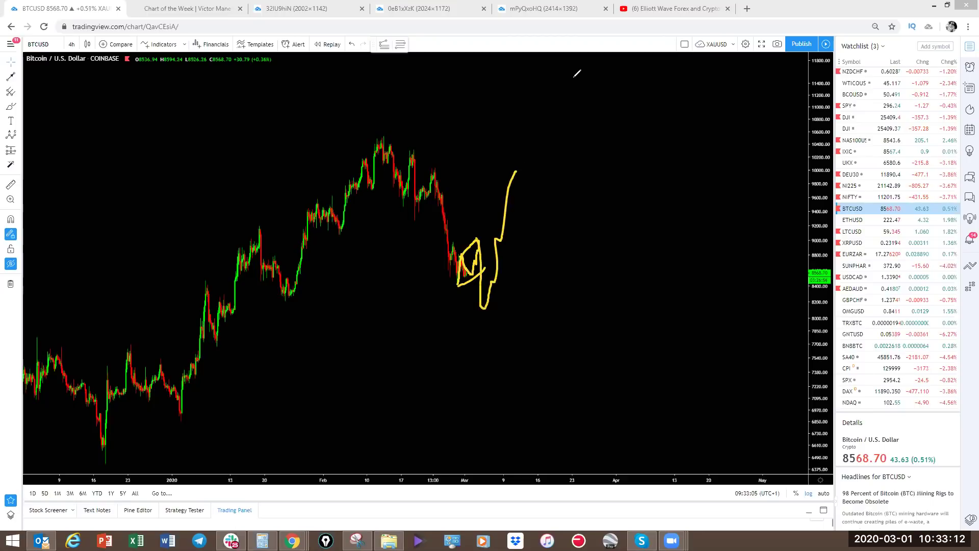
pyautogui.press('e')
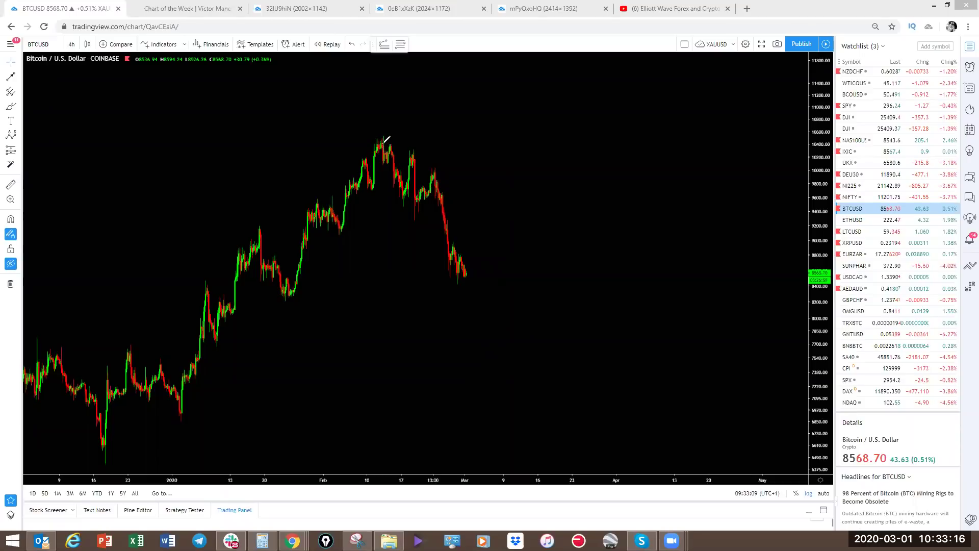
# - Trace BTCUSD's zigzag drop from the February high, and project a bounded, slightly rising flag and a second zigzag drop
pyautogui.moveTo(382, 138)
pyautogui.mouseDown()
pyautogui.moveTo(408, 217)
pyautogui.moveTo(422, 180)
pyautogui.moveTo(474, 276)
pyautogui.moveTo(489, 238)
pyautogui.moveTo(527, 260)
pyautogui.moveTo(549, 218)
pyautogui.mouseUp()
pyautogui.moveTo(547, 264); pyautogui.dragTo(469, 283)
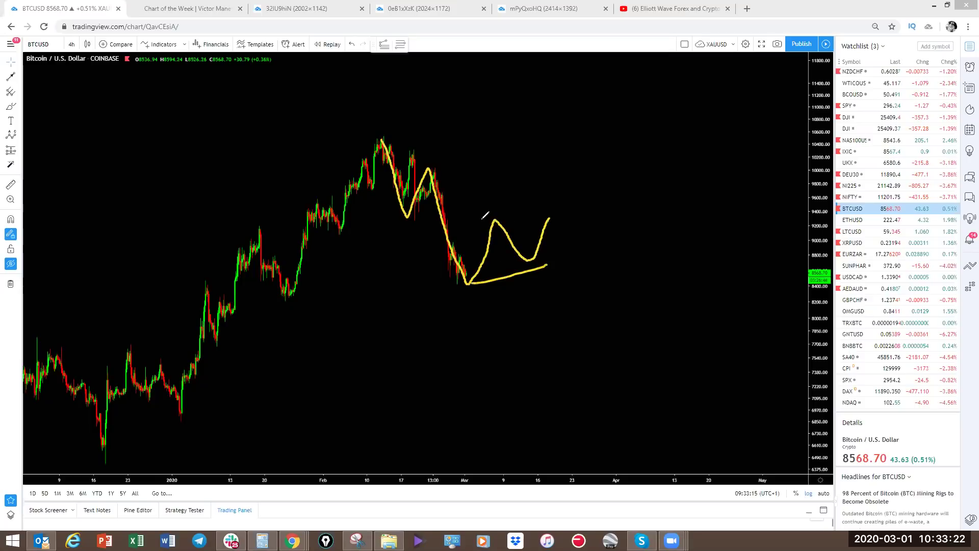
pyautogui.moveTo(485, 223); pyautogui.dragTo(575, 212)
pyautogui.moveTo(555, 217)
pyautogui.mouseDown()
pyautogui.moveTo(586, 275)
pyautogui.moveTo(610, 255)
pyautogui.moveTo(635, 347)
pyautogui.mouseUp()
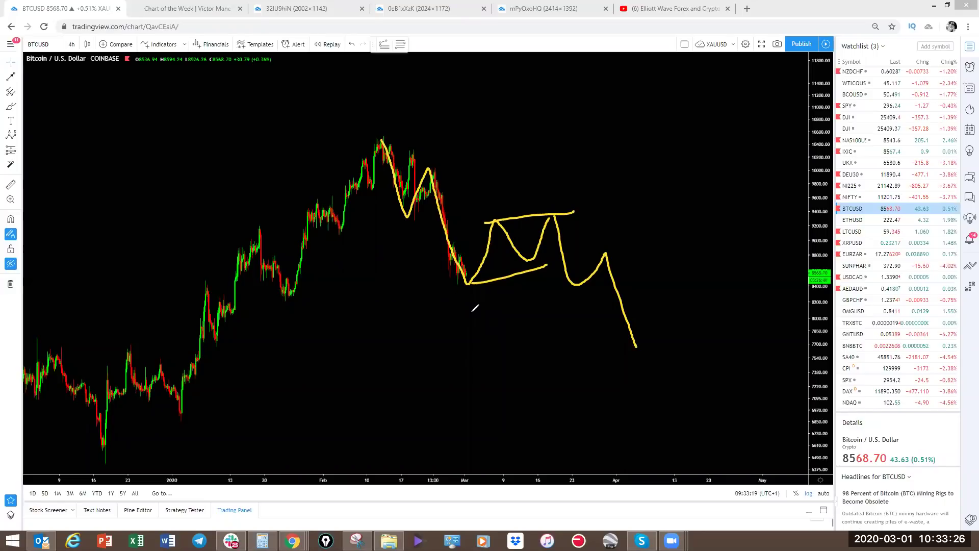
# - Label the BTCUSD projection's turning points W, X and Y, draw a steep rise from Y, and clear the sketches
pyautogui.moveTo(451, 296); pyautogui.dragTo(479, 303)
pyautogui.moveTo(550, 203)
pyautogui.mouseDown()
pyautogui.moveTo(558, 187)
pyautogui.moveTo(574, 220)
pyautogui.mouseUp()
pyautogui.moveTo(629, 356)
pyautogui.mouseDown()
pyautogui.moveTo(644, 364)
pyautogui.moveTo(626, 392)
pyautogui.mouseUp()
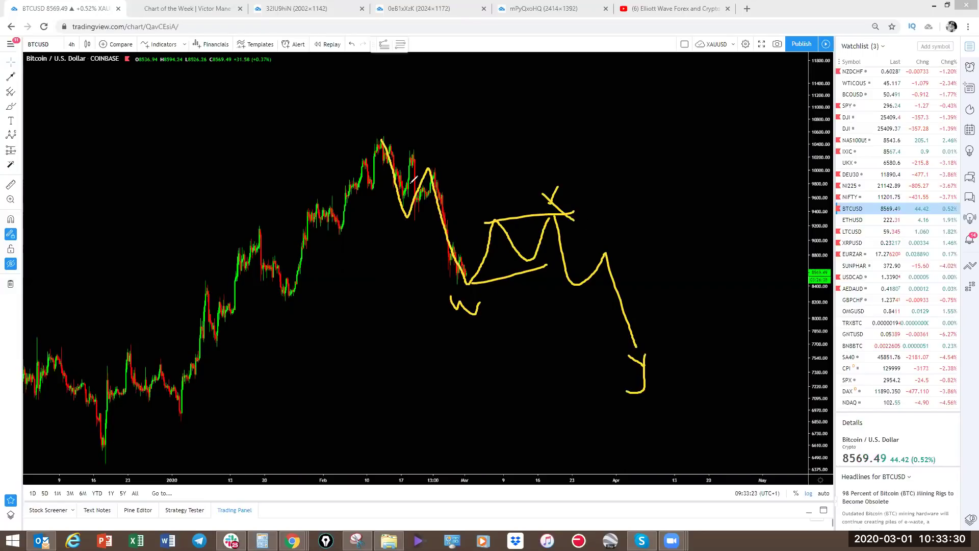
pyautogui.moveTo(636, 347)
pyautogui.mouseDown()
pyautogui.moveTo(685, 226)
pyautogui.moveTo(709, 123)
pyautogui.mouseUp()
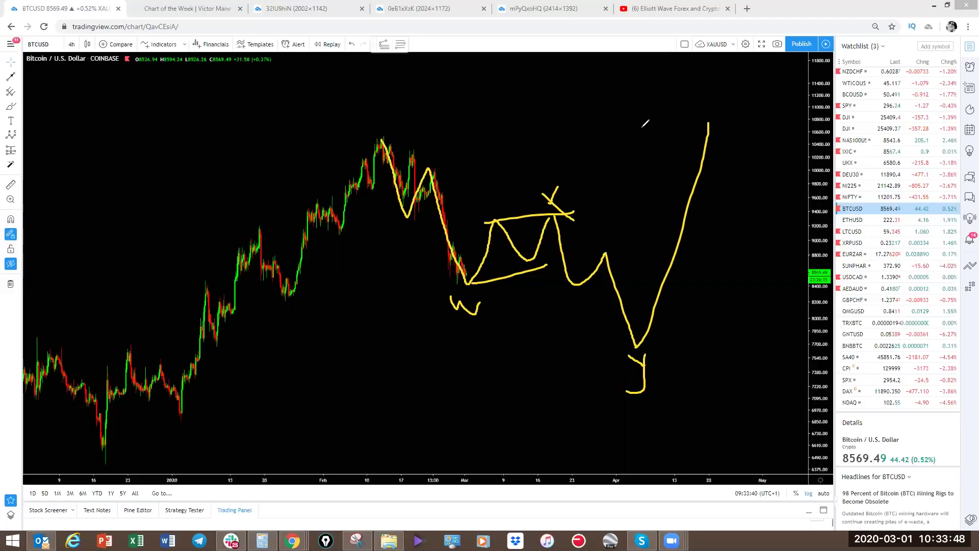
pyautogui.press('Escape')
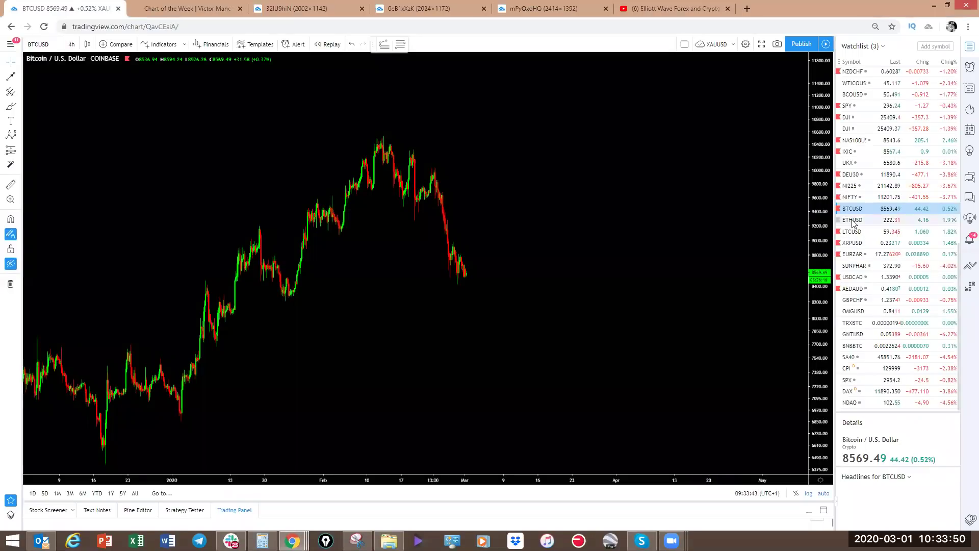
# - Look briefly at ETHUSD, return to BTCUSD, and set its chart to the 1-week interval with a compressed price scale
pyautogui.click(852, 221)
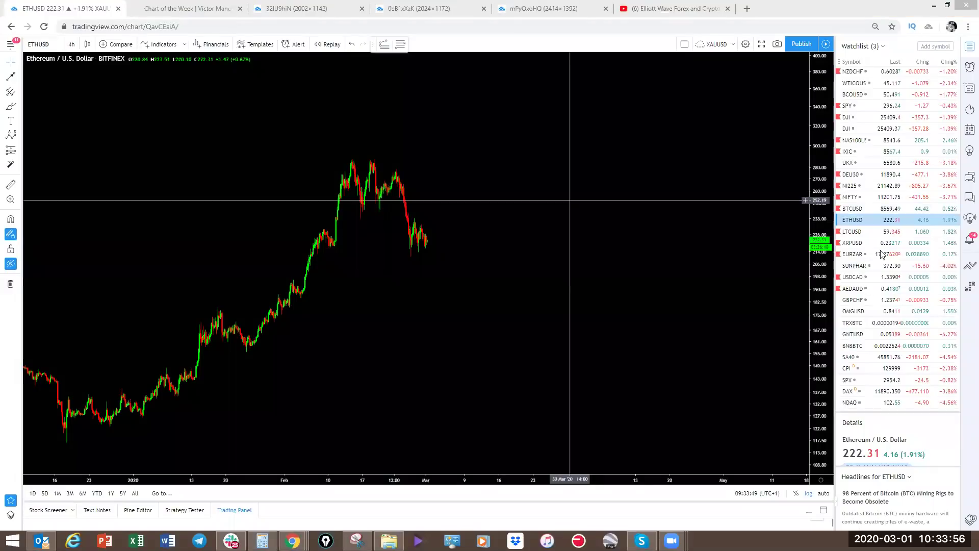
pyautogui.click(839, 210)
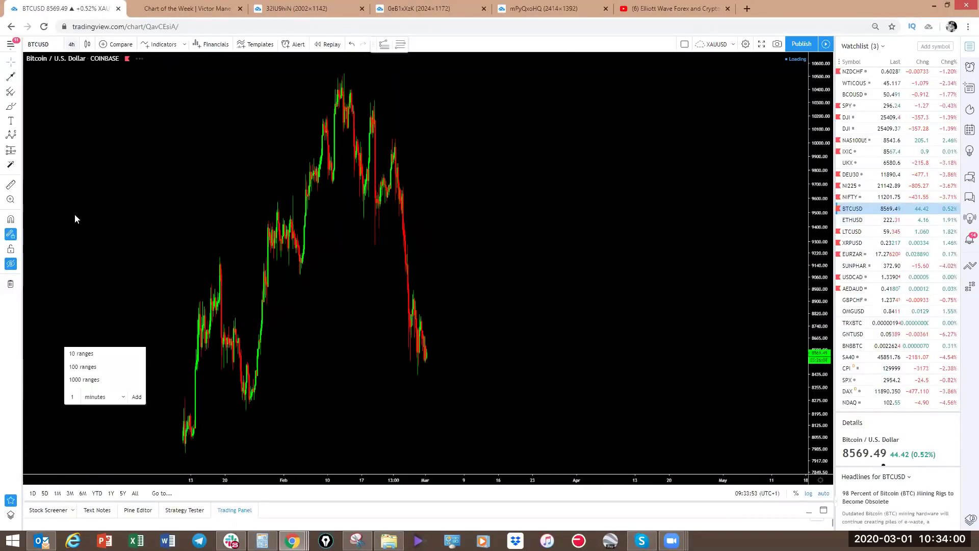
pyautogui.click(87, 299)
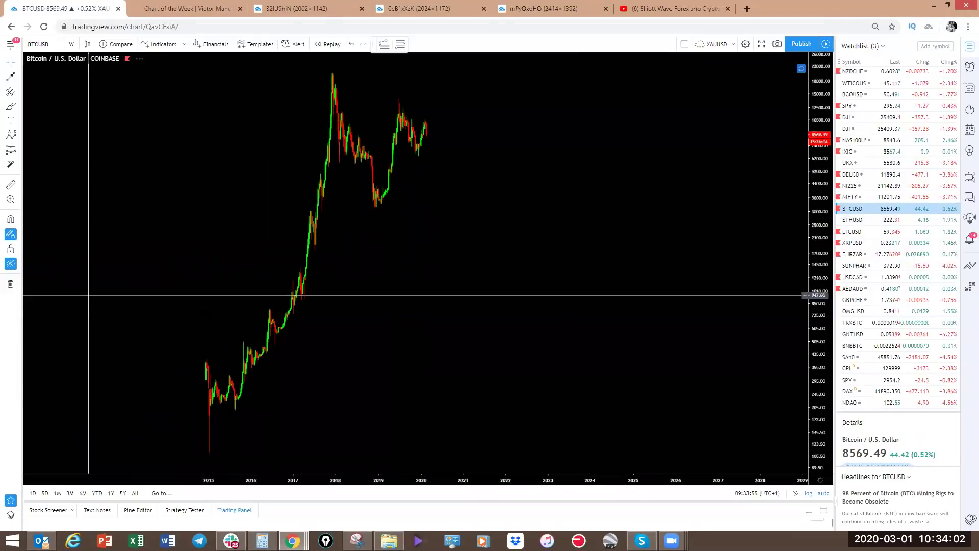
pyautogui.moveTo(817, 188); pyautogui.dragTo(817, 234)
pyautogui.moveTo(530, 285); pyautogui.dragTo(544, 305)
# - Trace BTCUSD's weekly drop and 2019 recovery, sketch a bounded sideways range with a dip and upward breakout, and clear it
pyautogui.moveTo(341, 117)
pyautogui.mouseDown()
pyautogui.moveTo(393, 237)
pyautogui.moveTo(410, 165)
pyautogui.moveTo(428, 165)
pyautogui.moveTo(435, 181)
pyautogui.moveTo(442, 155)
pyautogui.moveTo(448, 172)
pyautogui.moveTo(465, 150)
pyautogui.moveTo(479, 188)
pyautogui.moveTo(482, 162)
pyautogui.mouseUp()
pyautogui.moveTo(494, 98); pyautogui.dragTo(492, 94)
pyautogui.moveTo(411, 142); pyautogui.dragTo(462, 141)
pyautogui.moveTo(435, 186); pyautogui.dragTo(470, 184)
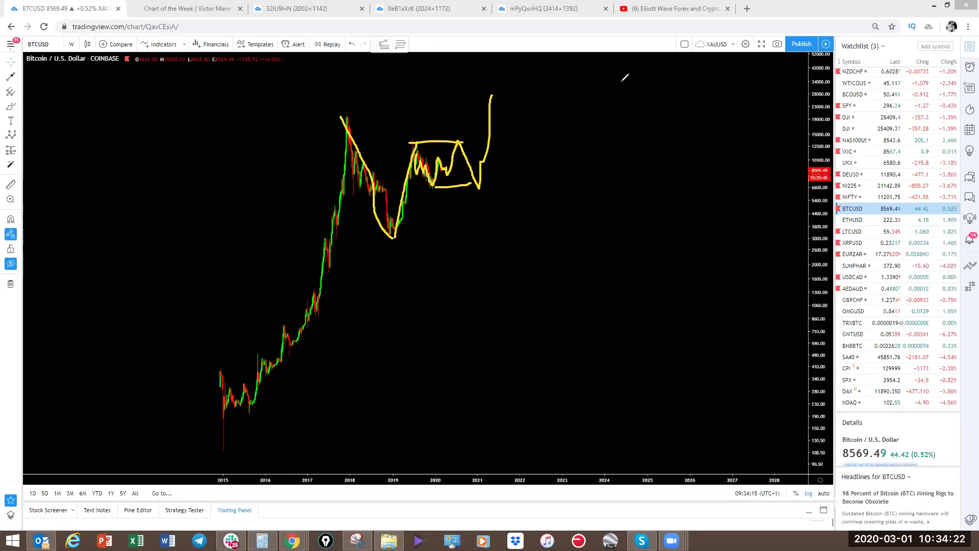
pyautogui.hotkey('ctrl', 'shift', '7')
# - Sketch a narrow sideways range around BTCUSD's latest weekly price, followed by a deeper dip and a steep rise, and clear it
pyautogui.moveTo(442, 171); pyautogui.dragTo(443, 168)
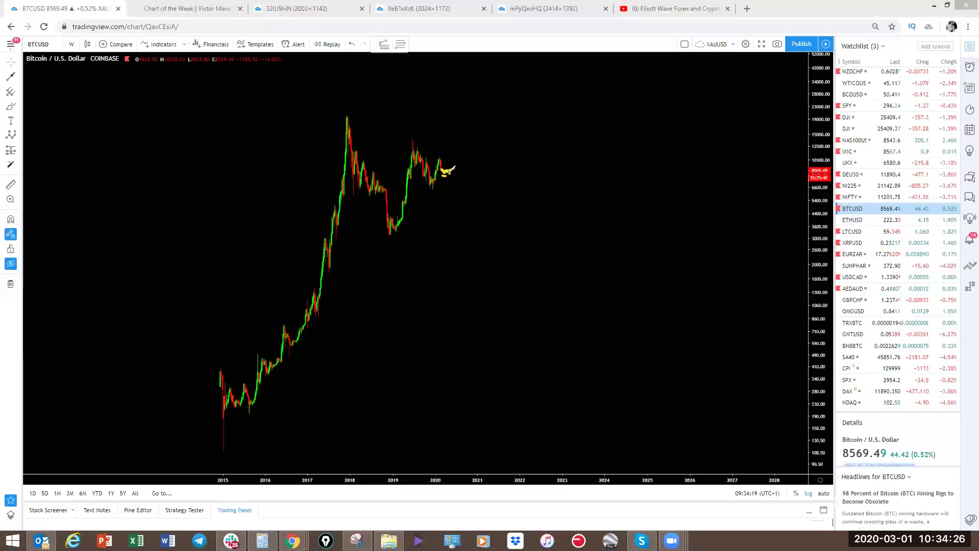
pyautogui.moveTo(454, 169)
pyautogui.mouseDown()
pyautogui.moveTo(458, 191)
pyautogui.moveTo(470, 154)
pyautogui.moveTo(457, 158)
pyautogui.moveTo(472, 156)
pyautogui.moveTo(486, 199)
pyautogui.moveTo(505, 123)
pyautogui.mouseUp()
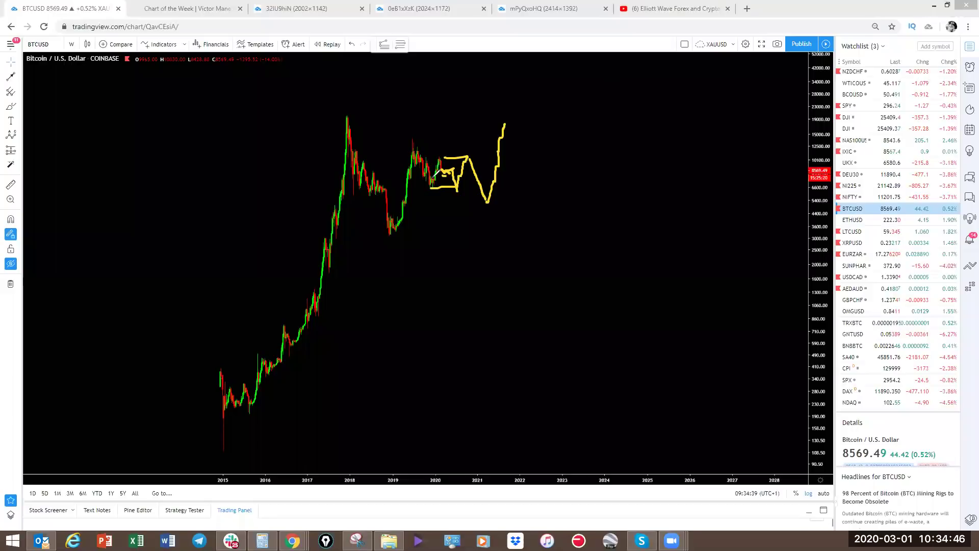
pyautogui.hotkey('ctrl', 'shift', '7')
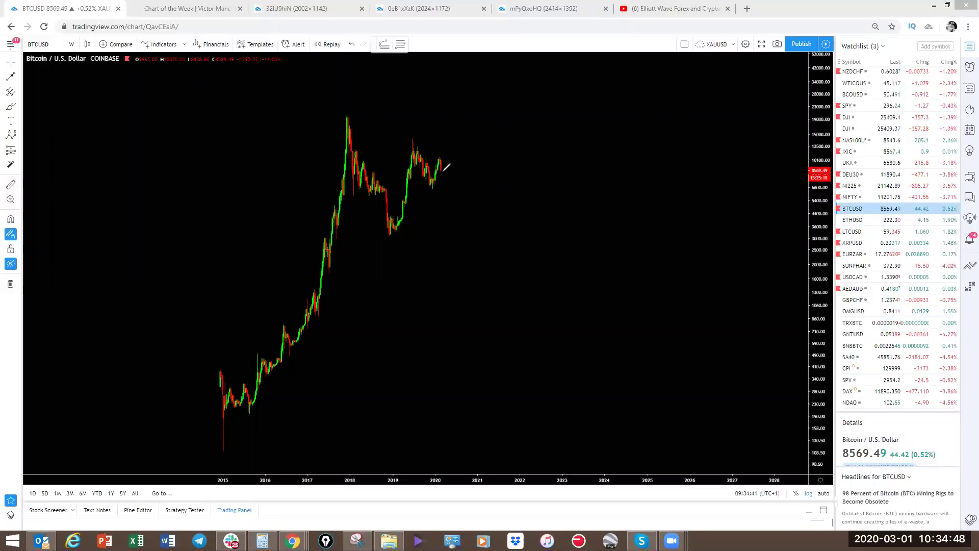
# - Mark a tiny sideways flag with a short drop beside BTCUSD's latest weekly price, and remove it
pyautogui.moveTo(442, 171); pyautogui.dragTo(444, 175)
pyautogui.moveTo(447, 170); pyautogui.dragTo(450, 181)
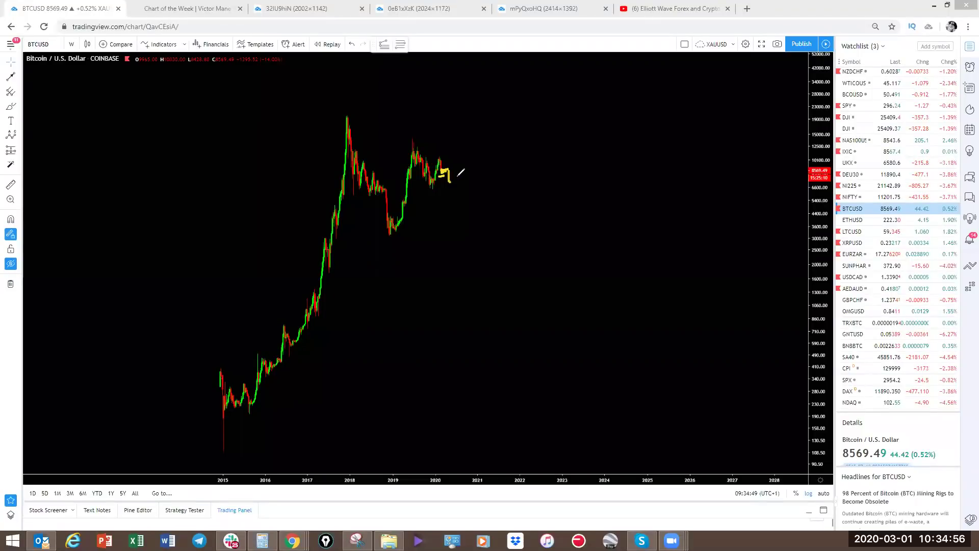
pyautogui.press('Escape')
# - Open the ETHUSD weekly chart, trace its early 2020 rise, sketch a continuation from the high, and clear the strokes
pyautogui.click(856, 221)
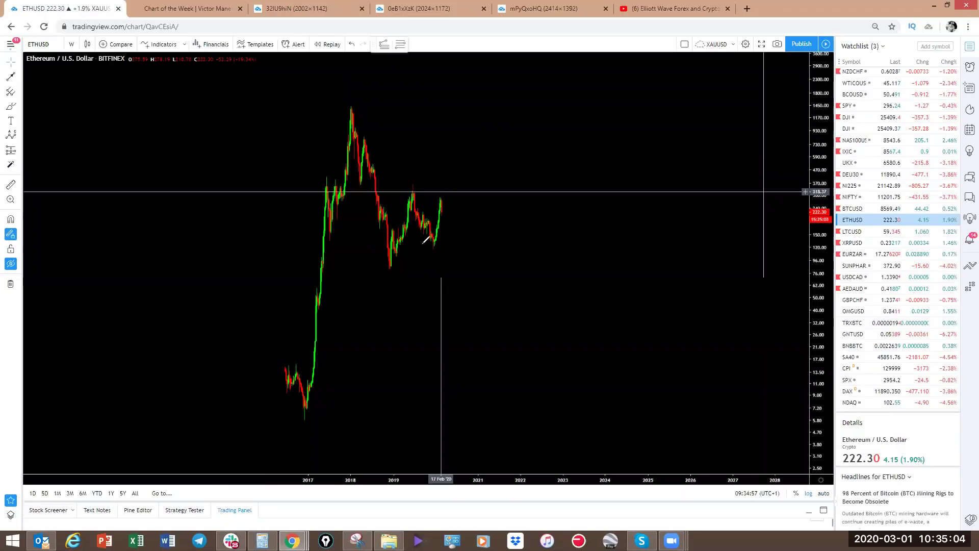
pyautogui.moveTo(435, 250); pyautogui.dragTo(442, 198)
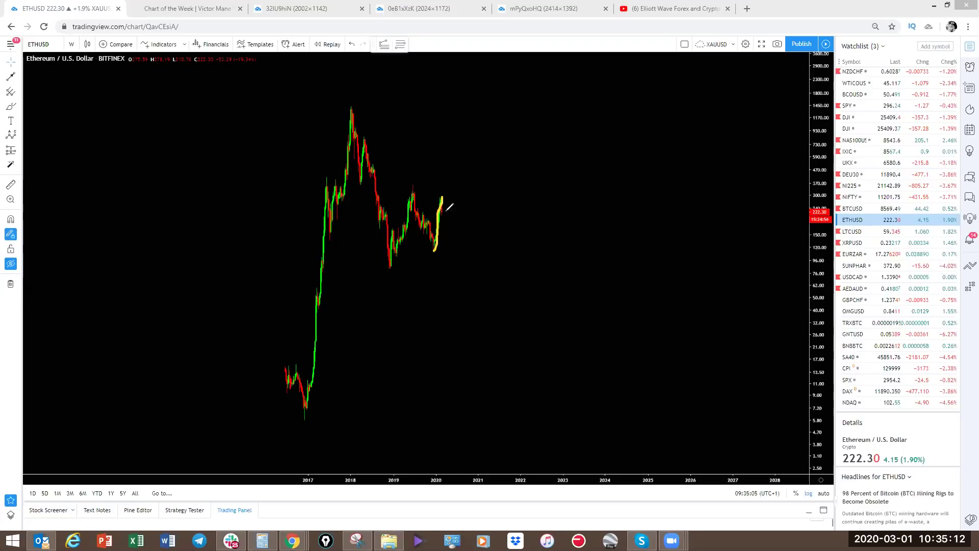
pyautogui.moveTo(441, 199)
pyautogui.mouseDown()
pyautogui.moveTo(460, 206)
pyautogui.moveTo(462, 187)
pyautogui.mouseUp()
pyautogui.hotkey('ctrl', 'z')
# - Sketch a steep drop from ETHUSD's 2020 high, replace it with a sideways box that breaks upward, and clear the chart
pyautogui.moveTo(443, 195); pyautogui.dragTo(455, 247)
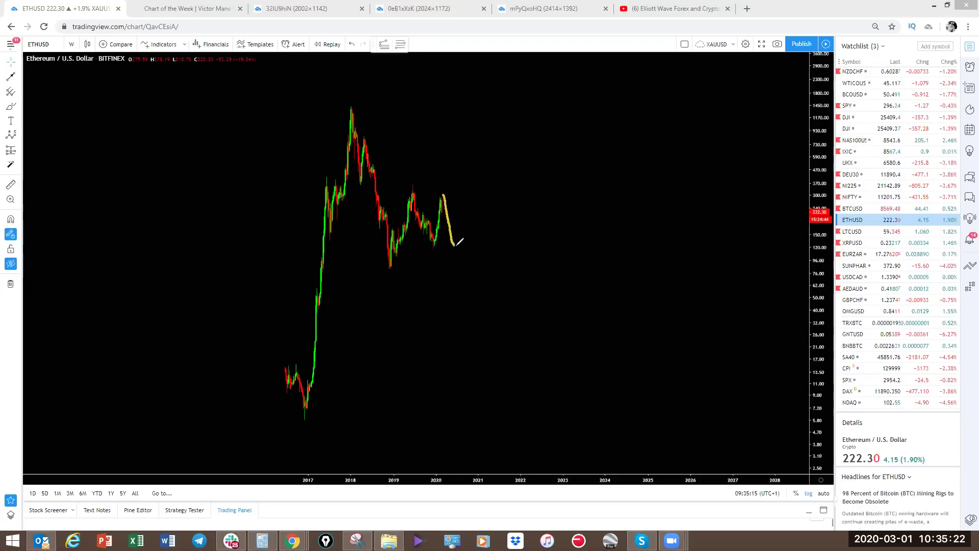
pyautogui.hotkey('ctrl', 'z')
pyautogui.moveTo(441, 199)
pyautogui.mouseDown()
pyautogui.moveTo(463, 199)
pyautogui.moveTo(461, 214)
pyautogui.moveTo(465, 189)
pyautogui.mouseUp()
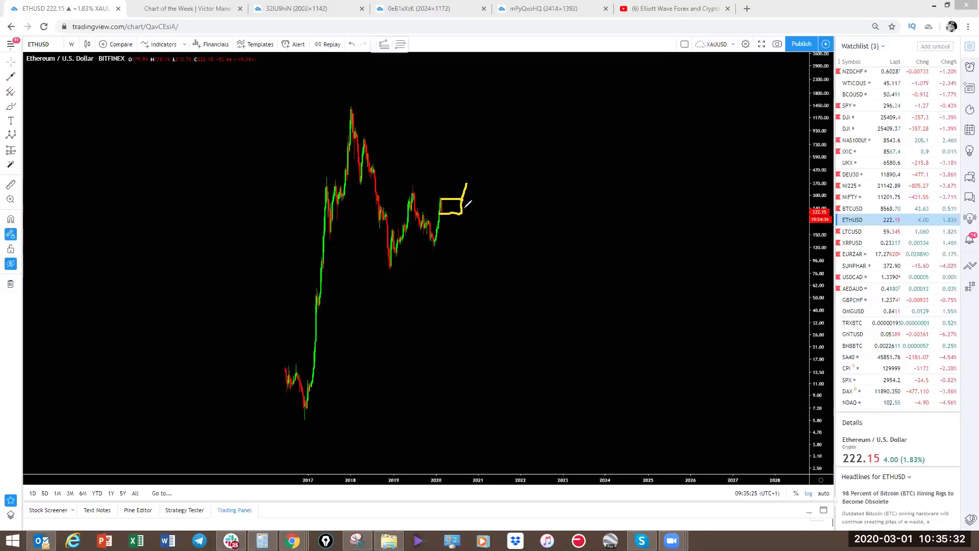
pyautogui.press('Escape')
# - Set the ETHUSD chart to the 4-hour interval and fit its price scale automatically
pyautogui.click(71, 44)
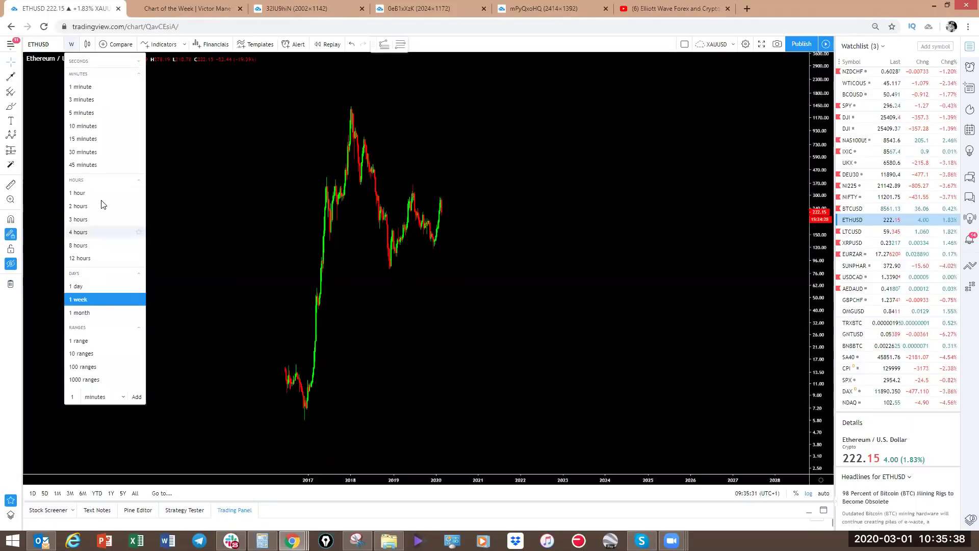
pyautogui.click(90, 236)
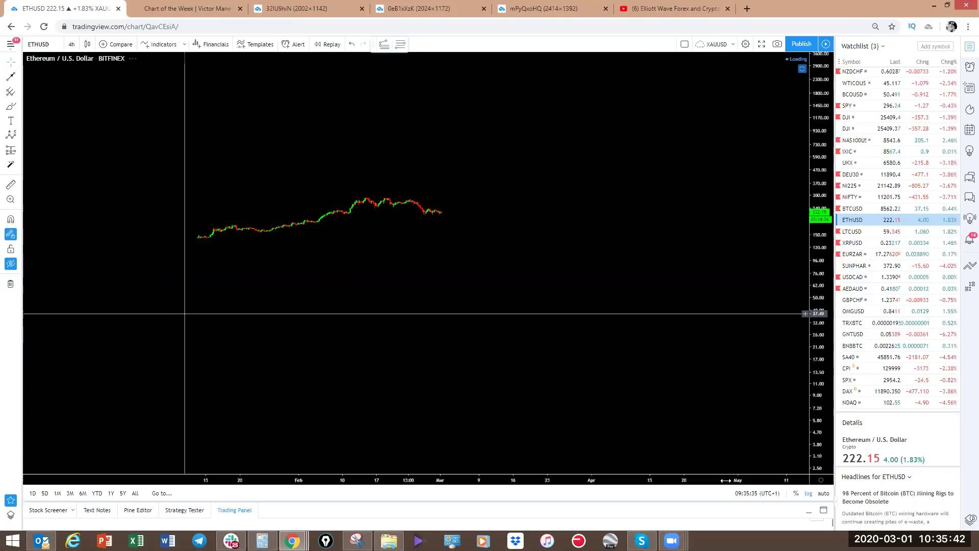
pyautogui.click(822, 493)
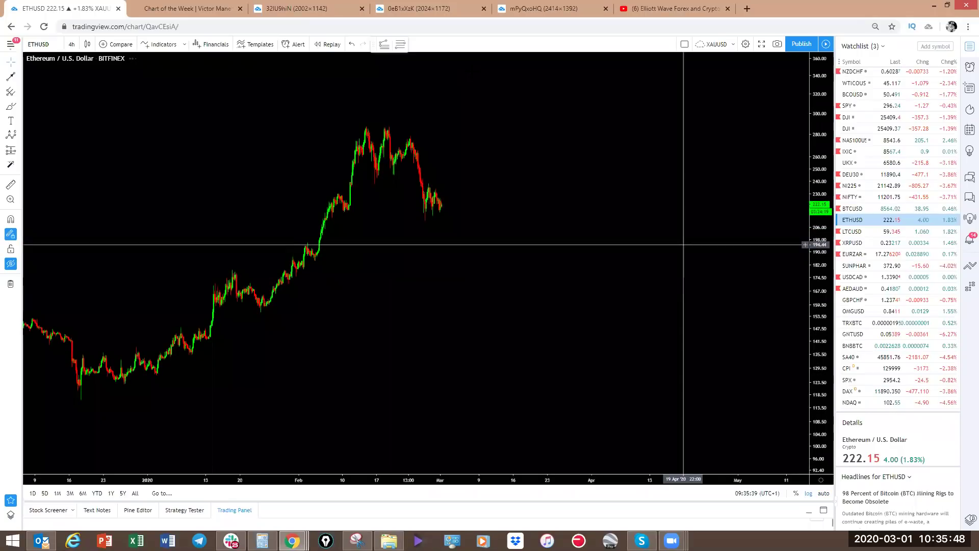
# - Trace ETHUSD's zigzag decline from the February high, redo the projection, and extend it with a rising zigzag from the latest low
pyautogui.moveTo(384, 151)
pyautogui.mouseDown()
pyautogui.moveTo(393, 173)
pyautogui.moveTo(417, 142)
pyautogui.moveTo(439, 178)
pyautogui.mouseUp()
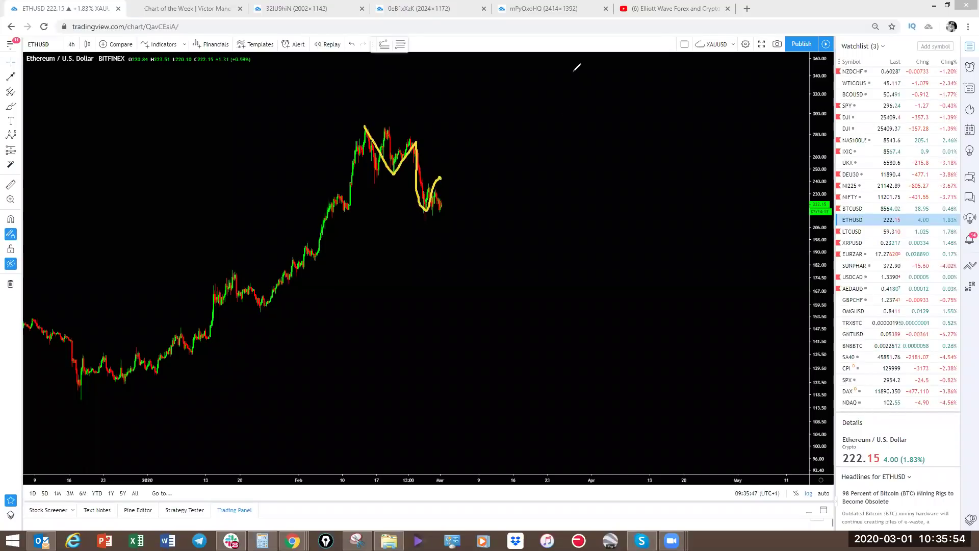
pyautogui.hotkey('ctrl', 'z')
pyautogui.moveTo(363, 125)
pyautogui.mouseDown()
pyautogui.moveTo(407, 148)
pyautogui.moveTo(432, 223)
pyautogui.moveTo(449, 178)
pyautogui.moveTo(452, 226)
pyautogui.moveTo(494, 131)
pyautogui.mouseUp()
pyautogui.hotkey('ctrl', 'z')
pyautogui.moveTo(452, 229)
pyautogui.mouseDown()
pyautogui.moveTo(484, 179)
pyautogui.moveTo(517, 191)
pyautogui.moveTo(531, 151)
pyautogui.mouseUp()
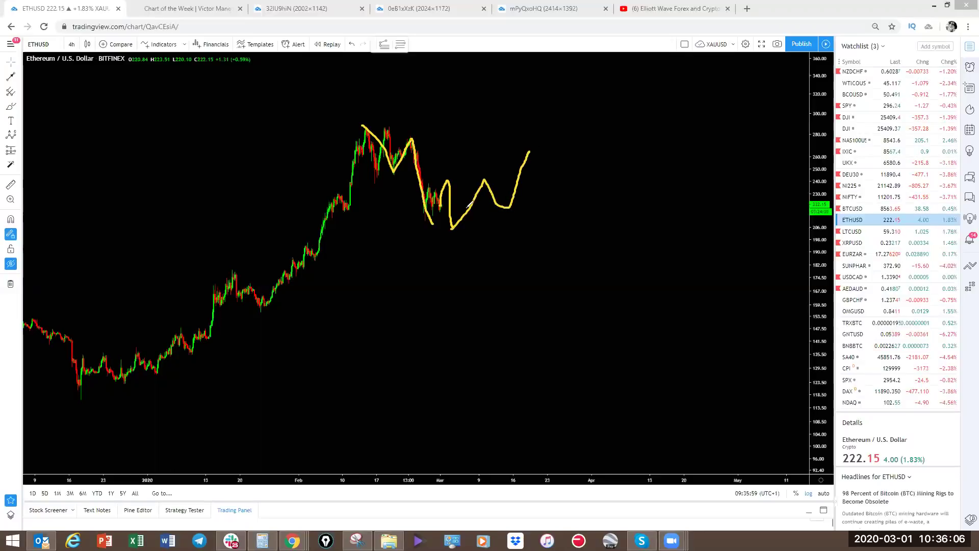
# - Label ETHUSD's turning points W, X and Y, draw the second decline and a steep rise from Y, and clear the sketches
pyautogui.moveTo(429, 243); pyautogui.dragTo(449, 245)
pyautogui.moveTo(532, 122)
pyautogui.mouseDown()
pyautogui.moveTo(533, 211)
pyautogui.moveTo(606, 274)
pyautogui.mouseUp()
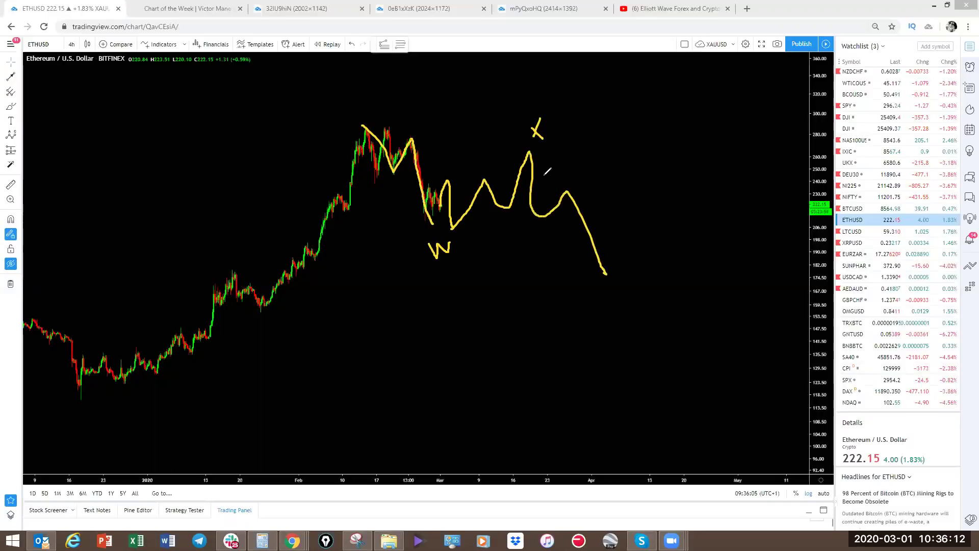
pyautogui.click(611, 274)
pyautogui.moveTo(611, 275); pyautogui.dragTo(675, 61)
pyautogui.moveTo(597, 292)
pyautogui.mouseDown()
pyautogui.moveTo(603, 300)
pyautogui.moveTo(586, 315)
pyautogui.mouseUp()
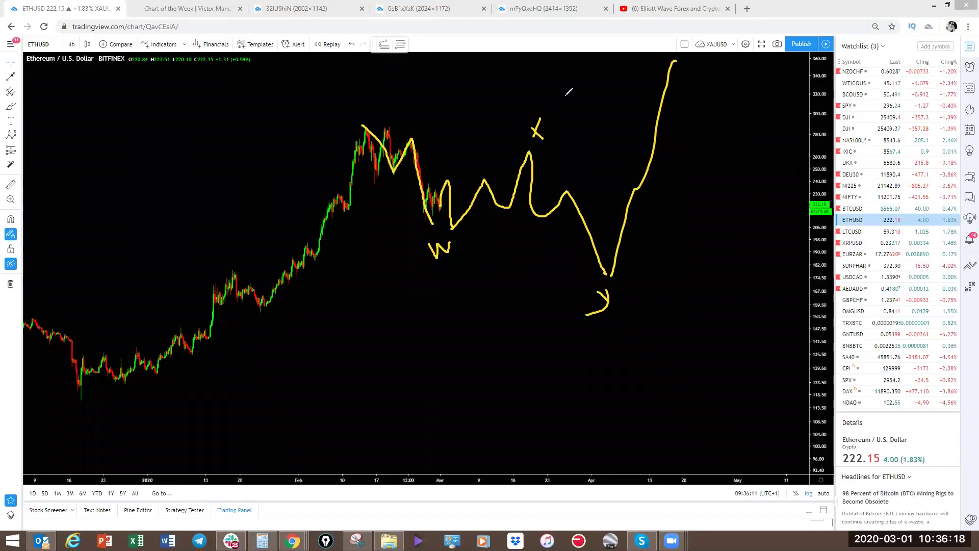
pyautogui.hotkey('ctrl', 'shift', '7')
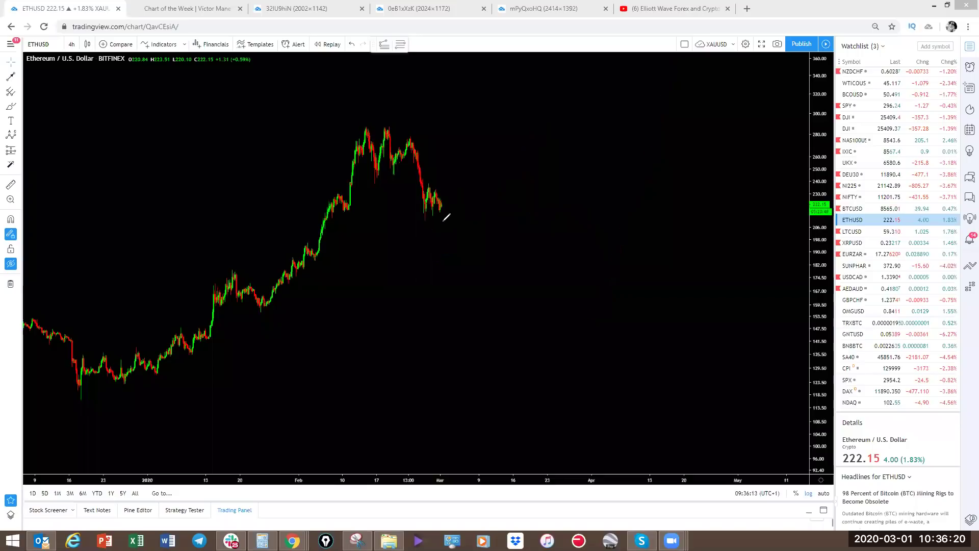
# - Sketch a sideways box at ETHUSD's latest low, a drop below it, a rising wedge and a second zigzag decline
pyautogui.moveTo(422, 219)
pyautogui.mouseDown()
pyautogui.moveTo(456, 218)
pyautogui.moveTo(434, 182)
pyautogui.moveTo(453, 178)
pyautogui.moveTo(482, 246)
pyautogui.moveTo(503, 200)
pyautogui.moveTo(561, 162)
pyautogui.mouseUp()
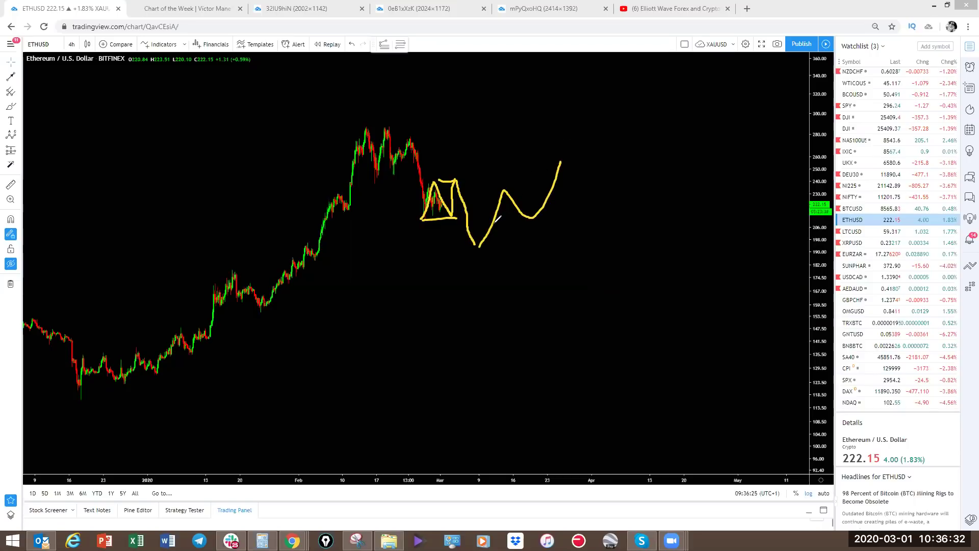
pyautogui.moveTo(481, 244); pyautogui.dragTo(576, 186)
pyautogui.moveTo(504, 190)
pyautogui.mouseDown()
pyautogui.moveTo(562, 155)
pyautogui.moveTo(648, 280)
pyautogui.mouseUp()
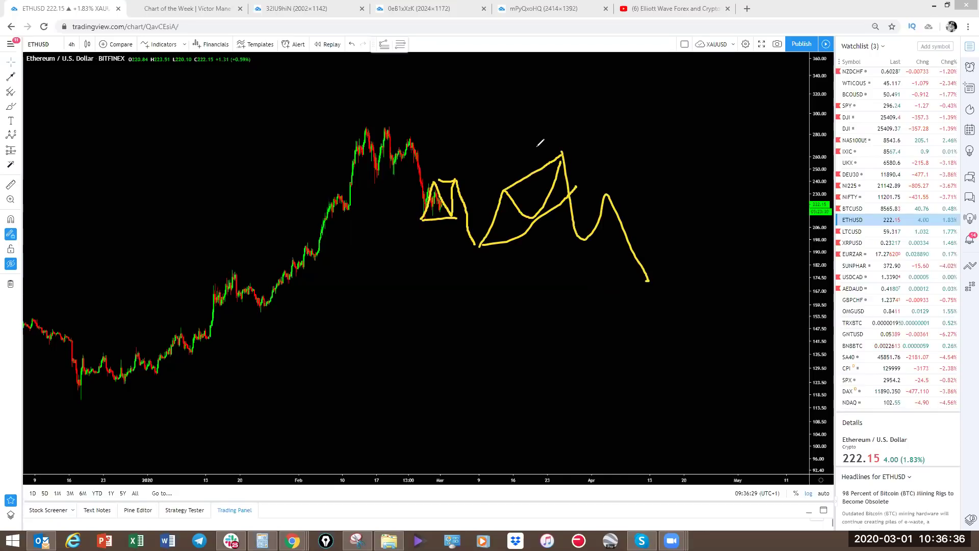
# - Label the projected ETHUSD turning points W, X and Y, and clear the sketches from the chart
pyautogui.moveTo(568, 125)
pyautogui.mouseDown()
pyautogui.moveTo(565, 140)
pyautogui.moveTo(576, 145)
pyautogui.mouseUp()
pyautogui.moveTo(632, 290); pyautogui.dragTo(648, 301)
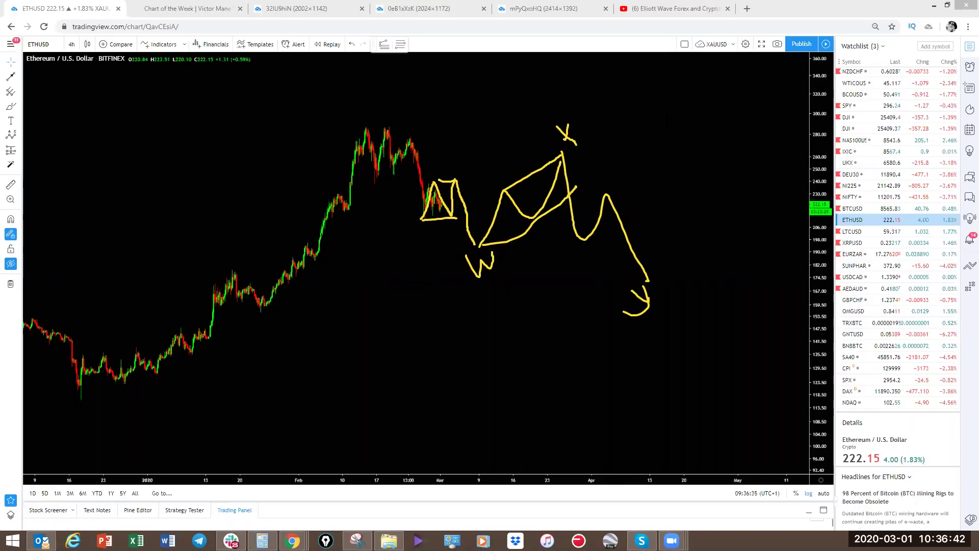
pyautogui.hotkey('ctrl', 'shift', '2')
pyautogui.hotkey('ctrl', 'shift', '7')
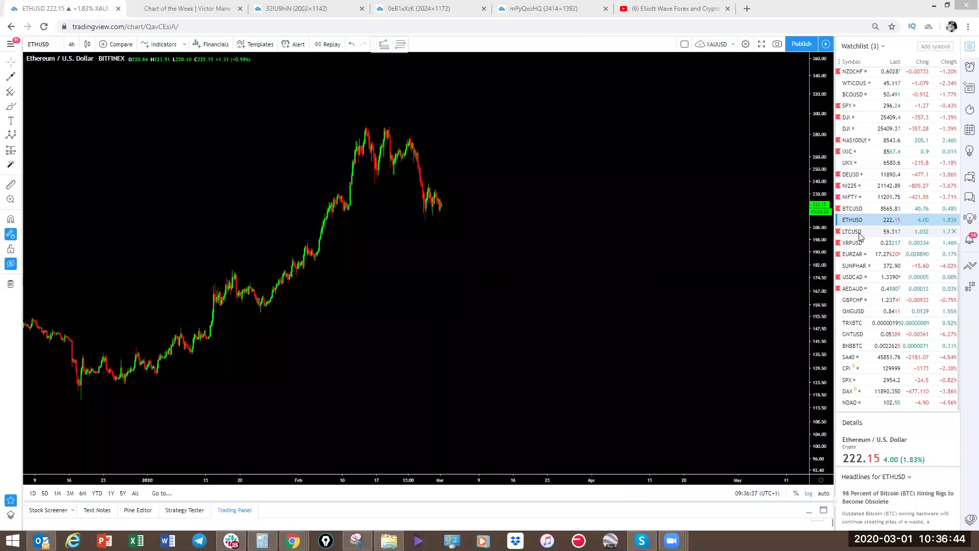
# - Open the LTCUSD chart and trace its decline from the February high, labelling the first turning points A and B
pyautogui.click(859, 233)
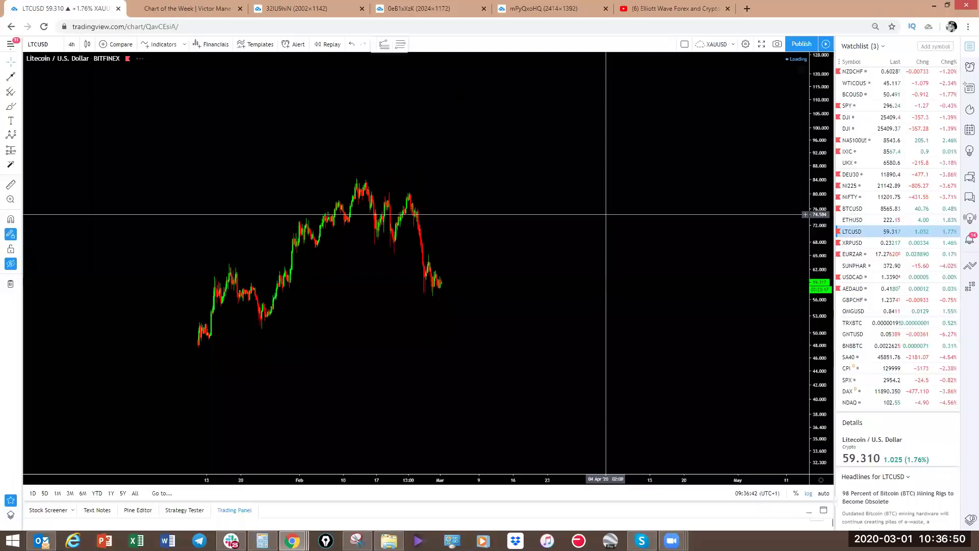
pyautogui.moveTo(355, 172)
pyautogui.mouseDown()
pyautogui.moveTo(372, 199)
pyautogui.moveTo(377, 264)
pyautogui.moveTo(399, 249)
pyautogui.mouseUp()
pyautogui.moveTo(385, 195)
pyautogui.mouseDown()
pyautogui.moveTo(425, 184)
pyautogui.moveTo(416, 190)
pyautogui.moveTo(422, 228)
pyautogui.moveTo(447, 298)
pyautogui.mouseUp()
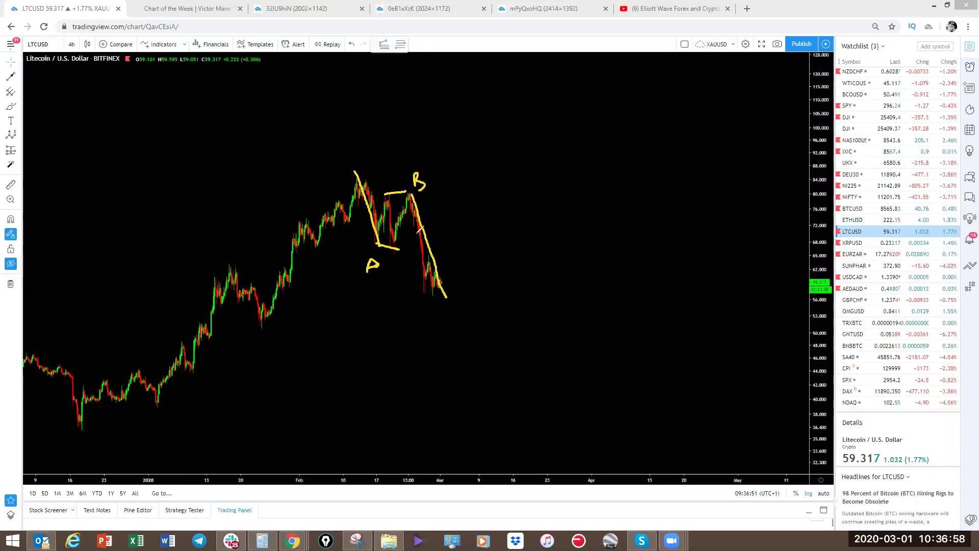
# - Complete LTCUSD's decline with a narrowing wedge ending at wave C, and sketch a steep rise from that low
pyautogui.moveTo(428, 263); pyautogui.dragTo(483, 327)
pyautogui.moveTo(427, 291); pyautogui.dragTo(464, 303)
pyautogui.moveTo(430, 262); pyautogui.dragTo(442, 270)
pyautogui.moveTo(457, 305); pyautogui.dragTo(484, 120)
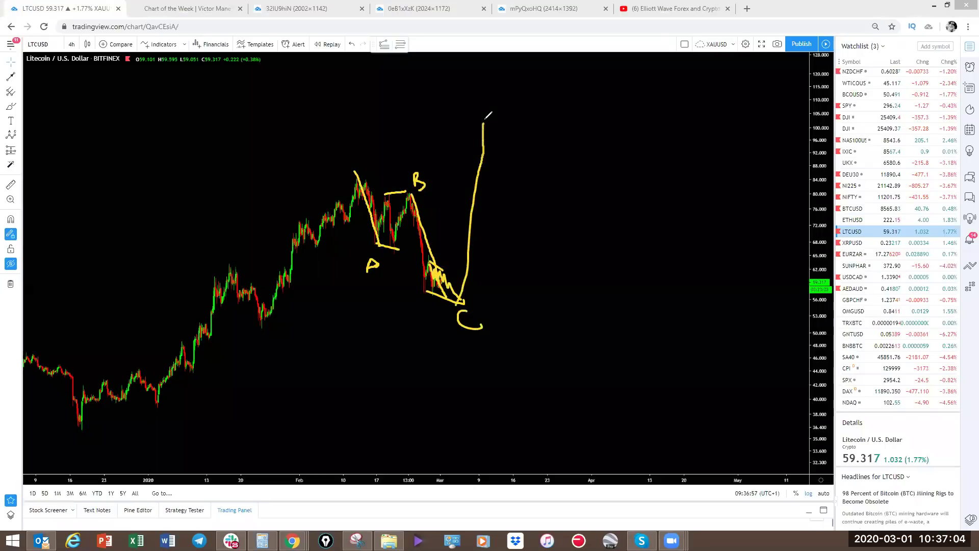
# - Replace LTCUSD's steep rise with a zigzag advance labelled A, B and C, followed by a zigzag decline to a new low
pyautogui.hotkey('ctrl', 'z')
pyautogui.moveTo(463, 302)
pyautogui.mouseDown()
pyautogui.moveTo(501, 235)
pyautogui.moveTo(551, 202)
pyautogui.mouseUp()
pyautogui.moveTo(494, 224); pyautogui.dragTo(509, 220)
pyautogui.moveTo(526, 271); pyautogui.dragTo(536, 285)
pyautogui.moveTo(555, 168); pyautogui.dragTo(558, 181)
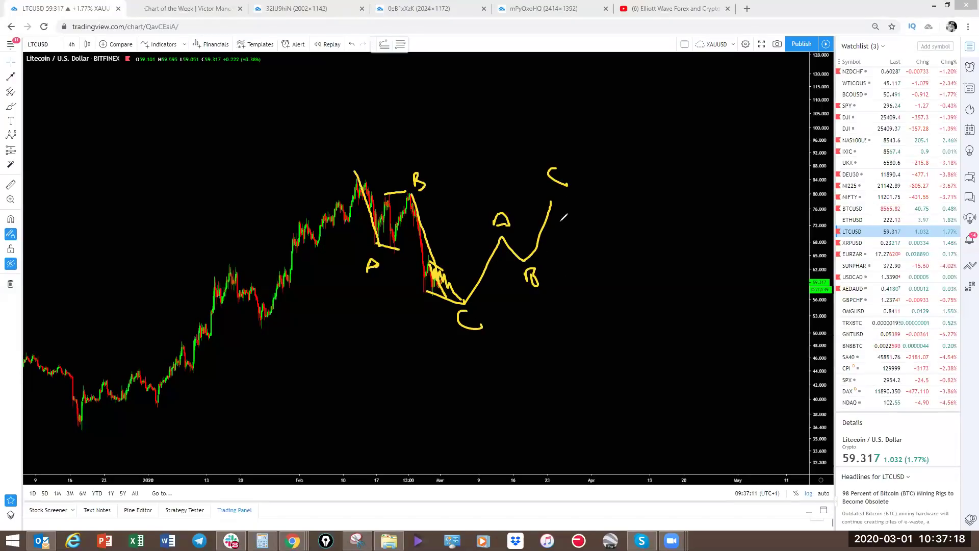
pyautogui.moveTo(551, 203)
pyautogui.mouseDown()
pyautogui.moveTo(585, 241)
pyautogui.moveTo(624, 335)
pyautogui.mouseUp()
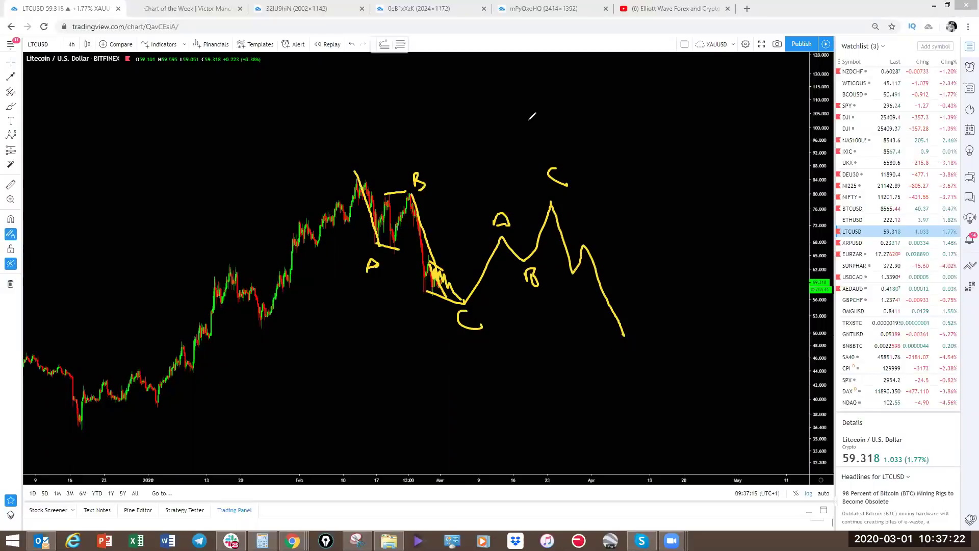
# - Label LTCUSD's larger swings W, X and Y in red, and show the chart's hidden drawings
pyautogui.moveTo(446, 347)
pyautogui.mouseDown()
pyautogui.moveTo(476, 370)
pyautogui.moveTo(483, 357)
pyautogui.mouseUp()
pyautogui.moveTo(578, 114); pyautogui.dragTo(555, 150)
pyautogui.moveTo(550, 135); pyautogui.dragTo(580, 163)
pyautogui.moveTo(617, 349)
pyautogui.mouseDown()
pyautogui.moveTo(638, 363)
pyautogui.moveTo(628, 380)
pyautogui.moveTo(611, 381)
pyautogui.mouseUp()
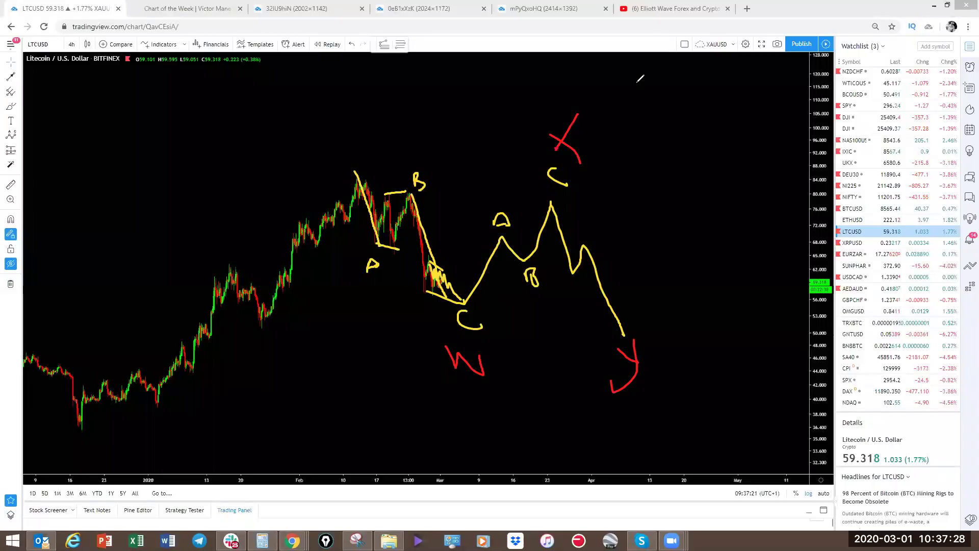
pyautogui.click(11, 263)
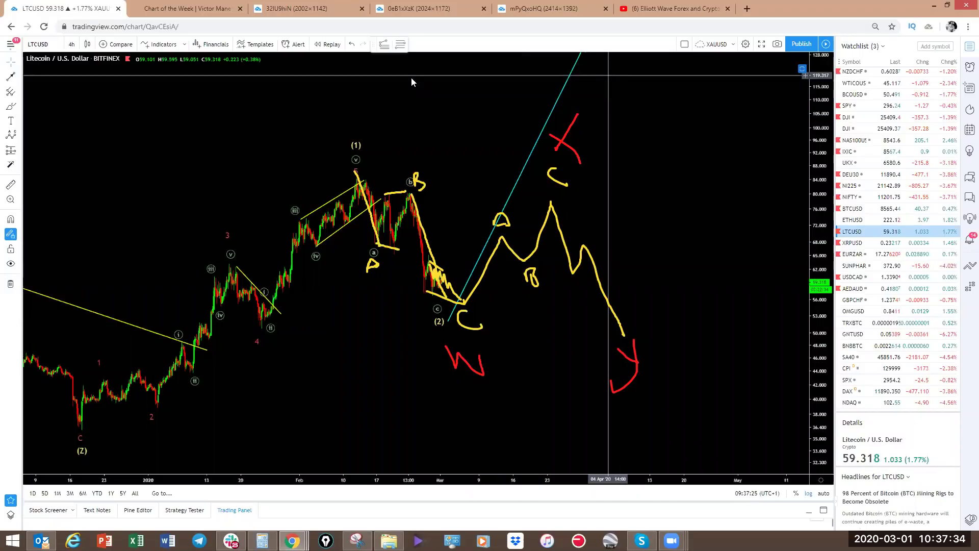
# - Trace LTCUSD's advance to (1), its a-b-c decline and a zigzag rise that falls back, and move the latest (2) label slightly lower
pyautogui.moveTo(80, 449)
pyautogui.mouseDown()
pyautogui.moveTo(356, 205)
pyautogui.moveTo(375, 243)
pyautogui.moveTo(420, 180)
pyautogui.moveTo(439, 304)
pyautogui.mouseUp()
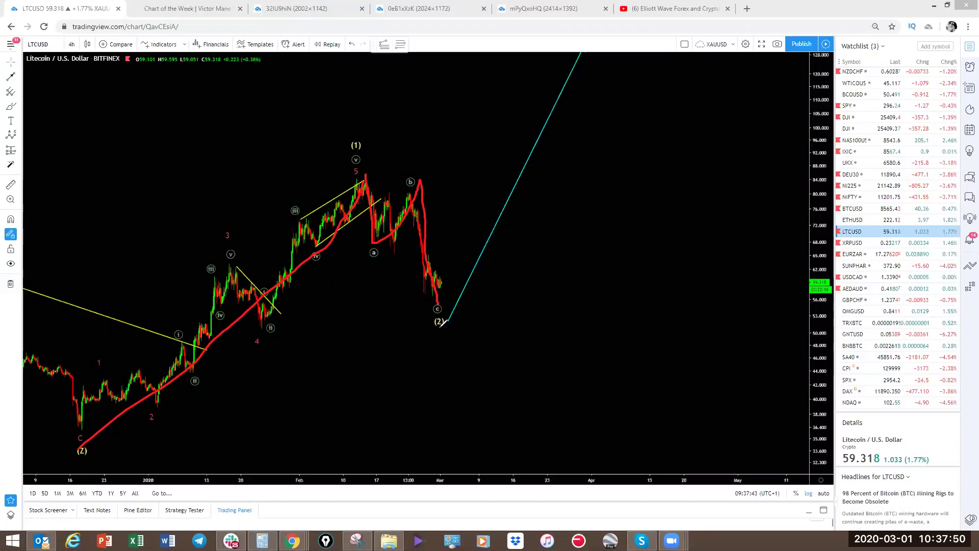
pyautogui.moveTo(440, 293)
pyautogui.mouseDown()
pyautogui.moveTo(470, 227)
pyautogui.moveTo(517, 176)
pyautogui.moveTo(556, 282)
pyautogui.mouseUp()
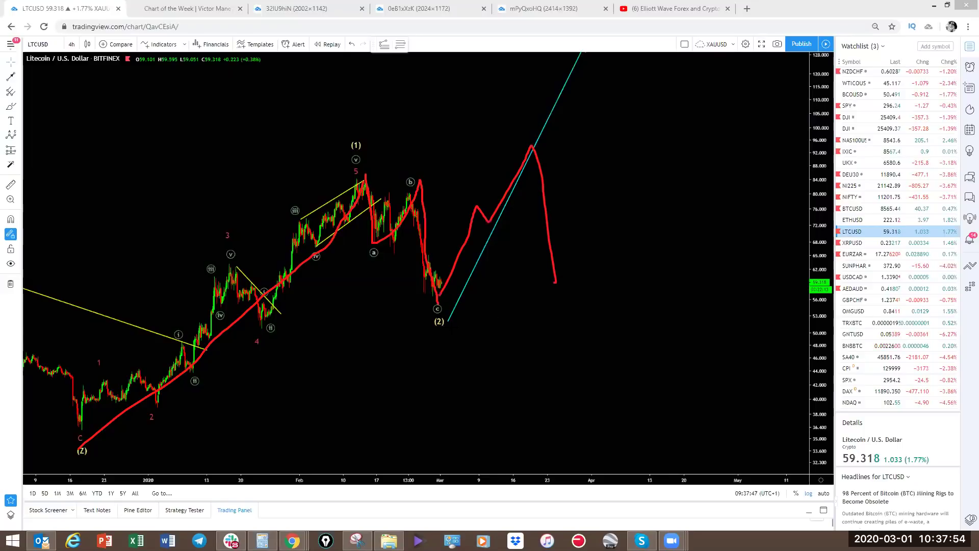
pyautogui.click(439, 322)
pyautogui.moveTo(439, 321)
pyautogui.mouseDown()
pyautogui.moveTo(569, 304)
pyautogui.moveTo(460, 325)
pyautogui.moveTo(440, 318)
pyautogui.mouseUp()
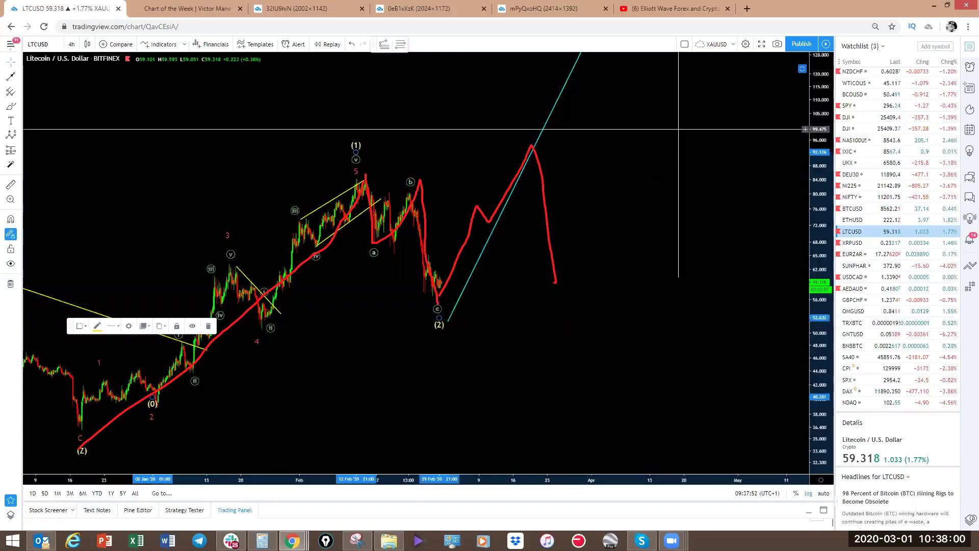
# - Open the XRPUSD chart and circle the long downward wick near the February high, undoing both circles
pyautogui.click(865, 243)
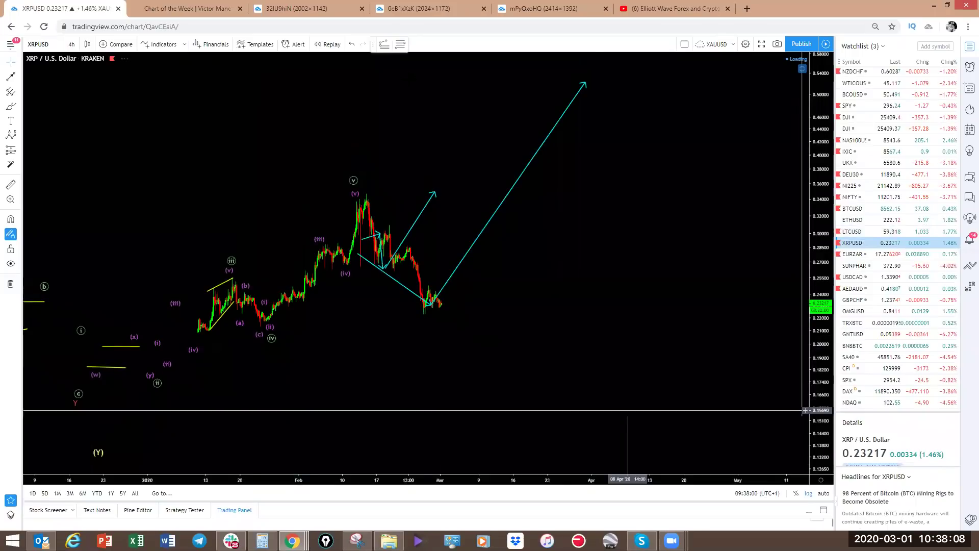
pyautogui.moveTo(369, 219)
pyautogui.mouseDown()
pyautogui.moveTo(357, 241)
pyautogui.moveTo(363, 267)
pyautogui.moveTo(368, 219)
pyautogui.mouseUp()
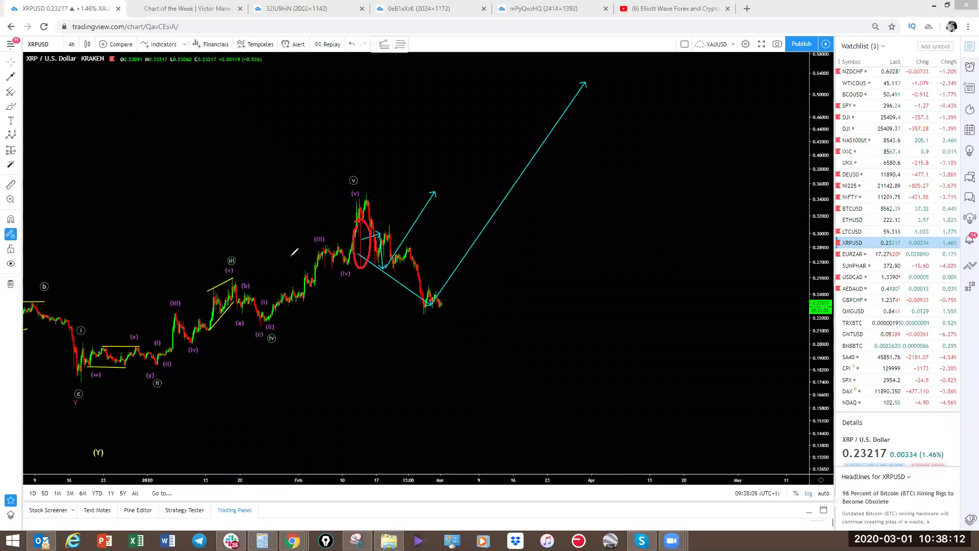
pyautogui.hotkey('ctrl', 'z')
pyautogui.moveTo(362, 232); pyautogui.dragTo(357, 236)
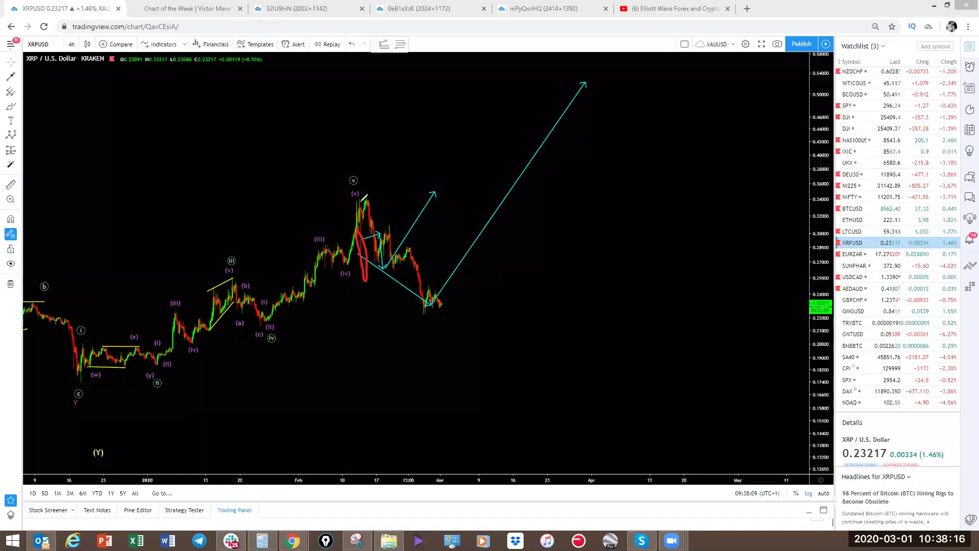
pyautogui.hotkey('ctrl', 'z')
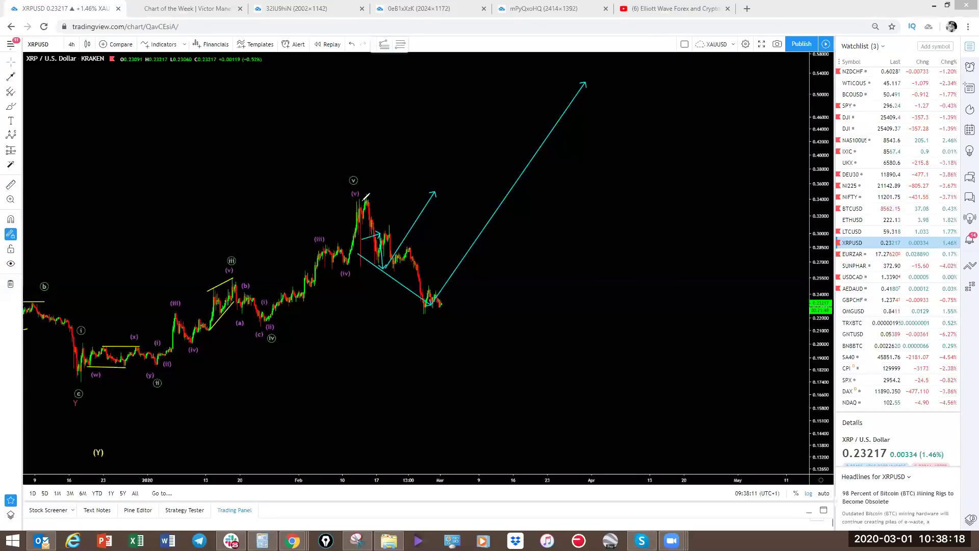
# - Trace XRPUSD's decline labelled A, B and C, box the sideways stretch at the low, and sketch a dip followed by a steep rise
pyautogui.moveTo(363, 192)
pyautogui.mouseDown()
pyautogui.moveTo(380, 265)
pyautogui.moveTo(394, 227)
pyautogui.mouseUp()
pyautogui.moveTo(424, 300); pyautogui.dragTo(437, 326)
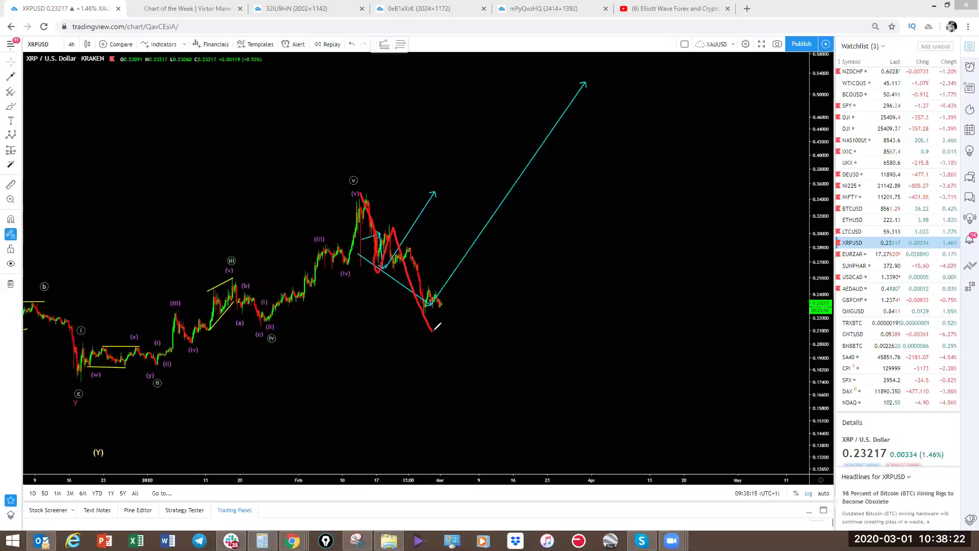
pyautogui.moveTo(374, 270); pyautogui.dragTo(377, 284)
pyautogui.moveTo(398, 202); pyautogui.dragTo(400, 219)
pyautogui.moveTo(431, 341); pyautogui.dragTo(432, 348)
pyautogui.moveTo(431, 291)
pyautogui.mouseDown()
pyautogui.moveTo(440, 306)
pyautogui.moveTo(448, 289)
pyautogui.moveTo(440, 309)
pyautogui.mouseUp()
pyautogui.moveTo(451, 281)
pyautogui.mouseDown()
pyautogui.moveTo(456, 309)
pyautogui.moveTo(475, 299)
pyautogui.moveTo(501, 196)
pyautogui.mouseUp()
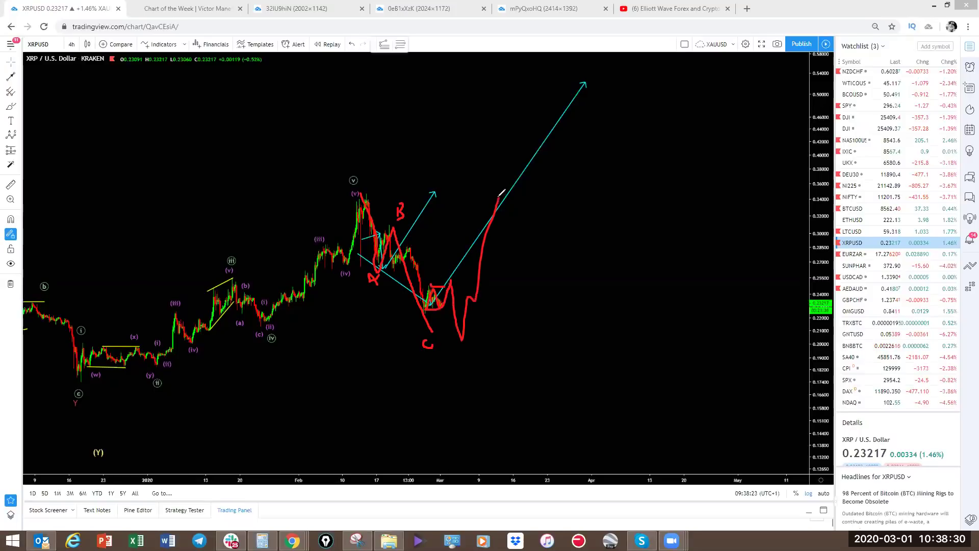
# - Hide XRPUSD's saved drawings and clear the red sketches from the chart
pyautogui.click(10, 263)
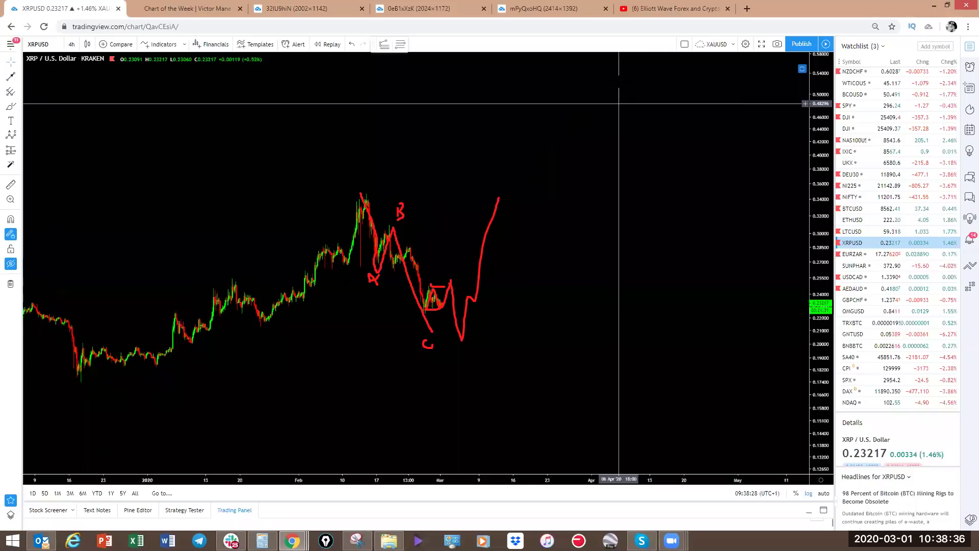
pyautogui.hotkey('ctrl', 'shift', '7')
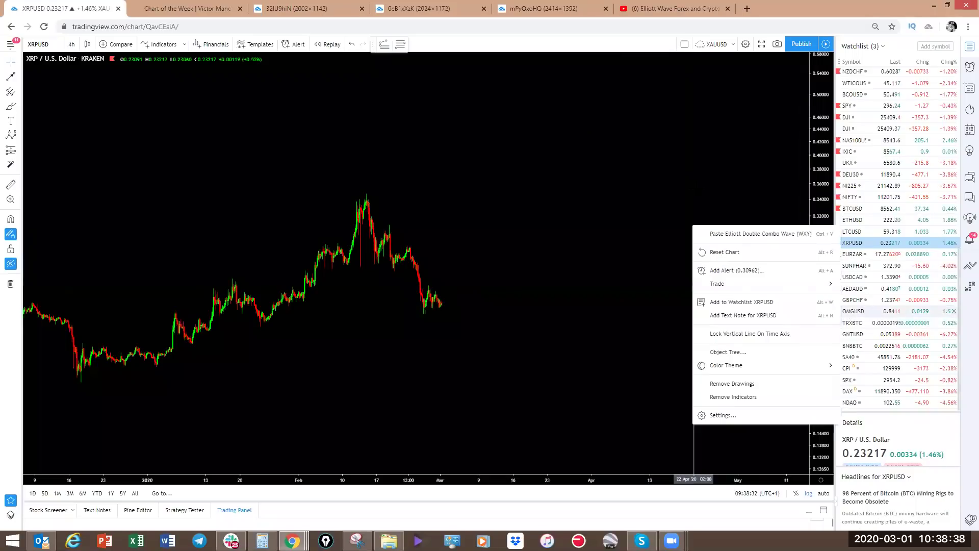
pyautogui.click(806, 228)
pyautogui.scroll(10, 954, 237)
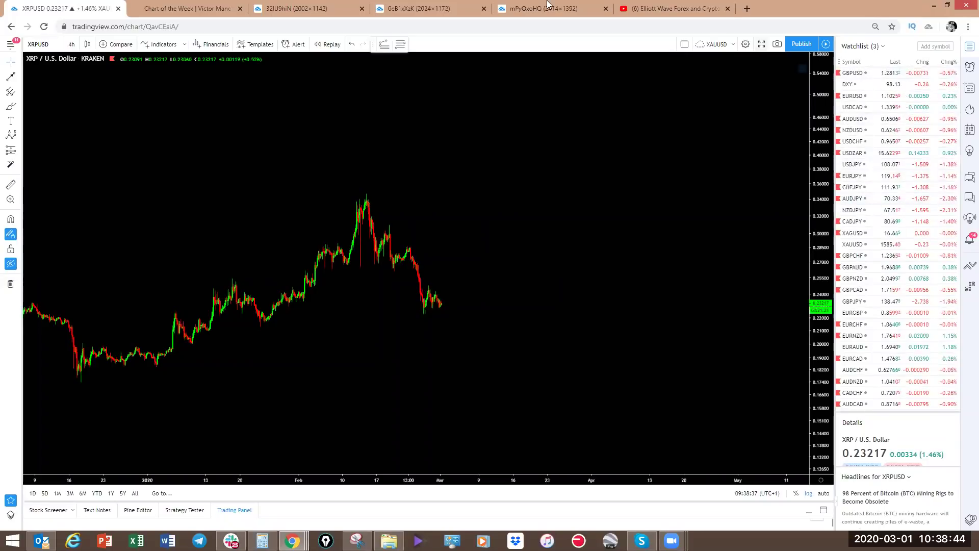
# - Switch to the Trading Waves website and open its USD Pairs page
pyautogui.click(214, 10)
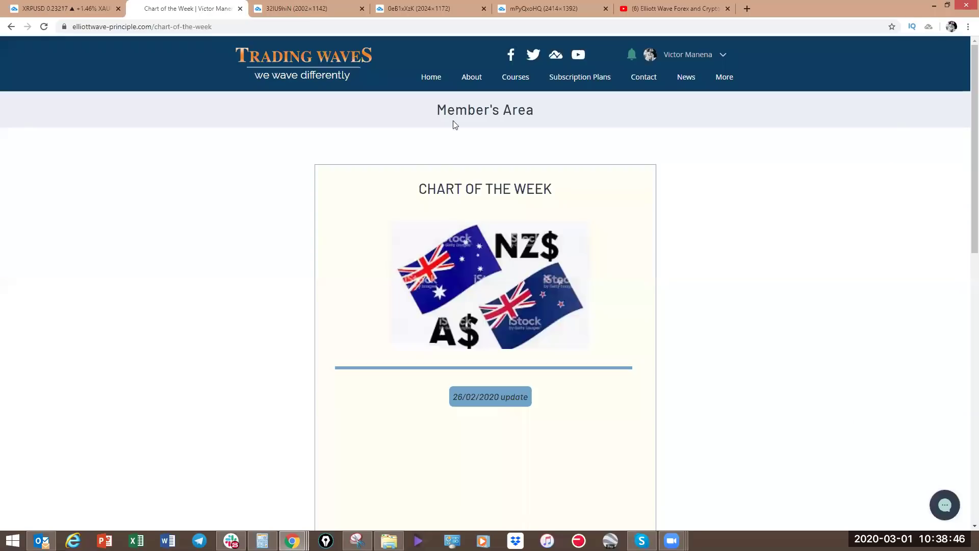
pyautogui.moveTo(728, 81)
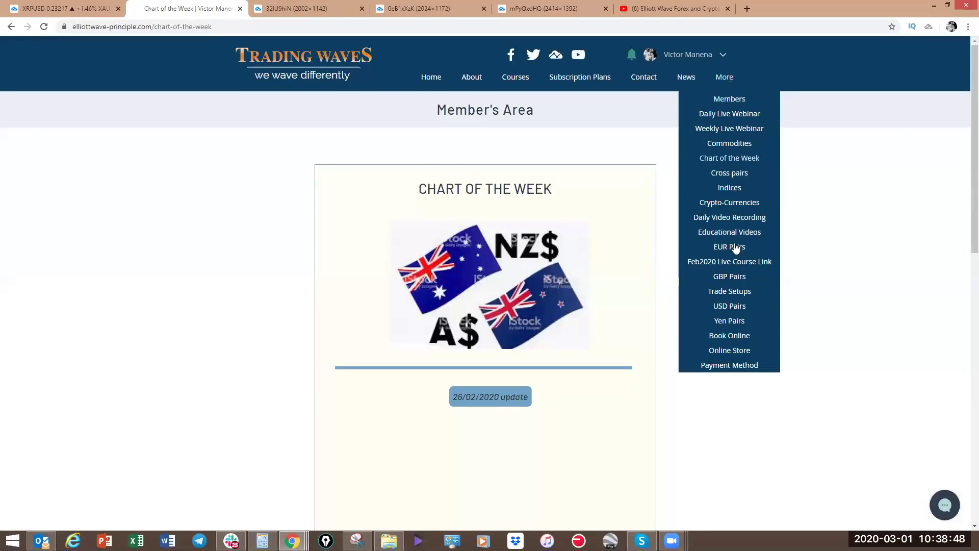
pyautogui.click(727, 305)
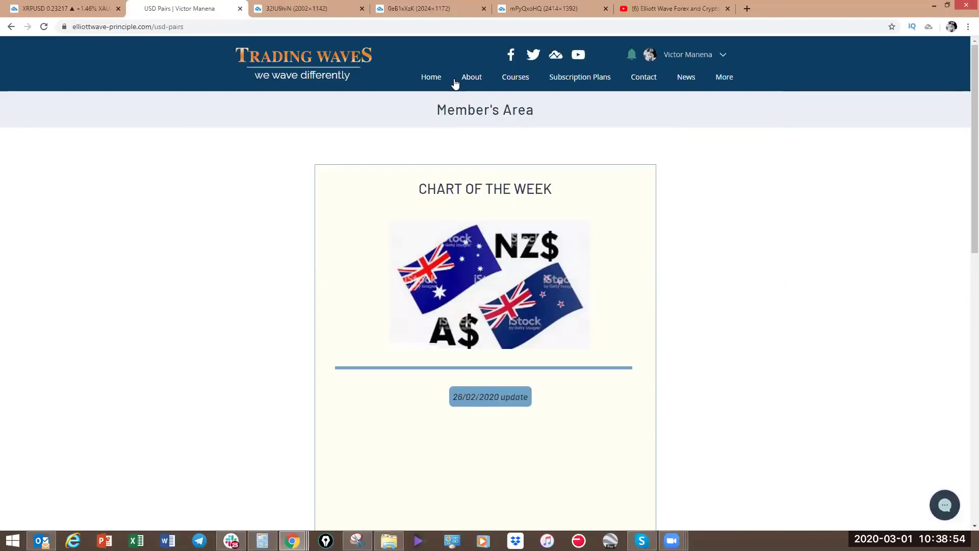
# - Return to TradingView, open the EURUSD chart, and sketch a zigzag pullback from the latest high followed by a stepped rise
pyautogui.click(68, 12)
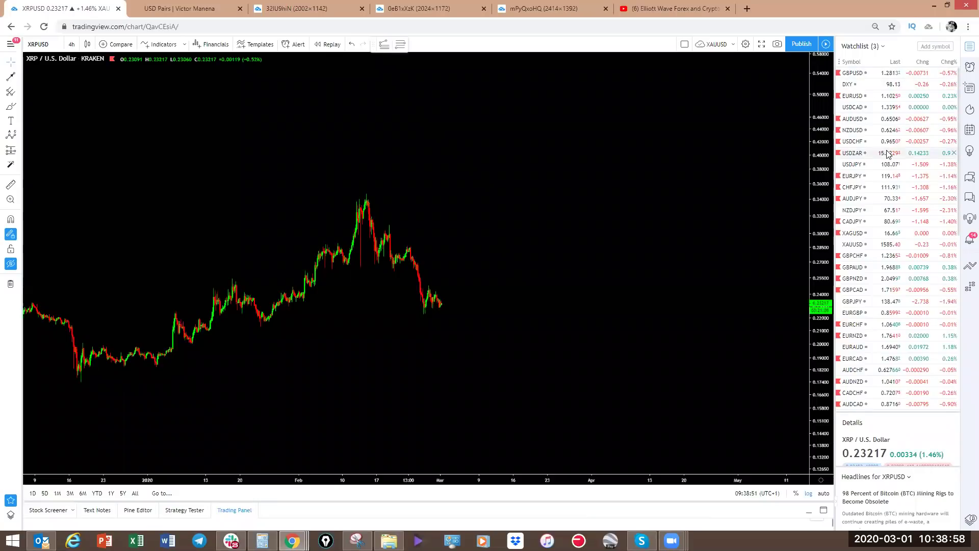
pyautogui.click(858, 97)
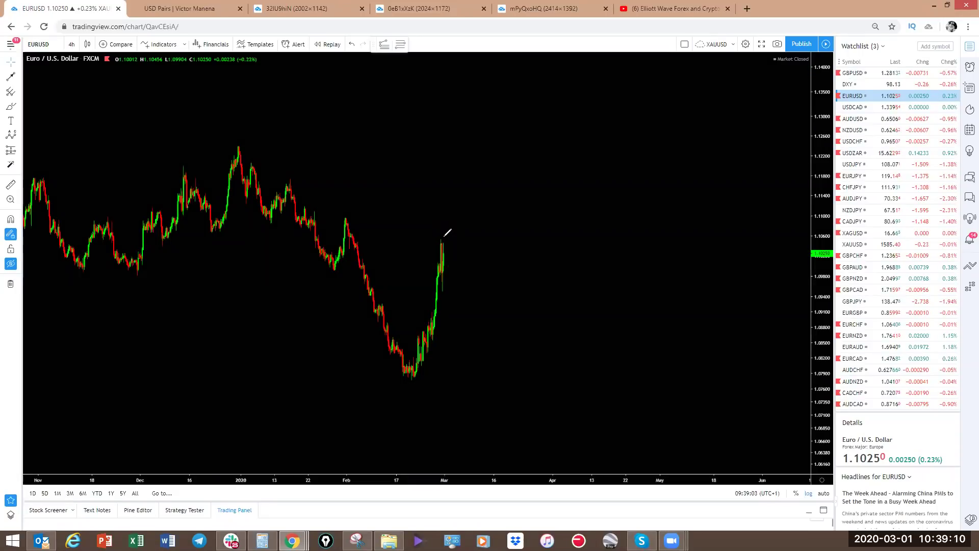
pyautogui.moveTo(443, 237); pyautogui.dragTo(519, 162)
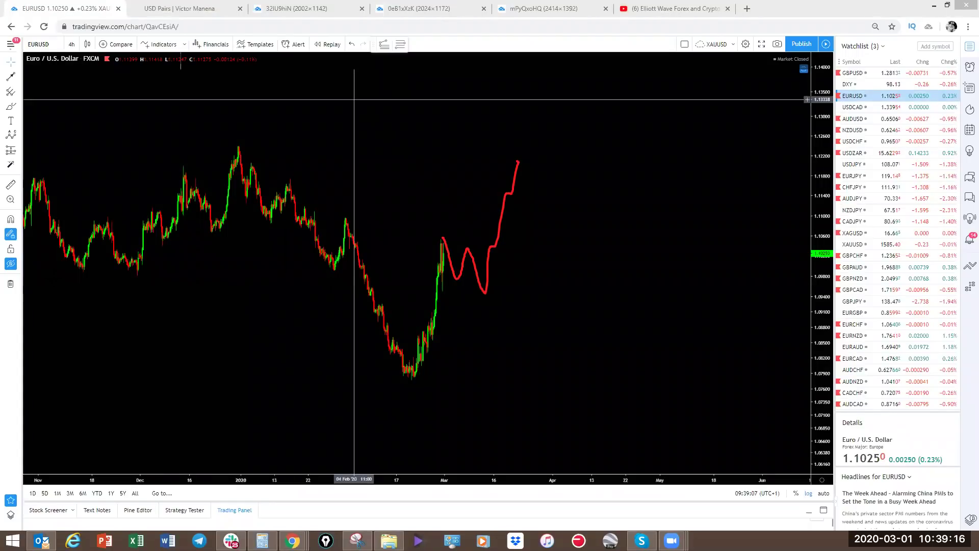
# - Clear the EURUSD sketch, show the saved drawings, and trace the blue projected pullback and rise, undoing the trace
pyautogui.press('Escape')
pyautogui.click(11, 264)
pyautogui.moveTo(302, 311)
pyautogui.mouseDown()
pyautogui.moveTo(352, 321)
pyautogui.moveTo(334, 321)
pyautogui.mouseUp()
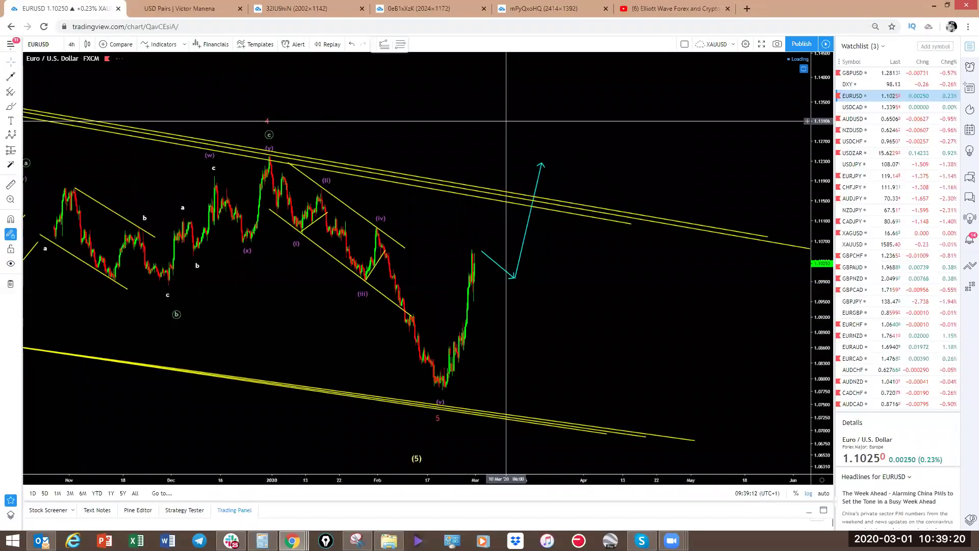
pyautogui.moveTo(478, 246)
pyautogui.mouseDown()
pyautogui.moveTo(510, 275)
pyautogui.moveTo(531, 153)
pyautogui.mouseUp()
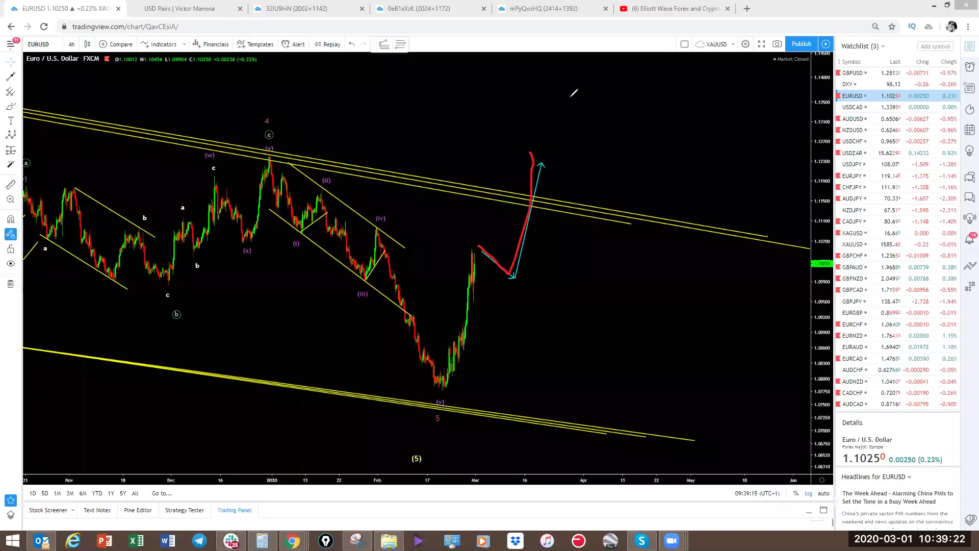
pyautogui.hotkey('ctrl', 'z')
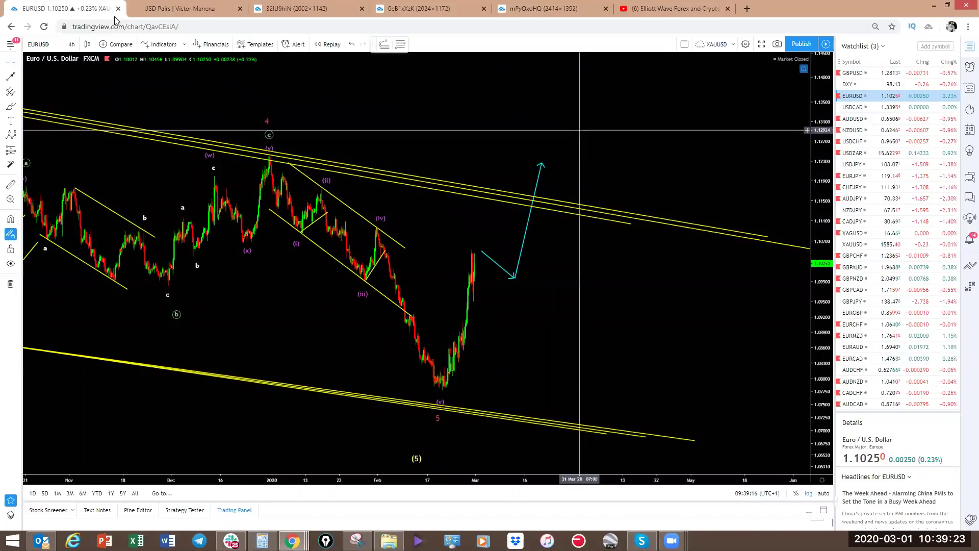
# - Open the weekly EURUSD chart from the website's USD Pairs page and trace the projected rise from wave A to wave B
pyautogui.click(204, 8)
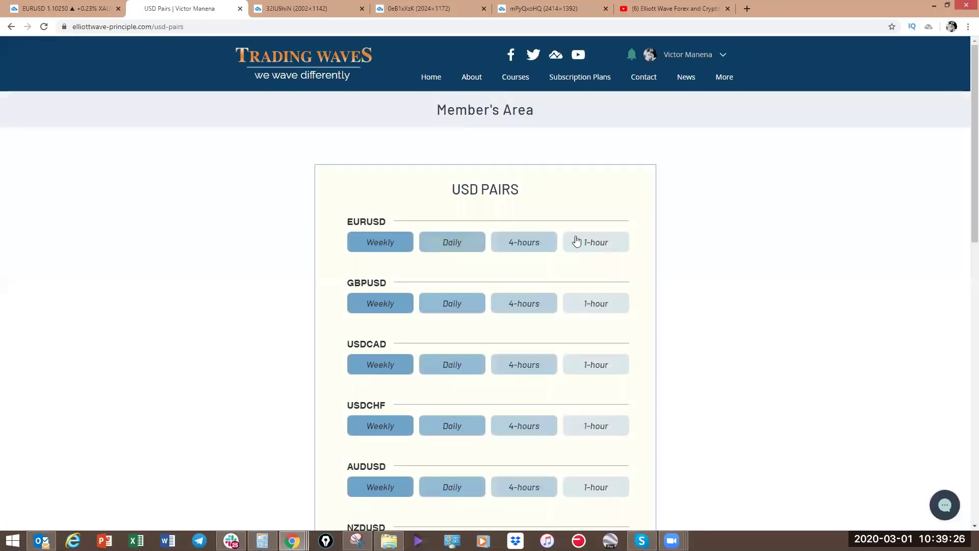
pyautogui.click(377, 241)
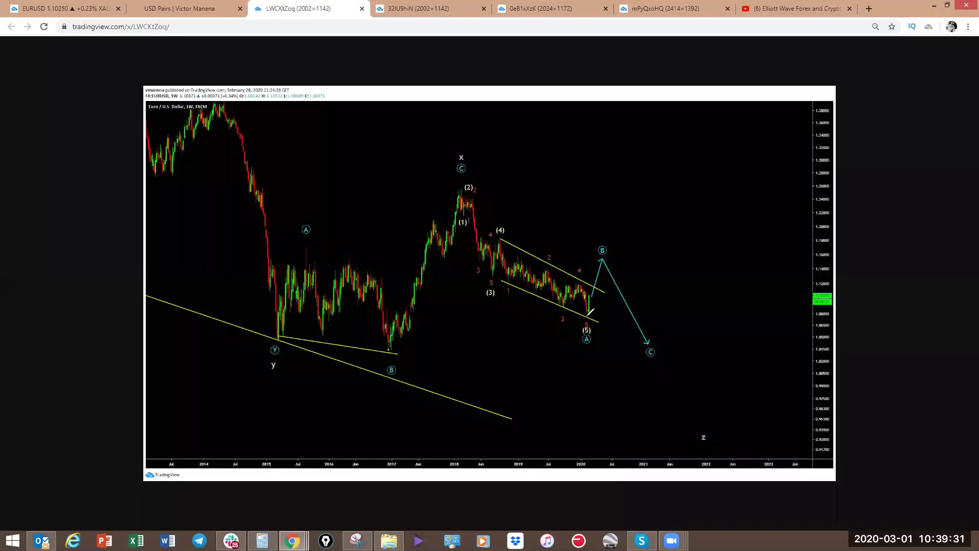
pyautogui.moveTo(588, 315); pyautogui.dragTo(602, 262)
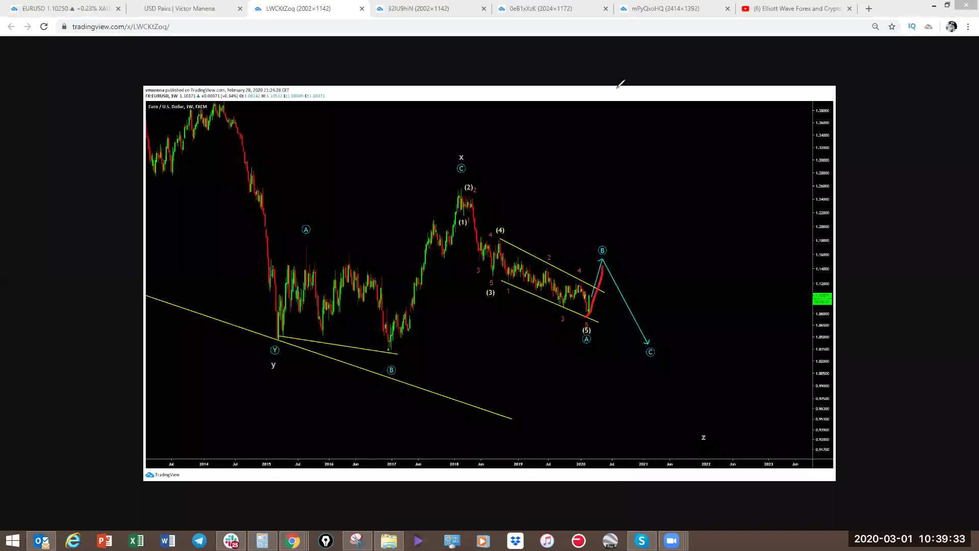
# - Trace the weekly EURUSD chart's decline into wave A and projected rise to wave B, mark the target level, and clear the sketches
pyautogui.click(574, 81)
pyautogui.moveTo(587, 317); pyautogui.dragTo(602, 257)
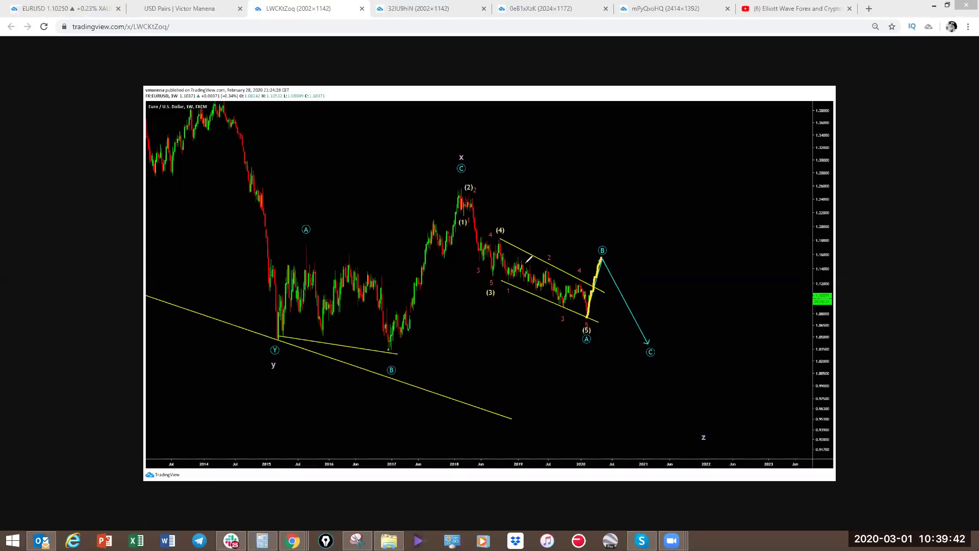
pyautogui.moveTo(515, 249); pyautogui.dragTo(587, 304)
pyautogui.hotkey('ctrl', 'shift', '7')
pyautogui.moveTo(590, 296)
pyautogui.mouseDown()
pyautogui.moveTo(602, 261)
pyautogui.moveTo(589, 263)
pyautogui.moveTo(607, 261)
pyautogui.mouseUp()
pyautogui.moveTo(470, 188)
pyautogui.mouseDown()
pyautogui.moveTo(474, 218)
pyautogui.moveTo(535, 291)
pyautogui.moveTo(585, 315)
pyautogui.mouseUp()
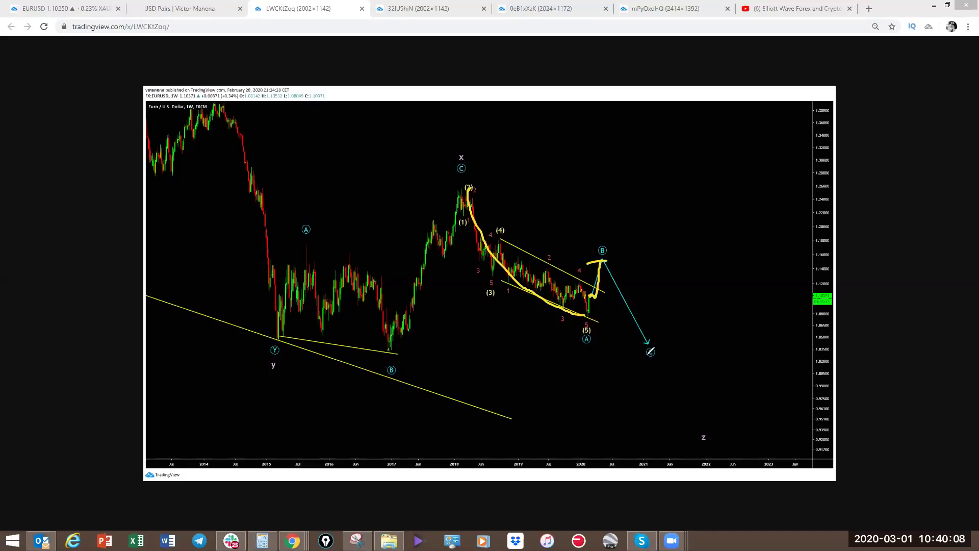
pyautogui.moveTo(605, 273)
pyautogui.mouseDown()
pyautogui.moveTo(590, 316)
pyautogui.moveTo(602, 260)
pyautogui.mouseUp()
pyautogui.moveTo(385, 353); pyautogui.dragTo(694, 361)
pyautogui.press('Escape')
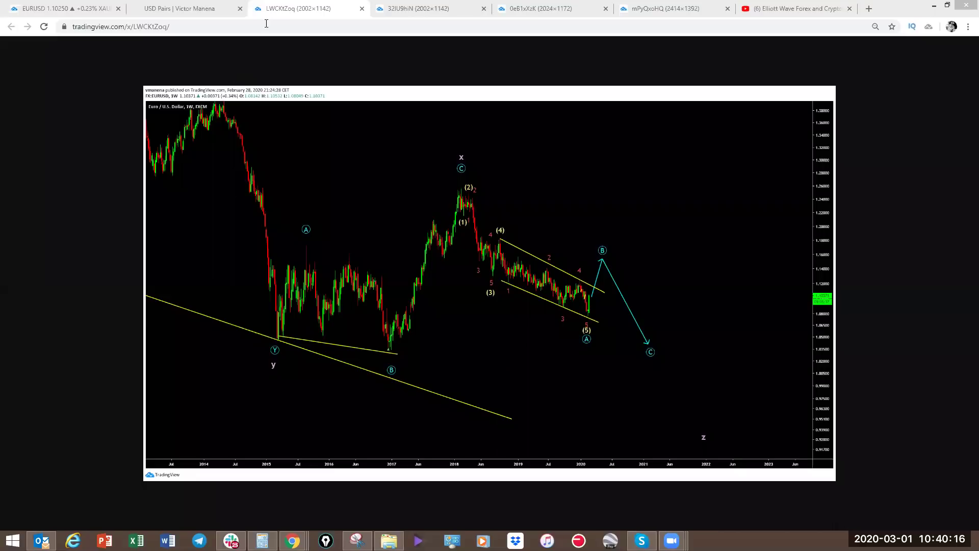
# - Open the 1-hour EURUSD chart from the website's USD Pairs page, trace its rise, pullback and projected rally to wave y, and clear the trace
pyautogui.click(362, 8)
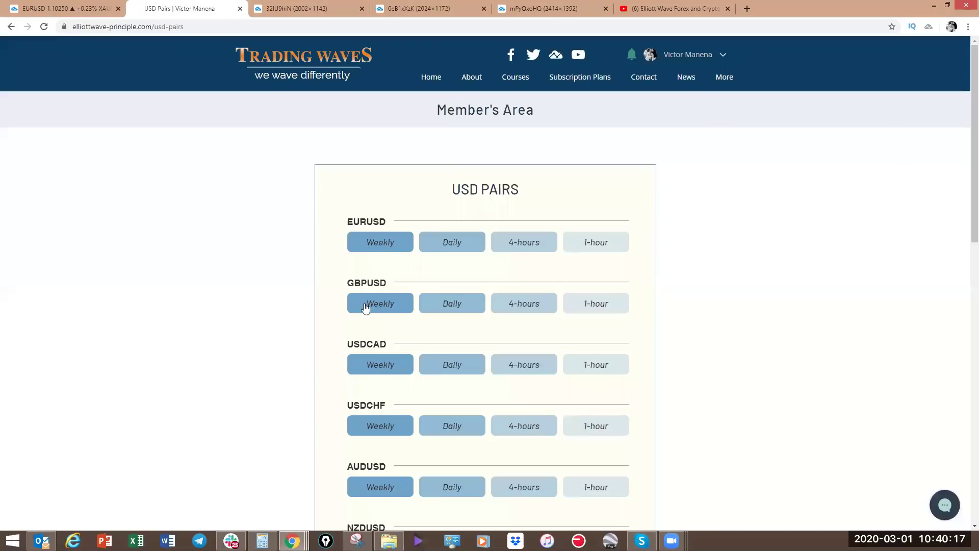
pyautogui.click(600, 244)
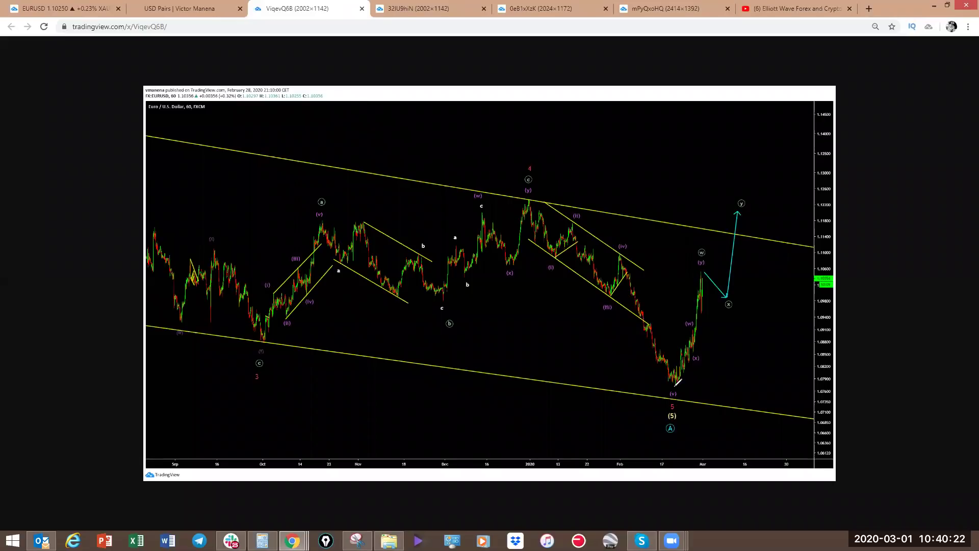
pyautogui.moveTo(674, 386); pyautogui.dragTo(691, 316)
pyautogui.moveTo(699, 267)
pyautogui.mouseDown()
pyautogui.moveTo(713, 291)
pyautogui.moveTo(720, 276)
pyautogui.moveTo(727, 304)
pyautogui.moveTo(709, 275)
pyautogui.moveTo(729, 291)
pyautogui.moveTo(731, 278)
pyautogui.mouseUp()
pyautogui.moveTo(726, 210); pyautogui.dragTo(725, 212)
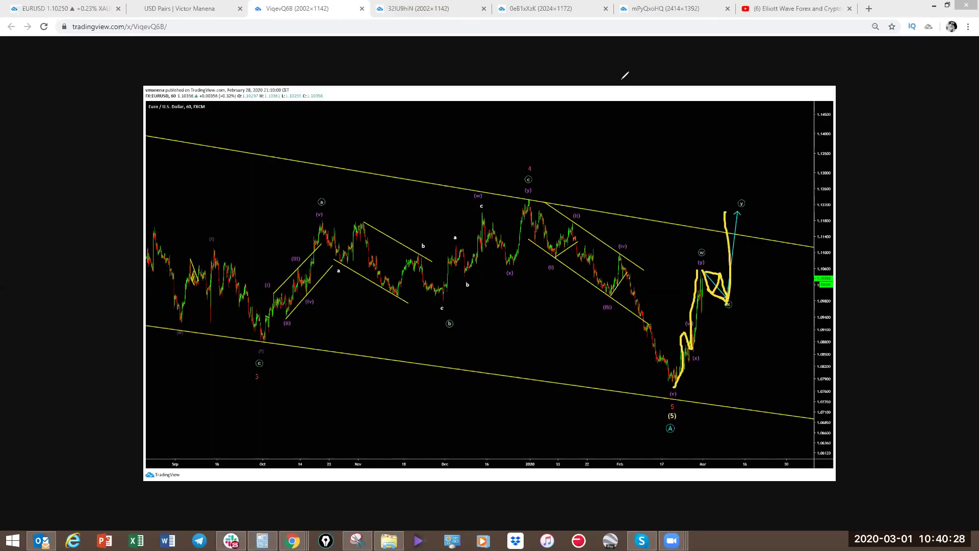
pyautogui.press('Escape')
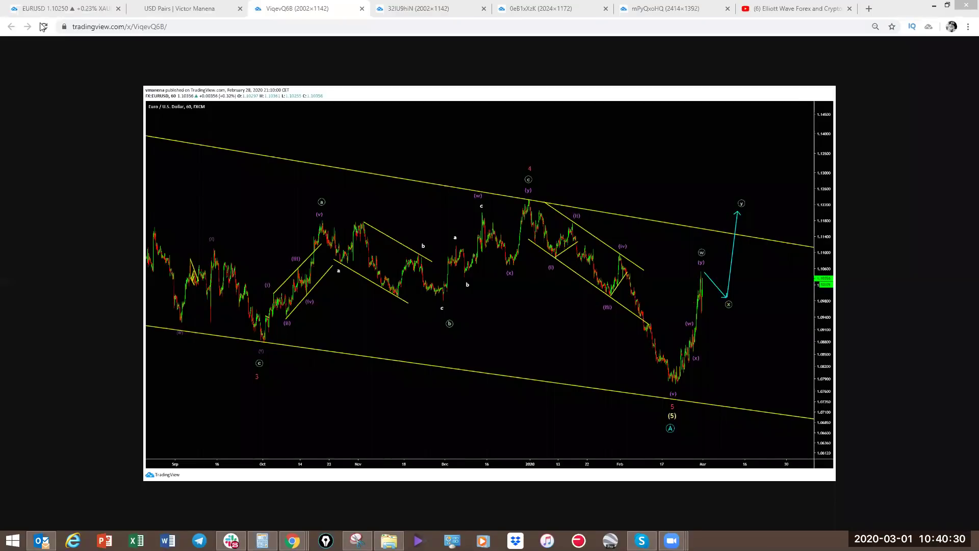
# - Return to the live TradingView chart, open DXY, and fit the price and time scales to show the whole channel
pyautogui.click(30, 10)
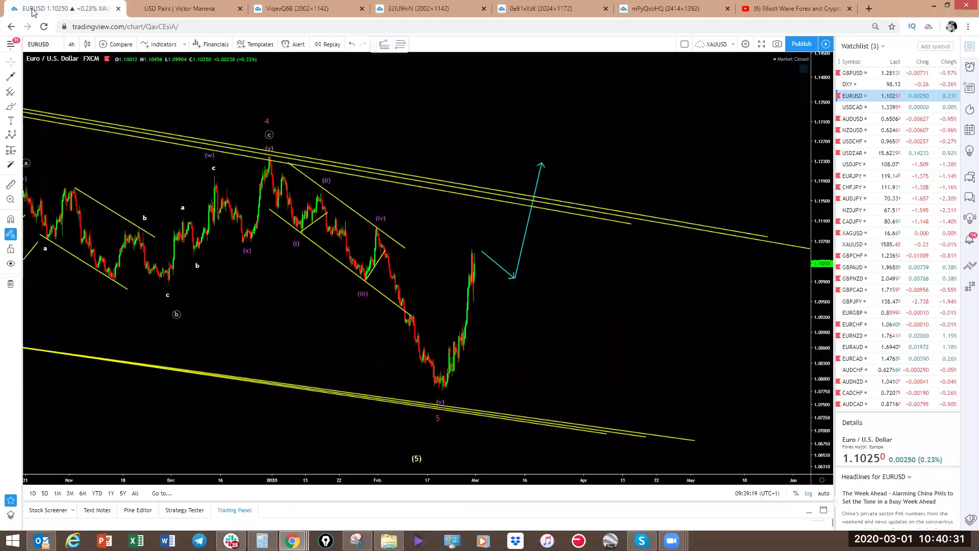
pyautogui.click(848, 85)
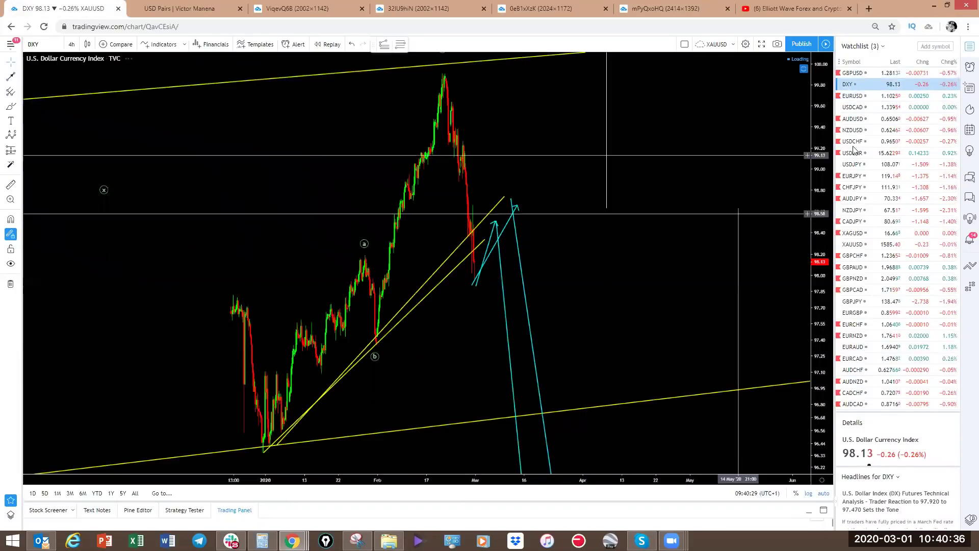
pyautogui.moveTo(820, 162); pyautogui.dragTo(689, 384)
pyautogui.scroll(-3, 690, 383)
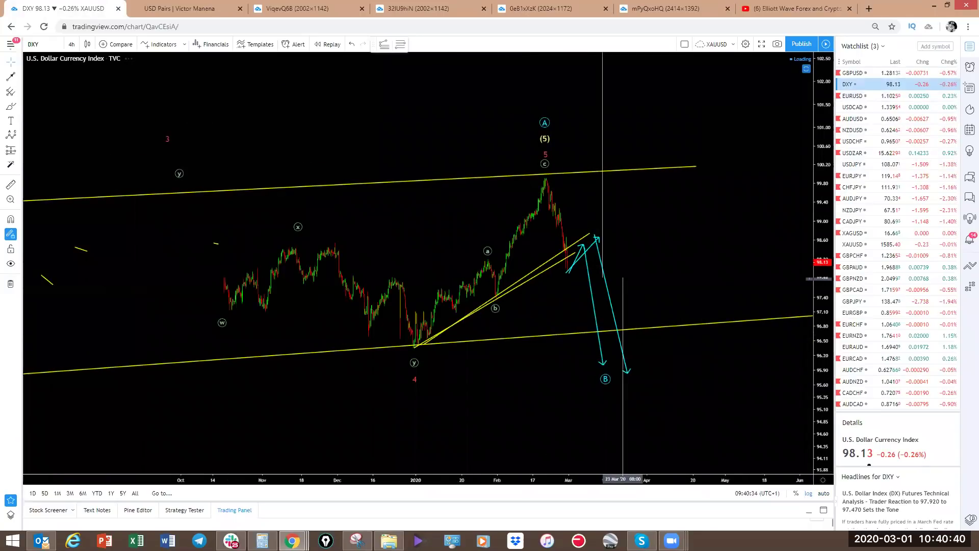
# - Hide the outer rising arrow from the 4-hour DXY chart through its hours visibility range, and remove the outer falling arrow
pyautogui.click(595, 246)
pyautogui.rightClick(595, 246)
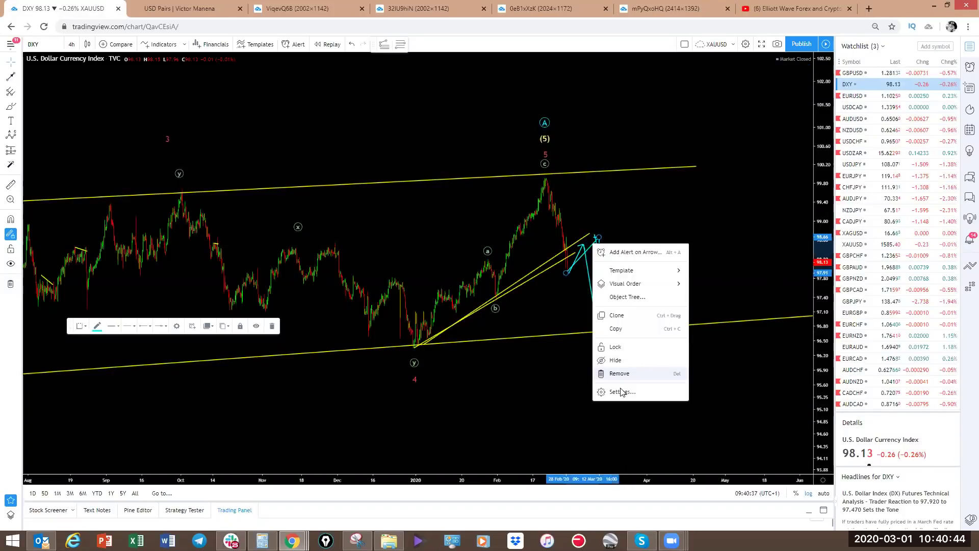
pyautogui.click(621, 391)
pyautogui.click(503, 113)
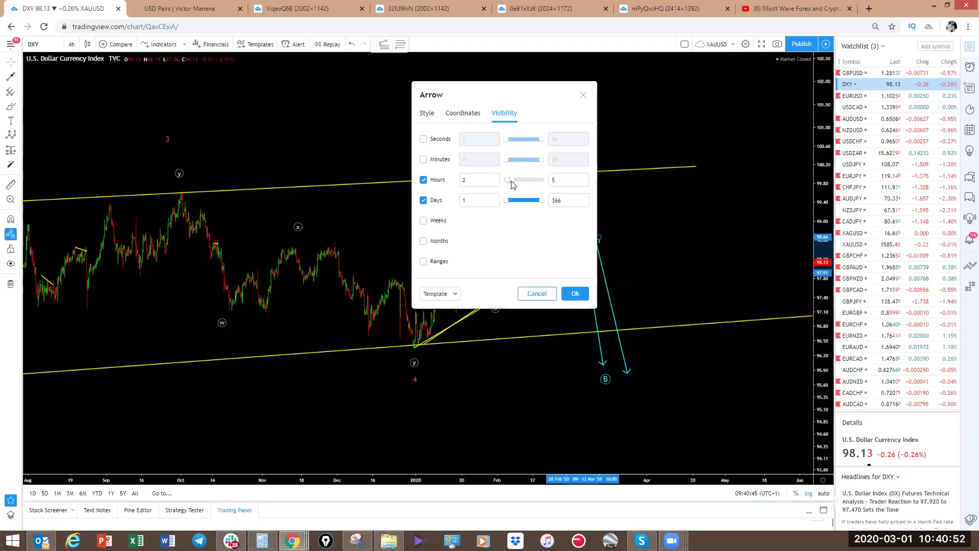
pyautogui.moveTo(512, 184); pyautogui.dragTo(508, 190)
pyautogui.click(493, 183)
pyautogui.click(575, 294)
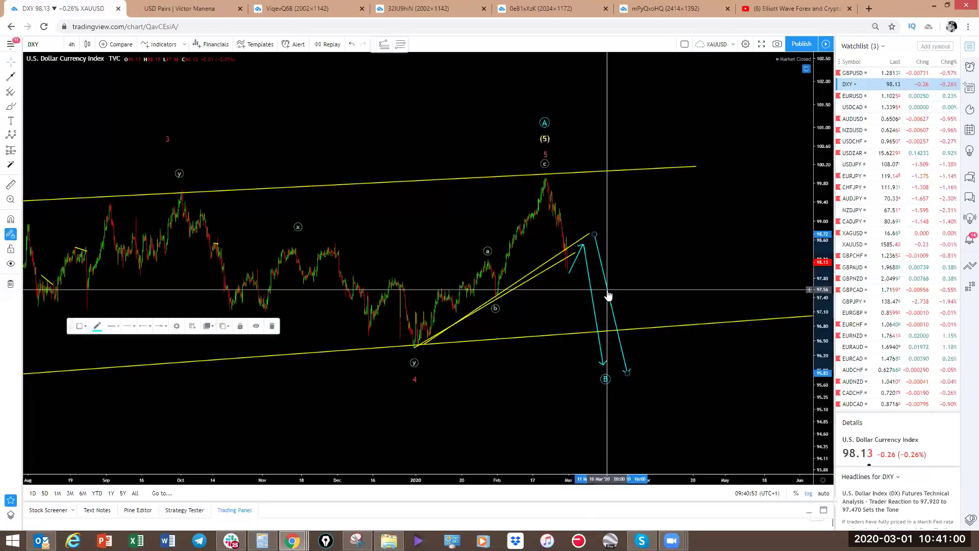
pyautogui.press('Delete')
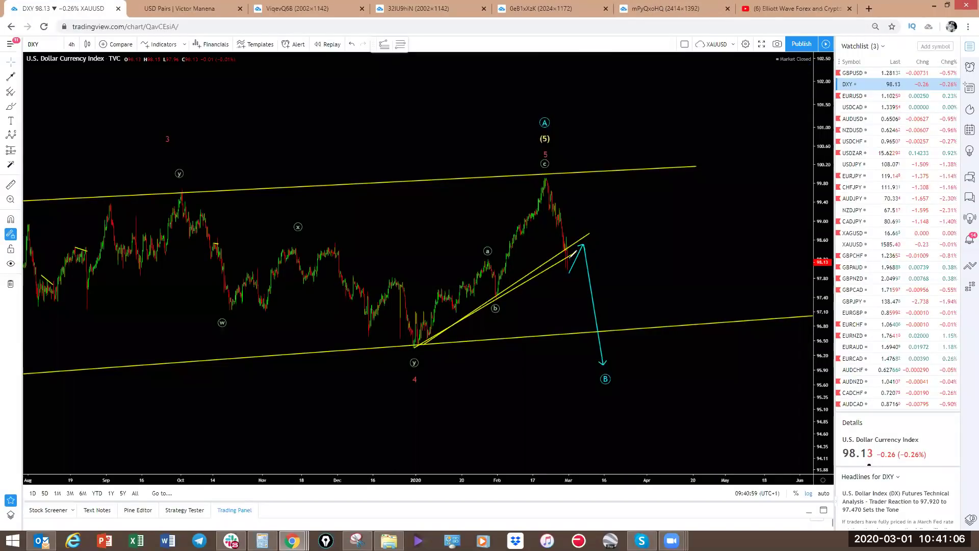
# - Trace DXY's recent drop and projected bounce and fall toward wave B, and switch the chart to the 1-week interval with a wider price scale
pyautogui.moveTo(570, 251)
pyautogui.mouseDown()
pyautogui.moveTo(581, 231)
pyautogui.moveTo(600, 341)
pyautogui.mouseUp()
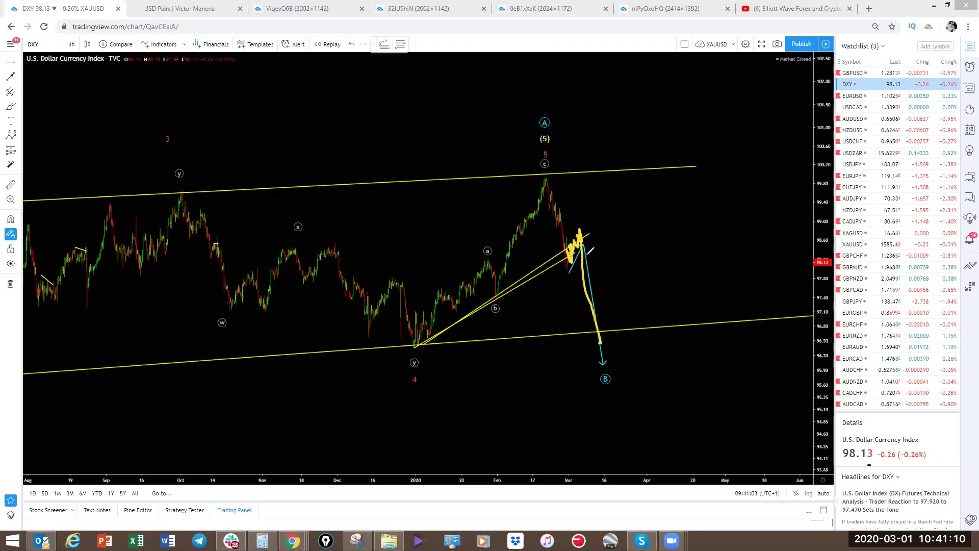
pyautogui.moveTo(546, 178); pyautogui.dragTo(576, 266)
pyautogui.click(72, 45)
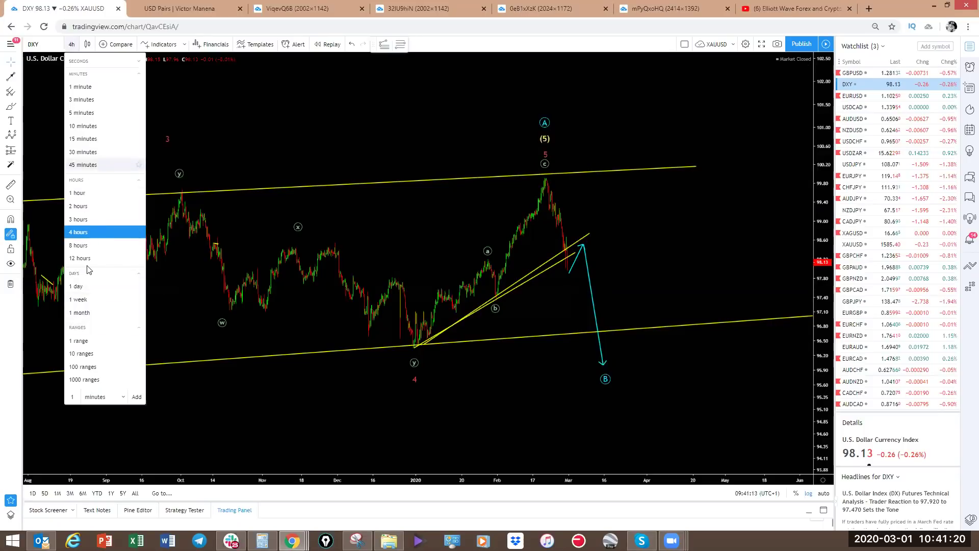
pyautogui.click(79, 300)
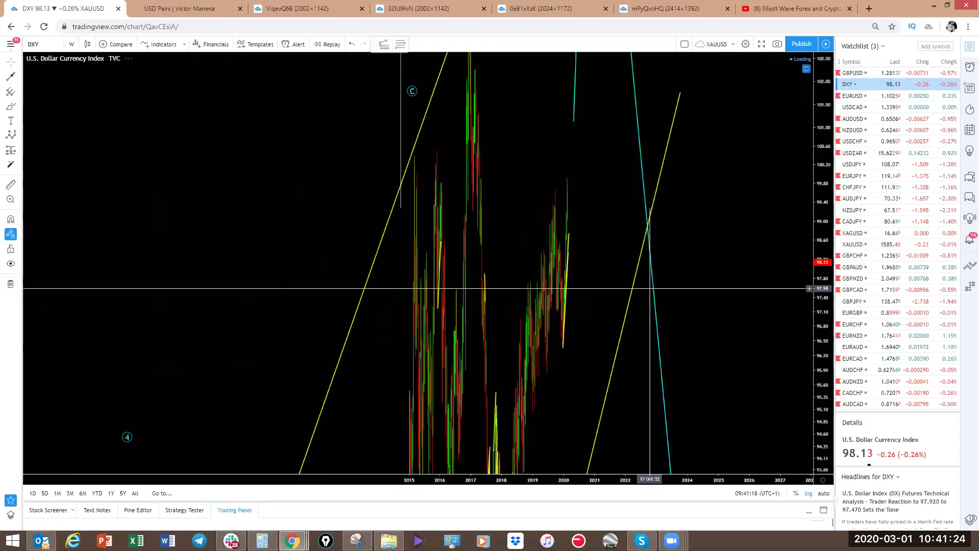
pyautogui.moveTo(821, 305); pyautogui.dragTo(809, 405)
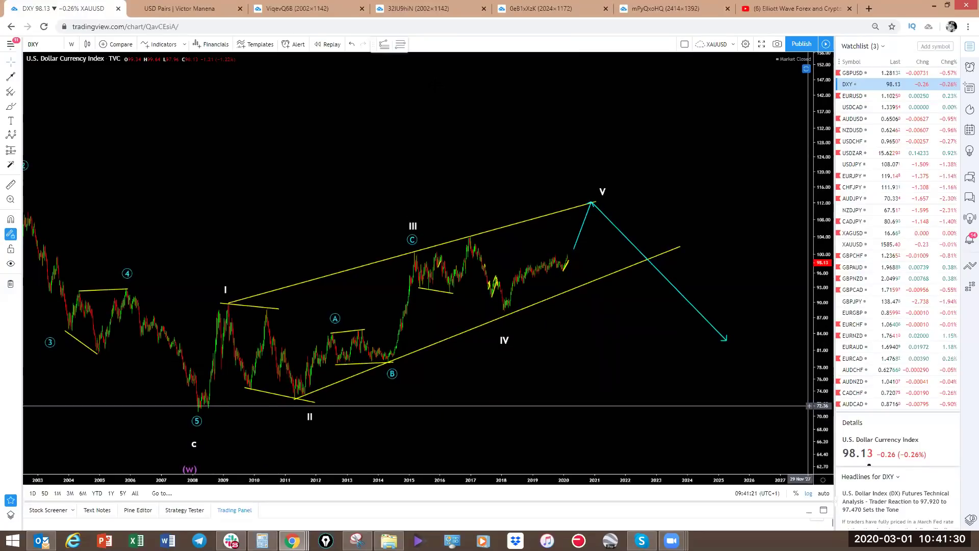
# - Sketch a dip and rise to wave V on the weekly DXY chart, trace the climb from wave IV, and undo the surplus stroke
pyautogui.moveTo(566, 264); pyautogui.dragTo(597, 193)
pyautogui.hotkey('ctrl', 'z')
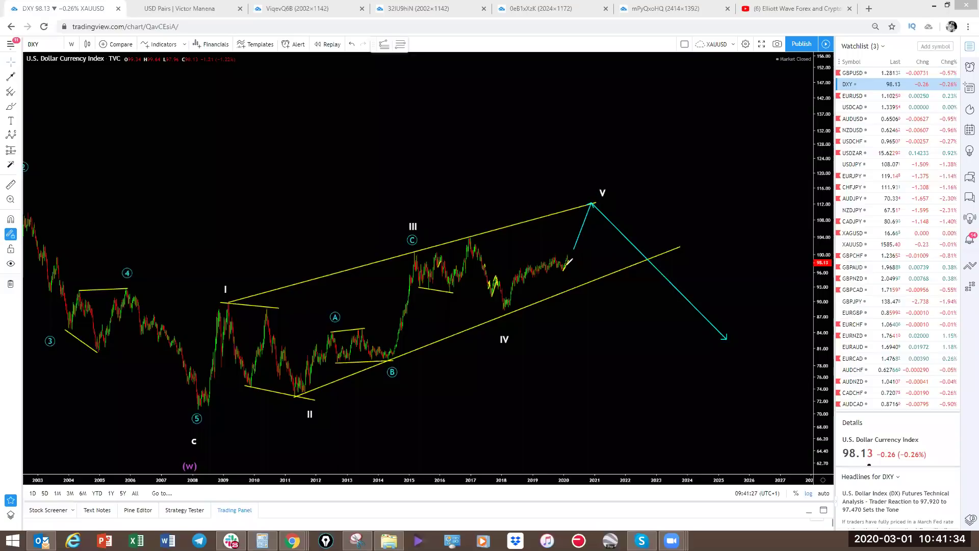
pyautogui.moveTo(570, 253); pyautogui.dragTo(570, 267)
pyautogui.moveTo(571, 259)
pyautogui.mouseDown()
pyautogui.moveTo(580, 269)
pyautogui.moveTo(591, 202)
pyautogui.mouseUp()
pyautogui.moveTo(503, 313)
pyautogui.mouseDown()
pyautogui.moveTo(560, 258)
pyautogui.moveTo(545, 280)
pyautogui.mouseUp()
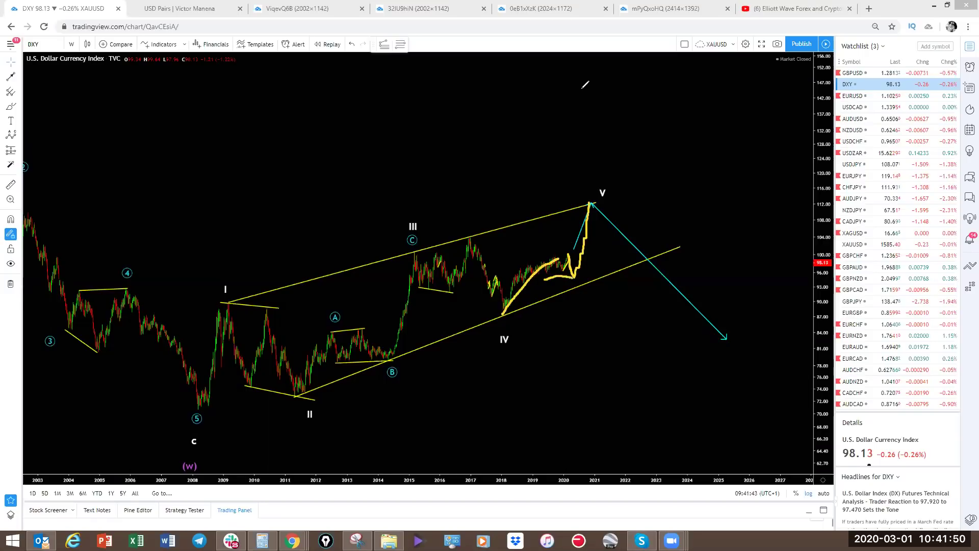
pyautogui.hotkey('ctrl', 'z')
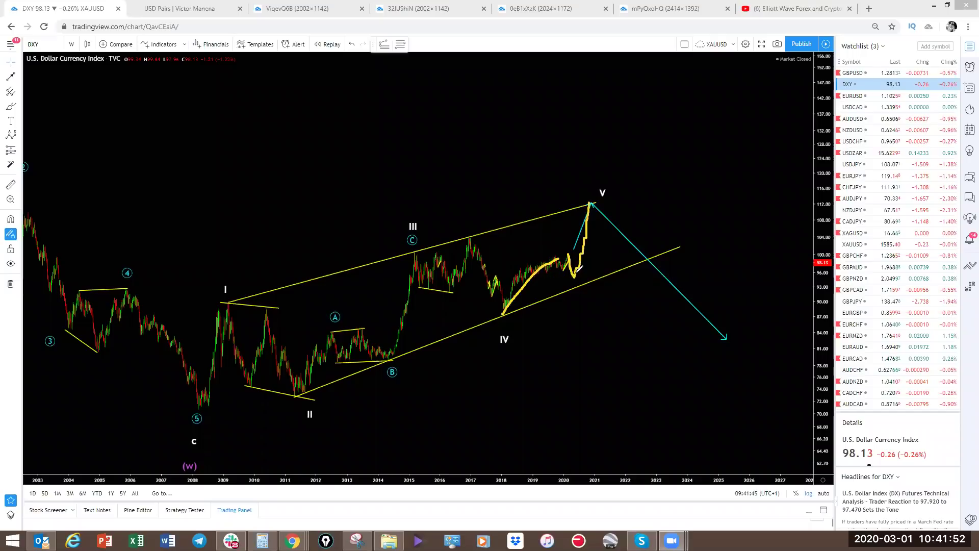
# - Mark the recent weekly DXY range with red boundary lines, trace the breakout rise toward wave V, and clear all sketches
pyautogui.moveTo(574, 281)
pyautogui.mouseDown()
pyautogui.moveTo(531, 279)
pyautogui.moveTo(599, 252)
pyautogui.mouseUp()
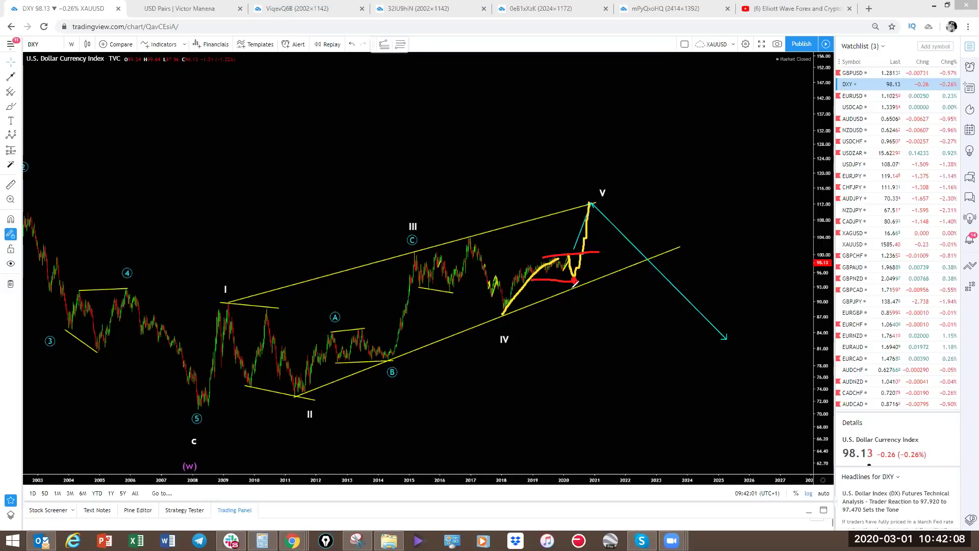
pyautogui.moveTo(576, 282); pyautogui.dragTo(591, 202)
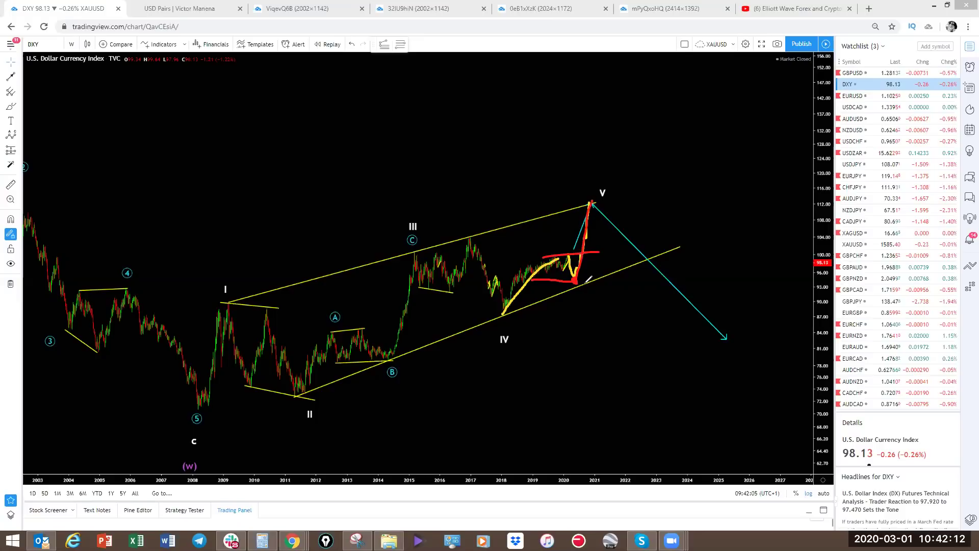
pyautogui.moveTo(555, 263)
pyautogui.mouseDown()
pyautogui.moveTo(597, 292)
pyautogui.moveTo(585, 262)
pyautogui.moveTo(593, 269)
pyautogui.moveTo(602, 202)
pyautogui.mouseUp()
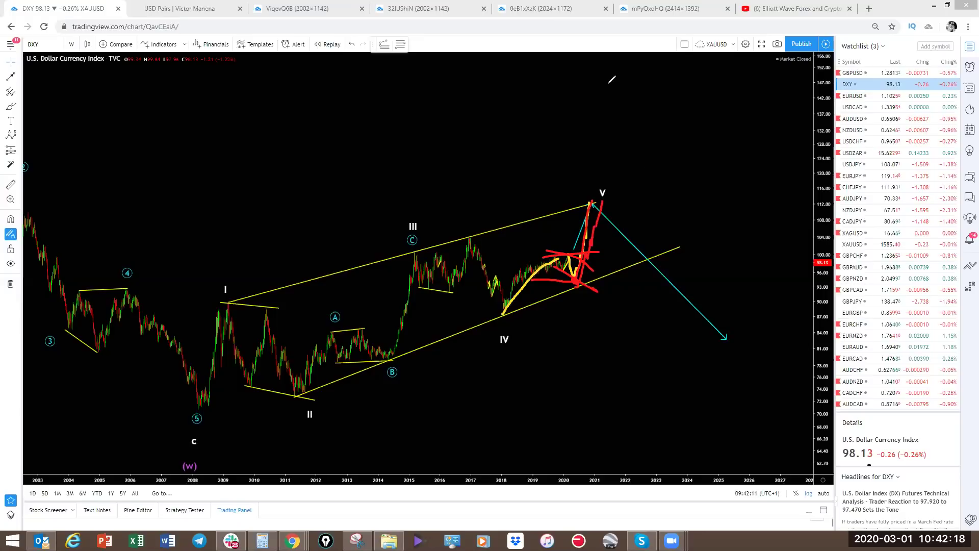
pyautogui.press('Escape')
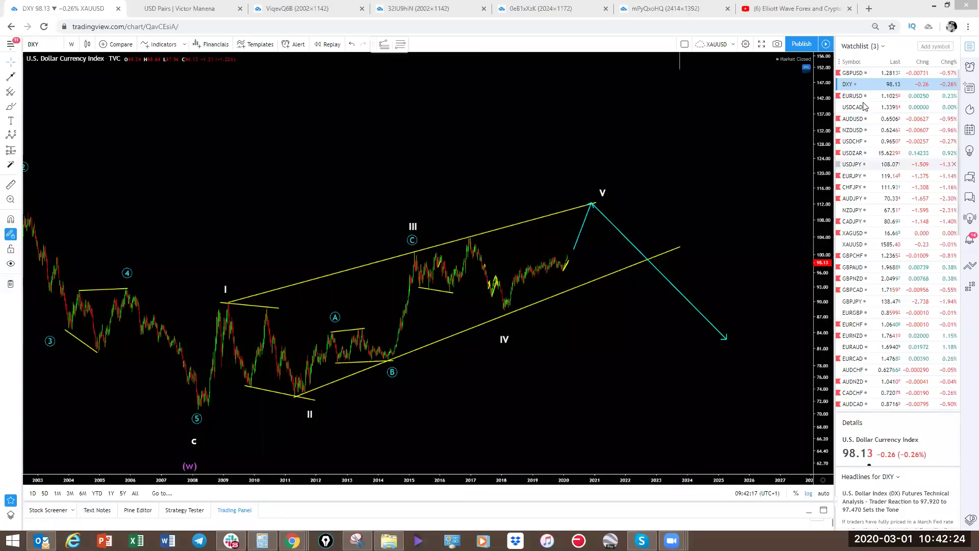
# - Open the weekly GBPUSD chart and outline the pullback from wave A to wave B with two red channel lines
pyautogui.click(857, 76)
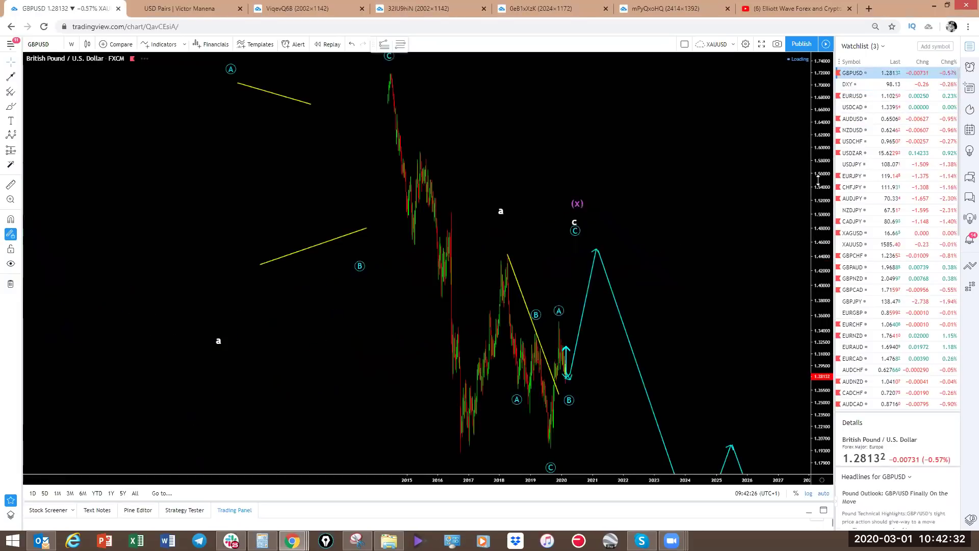
pyautogui.scroll(5, 532, 288)
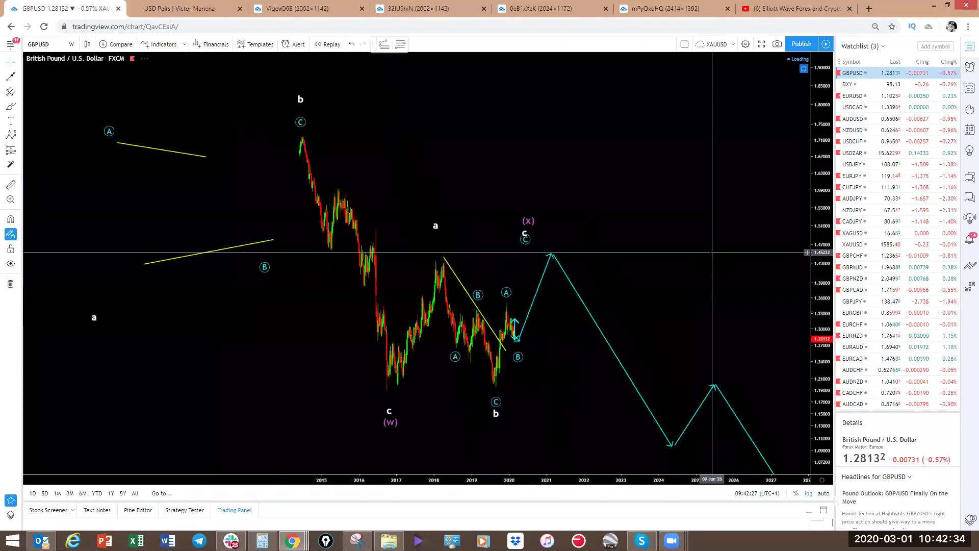
pyautogui.moveTo(258, 339); pyautogui.dragTo(510, 323)
pyautogui.scroll(3, 512, 335)
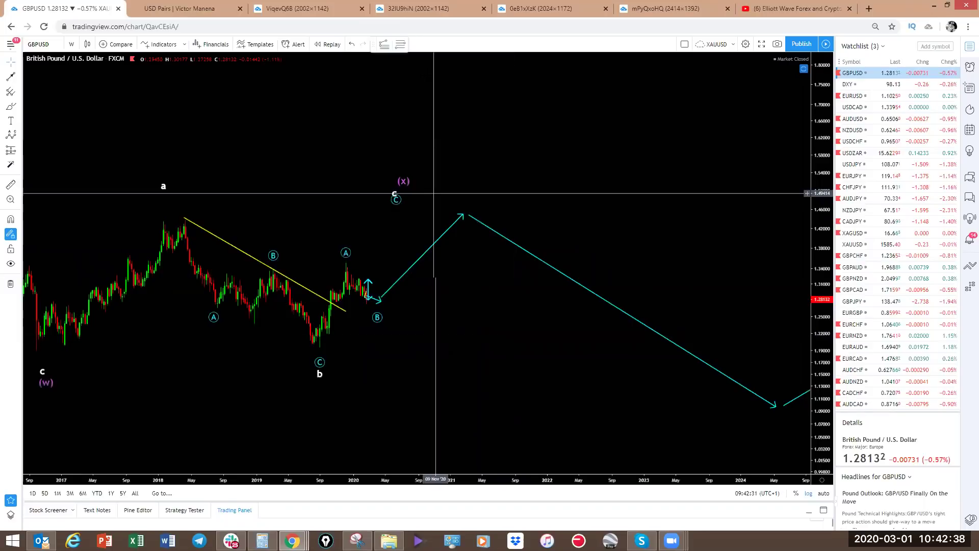
pyautogui.moveTo(347, 263); pyautogui.dragTo(387, 293)
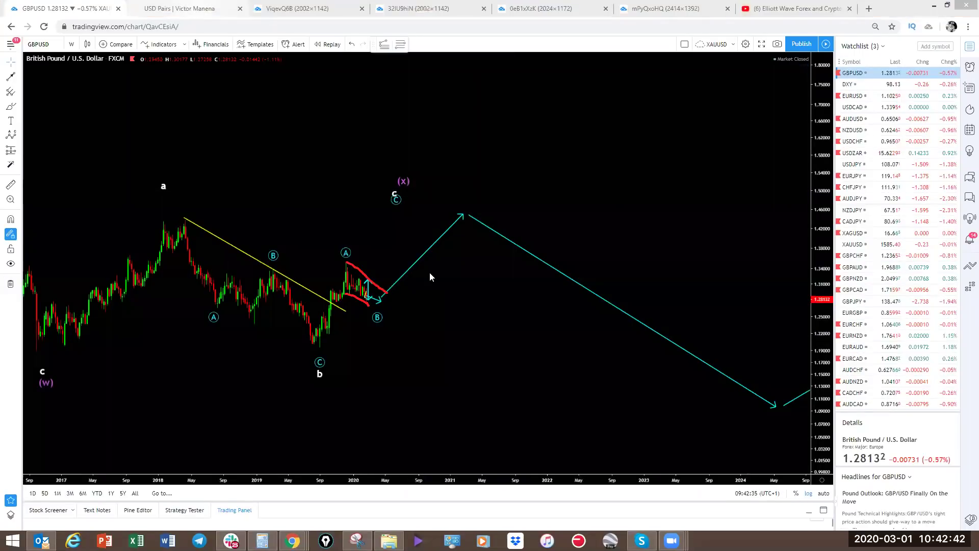
# - Open the 1-hour GBPUSD chart from the website's USD Pairs page, trace the latest drop and projected rise to wave (B), and clear the trace
pyautogui.hotkey('ctrl', 'Tab')
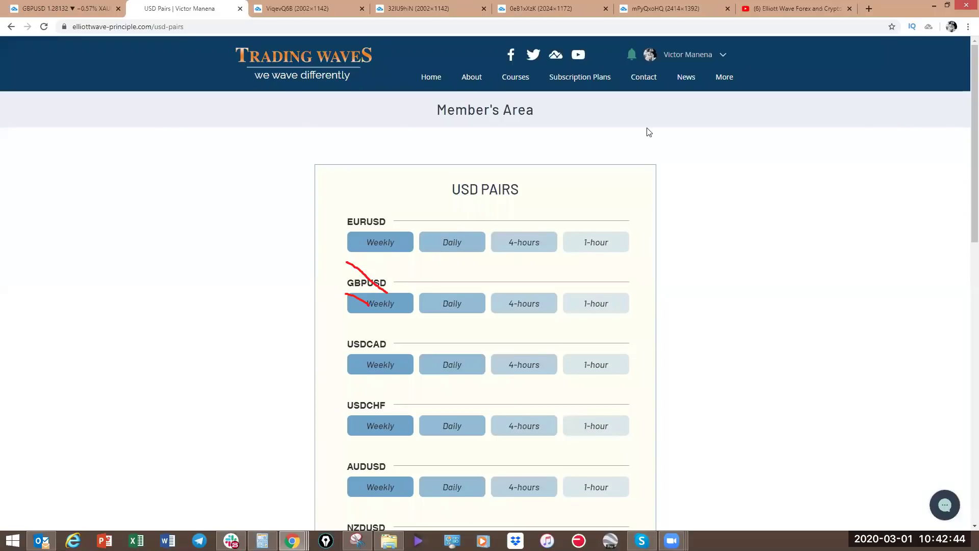
pyautogui.click(596, 307)
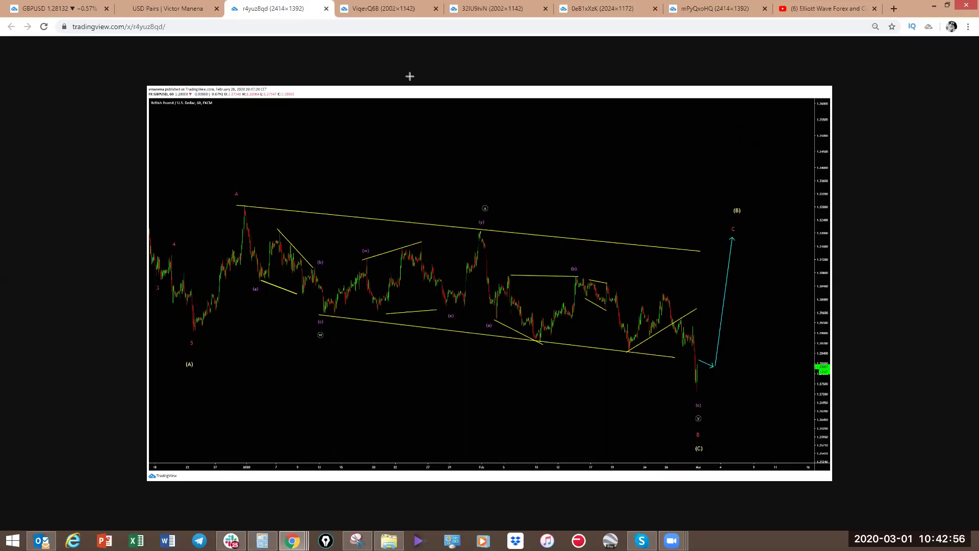
pyautogui.moveTo(677, 324); pyautogui.dragTo(688, 337)
pyautogui.moveTo(688, 325)
pyautogui.mouseDown()
pyautogui.moveTo(676, 337)
pyautogui.moveTo(696, 358)
pyautogui.moveTo(697, 389)
pyautogui.moveTo(739, 222)
pyautogui.mouseUp()
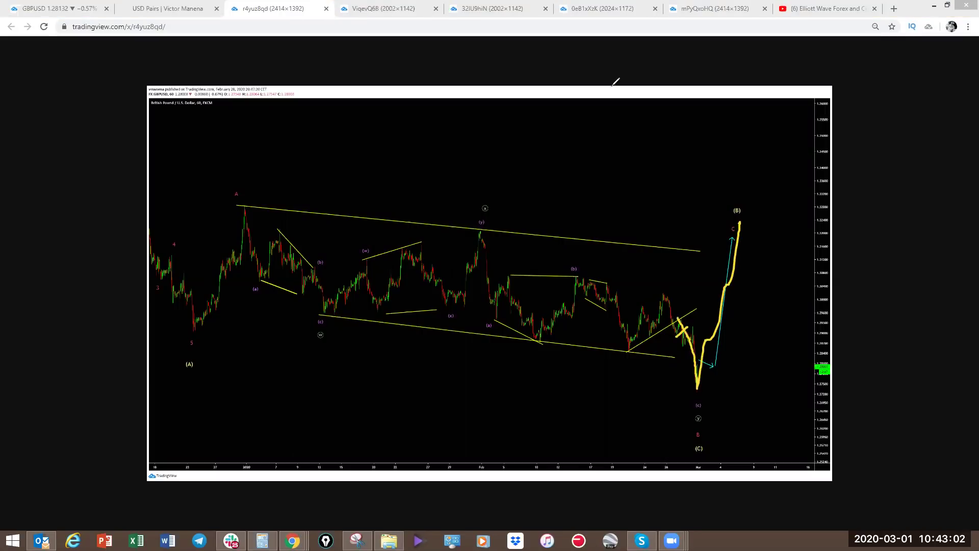
pyautogui.press('Escape')
# - Return to the live GBPUSD chart on TradingView and switch it to the 4-hour interval
pyautogui.click(51, 9)
pyautogui.scroll(-5, 507, 356)
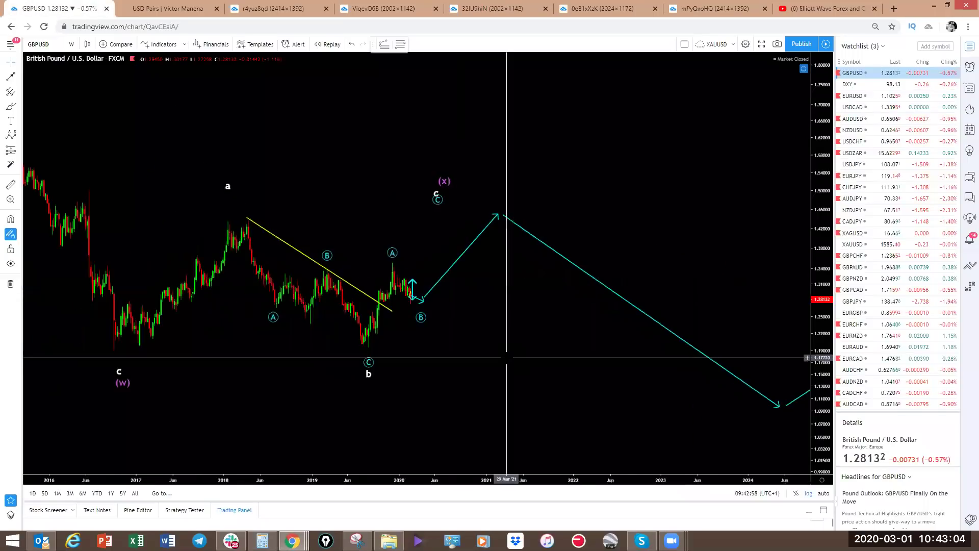
pyautogui.click(71, 45)
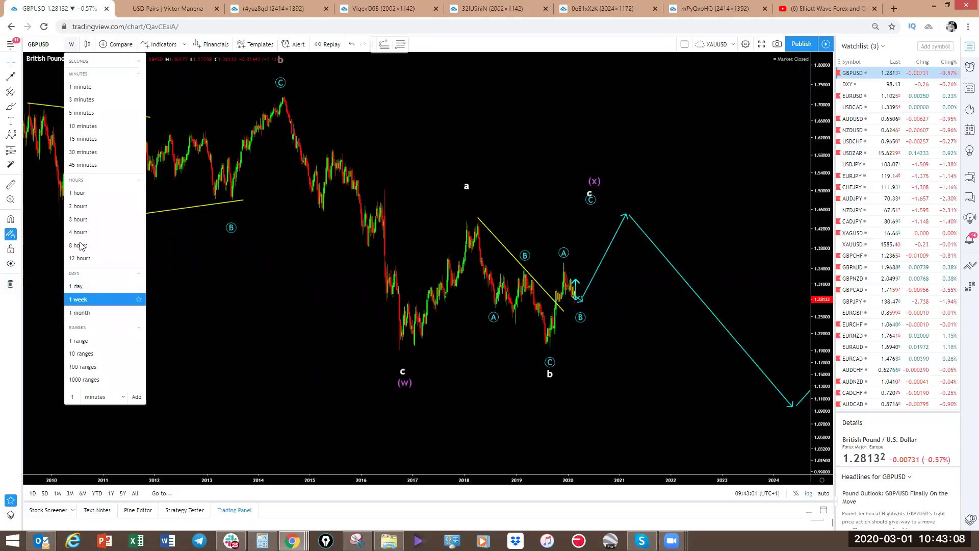
pyautogui.click(79, 233)
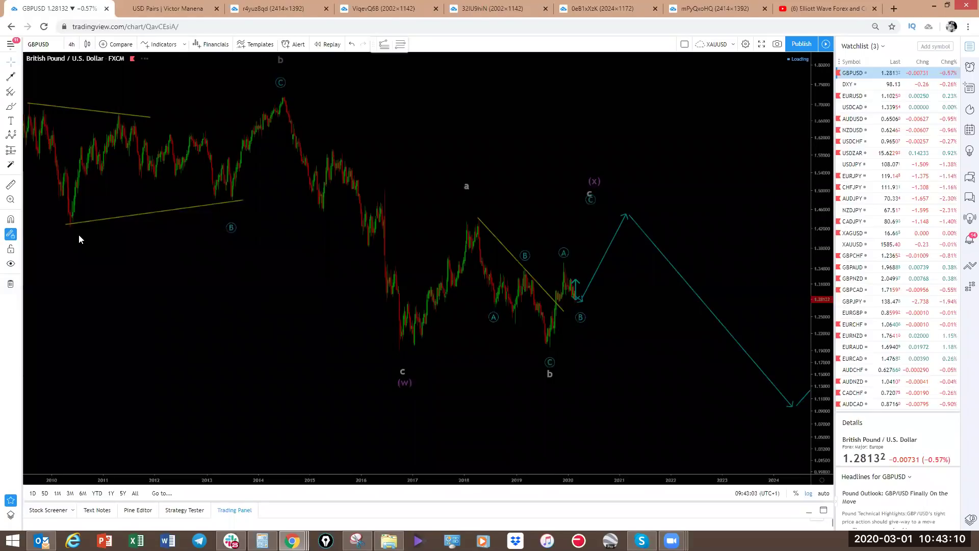
# - Delete the duplicate blue projection arrow that ends nearest wave C on the 4-hour GBPUSD chart
pyautogui.click(823, 494)
pyautogui.moveTo(820, 185); pyautogui.dragTo(850, 390)
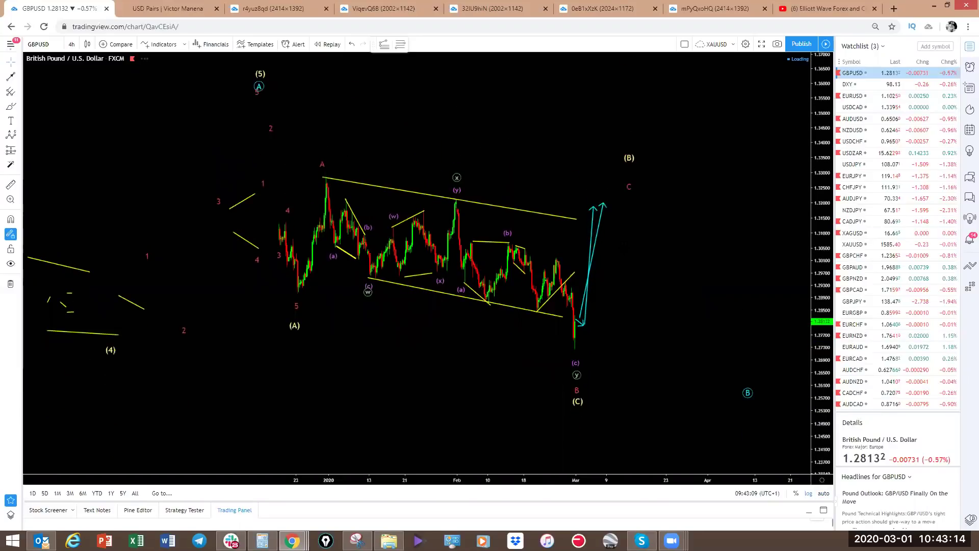
pyautogui.click(597, 244)
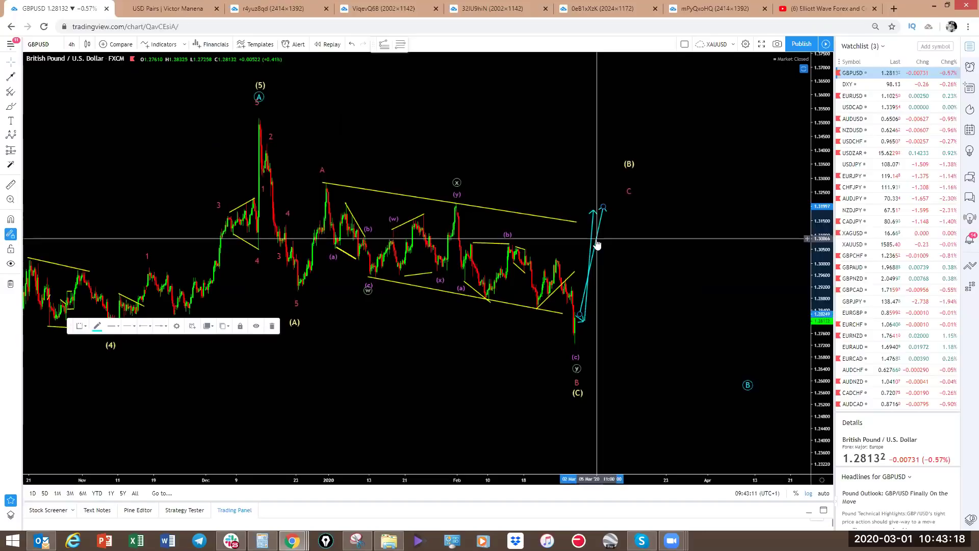
pyautogui.press('Delete')
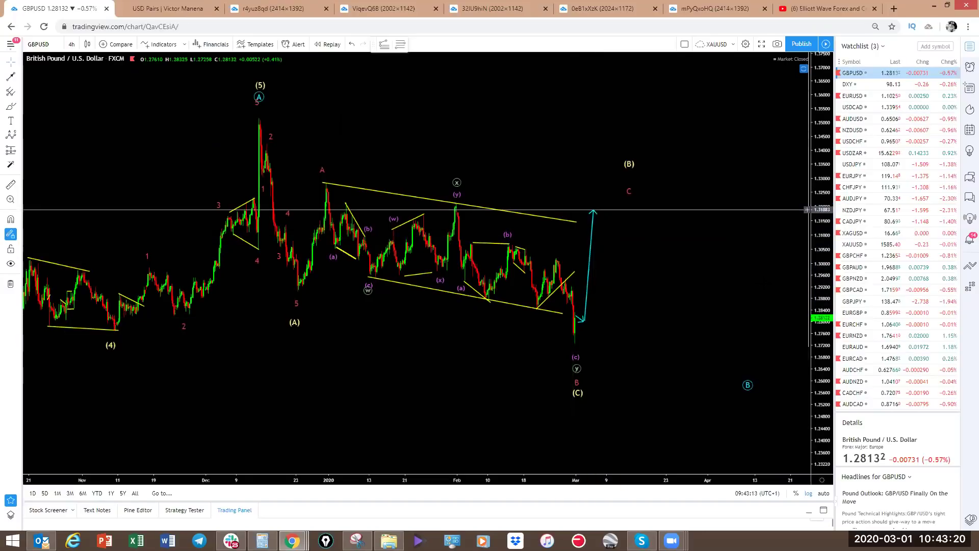
pyautogui.moveTo(662, 277); pyautogui.dragTo(699, 282)
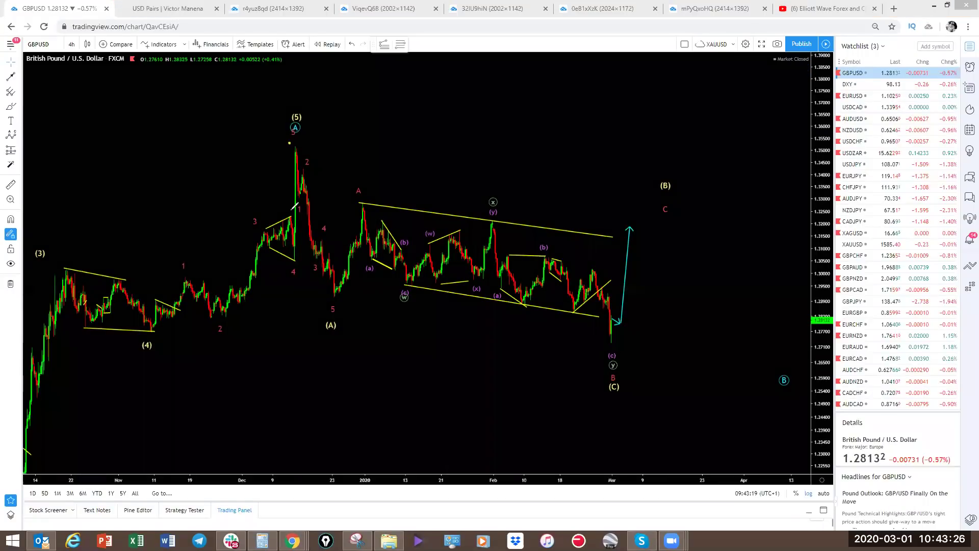
# - Trace the drop from wave (5) to (A) in yellow, add red range lines from both extremes, and sketch a steep red rise past (B)
pyautogui.moveTo(283, 212)
pyautogui.mouseDown()
pyautogui.moveTo(314, 210)
pyautogui.moveTo(298, 149)
pyautogui.mouseUp()
pyautogui.moveTo(280, 144)
pyautogui.mouseDown()
pyautogui.moveTo(305, 143)
pyautogui.moveTo(296, 148)
pyautogui.moveTo(332, 296)
pyautogui.mouseUp()
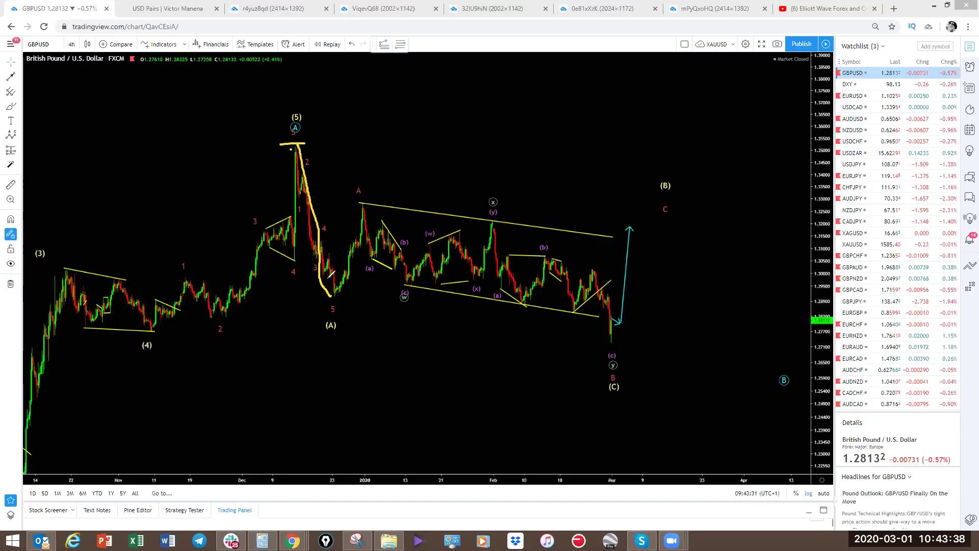
pyautogui.moveTo(330, 297); pyautogui.dragTo(659, 304)
pyautogui.moveTo(301, 146); pyautogui.dragTo(607, 159)
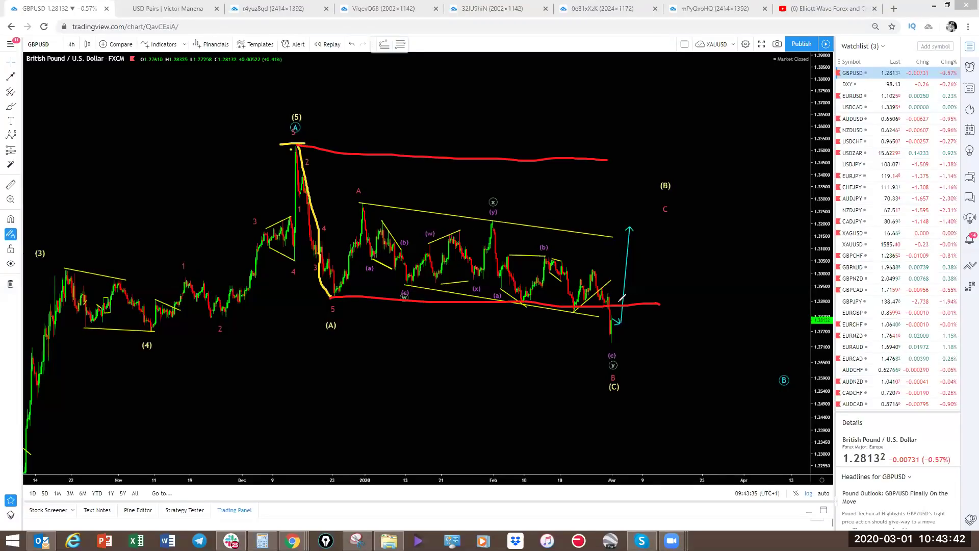
pyautogui.moveTo(621, 304); pyautogui.dragTo(662, 59)
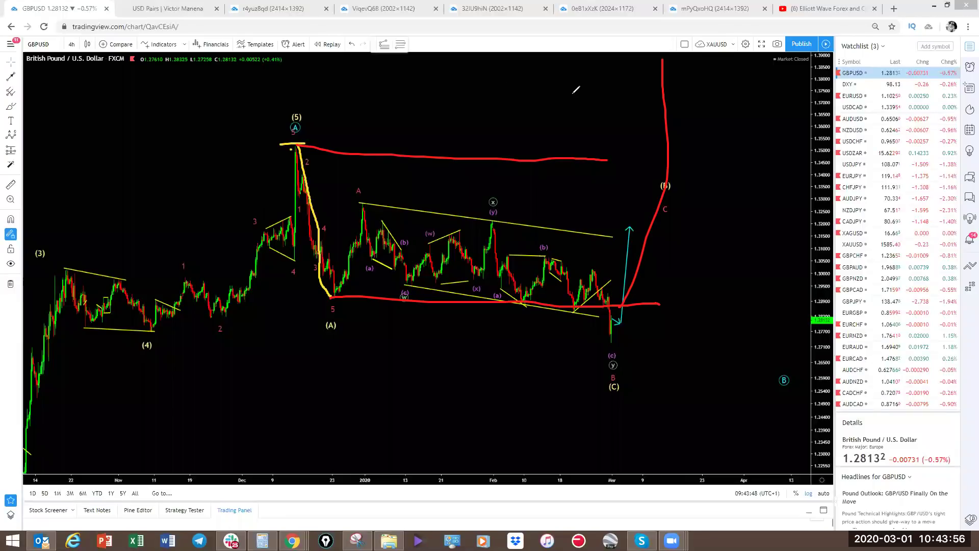
# - Trace the A-B-C correction in magenta, a yellow decline after it, and white lines for the prior rally and the projected next rally
pyautogui.moveTo(332, 294)
pyautogui.mouseDown()
pyautogui.moveTo(369, 197)
pyautogui.moveTo(612, 320)
pyautogui.moveTo(634, 224)
pyautogui.mouseUp()
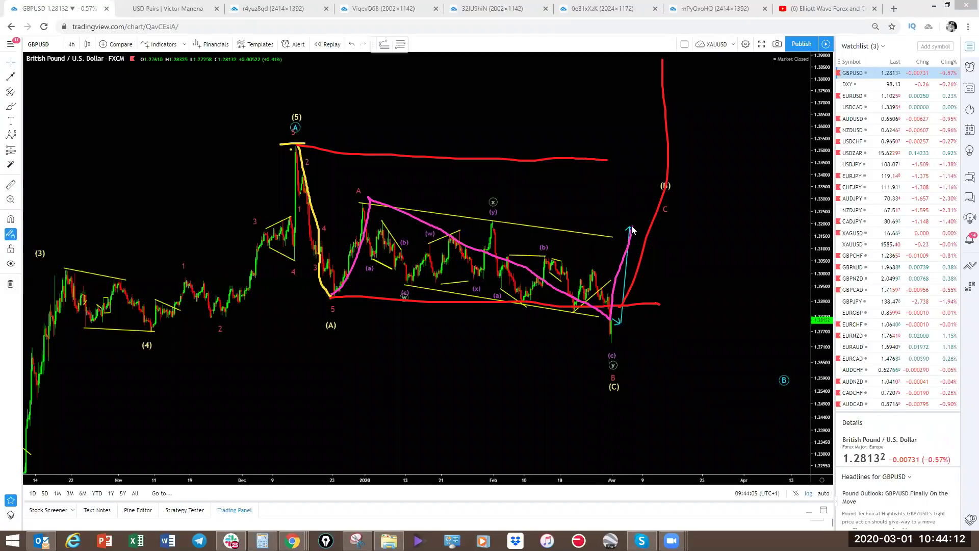
pyautogui.moveTo(632, 225); pyautogui.dragTo(667, 366)
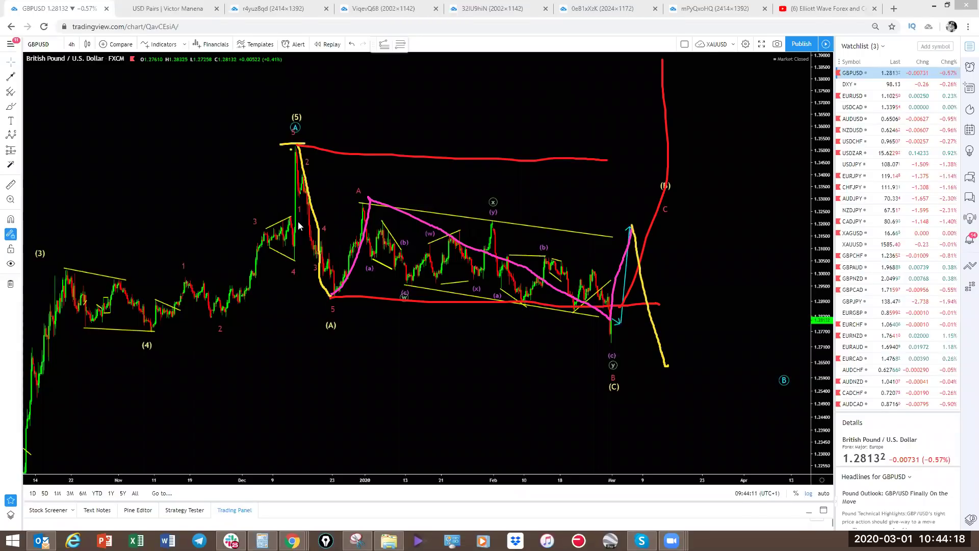
pyautogui.moveTo(23, 450)
pyautogui.mouseDown()
pyautogui.moveTo(131, 365)
pyautogui.moveTo(285, 145)
pyautogui.mouseUp()
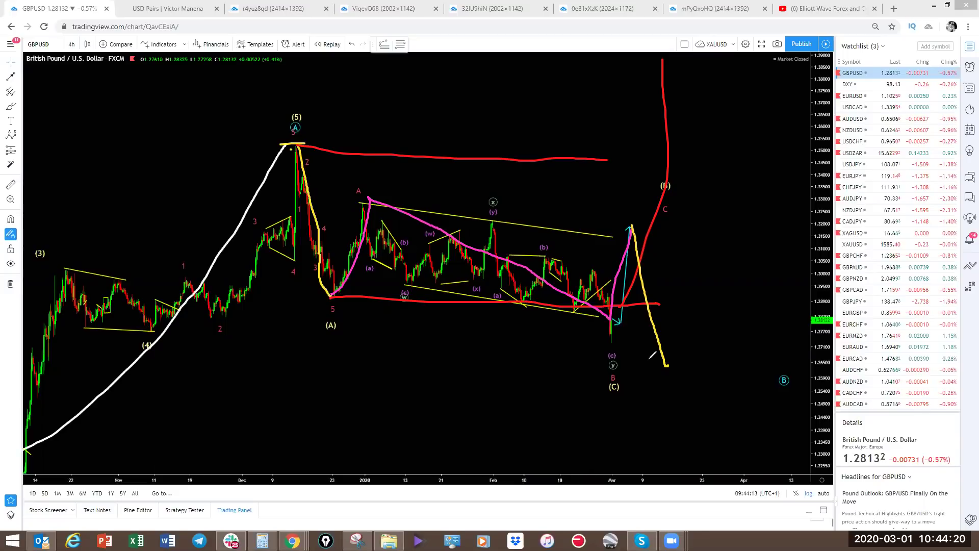
pyautogui.moveTo(668, 367); pyautogui.dragTo(760, 95)
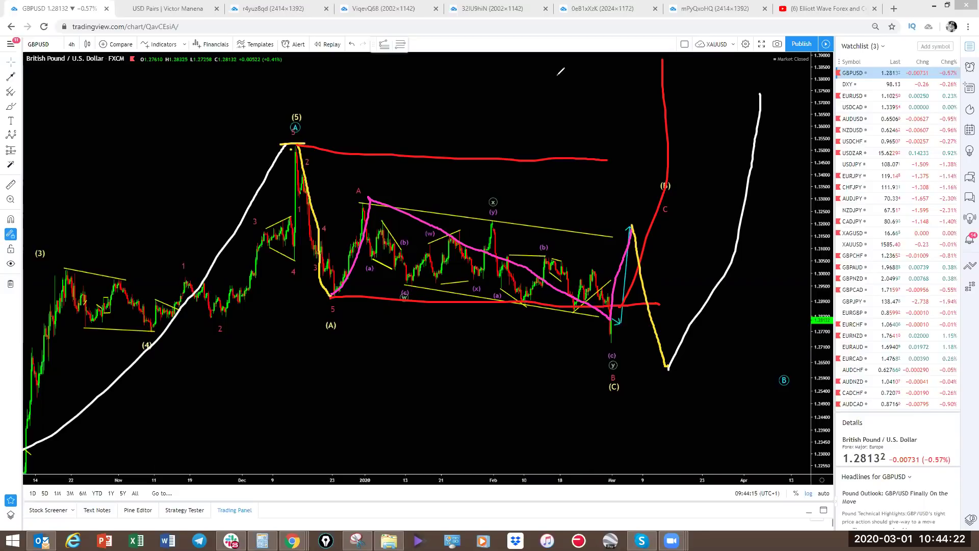
# - Hide all chart drawings, sketch a magenta upper boundary from the early-2020 high plus the latest swings, and clear the sketches
pyautogui.click(546, 158)
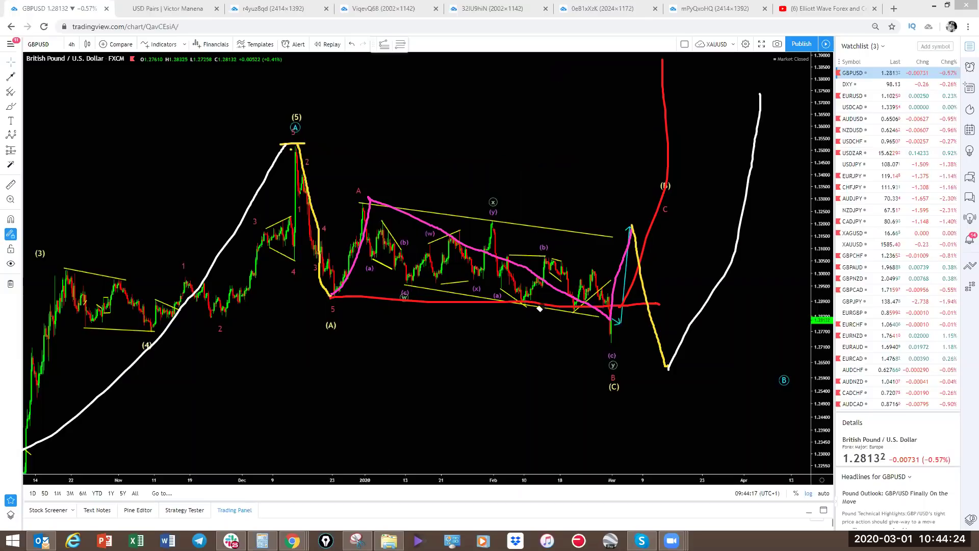
pyautogui.click(10, 263)
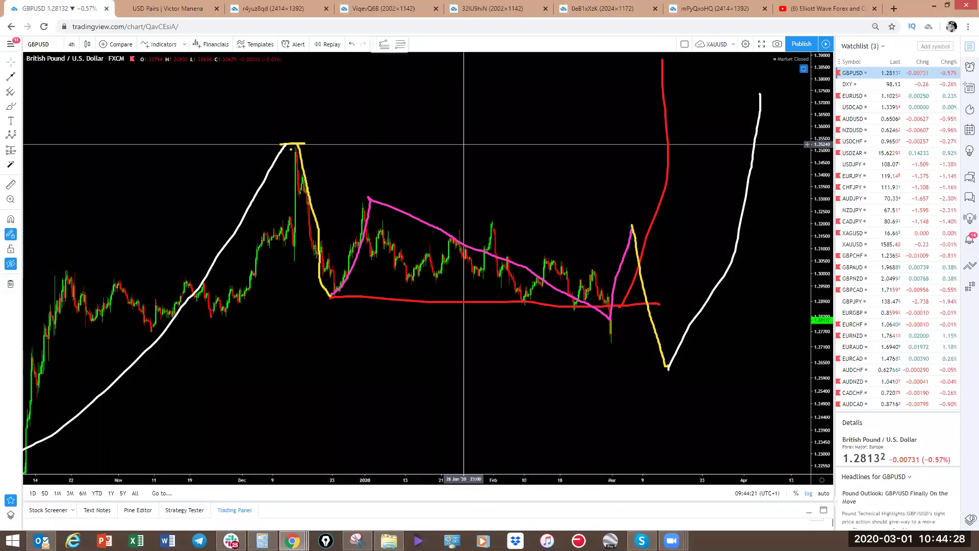
pyautogui.moveTo(369, 198)
pyautogui.mouseDown()
pyautogui.moveTo(590, 204)
pyautogui.moveTo(654, 218)
pyautogui.mouseUp()
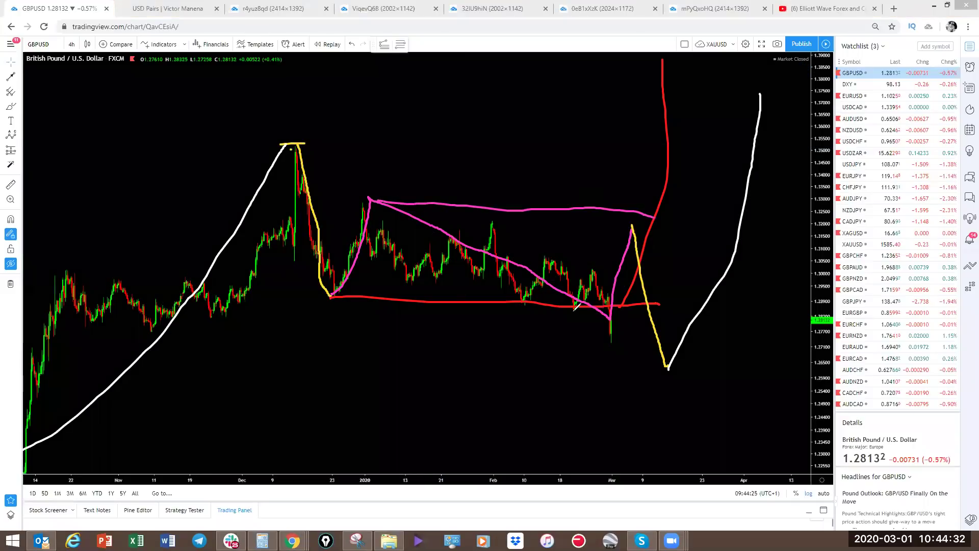
pyautogui.moveTo(603, 277); pyautogui.dragTo(573, 311)
pyautogui.moveTo(602, 287); pyautogui.dragTo(610, 327)
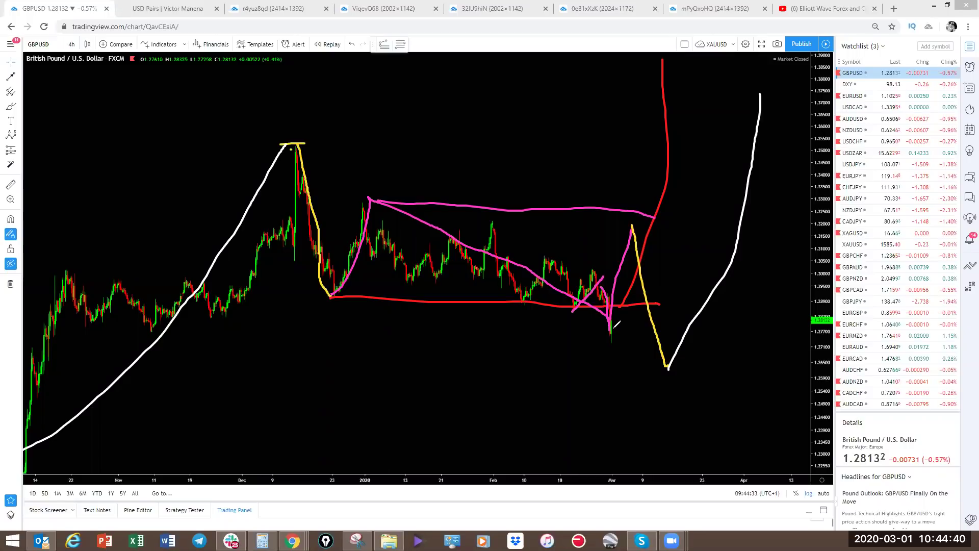
pyautogui.moveTo(619, 318); pyautogui.dragTo(625, 231)
pyautogui.hotkey('ctrl', 'shift', '7')
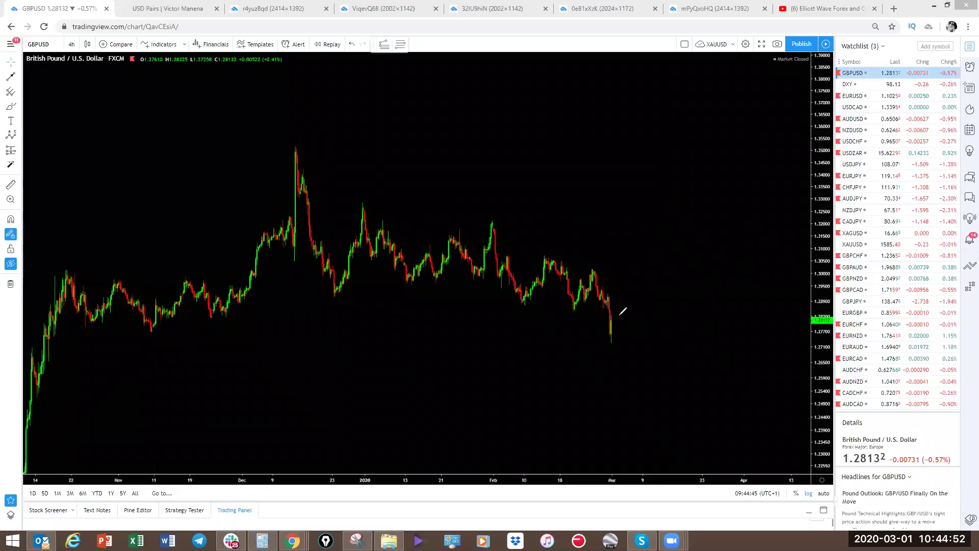
# - Sketch a magenta projected rise from the latest GBPUSD price and two descending magenta boundary lines around the 2020 range
pyautogui.moveTo(619, 315)
pyautogui.mouseDown()
pyautogui.moveTo(645, 270)
pyautogui.moveTo(658, 204)
pyautogui.mouseUp()
pyautogui.moveTo(366, 201); pyautogui.dragTo(640, 248)
pyautogui.hotkey('ctrl', 'z')
pyautogui.moveTo(374, 207); pyautogui.dragTo(637, 226)
pyautogui.moveTo(334, 296); pyautogui.dragTo(623, 349)
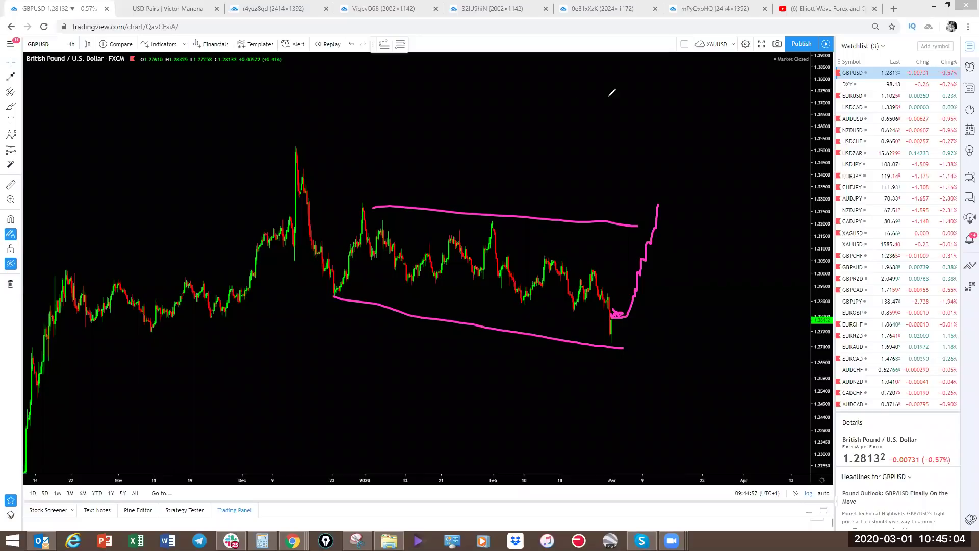
# - Trace the December drop in yellow, sketch the rise, decline and rally projected from the latest price, and clear all sketches
pyautogui.moveTo(289, 145); pyautogui.dragTo(317, 295)
pyautogui.moveTo(661, 211)
pyautogui.mouseDown()
pyautogui.moveTo(722, 384)
pyautogui.moveTo(818, 37)
pyautogui.mouseUp()
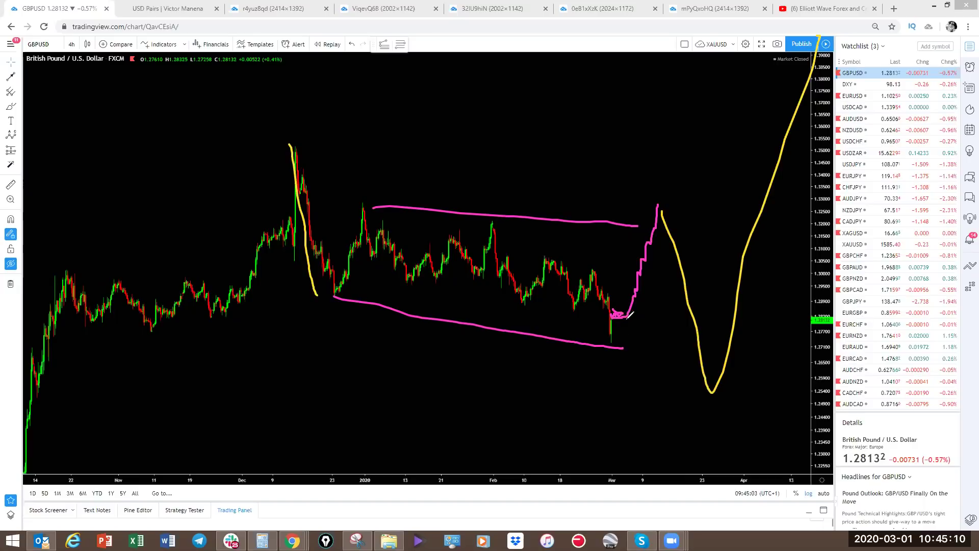
pyautogui.moveTo(630, 314); pyautogui.dragTo(648, 207)
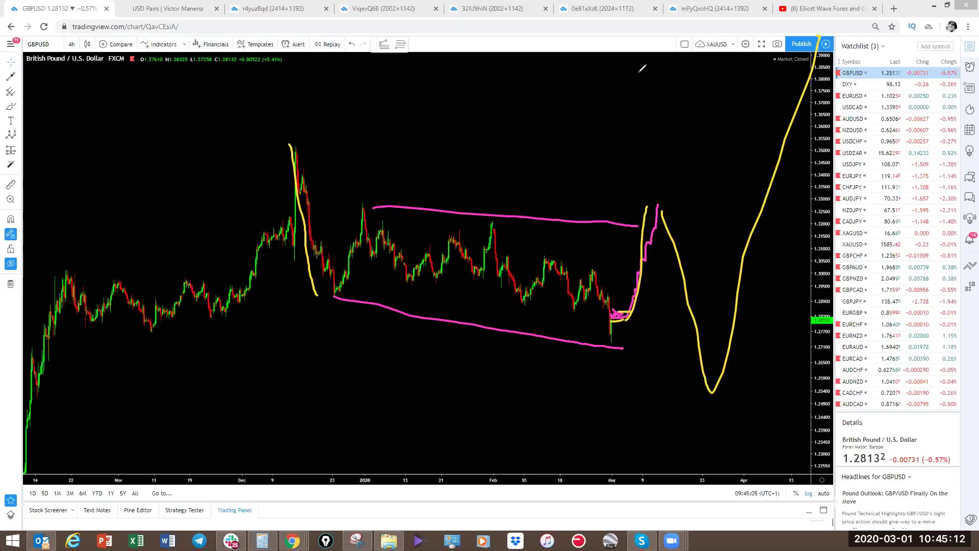
pyautogui.press('Escape')
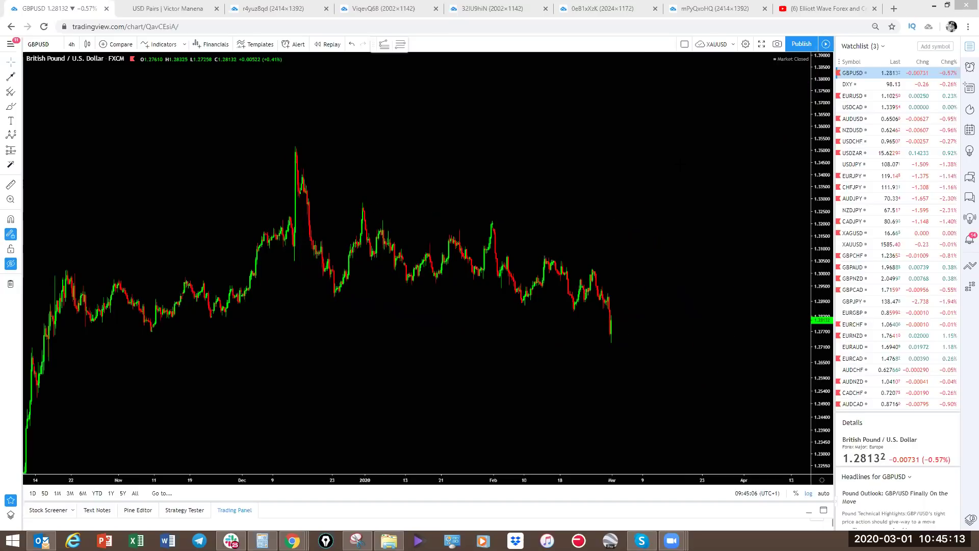
# - Open the live 4-hour USDCAD chart from the watchlist and examine its price history back to late 2018
pyautogui.click(850, 108)
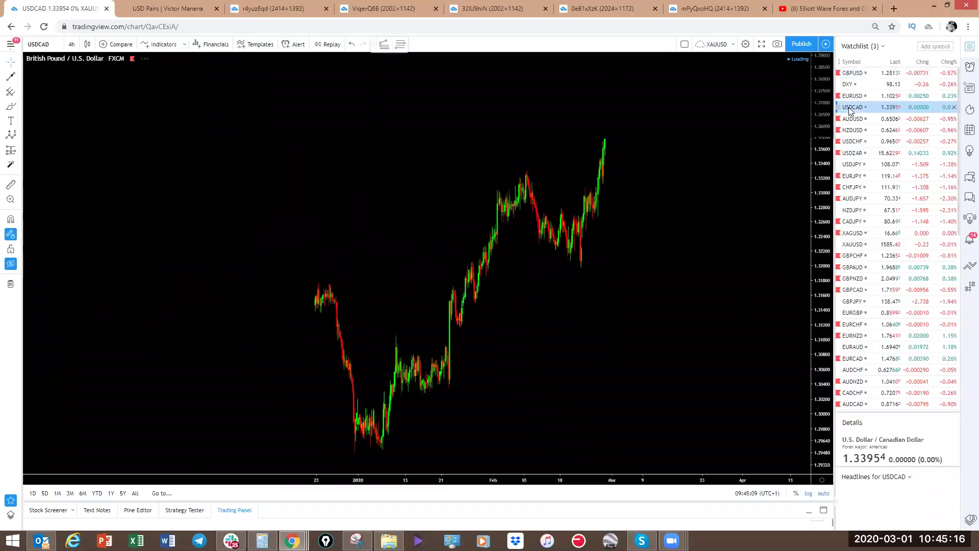
pyautogui.scroll(-2, 703, 278)
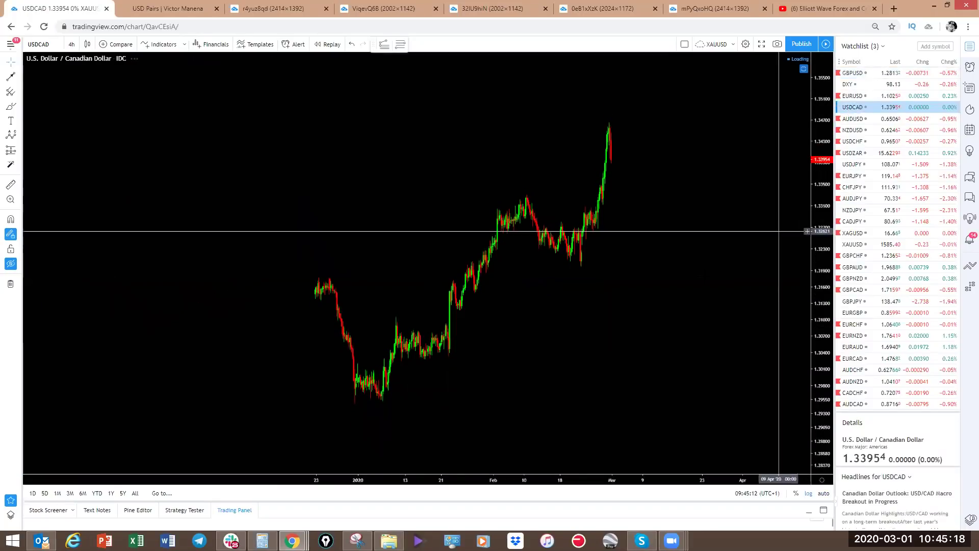
pyautogui.scroll(-5, 703, 277)
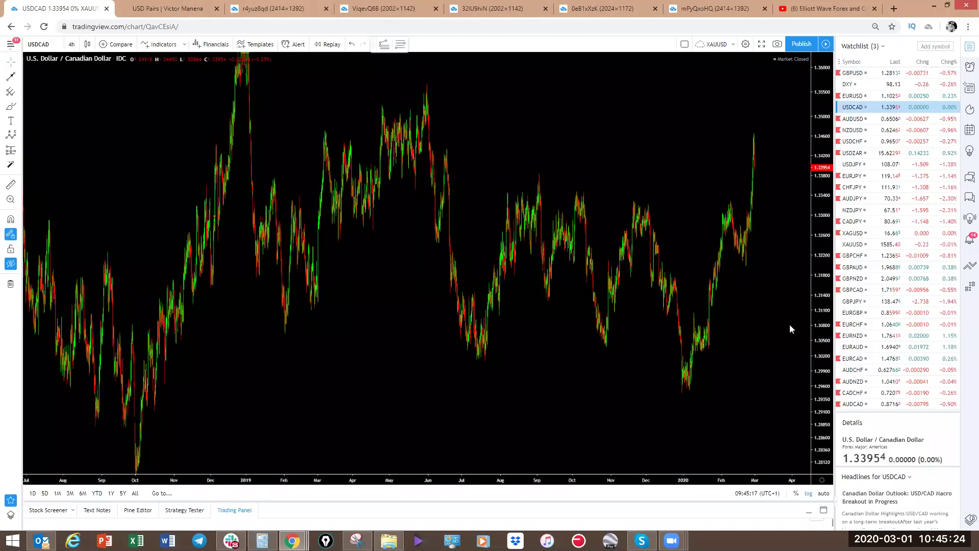
pyautogui.scroll(3, 657, 334)
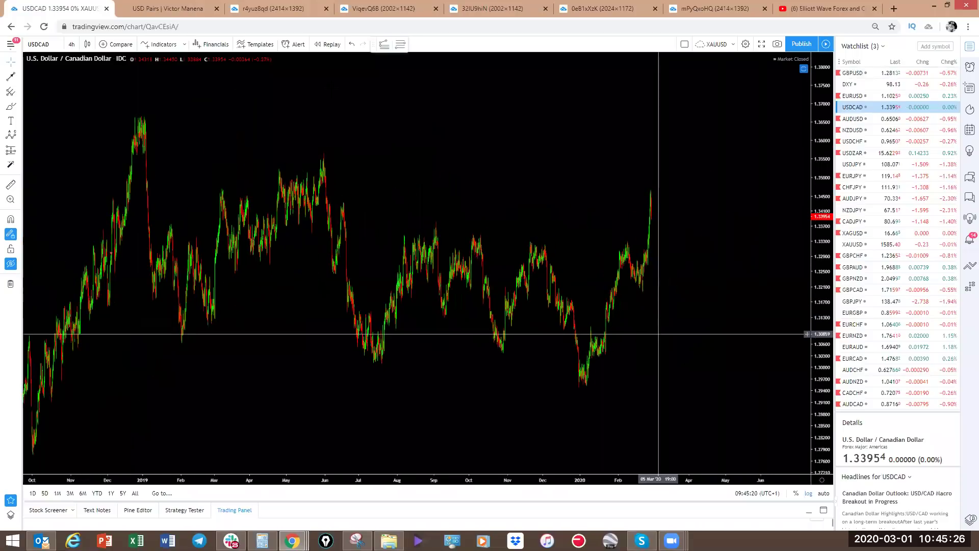
# - Open the weekly USDCAD chart from the website's USD Pairs page, trace the first projected rise, and clear the trace
pyautogui.click(181, 10)
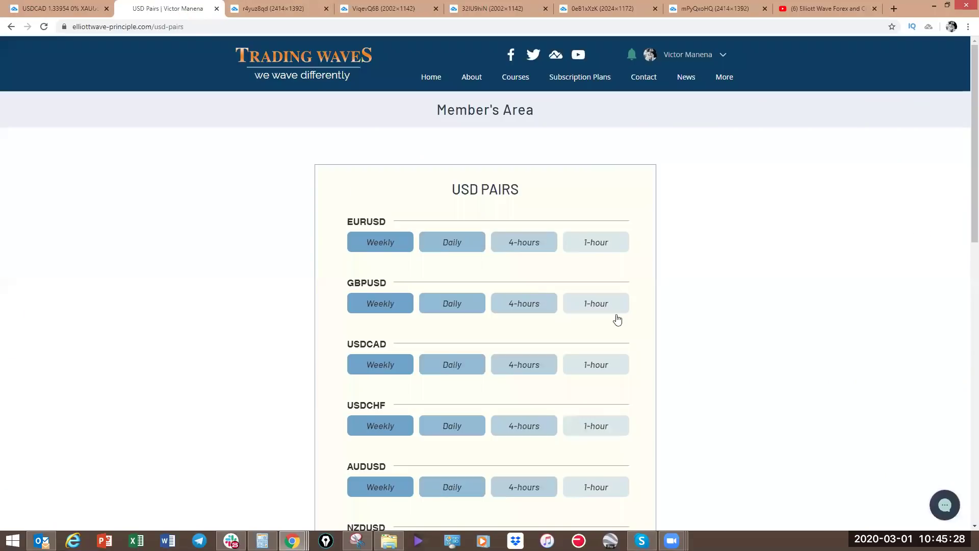
pyautogui.scroll(-2, 421, 251)
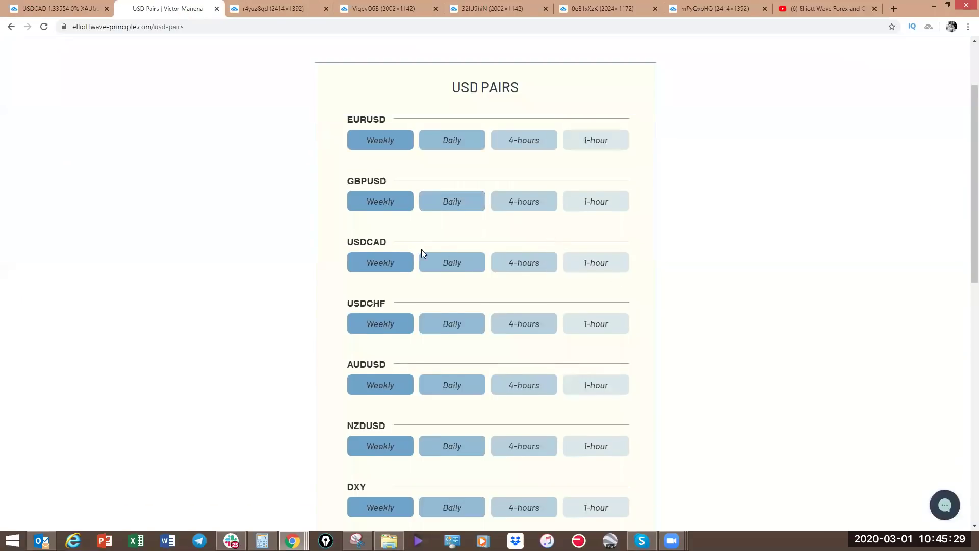
pyautogui.click(389, 262)
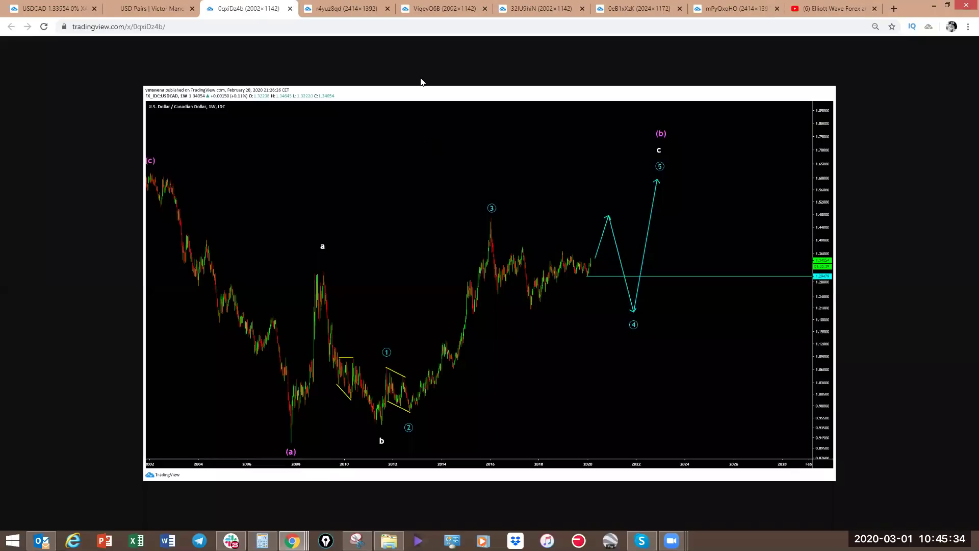
pyautogui.moveTo(591, 260); pyautogui.dragTo(593, 253)
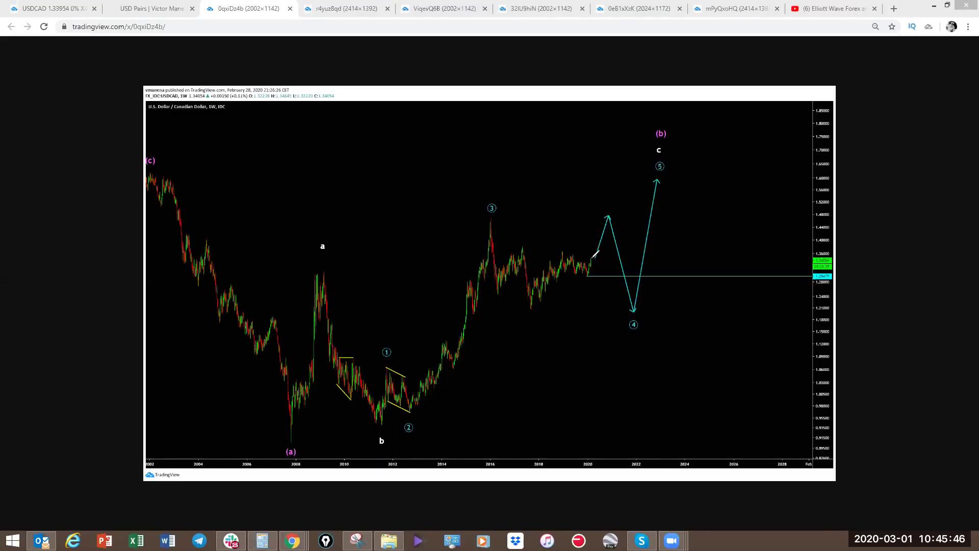
pyautogui.moveTo(592, 258); pyautogui.dragTo(607, 218)
pyautogui.hotkey('ctrl', 'shift', '7')
pyautogui.hotkey('ctrl', 'shift', '2')
# - Open the website's 4-hour USDCAD chart, trace waves 1-2 and the projected path to (c) and down in yellow, and clear the traces
pyautogui.click(142, 10)
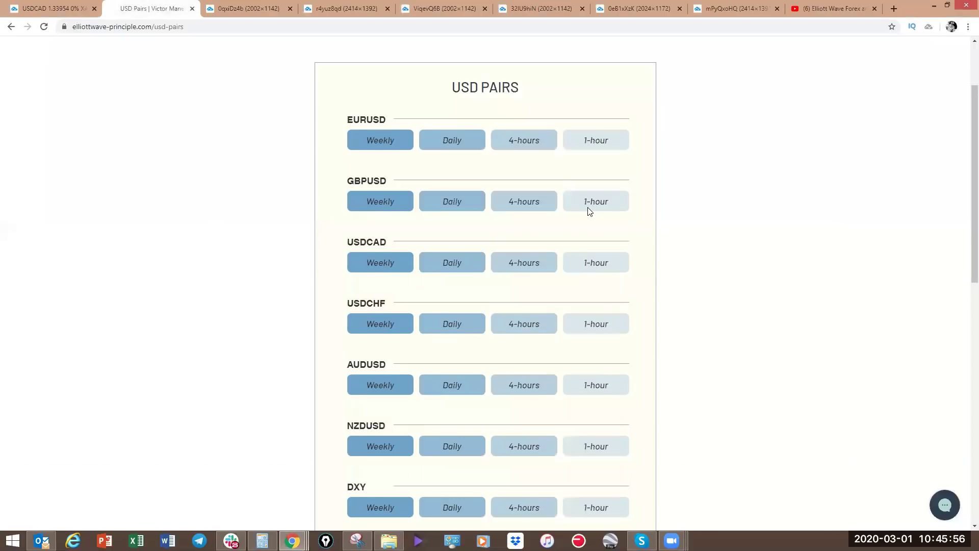
pyautogui.click(519, 265)
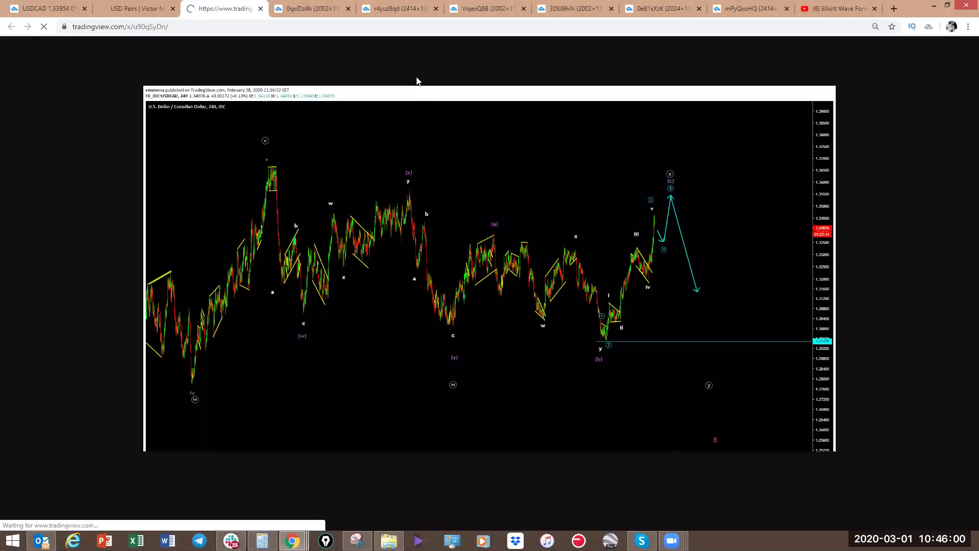
pyautogui.moveTo(656, 215)
pyautogui.mouseDown()
pyautogui.moveTo(662, 240)
pyautogui.moveTo(672, 196)
pyautogui.mouseUp()
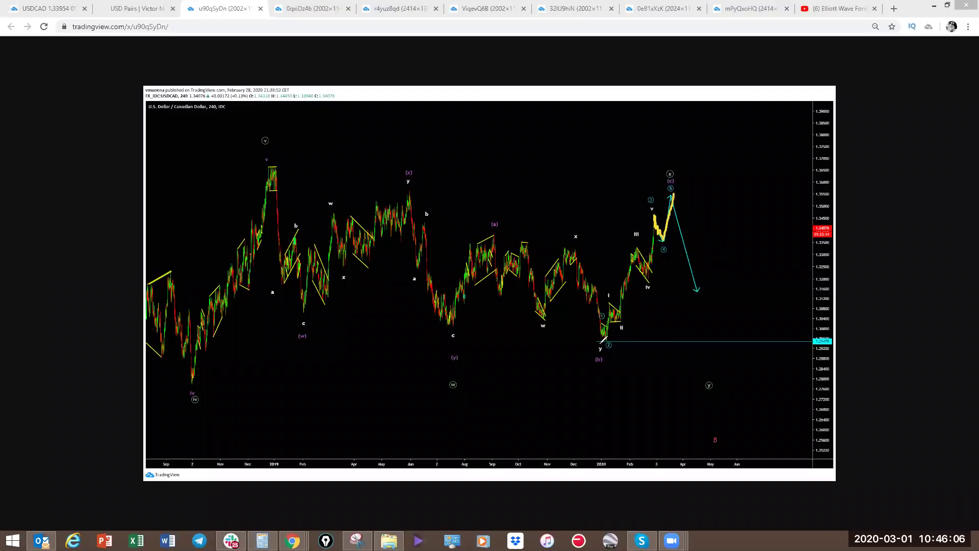
pyautogui.moveTo(596, 349); pyautogui.dragTo(610, 342)
pyautogui.moveTo(654, 217)
pyautogui.mouseDown()
pyautogui.moveTo(666, 235)
pyautogui.moveTo(668, 192)
pyautogui.moveTo(689, 288)
pyautogui.mouseUp()
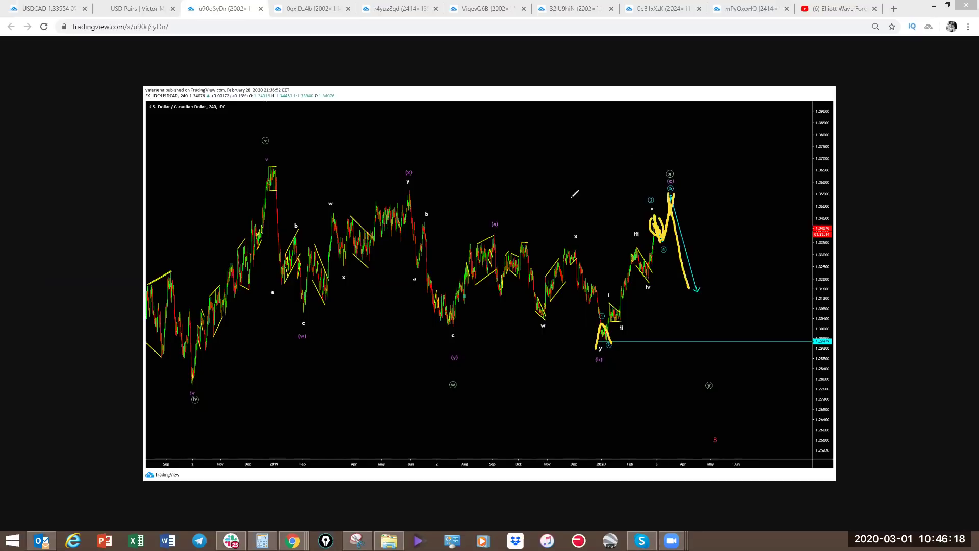
pyautogui.press('Escape')
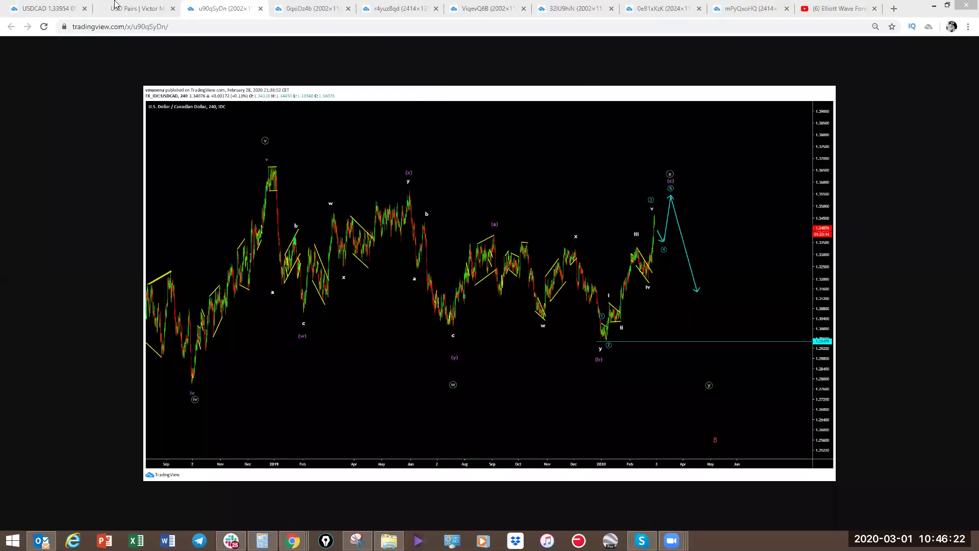
pyautogui.click(138, 10)
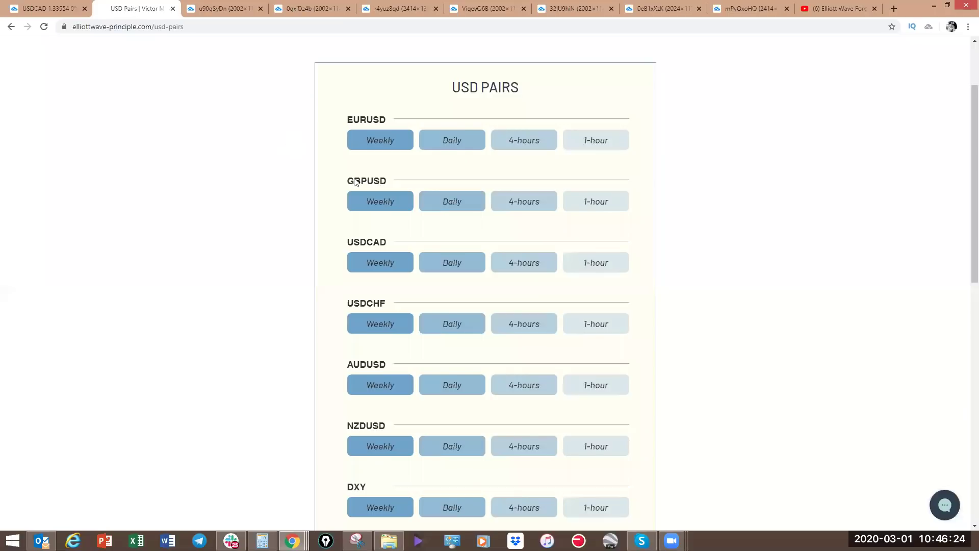
# - Reopen the website's 4-hour USDCAD chart and trace its projected path from the latest high
pyautogui.click(516, 270)
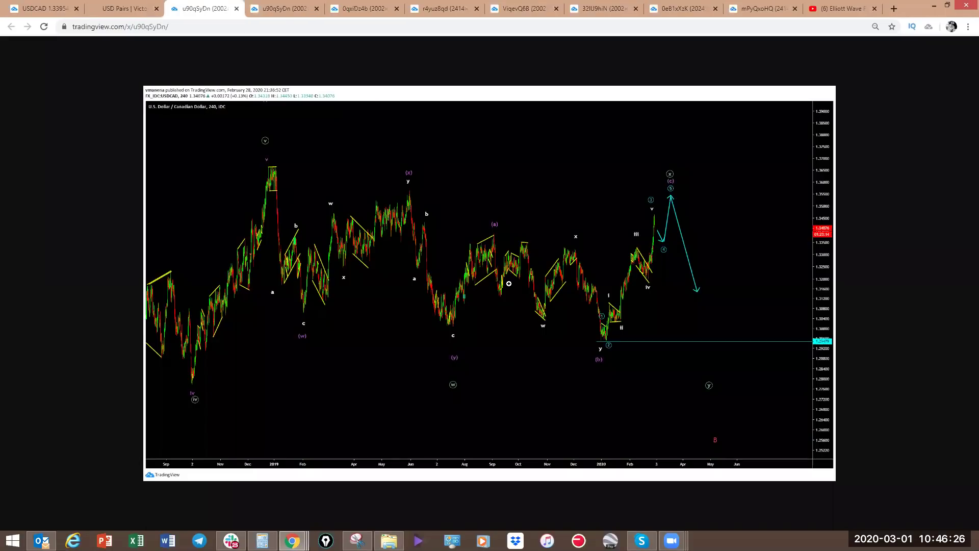
pyautogui.moveTo(654, 216)
pyautogui.mouseDown()
pyautogui.moveTo(666, 217)
pyautogui.moveTo(688, 260)
pyautogui.moveTo(686, 283)
pyautogui.mouseUp()
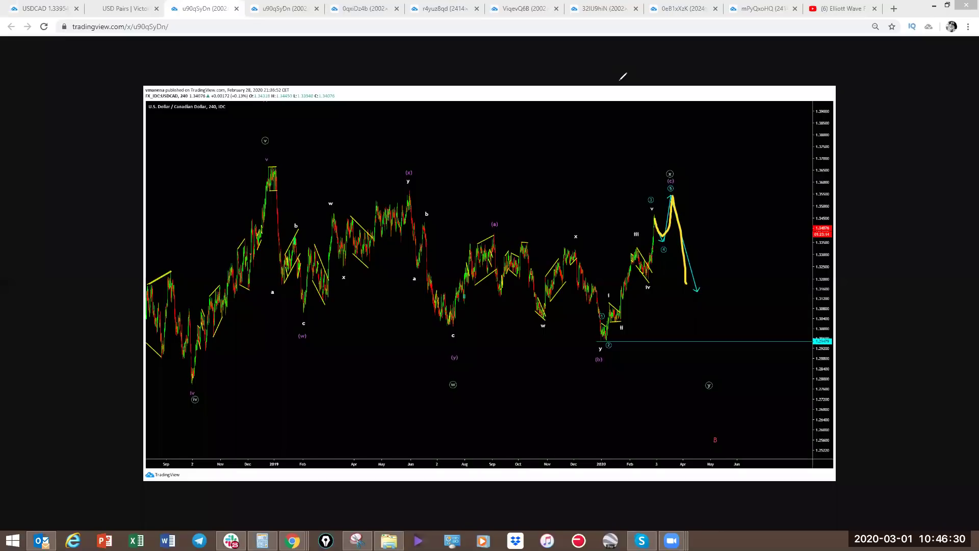
# - Move USDCHF directly below USDCAD in the live chart's watchlist and open its 4-hour chart with the price scale compressed
pyautogui.click(53, 8)
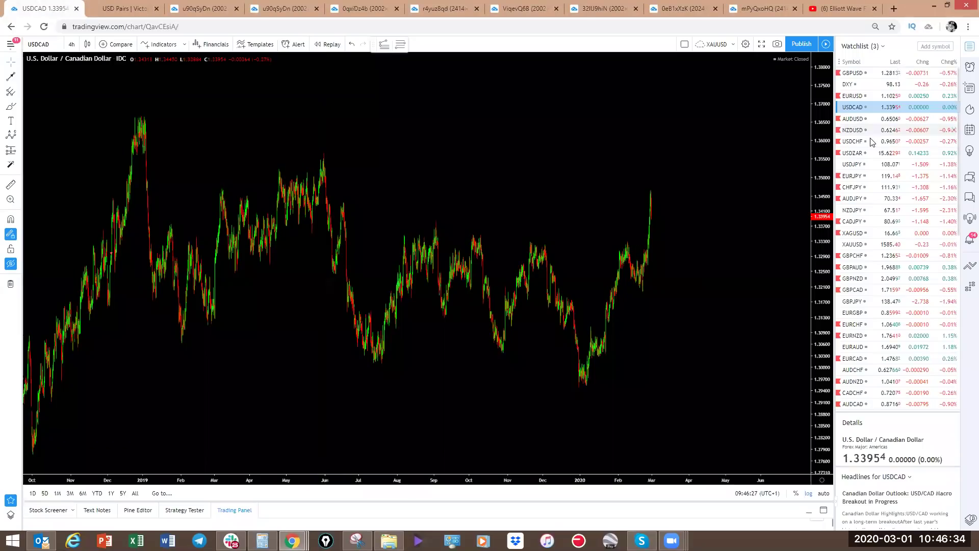
pyautogui.moveTo(860, 138); pyautogui.dragTo(863, 119)
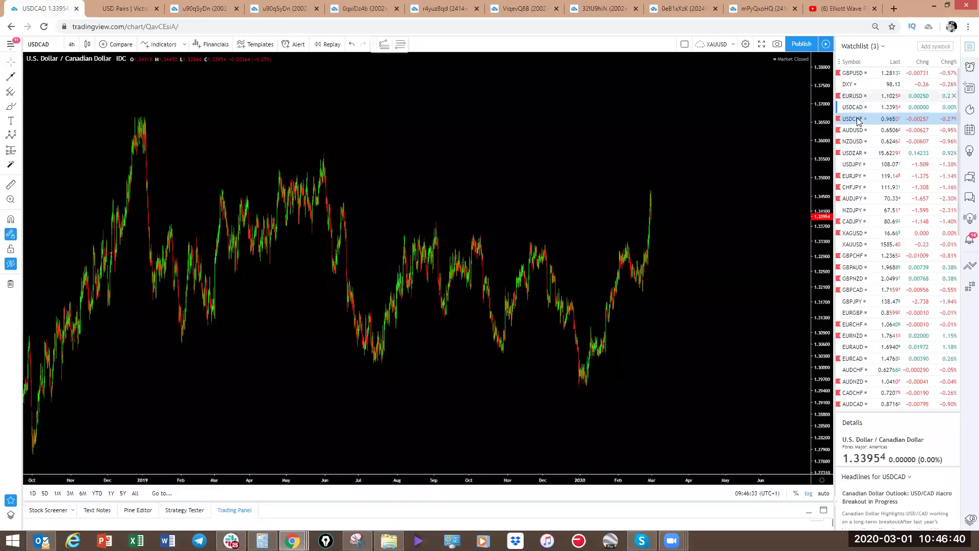
pyautogui.click(855, 119)
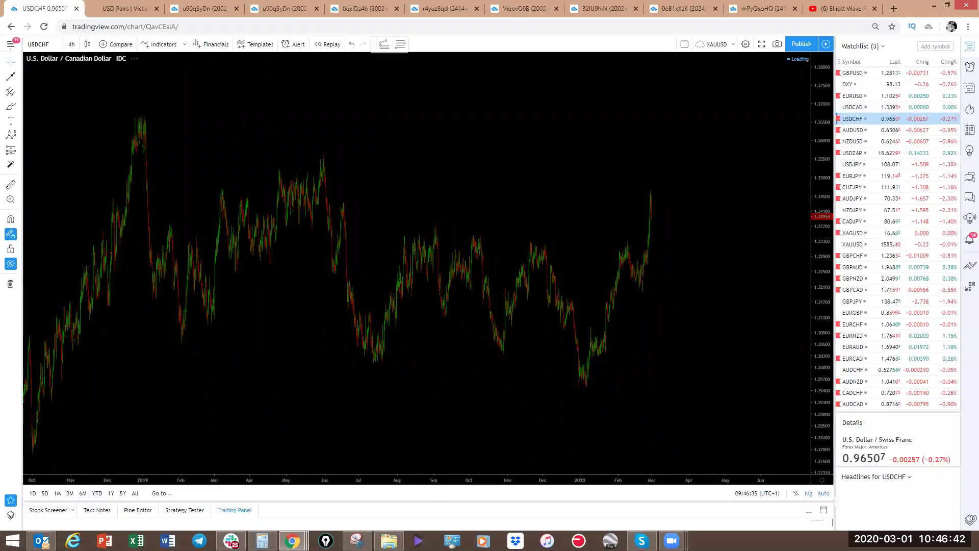
pyautogui.moveTo(819, 99); pyautogui.dragTo(806, 384)
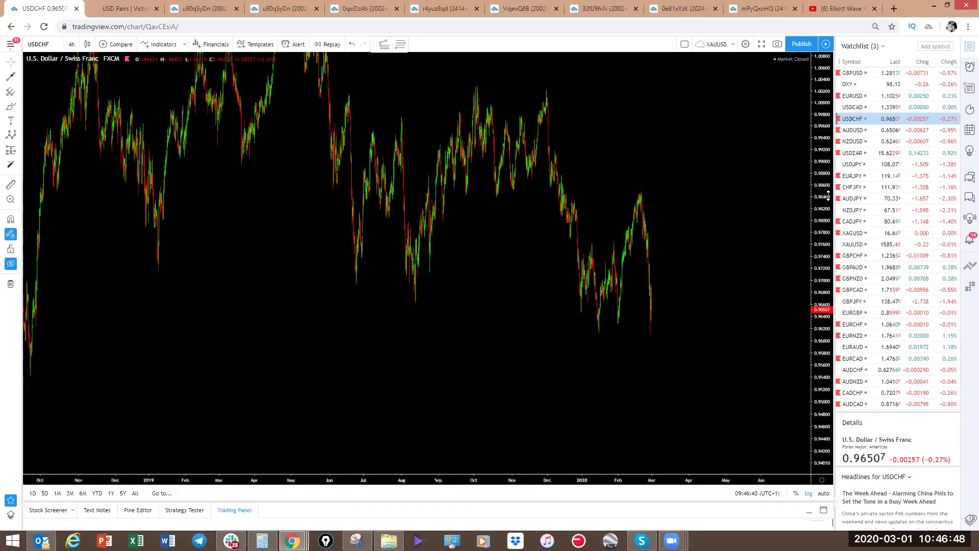
pyautogui.moveTo(828, 196); pyautogui.dragTo(817, 311)
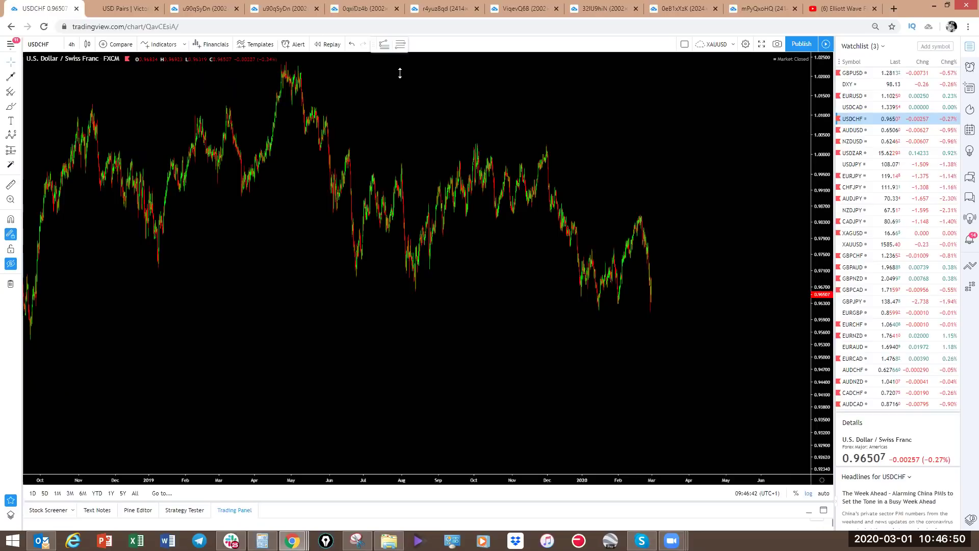
# - Trace the USDCHF swings from the October 2019 high to the February 2020 high in yellow and number their turning points 1 to 4
pyautogui.moveTo(475, 147)
pyautogui.mouseDown()
pyautogui.moveTo(502, 212)
pyautogui.moveTo(545, 156)
pyautogui.moveTo(592, 306)
pyautogui.mouseUp()
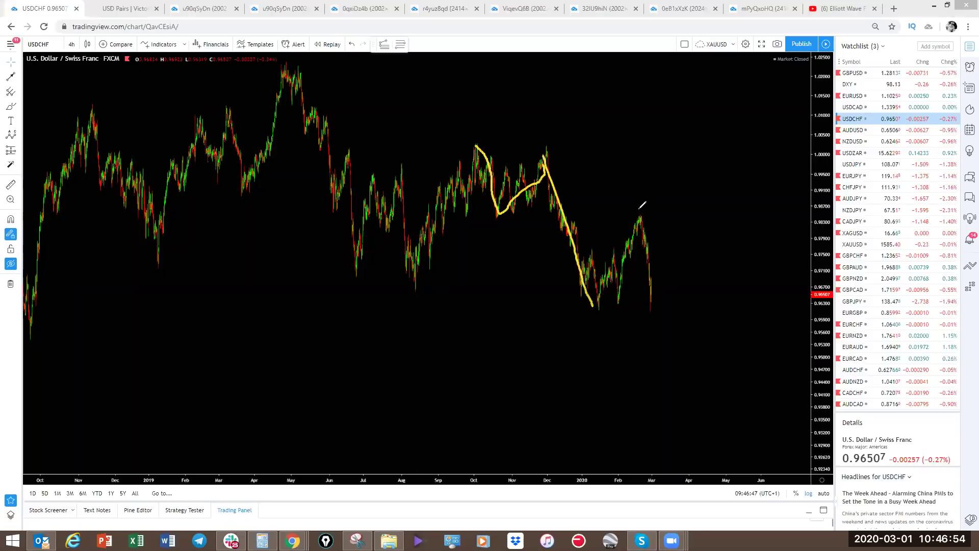
pyautogui.moveTo(642, 204); pyautogui.dragTo(654, 217)
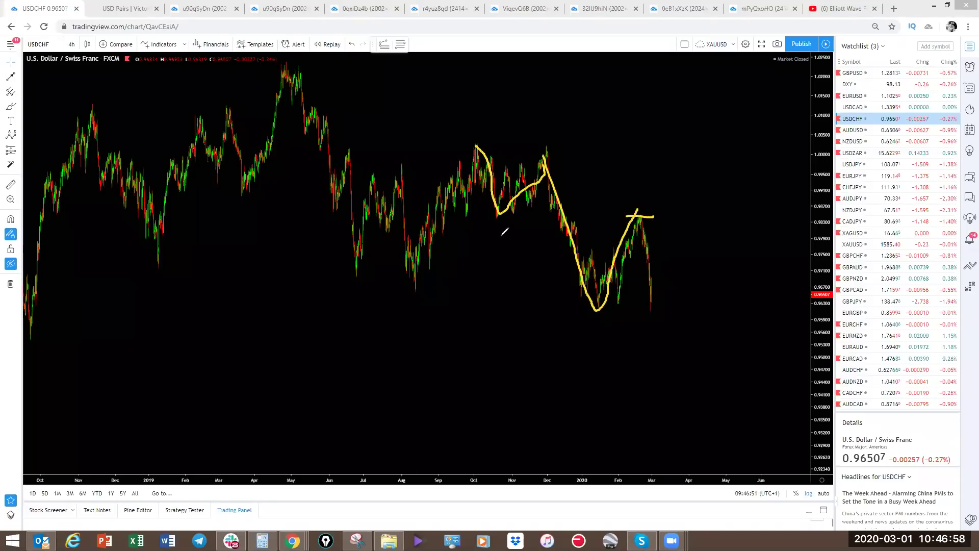
pyautogui.moveTo(493, 230); pyautogui.dragTo(495, 243)
pyautogui.moveTo(544, 131); pyautogui.dragTo(554, 138)
pyautogui.moveTo(581, 328)
pyautogui.mouseDown()
pyautogui.moveTo(600, 328)
pyautogui.moveTo(604, 340)
pyautogui.mouseUp()
pyautogui.moveTo(636, 176); pyautogui.dragTo(641, 198)
# - Sketch a consolidation and further drop from the latest USDCHF price, repeat the pattern beside it, and clear all sketches
pyautogui.moveTo(652, 304)
pyautogui.mouseDown()
pyautogui.moveTo(673, 287)
pyautogui.moveTo(650, 307)
pyautogui.mouseUp()
pyautogui.moveTo(734, 219); pyautogui.dragTo(756, 243)
pyautogui.moveTo(770, 150); pyautogui.dragTo(768, 146)
pyautogui.moveTo(669, 289); pyautogui.dragTo(688, 376)
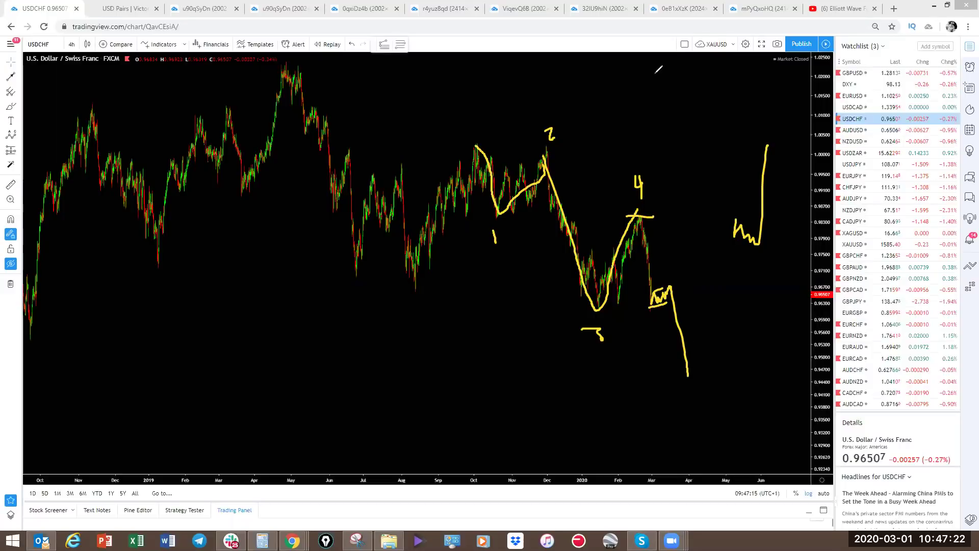
pyautogui.press('Escape')
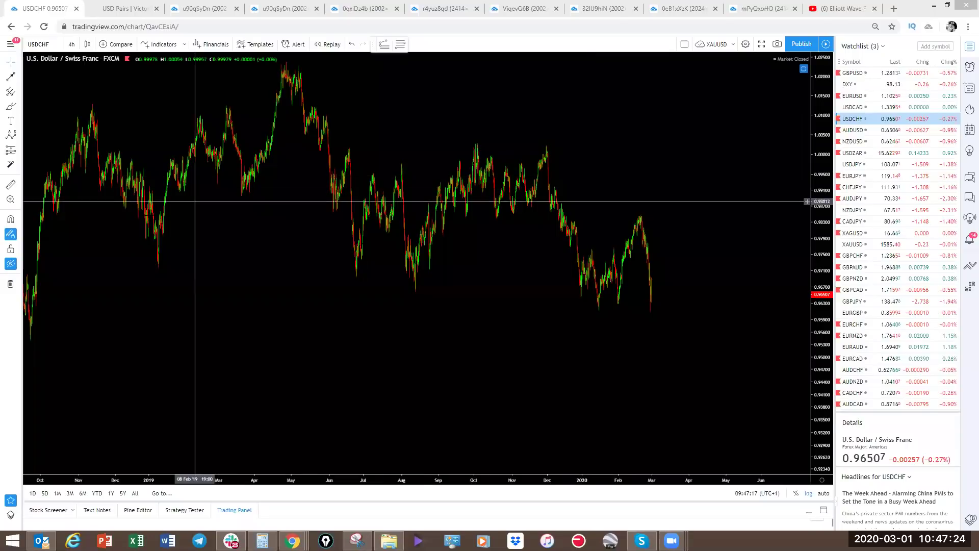
# - Open the website's 1-hour USDCHF chart, trace the A-B-C rise, projected drop and a consolidation before further decline, and clear the traces
pyautogui.click(141, 14)
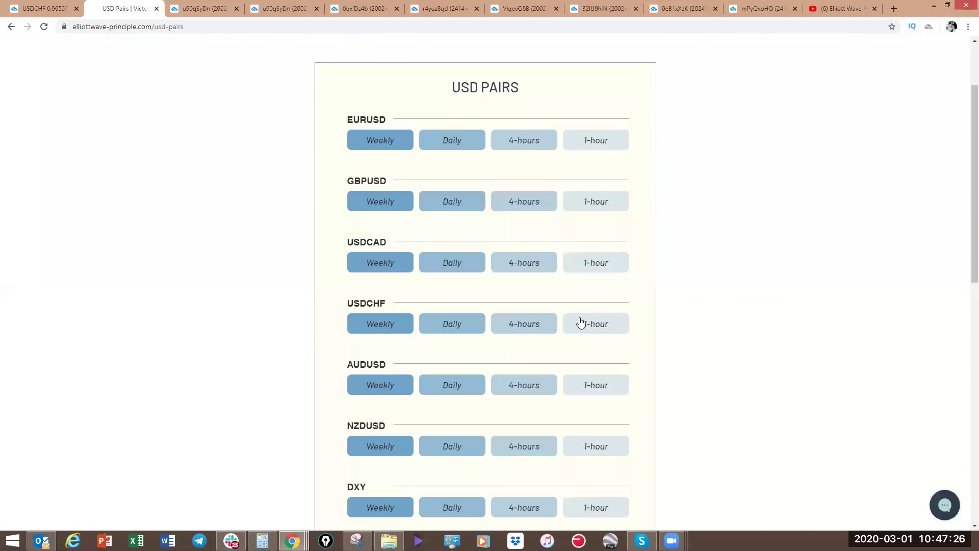
pyautogui.click(597, 325)
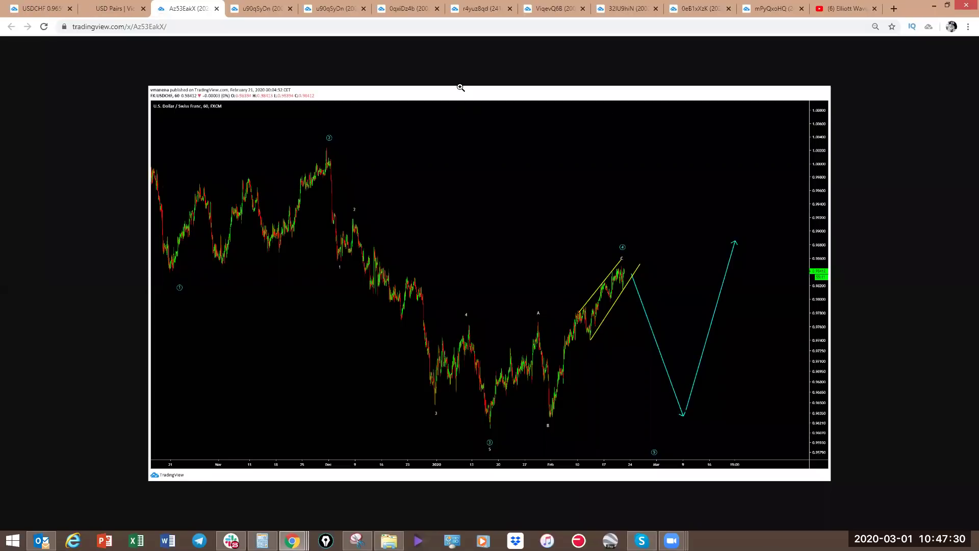
pyautogui.moveTo(632, 265)
pyautogui.mouseDown()
pyautogui.moveTo(688, 421)
pyautogui.moveTo(686, 408)
pyautogui.mouseUp()
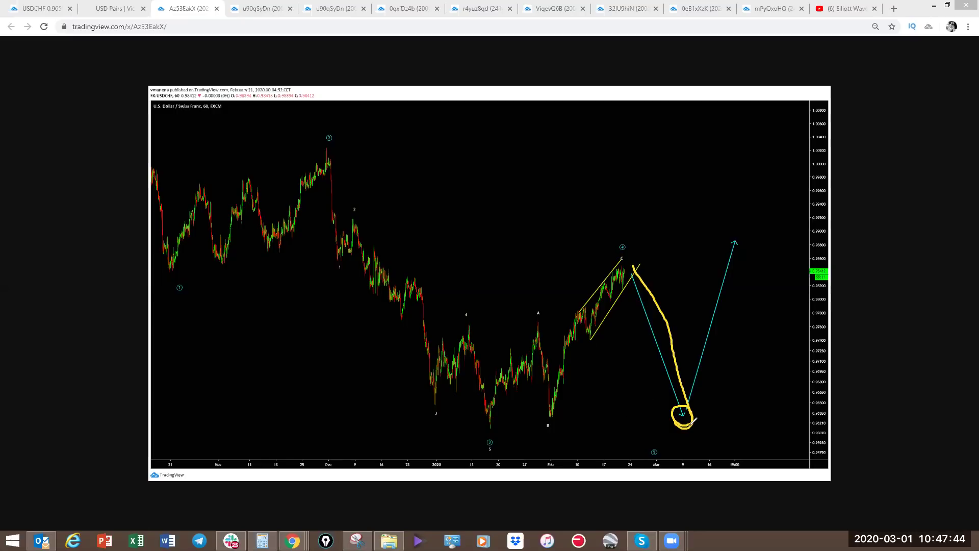
pyautogui.moveTo(486, 429)
pyautogui.mouseDown()
pyautogui.moveTo(525, 357)
pyautogui.moveTo(579, 354)
pyautogui.moveTo(628, 262)
pyautogui.mouseUp()
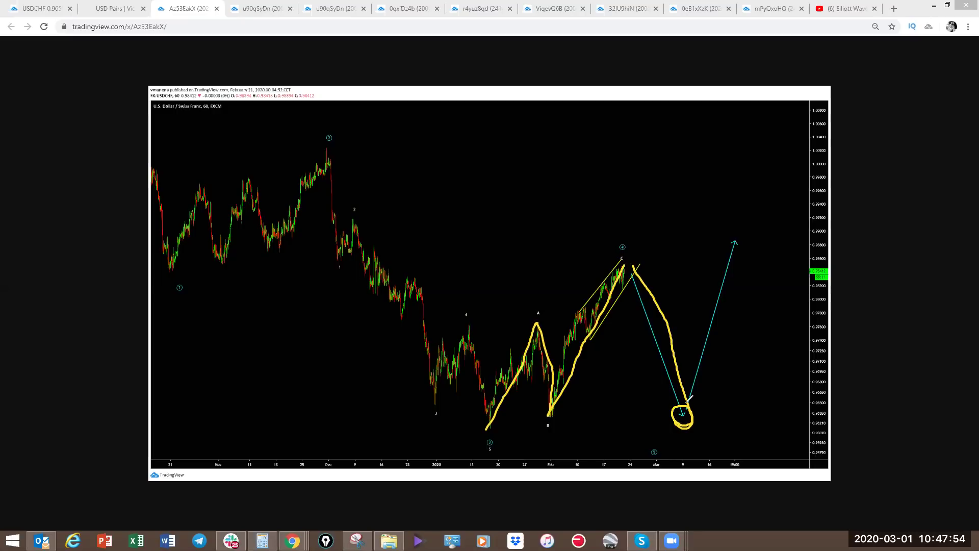
pyautogui.moveTo(687, 414)
pyautogui.mouseDown()
pyautogui.moveTo(707, 406)
pyautogui.moveTo(682, 415)
pyautogui.moveTo(715, 481)
pyautogui.mouseUp()
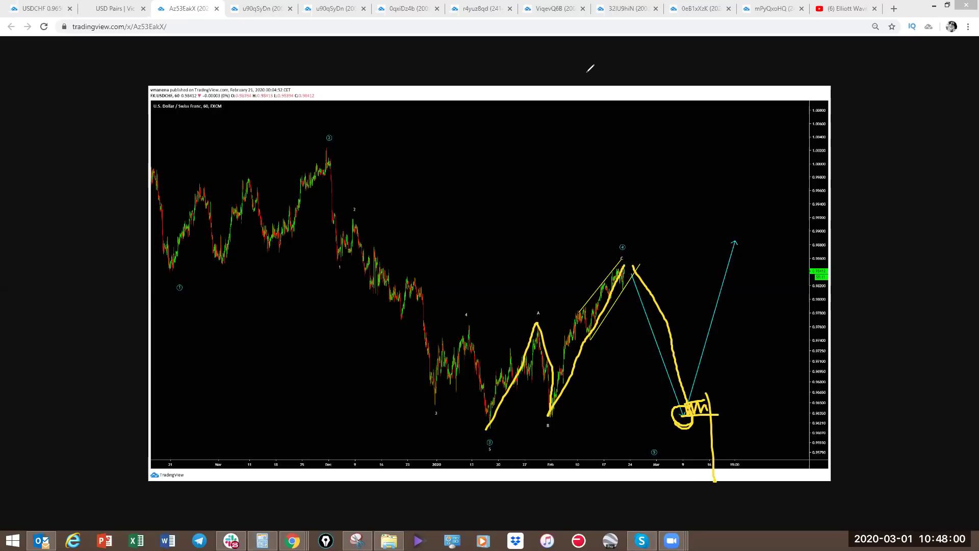
pyautogui.hotkey('ctrl', 'shift', '7')
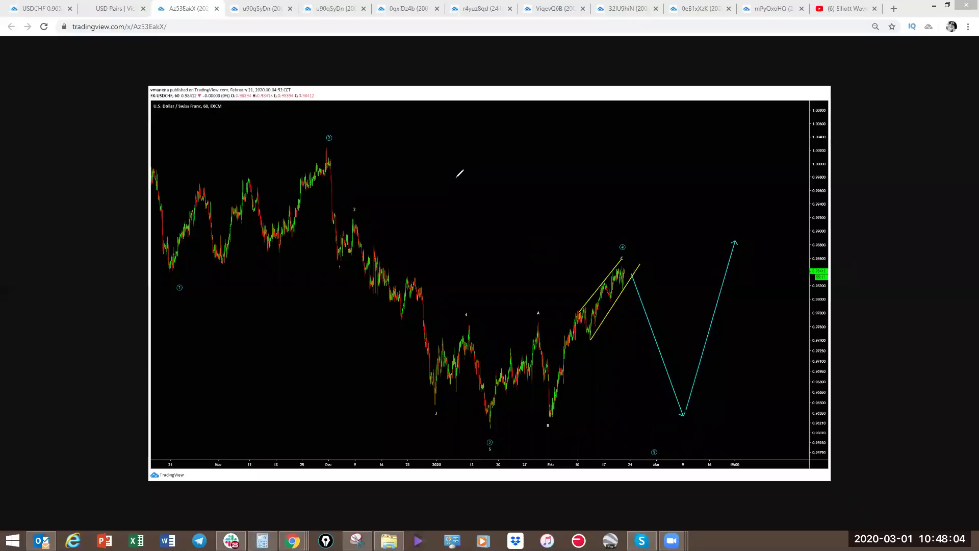
# - Return to the live chart and open AUDUSD from the watchlist
pyautogui.click(22, 9)
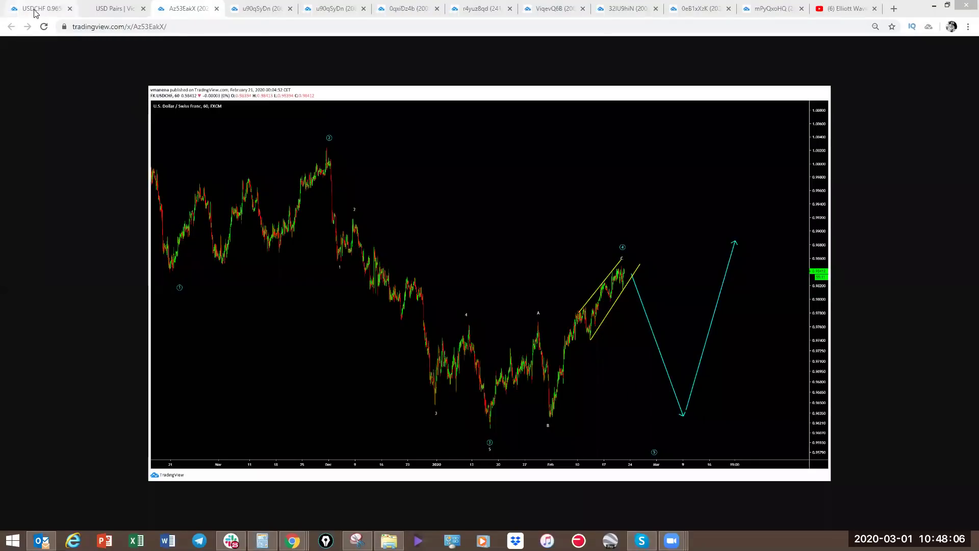
pyautogui.click(848, 131)
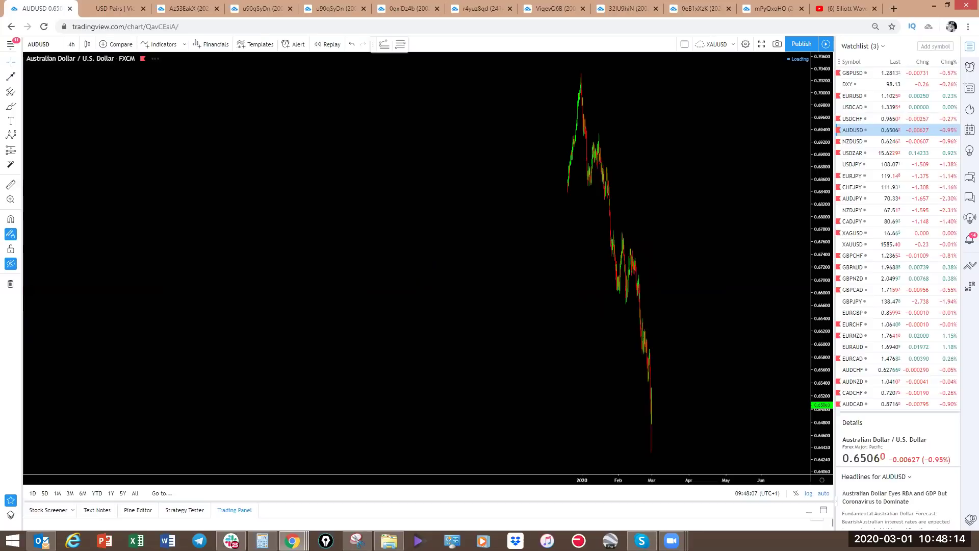
# - Switch to Slack and look through the mychannel history for the posted AUDUSD charts
pyautogui.hotkey('alt', 'Tab')
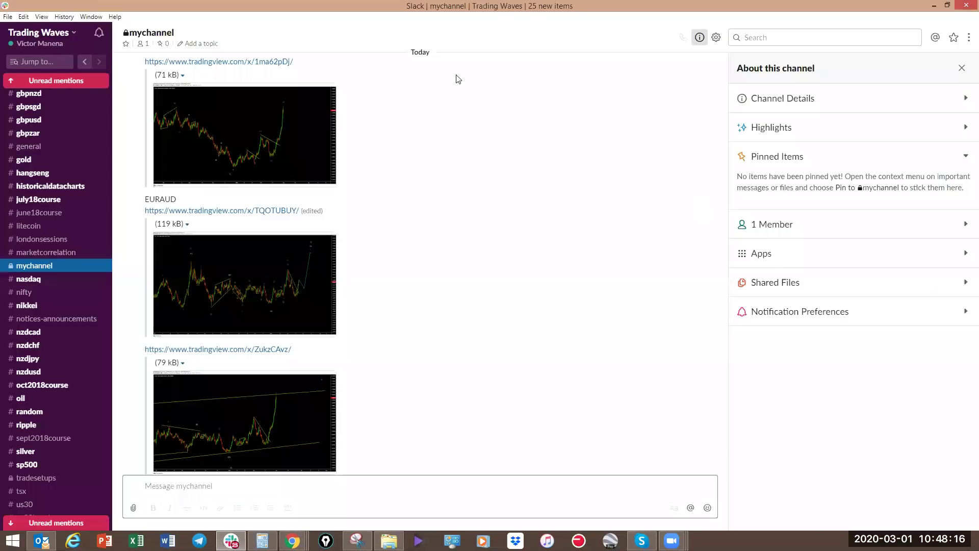
pyautogui.scroll(10, 452, 224)
pyautogui.scroll(5, 724, 309)
pyautogui.moveTo(724, 309); pyautogui.dragTo(721, 244)
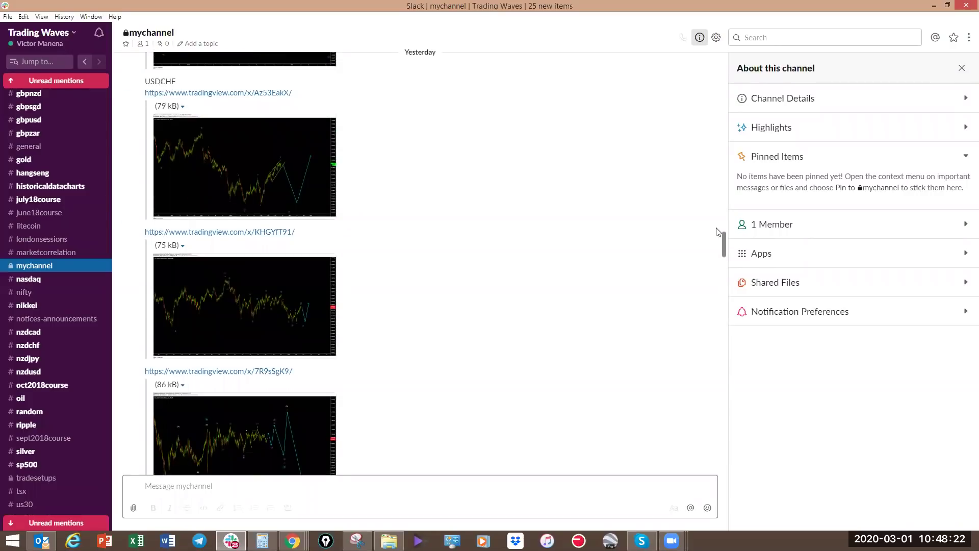
pyautogui.scroll(15, 720, 186)
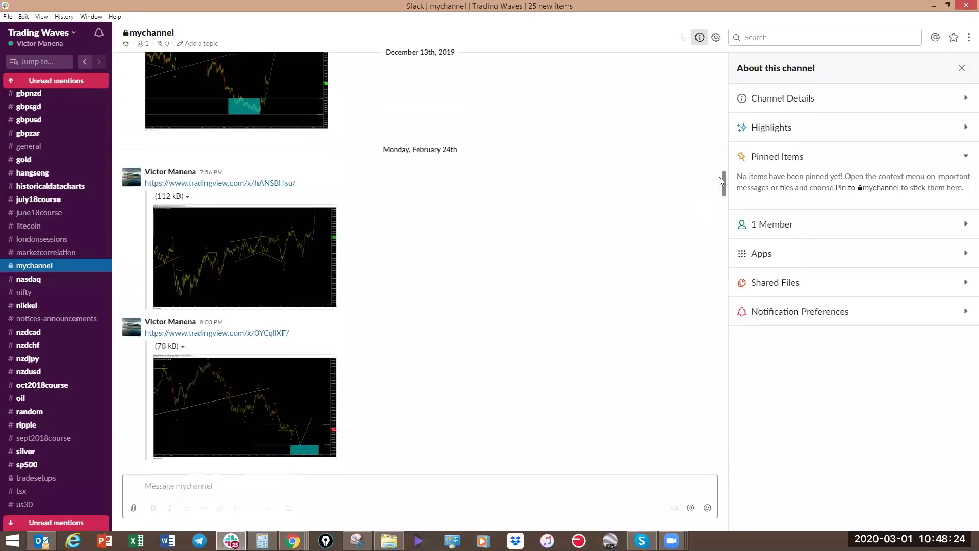
pyautogui.moveTo(719, 156); pyautogui.dragTo(724, 180)
pyautogui.scroll(-6, 626, 283)
pyautogui.scroll(-6, 627, 286)
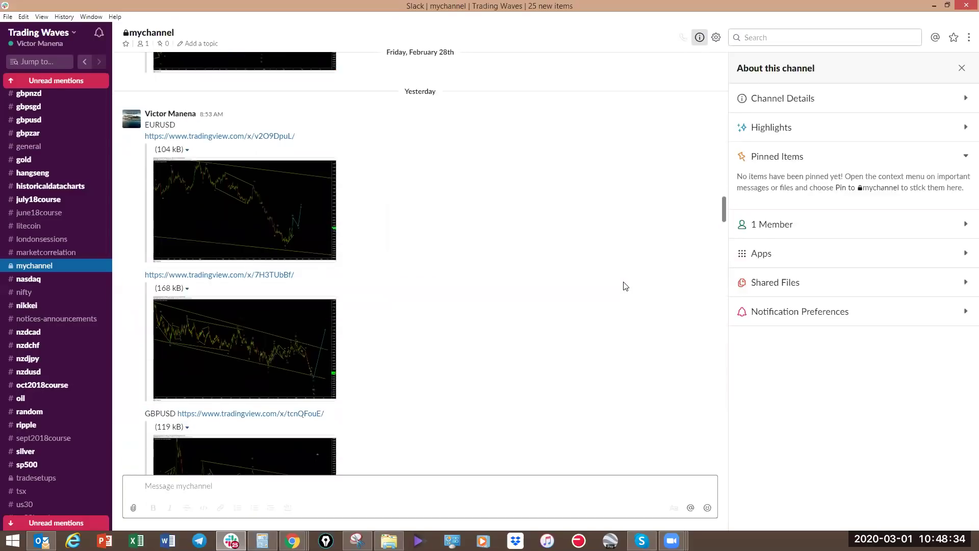
pyautogui.scroll(-5, 625, 287)
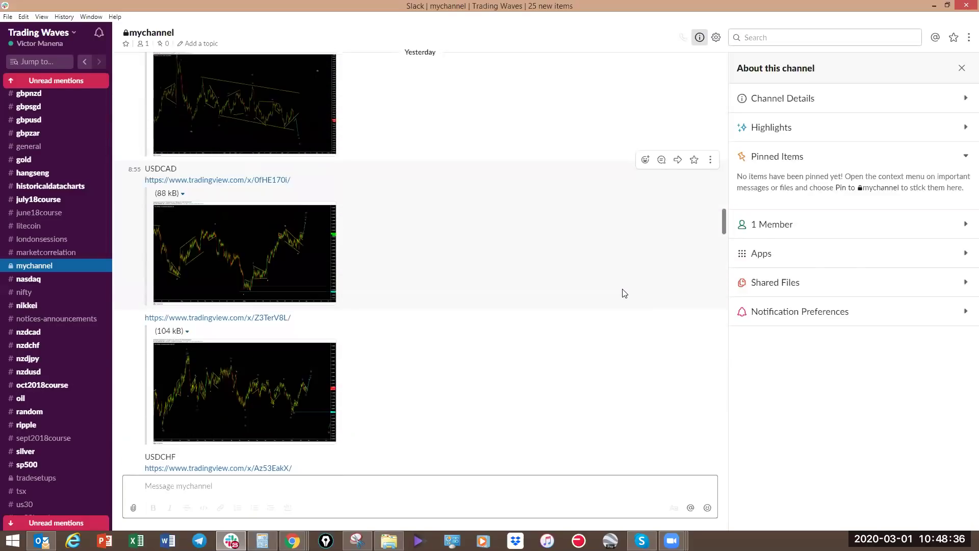
pyautogui.scroll(-5, 624, 298)
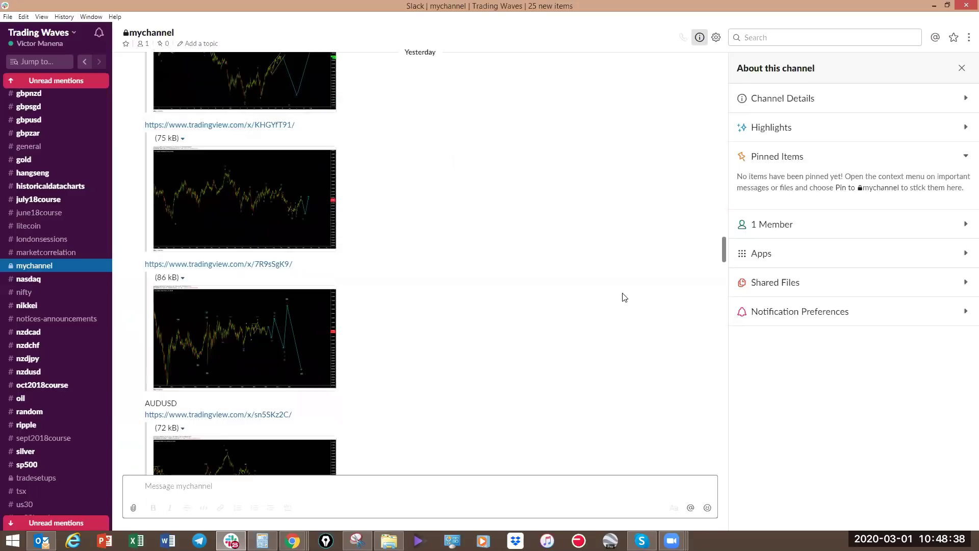
pyautogui.scroll(-3, 623, 299)
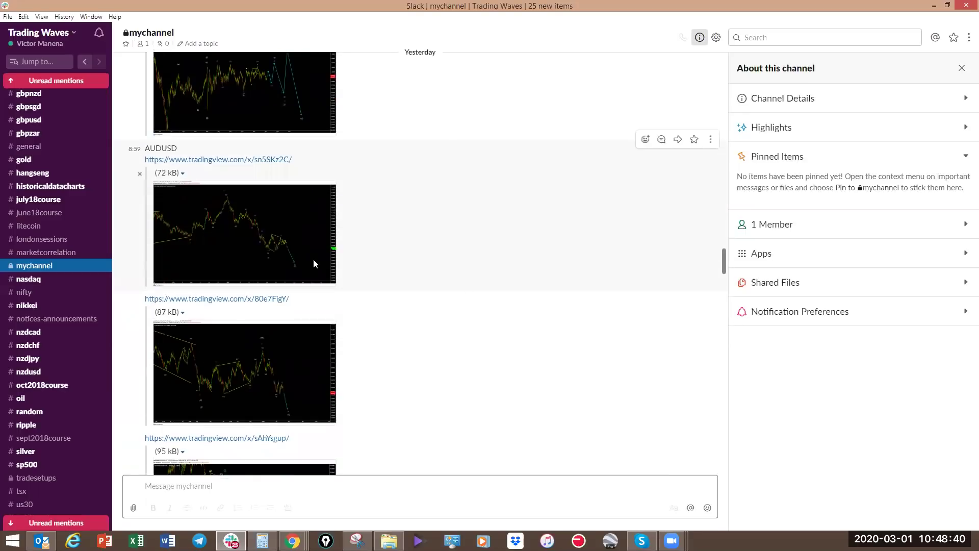
# - Open the first posted AUDUSD chart, trace its consolidation and projected drop to Y (X) in yellow, and clear the trace
pyautogui.click(313, 258)
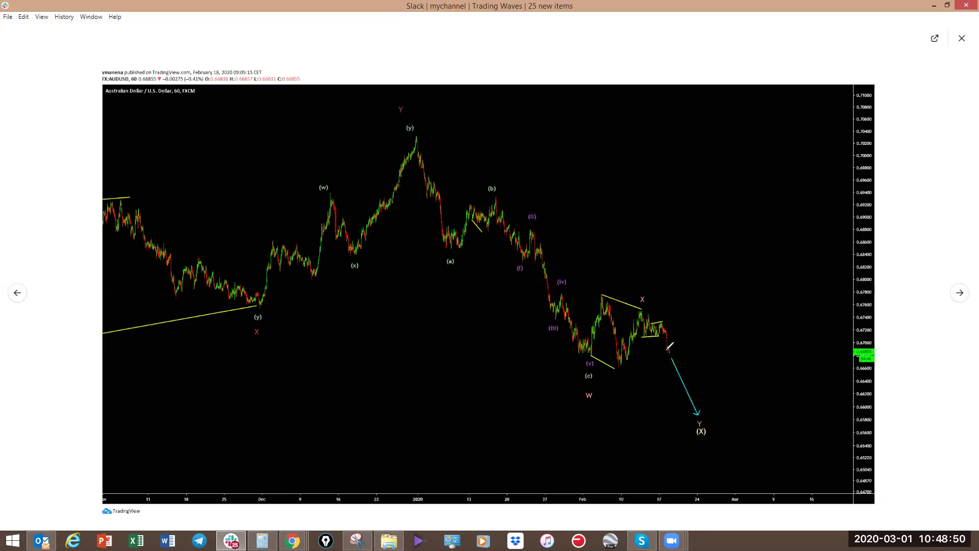
pyautogui.moveTo(666, 349)
pyautogui.mouseDown()
pyautogui.moveTo(679, 351)
pyautogui.moveTo(674, 343)
pyautogui.moveTo(699, 425)
pyautogui.mouseUp()
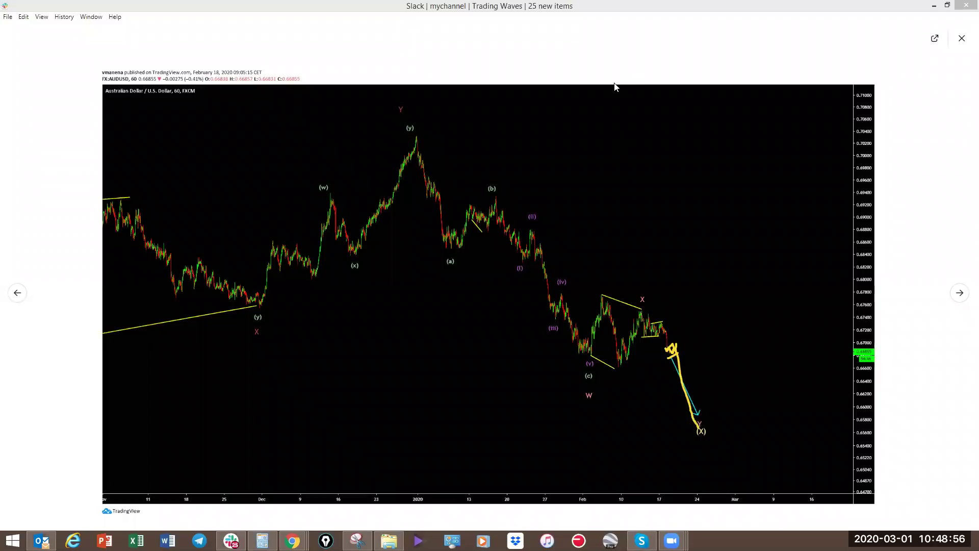
pyautogui.press('Escape')
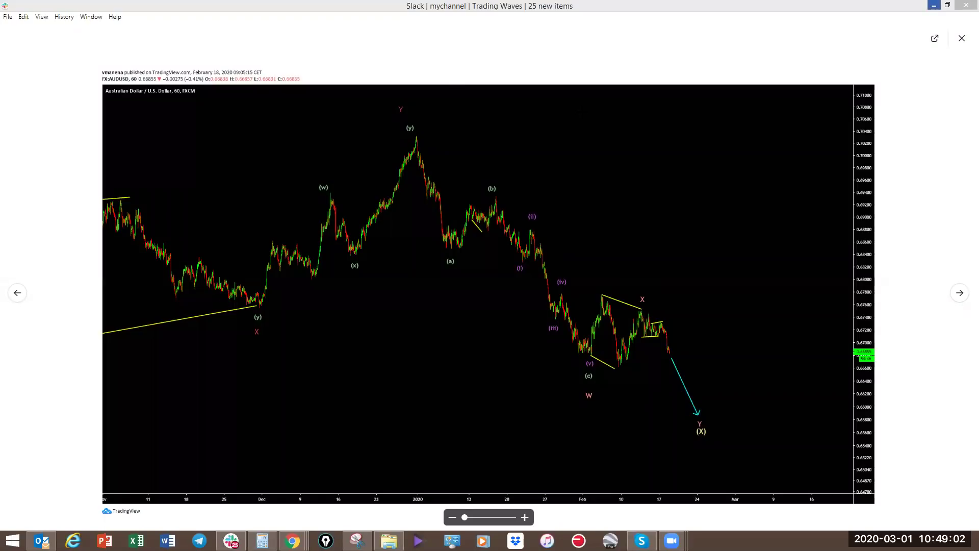
# - Return to the live AUDUSD chart, show its hidden drawings, and set the interval to 1 hour
pyautogui.click(932, 9)
pyautogui.click(10, 263)
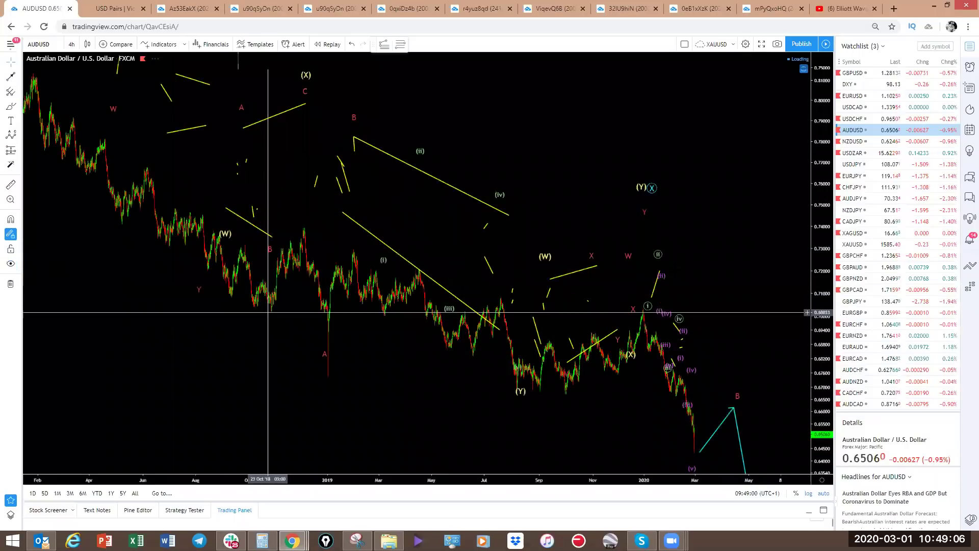
pyautogui.click(72, 44)
pyautogui.click(78, 193)
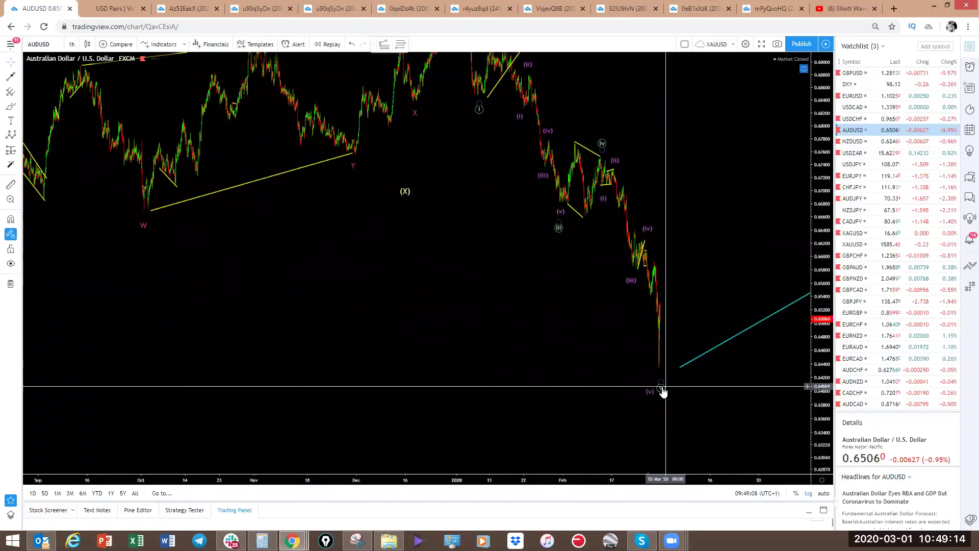
# - Stack the circled v and red A wave labels beneath the (v) label at the latest AUDUSD low
pyautogui.click(661, 387)
pyautogui.moveTo(662, 377)
pyautogui.mouseDown()
pyautogui.moveTo(663, 397)
pyautogui.moveTo(660, 389)
pyautogui.mouseUp()
pyautogui.moveTo(671, 247)
pyautogui.mouseDown()
pyautogui.moveTo(629, 287)
pyautogui.moveTo(590, 217)
pyautogui.moveTo(647, 188)
pyautogui.moveTo(658, 212)
pyautogui.moveTo(667, 207)
pyautogui.moveTo(686, 143)
pyautogui.mouseUp()
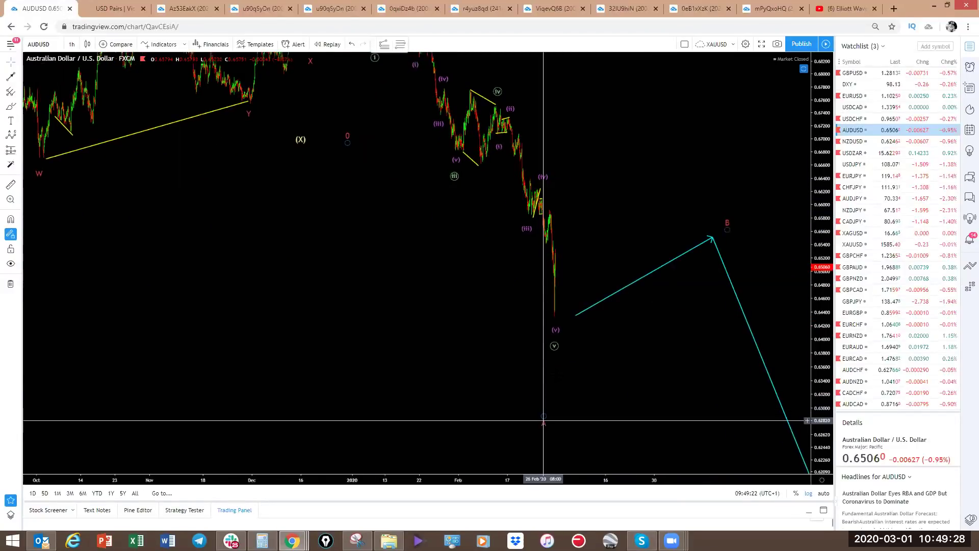
pyautogui.moveTo(543, 420); pyautogui.dragTo(553, 362)
pyautogui.moveTo(587, 174); pyautogui.dragTo(581, 298)
pyautogui.moveTo(703, 181); pyautogui.dragTo(634, 252)
pyautogui.moveTo(818, 129); pyautogui.dragTo(821, 199)
pyautogui.moveTo(835, 264); pyautogui.dragTo(840, 324)
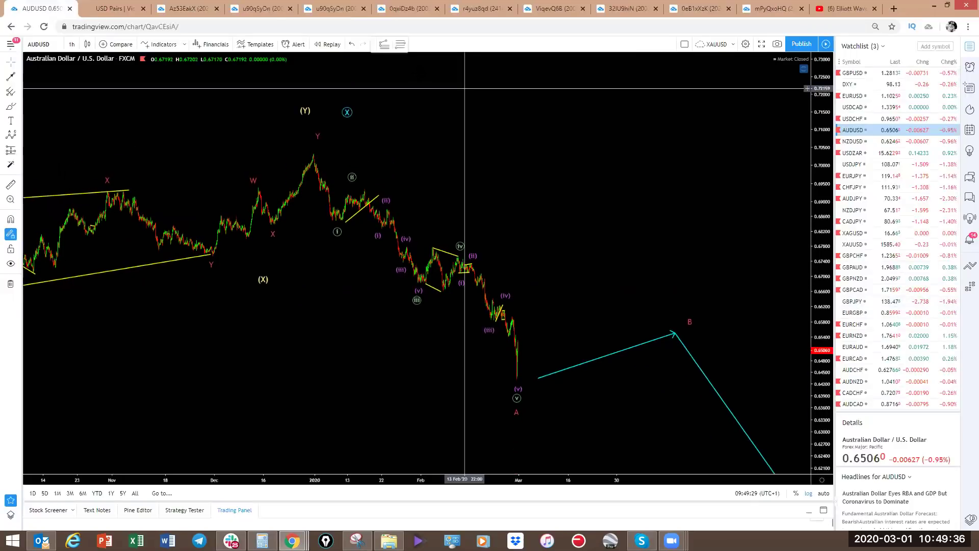
# - Trace the AUDUSD decline from the (Y) high to wave A in yellow and sketch a three-swing bounce from the low
pyautogui.moveTo(302, 152)
pyautogui.mouseDown()
pyautogui.moveTo(492, 306)
pyautogui.moveTo(521, 386)
pyautogui.mouseUp()
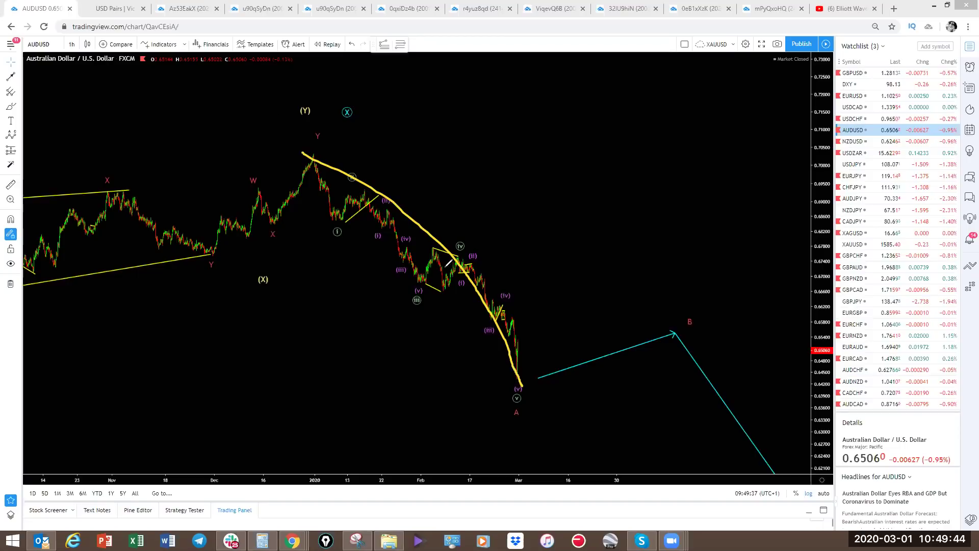
pyautogui.moveTo(525, 389)
pyautogui.mouseDown()
pyautogui.moveTo(586, 357)
pyautogui.moveTo(613, 311)
pyautogui.moveTo(601, 312)
pyautogui.moveTo(613, 310)
pyautogui.mouseUp()
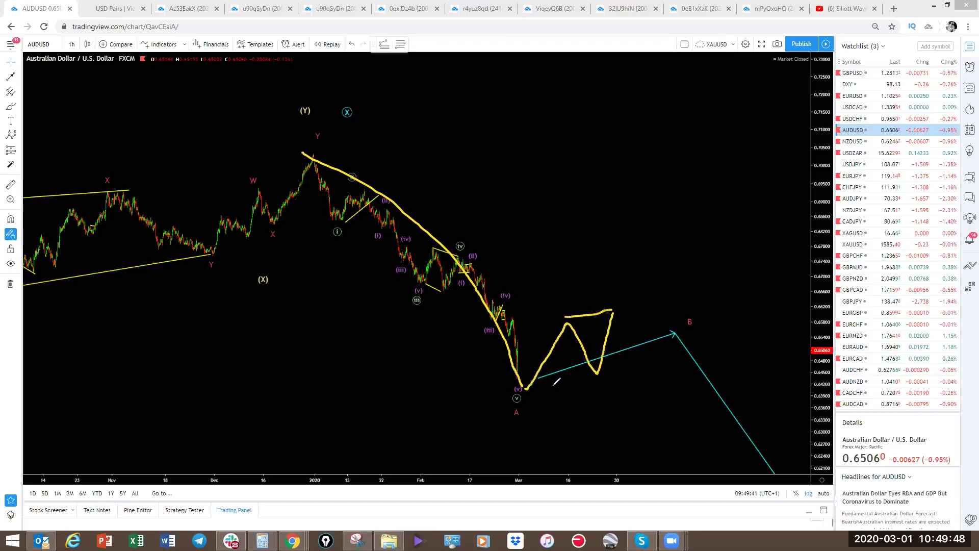
# - Add a base line beneath the sketched AUDUSD bounce and a steep drop from its top, and clear the yellow annotations
pyautogui.moveTo(529, 392); pyautogui.dragTo(581, 383)
pyautogui.moveTo(666, 305); pyautogui.dragTo(694, 314)
pyautogui.moveTo(617, 304); pyautogui.dragTo(672, 498)
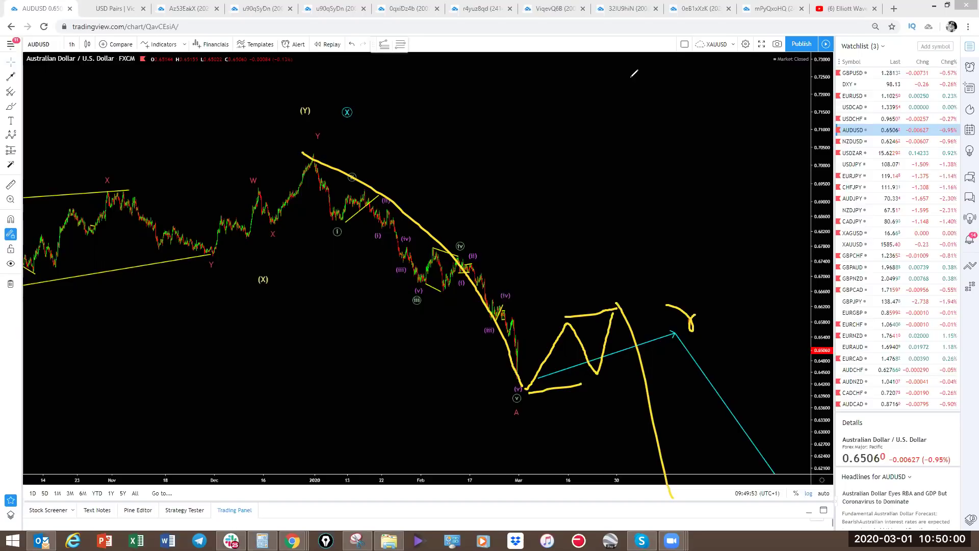
pyautogui.press('Escape')
# - Open the NZDUSD chart, trace its decline from the circled c high and the projected bounce in yellow, and clear the trace
pyautogui.click(849, 143)
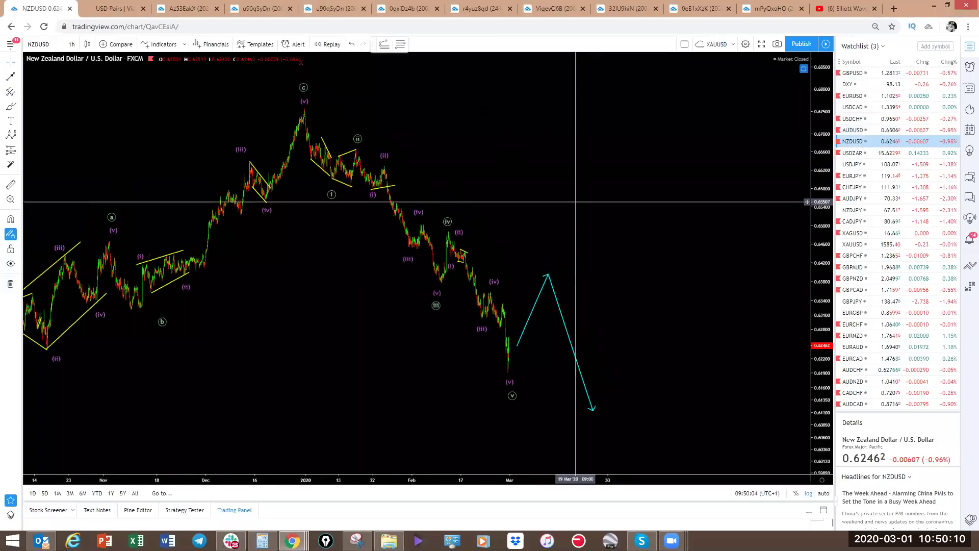
pyautogui.moveTo(317, 117)
pyautogui.mouseDown()
pyautogui.moveTo(504, 330)
pyautogui.moveTo(513, 365)
pyautogui.moveTo(548, 273)
pyautogui.mouseUp()
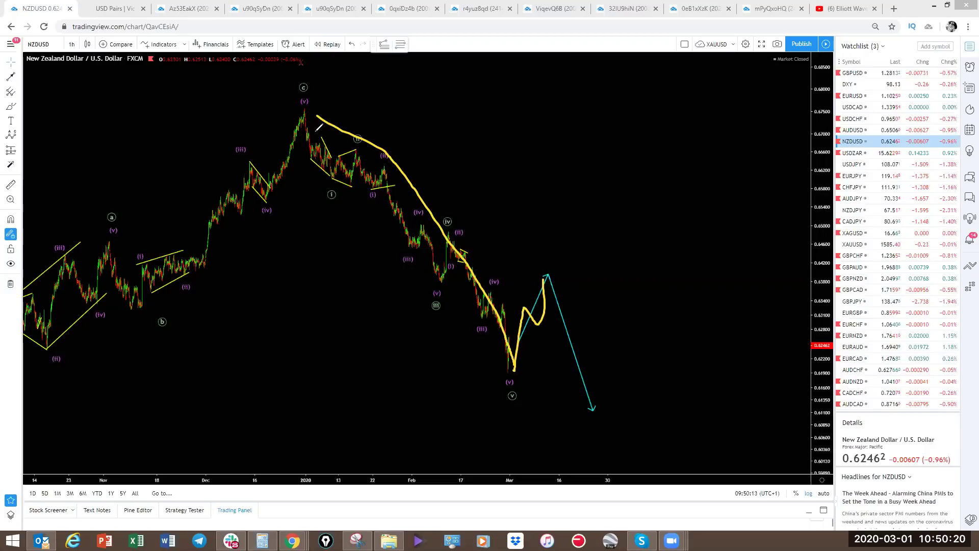
pyautogui.moveTo(308, 126)
pyautogui.mouseDown()
pyautogui.moveTo(380, 212)
pyautogui.moveTo(394, 187)
pyautogui.moveTo(519, 392)
pyautogui.mouseUp()
pyautogui.press('e')
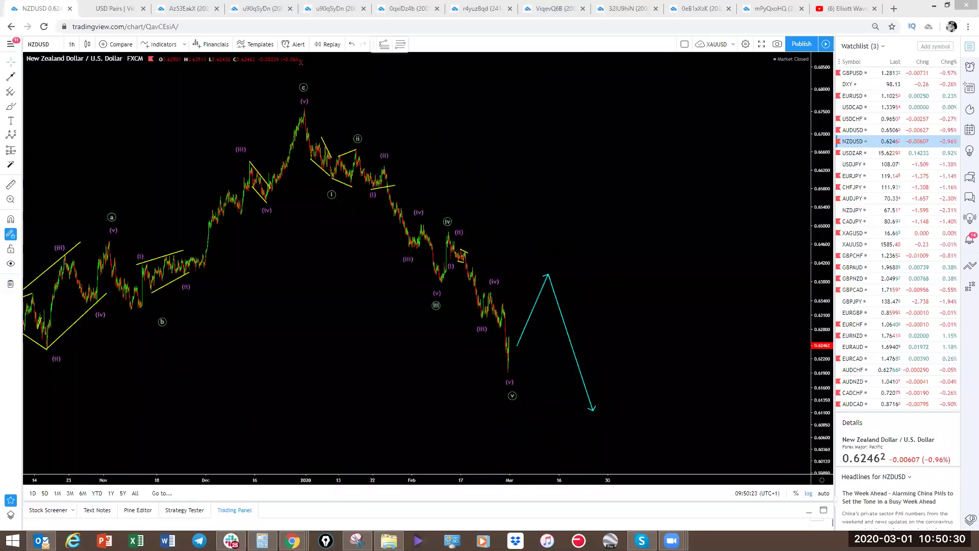
# - Hide the NZDUSD drawings and set the interval to 1 day, framing the price history from 2012 onward
pyautogui.click(10, 263)
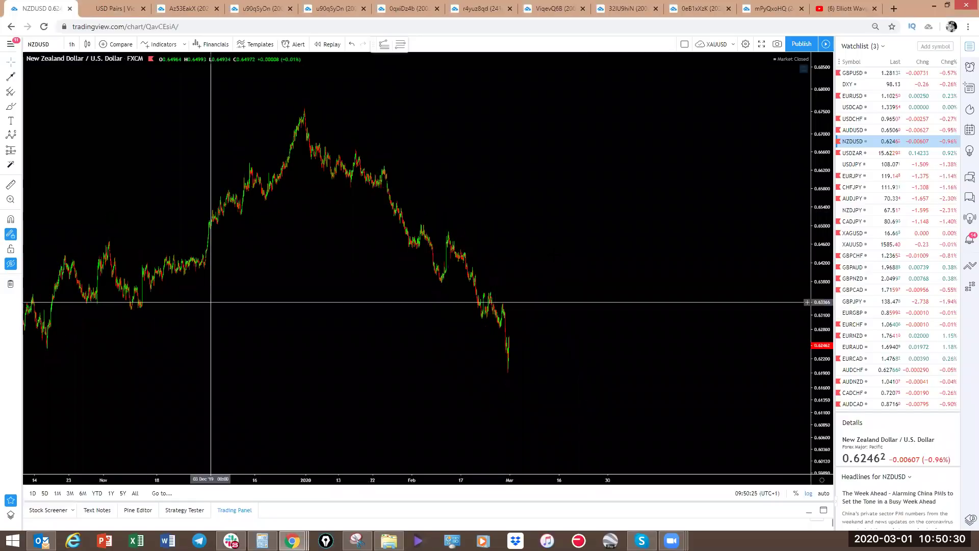
pyautogui.click(72, 45)
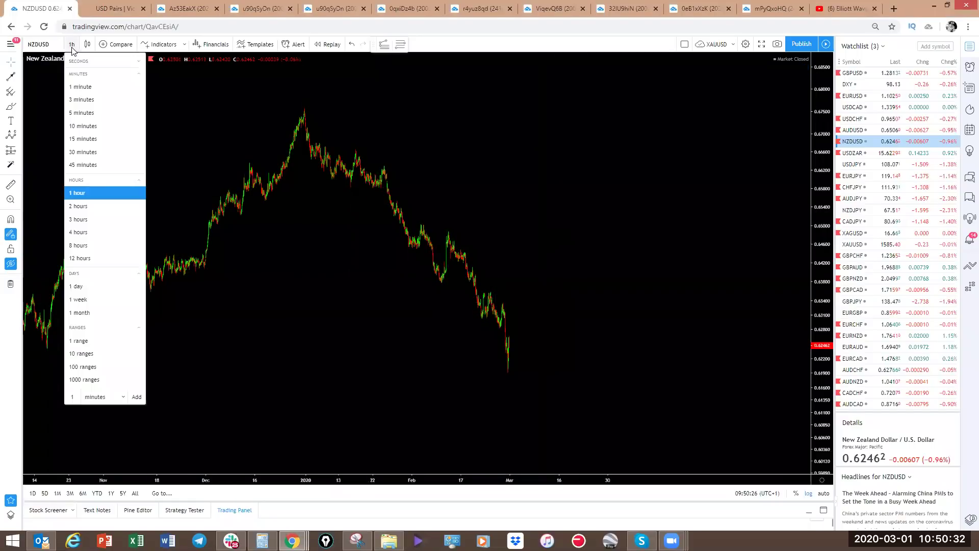
pyautogui.click(76, 286)
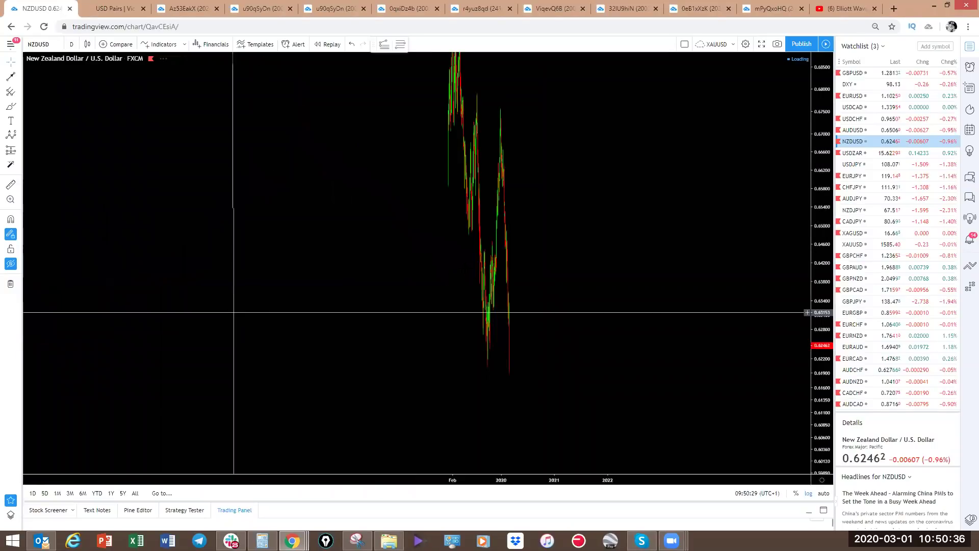
pyautogui.moveTo(819, 110); pyautogui.dragTo(865, 443)
pyautogui.moveTo(555, 337); pyautogui.dragTo(693, 335)
pyautogui.scroll(2, 693, 335)
pyautogui.moveTo(471, 322); pyautogui.dragTo(494, 328)
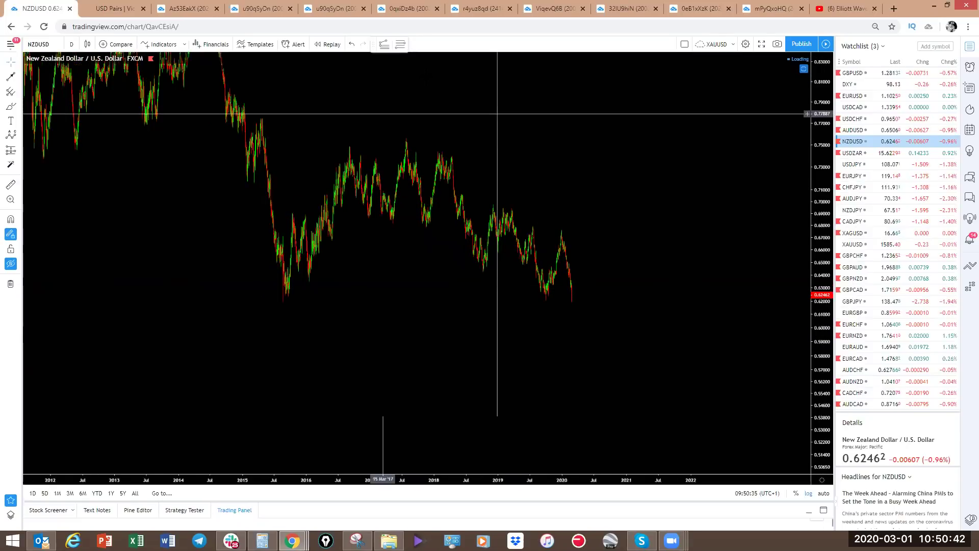
# - Mark the falling 2019 NZDUSD highs and lows with two yellow lines and sketch a sideways pause and drop from the latest low
pyautogui.moveTo(507, 213)
pyautogui.mouseDown()
pyautogui.moveTo(561, 230)
pyautogui.moveTo(575, 273)
pyautogui.mouseUp()
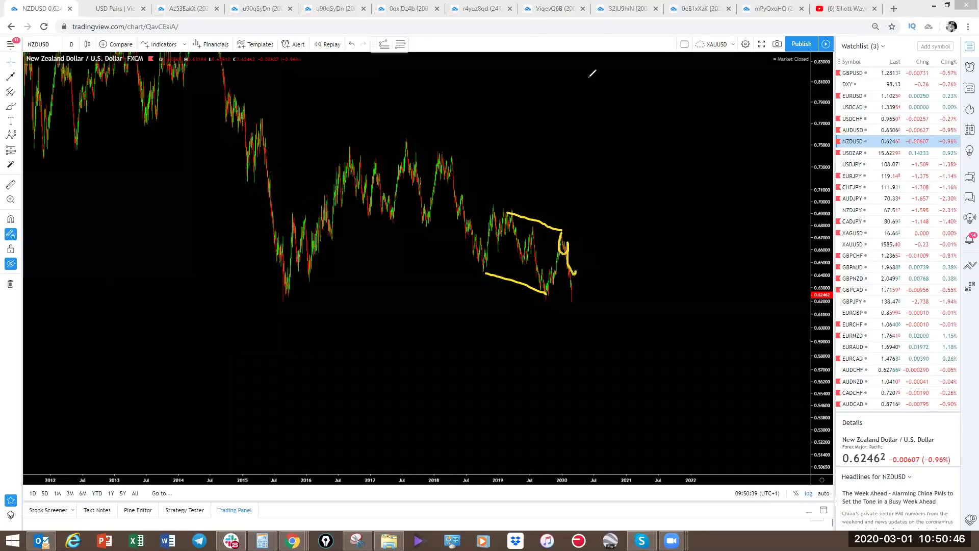
pyautogui.hotkey('ctrl', 'z')
pyautogui.moveTo(575, 306)
pyautogui.mouseDown()
pyautogui.moveTo(595, 285)
pyautogui.moveTo(613, 348)
pyautogui.mouseUp()
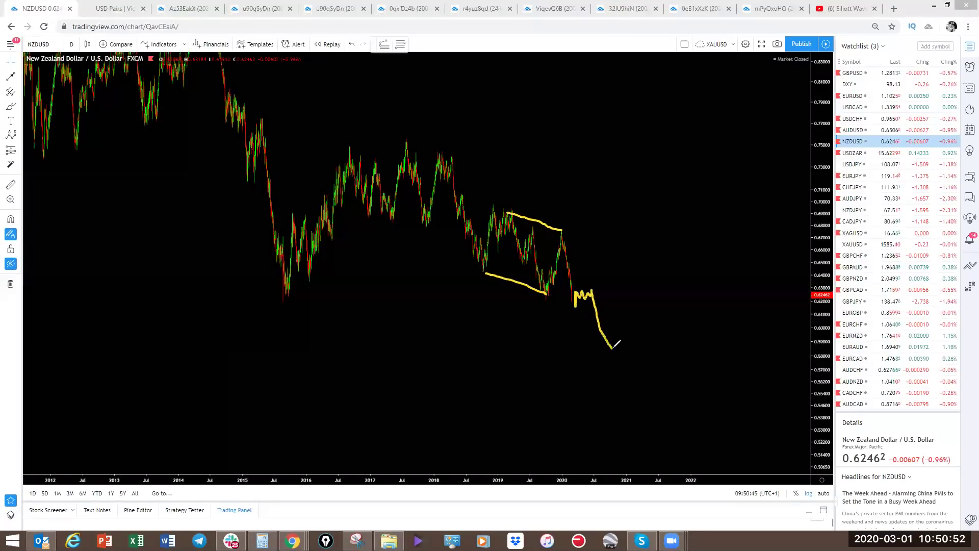
# - Trace the NZDUSD swings from the 2017 high into a larger bounce and drop, and erase the smaller sideways projection
pyautogui.moveTo(412, 148)
pyautogui.mouseDown()
pyautogui.moveTo(427, 223)
pyautogui.moveTo(448, 163)
pyautogui.moveTo(486, 266)
pyautogui.moveTo(487, 249)
pyautogui.moveTo(533, 264)
pyautogui.mouseUp()
pyautogui.moveTo(563, 220); pyautogui.dragTo(581, 307)
pyautogui.moveTo(591, 260); pyautogui.dragTo(626, 364)
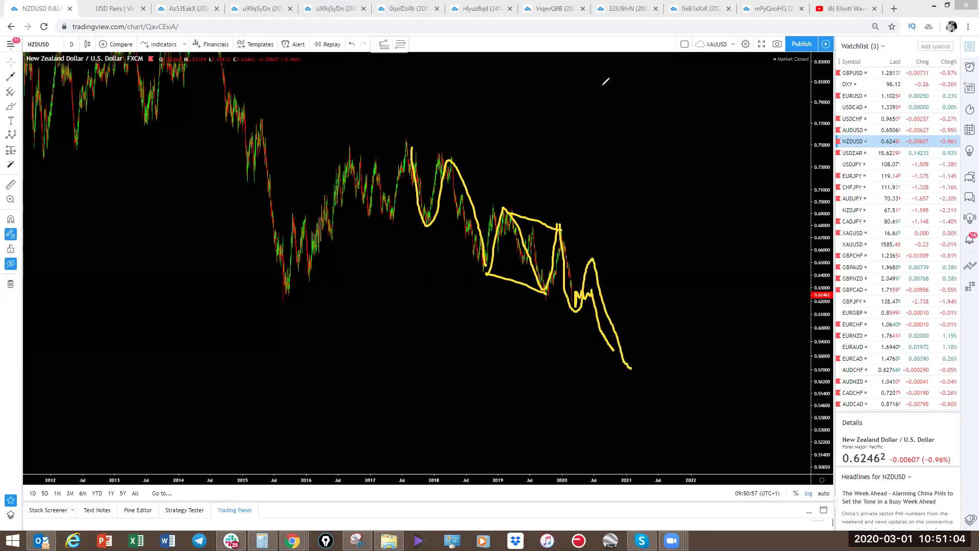
pyautogui.hotkey('ctrl', 'shift', '5')
pyautogui.click(590, 297)
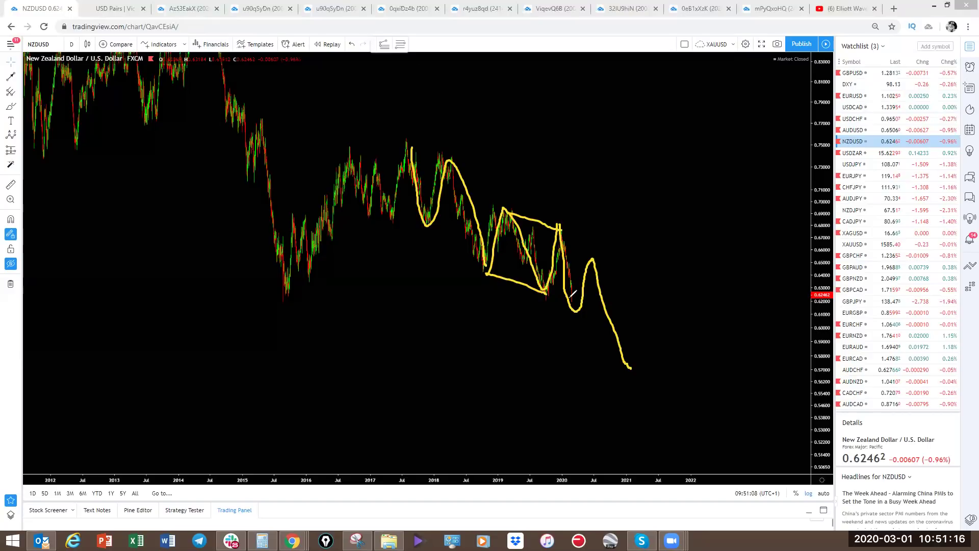
# - Sketch an alternative deeper NZDUSD drop with a small bounce from the latest low, and remove that sketch
pyautogui.moveTo(572, 297)
pyautogui.mouseDown()
pyautogui.moveTo(577, 281)
pyautogui.moveTo(585, 325)
pyautogui.moveTo(598, 316)
pyautogui.moveTo(611, 394)
pyautogui.mouseUp()
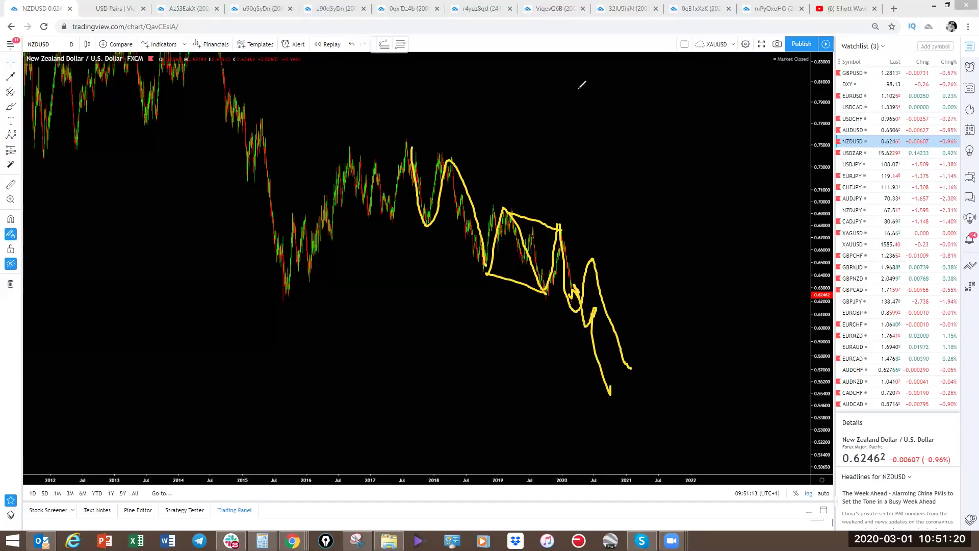
pyautogui.hotkey('ctrl', 'z')
pyautogui.hotkey('ctrl', 'z')
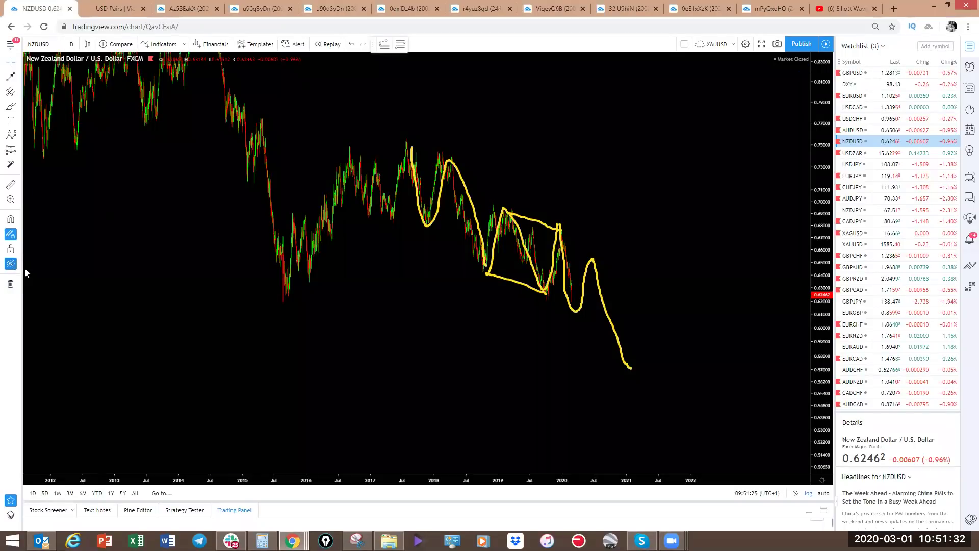
# - Show the hidden NZDUSD drawings and stretch the daily chart around the labelled decline from the (Z) high
pyautogui.click(10, 263)
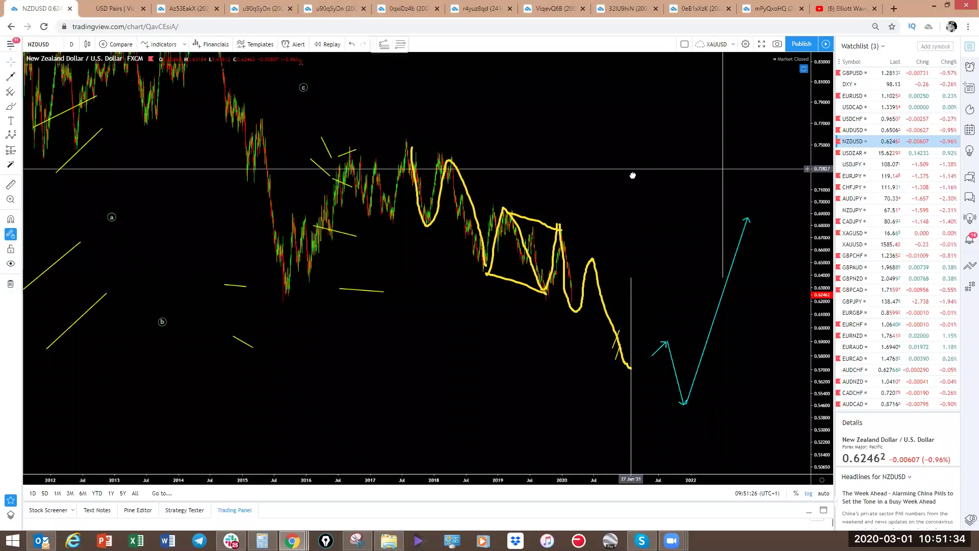
pyautogui.moveTo(632, 176); pyautogui.dragTo(649, 189)
pyautogui.scroll(3, 643, 241)
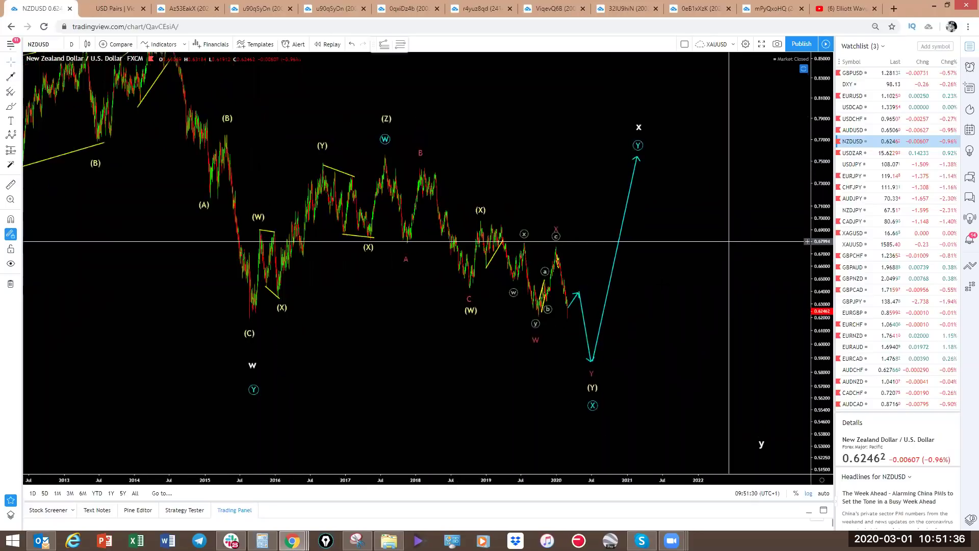
pyautogui.moveTo(658, 283); pyautogui.dragTo(761, 291)
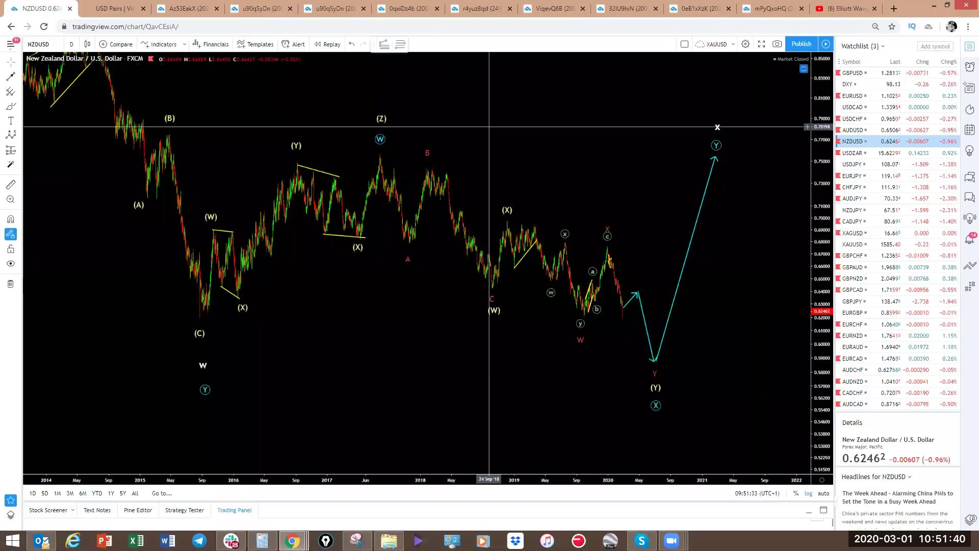
# - Trace the labelled NZDUSD decline in yellow from the (Z) high through (W), (X) and W to the projected (Y) low
pyautogui.moveTo(392, 162)
pyautogui.mouseDown()
pyautogui.moveTo(457, 234)
pyautogui.moveTo(477, 280)
pyautogui.moveTo(497, 230)
pyautogui.mouseUp()
pyautogui.moveTo(470, 286); pyautogui.dragTo(491, 290)
pyautogui.moveTo(514, 224)
pyautogui.mouseDown()
pyautogui.moveTo(550, 247)
pyautogui.moveTo(578, 320)
pyautogui.mouseUp()
pyautogui.moveTo(610, 251)
pyautogui.mouseDown()
pyautogui.moveTo(632, 312)
pyautogui.moveTo(636, 294)
pyautogui.moveTo(626, 317)
pyautogui.moveTo(640, 286)
pyautogui.moveTo(665, 369)
pyautogui.mouseUp()
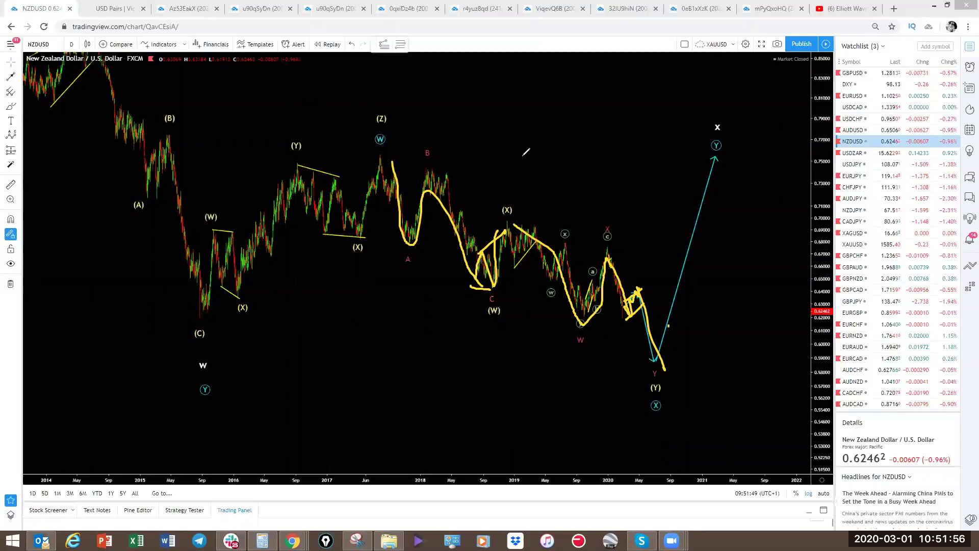
# - Hide the drawings and retrace the NZDUSD decline from the 2017 high in yellow, handwriting W and X at its turning points
pyautogui.click(11, 265)
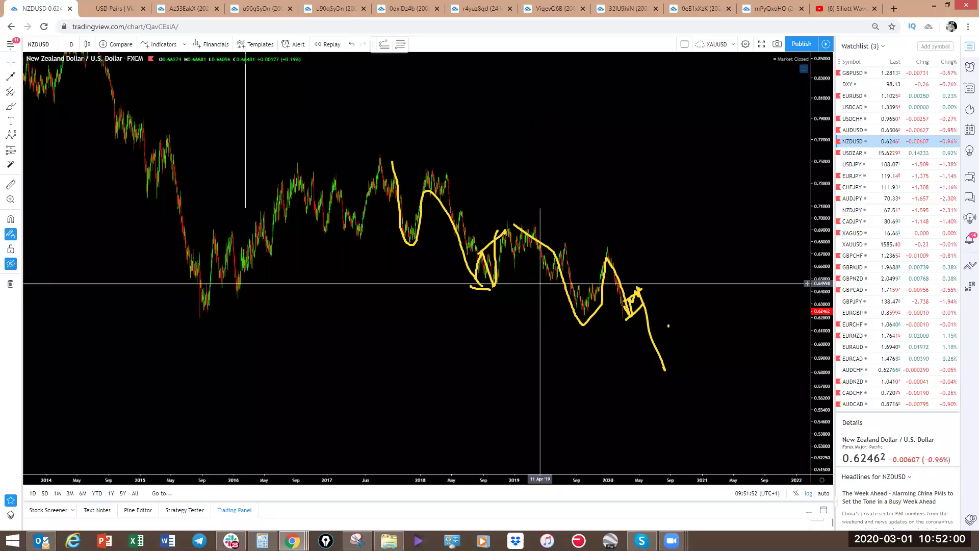
pyautogui.moveTo(385, 152)
pyautogui.mouseDown()
pyautogui.moveTo(444, 179)
pyautogui.moveTo(492, 284)
pyautogui.mouseUp()
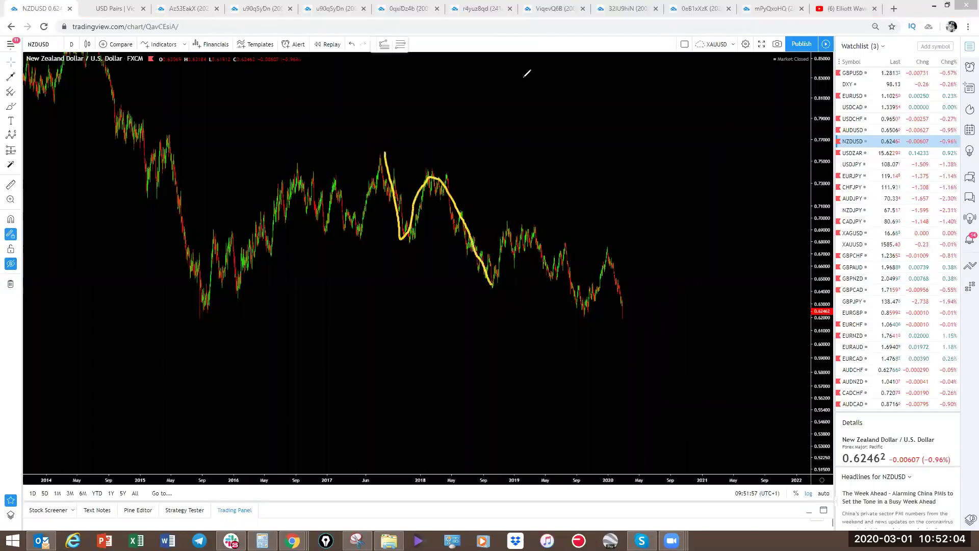
pyautogui.moveTo(378, 158); pyautogui.dragTo(407, 245)
pyautogui.moveTo(441, 166)
pyautogui.mouseDown()
pyautogui.moveTo(499, 286)
pyautogui.moveTo(502, 222)
pyautogui.moveTo(484, 282)
pyautogui.moveTo(497, 286)
pyautogui.moveTo(472, 277)
pyautogui.mouseUp()
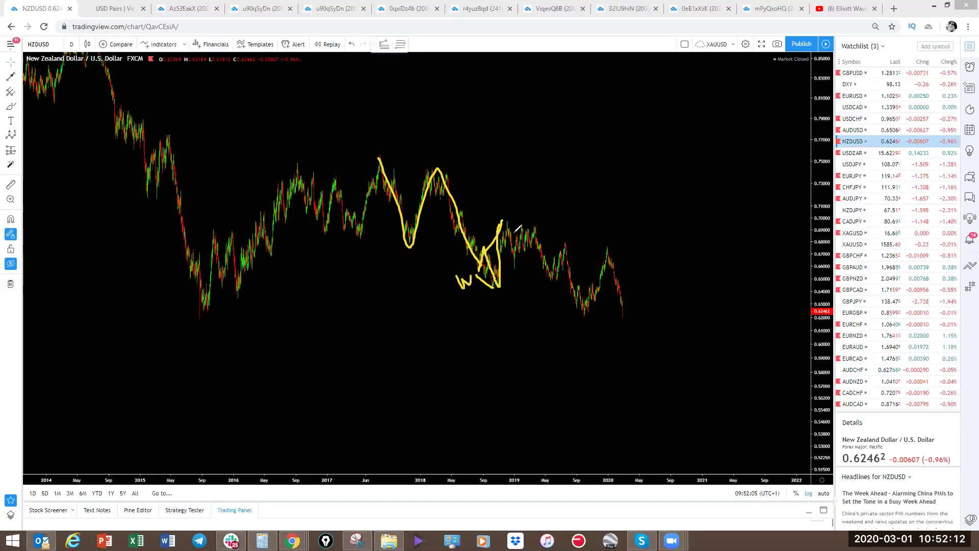
pyautogui.moveTo(511, 192); pyautogui.dragTo(513, 230)
pyautogui.moveTo(579, 293)
pyautogui.mouseDown()
pyautogui.moveTo(584, 308)
pyautogui.moveTo(610, 244)
pyautogui.moveTo(649, 360)
pyautogui.mouseUp()
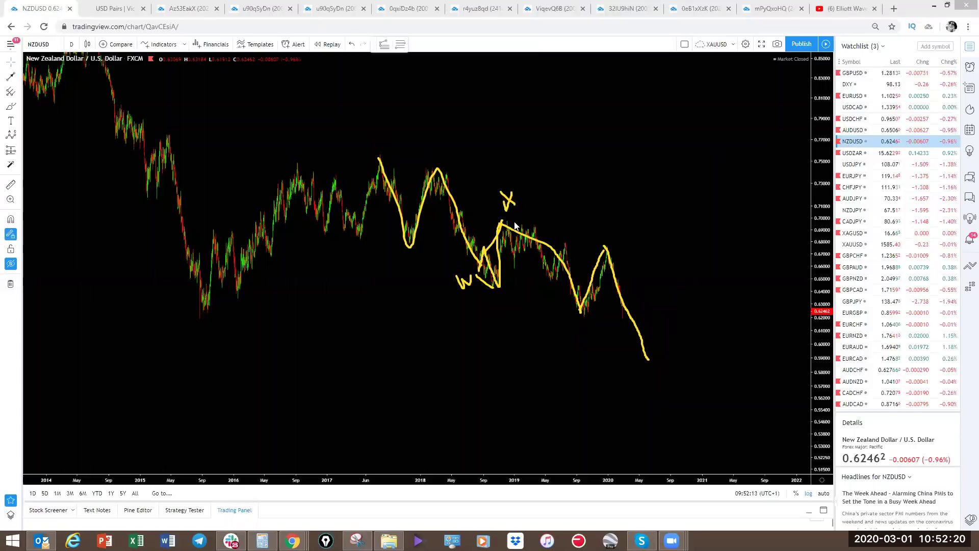
# - Trace the smaller swings down from the handwritten X in red, including the next bounce and drop, and clear all annotations
pyautogui.moveTo(509, 220); pyautogui.dragTo(537, 246)
pyautogui.moveTo(554, 274)
pyautogui.mouseDown()
pyautogui.moveTo(567, 241)
pyautogui.moveTo(580, 304)
pyautogui.mouseUp()
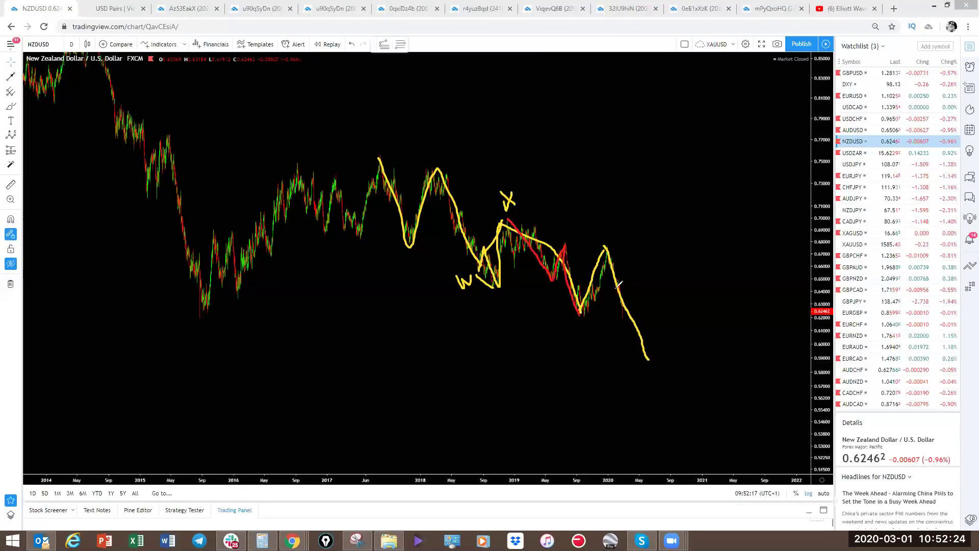
pyautogui.moveTo(609, 246); pyautogui.dragTo(624, 319)
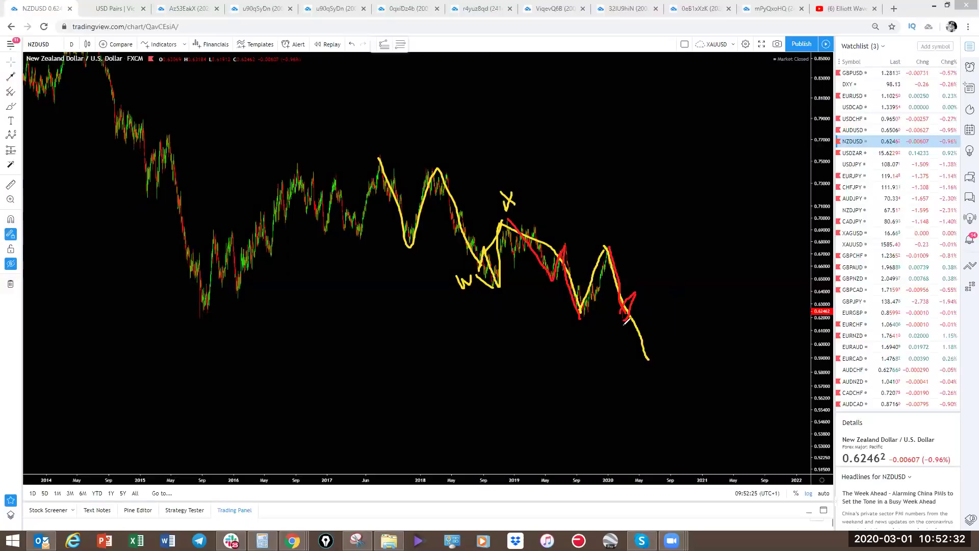
pyautogui.moveTo(637, 292); pyautogui.dragTo(655, 357)
pyautogui.press('Escape')
# - Set the NZDUSD interval to 4 hours, show the hidden drawings, and fit the price scale automatically
pyautogui.click(71, 44)
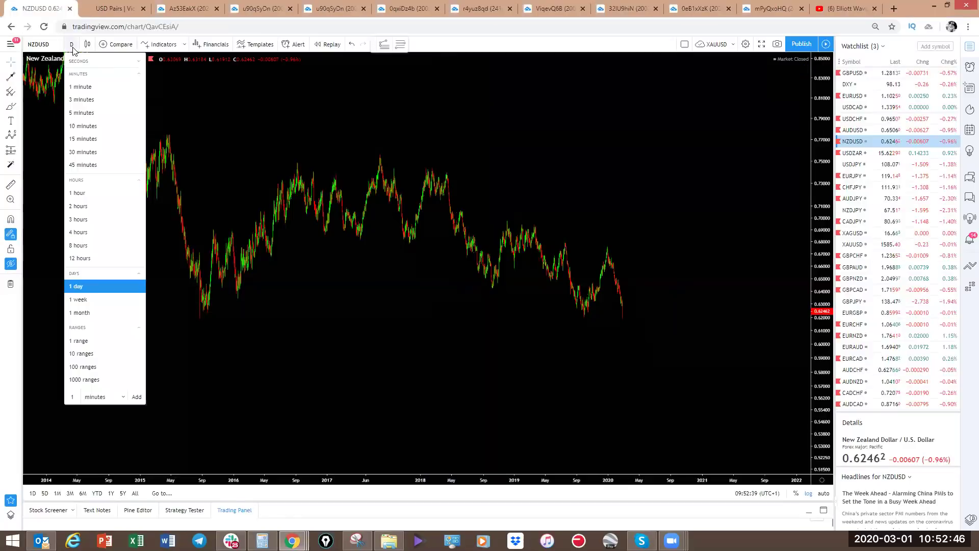
pyautogui.click(85, 232)
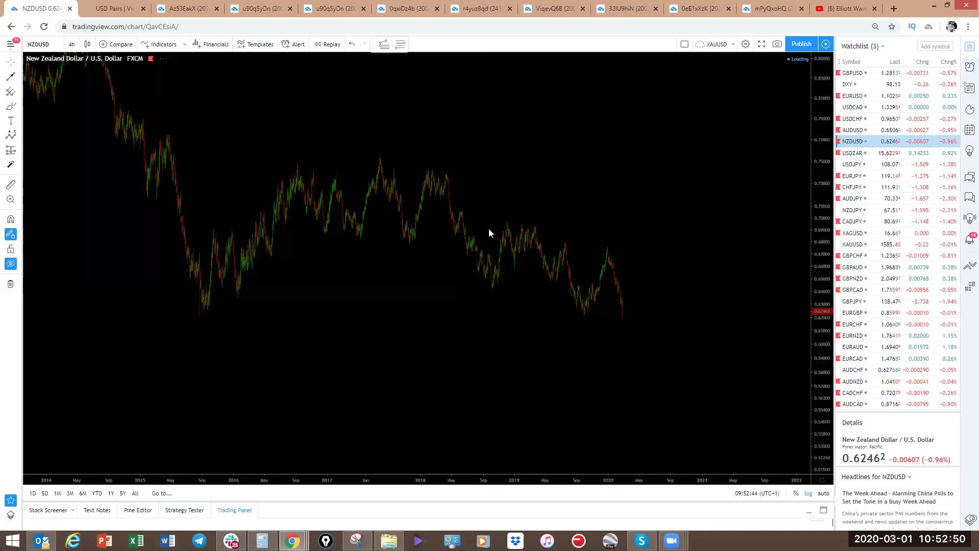
pyautogui.click(11, 266)
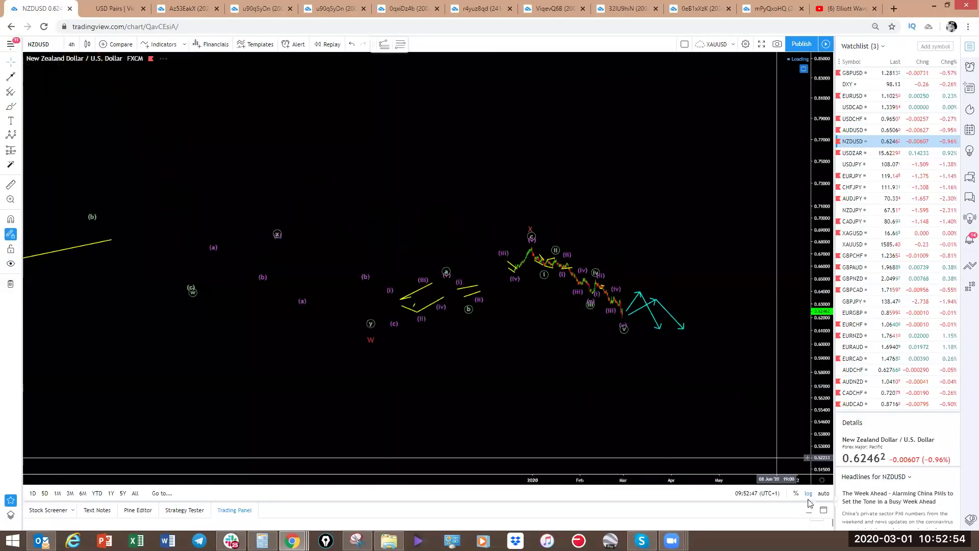
pyautogui.click(823, 493)
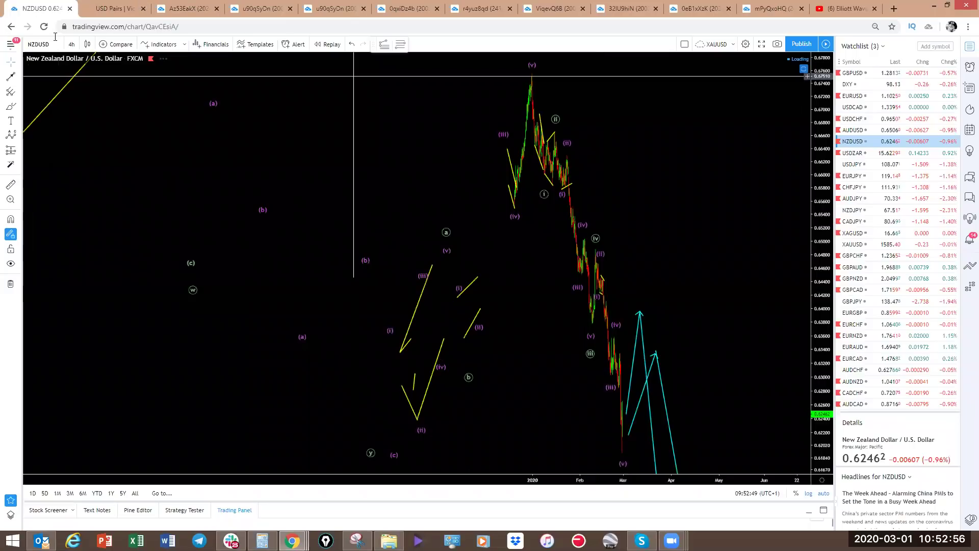
# - Set the NZDUSD interval to 1 hour and focus the chart on the latest decline and its projection arrows
pyautogui.click(71, 44)
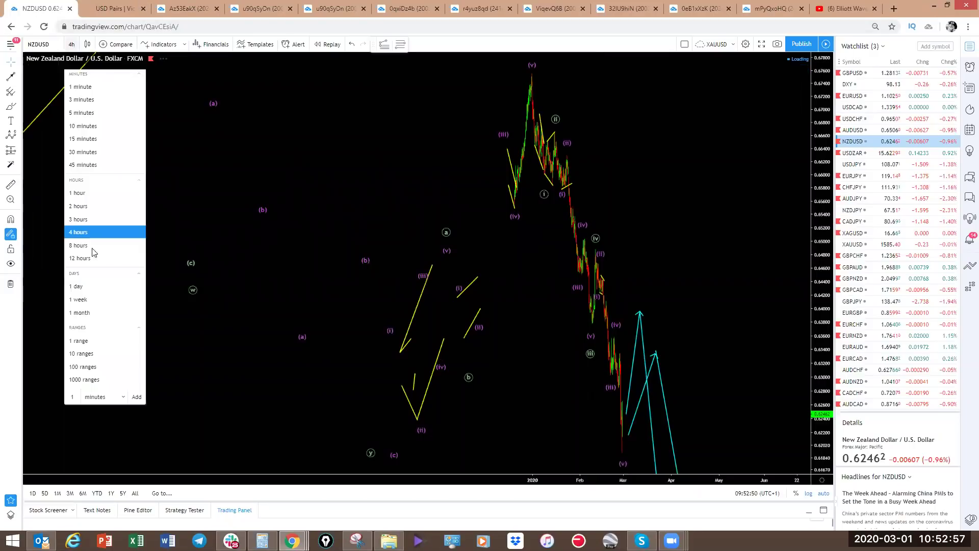
pyautogui.click(89, 197)
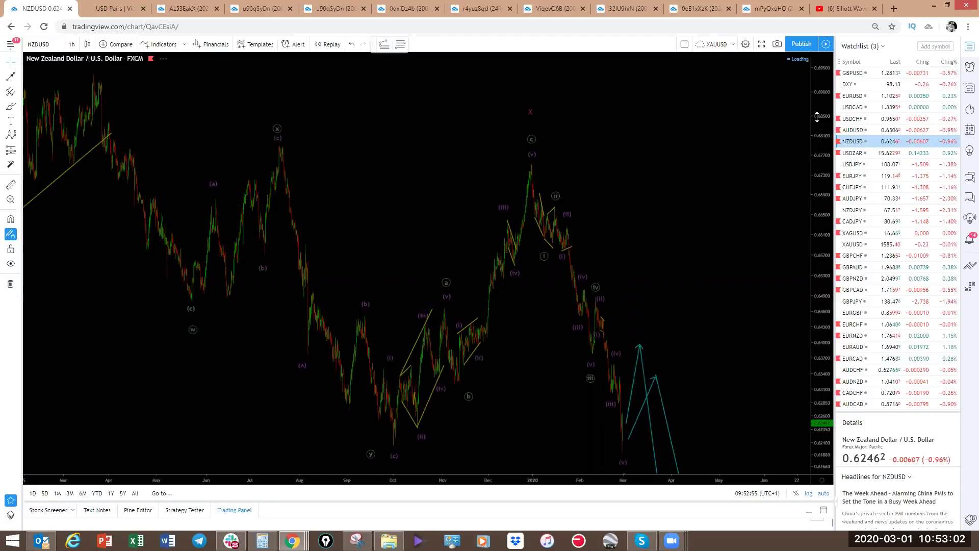
pyautogui.moveTo(813, 162); pyautogui.dragTo(811, 286)
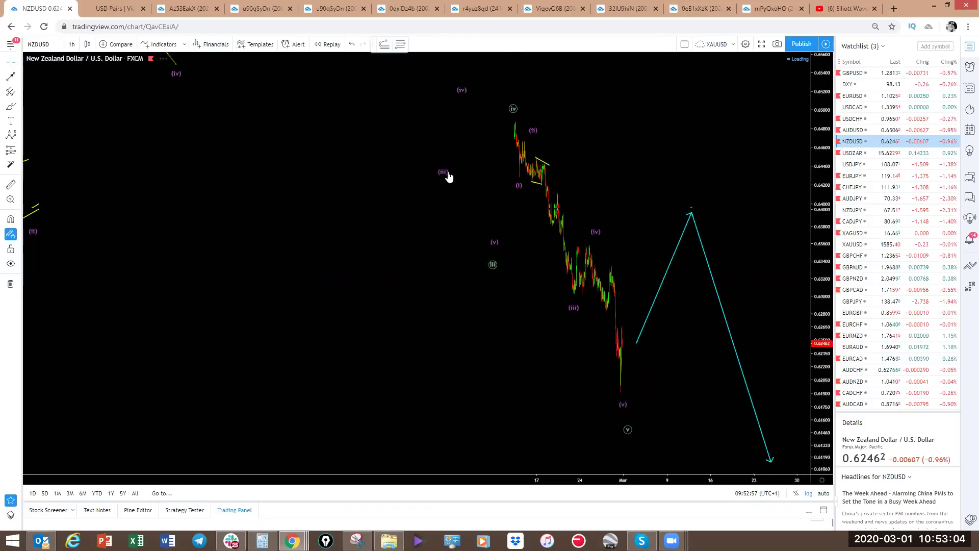
# - Sketch a three-swing NZDUSD bounce with channel lines in red from the circled v low, and clear the sketch
pyautogui.moveTo(622, 384)
pyautogui.mouseDown()
pyautogui.moveTo(641, 293)
pyautogui.moveTo(657, 324)
pyautogui.moveTo(687, 233)
pyautogui.moveTo(649, 292)
pyautogui.moveTo(618, 401)
pyautogui.mouseUp()
pyautogui.moveTo(672, 309); pyautogui.dragTo(620, 400)
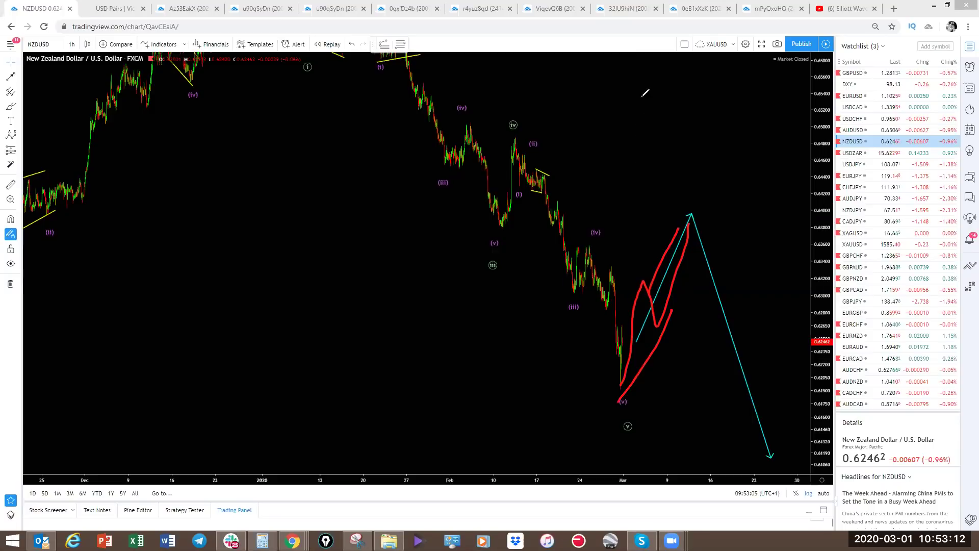
pyautogui.press('Escape')
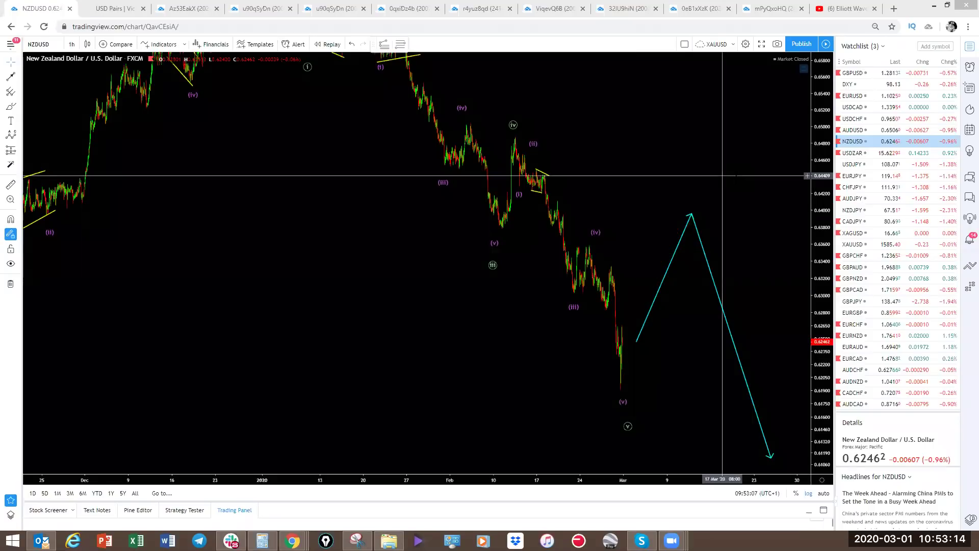
# - Open the USDZAR chart, set its interval to 1 day, rescale it to fit the price history, and hide all drawings
pyautogui.click(854, 157)
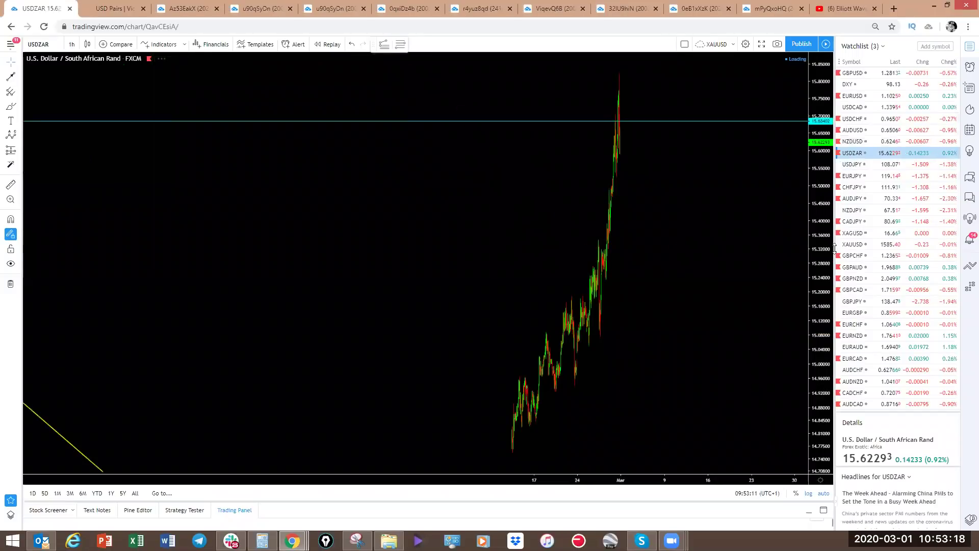
pyautogui.scroll(-1, 723, 313)
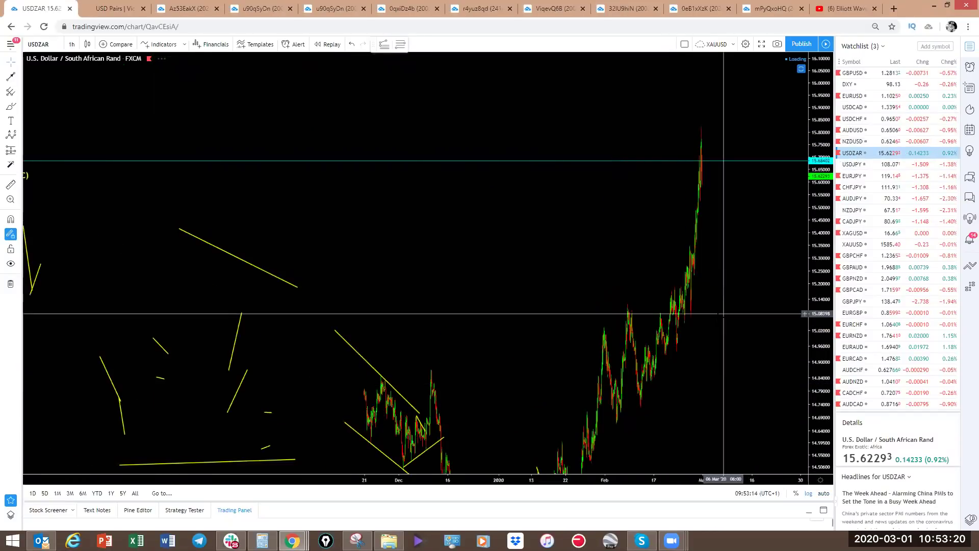
pyautogui.click(72, 44)
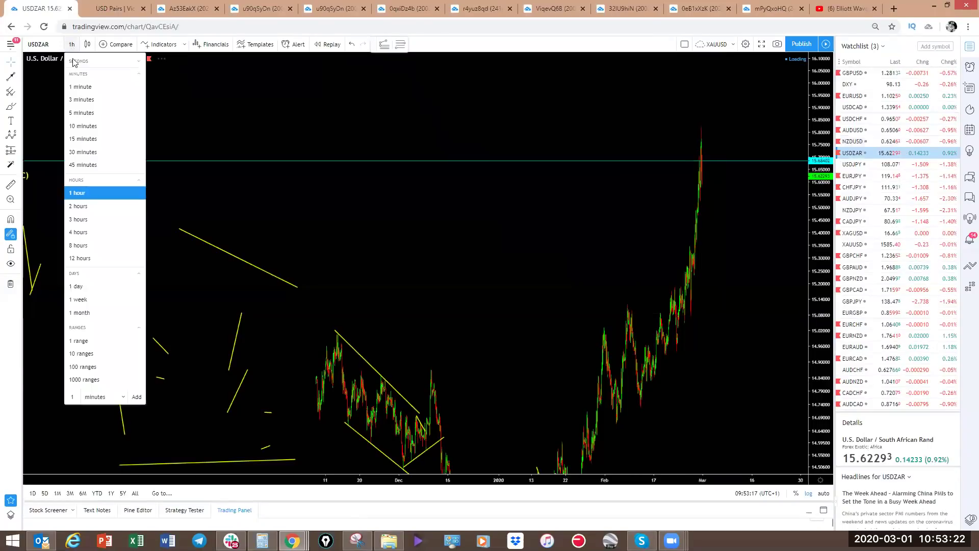
pyautogui.click(89, 284)
pyautogui.scroll(8, 763, 306)
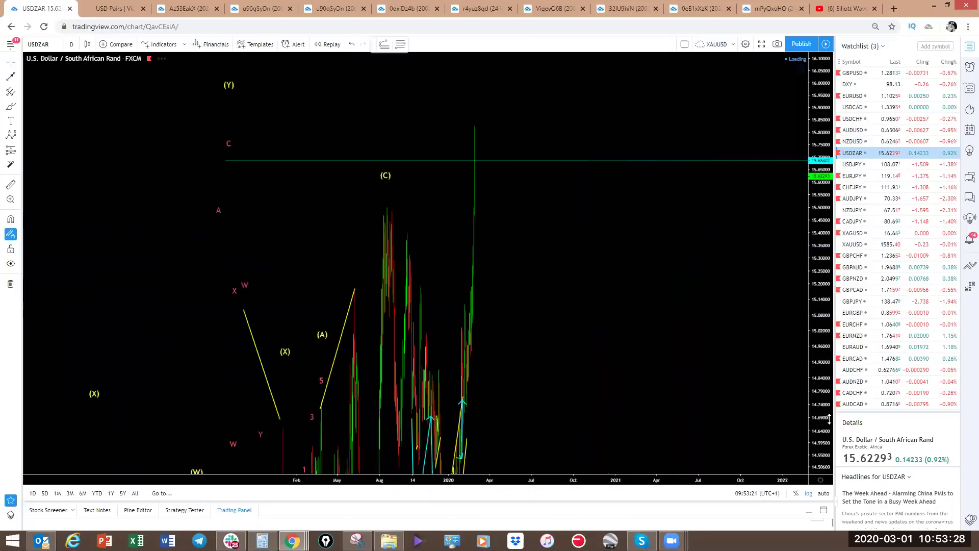
pyautogui.moveTo(644, 339); pyautogui.dragTo(657, 334)
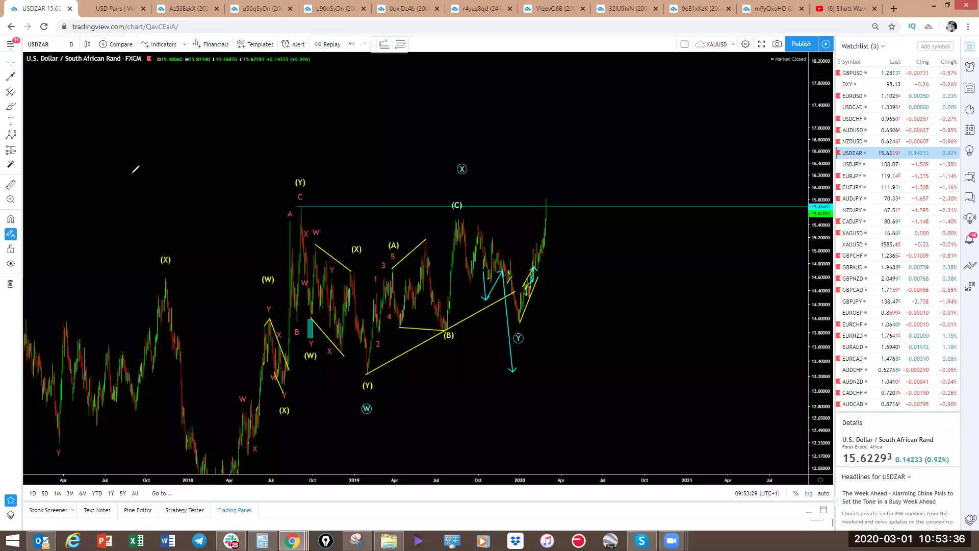
pyautogui.click(11, 264)
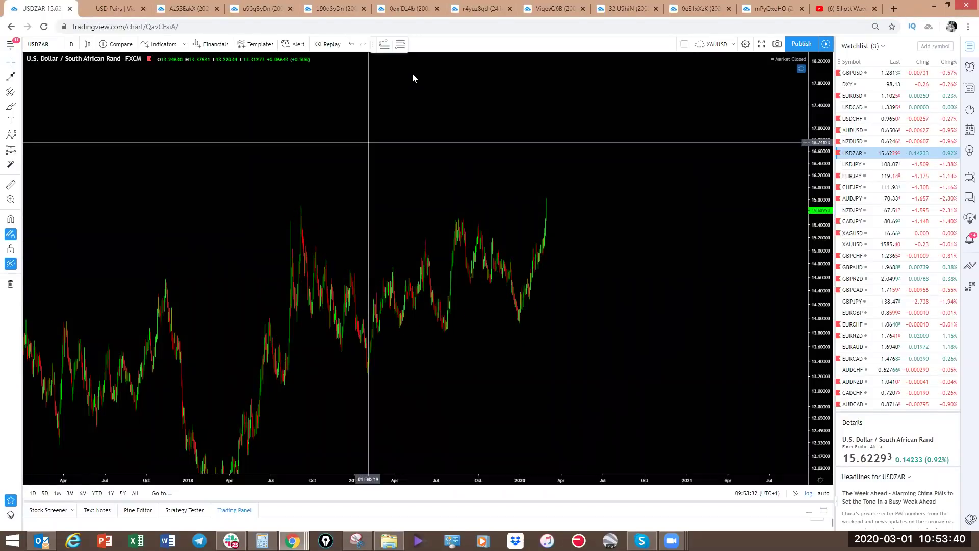
# - Trace the USDZAR swings from the early-2019 low in red, and overlay smaller swings, channel lines and a circled pullback in pink
pyautogui.moveTo(369, 369)
pyautogui.mouseDown()
pyautogui.moveTo(453, 216)
pyautogui.moveTo(517, 322)
pyautogui.moveTo(572, 139)
pyautogui.mouseUp()
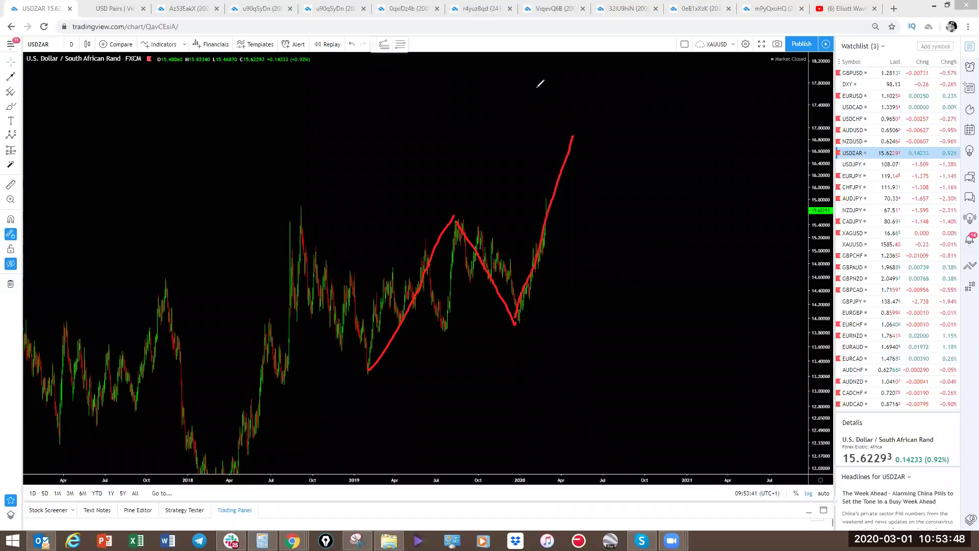
pyautogui.moveTo(400, 321); pyautogui.dragTo(431, 337)
pyautogui.moveTo(397, 272); pyautogui.dragTo(429, 243)
pyautogui.moveTo(549, 199)
pyautogui.mouseDown()
pyautogui.moveTo(552, 227)
pyautogui.moveTo(585, 201)
pyautogui.moveTo(596, 238)
pyautogui.moveTo(552, 234)
pyautogui.moveTo(585, 197)
pyautogui.mouseUp()
pyautogui.moveTo(368, 369)
pyautogui.mouseDown()
pyautogui.moveTo(401, 273)
pyautogui.moveTo(430, 323)
pyautogui.moveTo(455, 223)
pyautogui.moveTo(492, 237)
pyautogui.moveTo(512, 323)
pyautogui.moveTo(532, 198)
pyautogui.moveTo(591, 240)
pyautogui.moveTo(607, 139)
pyautogui.mouseUp()
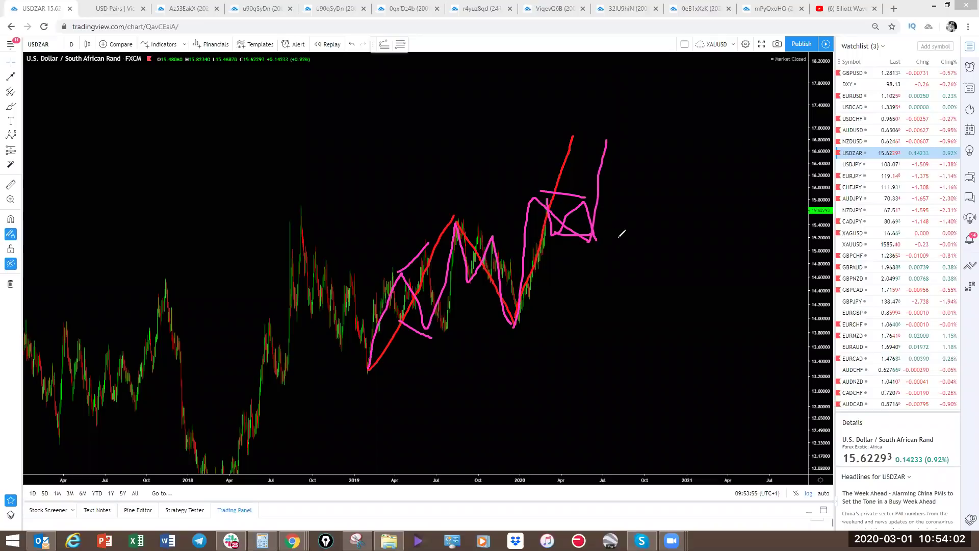
pyautogui.moveTo(562, 177)
pyautogui.mouseDown()
pyautogui.moveTo(558, 228)
pyautogui.moveTo(608, 220)
pyautogui.moveTo(612, 143)
pyautogui.mouseUp()
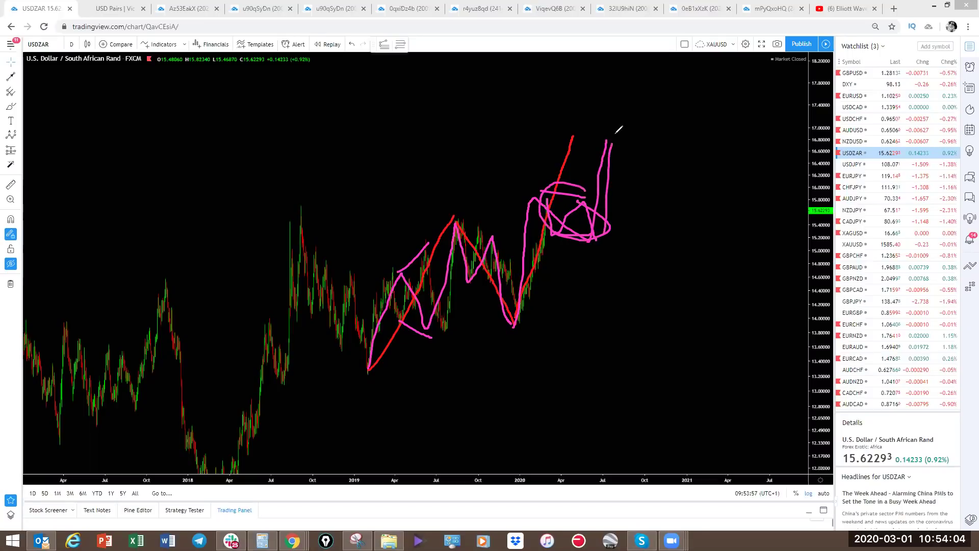
pyautogui.moveTo(305, 198); pyautogui.dragTo(400, 338)
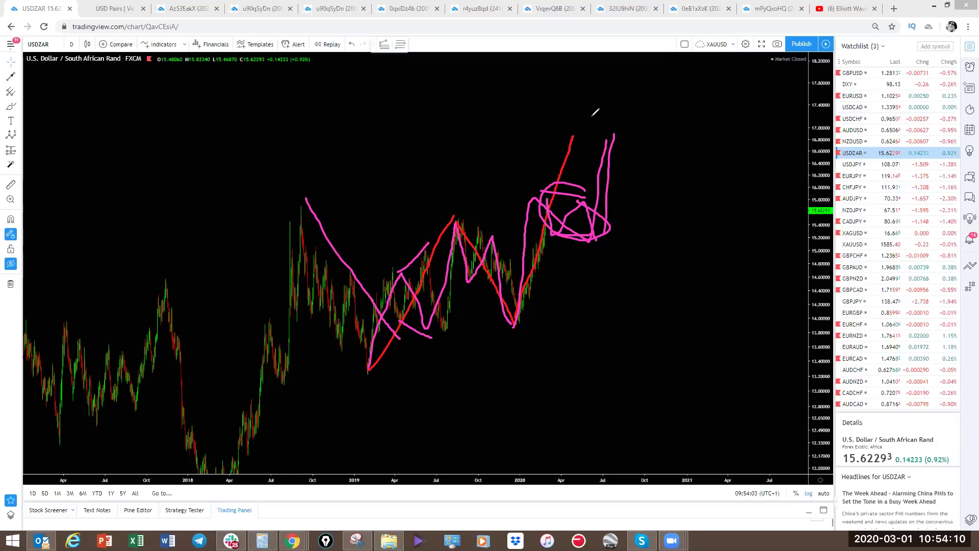
# - Sketch an alternative pink path from the late-2018 high through a deeper mid-2019 low into a steep rally, and undo it
pyautogui.moveTo(304, 208)
pyautogui.mouseDown()
pyautogui.moveTo(349, 291)
pyautogui.moveTo(353, 326)
pyautogui.moveTo(428, 235)
pyautogui.mouseUp()
pyautogui.moveTo(452, 335); pyautogui.dragTo(523, 72)
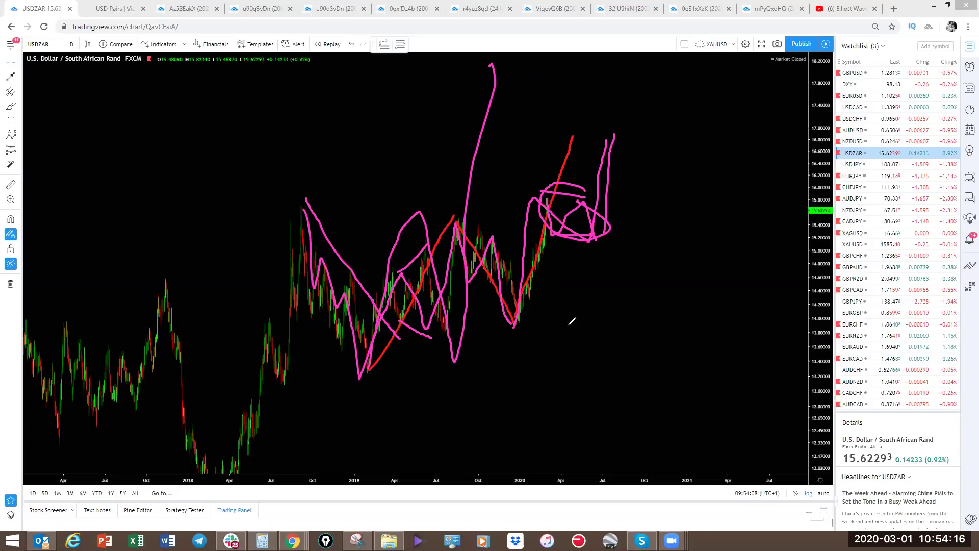
pyautogui.hotkey('ctrl', 'z')
pyautogui.hotkey('ctrl', 'z')
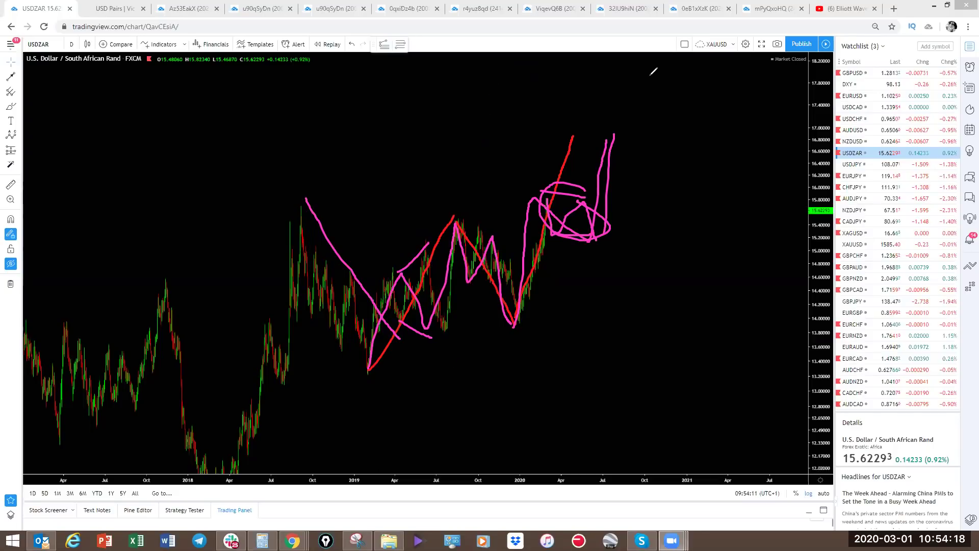
# - Clear the annotations, sketch a widening series of swings from the late-2018 high ending in a breakout rise, and clear the sketch
pyautogui.hotkey('ctrl', 'shift', '7')
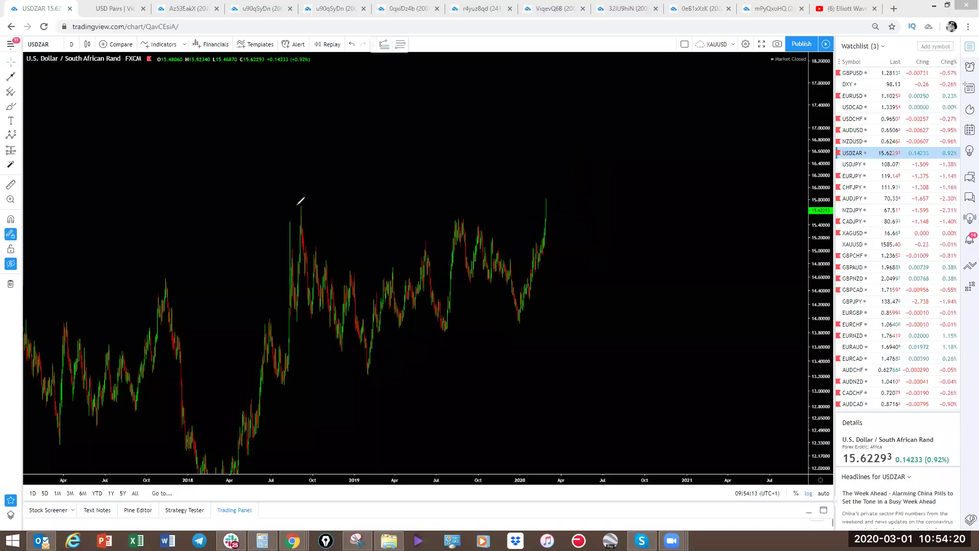
pyautogui.moveTo(299, 203)
pyautogui.mouseDown()
pyautogui.moveTo(322, 309)
pyautogui.moveTo(356, 290)
pyautogui.moveTo(368, 359)
pyautogui.moveTo(431, 329)
pyautogui.moveTo(472, 221)
pyautogui.moveTo(561, 135)
pyautogui.moveTo(561, 108)
pyautogui.mouseUp()
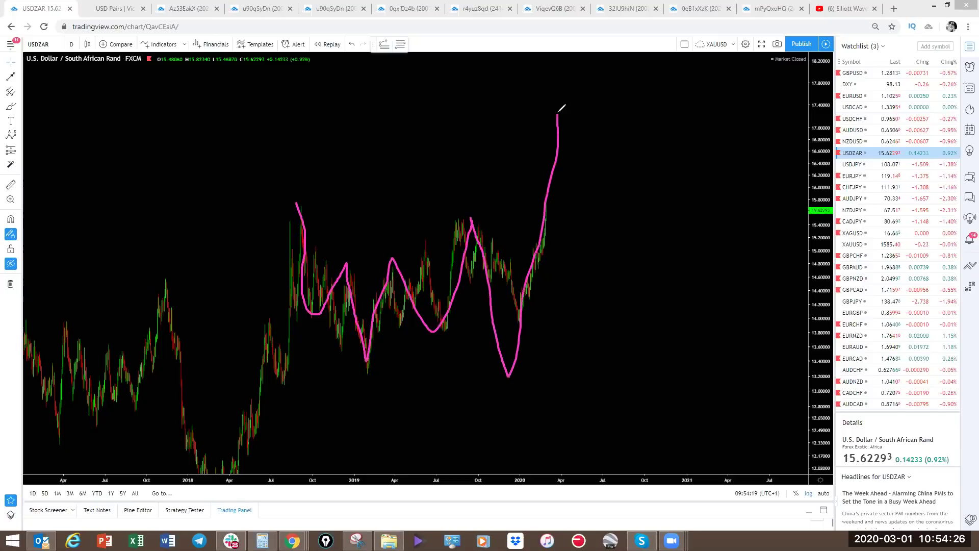
pyautogui.hotkey('ctrl', 'shift', '7')
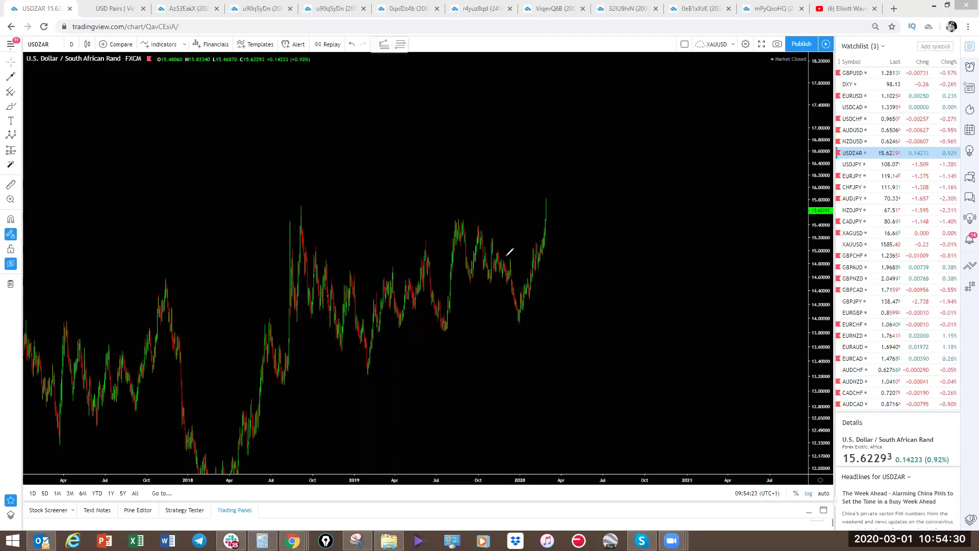
# - Sketch channel lines around the decline from the late-2018 high, followed by zigzag swings upward ending in an arrow
pyautogui.moveTo(301, 202); pyautogui.dragTo(352, 271)
pyautogui.moveTo(396, 320); pyautogui.dragTo(413, 352)
pyautogui.moveTo(292, 308)
pyautogui.mouseDown()
pyautogui.moveTo(363, 367)
pyautogui.moveTo(404, 264)
pyautogui.moveTo(438, 315)
pyautogui.moveTo(447, 289)
pyautogui.mouseUp()
pyautogui.moveTo(460, 242)
pyautogui.mouseDown()
pyautogui.moveTo(476, 226)
pyautogui.moveTo(500, 244)
pyautogui.moveTo(561, 258)
pyautogui.moveTo(594, 151)
pyautogui.moveTo(621, 146)
pyautogui.moveTo(595, 154)
pyautogui.mouseUp()
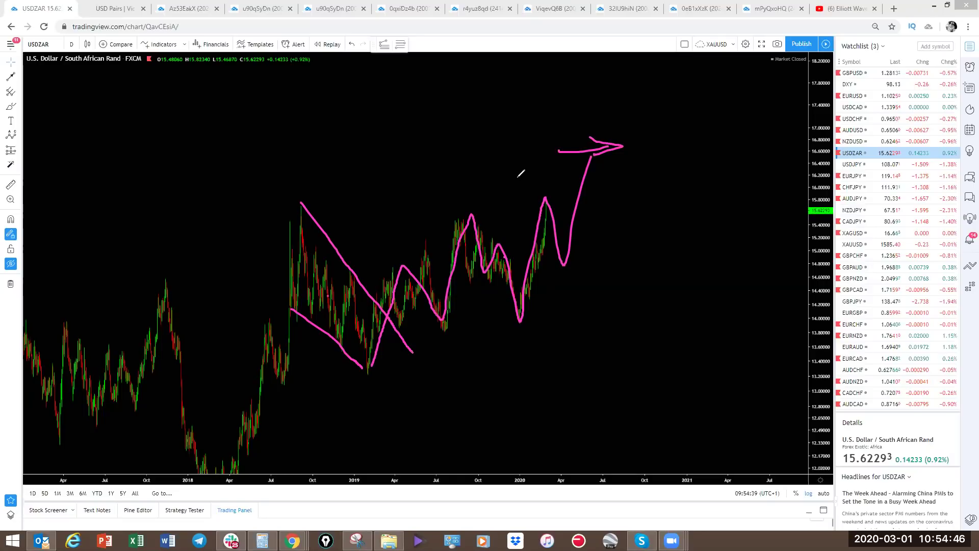
# - Clear the annotations, sketch a short sideways pause at the latest USDZAR high followed by a vertical rise, and clear the sketch
pyautogui.hotkey('ctrl', 'shift', '7')
pyautogui.moveTo(546, 199)
pyautogui.mouseDown()
pyautogui.moveTo(581, 223)
pyautogui.moveTo(584, 89)
pyautogui.mouseUp()
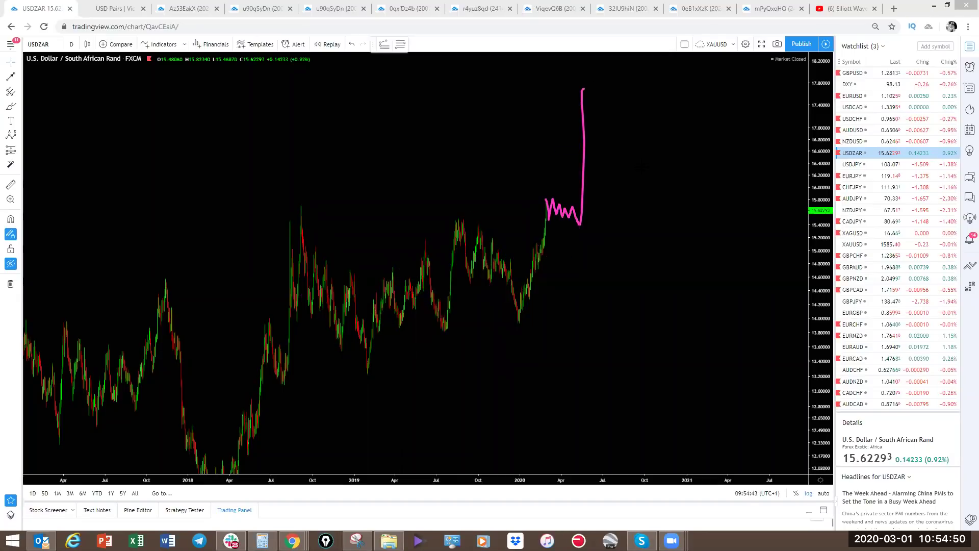
pyautogui.hotkey('ctrl', 'shift', '7')
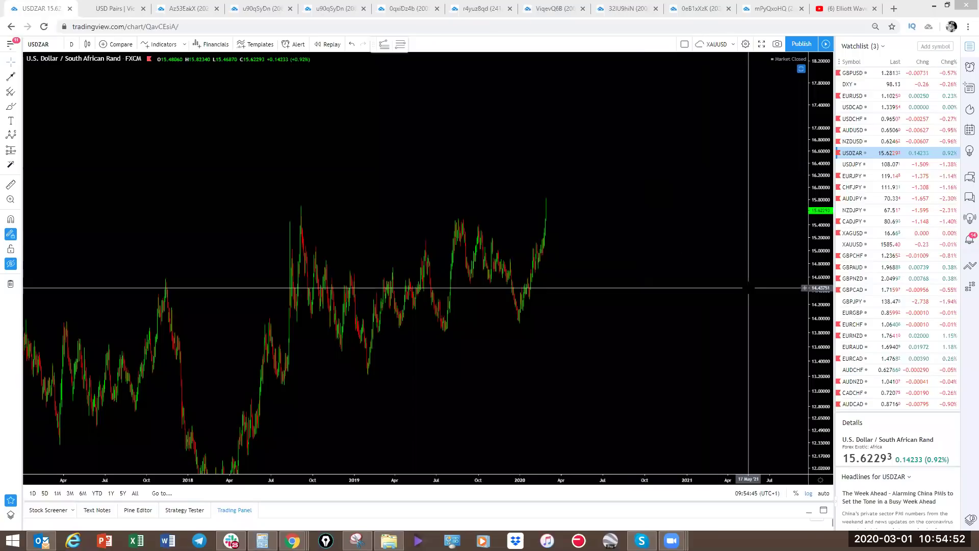
# - Open the USDJPY chart, mark its latest sharp drop, and undo the mark
pyautogui.click(856, 167)
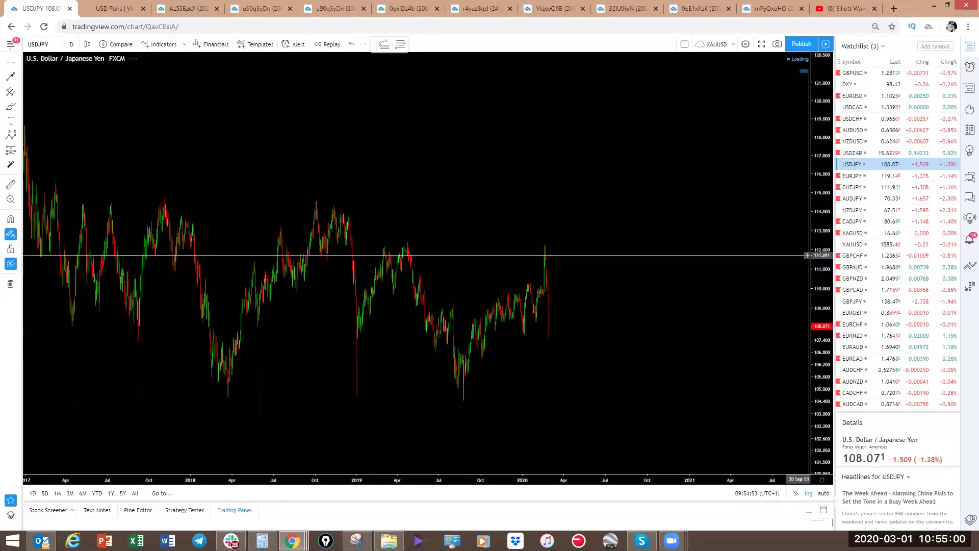
pyautogui.scroll(-5, 607, 379)
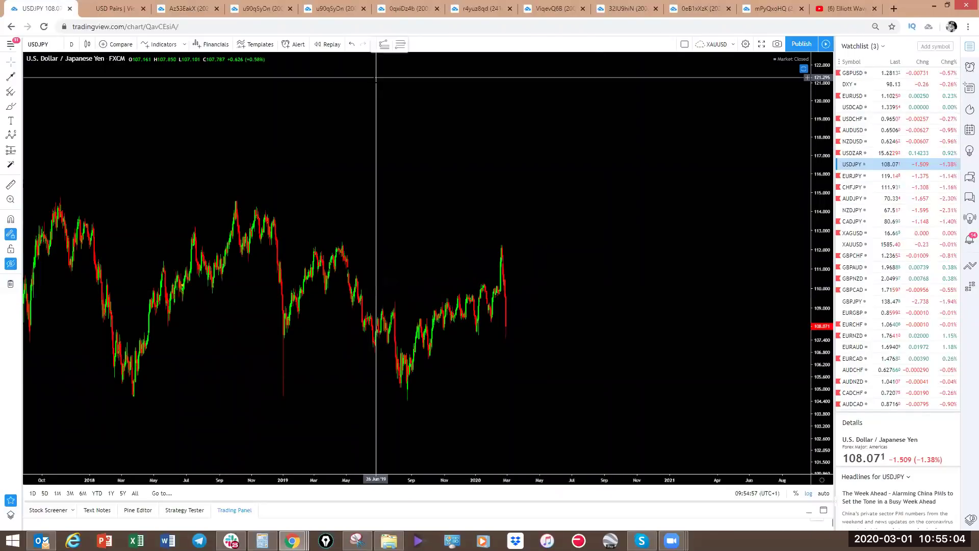
pyautogui.moveTo(495, 288)
pyautogui.mouseDown()
pyautogui.moveTo(502, 243)
pyautogui.moveTo(507, 340)
pyautogui.mouseUp()
pyautogui.hotkey('ctrl', 'z')
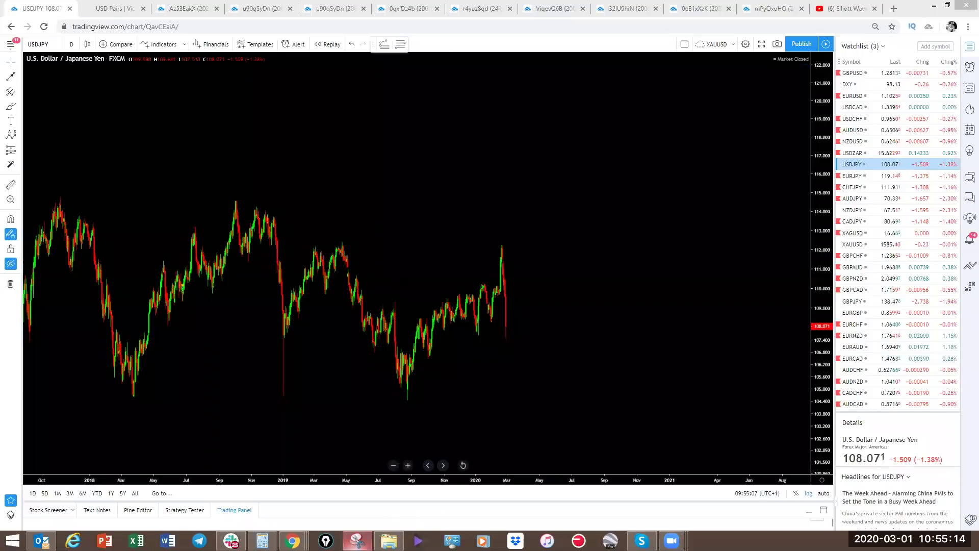
# - Switch to Slack and close the enlarged AUDUSD chart image
pyautogui.moveTo(292, 540)
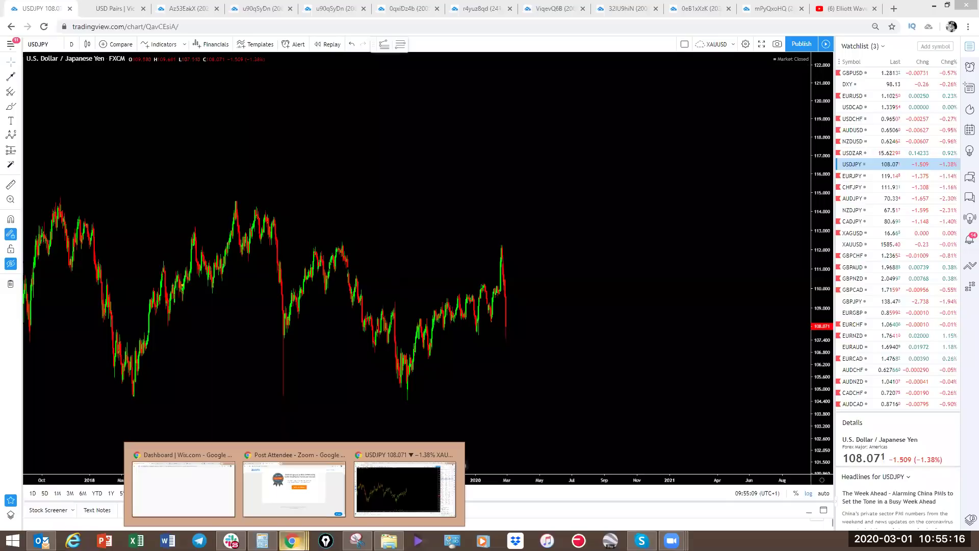
pyautogui.moveTo(231, 539)
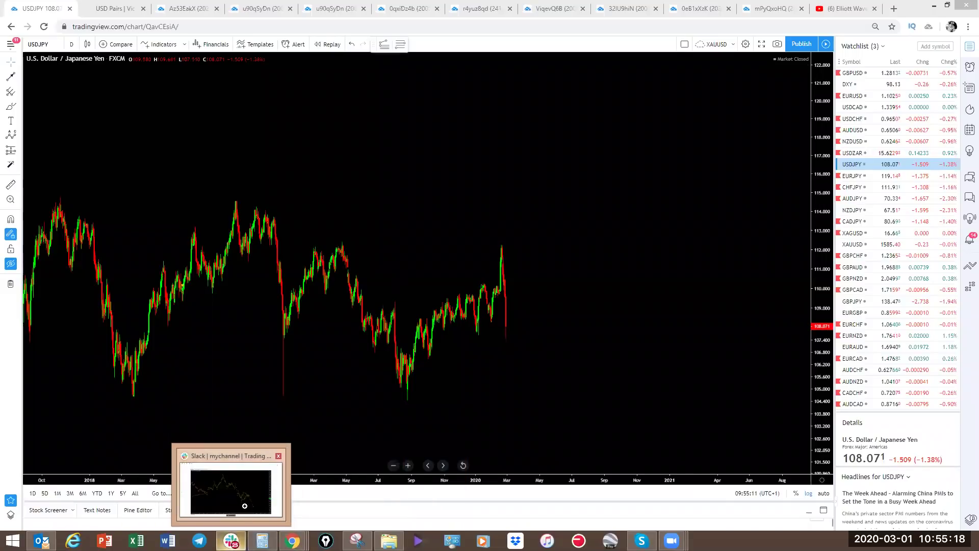
pyautogui.click(245, 506)
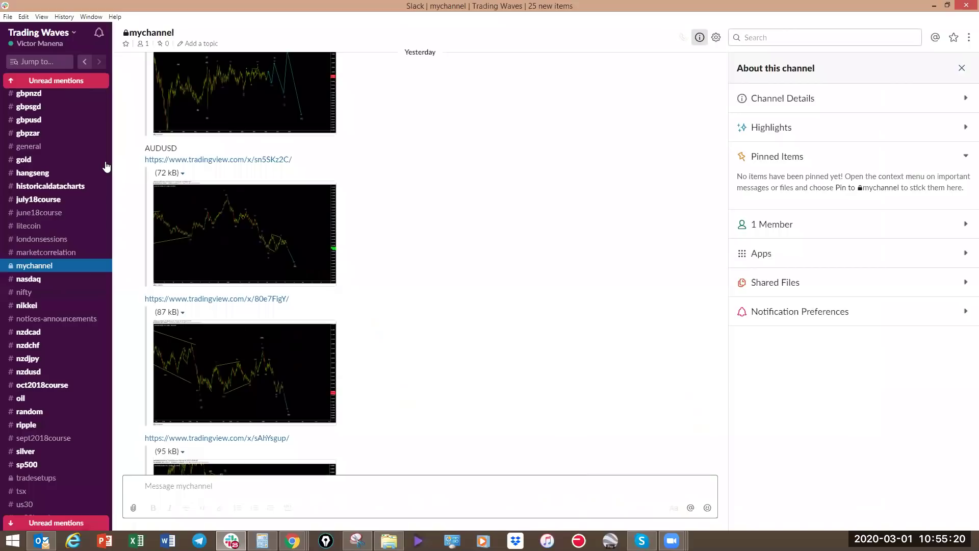
pyautogui.click(961, 40)
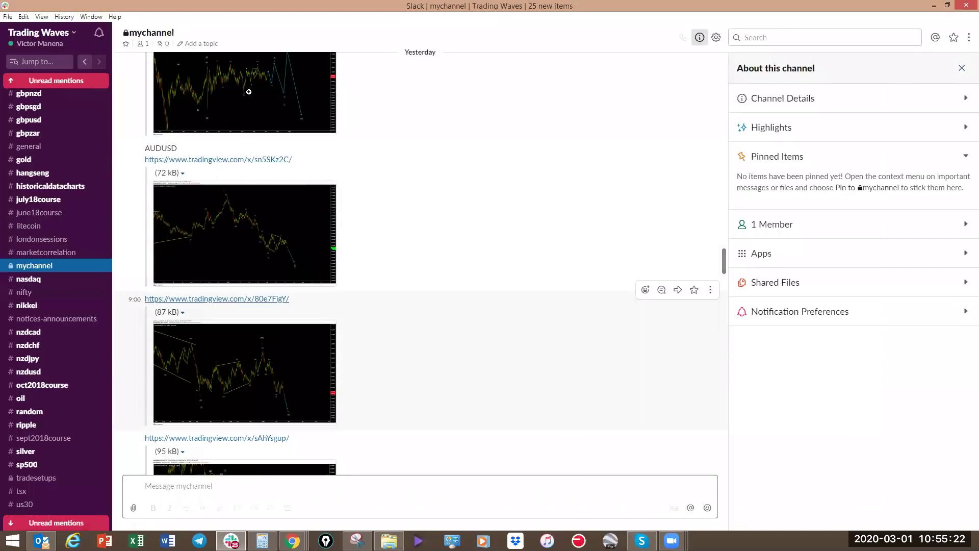
# - Find the usdjpy channel in the channel list and open it
pyautogui.scroll(2, 257, 197)
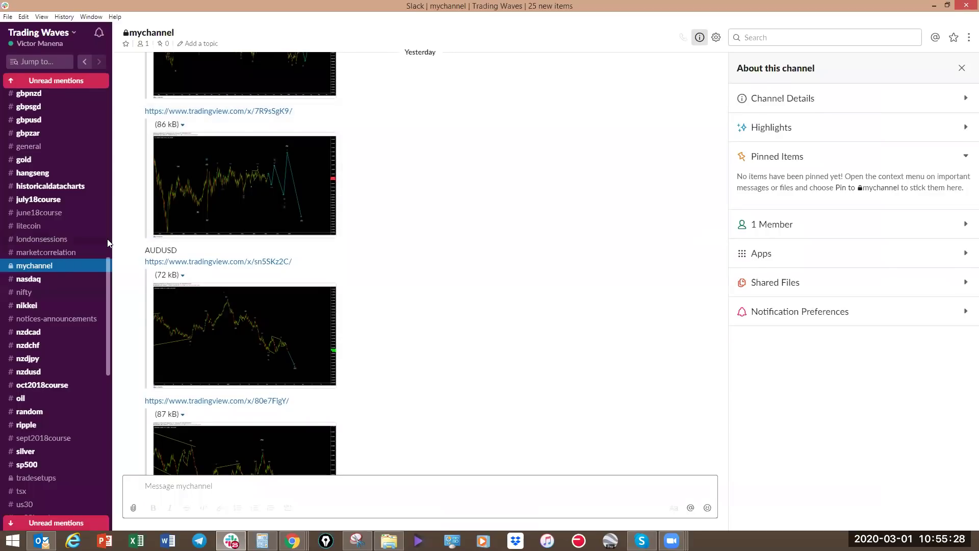
pyautogui.scroll(3, 55, 234)
pyautogui.scroll(-12, 57, 240)
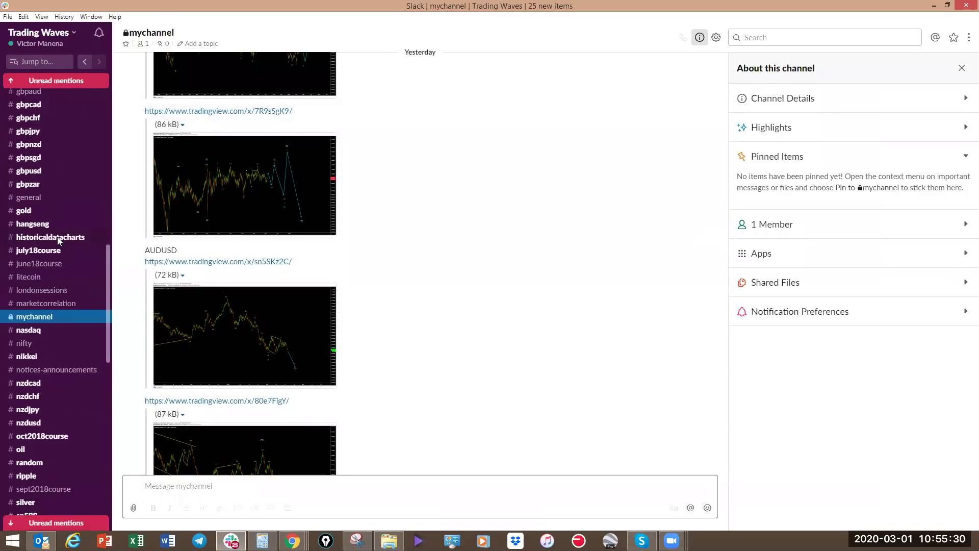
pyautogui.scroll(1, 51, 260)
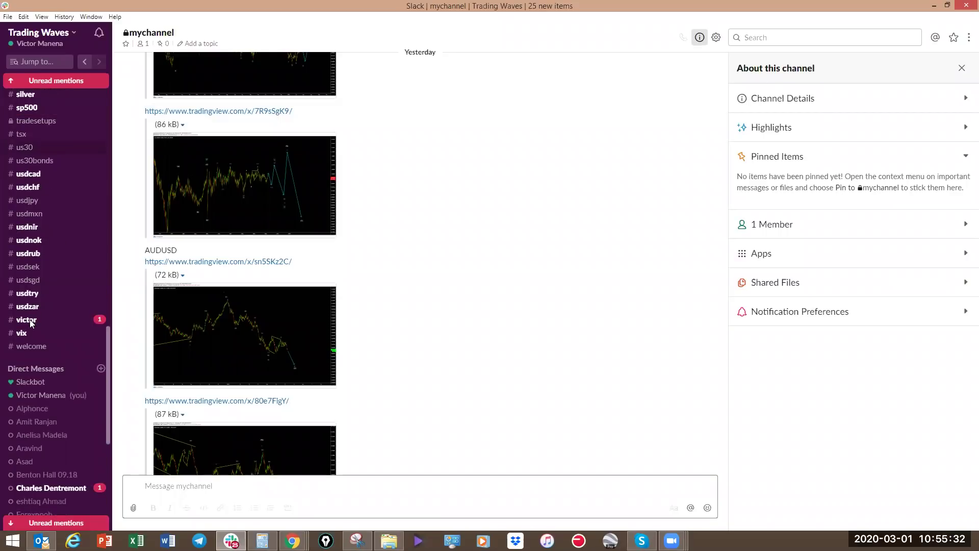
pyautogui.click(28, 203)
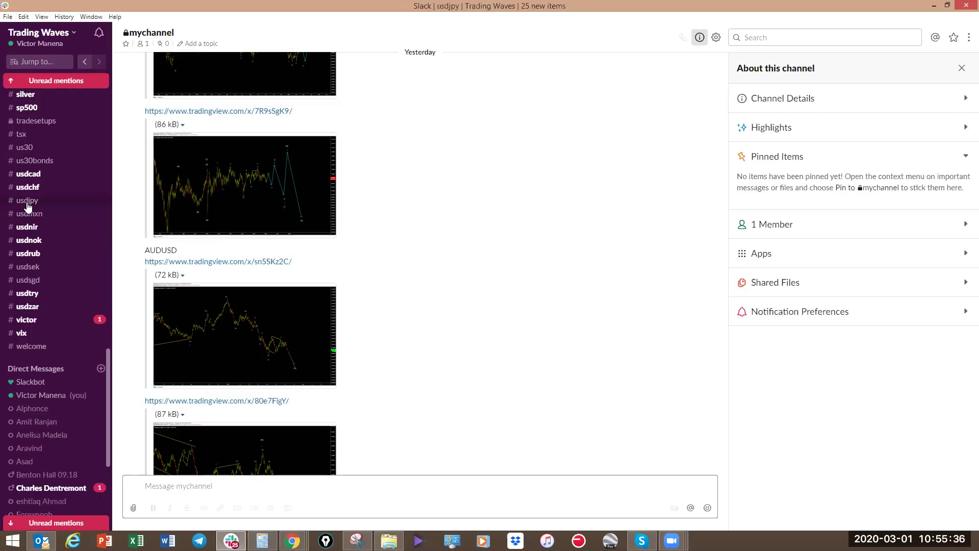
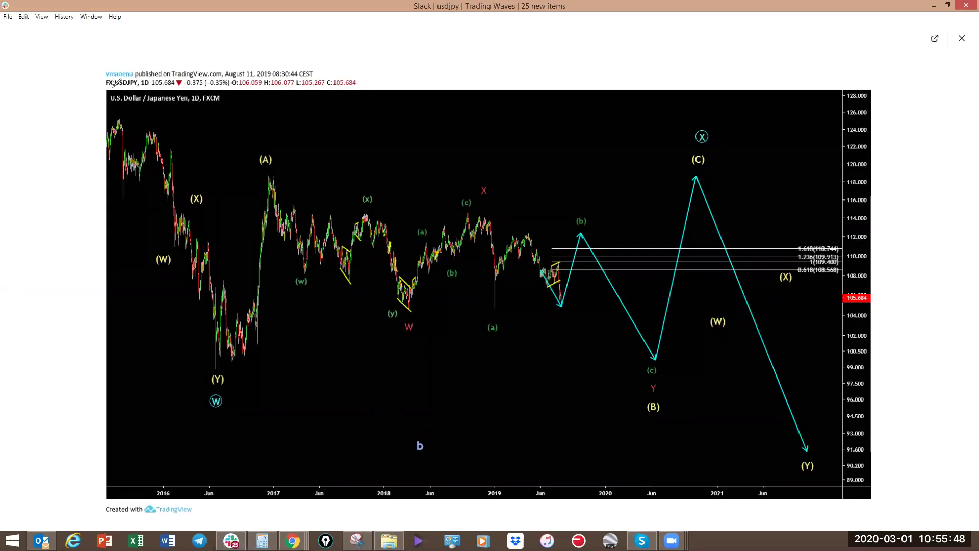
# - Circle the USDJPY symbol on the forecast image, outline the recent decline and correction before the first projected low, and clear the annotations
pyautogui.moveTo(117, 82); pyautogui.dragTo(136, 75)
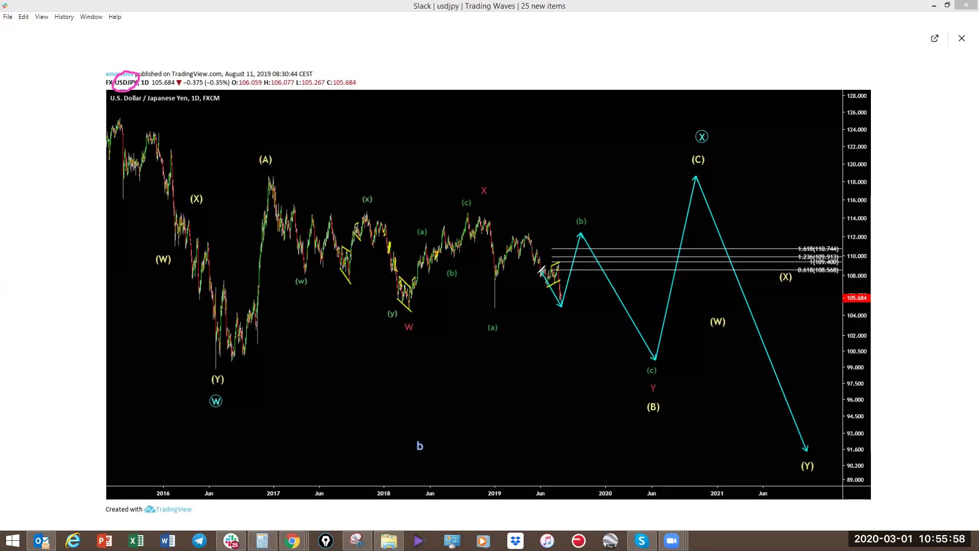
pyautogui.moveTo(538, 261)
pyautogui.mouseDown()
pyautogui.moveTo(555, 310)
pyautogui.moveTo(547, 284)
pyautogui.moveTo(560, 275)
pyautogui.moveTo(563, 307)
pyautogui.mouseUp()
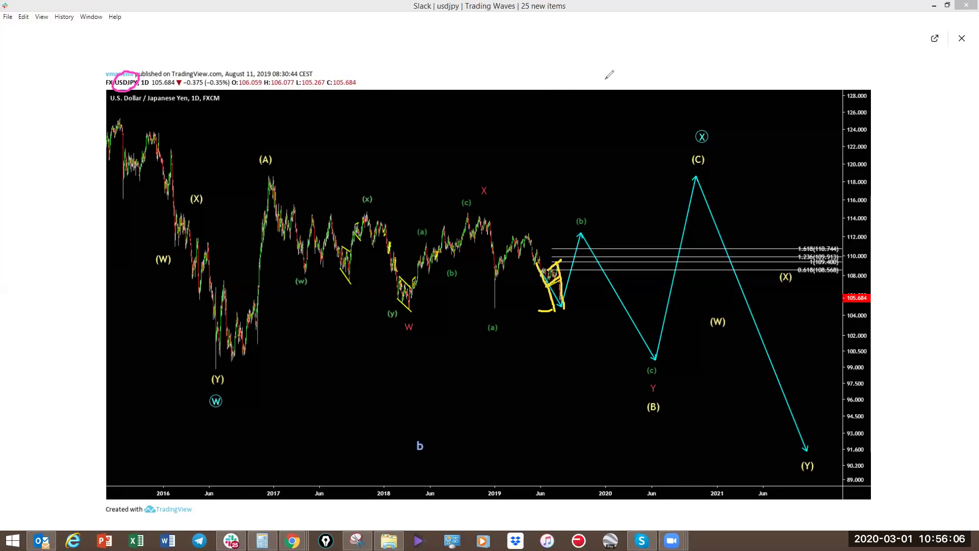
pyautogui.hotkey('ctrl', 'shift', '7')
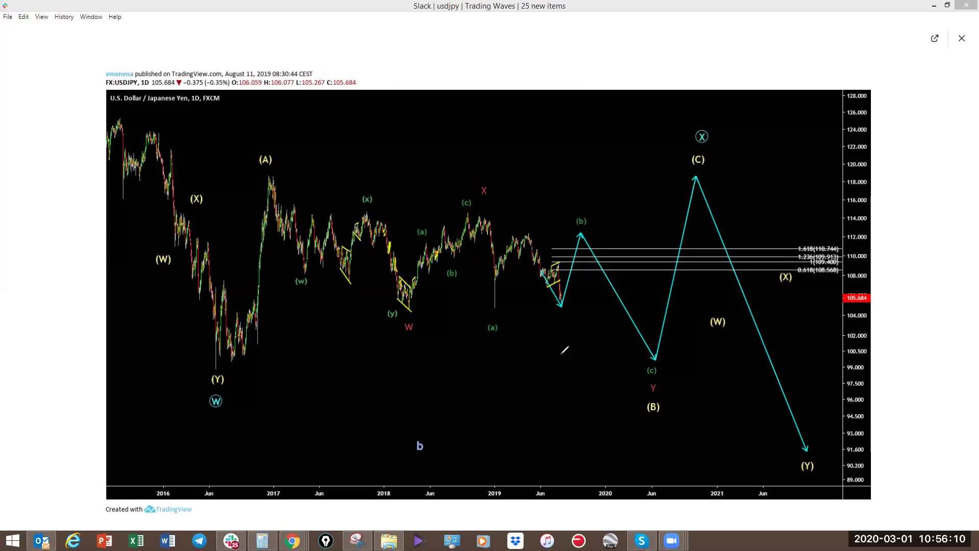
# - Circle the first projected low, trace the forecast rise to (b), mark the publication date, and clear the annotations
pyautogui.moveTo(548, 279)
pyautogui.mouseDown()
pyautogui.moveTo(557, 266)
pyautogui.moveTo(563, 310)
pyautogui.mouseUp()
pyautogui.hotkey('ctrl', 'z')
pyautogui.moveTo(565, 303)
pyautogui.mouseDown()
pyautogui.moveTo(554, 309)
pyautogui.moveTo(565, 307)
pyautogui.mouseUp()
pyautogui.moveTo(561, 307)
pyautogui.mouseDown()
pyautogui.moveTo(582, 226)
pyautogui.moveTo(596, 234)
pyautogui.mouseUp()
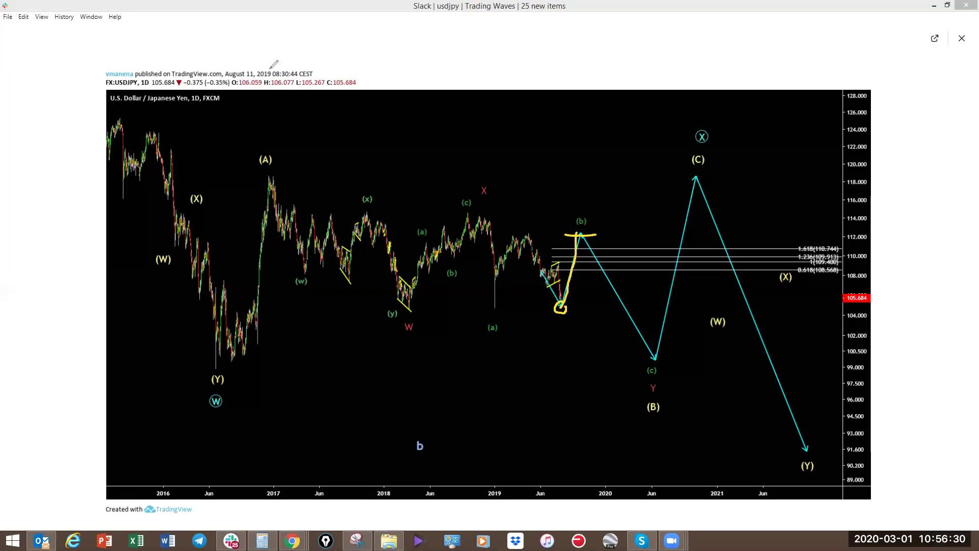
pyautogui.moveTo(224, 61); pyautogui.dragTo(269, 77)
pyautogui.hotkey('ctrl', 'shift', '7')
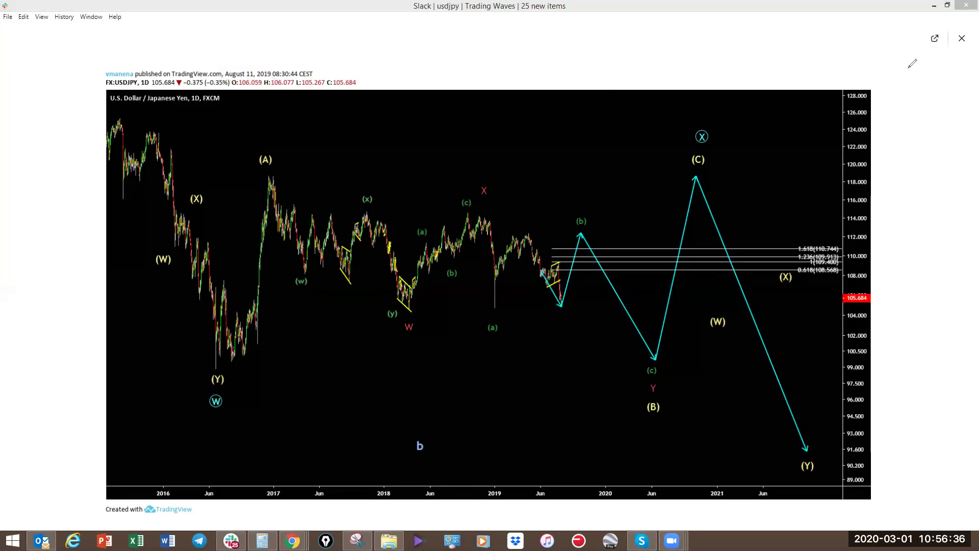
# - Return to the live USDJPY chart in TradingView and sketch a short sideways pause followed by a steep fall
pyautogui.moveTo(571, 89)
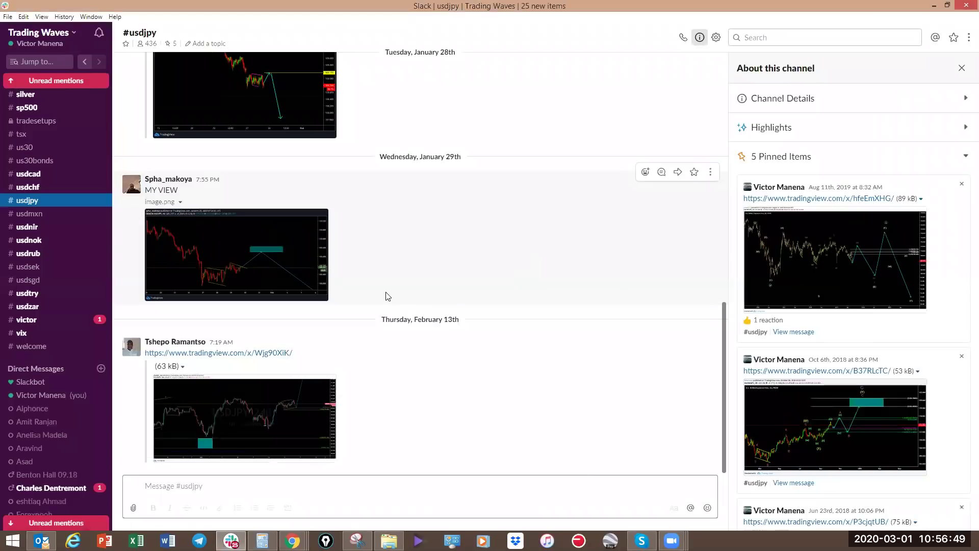
pyautogui.click(880, 95)
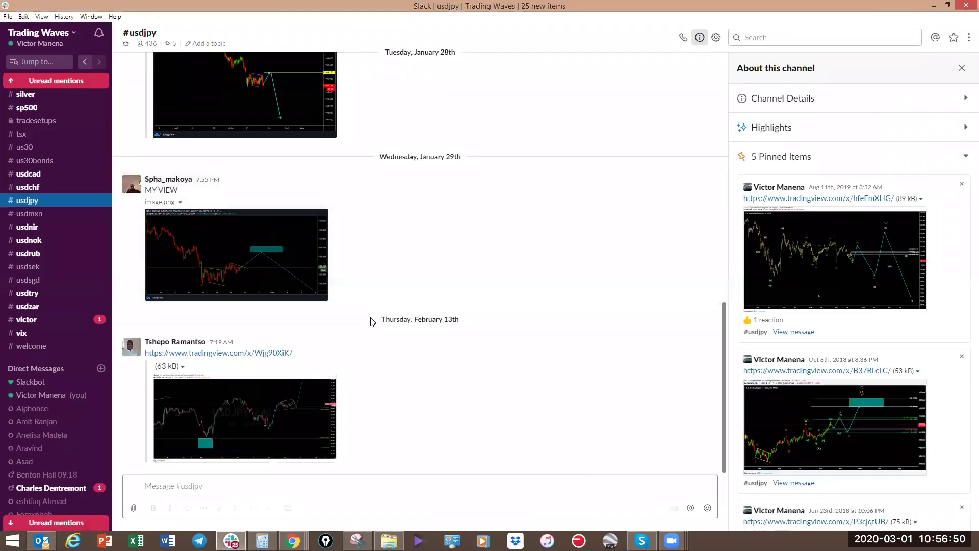
pyautogui.click(935, 6)
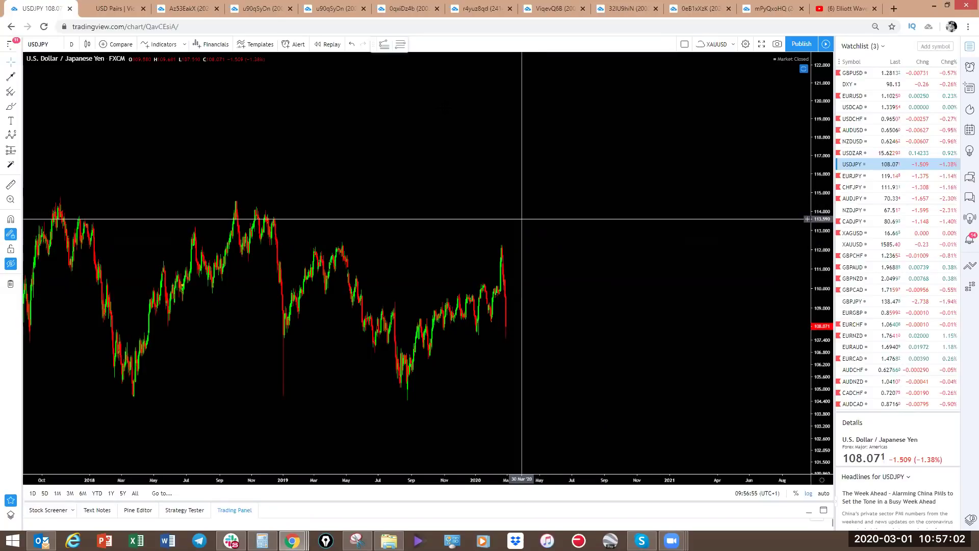
pyautogui.moveTo(508, 325)
pyautogui.mouseDown()
pyautogui.moveTo(526, 316)
pyautogui.moveTo(556, 415)
pyautogui.mouseUp()
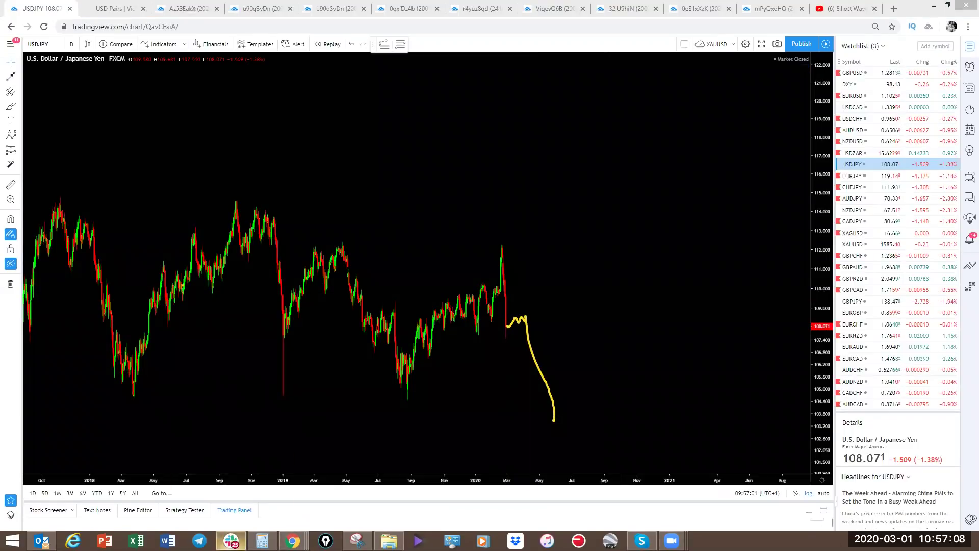
# - Switch to Slack and enlarge the pinned August 11th, 2019 USDJPY forecast image
pyautogui.moveTo(231, 540)
pyautogui.click(237, 487)
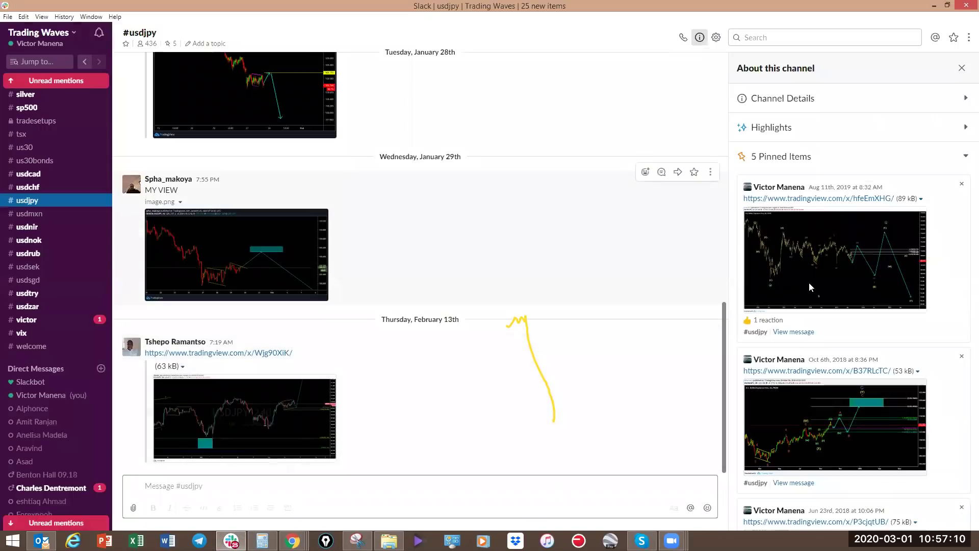
pyautogui.click(857, 257)
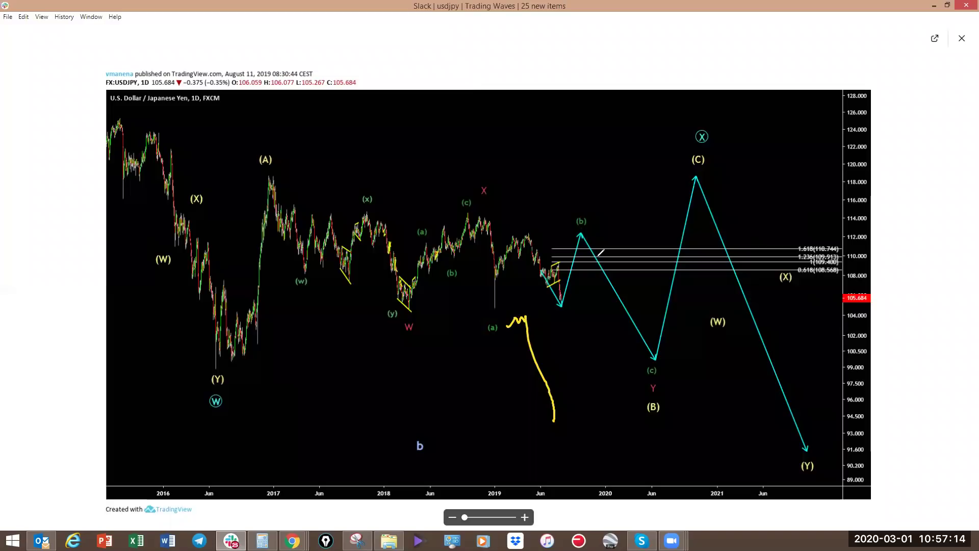
# - Trace the forecast fall from (b) to (c), mark the prior low's level with a shorter drop, and clear the sketches
pyautogui.moveTo(580, 236); pyautogui.dragTo(652, 364)
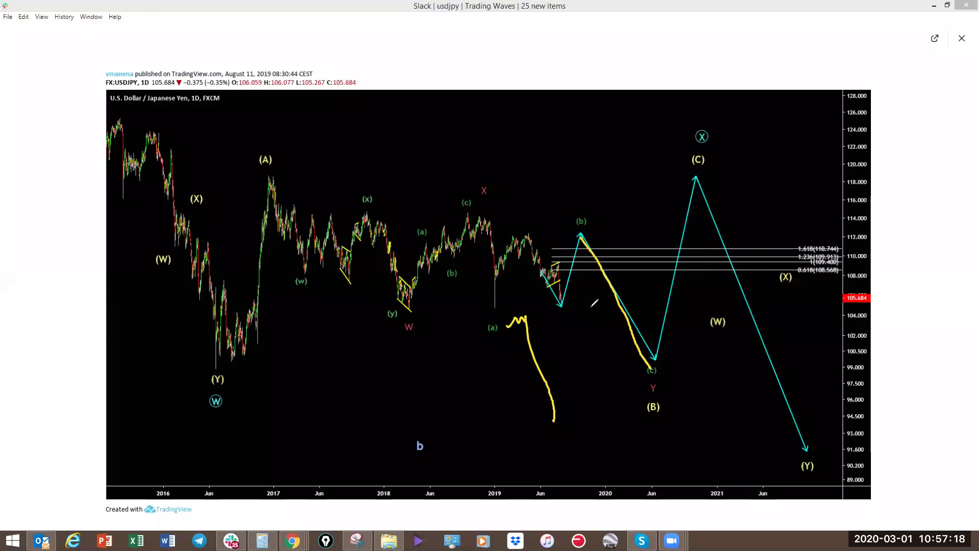
pyautogui.moveTo(560, 307); pyautogui.dragTo(639, 311)
pyautogui.moveTo(585, 234); pyautogui.dragTo(601, 323)
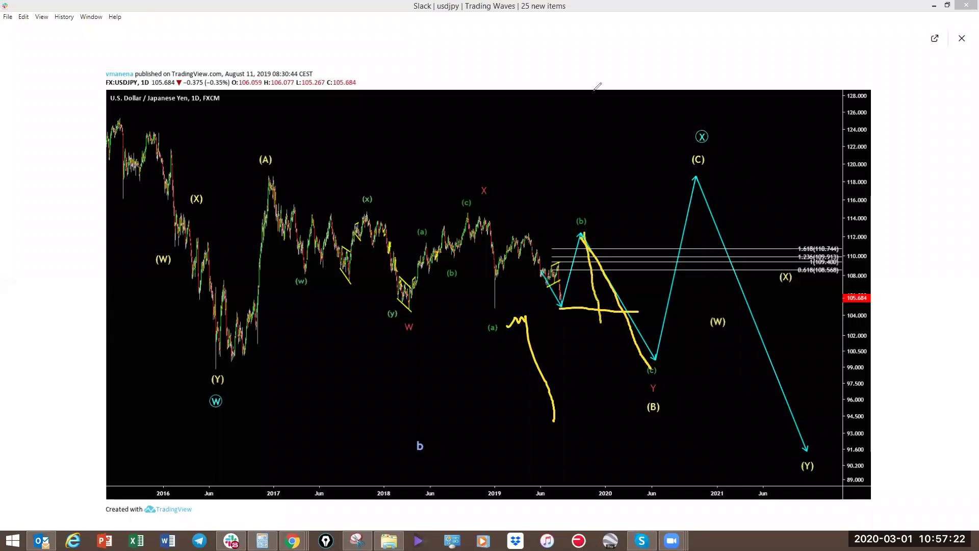
pyautogui.hotkey('ctrl', 'shift', '7')
# - Sketch an alternative with a shorter drop from (b) and a rise, outline the range from the (c) high, and clear the annotations
pyautogui.moveTo(584, 233); pyautogui.dragTo(603, 324)
pyautogui.moveTo(648, 214); pyautogui.dragTo(651, 185)
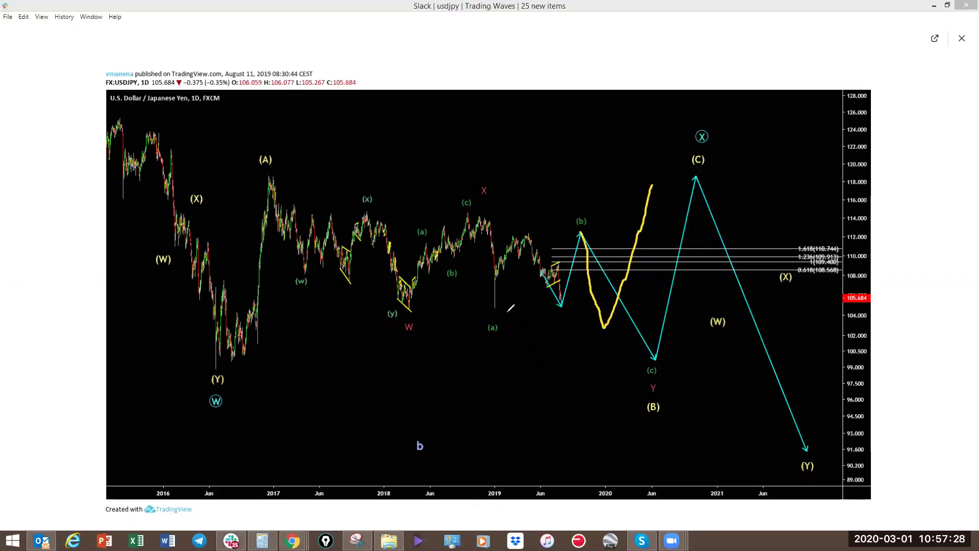
pyautogui.moveTo(467, 214)
pyautogui.mouseDown()
pyautogui.moveTo(494, 291)
pyautogui.moveTo(518, 292)
pyautogui.moveTo(572, 232)
pyautogui.mouseUp()
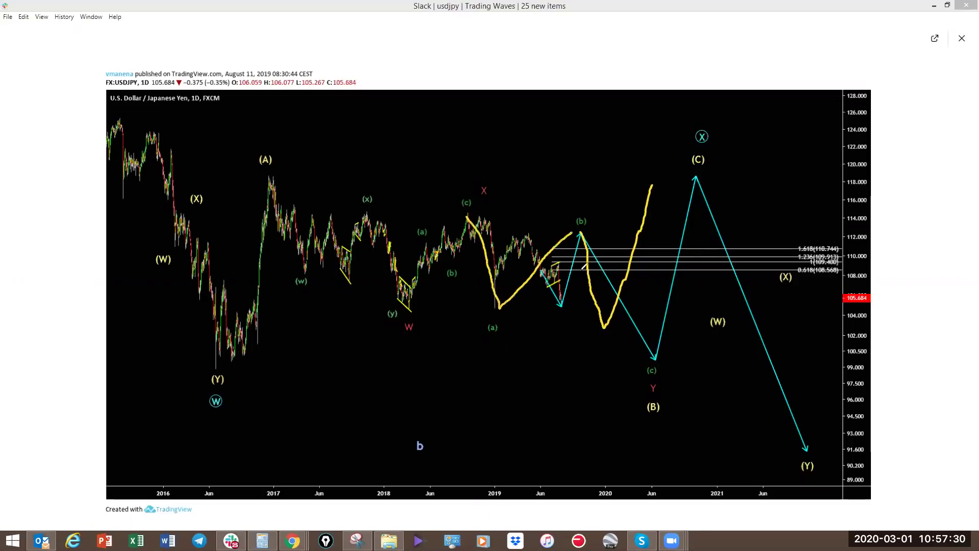
pyautogui.moveTo(499, 308); pyautogui.dragTo(603, 326)
pyautogui.moveTo(478, 218); pyautogui.dragTo(572, 233)
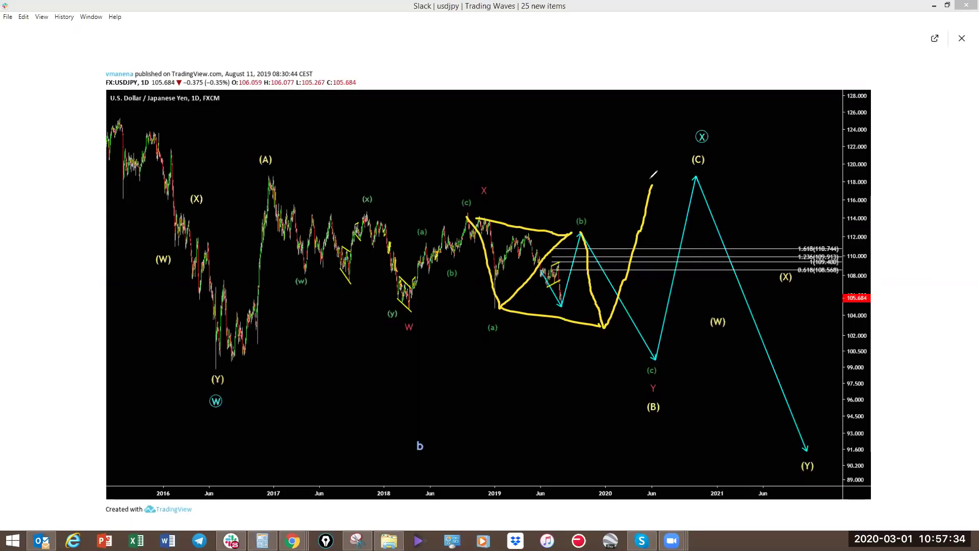
pyautogui.moveTo(676, 242); pyautogui.dragTo(694, 218)
pyautogui.moveTo(622, 301); pyautogui.dragTo(641, 303)
pyautogui.press('e')
pyautogui.moveTo(535, 272)
pyautogui.mouseDown()
pyautogui.moveTo(555, 299)
pyautogui.moveTo(579, 240)
pyautogui.moveTo(598, 286)
pyautogui.moveTo(673, 361)
pyautogui.moveTo(597, 252)
pyautogui.mouseUp()
pyautogui.press('Escape')
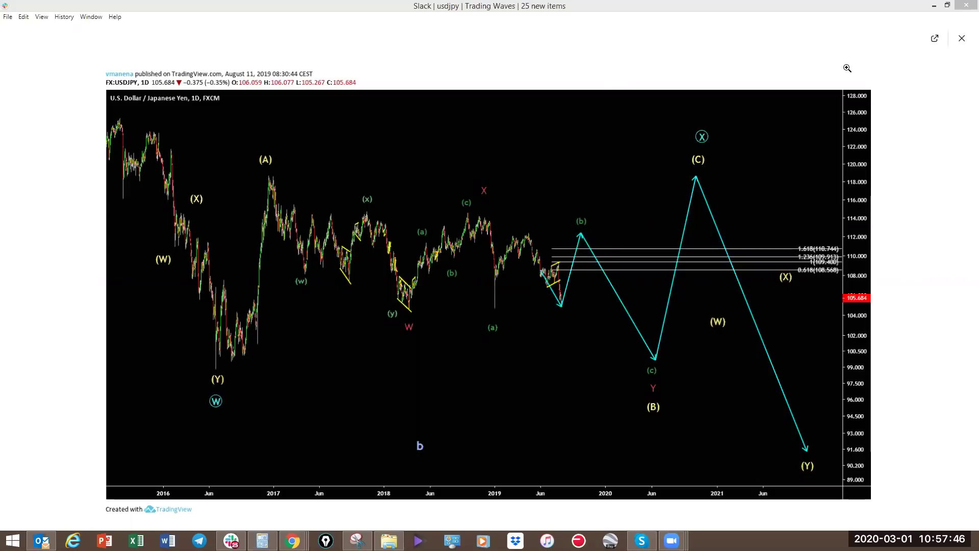
# - Close the forecast image, return to TradingView, sketch a small pause and stepped decline from USDJPY's latest price, and clear it
pyautogui.click(963, 40)
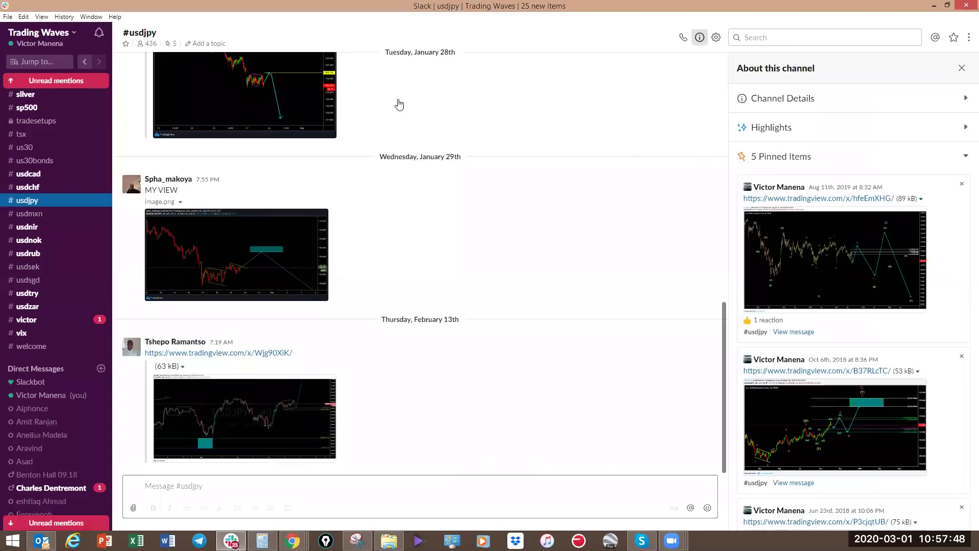
pyautogui.click(929, 5)
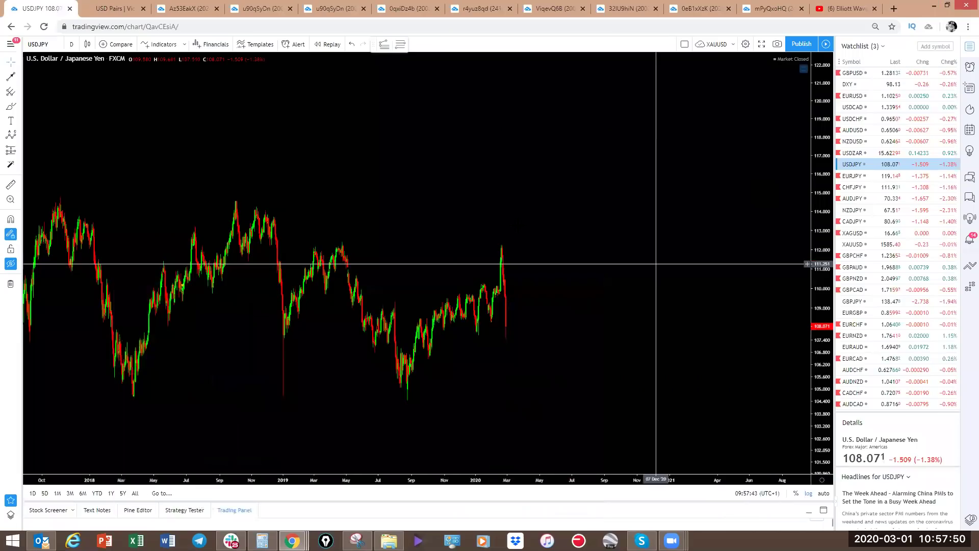
pyautogui.moveTo(508, 329)
pyautogui.mouseDown()
pyautogui.moveTo(521, 317)
pyautogui.moveTo(535, 352)
pyautogui.moveTo(553, 357)
pyautogui.moveTo(578, 434)
pyautogui.mouseUp()
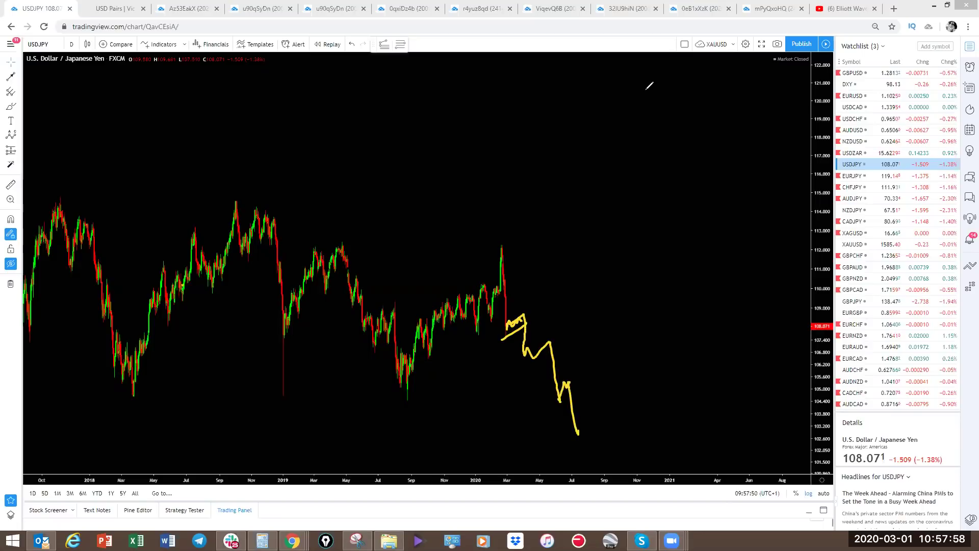
pyautogui.press('Escape')
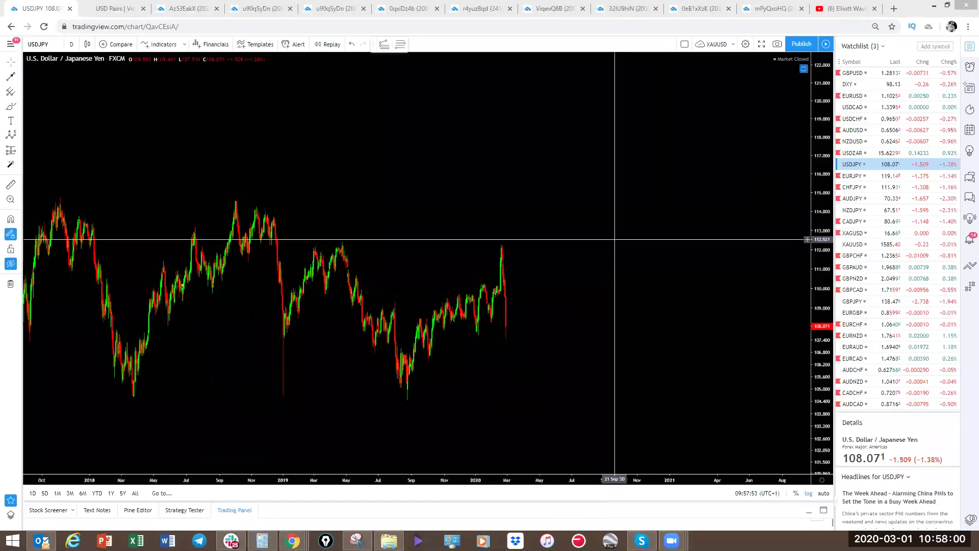
# - Show the hidden USDJPY wave drawings and move the circled b label to just above the latest high
pyautogui.scroll(-3, 516, 247)
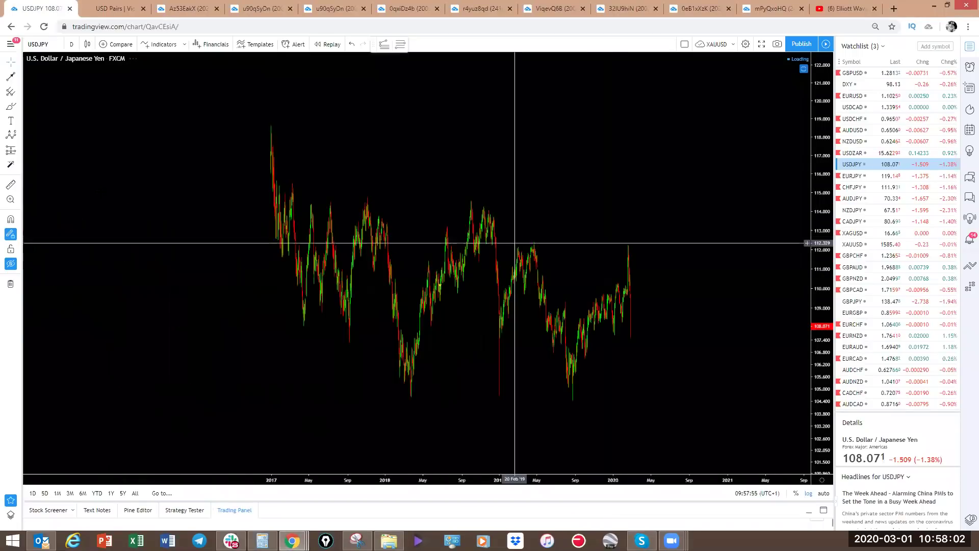
pyautogui.hotkey('ctrl', 'alt', 'h')
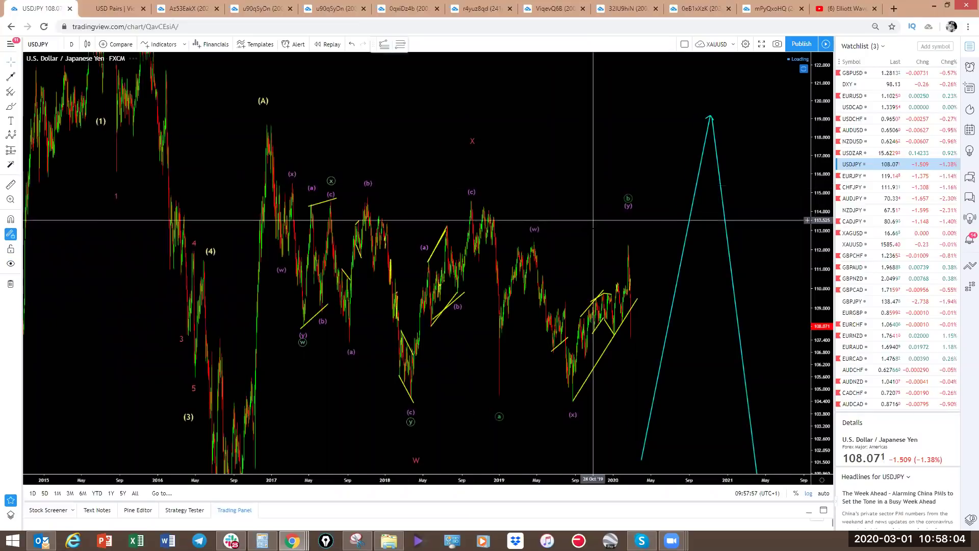
pyautogui.scroll(3, 590, 221)
pyautogui.moveTo(534, 225)
pyautogui.mouseDown()
pyautogui.moveTo(492, 217)
pyautogui.moveTo(499, 236)
pyautogui.moveTo(486, 200)
pyautogui.moveTo(486, 232)
pyautogui.moveTo(501, 225)
pyautogui.mouseUp()
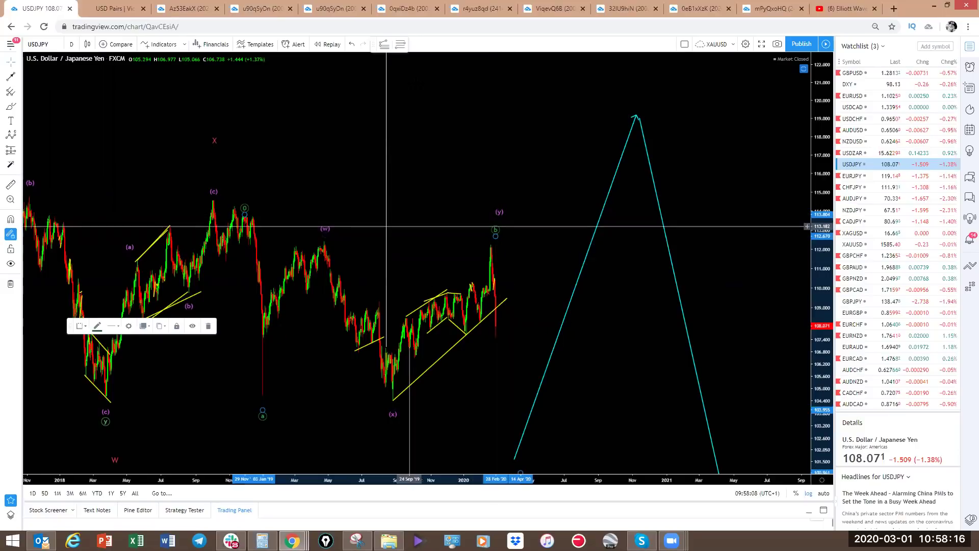
# - Trace the USDJPY rise from (x) to the circled b, and sketch a bounded pause followed by a stepped decline
pyautogui.moveTo(385, 399)
pyautogui.mouseDown()
pyautogui.moveTo(445, 296)
pyautogui.moveTo(463, 331)
pyautogui.moveTo(493, 241)
pyautogui.mouseUp()
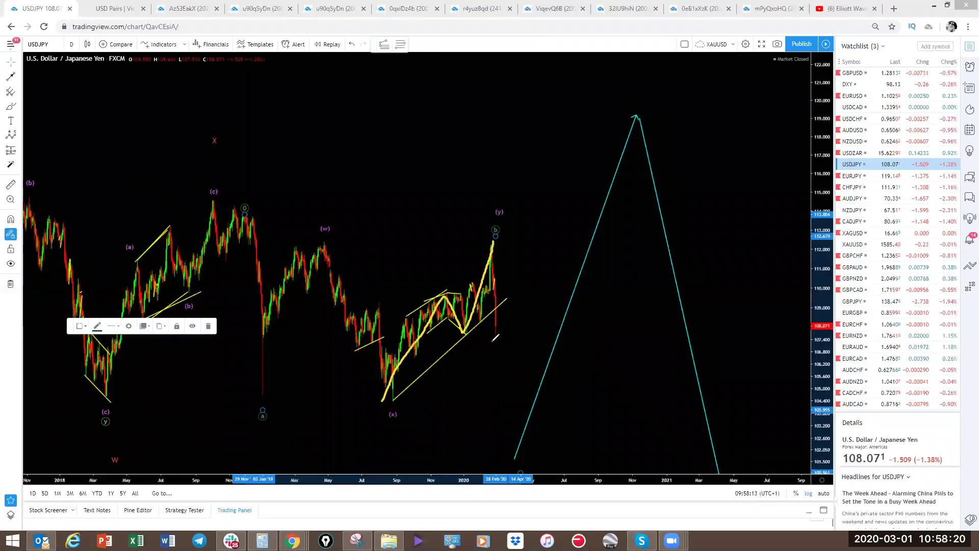
pyautogui.moveTo(497, 321)
pyautogui.mouseDown()
pyautogui.moveTo(514, 320)
pyautogui.moveTo(529, 408)
pyautogui.mouseUp()
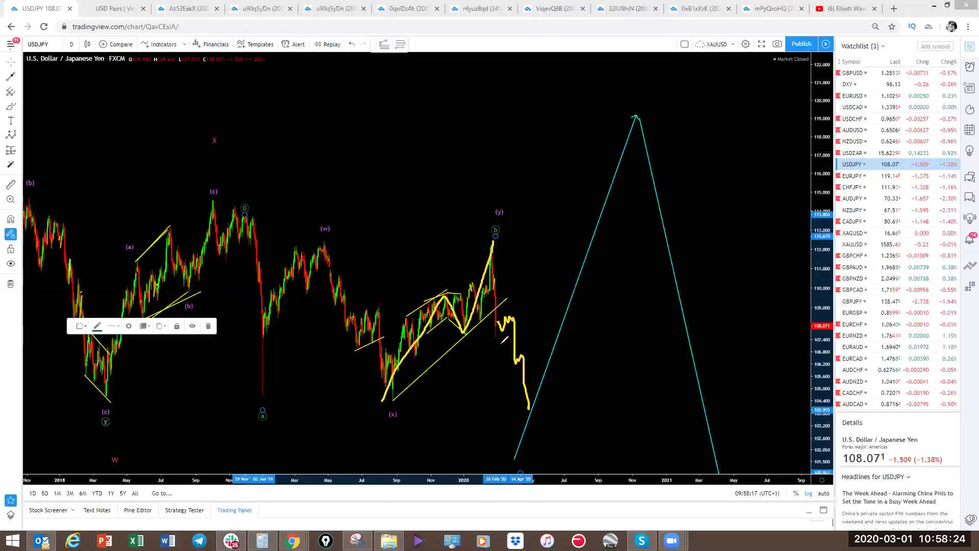
pyautogui.moveTo(502, 331); pyautogui.dragTo(511, 320)
# - Trace the fall from (w) to (x), connect the highs and lows, extend the projected decline, and clear the annotations
pyautogui.moveTo(335, 248)
pyautogui.mouseDown()
pyautogui.moveTo(354, 298)
pyautogui.moveTo(382, 306)
pyautogui.moveTo(395, 403)
pyautogui.mouseUp()
pyautogui.moveTo(353, 243); pyautogui.dragTo(470, 231)
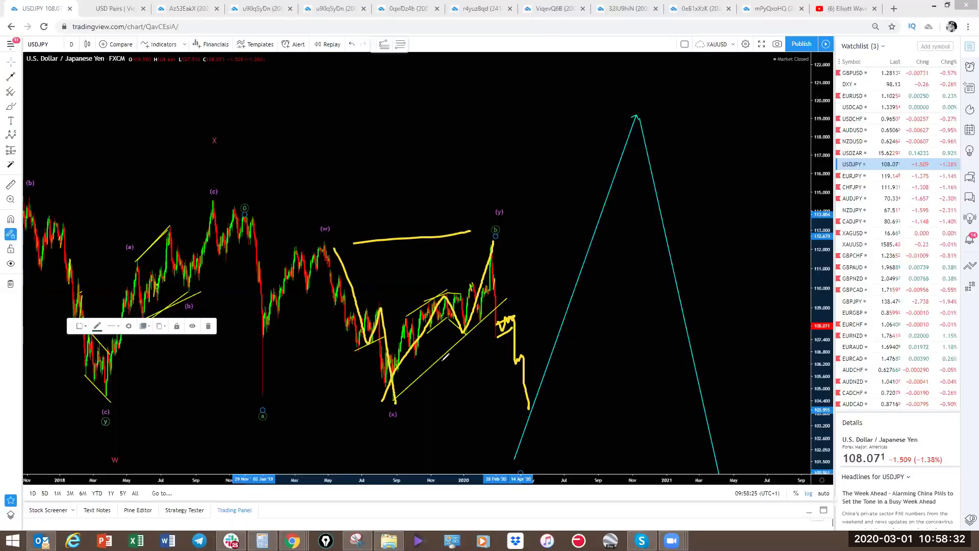
pyautogui.moveTo(396, 401); pyautogui.dragTo(529, 409)
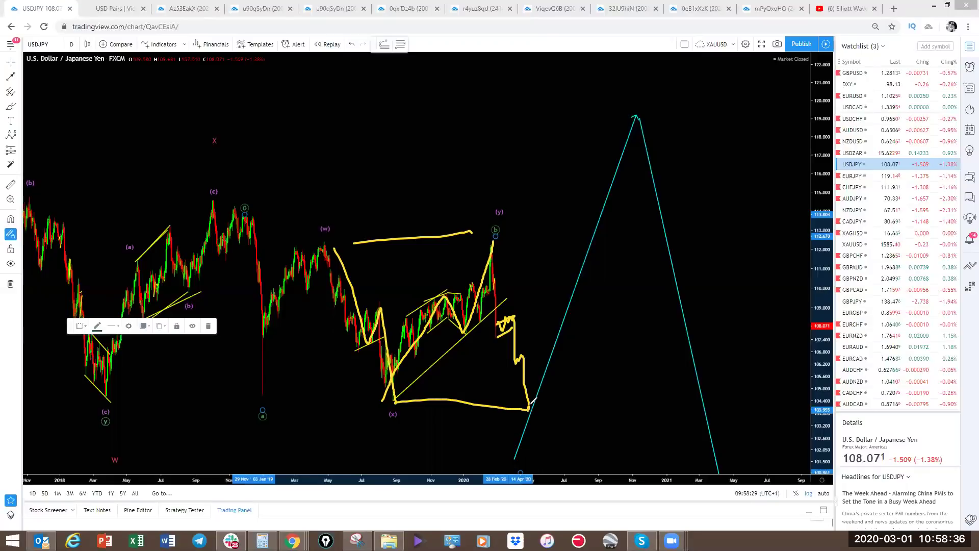
pyautogui.moveTo(531, 407); pyautogui.dragTo(562, 467)
pyautogui.press('Escape')
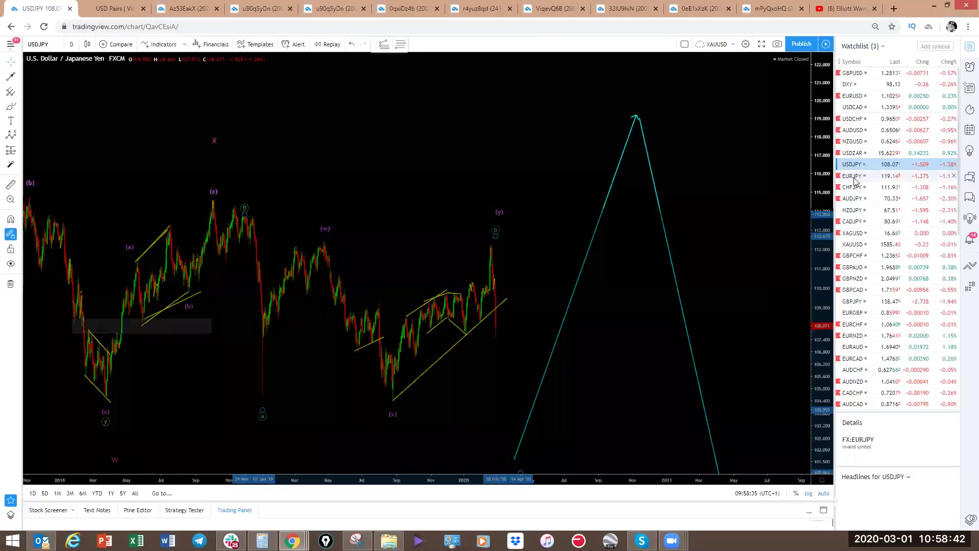
# - Open the EURJPY chart and trace the corrective rise from the (w) low to the (x) high
pyautogui.click(854, 178)
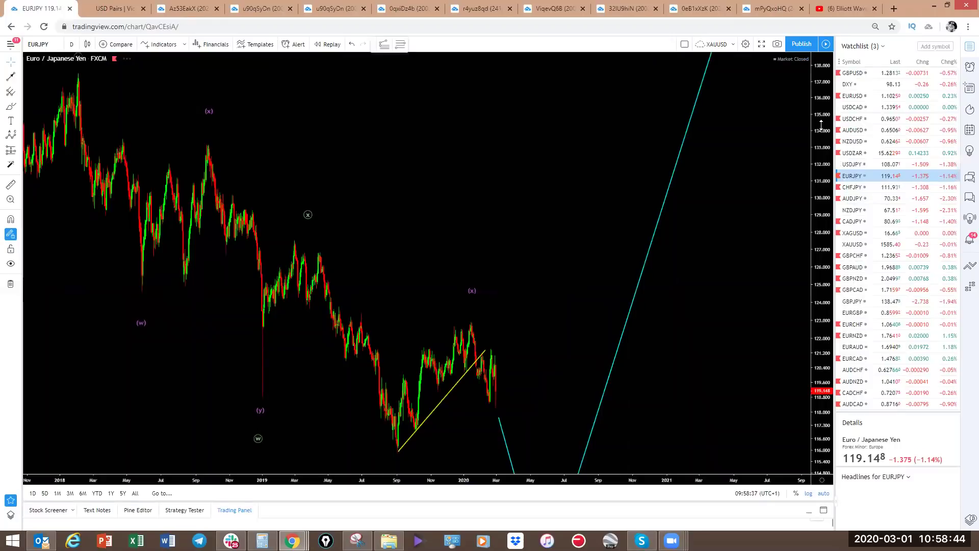
pyautogui.moveTo(579, 253); pyautogui.dragTo(591, 180)
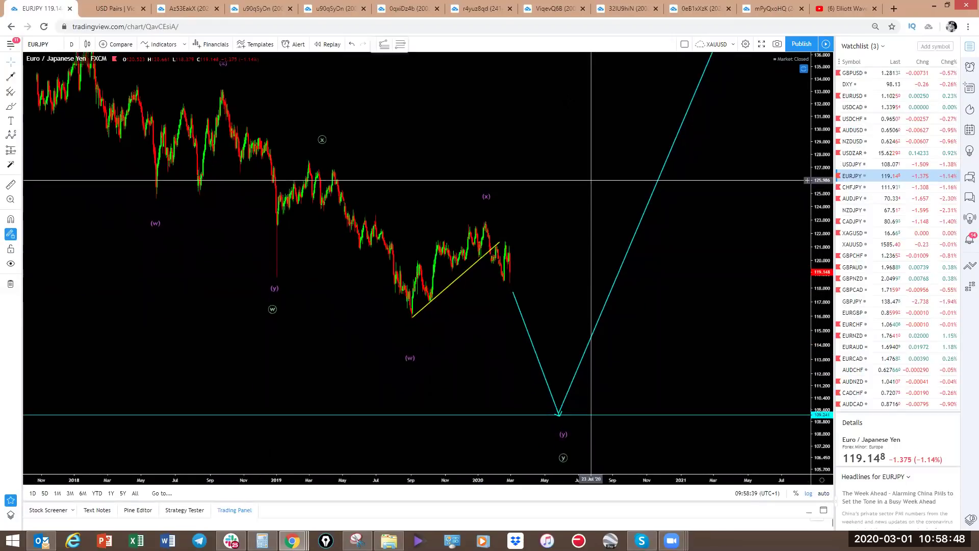
pyautogui.moveTo(408, 319)
pyautogui.mouseDown()
pyautogui.moveTo(449, 247)
pyautogui.moveTo(488, 218)
pyautogui.mouseUp()
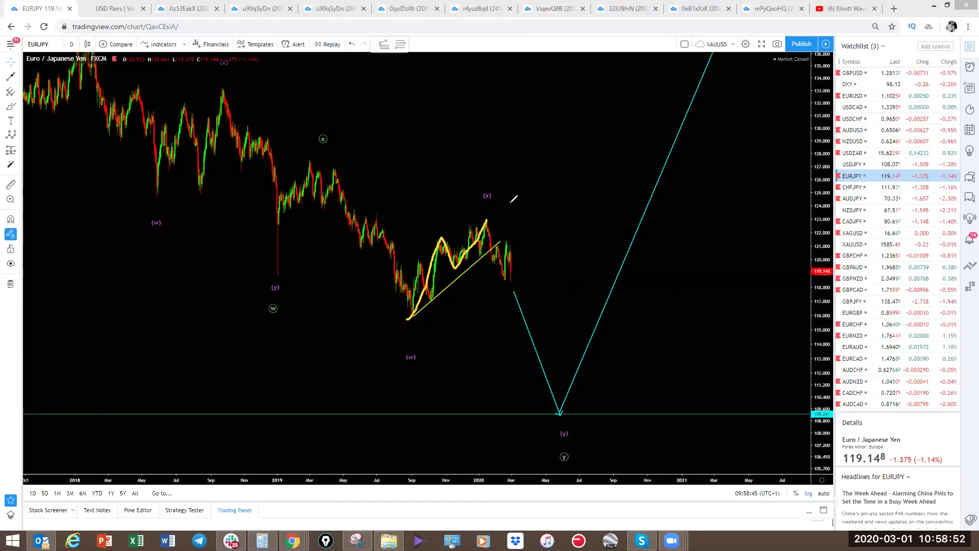
# - Move the (x) label down to the January 2020 high and the (w) label up to just below the August 2019 low
pyautogui.click(489, 197)
pyautogui.moveTo(488, 200); pyautogui.dragTo(485, 210)
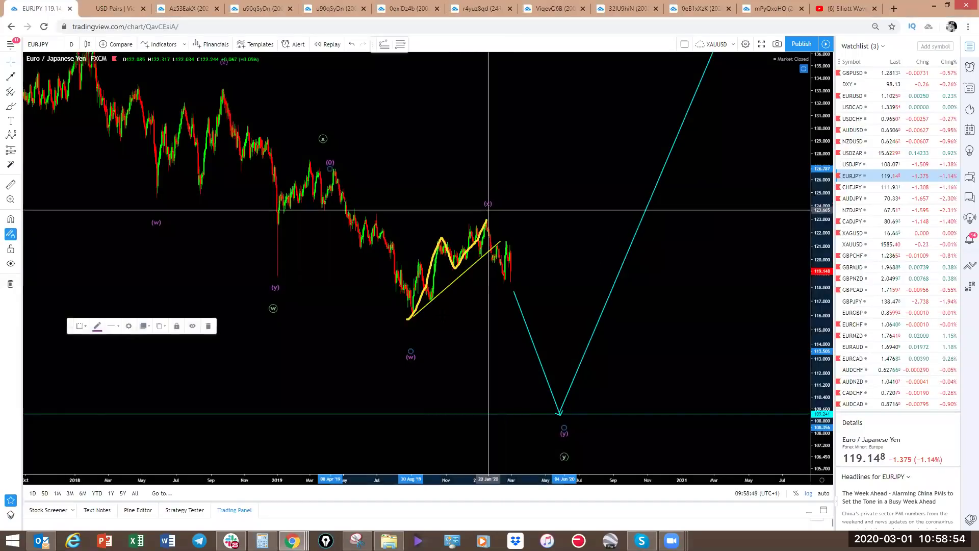
pyautogui.moveTo(411, 351); pyautogui.dragTo(406, 330)
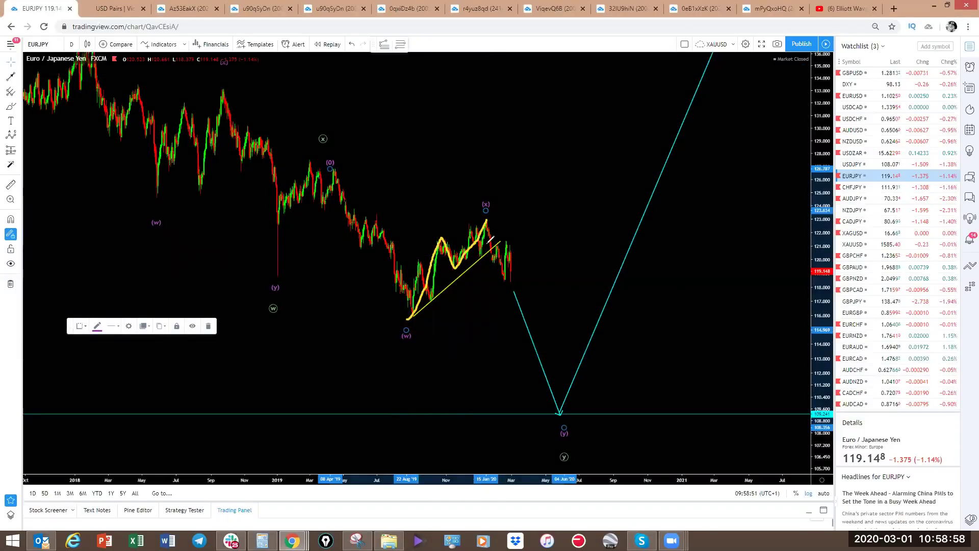
# - Trace the EURJPY decline and bounce from (x), extend it downward, and draw a level line from the (w) low
pyautogui.moveTo(490, 222)
pyautogui.mouseDown()
pyautogui.moveTo(505, 285)
pyautogui.moveTo(512, 245)
pyautogui.mouseUp()
pyautogui.moveTo(512, 246); pyautogui.dragTo(531, 314)
pyautogui.moveTo(410, 313); pyautogui.dragTo(548, 306)
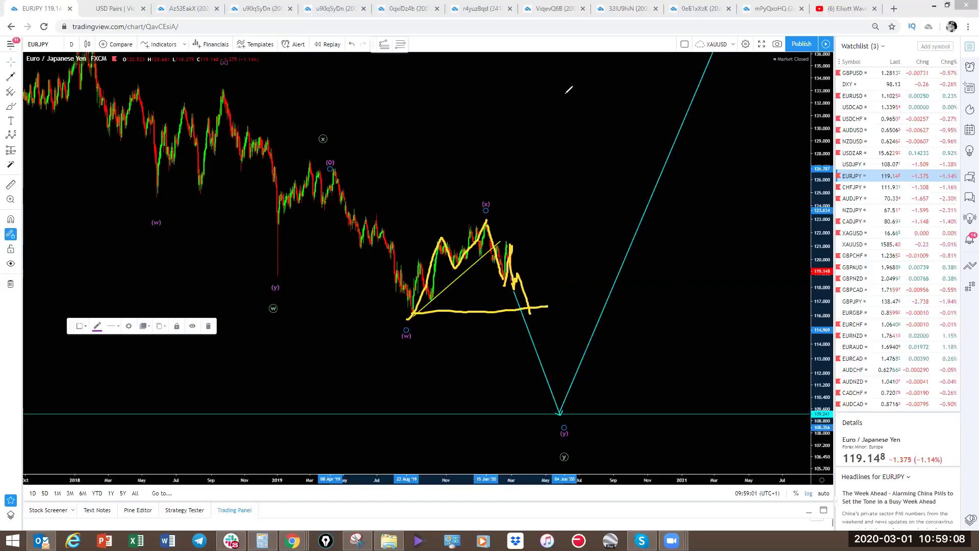
# - Switch the EURJPY chart to the 4-hour interval
pyautogui.click(71, 44)
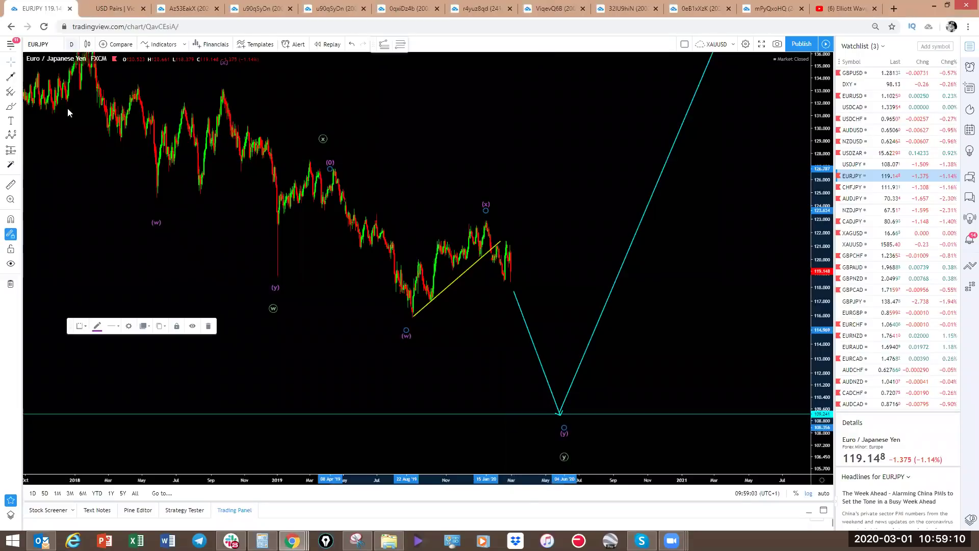
pyautogui.click(82, 230)
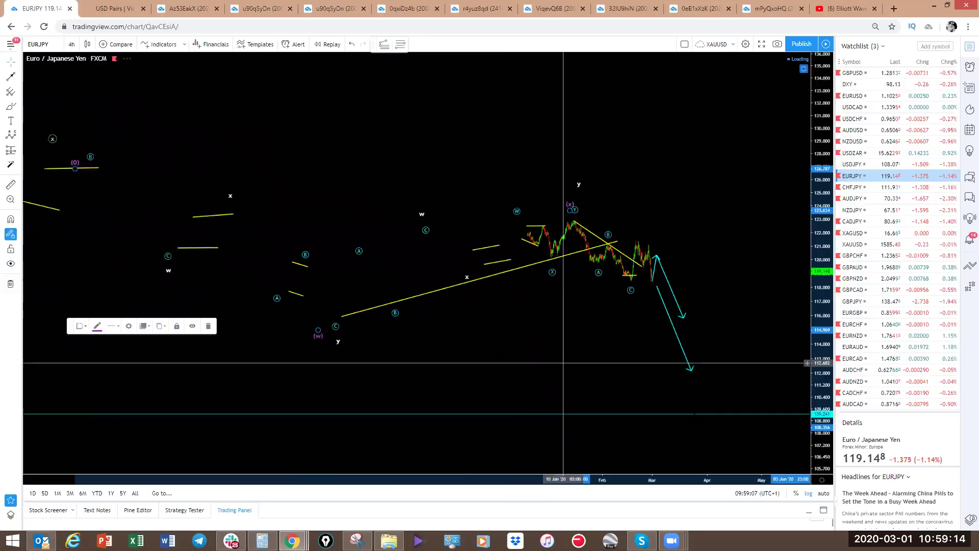
pyautogui.moveTo(819, 412); pyautogui.dragTo(819, 313)
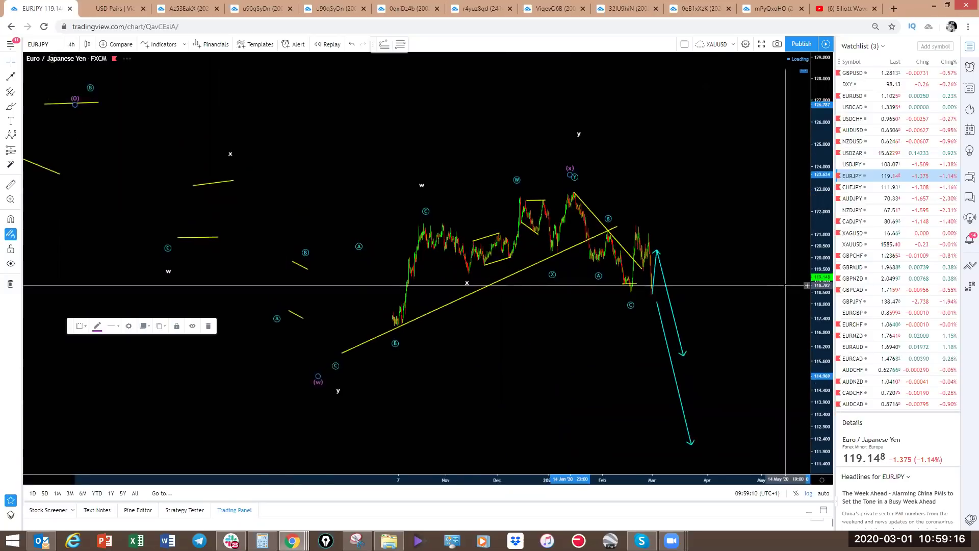
pyautogui.scroll(5, 777, 287)
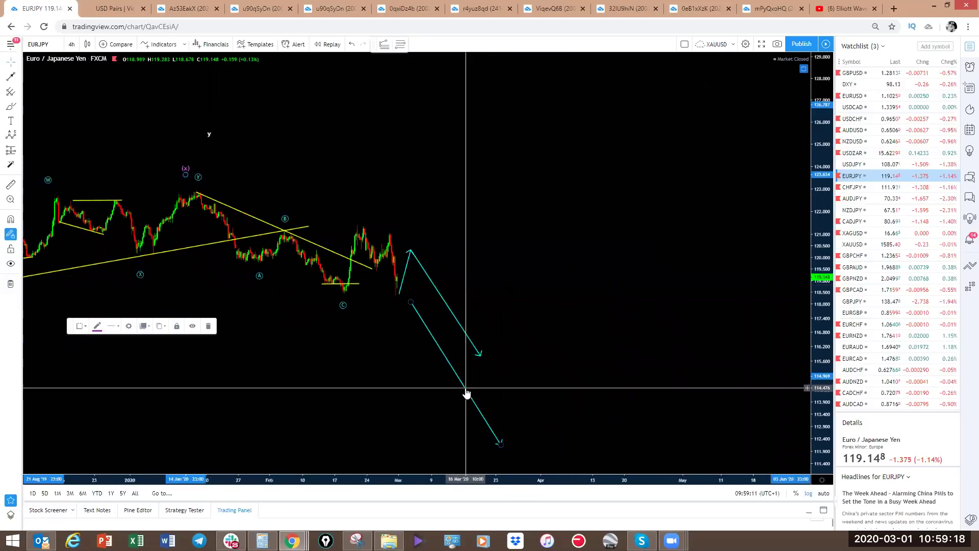
pyautogui.rightClick(468, 393)
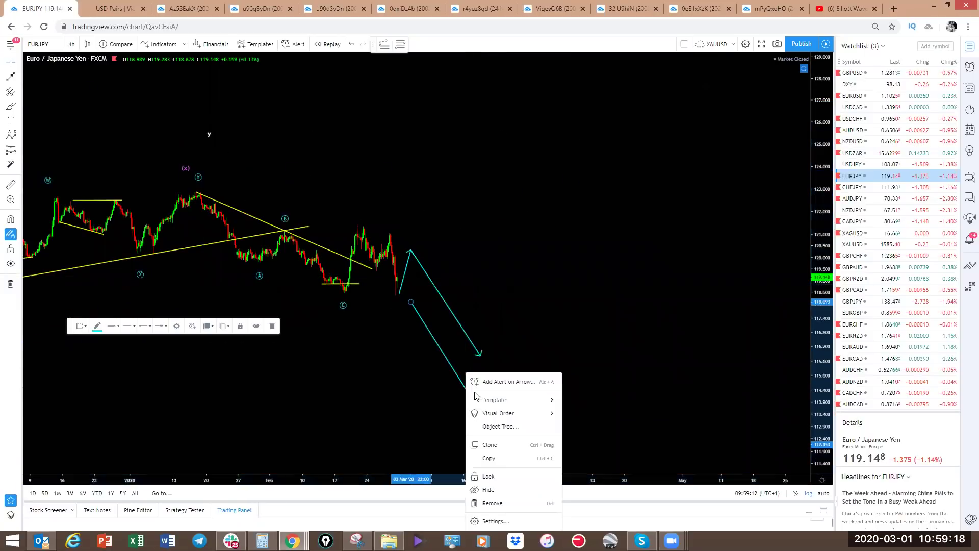
pyautogui.click(493, 521)
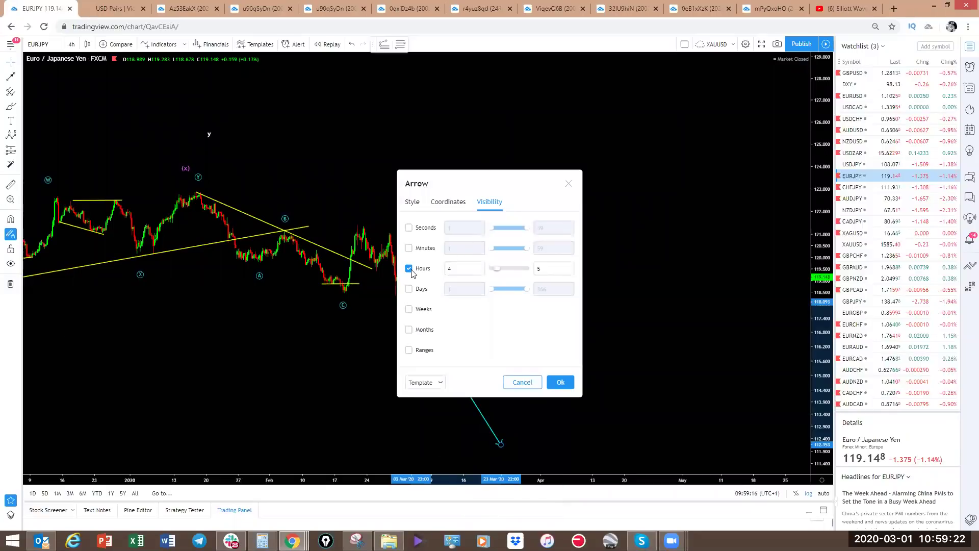
pyautogui.write('4')
pyautogui.click(523, 384)
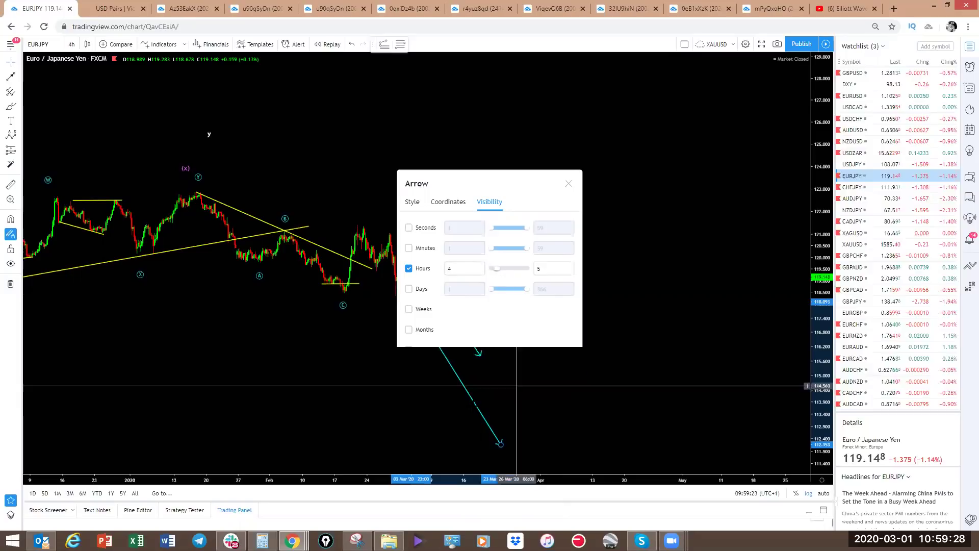
# - Turn off the Hours visibility of the lower, straight projection arrow on the EURJPY chart
pyautogui.rightClick(474, 404)
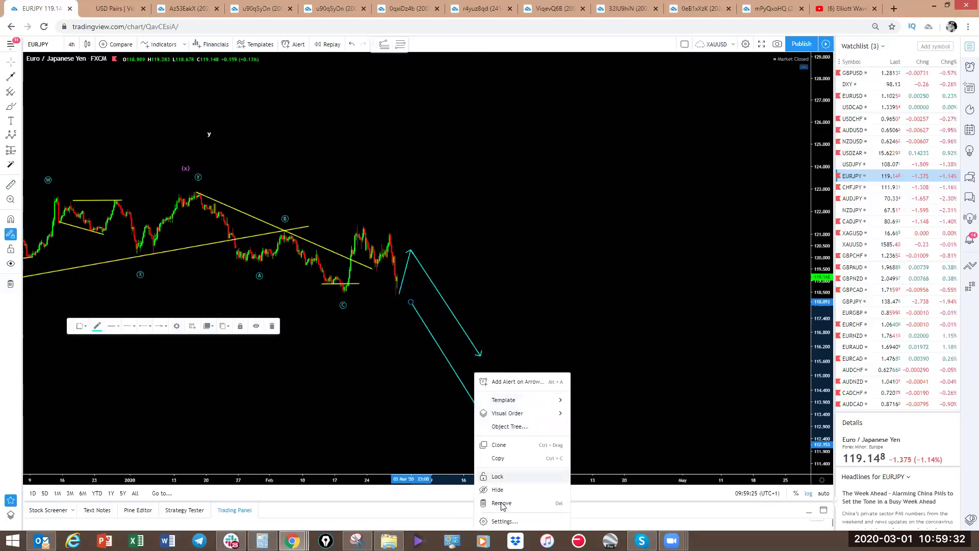
pyautogui.click(497, 521)
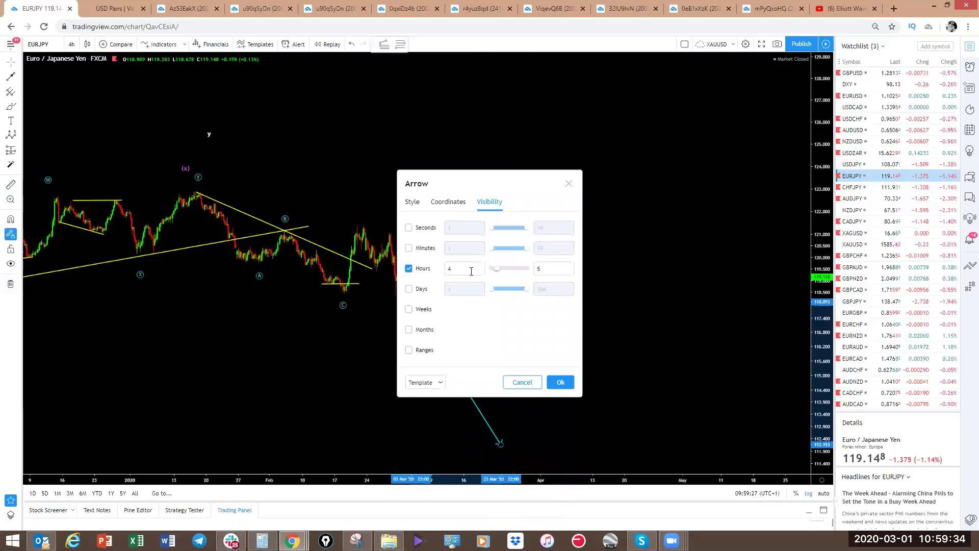
pyautogui.click(409, 268)
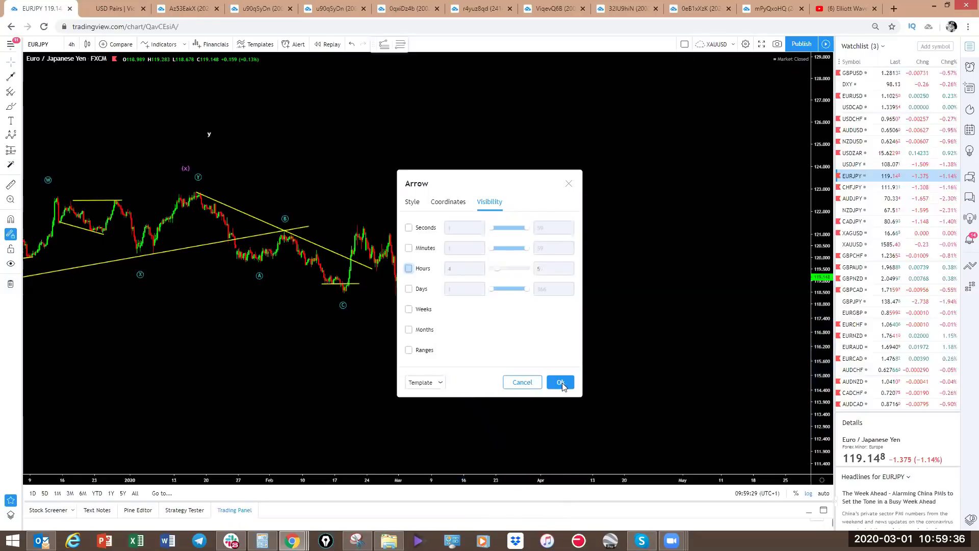
pyautogui.click(561, 382)
# - Trace a projected bounce and decline from the latest EURJPY low, and clear the annotation
pyautogui.scroll(-5, 610, 188)
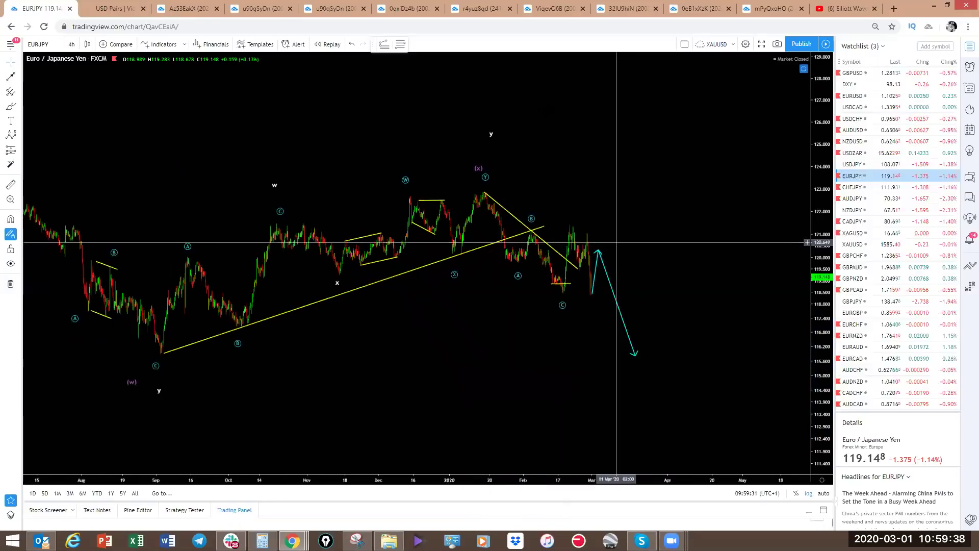
pyautogui.scroll(1, 586, 178)
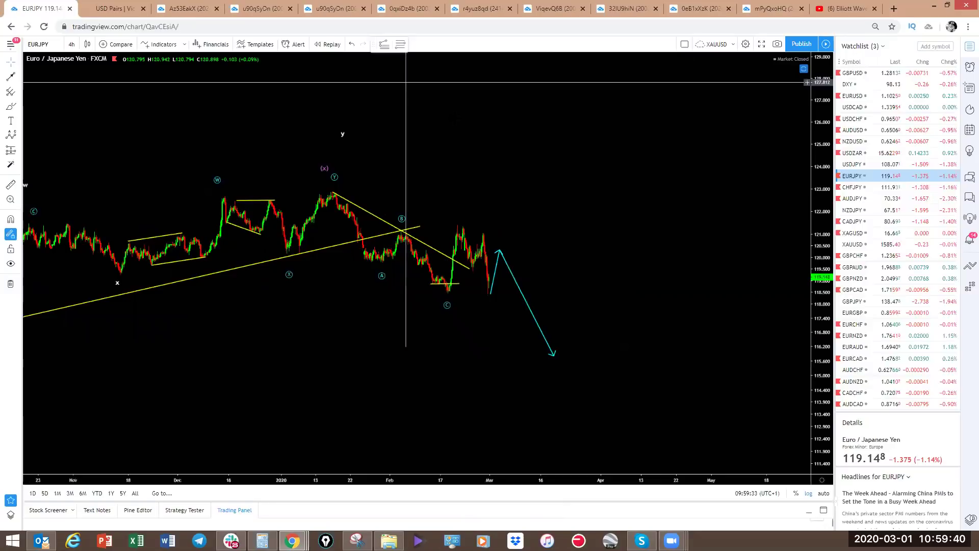
pyautogui.moveTo(491, 290)
pyautogui.mouseDown()
pyautogui.moveTo(501, 225)
pyautogui.moveTo(540, 376)
pyautogui.mouseUp()
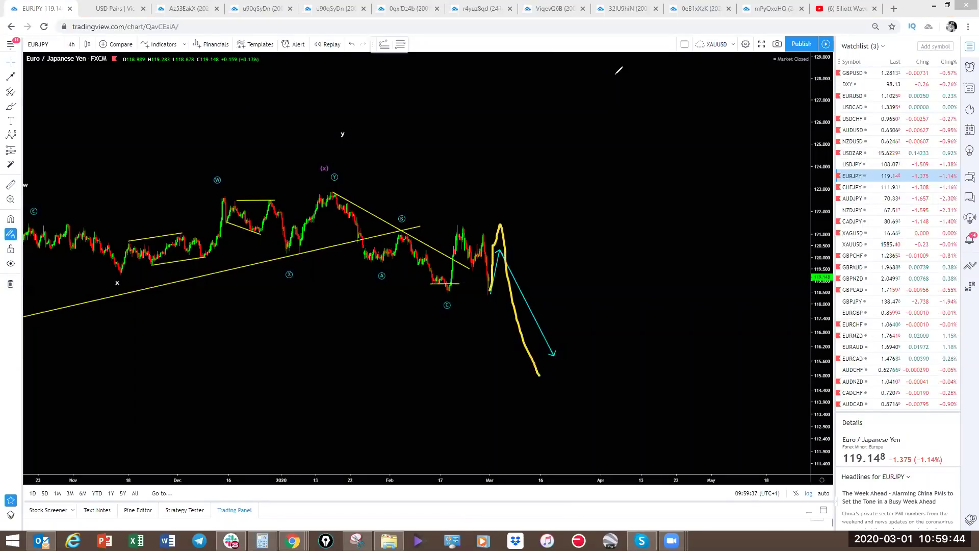
pyautogui.hotkey('ctrl', 'z')
# - Trace the EURJPY fall from Y to C, the sideways swings from C and the projected drop, and clear the annotations
pyautogui.moveTo(446, 297); pyautogui.dragTo(462, 220)
pyautogui.moveTo(477, 264)
pyautogui.mouseDown()
pyautogui.moveTo(482, 246)
pyautogui.moveTo(490, 275)
pyautogui.moveTo(505, 223)
pyautogui.mouseUp()
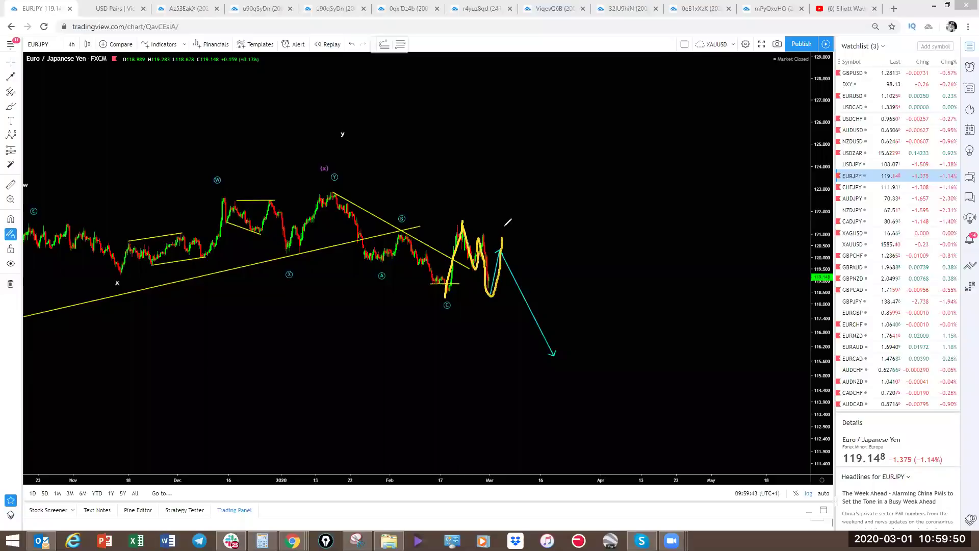
pyautogui.moveTo(445, 297); pyautogui.dragTo(488, 291)
pyautogui.moveTo(505, 225); pyautogui.dragTo(546, 348)
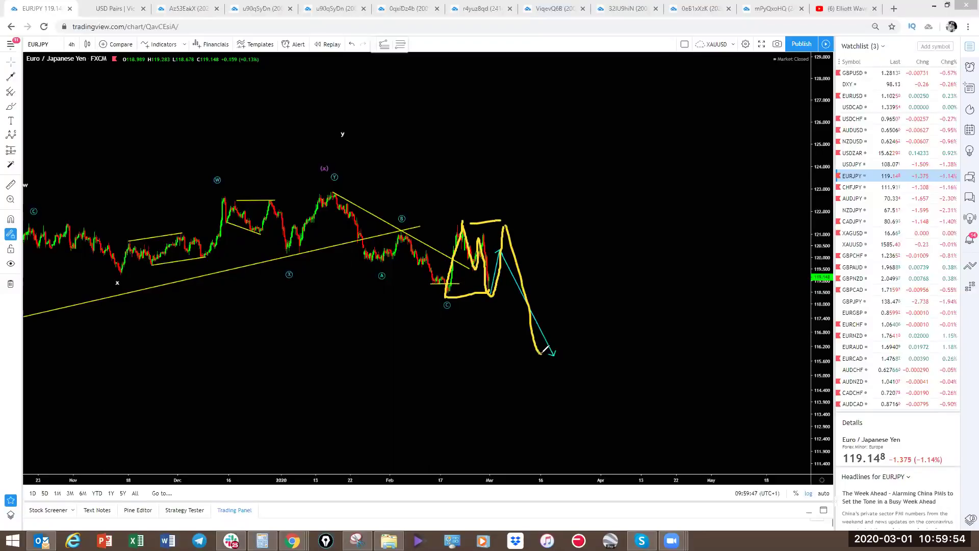
pyautogui.moveTo(338, 196)
pyautogui.mouseDown()
pyautogui.moveTo(399, 236)
pyautogui.moveTo(444, 296)
pyautogui.mouseUp()
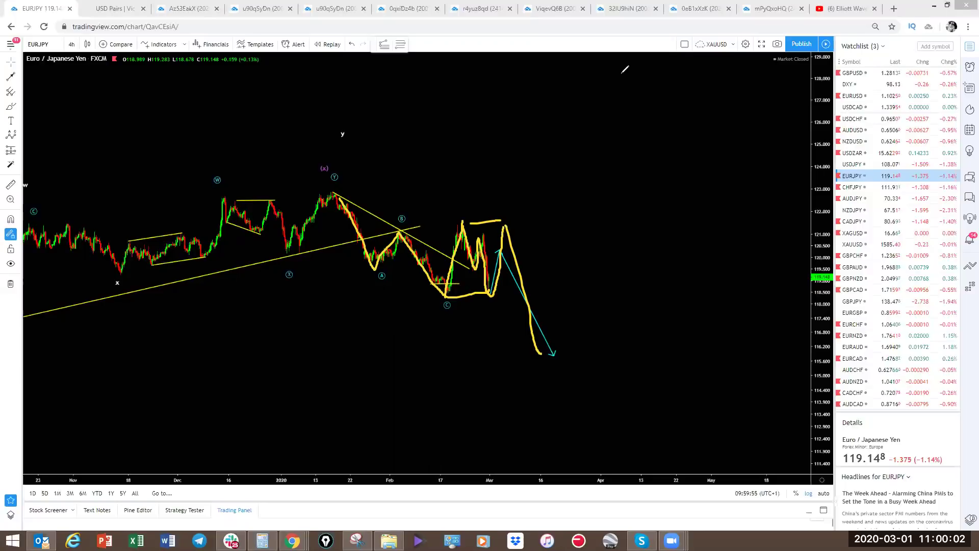
pyautogui.press('Escape')
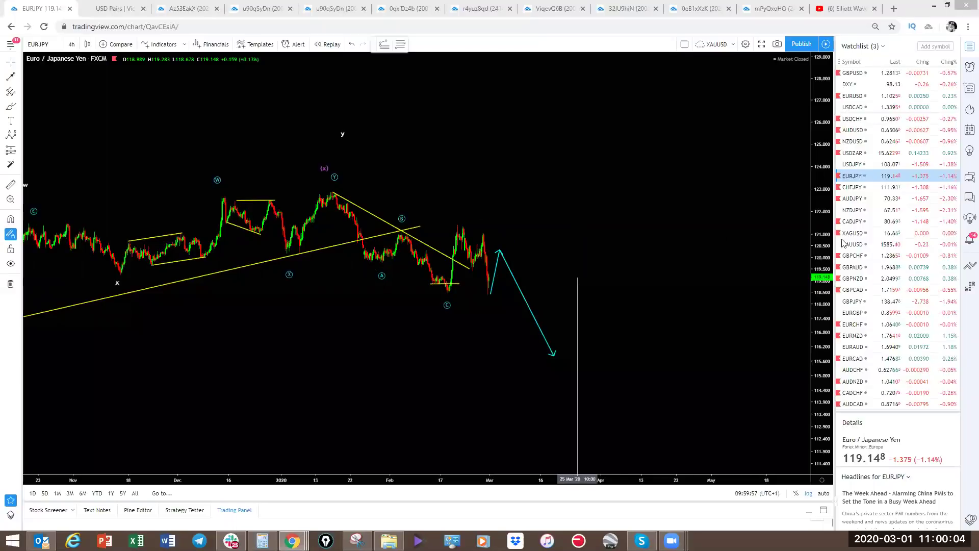
# - Open the CHFJPY chart with all drawings hidden and mark the short correction after the late February high with two slanted lines
pyautogui.click(862, 187)
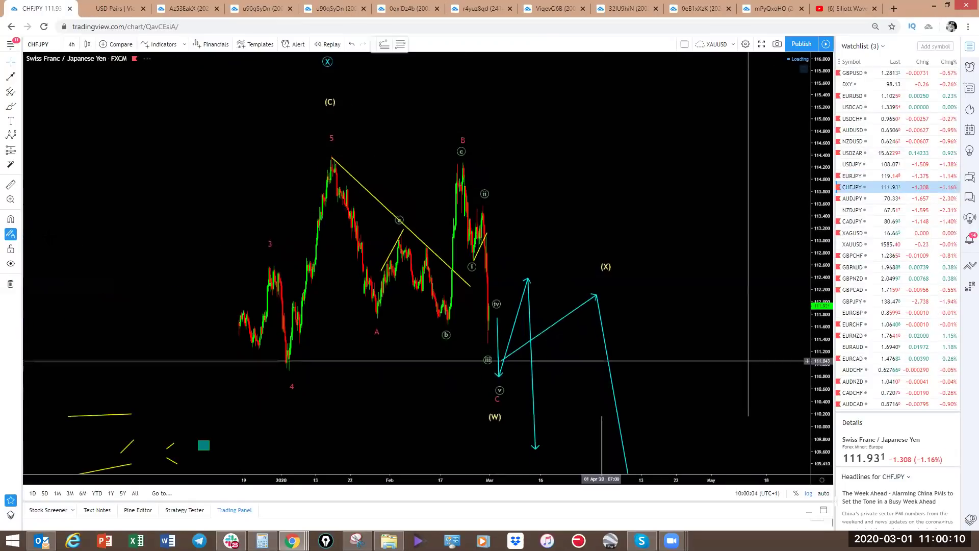
pyautogui.click(10, 263)
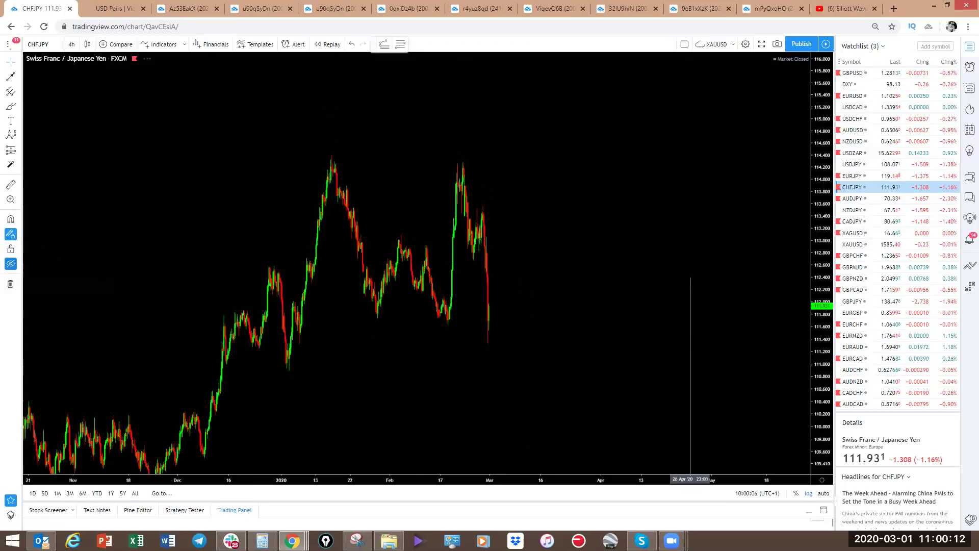
pyautogui.moveTo(556, 330); pyautogui.dragTo(601, 295)
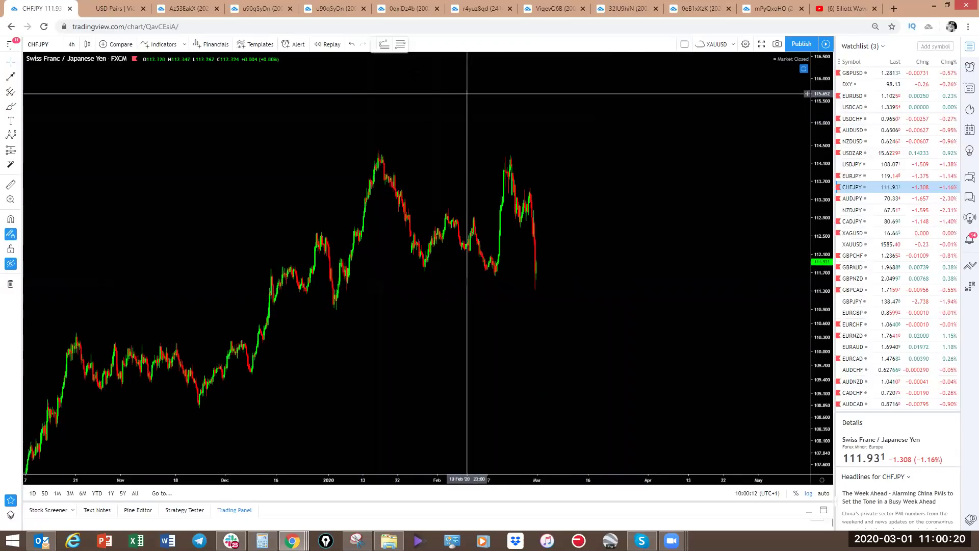
pyautogui.moveTo(533, 206)
pyautogui.mouseDown()
pyautogui.moveTo(521, 233)
pyautogui.moveTo(533, 187)
pyautogui.mouseUp()
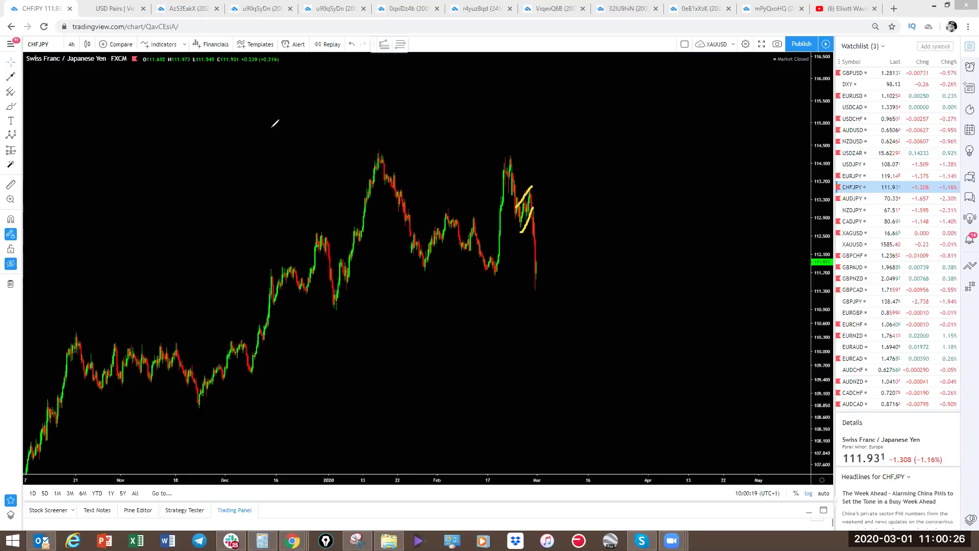
pyautogui.click(72, 45)
pyautogui.click(260, 113)
# - Open the weekly CHFJPY chart from the Yen Pairs page of the Trading Waves website
pyautogui.click(111, 9)
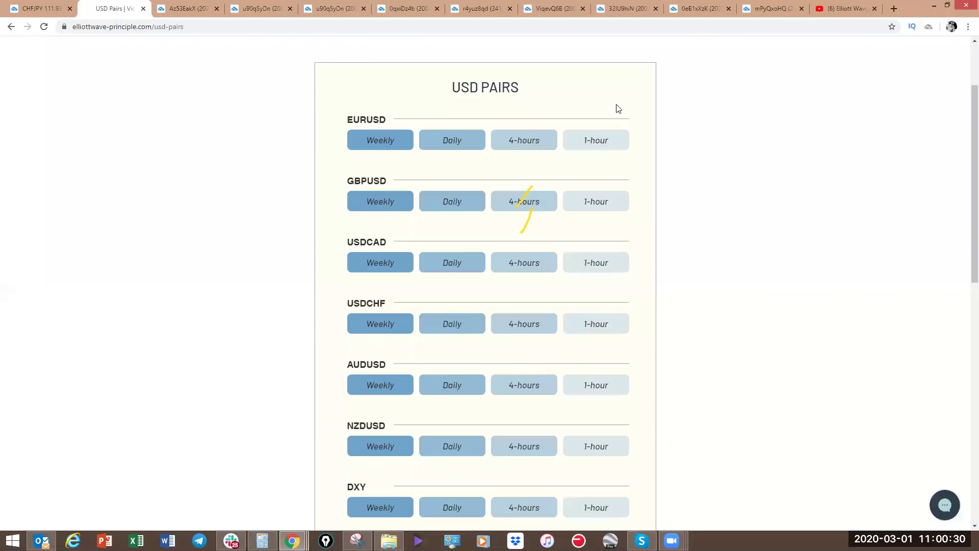
pyautogui.scroll(-3, 754, 295)
pyautogui.scroll(5, 754, 287)
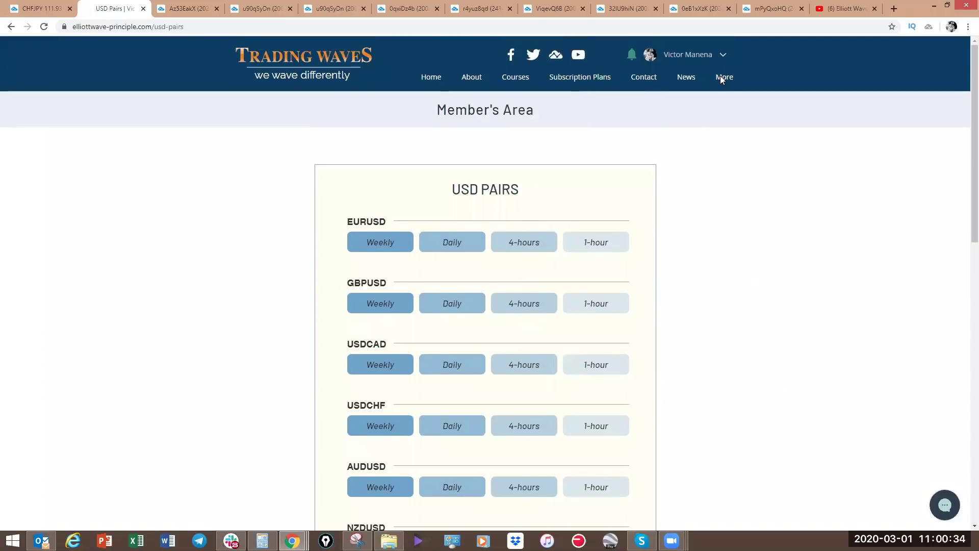
pyautogui.moveTo(722, 77)
pyautogui.click(732, 321)
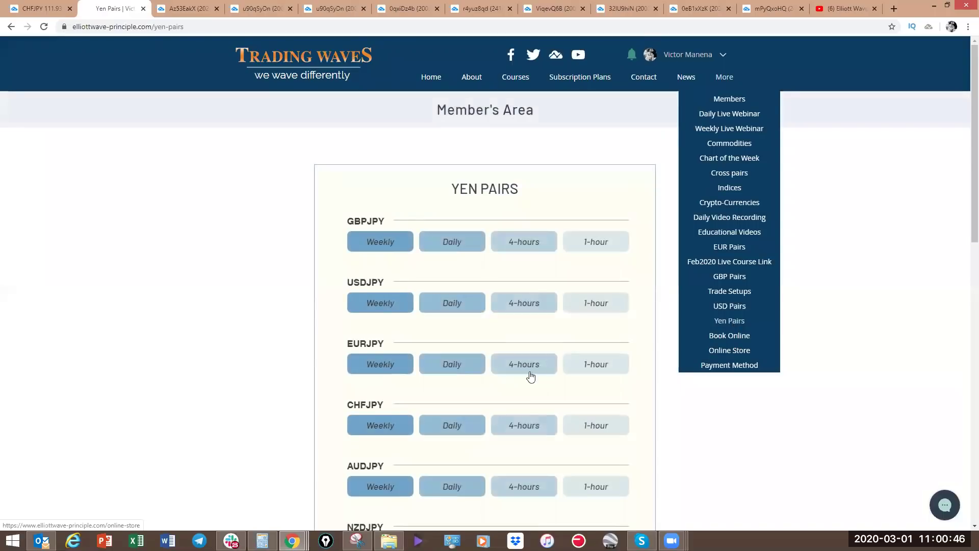
pyautogui.click(381, 429)
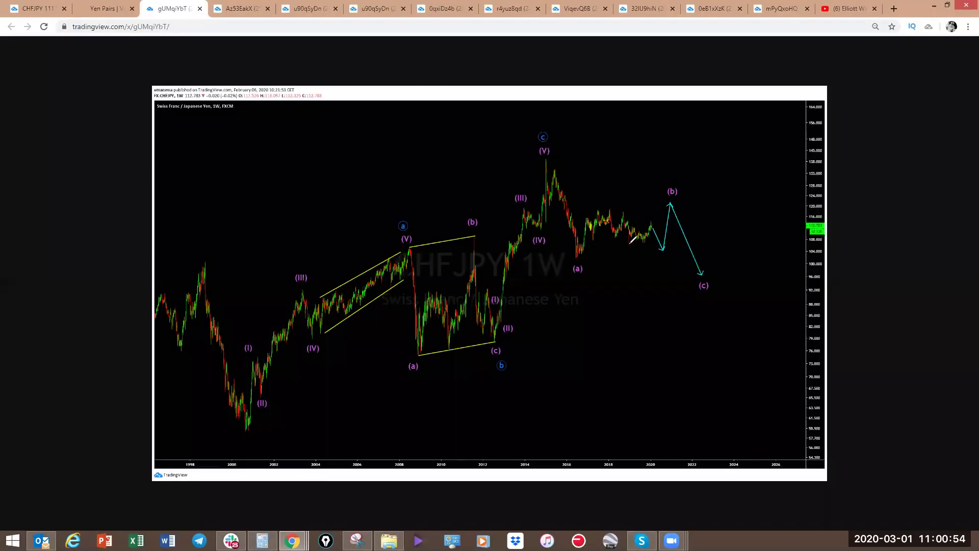
# - Trace the recent rise and projected dip before wave (b) on the weekly CHFJPY chart, and clear the annotations
pyautogui.moveTo(628, 244)
pyautogui.mouseDown()
pyautogui.moveTo(637, 228)
pyautogui.moveTo(646, 241)
pyautogui.moveTo(653, 224)
pyautogui.moveTo(630, 244)
pyautogui.moveTo(655, 223)
pyautogui.moveTo(663, 249)
pyautogui.mouseUp()
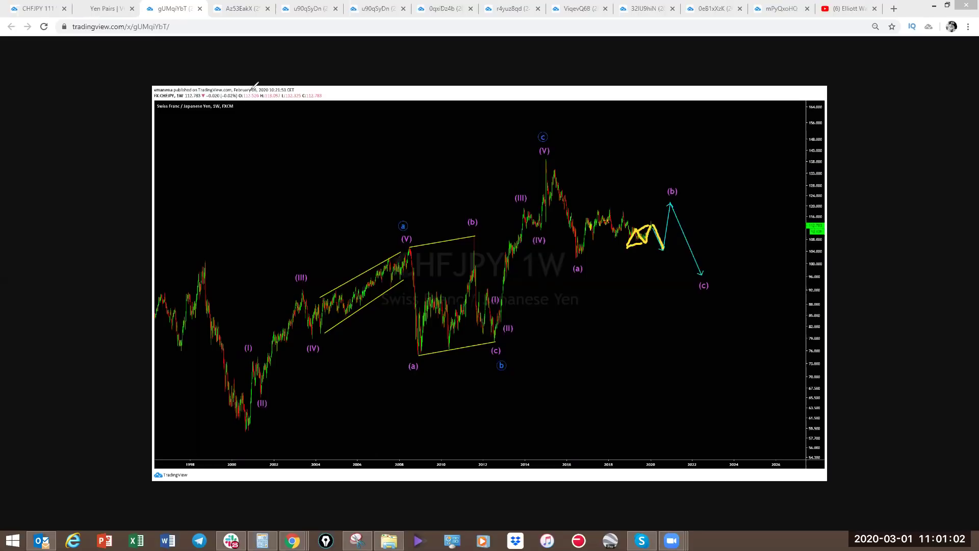
pyautogui.moveTo(244, 83)
pyautogui.mouseDown()
pyautogui.moveTo(229, 90)
pyautogui.moveTo(260, 85)
pyautogui.moveTo(246, 81)
pyautogui.mouseUp()
pyautogui.press('Escape')
# - Return to the live CHFJPY chart and sketch a rising trendline from the October 2019 low with a projected drop below it, clearing both
pyautogui.click(50, 9)
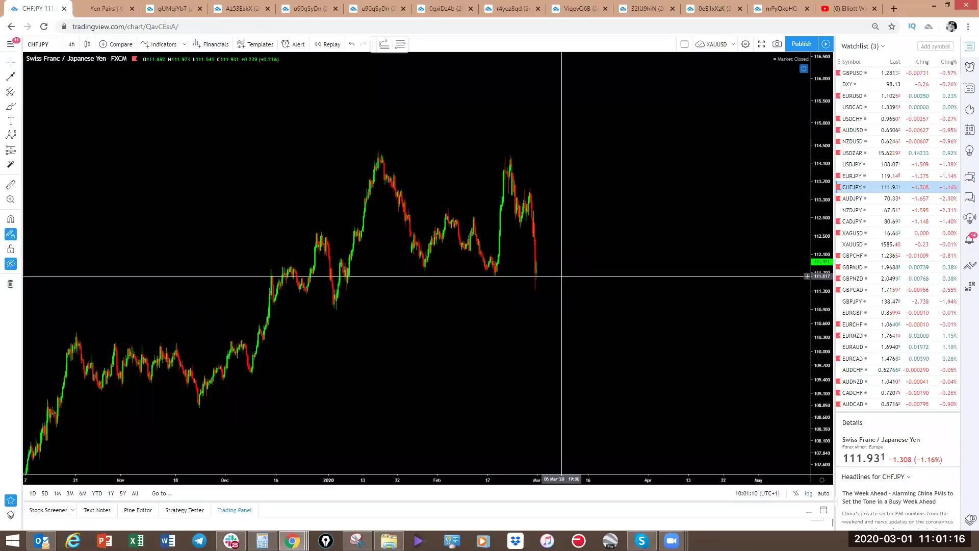
pyautogui.click(71, 44)
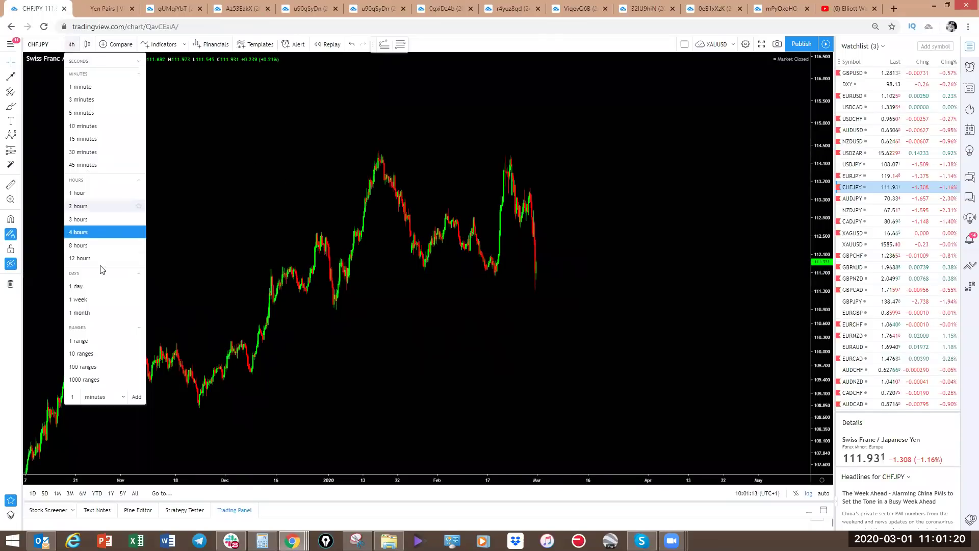
pyautogui.click(256, 151)
pyautogui.scroll(-10, 256, 155)
pyautogui.moveTo(824, 145); pyautogui.dragTo(809, 392)
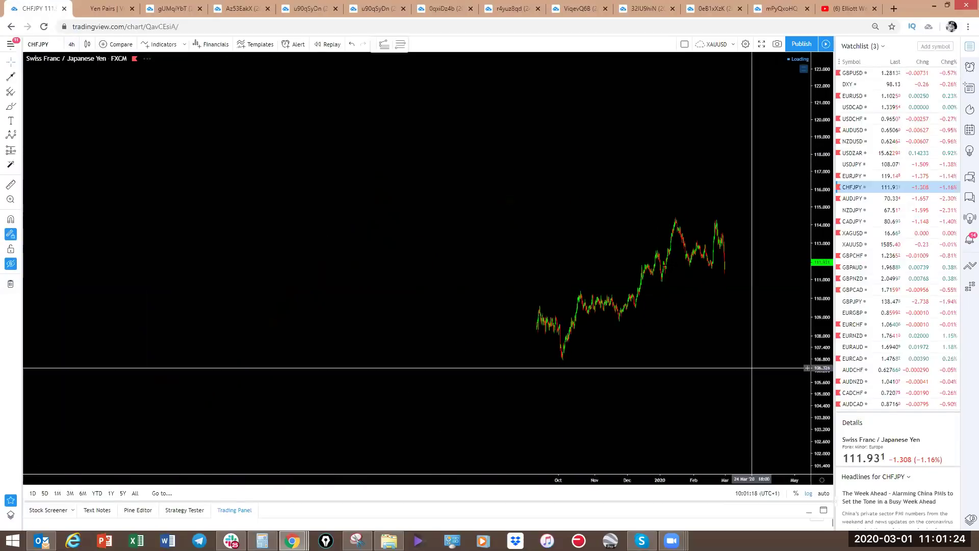
pyautogui.moveTo(560, 363); pyautogui.dragTo(773, 229)
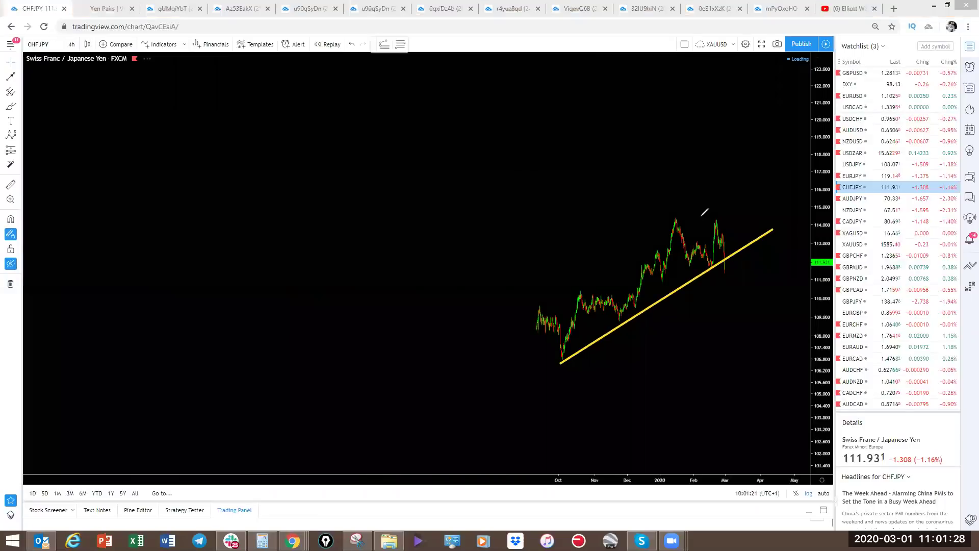
pyautogui.moveTo(727, 261)
pyautogui.mouseDown()
pyautogui.moveTo(745, 255)
pyautogui.moveTo(759, 345)
pyautogui.mouseUp()
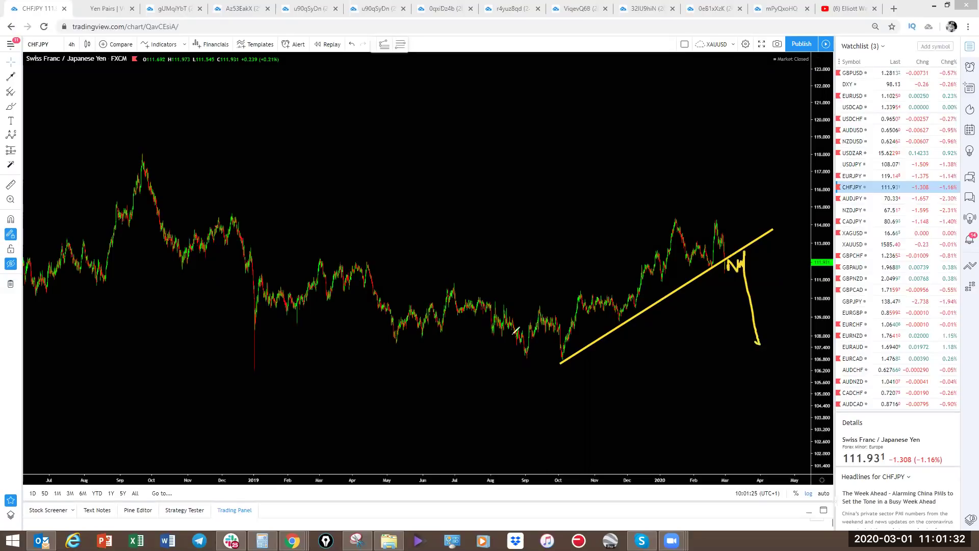
pyautogui.moveTo(719, 263); pyautogui.dragTo(757, 253)
pyautogui.press('Escape')
# - Trace the CHFJPY swings from the January 2019 low to the 2020 highs and the projected decline, clearing each annotation
pyautogui.scroll(-2, 621, 139)
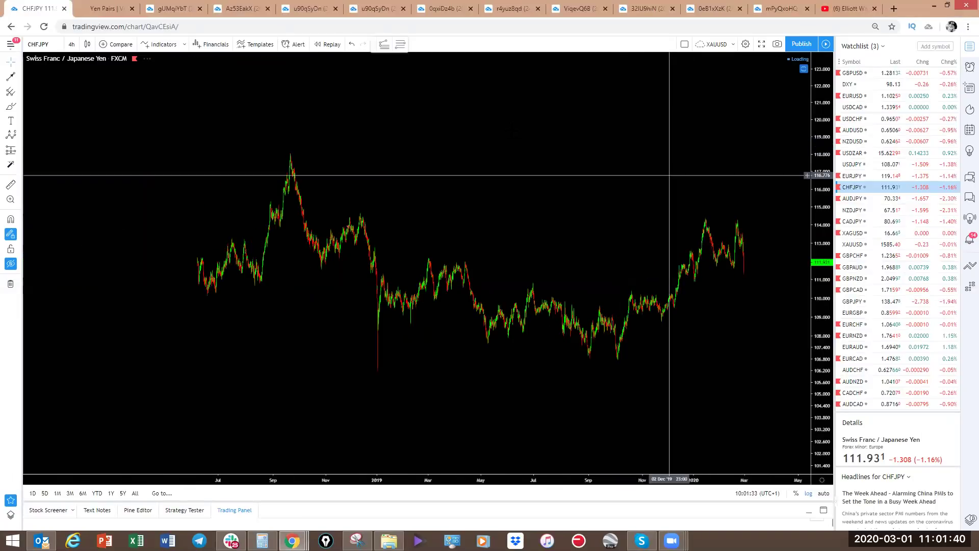
pyautogui.moveTo(430, 265)
pyautogui.mouseDown()
pyautogui.moveTo(610, 357)
pyautogui.moveTo(667, 306)
pyautogui.moveTo(703, 219)
pyautogui.moveTo(759, 350)
pyautogui.moveTo(752, 357)
pyautogui.moveTo(765, 339)
pyautogui.mouseUp()
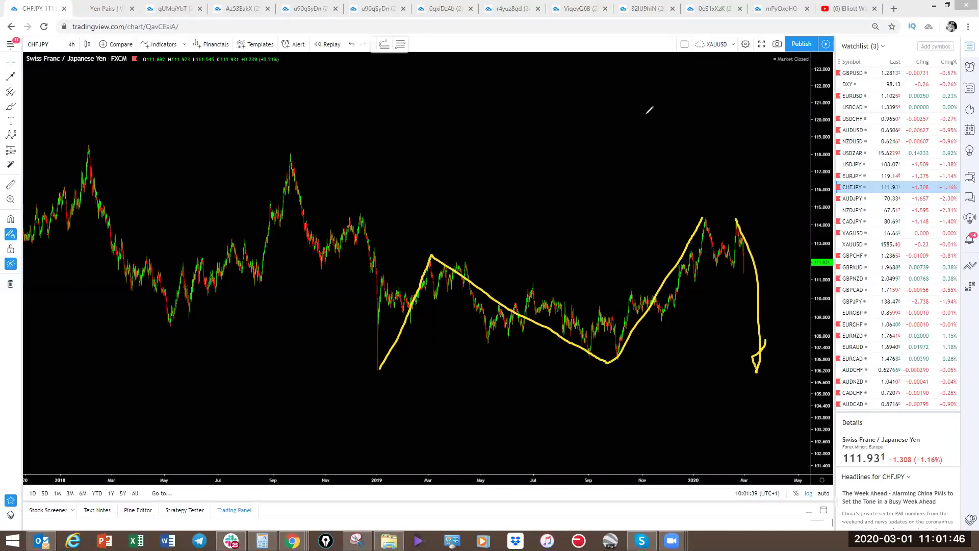
pyautogui.hotkey('ctrl', 'shift', '7')
pyautogui.moveTo(745, 272)
pyautogui.mouseDown()
pyautogui.moveTo(748, 264)
pyautogui.moveTo(784, 350)
pyautogui.mouseUp()
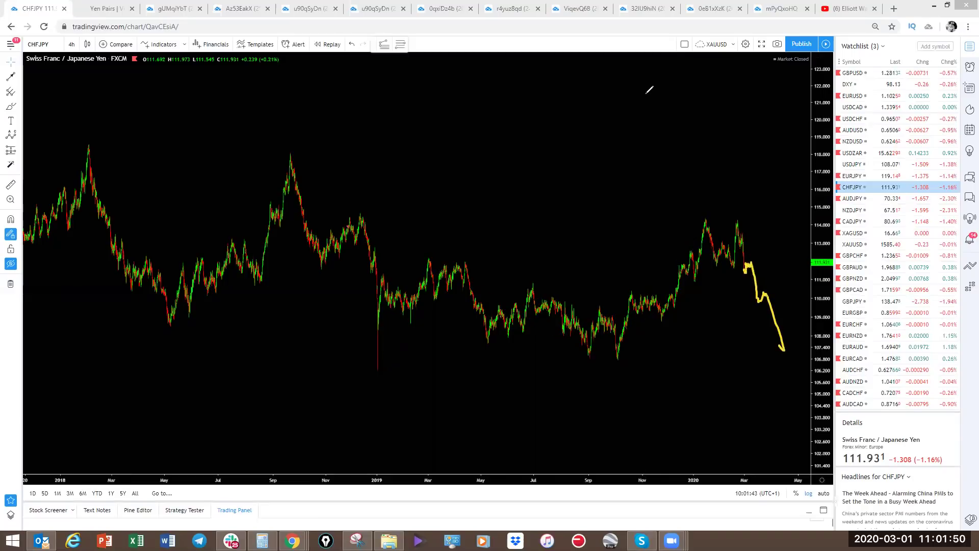
pyautogui.hotkey('ctrl', 'shift', '7')
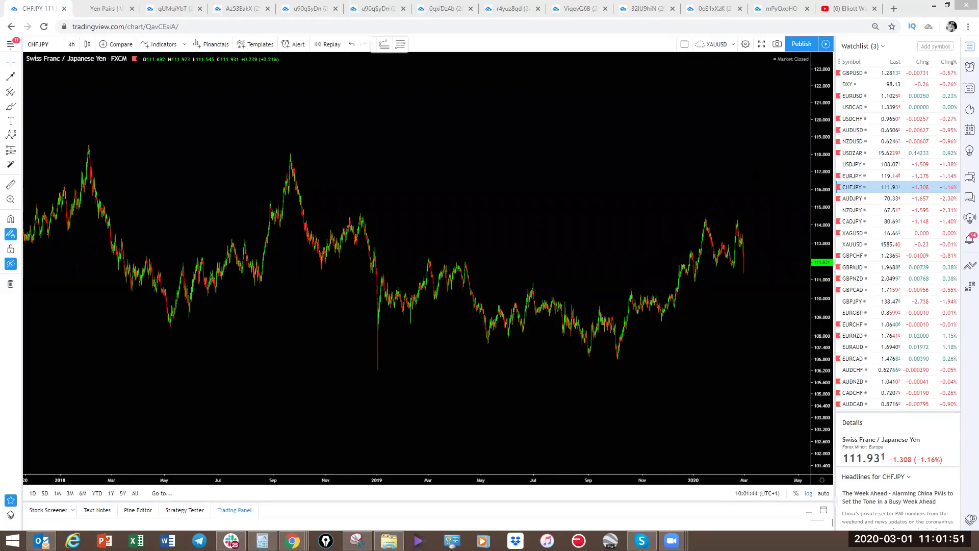
# - Load the live AUDJPY chart from the watchlist and fit its history and price scale into view
pyautogui.click(854, 199)
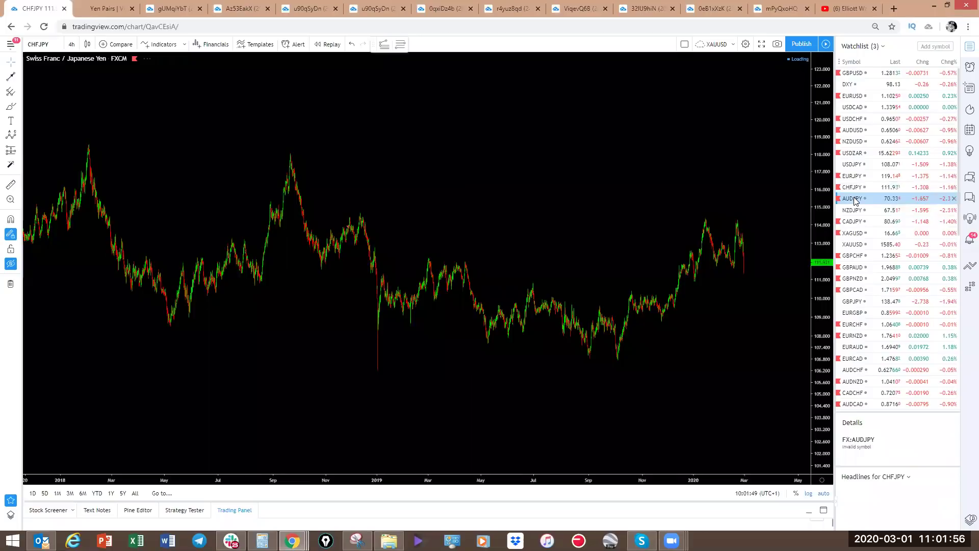
pyautogui.click(855, 200)
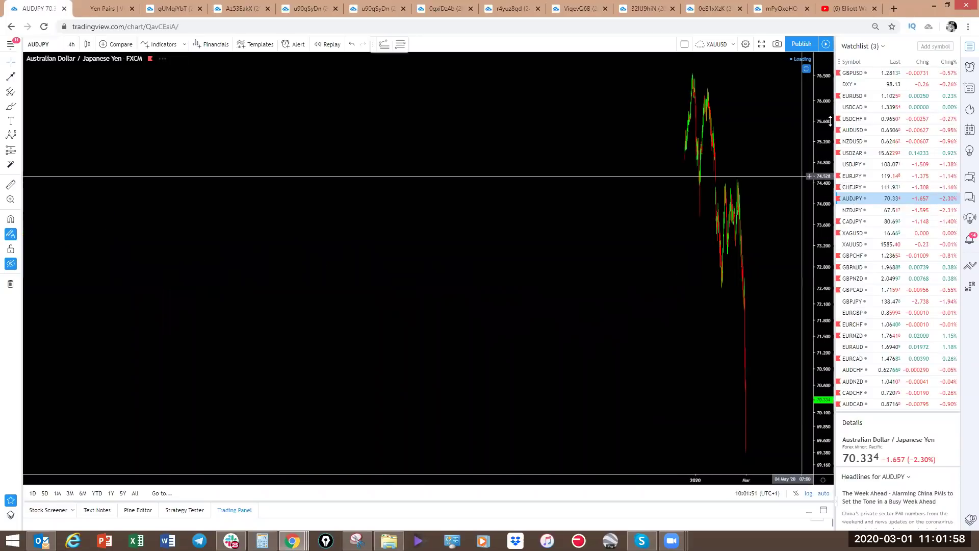
pyautogui.scroll(10, 772, 248)
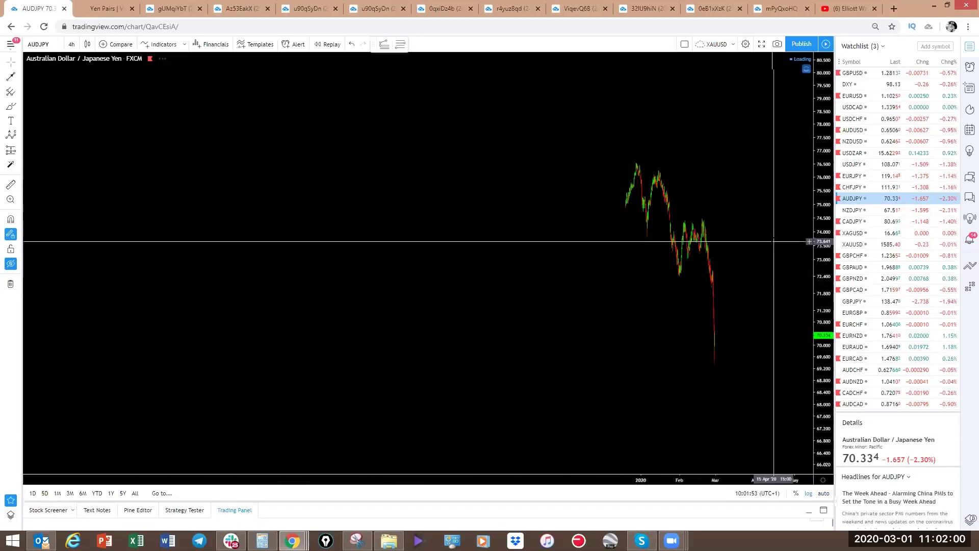
pyautogui.moveTo(818, 124); pyautogui.dragTo(818, 177)
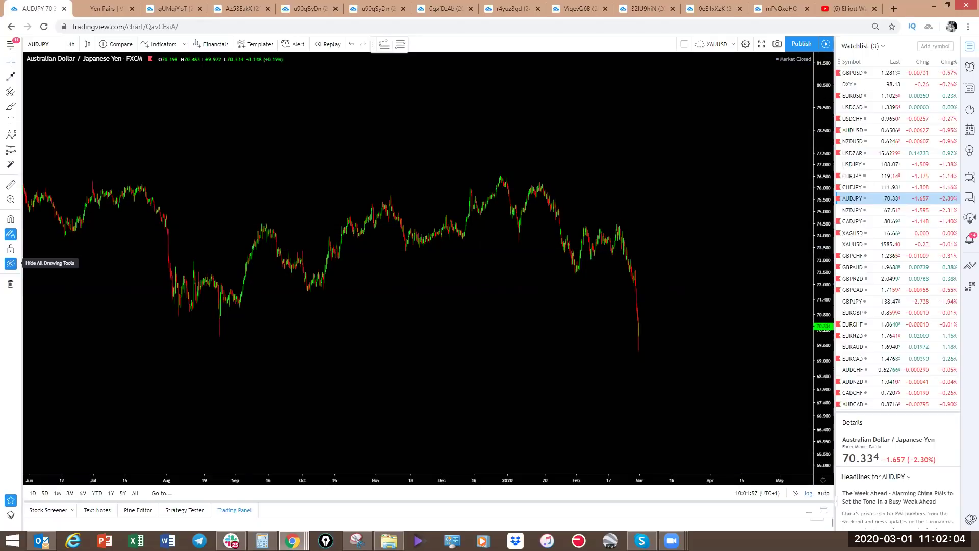
# - Open the published AUDJPY forecast chart from the Yen Pairs page of the Trading Waves website
pyautogui.hotkey('ctrl', 'Tab')
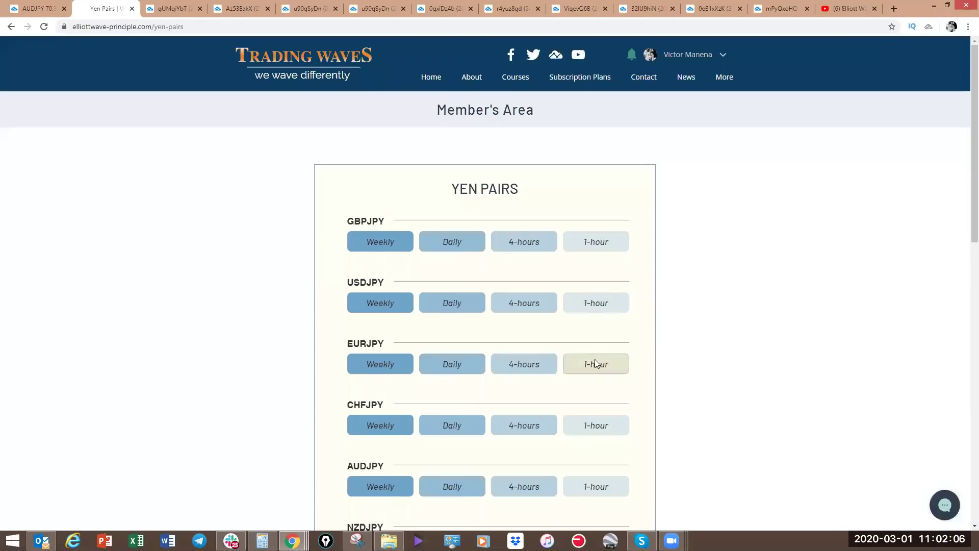
pyautogui.scroll(-2, 594, 363)
pyautogui.click(595, 382)
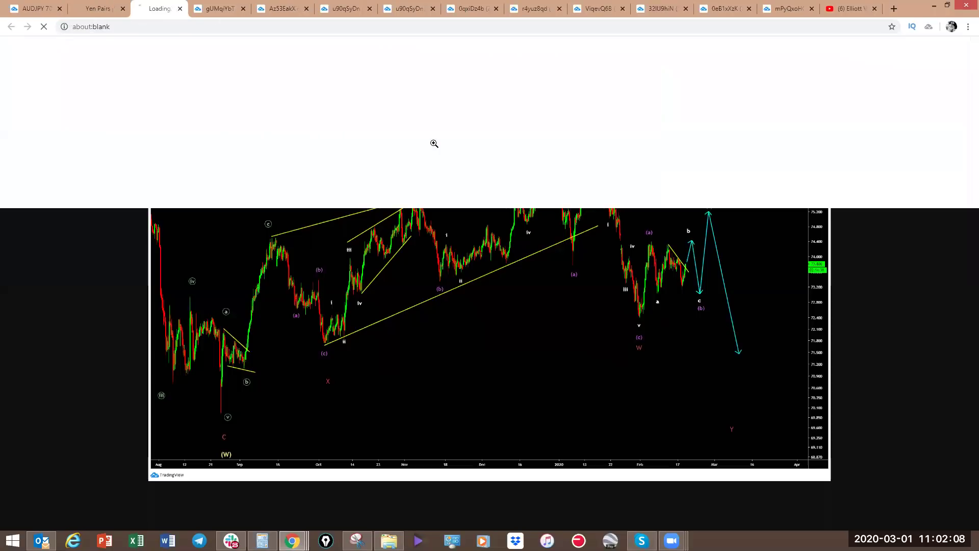
# - Trace the projected path through waves (b) and X on the published AUDJPY chart, clear it, and sketch a rise to b followed by a steep drop
pyautogui.moveTo(682, 265)
pyautogui.mouseDown()
pyautogui.moveTo(688, 243)
pyautogui.moveTo(700, 289)
pyautogui.moveTo(709, 209)
pyautogui.moveTo(725, 360)
pyautogui.moveTo(724, 342)
pyautogui.mouseUp()
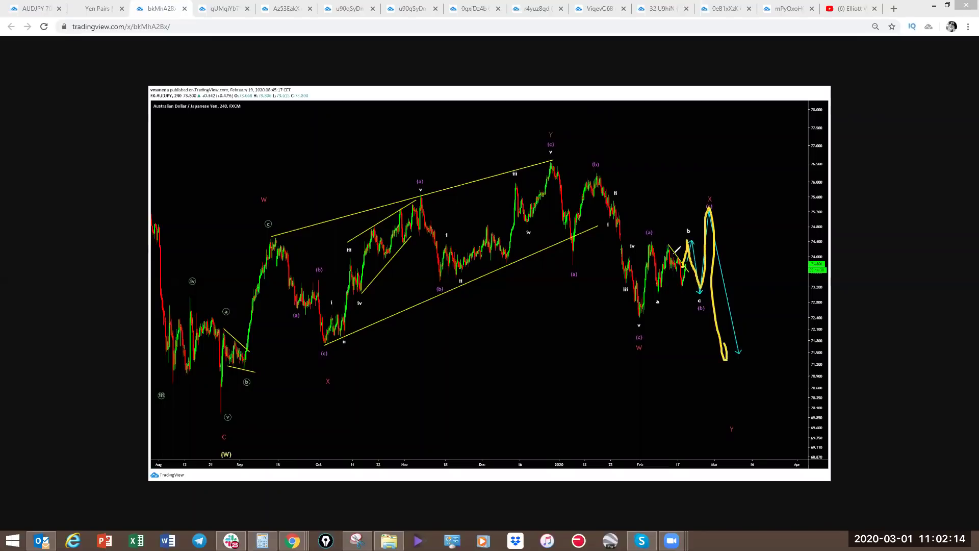
pyautogui.hotkey('ctrl', 'z')
pyautogui.moveTo(685, 269)
pyautogui.mouseDown()
pyautogui.moveTo(695, 238)
pyautogui.moveTo(699, 289)
pyautogui.mouseUp()
pyautogui.moveTo(692, 239)
pyautogui.mouseDown()
pyautogui.moveTo(706, 357)
pyautogui.moveTo(708, 348)
pyautogui.mouseUp()
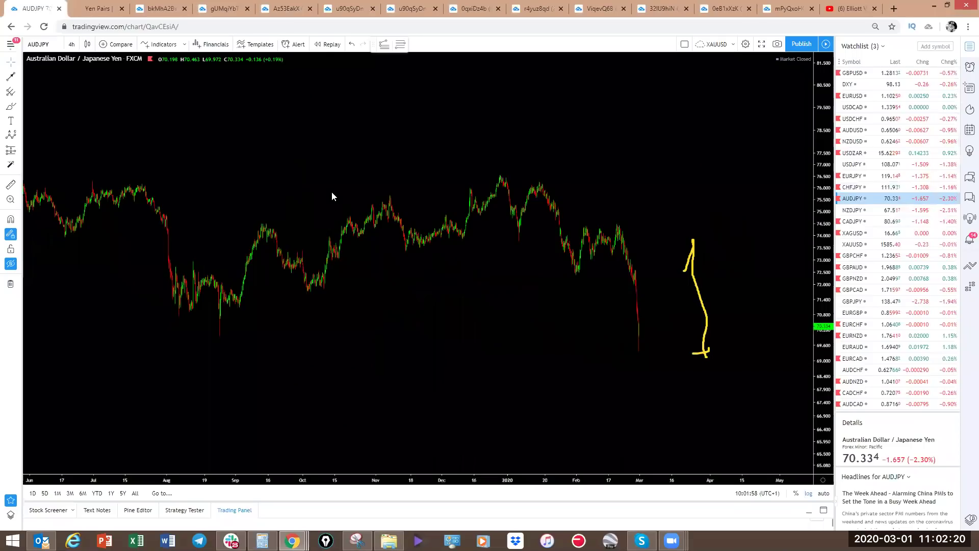
# - Return to the live AUDJPY chart, trace the late-February peak, drop and expected rebound, and clear the annotation
pyautogui.click(36, 8)
pyautogui.moveTo(615, 247)
pyautogui.mouseDown()
pyautogui.moveTo(620, 223)
pyautogui.moveTo(635, 279)
pyautogui.moveTo(635, 209)
pyautogui.mouseUp()
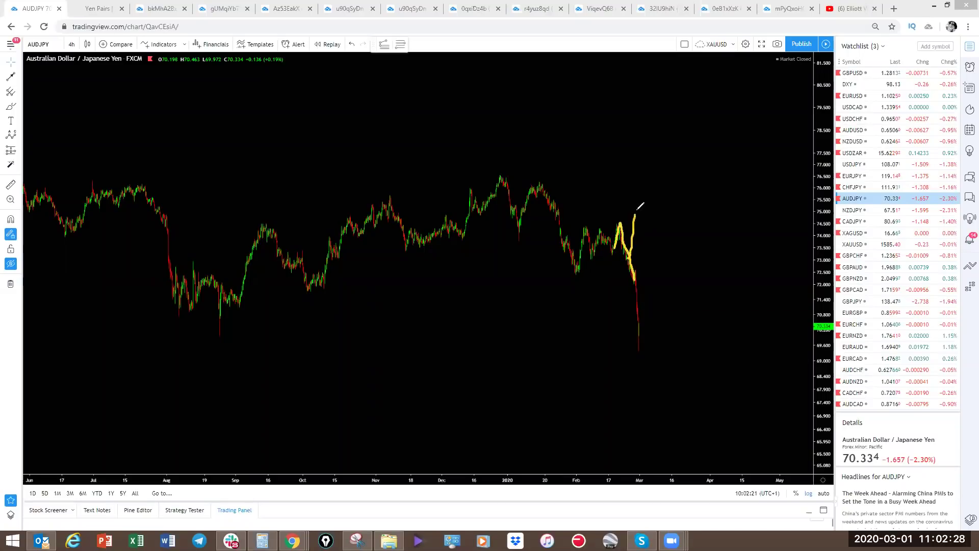
pyautogui.press('Escape')
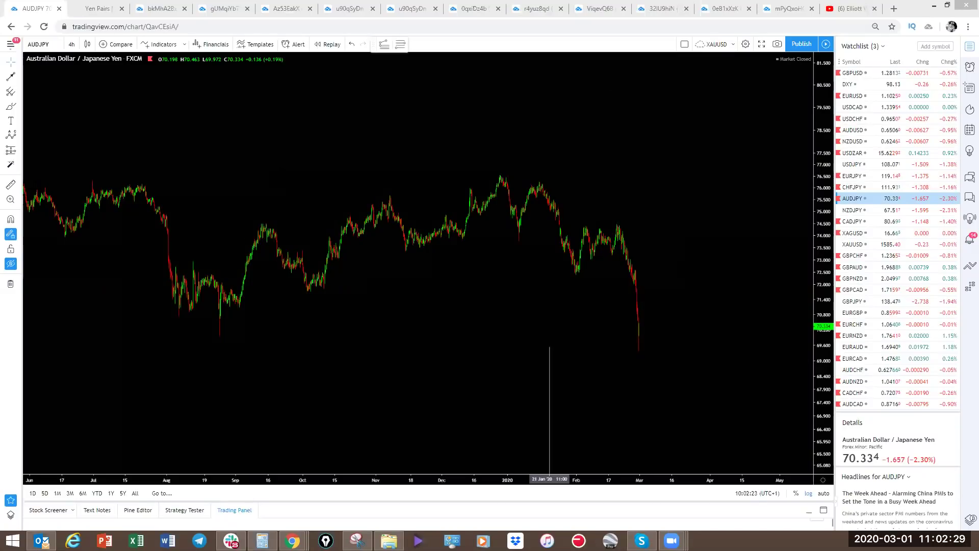
# - Show the hidden wave-count drawings on the AUDJPY chart and frame the decline since January with its projection
pyautogui.click(10, 264)
pyautogui.click(10, 263)
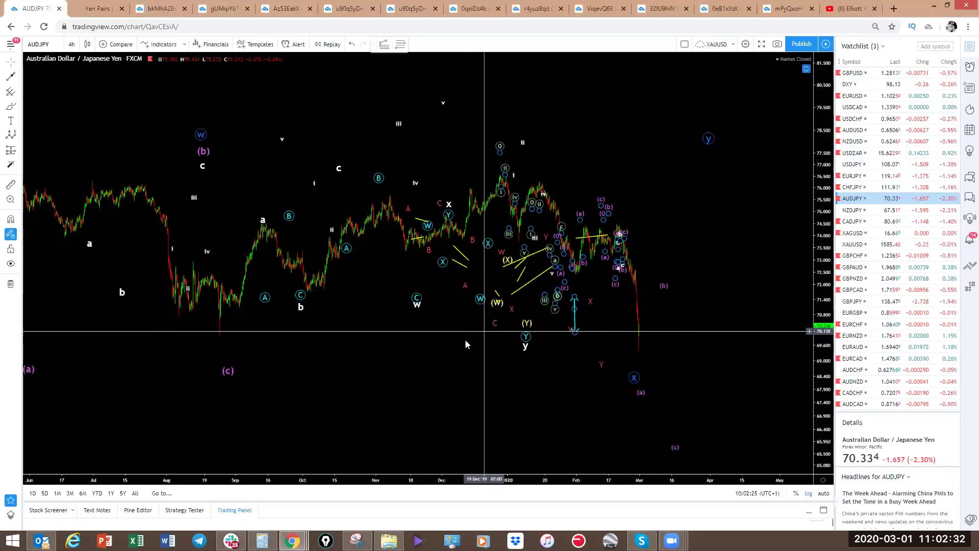
pyautogui.scroll(2, 718, 291)
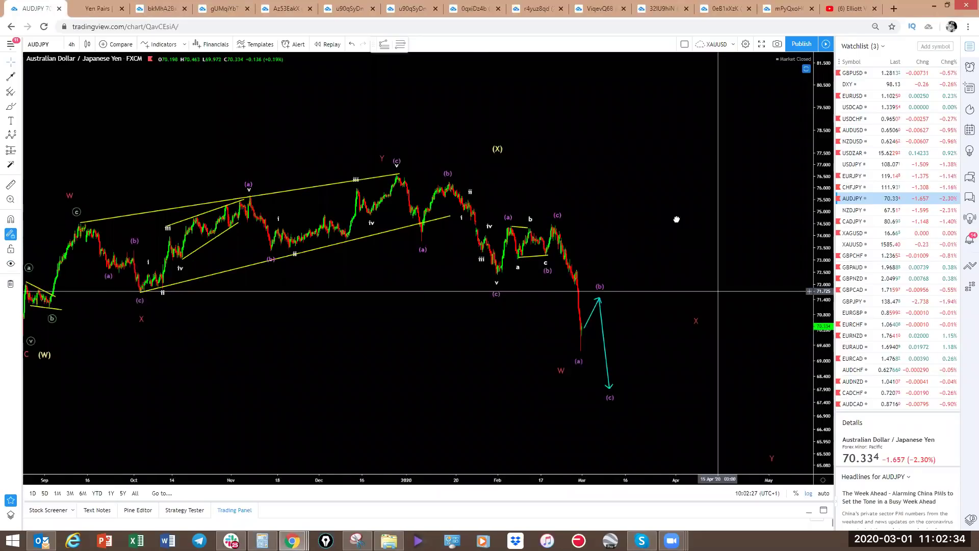
pyautogui.scroll(3, 551, 224)
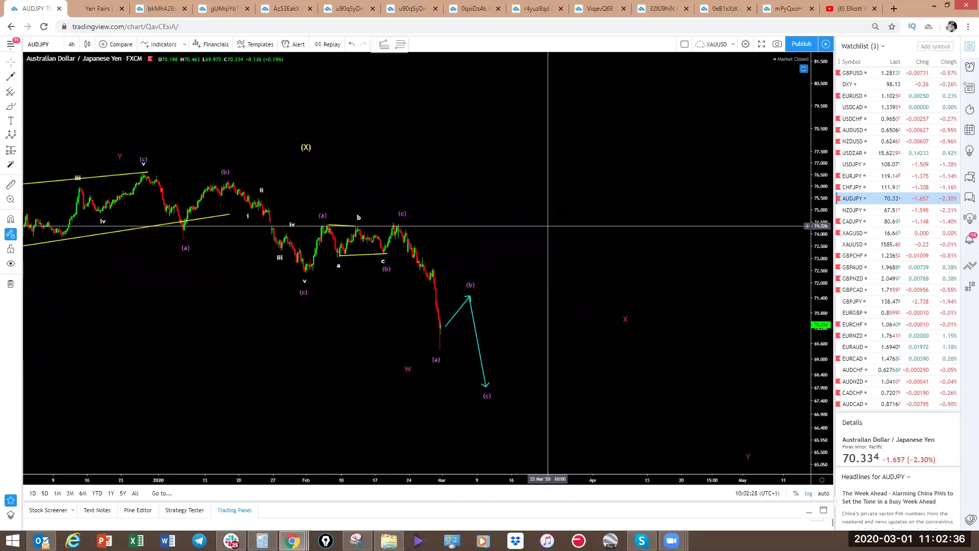
pyautogui.moveTo(824, 329); pyautogui.dragTo(813, 257)
pyautogui.moveTo(545, 214); pyautogui.dragTo(780, 235)
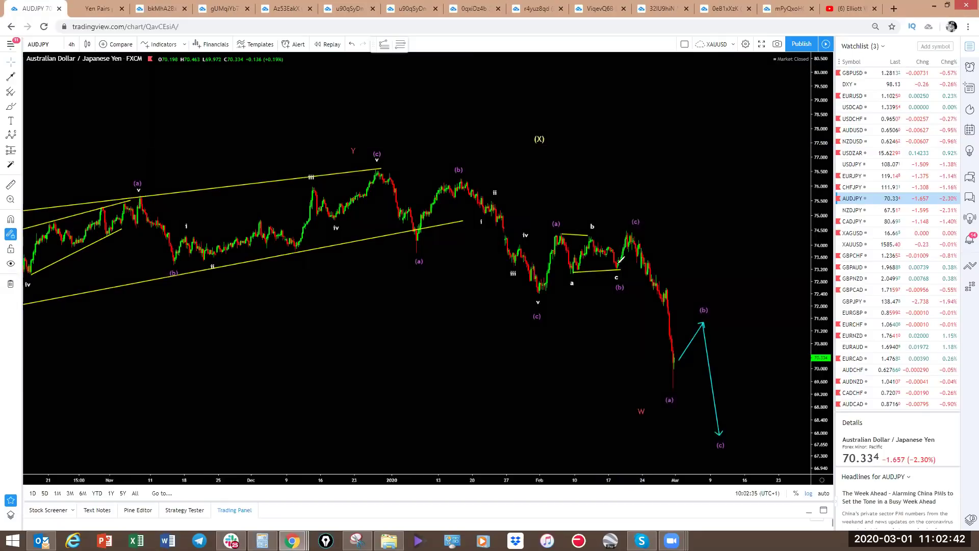
# - Trace the February (a)-(b)-(c) correction and the following drop to wave (a) on AUDJPY, and clear the annotations
pyautogui.moveTo(619, 269); pyautogui.dragTo(624, 230)
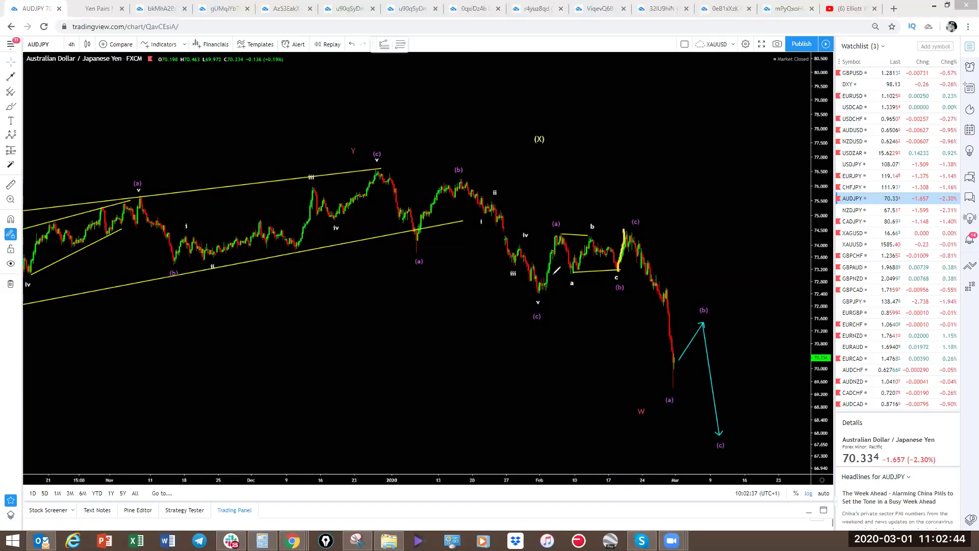
pyautogui.moveTo(534, 295)
pyautogui.mouseDown()
pyautogui.moveTo(561, 232)
pyautogui.moveTo(607, 263)
pyautogui.moveTo(616, 228)
pyautogui.mouseUp()
pyautogui.hotkey('ctrl', 'z')
pyautogui.moveTo(540, 299)
pyautogui.mouseDown()
pyautogui.moveTo(583, 243)
pyautogui.moveTo(619, 268)
pyautogui.moveTo(632, 223)
pyautogui.moveTo(683, 392)
pyautogui.mouseUp()
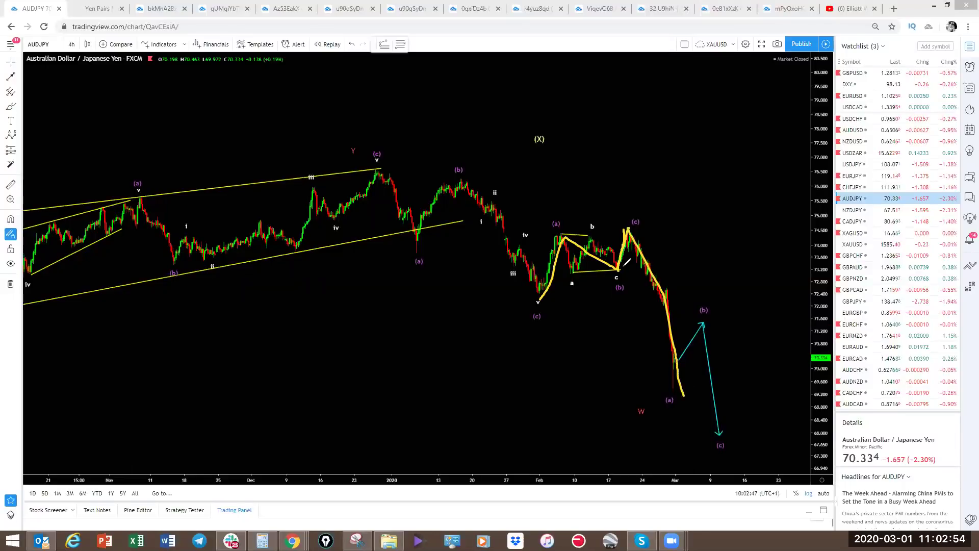
pyautogui.moveTo(668, 206)
pyautogui.mouseDown()
pyautogui.moveTo(678, 383)
pyautogui.moveTo(674, 367)
pyautogui.mouseUp()
pyautogui.hotkey('ctrl', 'shift', '7')
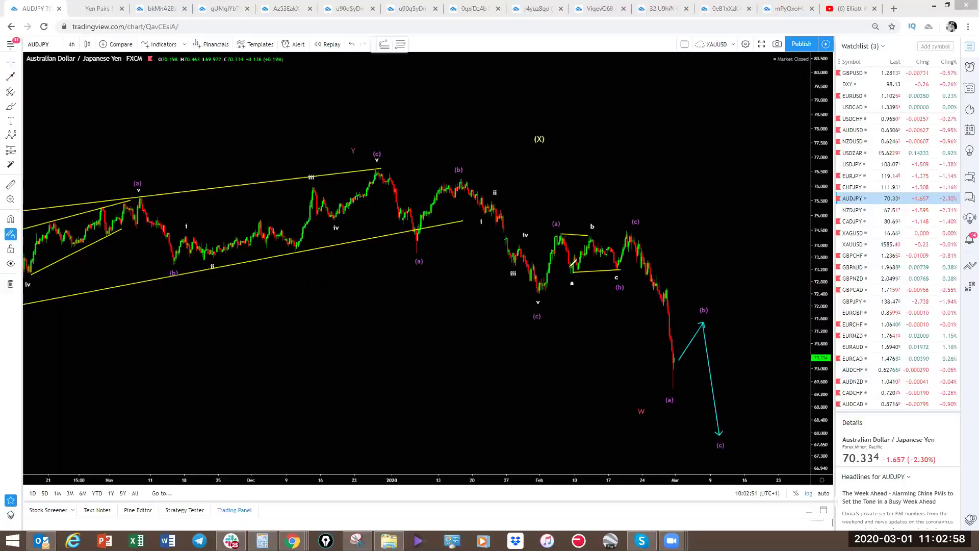
# - Sketch an alternative extended correction on AUDJPY, clear it, and retrace the (a)-(b)-(c) correction with its decline, clearing that too
pyautogui.moveTo(563, 232)
pyautogui.mouseDown()
pyautogui.moveTo(573, 257)
pyautogui.moveTo(628, 234)
pyautogui.moveTo(655, 289)
pyautogui.moveTo(661, 235)
pyautogui.moveTo(683, 363)
pyautogui.mouseUp()
pyautogui.moveTo(582, 267); pyautogui.dragTo(651, 292)
pyautogui.moveTo(569, 229); pyautogui.dragTo(627, 230)
pyautogui.moveTo(533, 298); pyautogui.dragTo(552, 233)
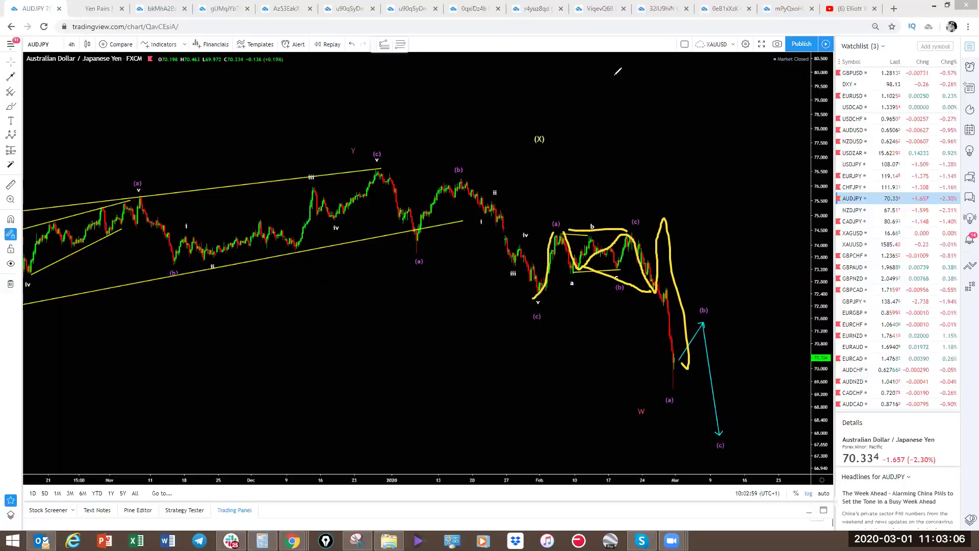
pyautogui.hotkey('ctrl', 'shift', '7')
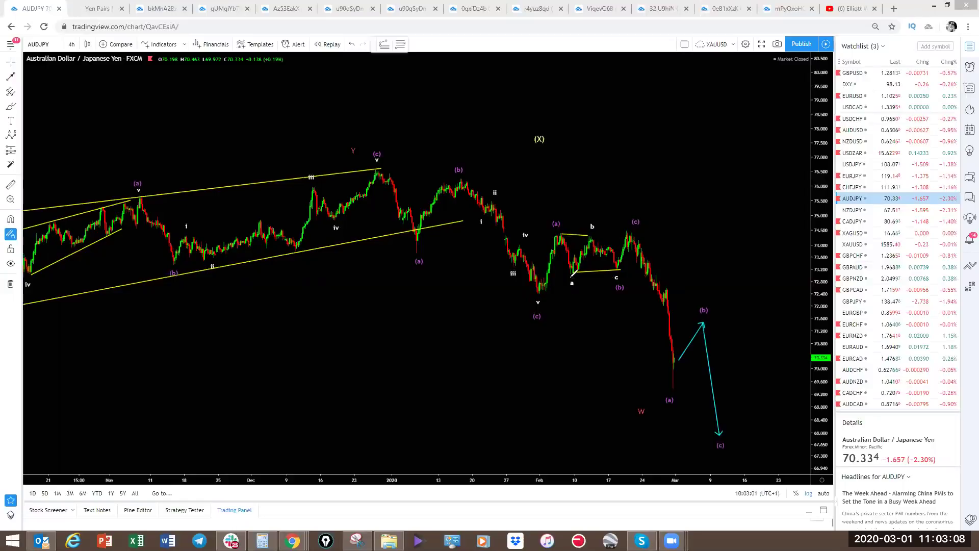
pyautogui.moveTo(539, 300)
pyautogui.mouseDown()
pyautogui.moveTo(545, 260)
pyautogui.moveTo(566, 244)
pyautogui.moveTo(621, 261)
pyautogui.moveTo(629, 237)
pyautogui.moveTo(675, 380)
pyautogui.mouseUp()
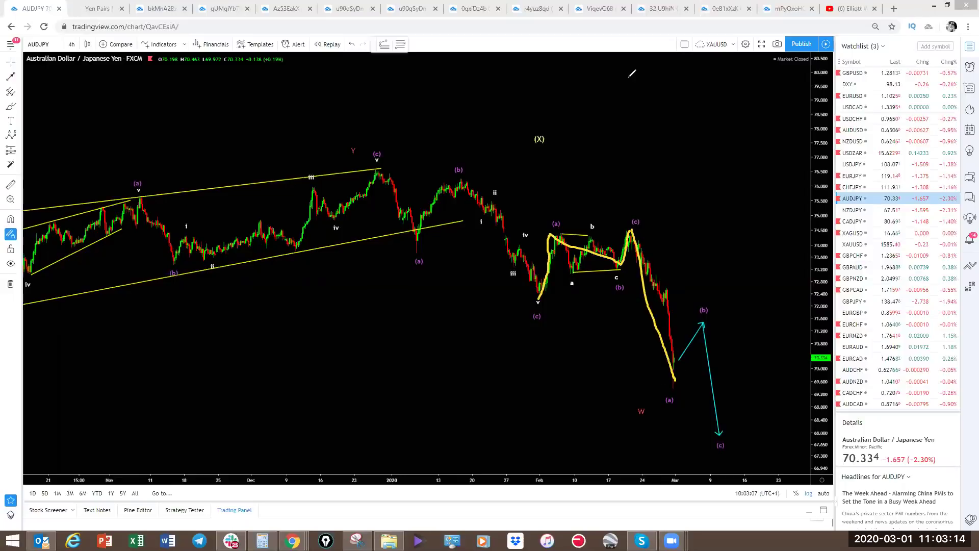
pyautogui.hotkey('ctrl', 'shift', '7')
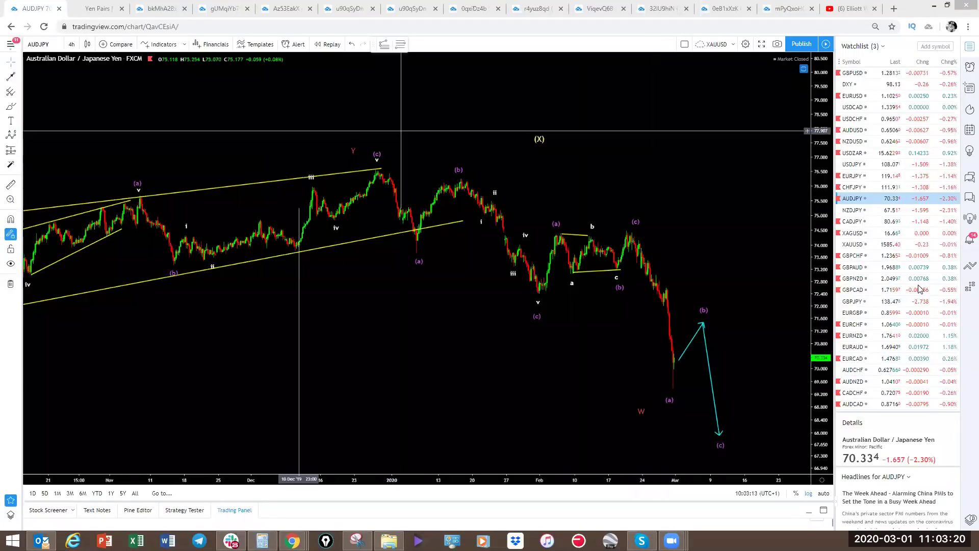
# - Load the NZDJPY chart, outline the wave iv range and the projected wave (b) rebound and decline, and clear the annotations
pyautogui.click(851, 211)
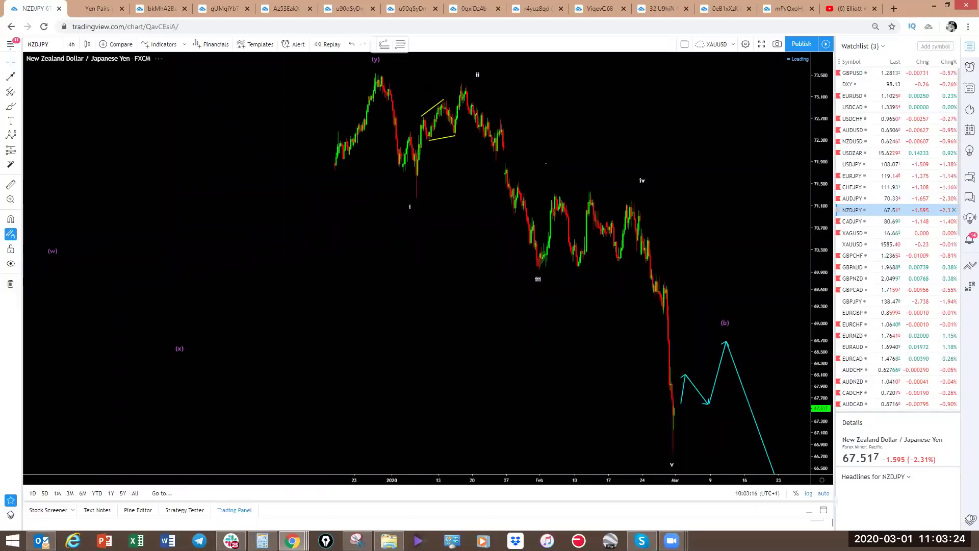
pyautogui.moveTo(544, 270); pyautogui.dragTo(637, 254)
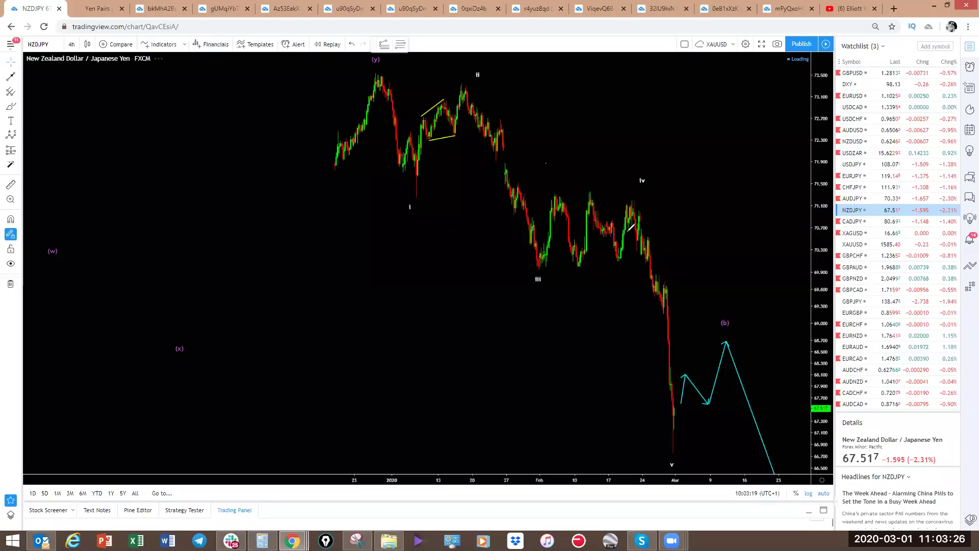
pyautogui.moveTo(562, 200); pyautogui.dragTo(625, 187)
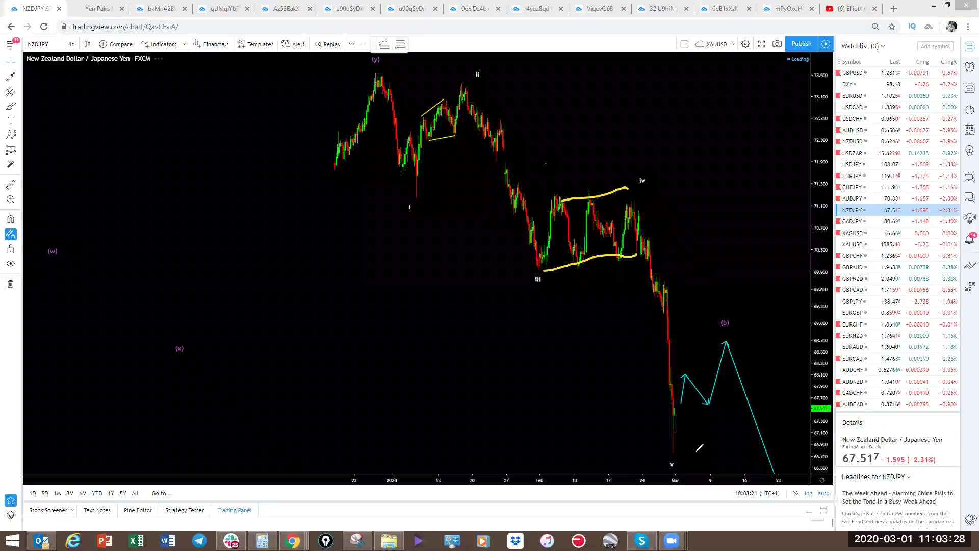
pyautogui.moveTo(671, 445)
pyautogui.mouseDown()
pyautogui.moveTo(685, 378)
pyautogui.moveTo(709, 388)
pyautogui.moveTo(702, 362)
pyautogui.moveTo(686, 377)
pyautogui.moveTo(724, 380)
pyautogui.mouseUp()
pyautogui.moveTo(725, 339); pyautogui.dragTo(775, 500)
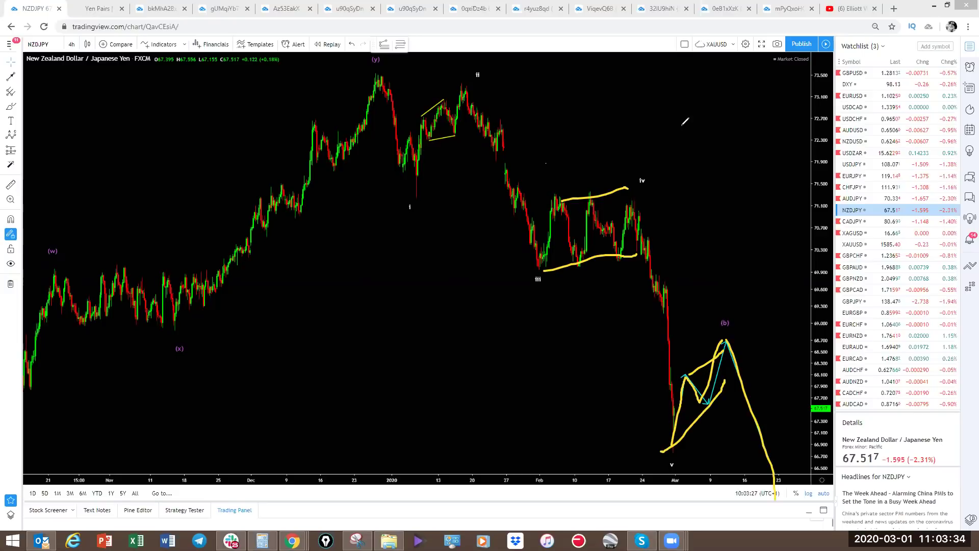
pyautogui.press('Escape')
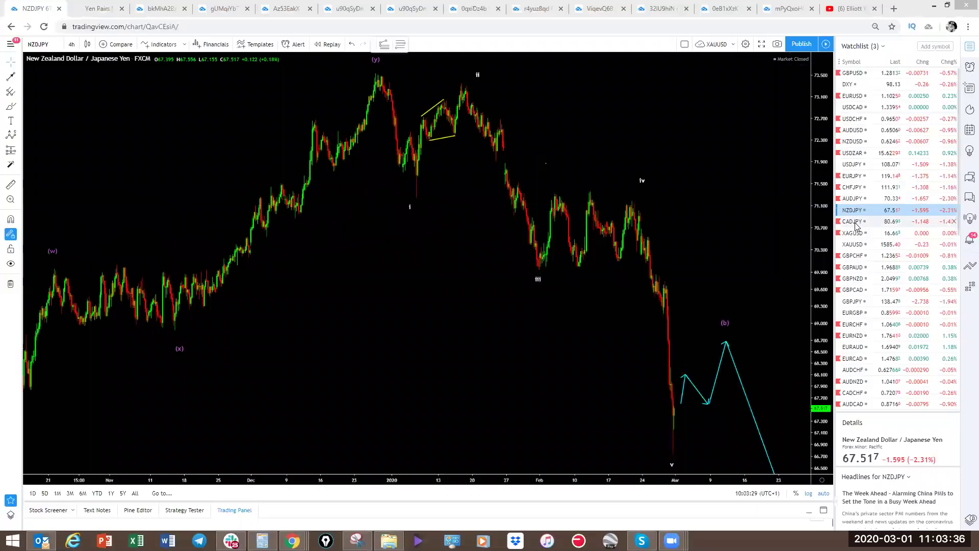
# - Load the CADJPY chart, trace its price path from the January high into the decline, and clear the annotation
pyautogui.click(855, 224)
pyautogui.click(855, 221)
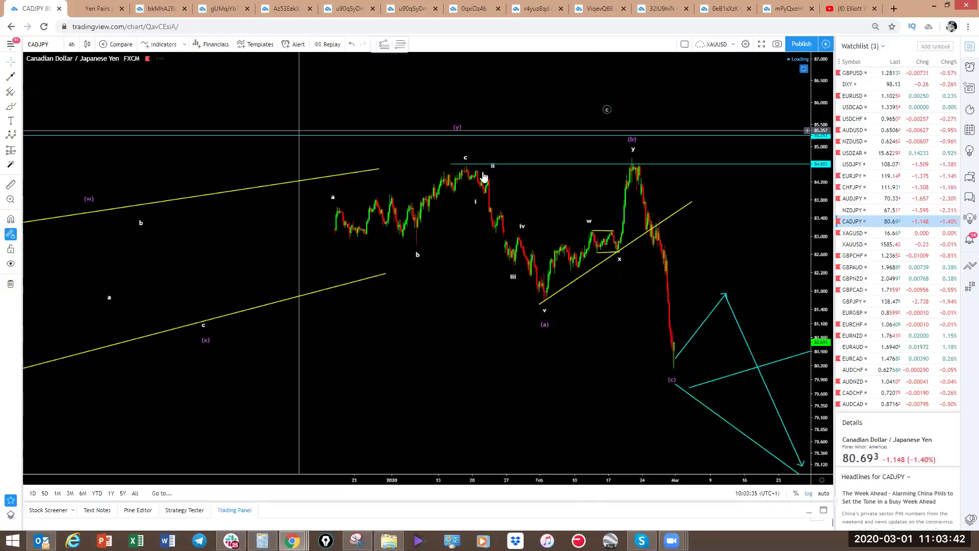
pyautogui.moveTo(475, 160)
pyautogui.mouseDown()
pyautogui.moveTo(531, 253)
pyautogui.moveTo(542, 306)
pyautogui.moveTo(633, 169)
pyautogui.moveTo(647, 192)
pyautogui.moveTo(673, 370)
pyautogui.moveTo(688, 338)
pyautogui.moveTo(696, 342)
pyautogui.moveTo(734, 437)
pyautogui.mouseUp()
pyautogui.press('Escape')
# - Switch the CADJPY chart to the 1-hour interval and sketch one more dip and rebound at the wave (c) low
pyautogui.click(72, 44)
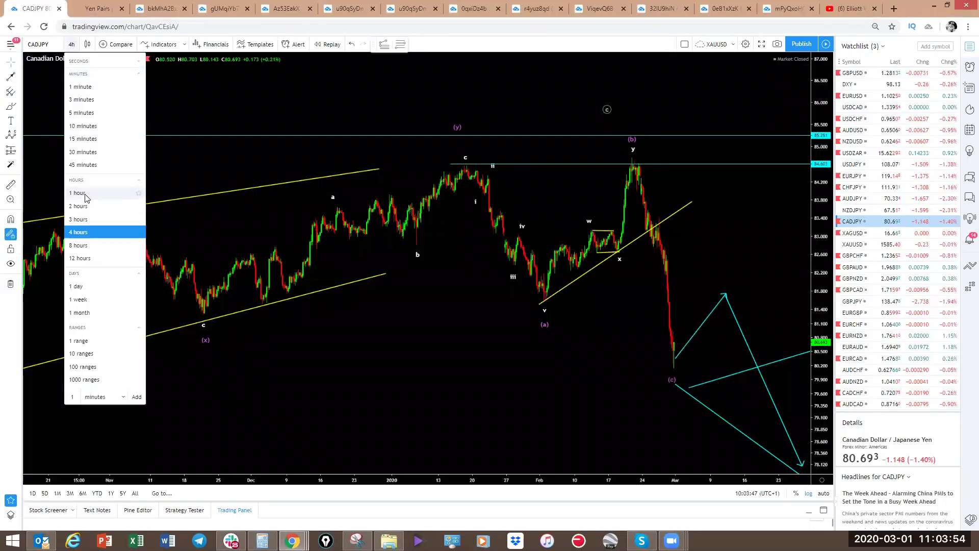
pyautogui.click(92, 198)
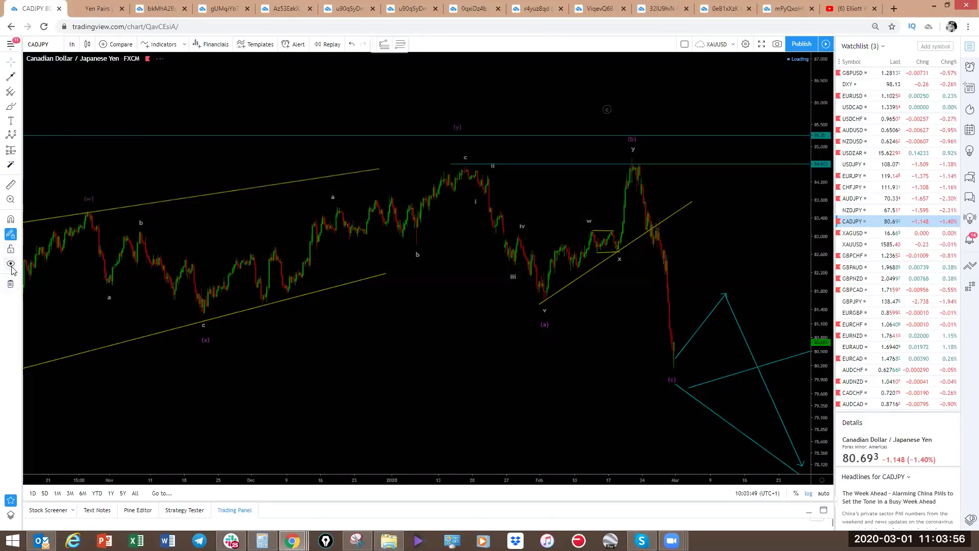
pyautogui.click(17, 264)
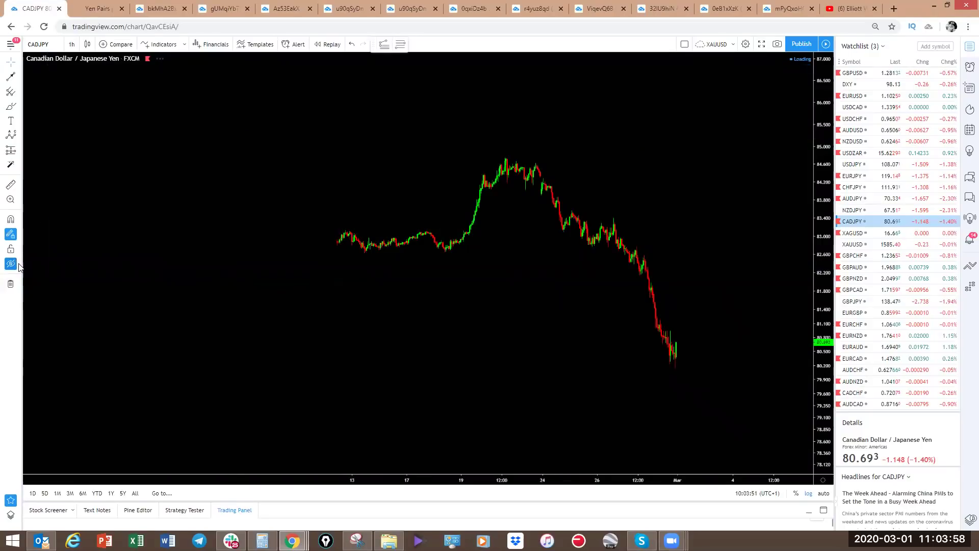
pyautogui.click(11, 263)
pyautogui.scroll(-3, 444, 346)
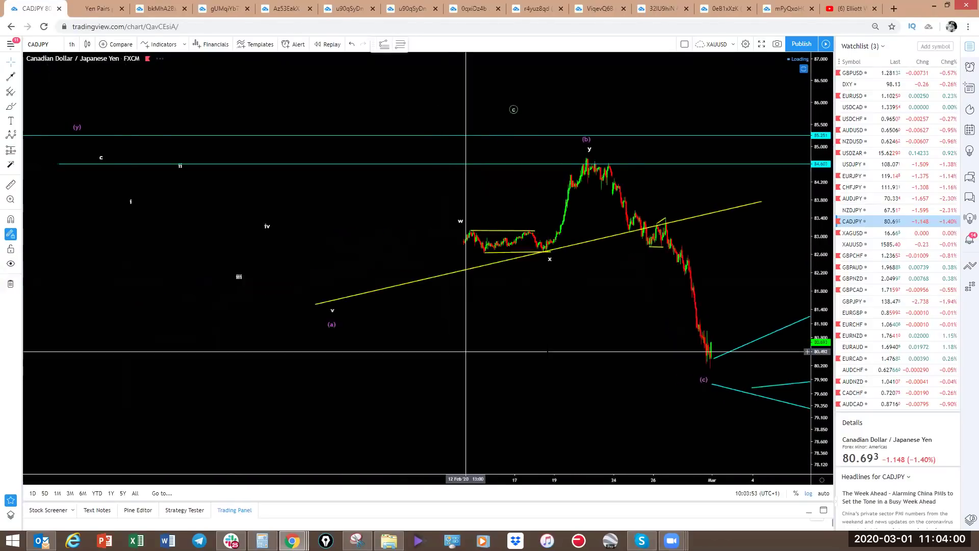
pyautogui.moveTo(414, 340); pyautogui.dragTo(342, 288)
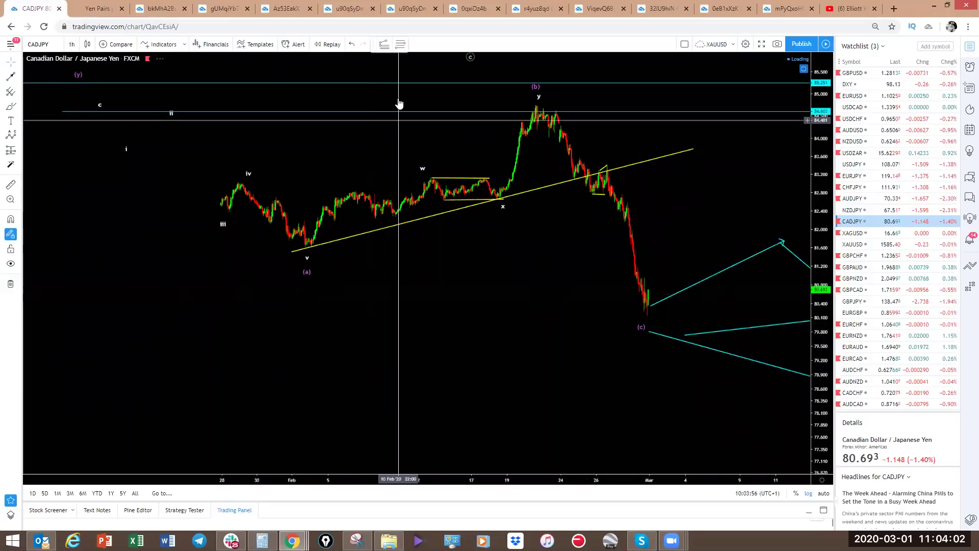
pyautogui.hotkey('ctrl', 'shift', '3')
pyautogui.moveTo(642, 301)
pyautogui.mouseDown()
pyautogui.moveTo(651, 295)
pyautogui.moveTo(665, 327)
pyautogui.mouseUp()
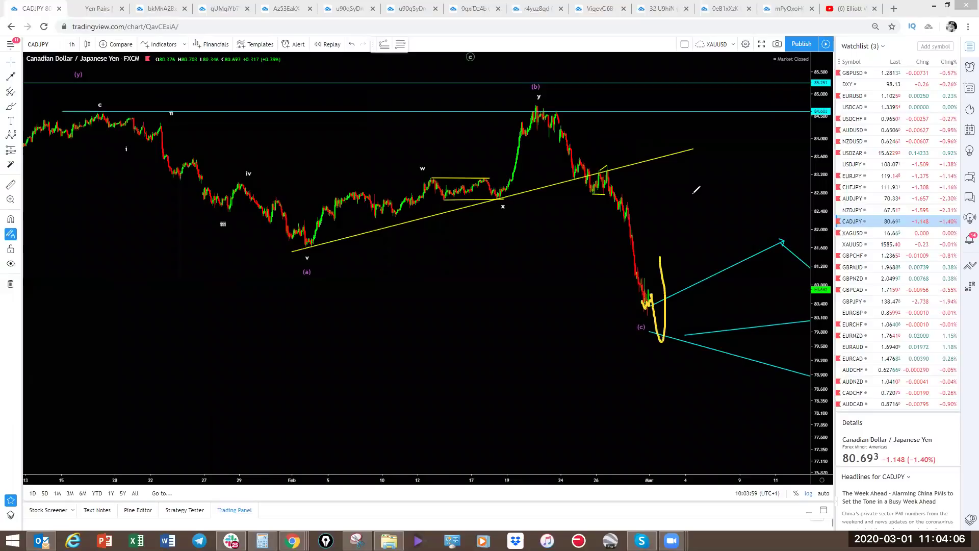
# - Load the XAGUSD chart, connect the wave (A) and (B) highs, and trace the rise from the wave C low with a projected new high
pyautogui.click(859, 233)
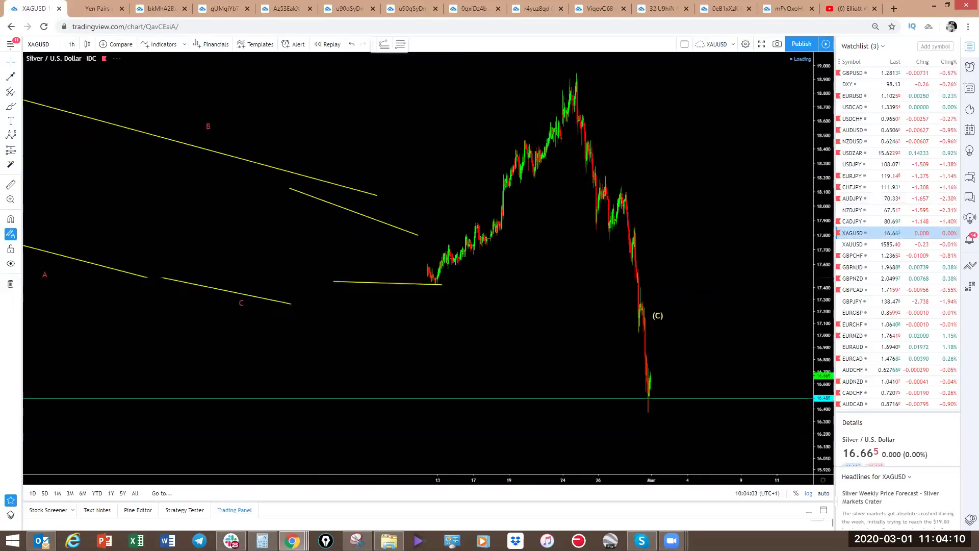
pyautogui.scroll(-6, 667, 168)
pyautogui.moveTo(667, 167); pyautogui.dragTo(633, 179)
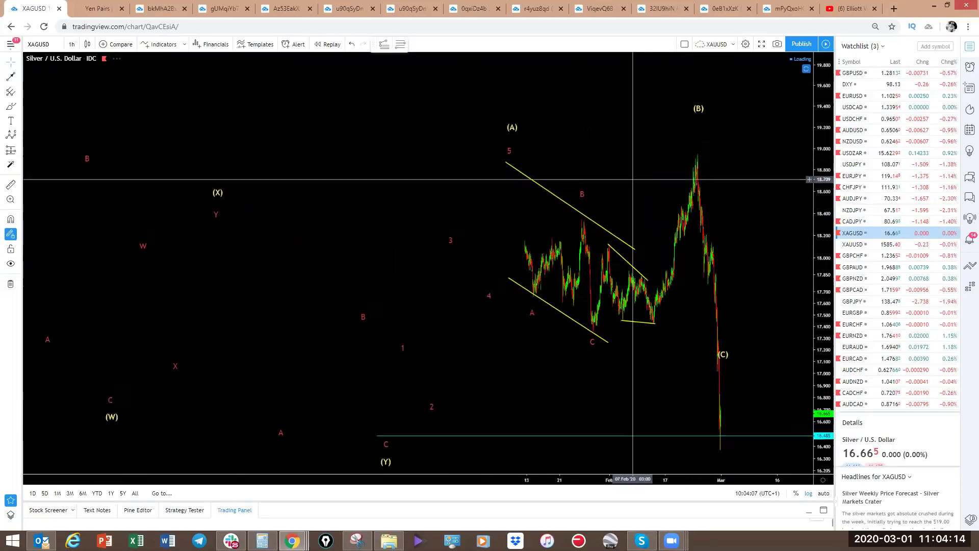
pyautogui.scroll(2, 602, 143)
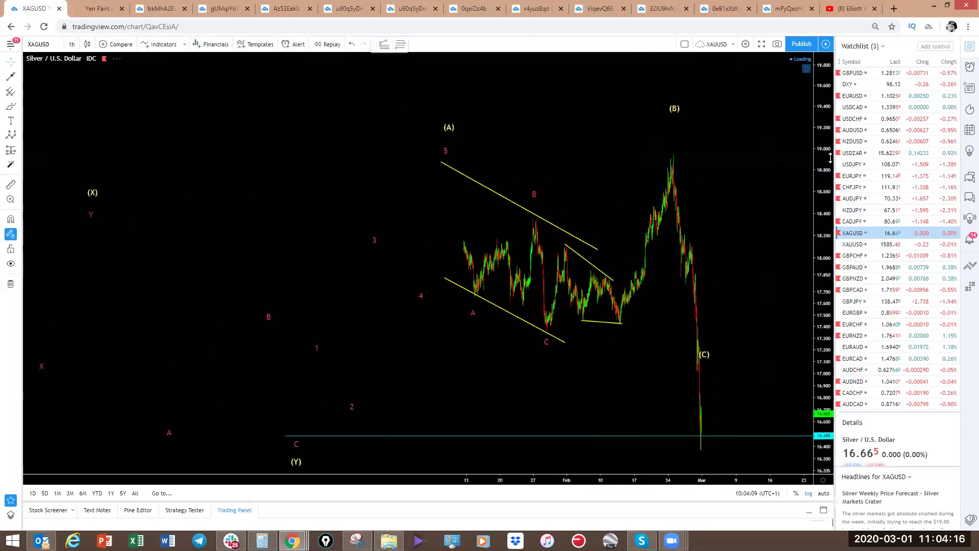
pyautogui.moveTo(442, 172); pyautogui.dragTo(696, 159)
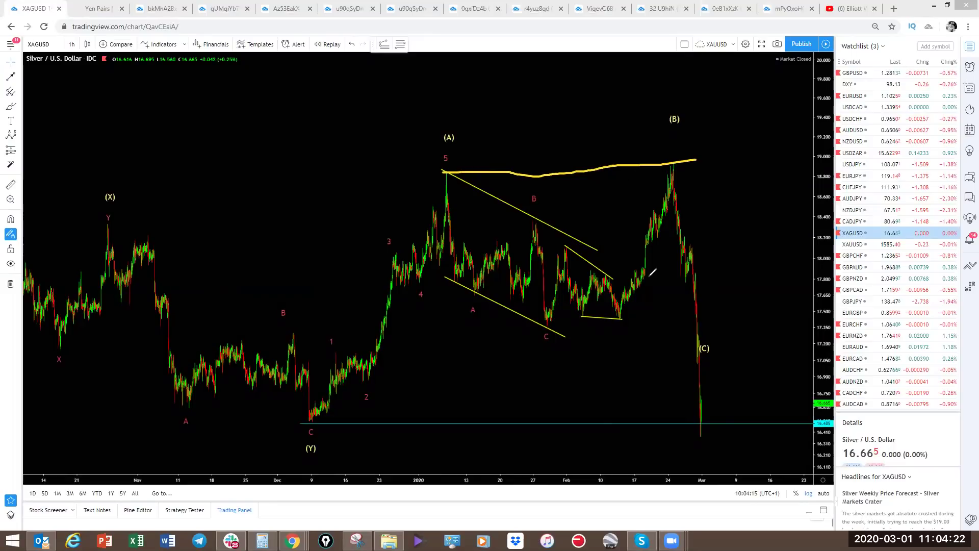
pyautogui.moveTo(547, 328); pyautogui.dragTo(553, 294)
pyautogui.moveTo(566, 245)
pyautogui.mouseDown()
pyautogui.moveTo(638, 265)
pyautogui.moveTo(671, 159)
pyautogui.moveTo(678, 201)
pyautogui.moveTo(717, 123)
pyautogui.mouseUp()
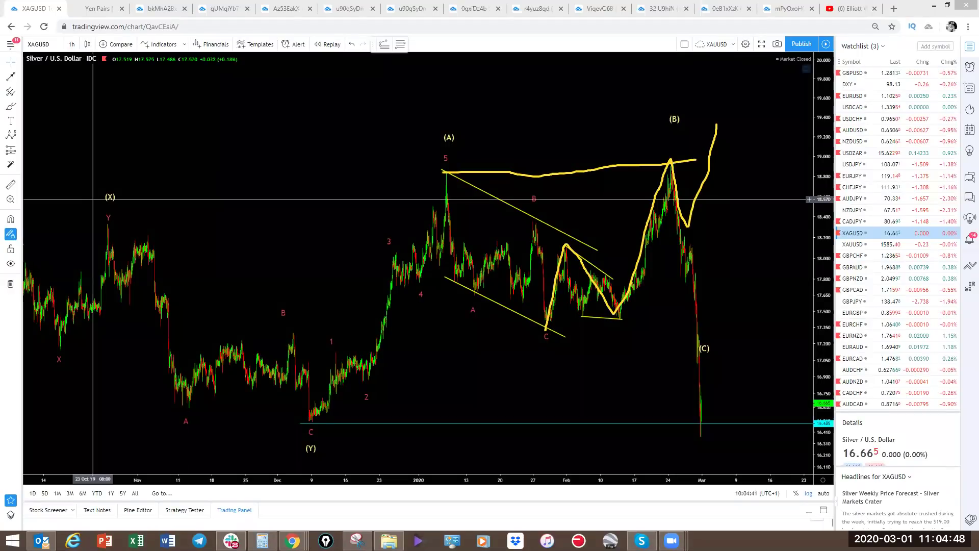
# - Hide the saved chart drawings, trace silver's January decline and February rebound, and clear the annotations
pyautogui.click(10, 264)
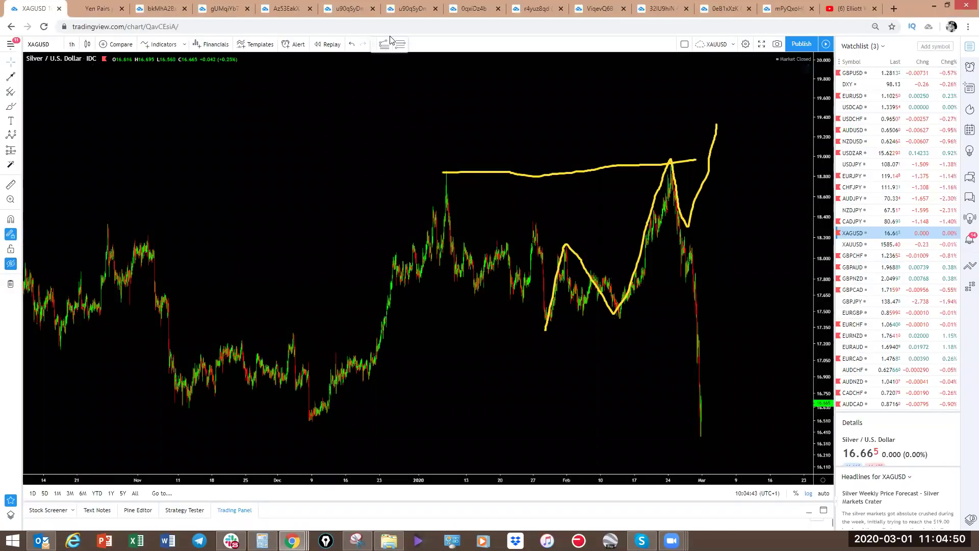
pyautogui.moveTo(441, 170); pyautogui.dragTo(546, 327)
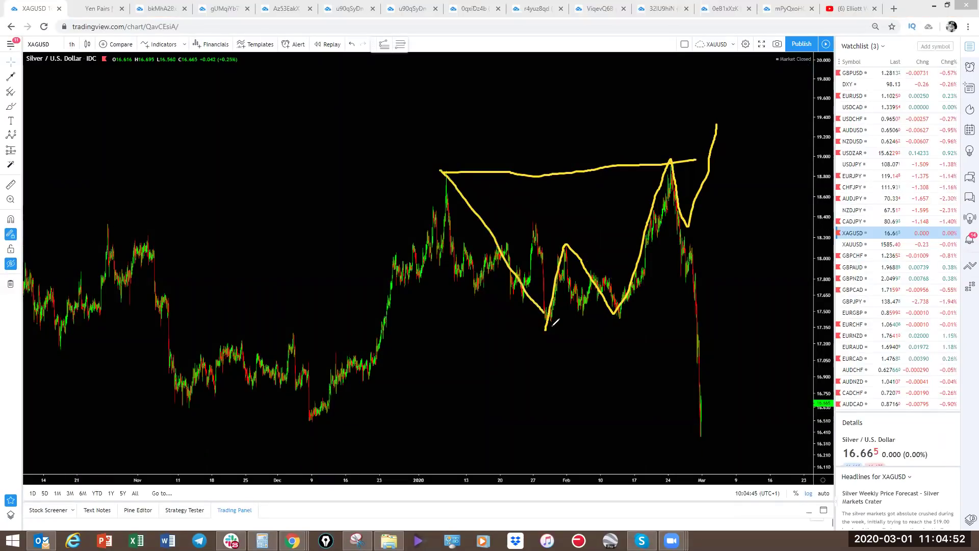
pyautogui.moveTo(646, 231); pyautogui.dragTo(679, 169)
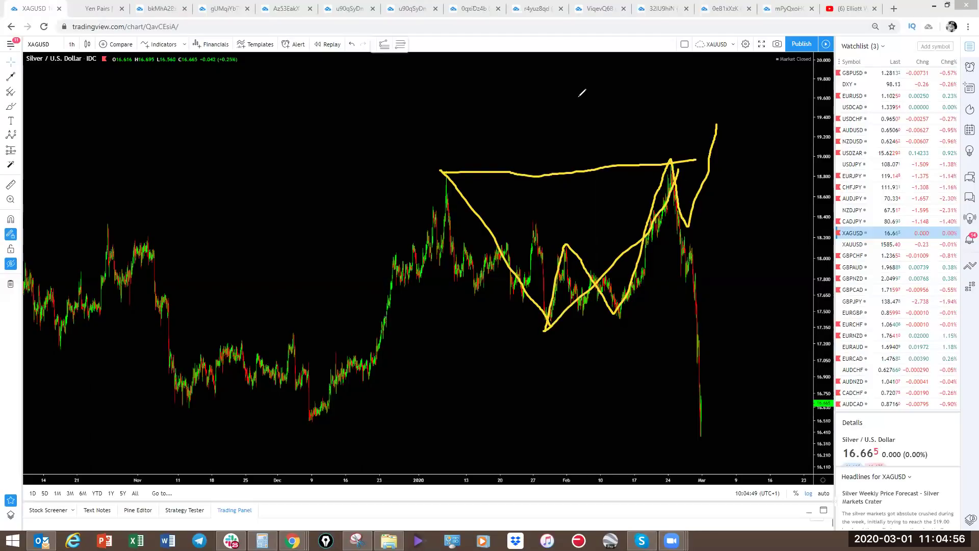
pyautogui.hotkey('ctrl', 'shift', '7')
# - Trace silver's decline, rebound and final drop from the January high, connect the two highs, and clear the annotations
pyautogui.moveTo(442, 171)
pyautogui.mouseDown()
pyautogui.moveTo(551, 323)
pyautogui.moveTo(676, 159)
pyautogui.moveTo(704, 434)
pyautogui.mouseUp()
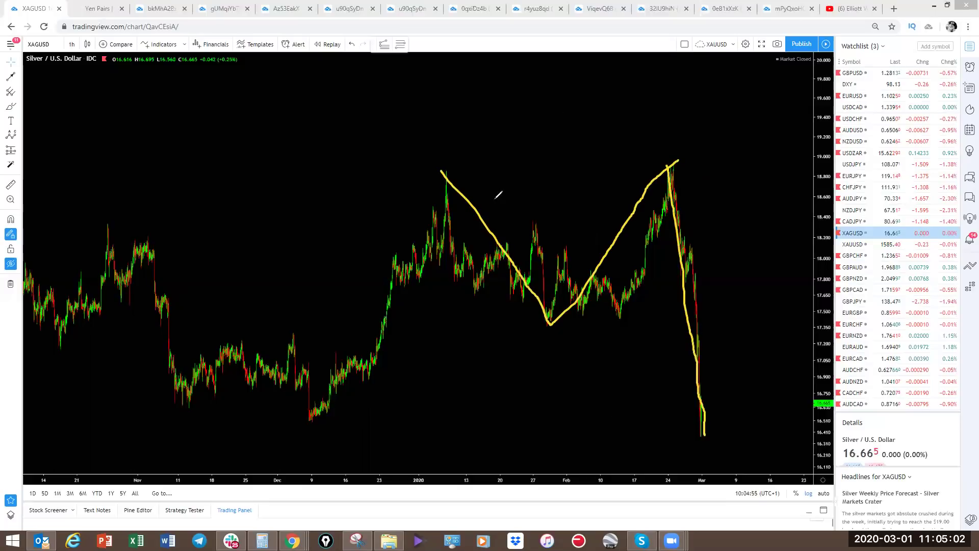
pyautogui.moveTo(442, 171); pyautogui.dragTo(688, 178)
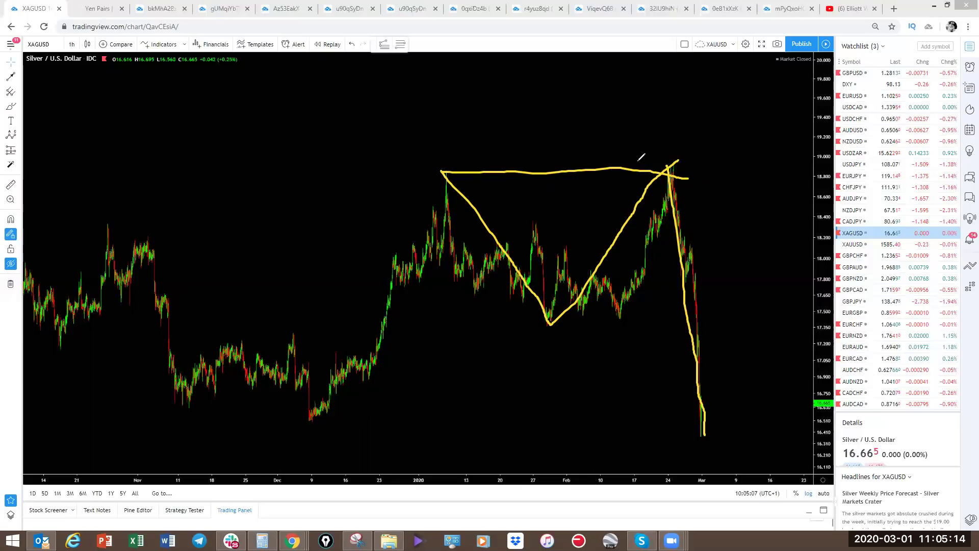
pyautogui.hotkey('ctrl', 'shift', '7')
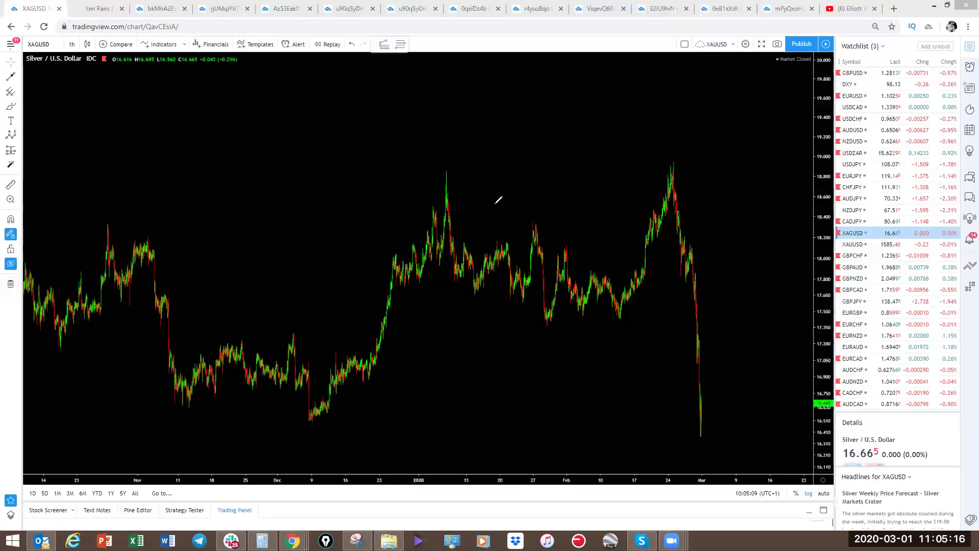
# - Mark silver's overall move from the January high to the late-February low, add strokes along its lows and highs, and clear them
pyautogui.moveTo(457, 178)
pyautogui.mouseDown()
pyautogui.moveTo(475, 206)
pyautogui.moveTo(607, 262)
pyautogui.moveTo(656, 179)
pyautogui.moveTo(717, 431)
pyautogui.mouseUp()
pyautogui.moveTo(566, 340); pyautogui.dragTo(706, 423)
pyautogui.moveTo(488, 186); pyautogui.dragTo(629, 155)
pyautogui.press('Escape')
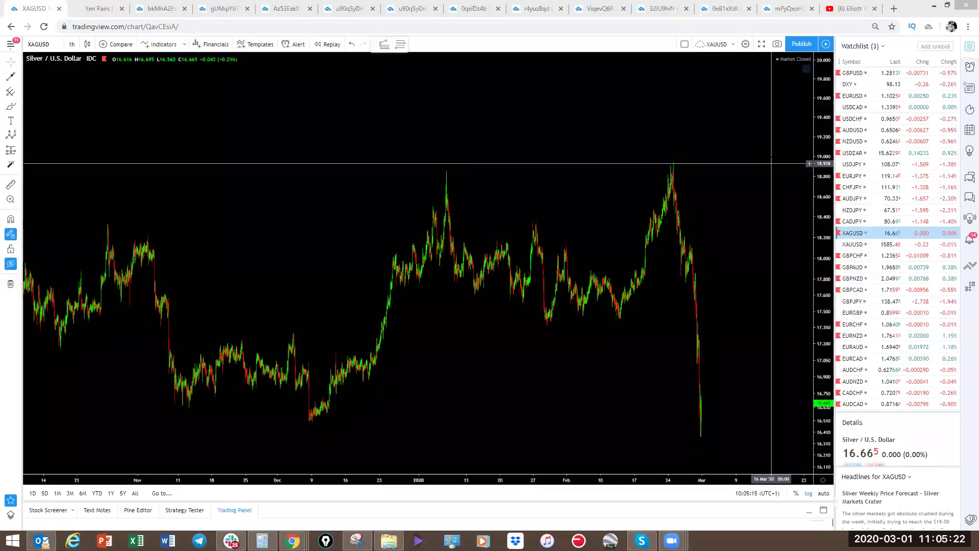
# - Sketch a sideways consolidation after silver's latest low followed by another drop to about 16.00, and clear it
pyautogui.scroll(-3, 767, 157)
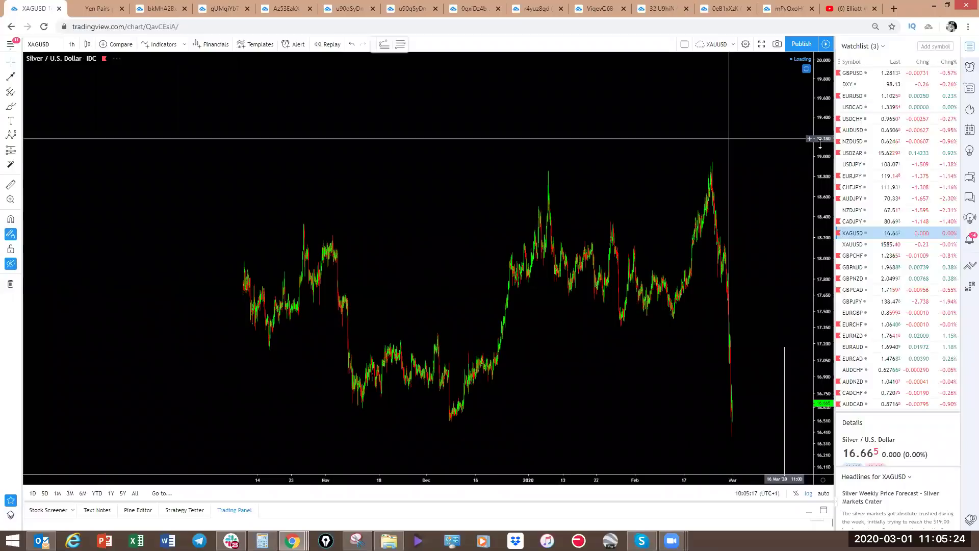
pyautogui.moveTo(633, 141); pyautogui.dragTo(579, 148)
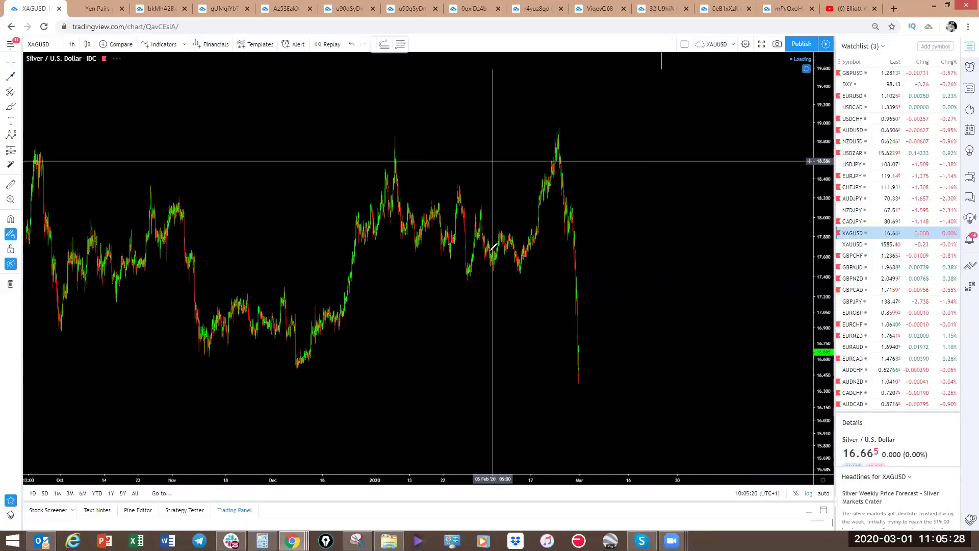
pyautogui.moveTo(579, 359)
pyautogui.mouseDown()
pyautogui.moveTo(616, 340)
pyautogui.moveTo(621, 426)
pyautogui.mouseUp()
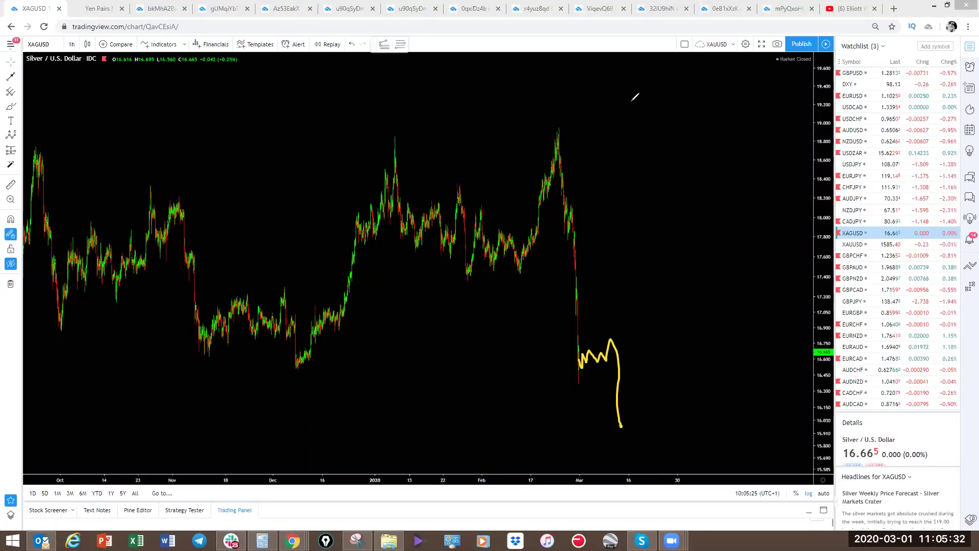
pyautogui.press('Escape')
# - Load the XAUUSD chart and mark the first drop from the February peak, the sideways range and the following decline
pyautogui.click(850, 246)
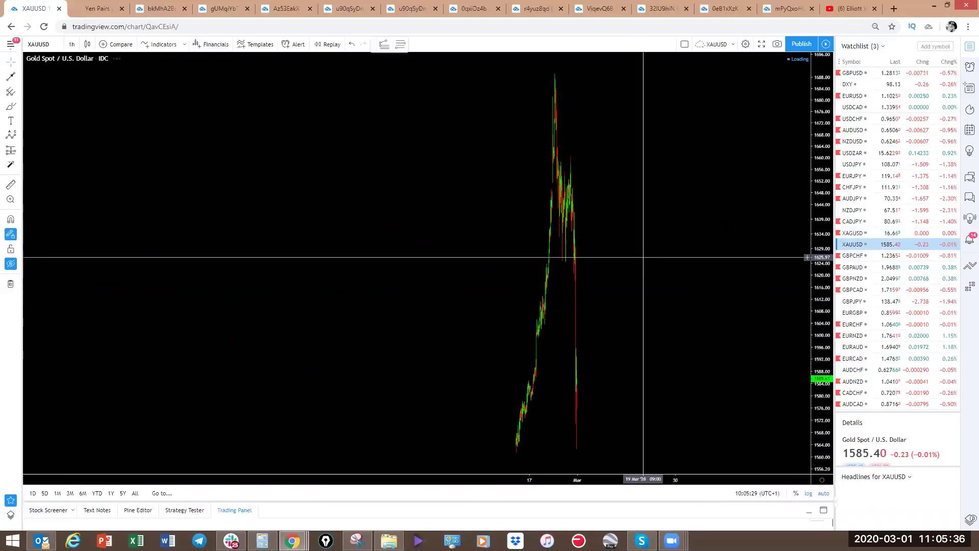
pyautogui.moveTo(820, 102); pyautogui.dragTo(814, 187)
pyautogui.scroll(4, 701, 267)
pyautogui.scroll(6, 701, 267)
pyautogui.moveTo(229, 317); pyautogui.dragTo(640, 264)
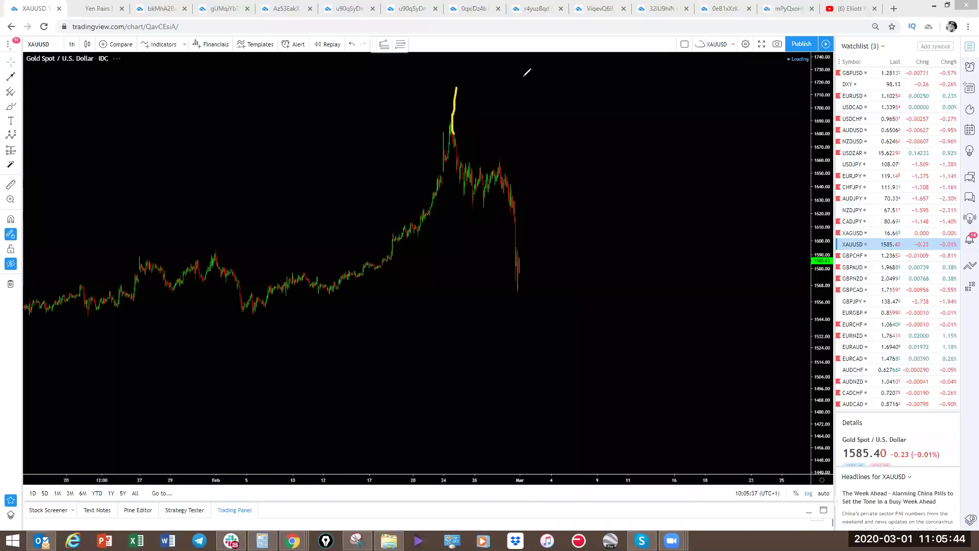
pyautogui.moveTo(448, 127)
pyautogui.mouseDown()
pyautogui.moveTo(458, 199)
pyautogui.moveTo(484, 202)
pyautogui.mouseUp()
pyautogui.moveTo(466, 167)
pyautogui.mouseDown()
pyautogui.moveTo(490, 163)
pyautogui.moveTo(509, 187)
pyautogui.moveTo(512, 228)
pyautogui.moveTo(522, 221)
pyautogui.mouseUp()
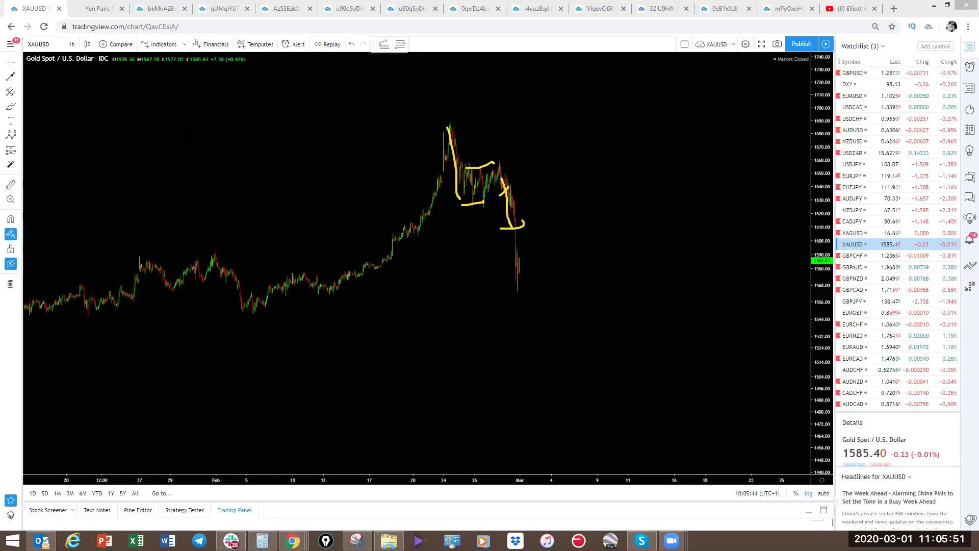
# - Open the Commodities page in the website's member area and open gold's 1-hour forecast chart
pyautogui.click(100, 15)
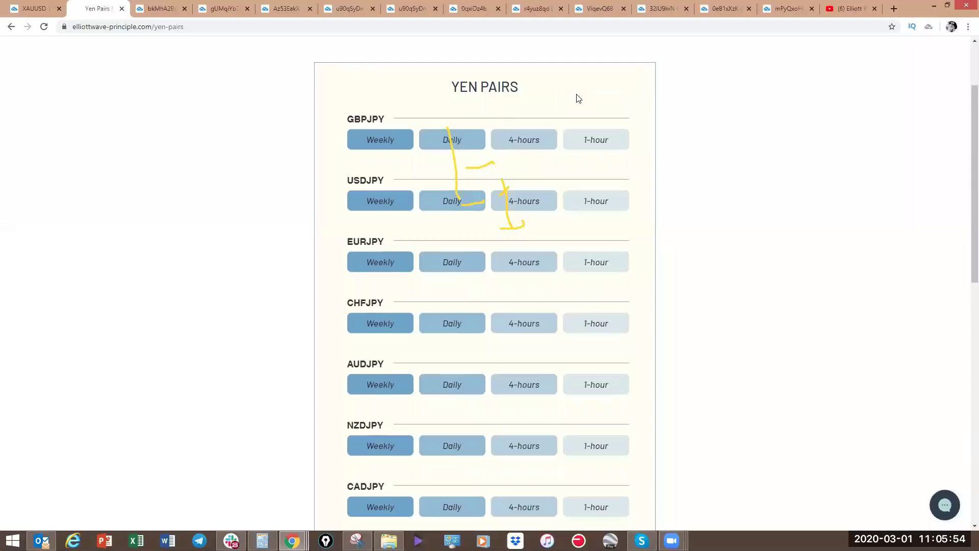
pyautogui.scroll(2, 732, 219)
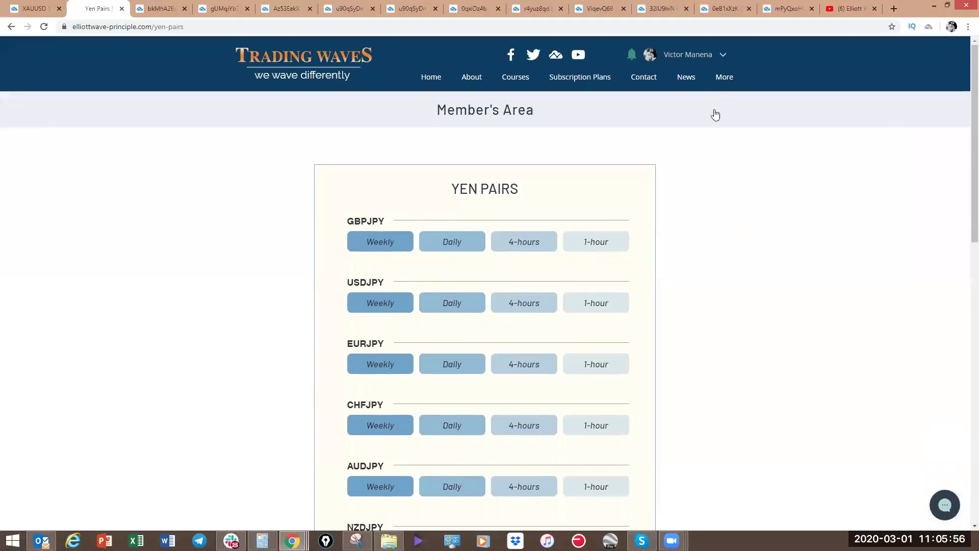
pyautogui.moveTo(724, 76)
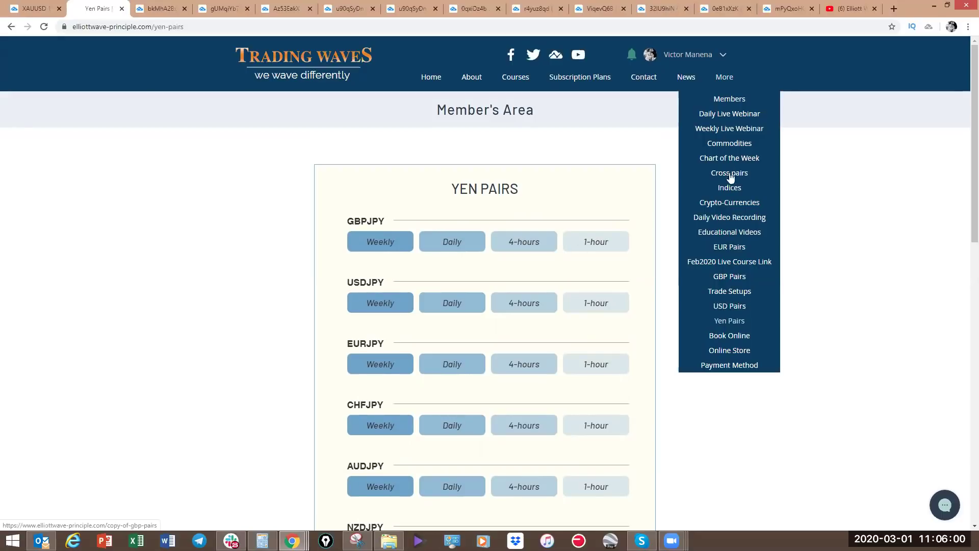
pyautogui.click(726, 144)
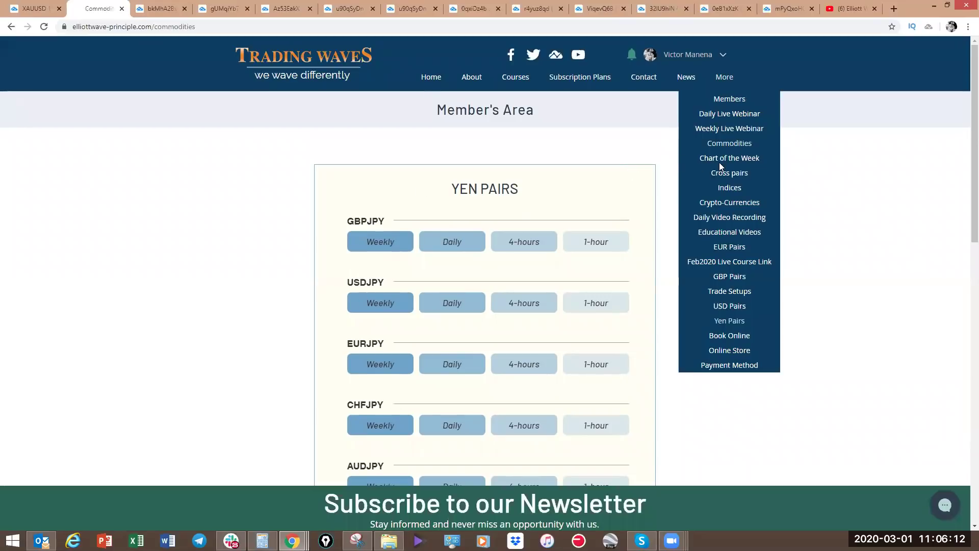
pyautogui.click(598, 242)
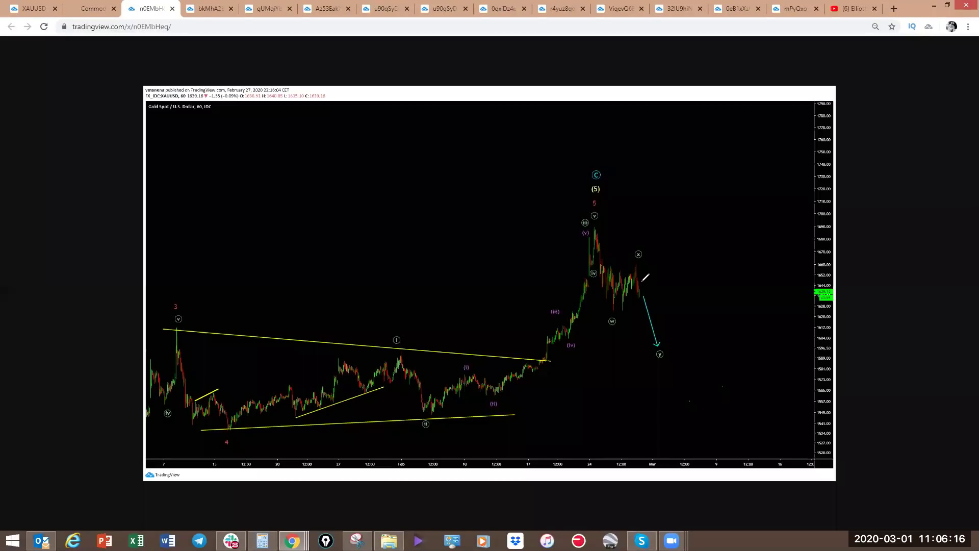
# - Trace the projected wave y decline on the gold forecast, mark the wave v peak with a rise above it, and clear the annotations
pyautogui.moveTo(642, 281)
pyautogui.mouseDown()
pyautogui.moveTo(657, 346)
pyautogui.moveTo(664, 337)
pyautogui.mouseUp()
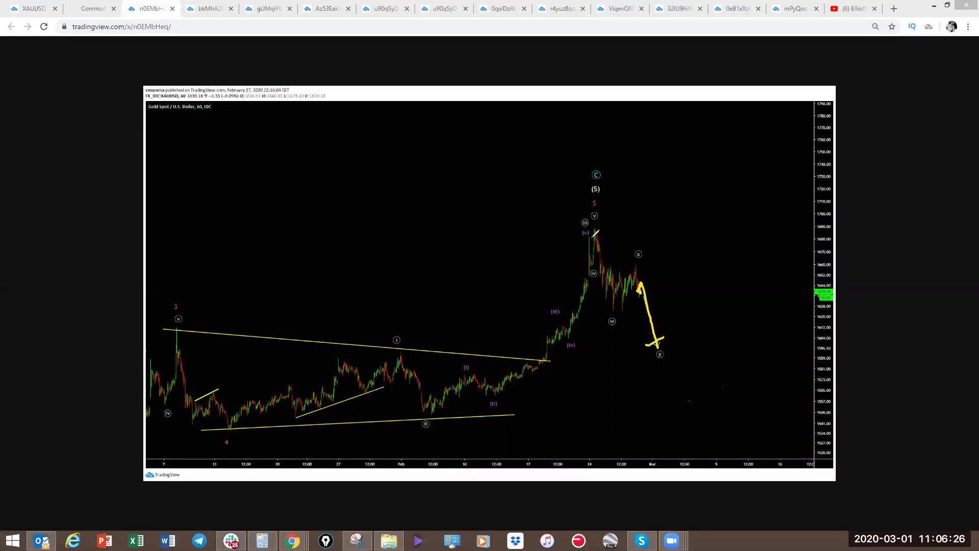
pyautogui.moveTo(593, 237); pyautogui.dragTo(595, 228)
pyautogui.moveTo(595, 232); pyautogui.dragTo(611, 177)
pyautogui.hotkey('ctrl', 'shift', '7')
# - Mark the wave y drop, clear it, and trace gold's w-x-y correction with a rally to a new high, clearing that too
pyautogui.moveTo(638, 291)
pyautogui.mouseDown()
pyautogui.moveTo(646, 281)
pyautogui.moveTo(645, 340)
pyautogui.mouseUp()
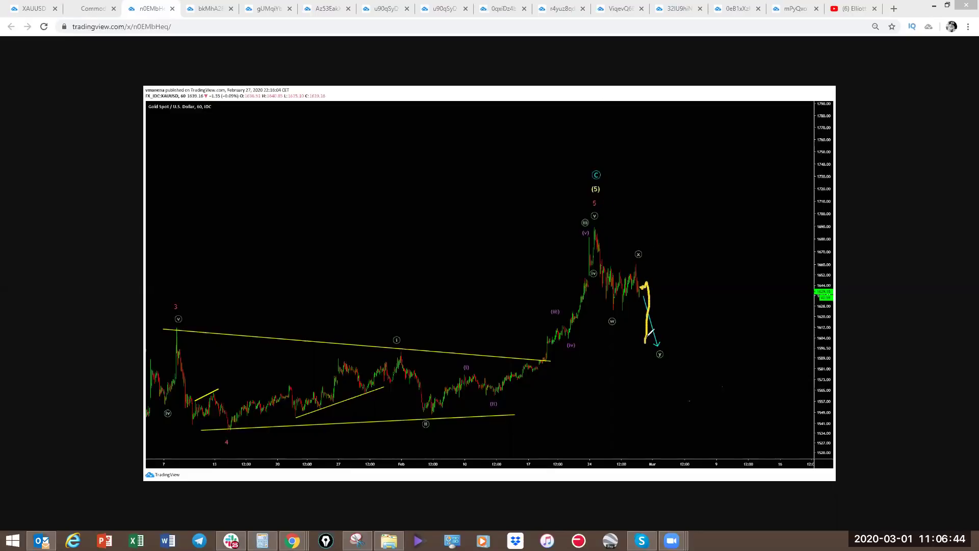
pyautogui.press('e')
pyautogui.moveTo(597, 228)
pyautogui.mouseDown()
pyautogui.moveTo(654, 340)
pyautogui.moveTo(697, 175)
pyautogui.mouseUp()
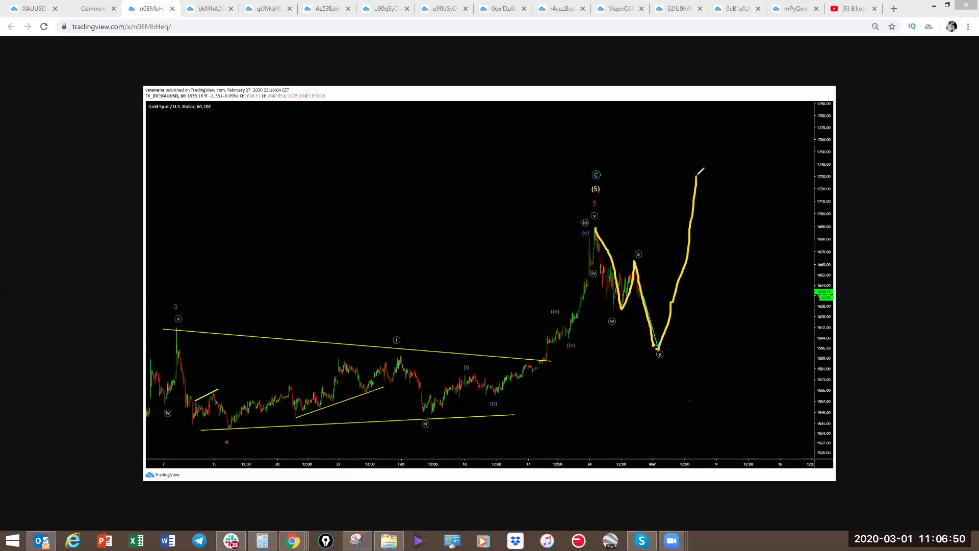
pyautogui.press('e')
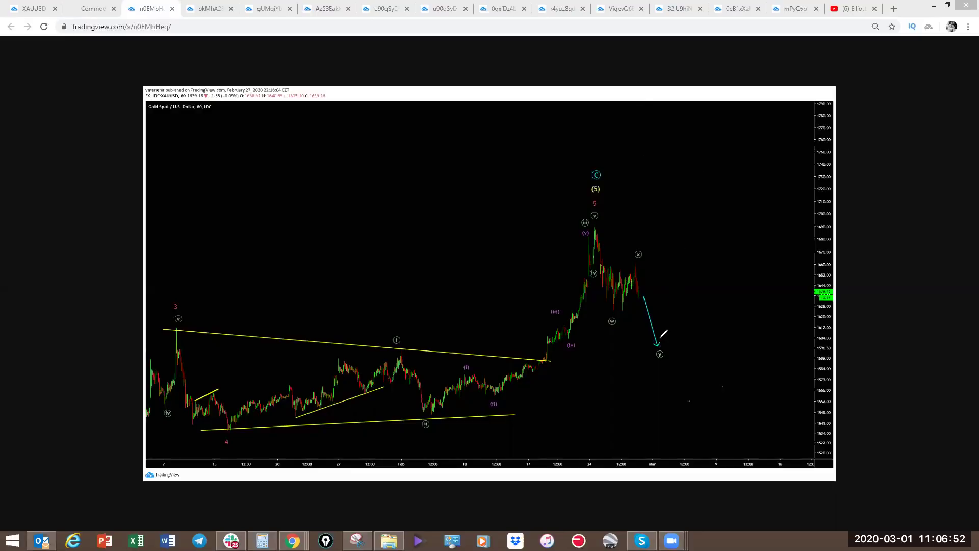
# - Mark the end of gold's wave y, clear it, and sketch an alternative stepped decline from the peak to about 1520, clearing that too
pyautogui.moveTo(659, 339); pyautogui.dragTo(677, 327)
pyautogui.press('e')
pyautogui.moveTo(588, 221)
pyautogui.mouseDown()
pyautogui.moveTo(618, 313)
pyautogui.moveTo(628, 264)
pyautogui.moveTo(660, 372)
pyautogui.moveTo(678, 368)
pyautogui.moveTo(697, 453)
pyautogui.mouseUp()
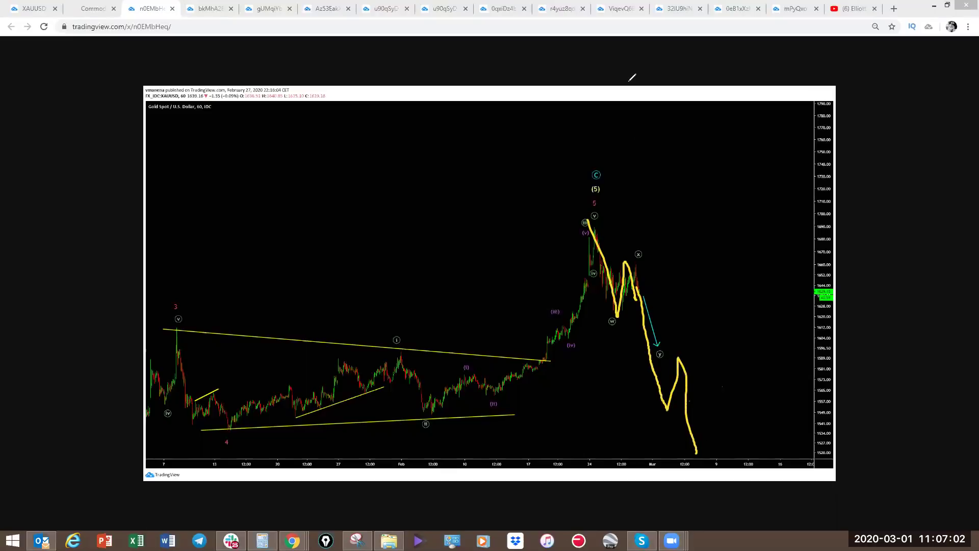
pyautogui.press('Escape')
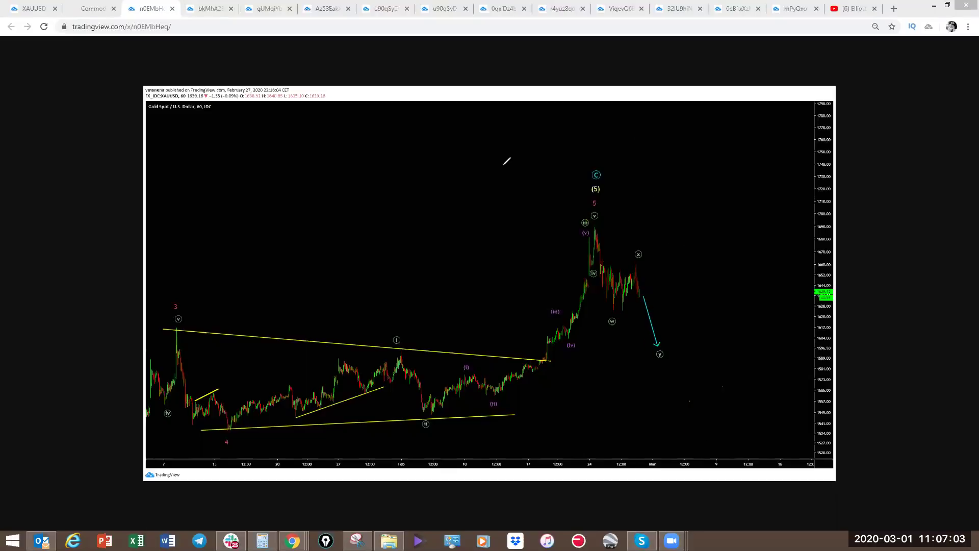
# - Open the weekly oil forecast from the Commodities page, trace the projected wave (C) rise from the wave (B) low, and clear the annotation
pyautogui.click(87, 12)
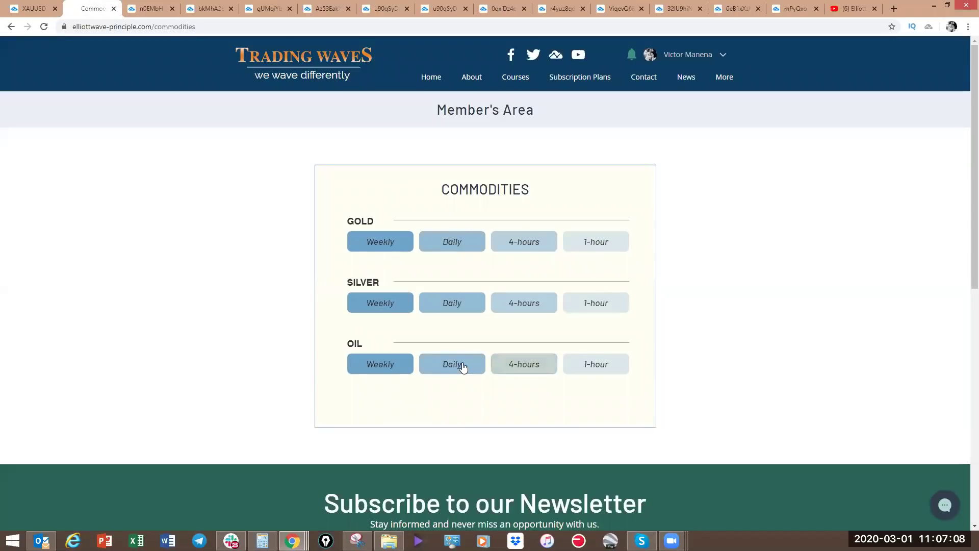
pyautogui.click(394, 362)
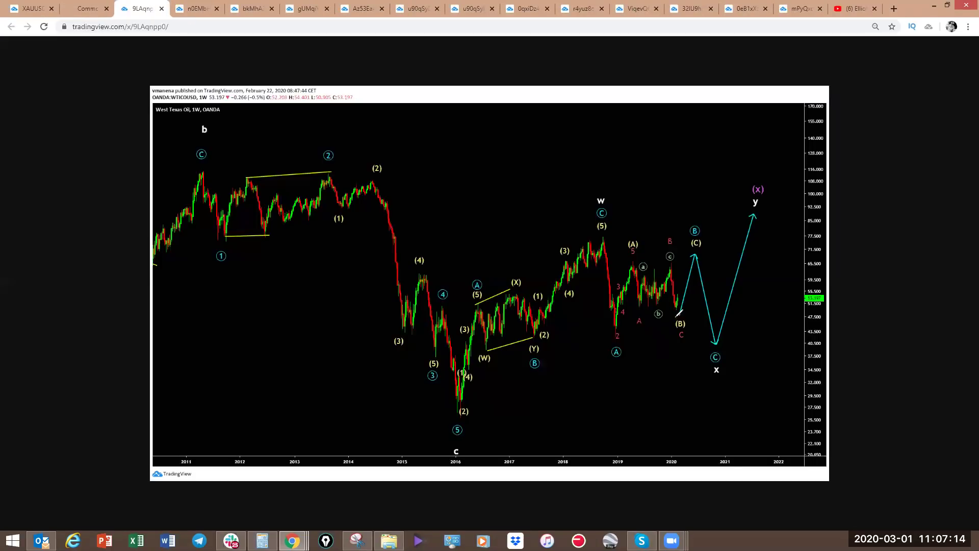
pyautogui.moveTo(678, 302); pyautogui.dragTo(696, 250)
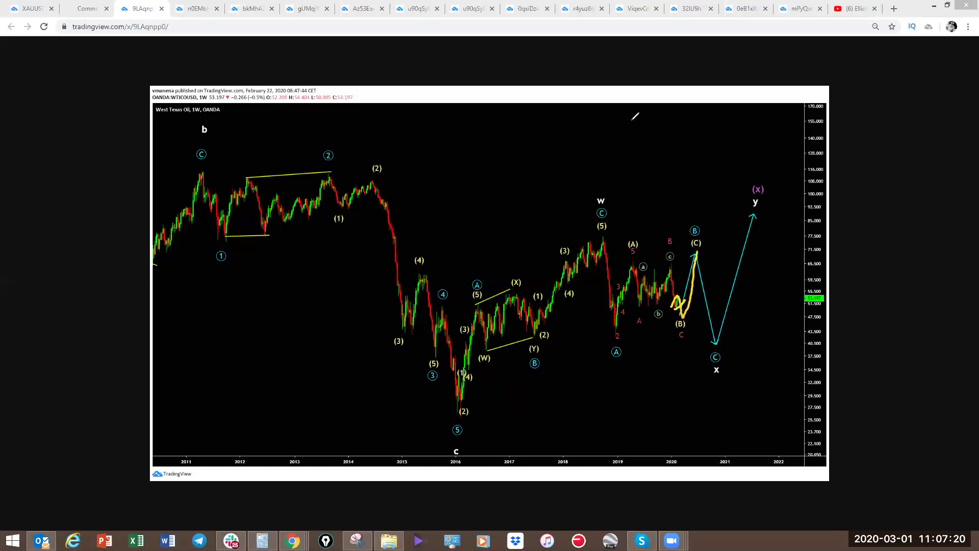
pyautogui.press('Escape')
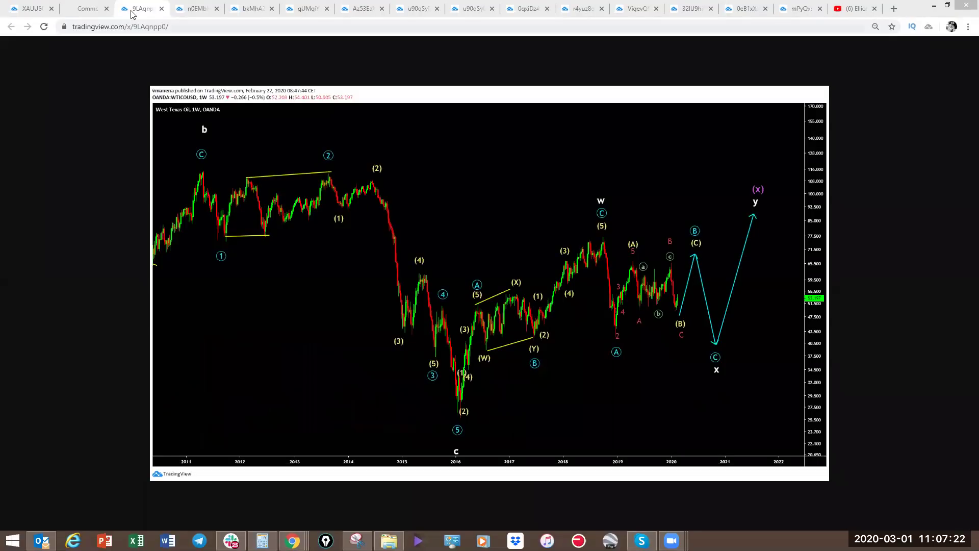
# - Close the weekly oil forecast and open the daily oil forecast from the Commodities page
pyautogui.click(113, 10)
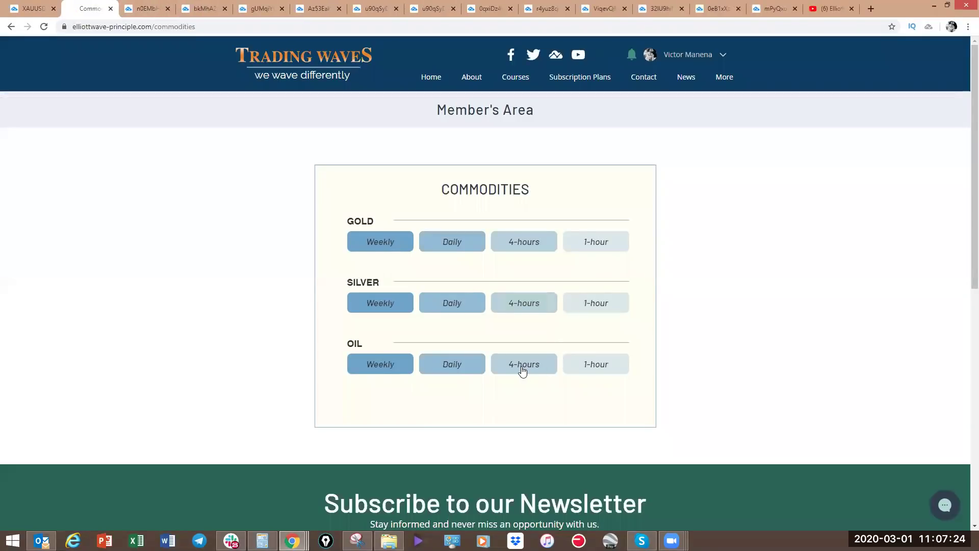
pyautogui.click(463, 362)
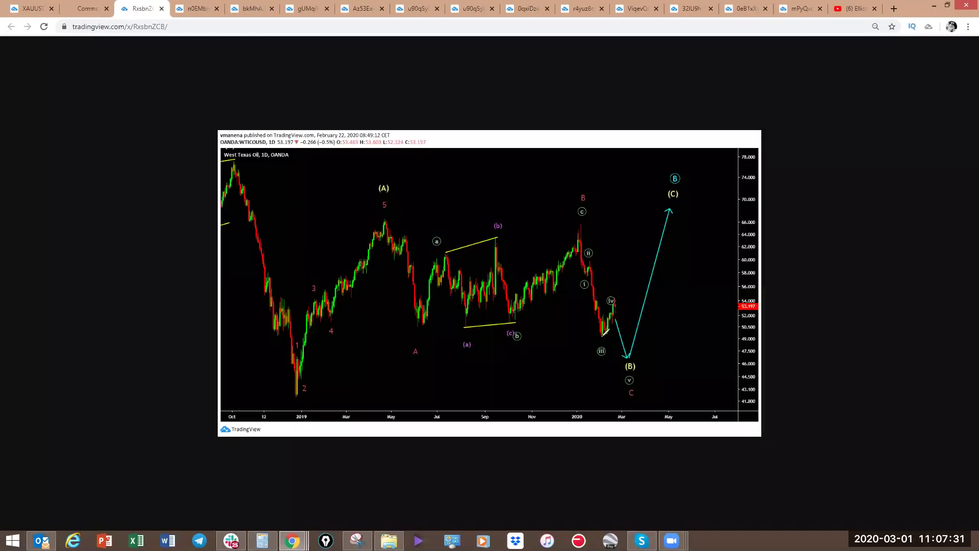
# - Trace the final drop to wave (B) on the daily oil forecast, clear the annotations, and open the 4-hour oil forecast from the Commodities page
pyautogui.moveTo(602, 336)
pyautogui.mouseDown()
pyautogui.moveTo(617, 314)
pyautogui.moveTo(623, 344)
pyautogui.moveTo(740, 359)
pyautogui.mouseUp()
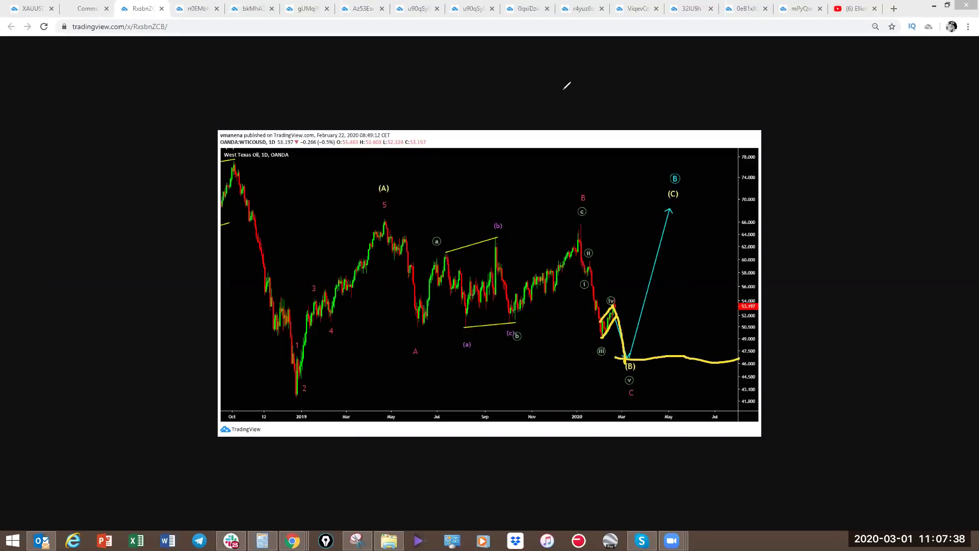
pyautogui.hotkey('ctrl', 'shift', '7')
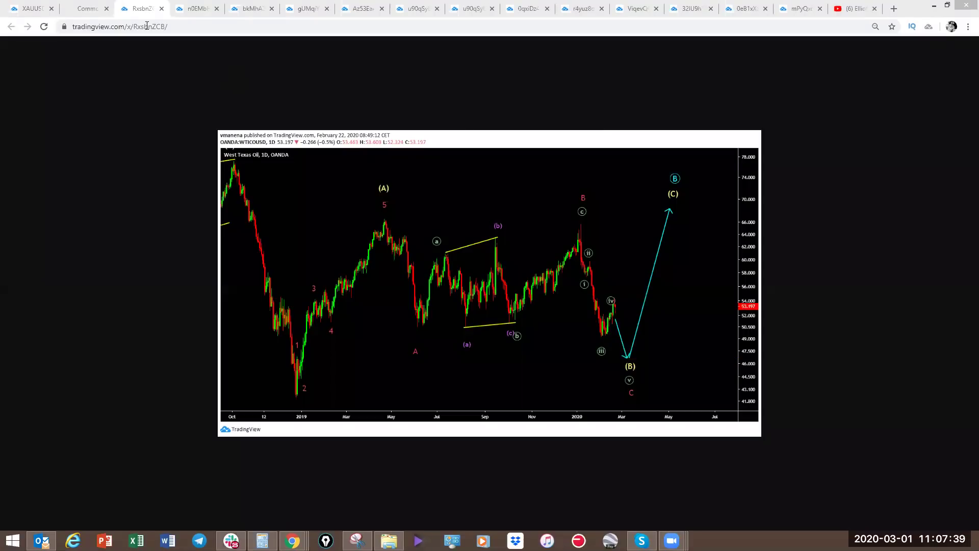
pyautogui.click(92, 9)
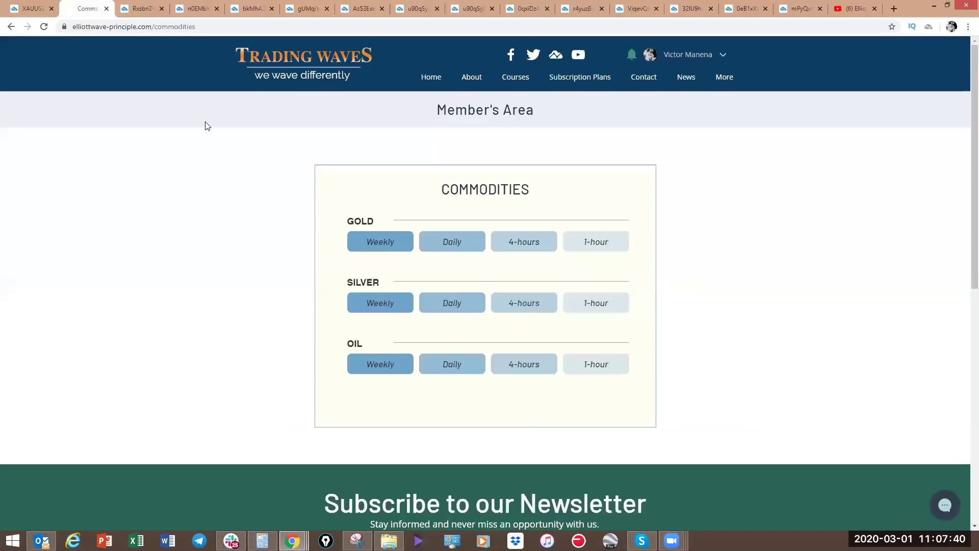
pyautogui.click(523, 365)
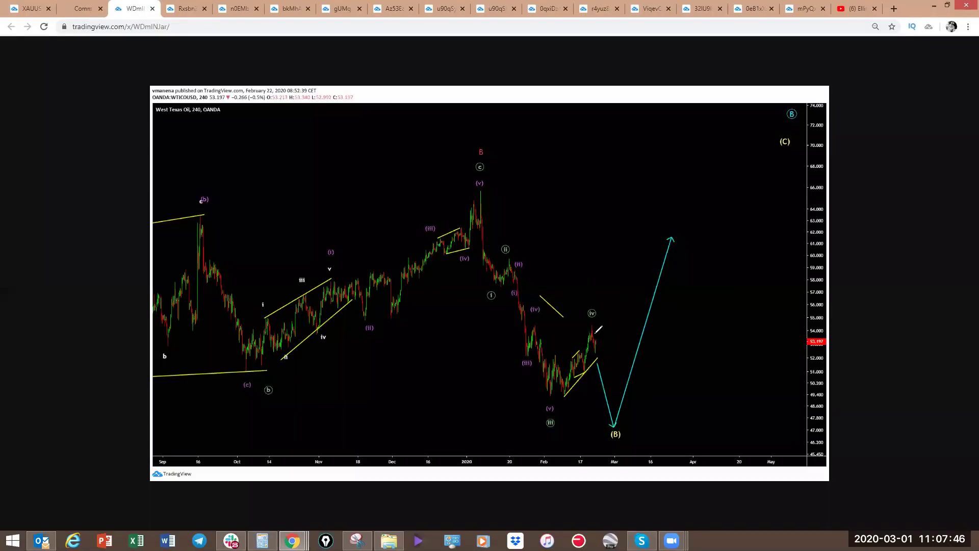
# - Trace the projected fall from wave iv to (B) on the 4-hour oil forecast, mark the (B) low with a horizontal line, and clear the annotations
pyautogui.moveTo(593, 329); pyautogui.dragTo(614, 426)
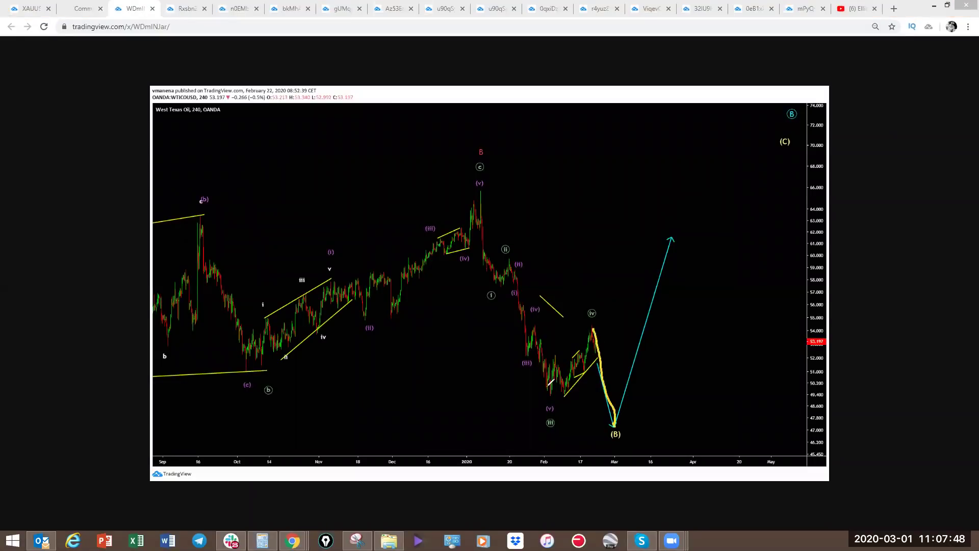
pyautogui.moveTo(569, 402)
pyautogui.mouseDown()
pyautogui.moveTo(600, 349)
pyautogui.moveTo(561, 359)
pyautogui.moveTo(586, 336)
pyautogui.moveTo(610, 438)
pyautogui.mouseUp()
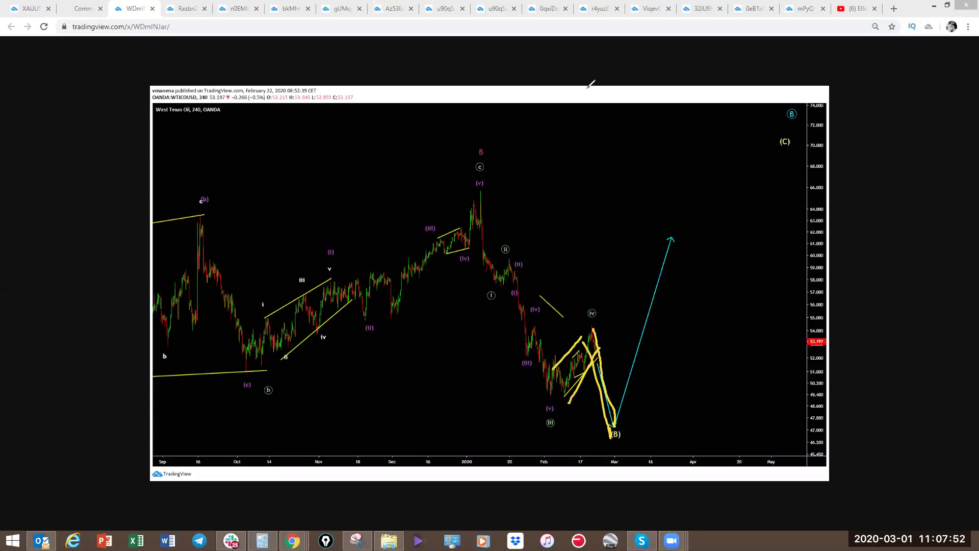
pyautogui.press('e')
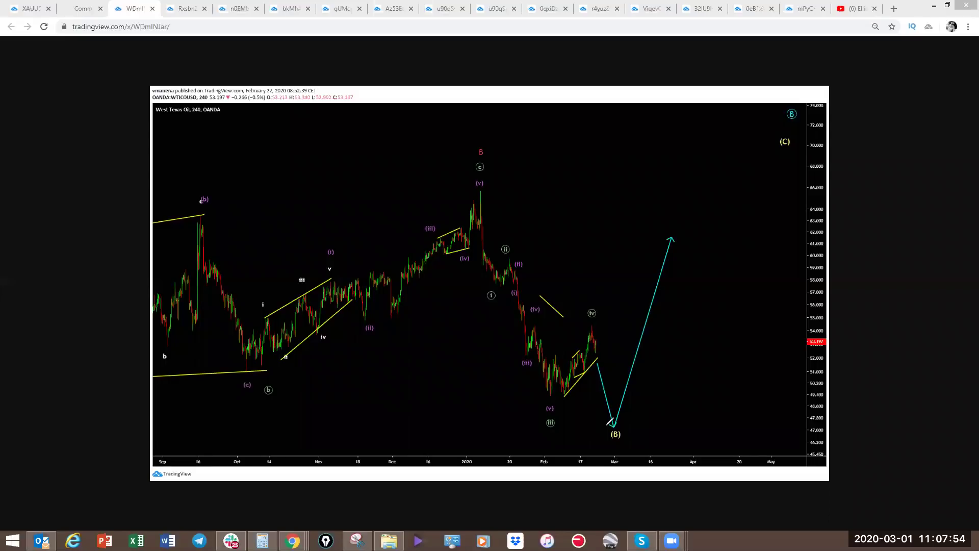
pyautogui.moveTo(613, 423); pyautogui.dragTo(794, 419)
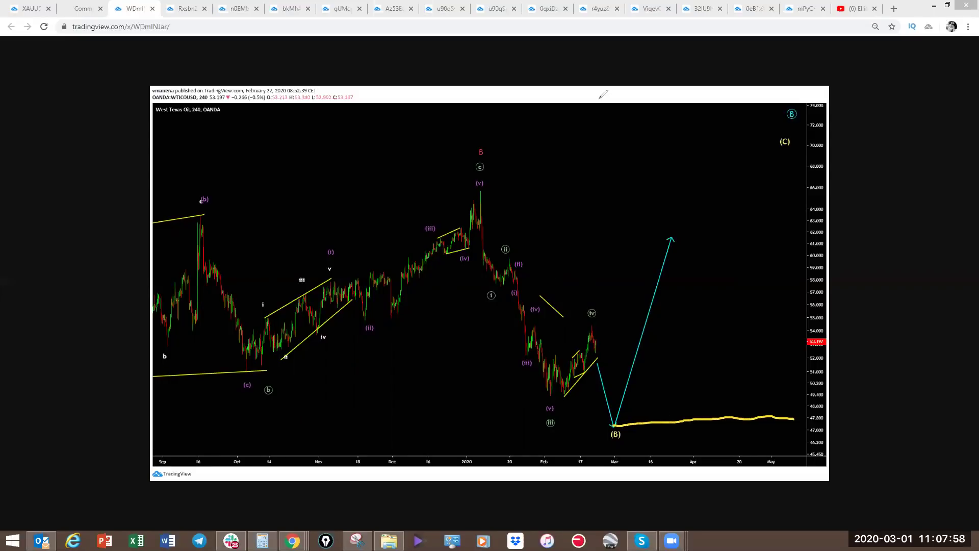
pyautogui.press('Escape')
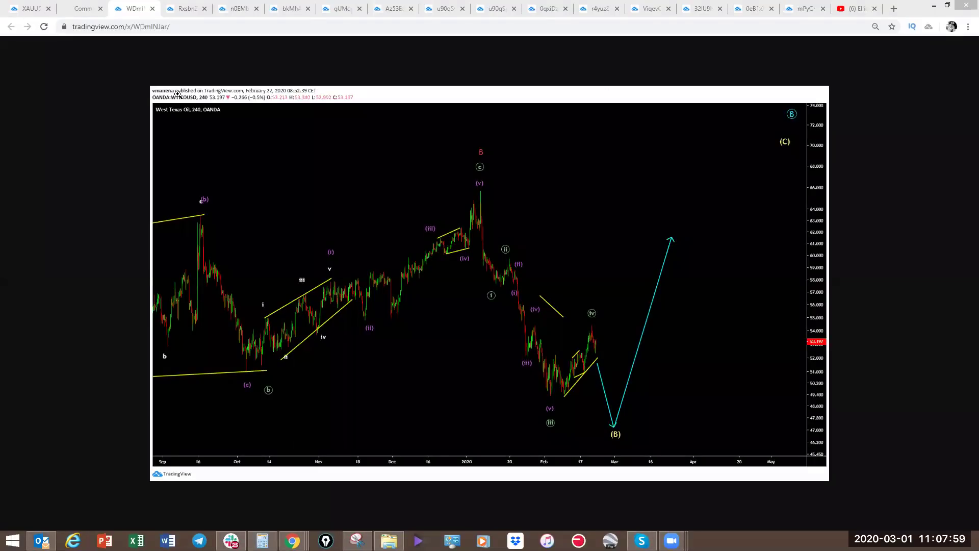
# - Replace the 4-hour oil forecast with the 1-hour one, trace its w-x-y rally and drop to about 48, and clear the annotations
pyautogui.click(152, 9)
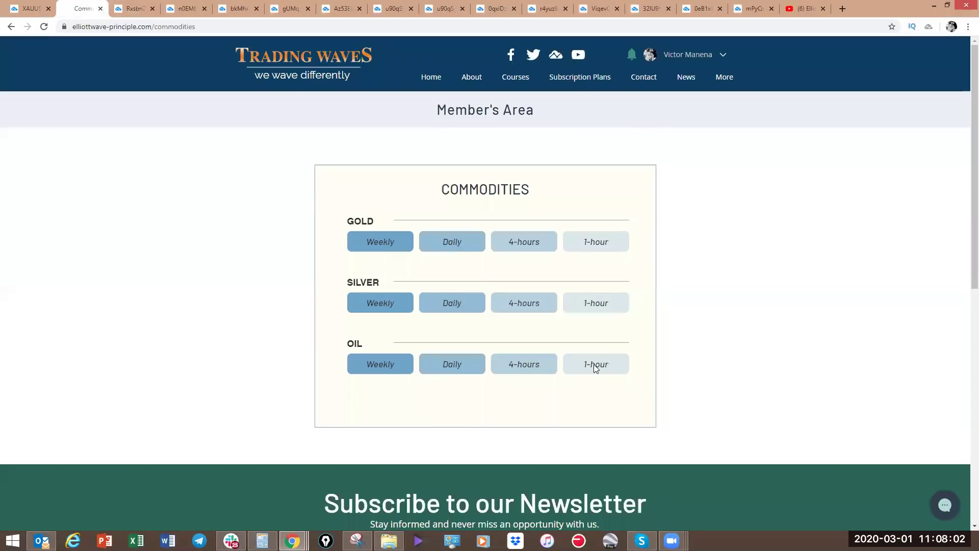
pyautogui.click(593, 365)
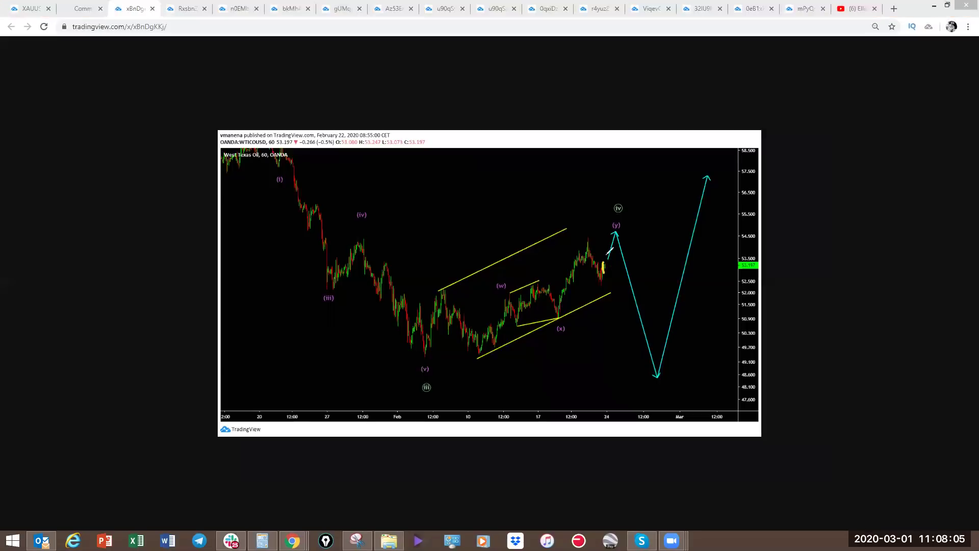
pyautogui.moveTo(603, 272)
pyautogui.mouseDown()
pyautogui.moveTo(614, 234)
pyautogui.moveTo(647, 393)
pyautogui.mouseUp()
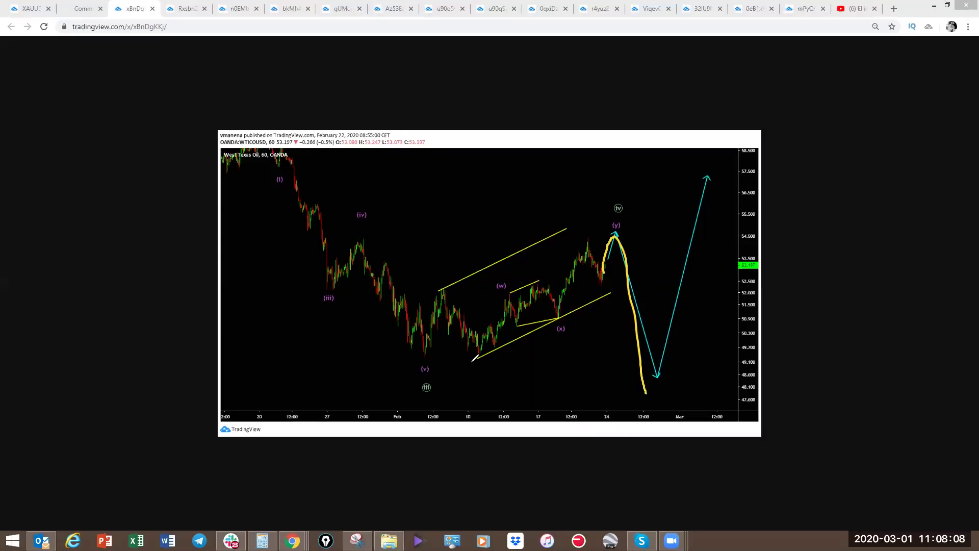
pyautogui.moveTo(469, 363)
pyautogui.mouseDown()
pyautogui.moveTo(528, 281)
pyautogui.moveTo(592, 250)
pyautogui.moveTo(631, 384)
pyautogui.moveTo(603, 397)
pyautogui.moveTo(735, 387)
pyautogui.mouseUp()
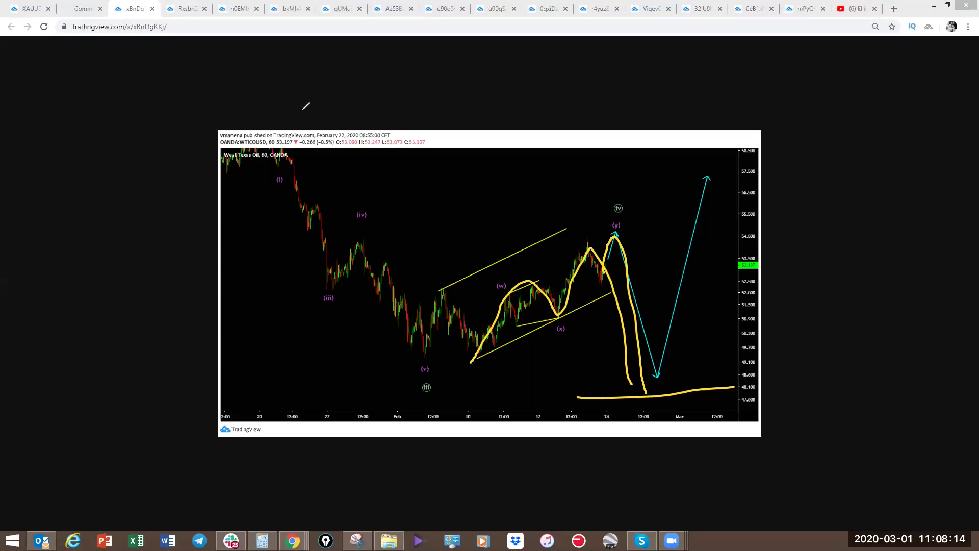
pyautogui.press('Escape')
# - Load West Texas Oil (WTICOUSD) from the watchlist into the live chart and set its timeframe to 1 day
pyautogui.click(37, 8)
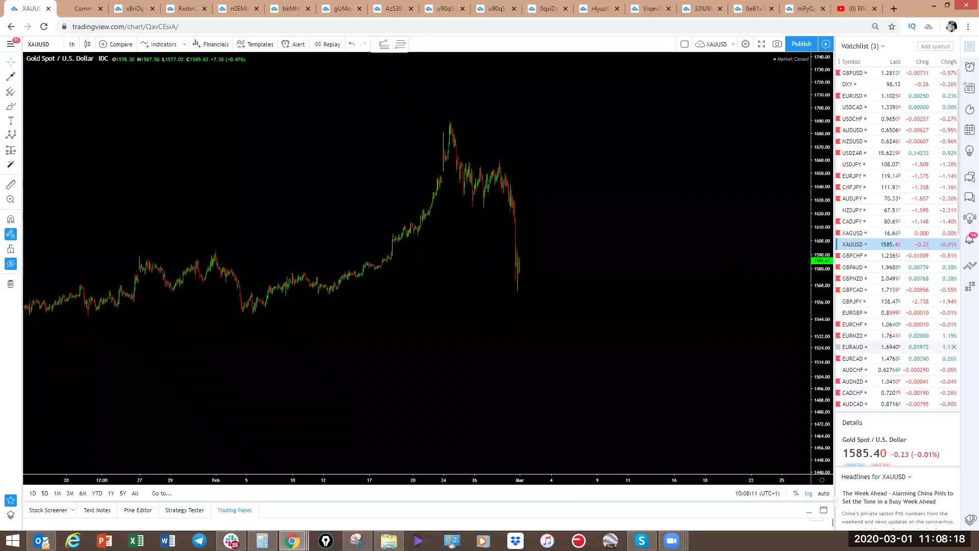
pyautogui.scroll(-5, 865, 340)
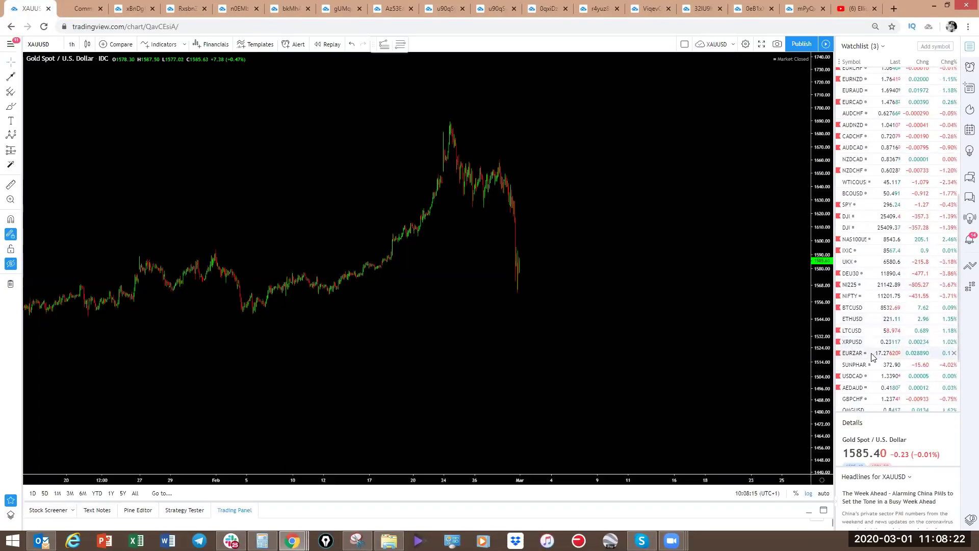
pyautogui.scroll(-2, 868, 346)
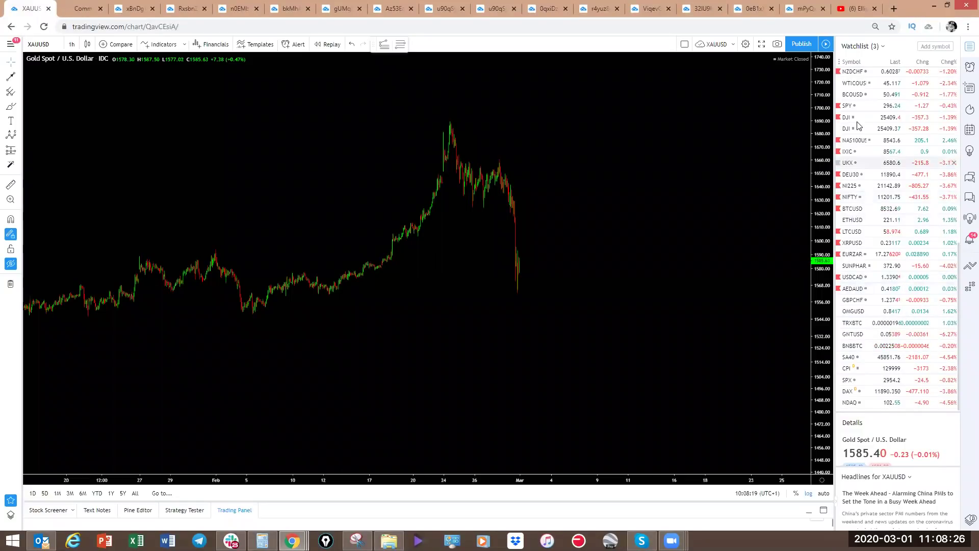
pyautogui.click(855, 87)
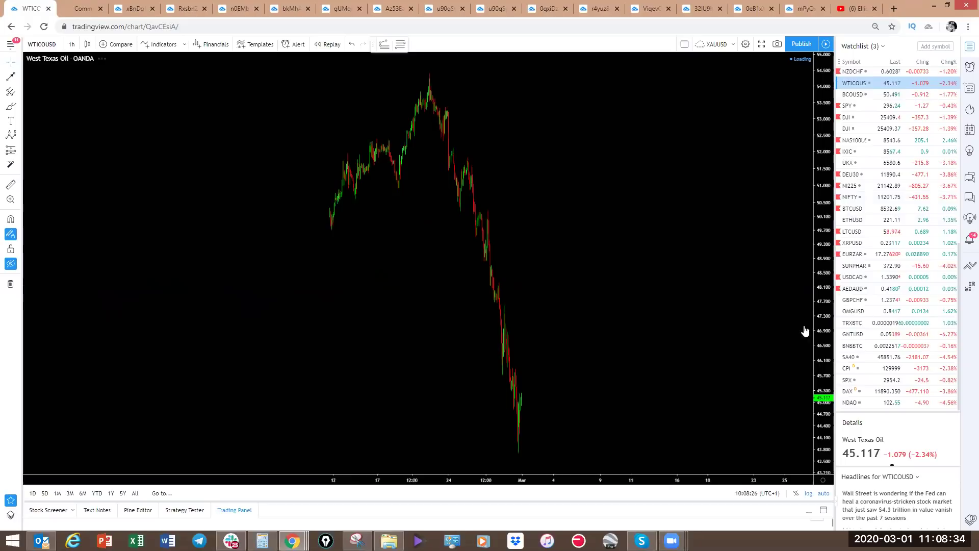
pyautogui.scroll(-5, 581, 262)
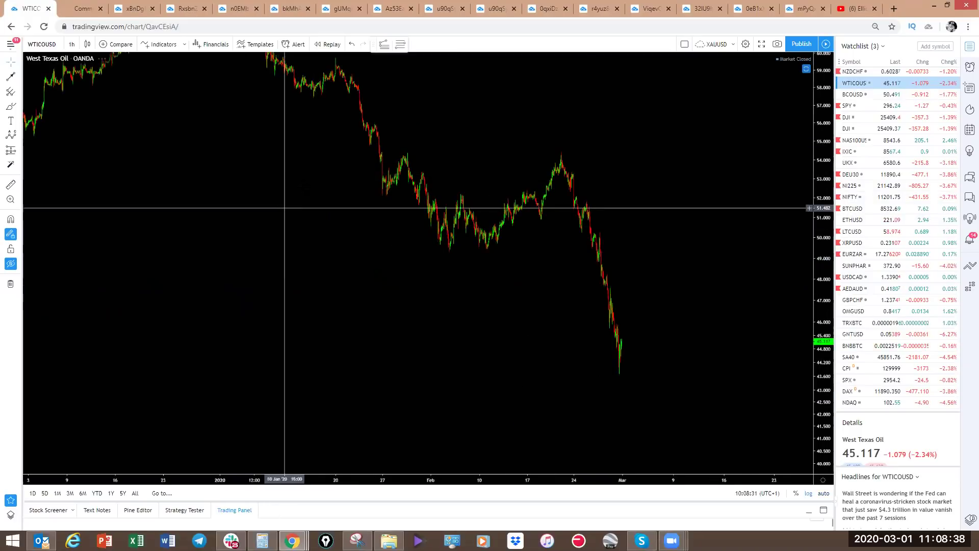
pyautogui.click(72, 45)
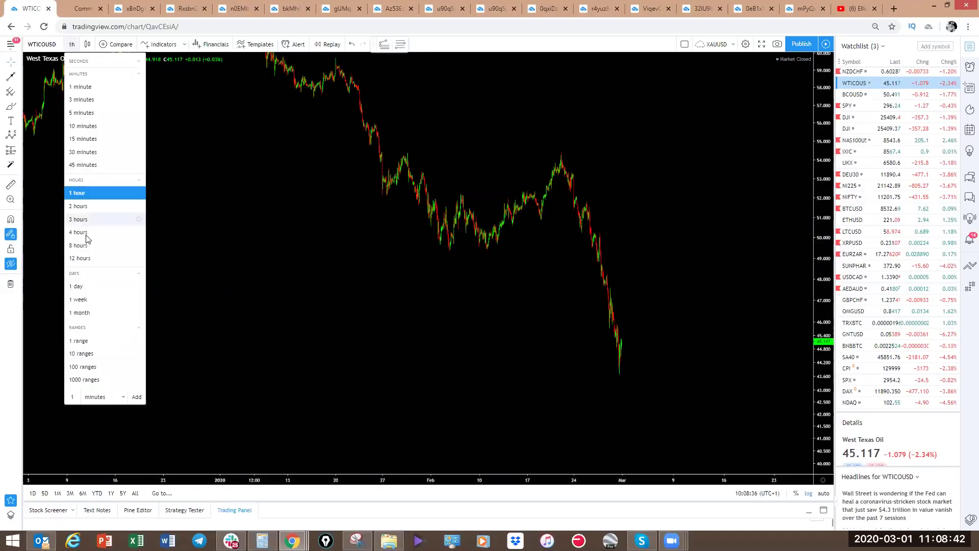
pyautogui.click(88, 286)
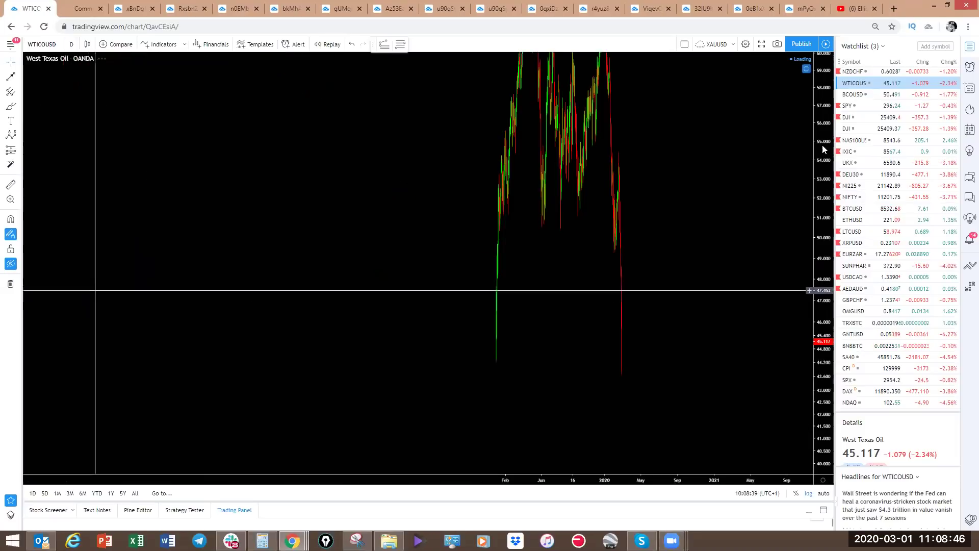
pyautogui.moveTo(824, 101); pyautogui.dragTo(817, 286)
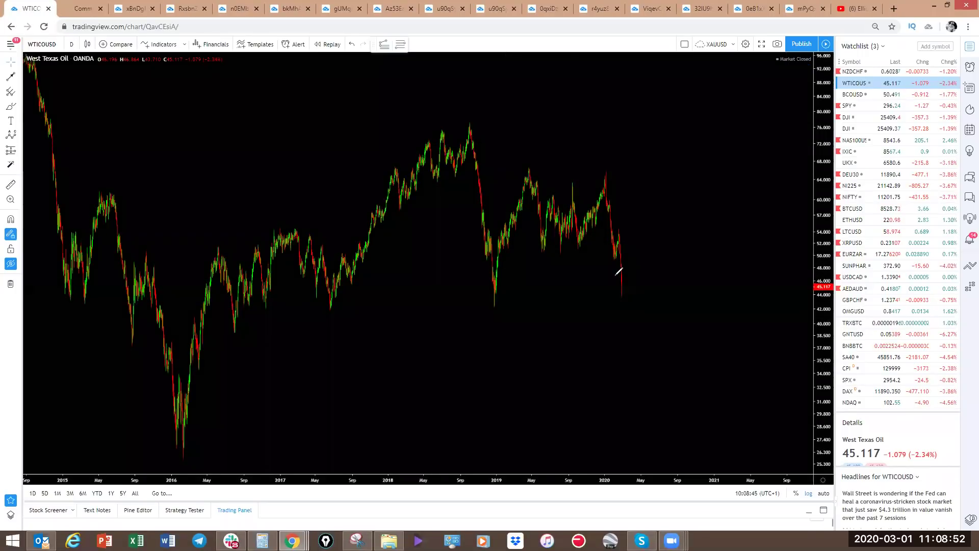
# - Trace West Texas Oil's three-leg decline from the 2019 peak to a marked level near 46, and clear the annotations
pyautogui.moveTo(613, 277); pyautogui.dragTo(653, 280)
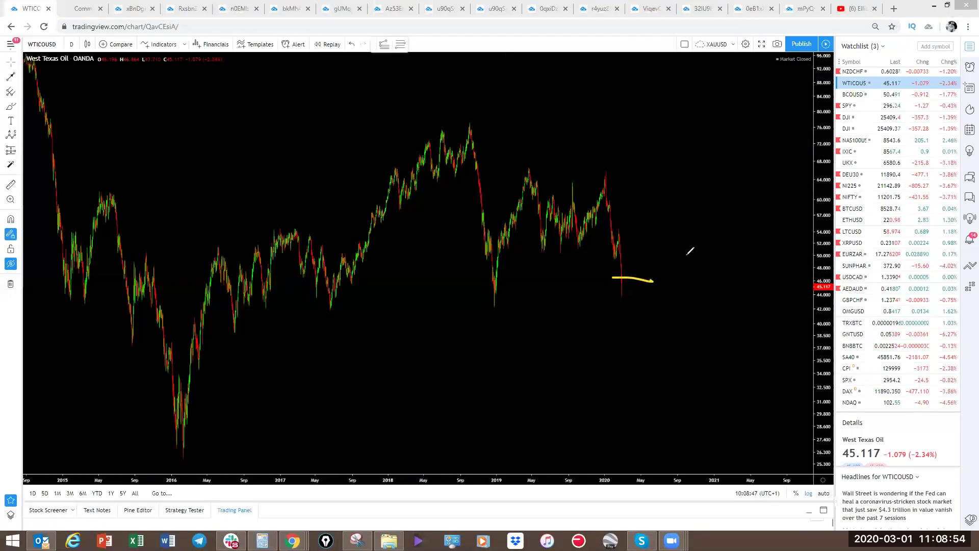
pyautogui.moveTo(533, 164)
pyautogui.mouseDown()
pyautogui.moveTo(551, 248)
pyautogui.moveTo(600, 171)
pyautogui.moveTo(617, 281)
pyautogui.mouseUp()
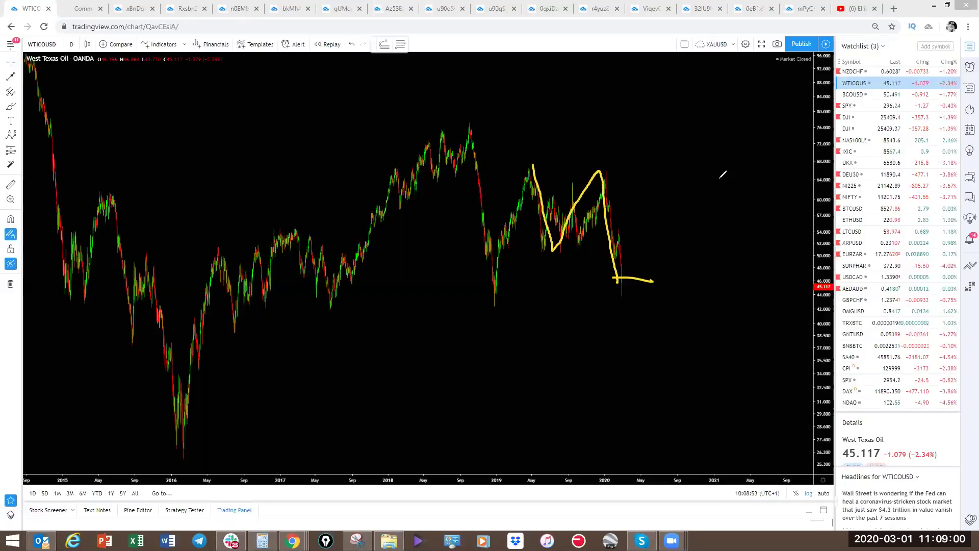
pyautogui.press('Escape')
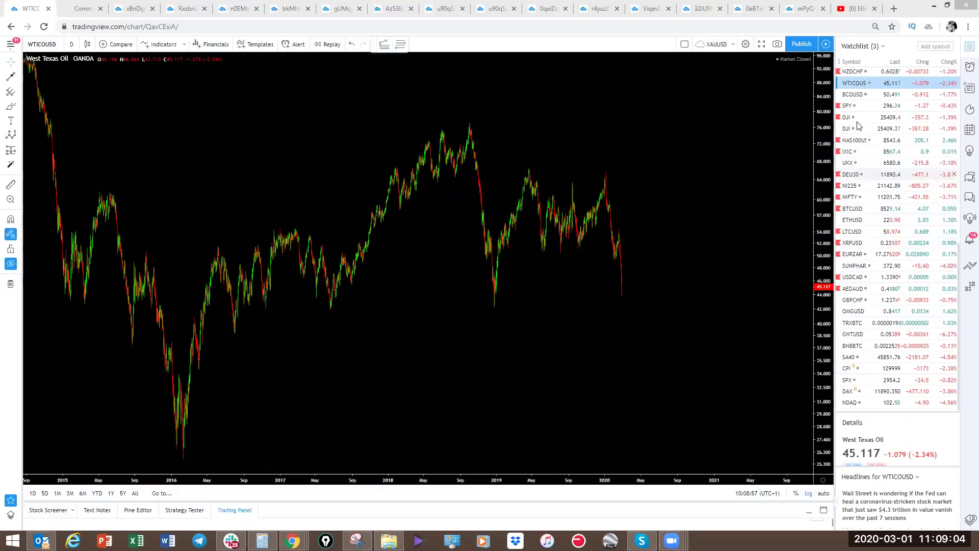
# - Load the Brent Crude Oil (BCOUSD) chart, sketch a further drop to about 42 plus the 2018 fall and 2019 rebound, and clear the annotations
pyautogui.click(858, 96)
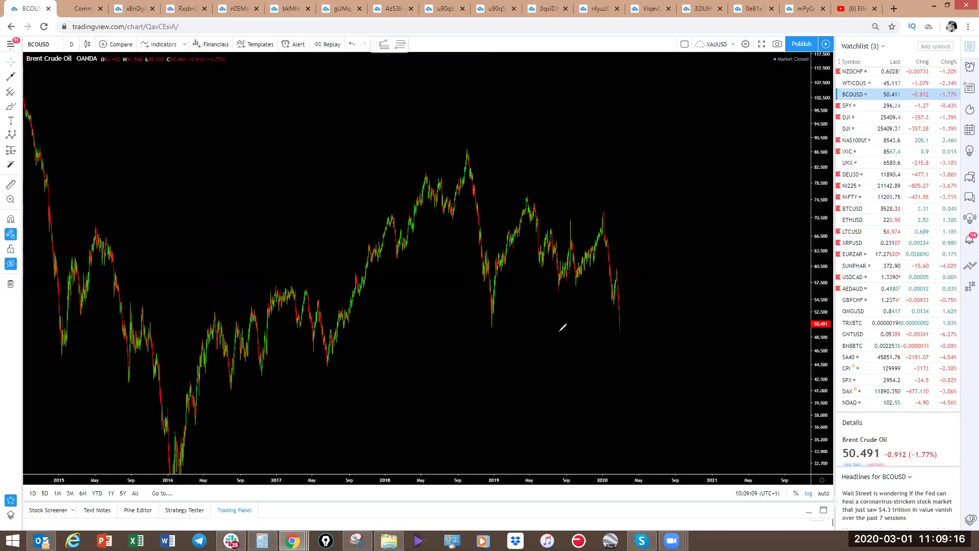
pyautogui.moveTo(618, 320); pyautogui.dragTo(621, 384)
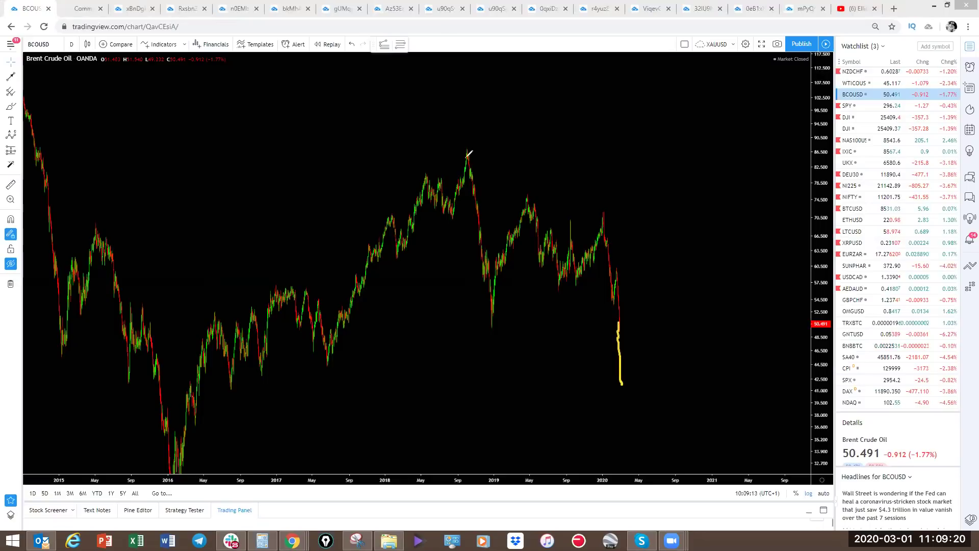
pyautogui.moveTo(464, 147)
pyautogui.mouseDown()
pyautogui.moveTo(498, 290)
pyautogui.moveTo(496, 329)
pyautogui.moveTo(535, 202)
pyautogui.mouseUp()
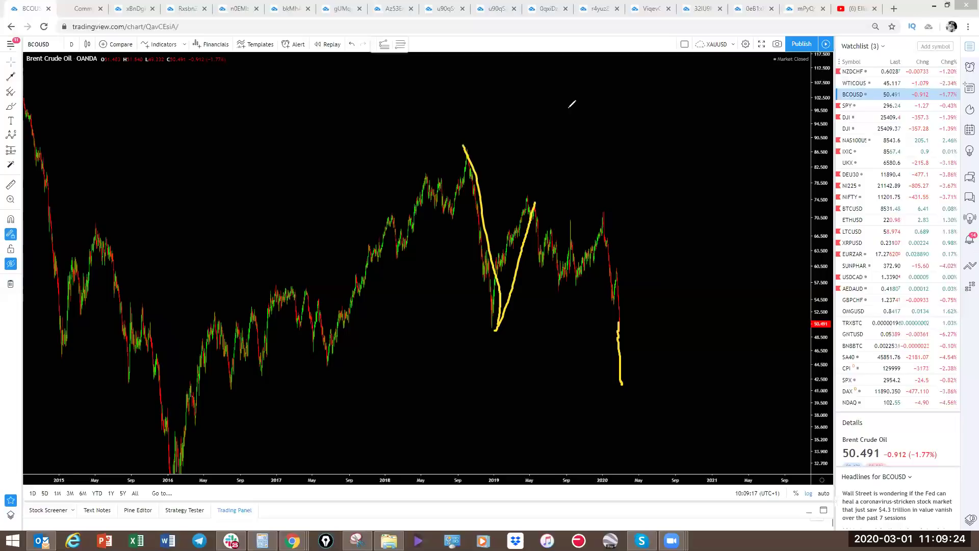
pyautogui.press('e')
# - Trace Brent's early 2019 rally, clear it, sketch a support line near 50 with a rise to about 74, and clear that too
pyautogui.moveTo(494, 325); pyautogui.dragTo(532, 190)
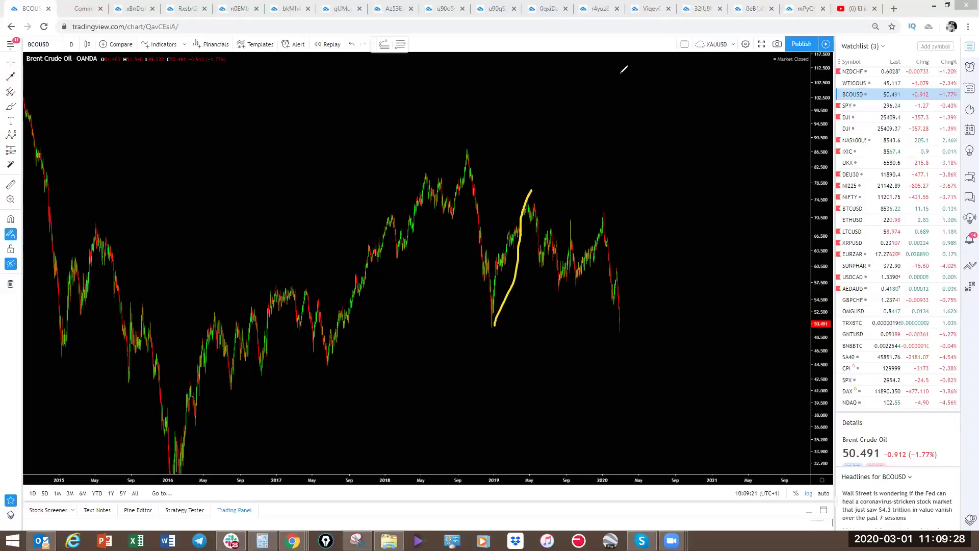
pyautogui.hotkey('ctrl', 'z')
pyautogui.moveTo(492, 326); pyautogui.dragTo(641, 322)
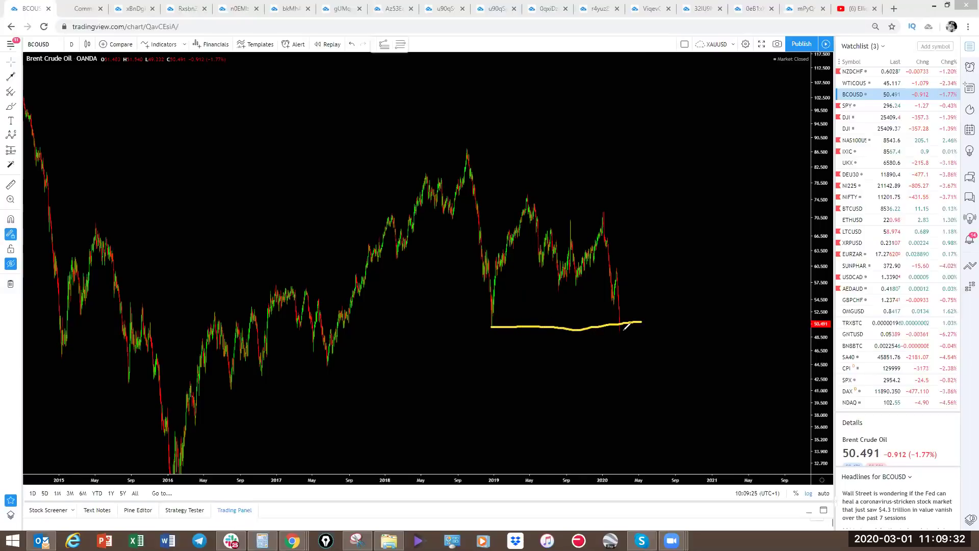
pyautogui.moveTo(618, 328); pyautogui.dragTo(662, 203)
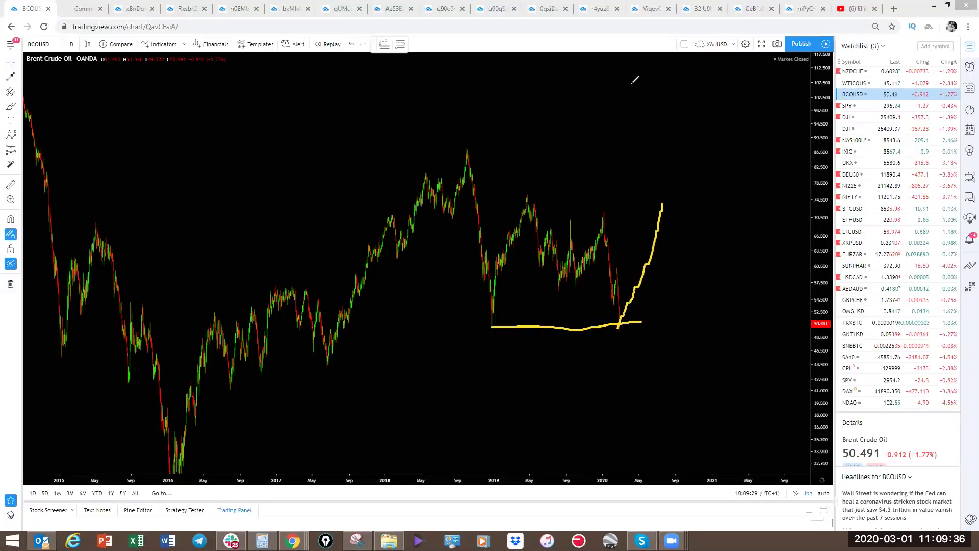
pyautogui.hotkey('ctrl', 'shift', '7')
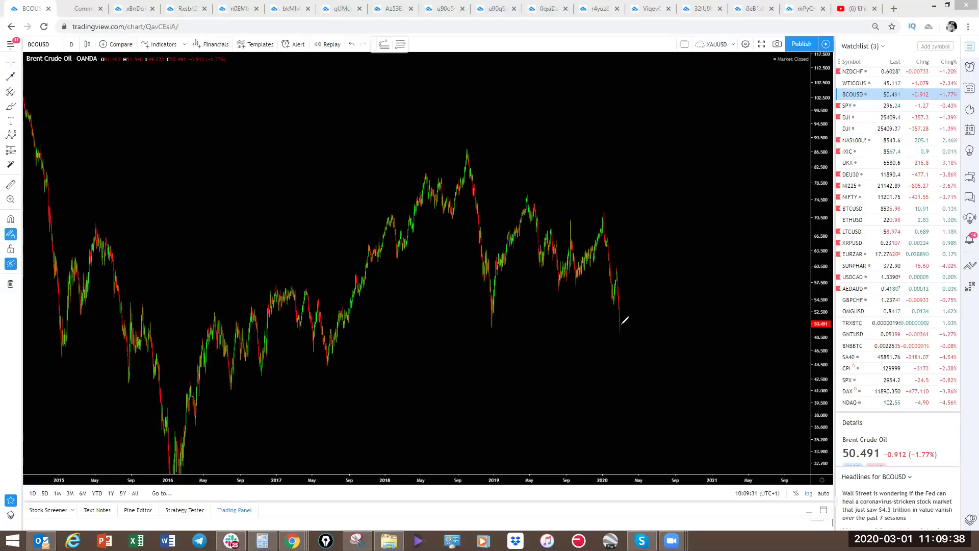
# - Sketch a further Brent drop, clear it, draw a stepped rise between horizontal lines at the 2019 high and low, and clear that too
pyautogui.moveTo(621, 323)
pyautogui.mouseDown()
pyautogui.moveTo(636, 314)
pyautogui.moveTo(633, 364)
pyautogui.mouseUp()
pyautogui.press('e')
pyautogui.moveTo(623, 332)
pyautogui.mouseDown()
pyautogui.moveTo(668, 201)
pyautogui.moveTo(539, 195)
pyautogui.mouseUp()
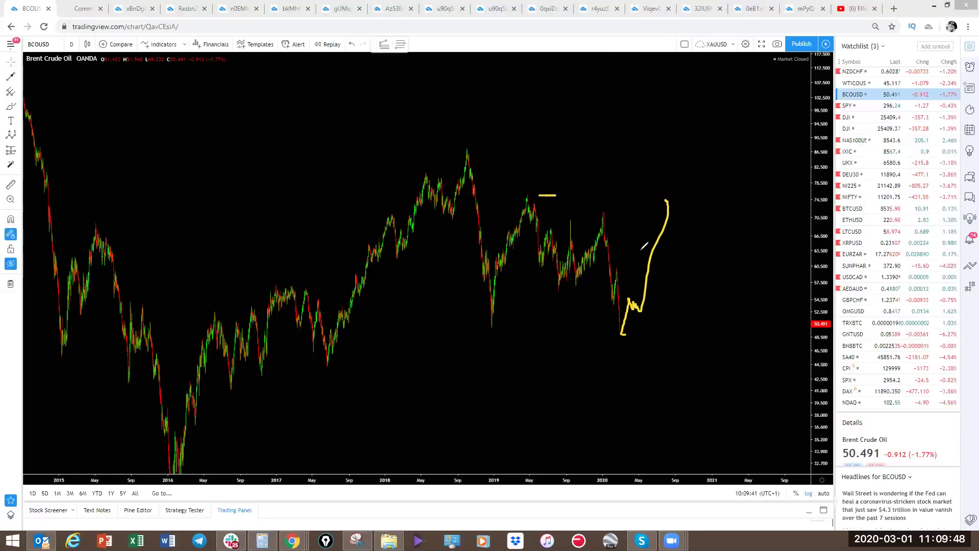
pyautogui.moveTo(506, 331); pyautogui.dragTo(572, 324)
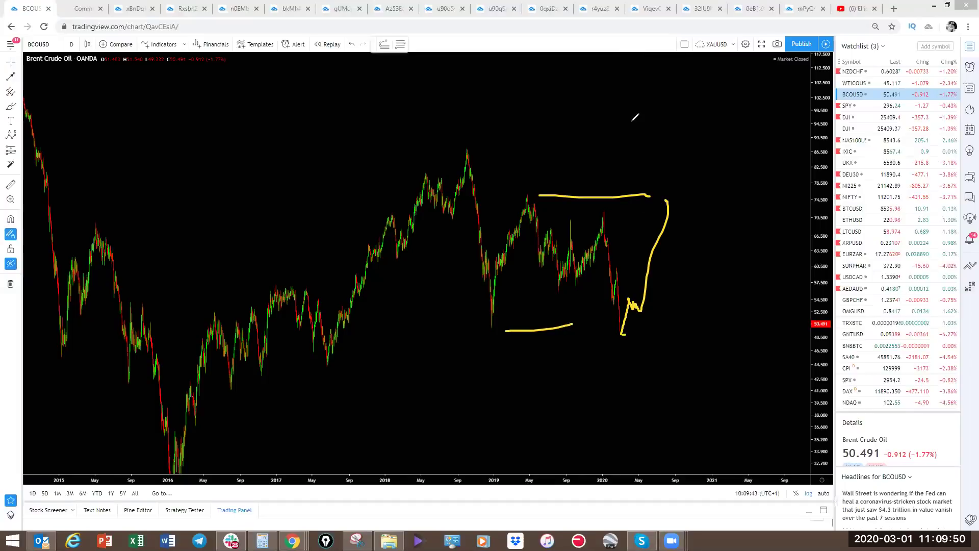
pyautogui.hotkey('ctrl', 'shift', '7')
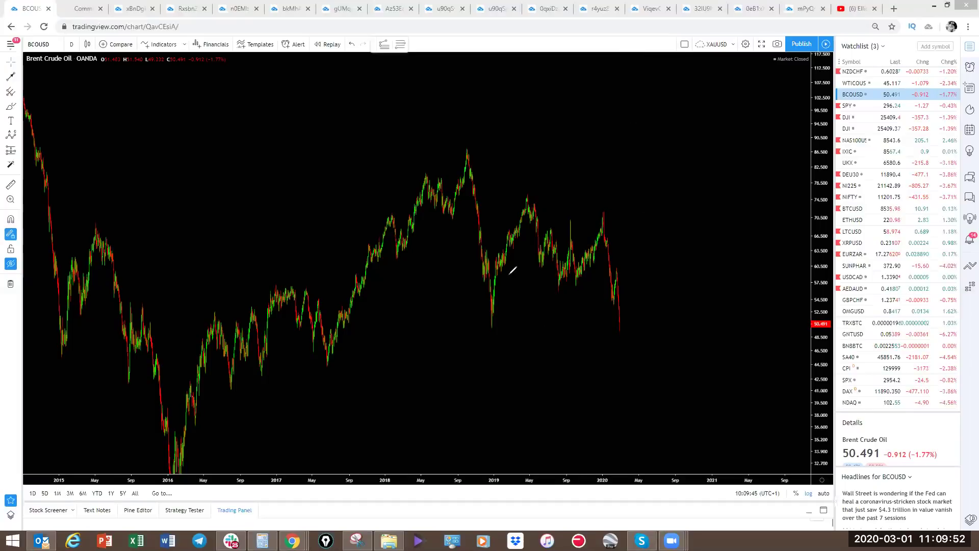
# - Trace Brent's 2019 swings between the highs and lows, clear them, sketch a rebound to about 67, and clear that too
pyautogui.moveTo(493, 324)
pyautogui.mouseDown()
pyautogui.moveTo(532, 200)
pyautogui.moveTo(578, 283)
pyautogui.moveTo(605, 210)
pyautogui.moveTo(538, 197)
pyautogui.moveTo(532, 308)
pyautogui.moveTo(561, 276)
pyautogui.mouseUp()
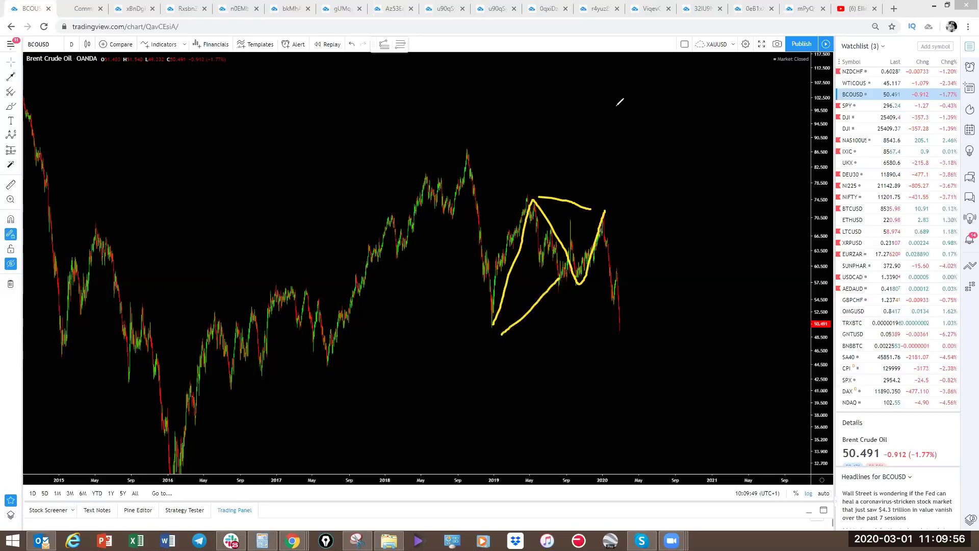
pyautogui.hotkey('ctrl', 'shift', '7')
pyautogui.moveTo(619, 330)
pyautogui.mouseDown()
pyautogui.moveTo(632, 280)
pyautogui.moveTo(638, 293)
pyautogui.moveTo(646, 282)
pyautogui.moveTo(643, 231)
pyautogui.mouseUp()
pyautogui.press('e')
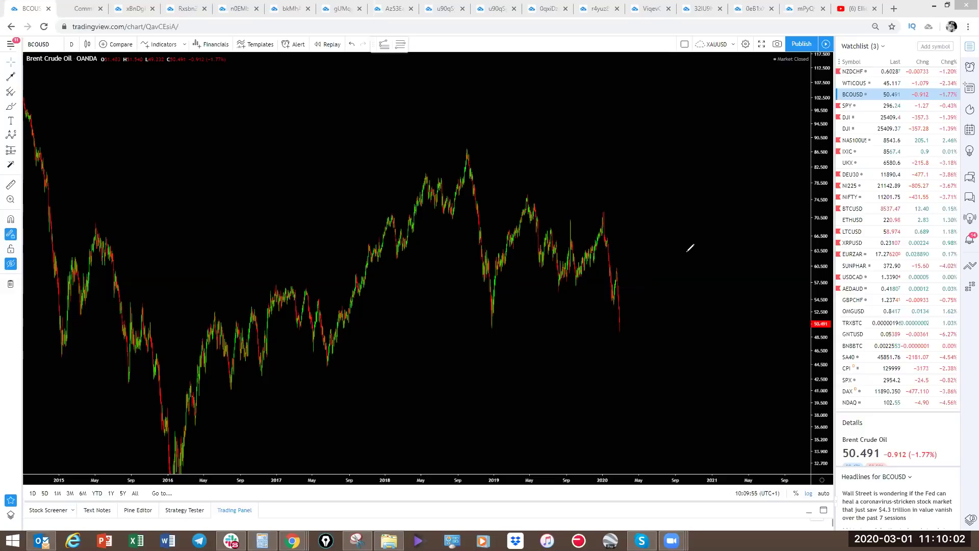
pyautogui.press('Escape')
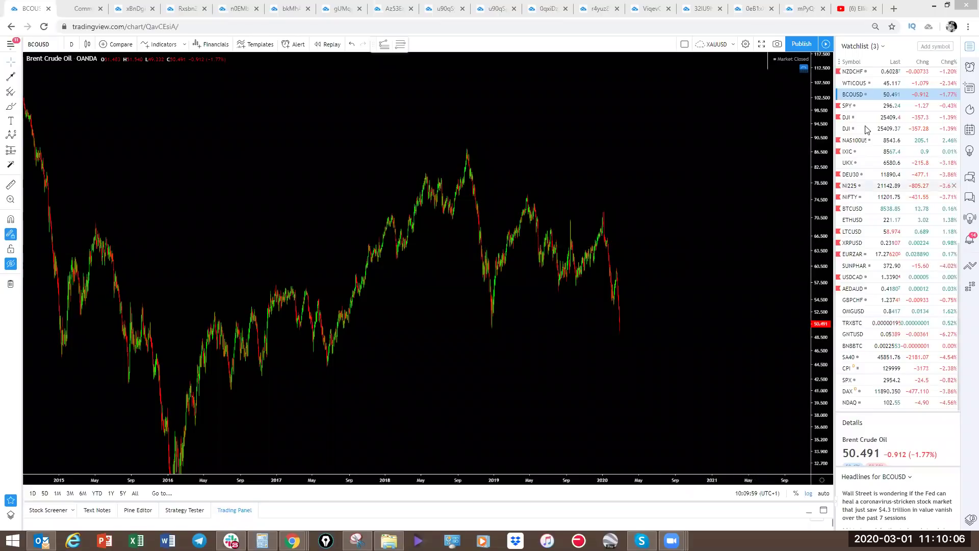
# - Move GBPJPY directly above USDJPY in the watchlist and load its chart
pyautogui.scroll(5, 865, 176)
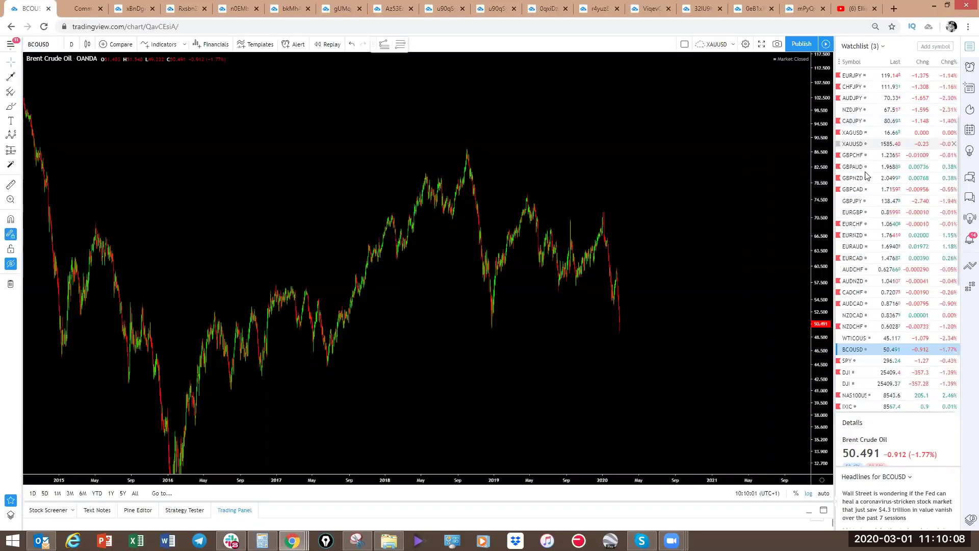
pyautogui.scroll(-4, 865, 153)
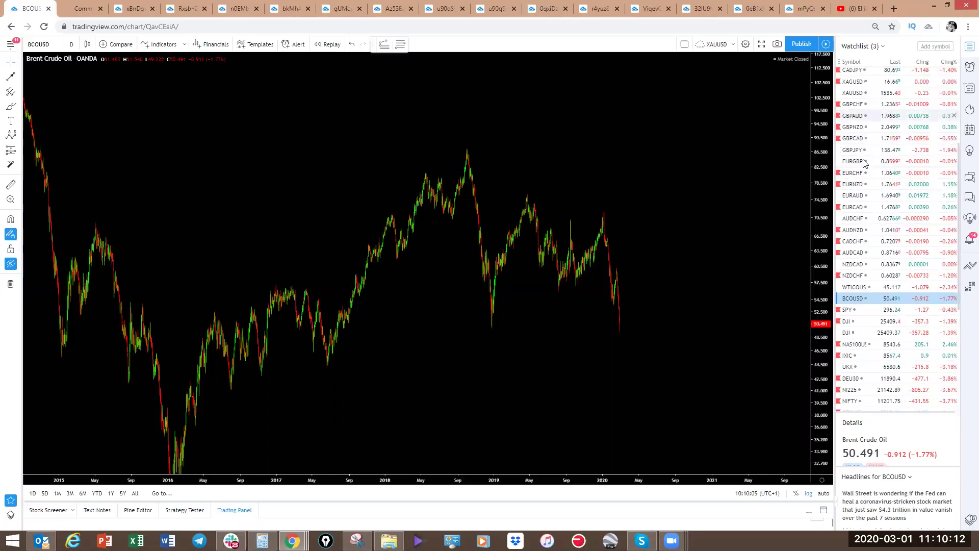
pyautogui.scroll(3, 864, 163)
pyautogui.scroll(4, 864, 164)
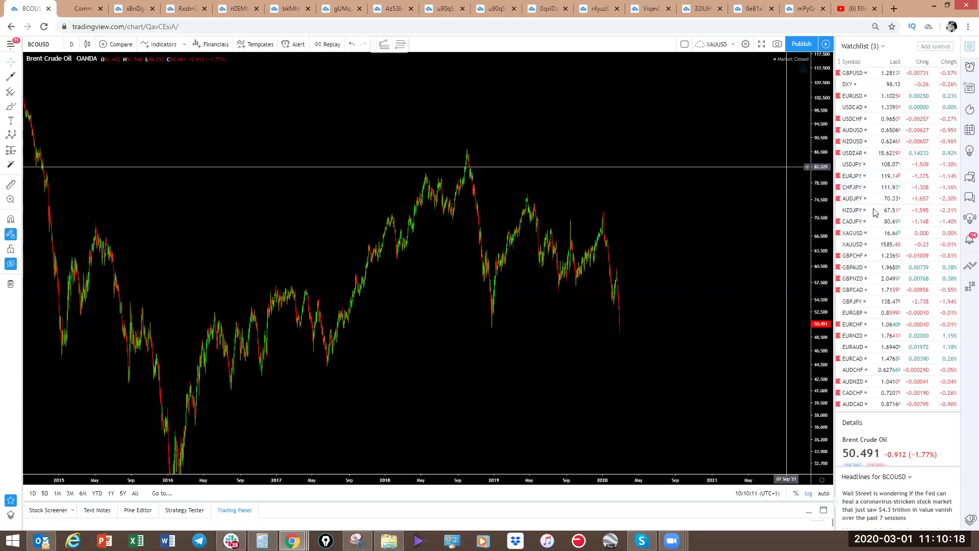
pyautogui.scroll(-1, 862, 180)
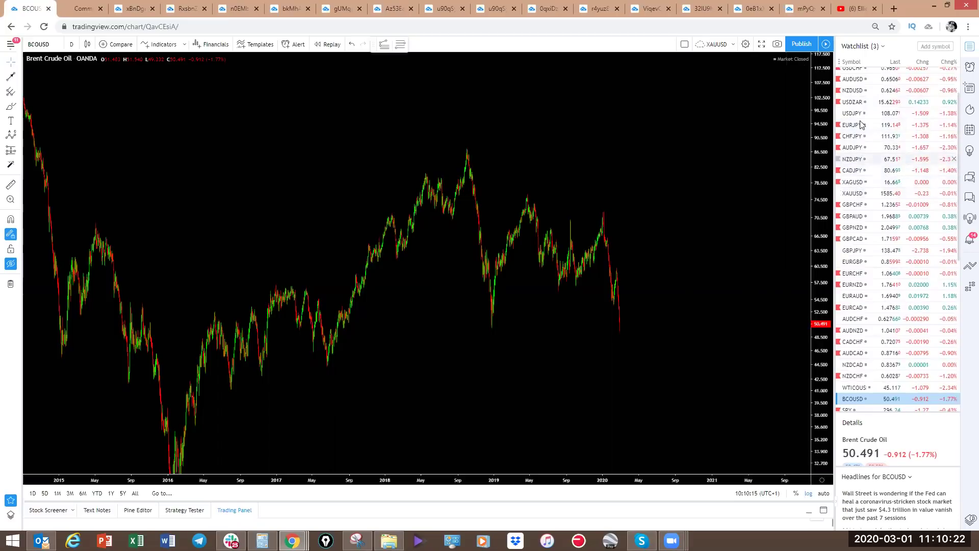
pyautogui.scroll(1, 860, 153)
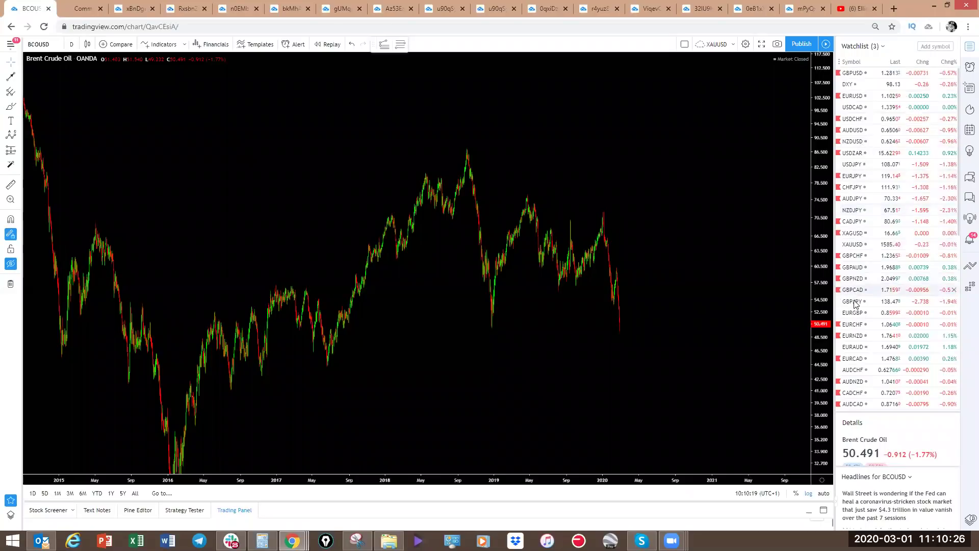
pyautogui.moveTo(856, 302); pyautogui.dragTo(855, 167)
pyautogui.click(855, 168)
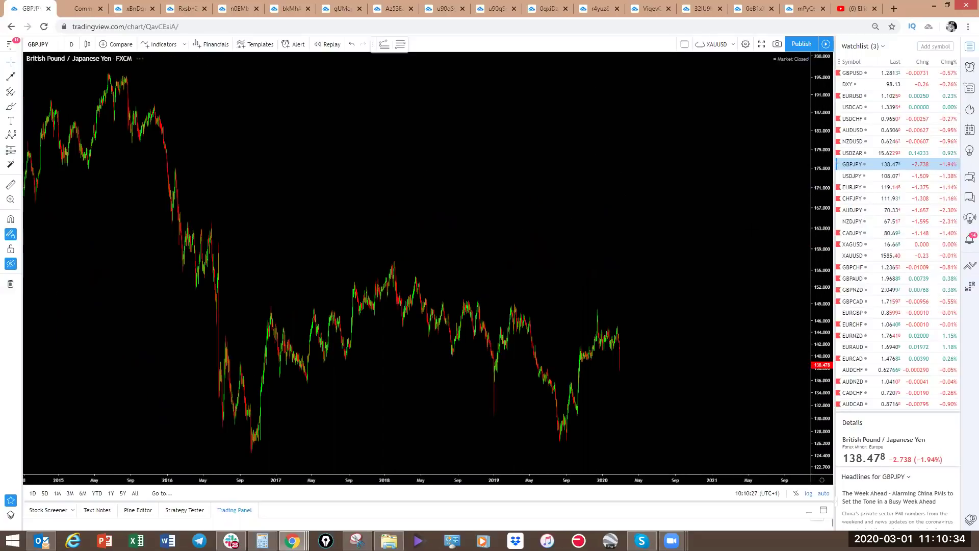
# - Trace GBPJPY's three-leg decline inside a falling channel, sketch a rise to about 159, and clear the annotations
pyautogui.scroll(4, 734, 230)
pyautogui.moveTo(550, 223); pyautogui.dragTo(556, 193)
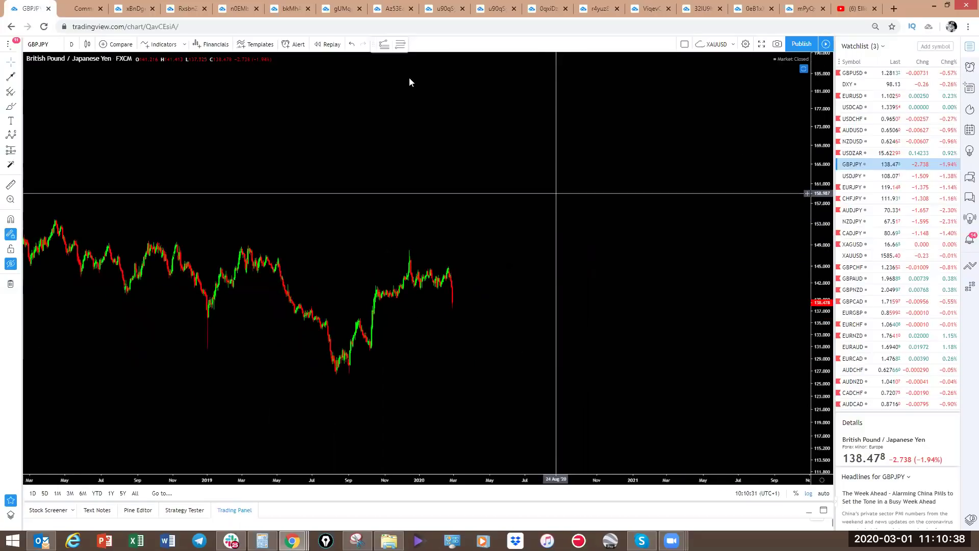
pyautogui.moveTo(418, 287)
pyautogui.mouseDown()
pyautogui.moveTo(433, 265)
pyautogui.moveTo(408, 259)
pyautogui.moveTo(416, 279)
pyautogui.moveTo(447, 268)
pyautogui.moveTo(456, 303)
pyautogui.mouseUp()
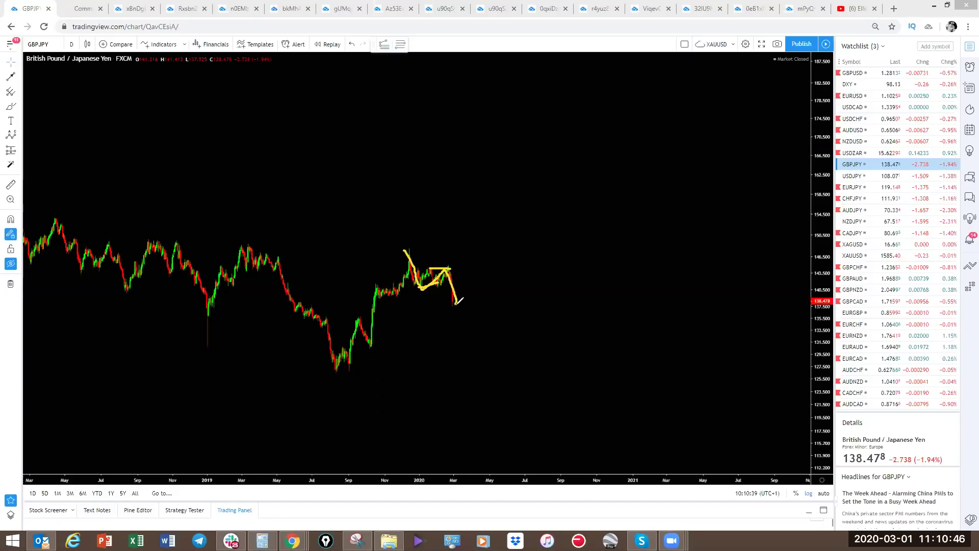
pyautogui.moveTo(459, 294); pyautogui.dragTo(474, 403)
pyautogui.hotkey('ctrl', 'z')
pyautogui.moveTo(455, 306); pyautogui.dragTo(503, 190)
pyautogui.moveTo(406, 249); pyautogui.dragTo(464, 316)
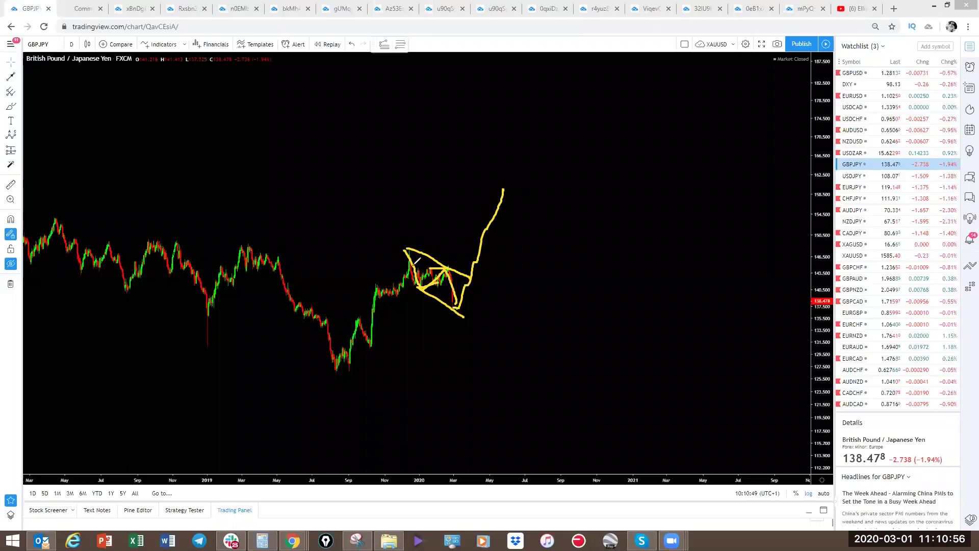
pyautogui.moveTo(457, 305)
pyautogui.mouseDown()
pyautogui.moveTo(512, 181)
pyautogui.moveTo(506, 191)
pyautogui.mouseUp()
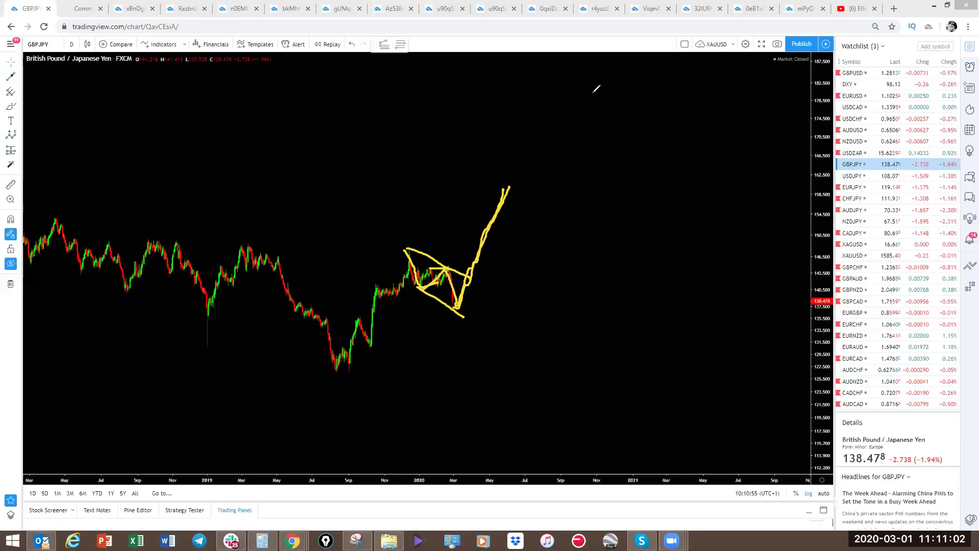
pyautogui.hotkey('ctrl', 'shift', '7')
# - Sketch GBPJPY breaking above a falling trendline from the late 2019 high and rising to a marked level near 168
pyautogui.moveTo(453, 307); pyautogui.dragTo(484, 215)
pyautogui.moveTo(407, 246); pyautogui.dragTo(491, 282)
pyautogui.moveTo(497, 182)
pyautogui.mouseDown()
pyautogui.moveTo(507, 142)
pyautogui.moveTo(516, 145)
pyautogui.mouseUp()
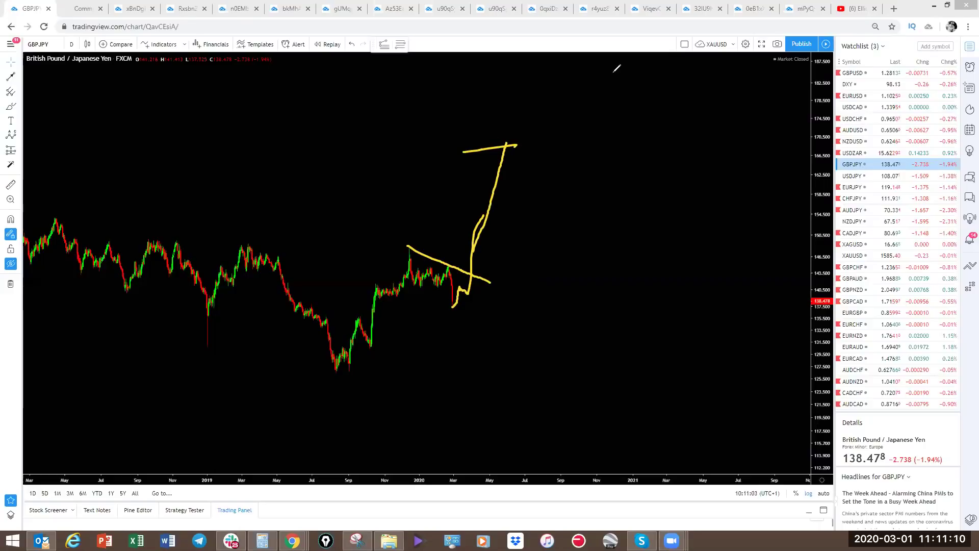
# - Draw a horizontal line at GBPJPY's 2018 high, trace the early 2020 three-leg decline, and clear the annotations
pyautogui.scroll(-5, 524, 153)
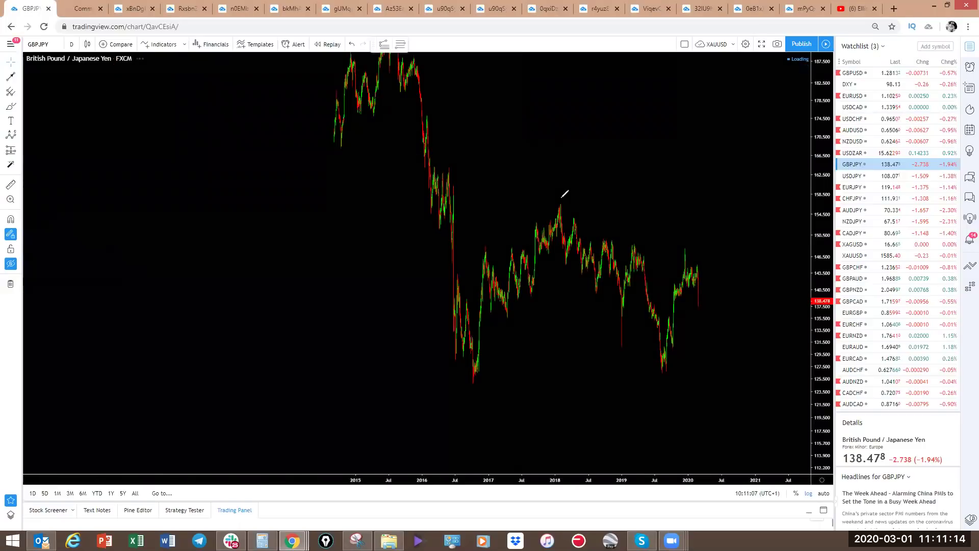
pyautogui.moveTo(560, 199); pyautogui.dragTo(742, 190)
pyautogui.moveTo(681, 247); pyautogui.dragTo(703, 308)
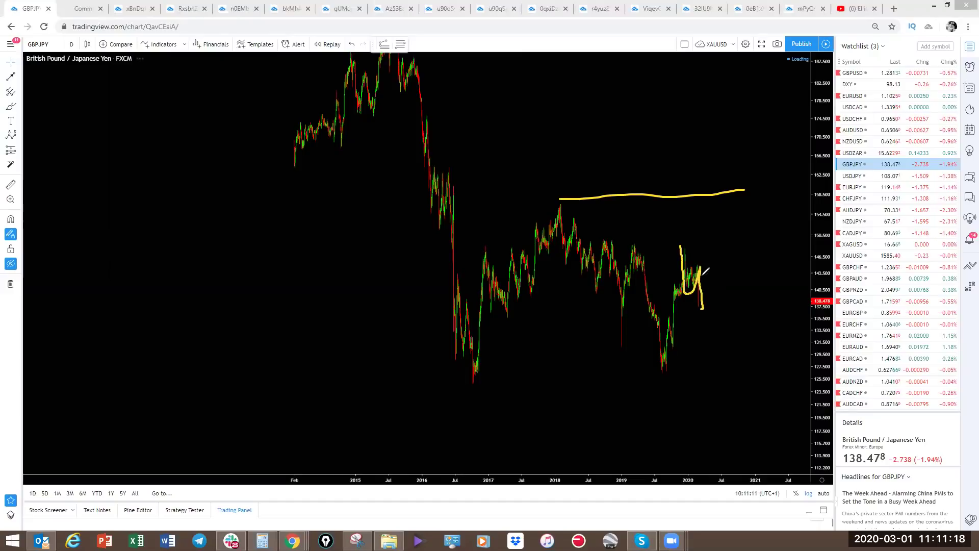
pyautogui.press('Escape')
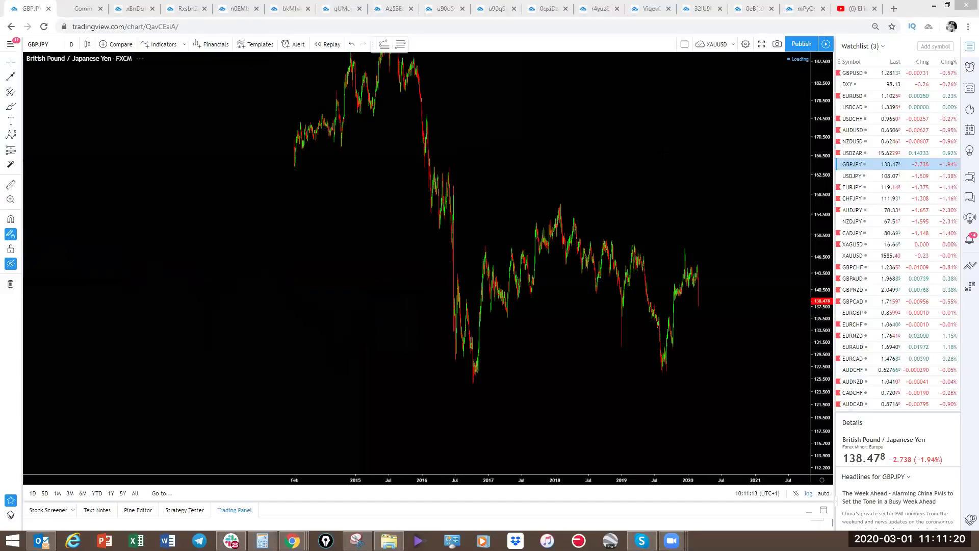
# - Mark GBPJPY's early 2020 range and sketch a rise, clear both, sketch a further drop to about 129, and clear it
pyautogui.scroll(4, 662, 170)
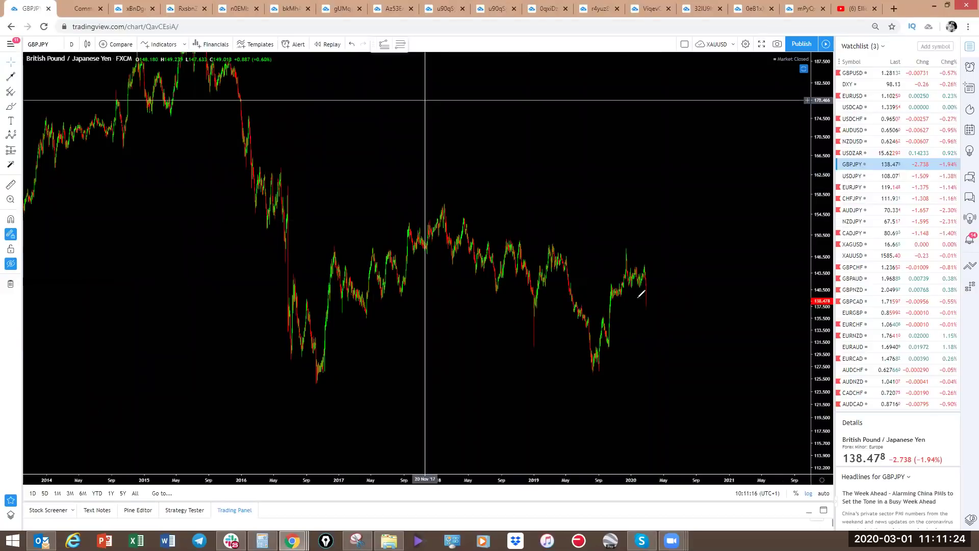
pyautogui.moveTo(633, 293)
pyautogui.mouseDown()
pyautogui.moveTo(647, 287)
pyautogui.moveTo(646, 265)
pyautogui.mouseUp()
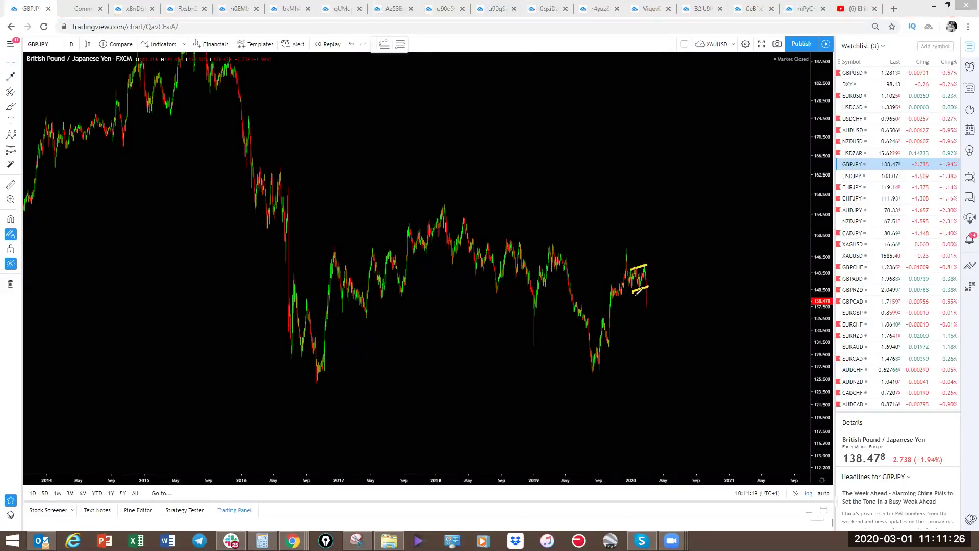
pyautogui.moveTo(650, 305); pyautogui.dragTo(658, 208)
pyautogui.hotkey('ctrl', 'shift', '7')
pyautogui.moveTo(645, 302)
pyautogui.mouseDown()
pyautogui.moveTo(667, 327)
pyautogui.moveTo(673, 356)
pyautogui.mouseUp()
pyautogui.press('e')
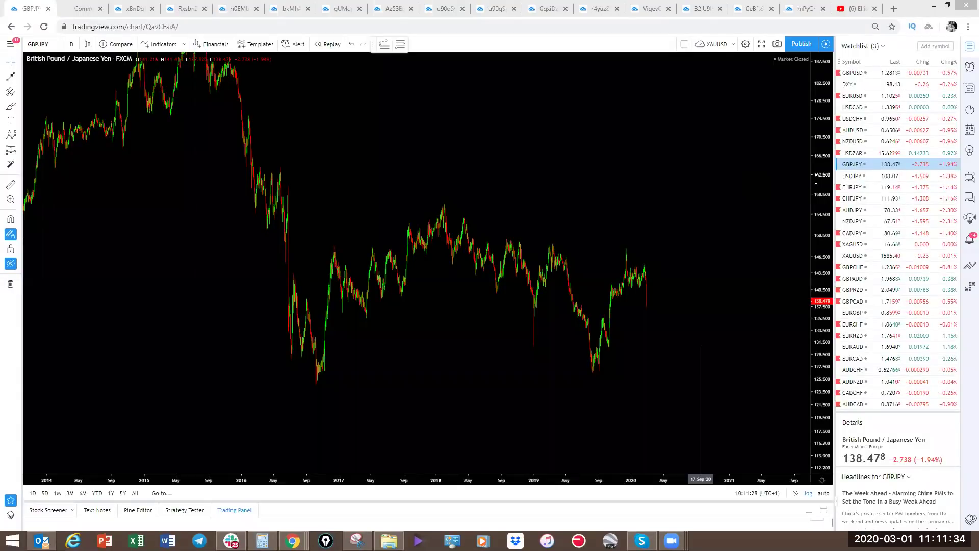
# - Load the GBPCHF chart, trace its three-leg decline within a falling channel, and sketch a stepped rise to about 1.36
pyautogui.click(860, 270)
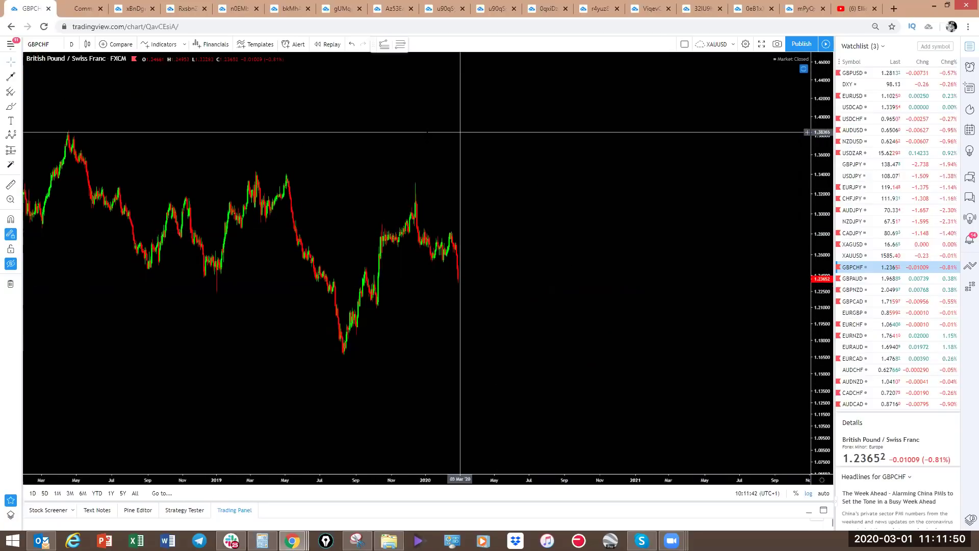
pyautogui.hotkey('ctrl', 'shift', '3')
pyautogui.moveTo(417, 175)
pyautogui.mouseDown()
pyautogui.moveTo(433, 256)
pyautogui.moveTo(450, 234)
pyautogui.moveTo(469, 293)
pyautogui.mouseUp()
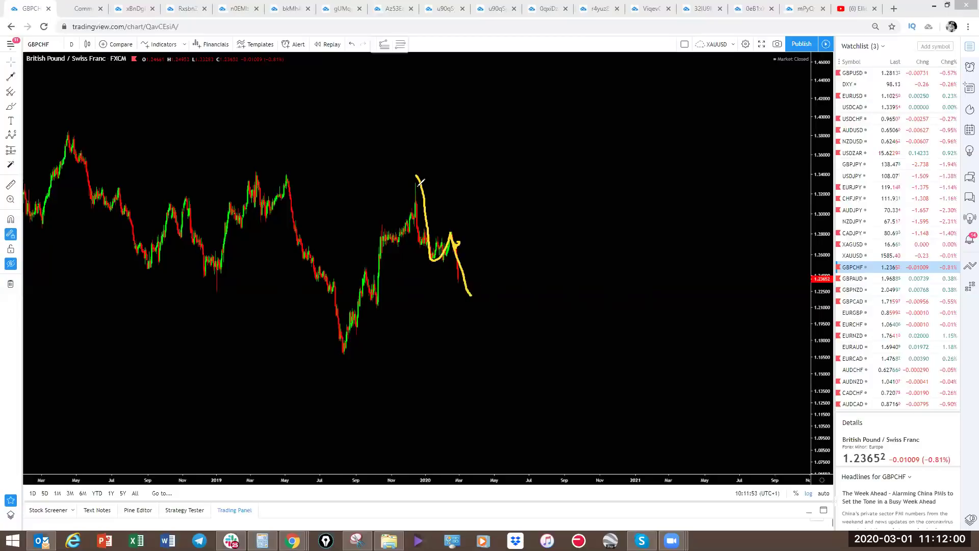
pyautogui.moveTo(417, 185)
pyautogui.mouseDown()
pyautogui.moveTo(474, 259)
pyautogui.moveTo(470, 301)
pyautogui.moveTo(492, 156)
pyautogui.mouseUp()
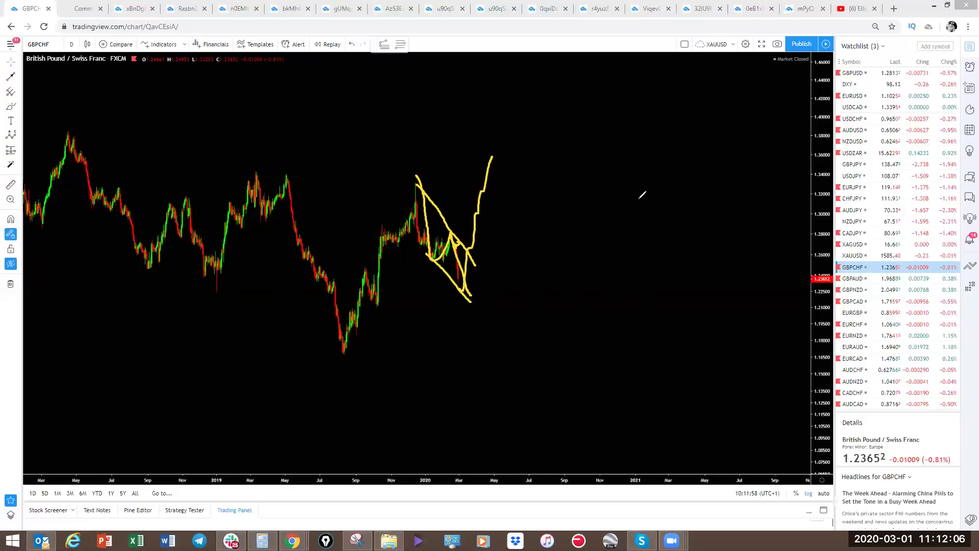
# - Load the GBPAUD chart and show its hidden Elliott Wave drawings from 2016 onward
pyautogui.click(851, 279)
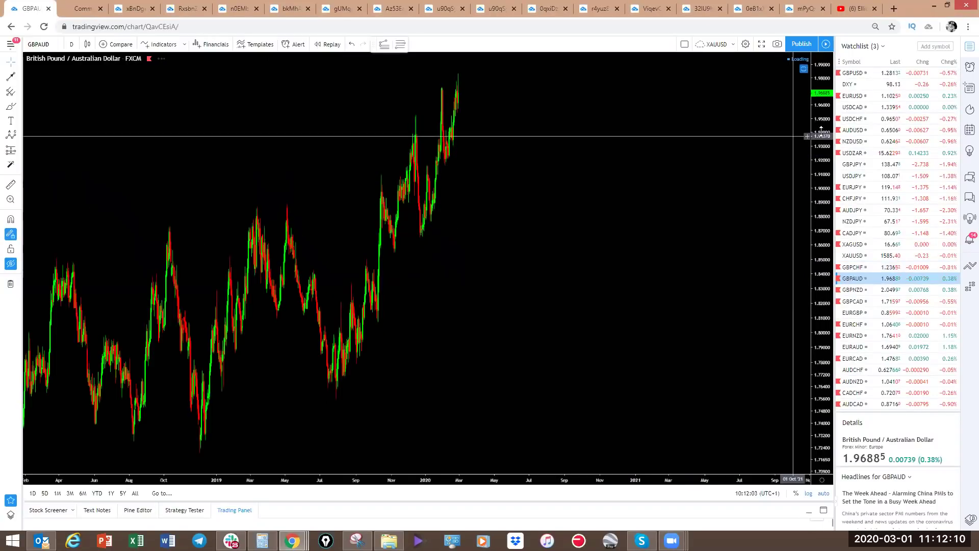
pyautogui.scroll(-6, 608, 304)
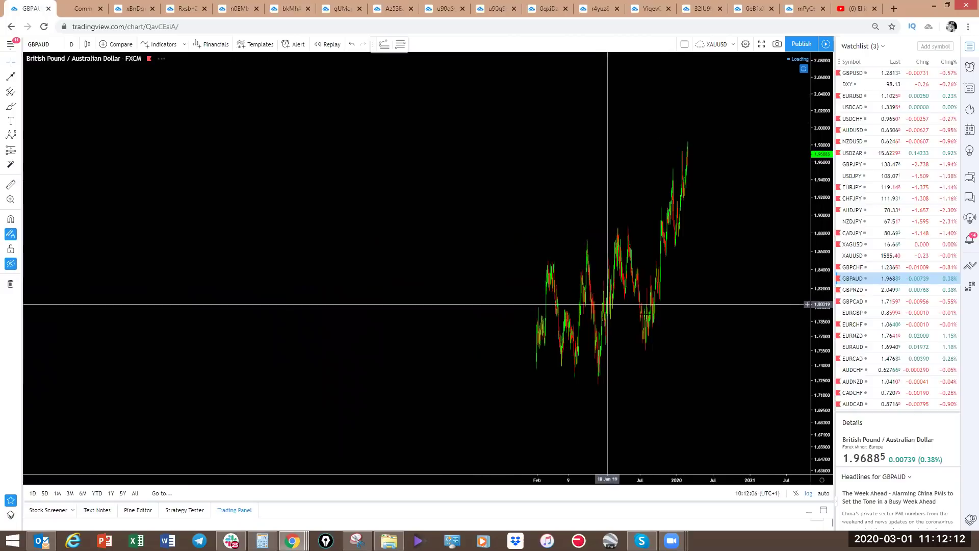
pyautogui.scroll(-4, 607, 304)
pyautogui.moveTo(739, 311); pyautogui.dragTo(628, 324)
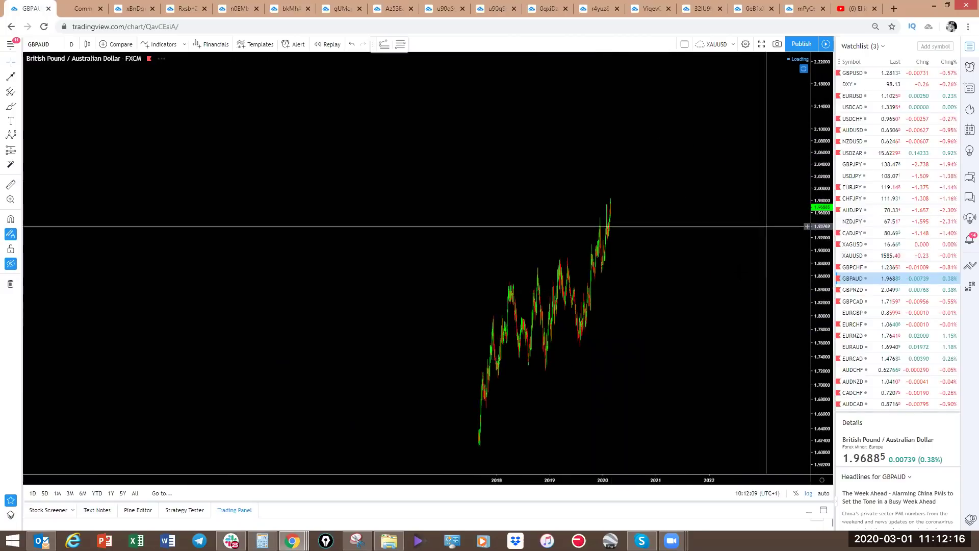
pyautogui.scroll(2, 703, 324)
pyautogui.scroll(3, 703, 324)
pyautogui.scroll(-2, 702, 324)
pyautogui.scroll(5, 700, 323)
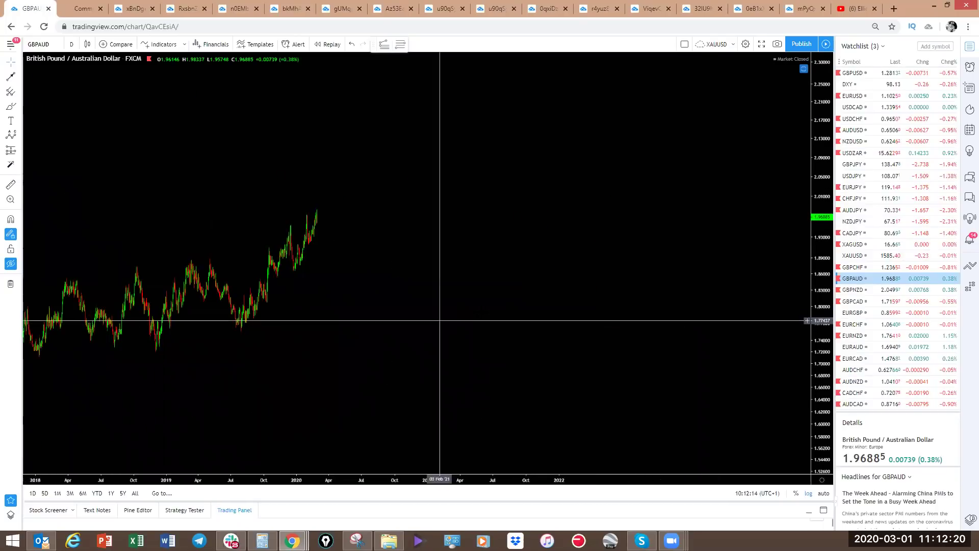
pyautogui.moveTo(440, 321); pyautogui.dragTo(537, 293)
pyautogui.click(10, 263)
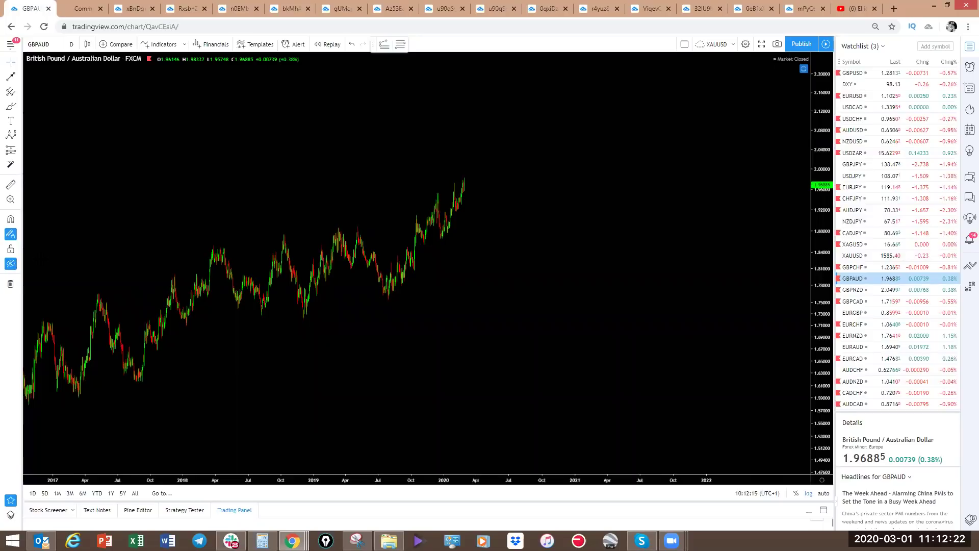
pyautogui.hscroll(-3, 255, 175)
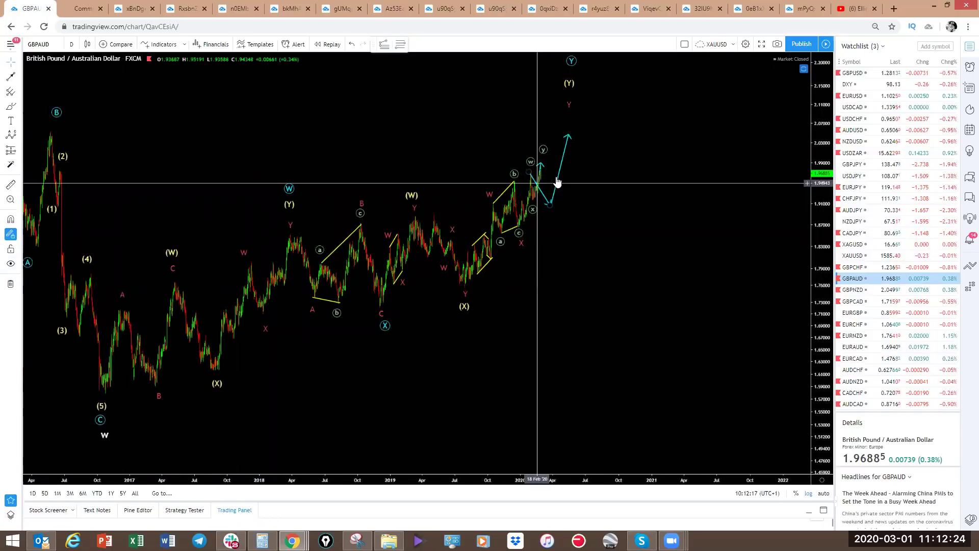
# - Delete the downward forecast arrow on GBPAUD and sketch the rise from early 2020, a shallow pullback and a rally to about 2.07
pyautogui.moveTo(532, 179); pyautogui.dragTo(591, 163)
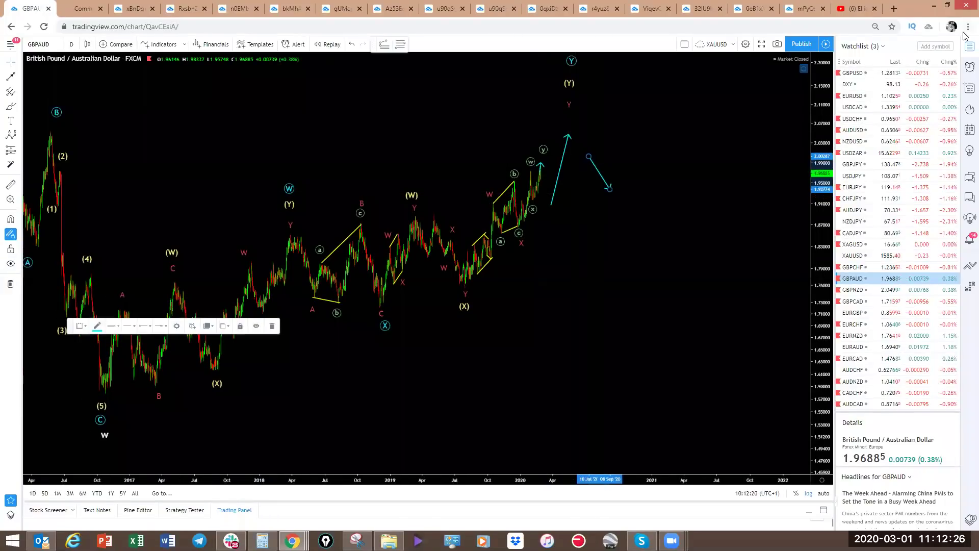
pyautogui.press('Delete')
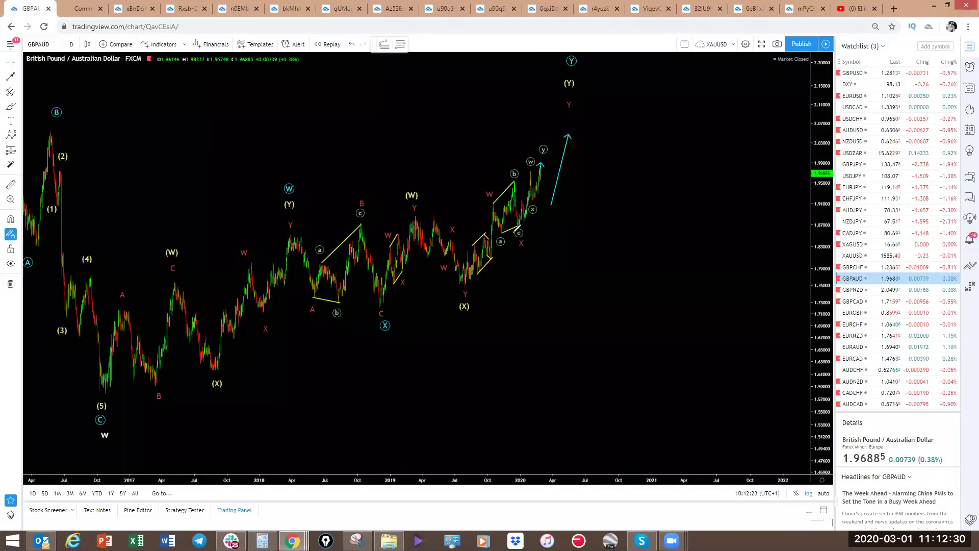
pyautogui.moveTo(517, 228)
pyautogui.mouseDown()
pyautogui.moveTo(544, 158)
pyautogui.moveTo(554, 180)
pyautogui.moveTo(576, 124)
pyautogui.mouseUp()
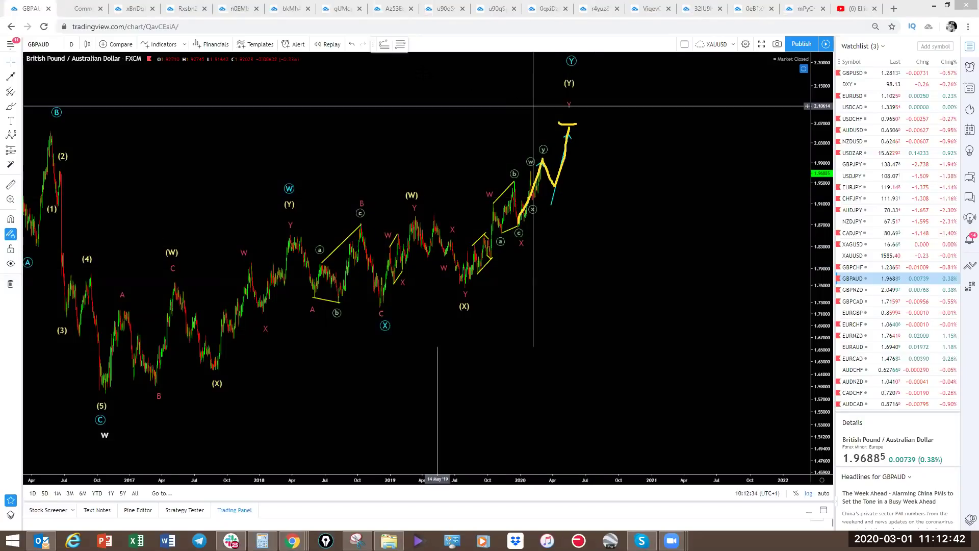
# - Trace GBPAUD's rise from the late 2016 low to wave W, the decline to wave X, and a rally to about 2.11
pyautogui.moveTo(103, 391); pyautogui.dragTo(294, 237)
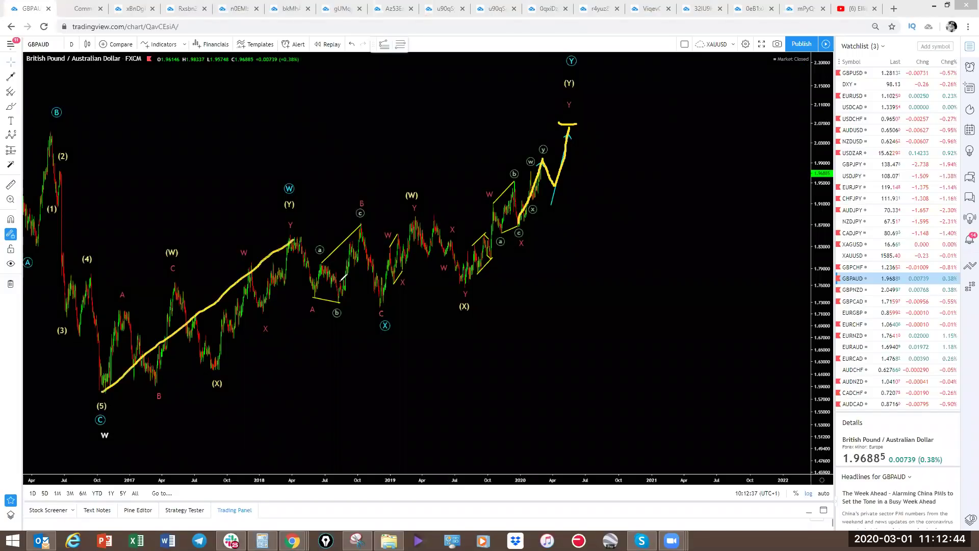
pyautogui.moveTo(341, 276)
pyautogui.mouseDown()
pyautogui.moveTo(380, 309)
pyautogui.moveTo(436, 218)
pyautogui.mouseUp()
pyautogui.moveTo(506, 128); pyautogui.dragTo(531, 103)
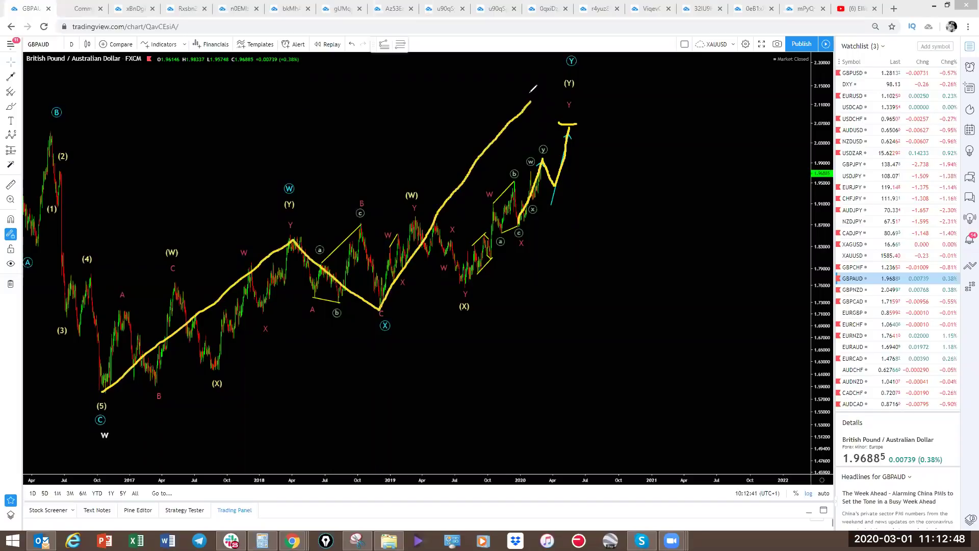
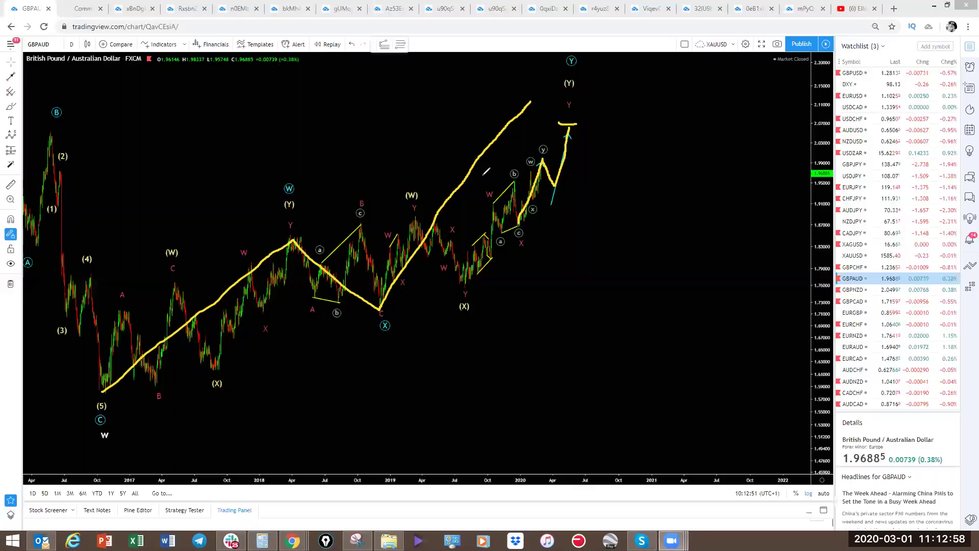
# - Hide GBPAUD's drawings and sketch the two-leg rise from August 2019 with W and X labels, clearing the sketches when done
pyautogui.click(10, 264)
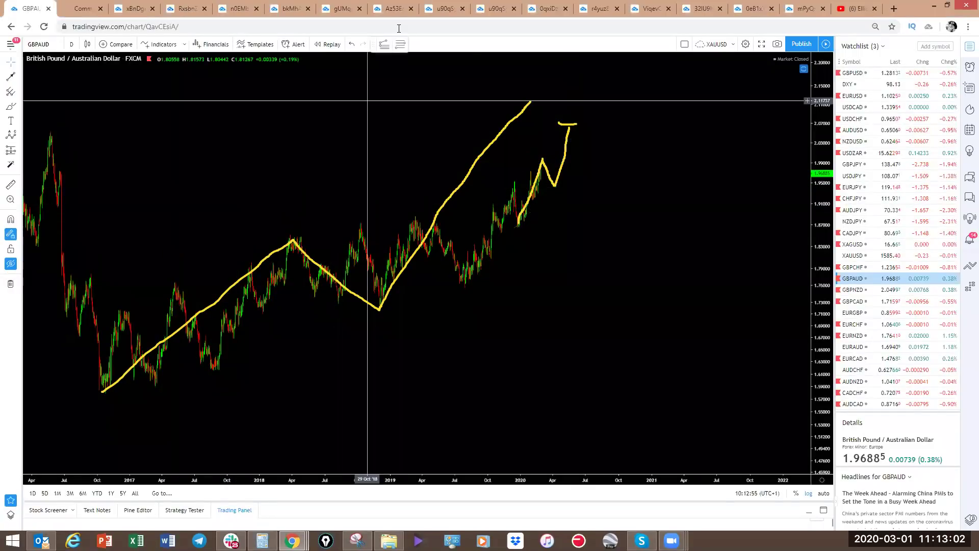
pyautogui.moveTo(524, 223)
pyautogui.mouseDown()
pyautogui.moveTo(498, 226)
pyautogui.moveTo(510, 187)
pyautogui.mouseUp()
pyautogui.moveTo(452, 289)
pyautogui.mouseDown()
pyautogui.moveTo(483, 250)
pyautogui.moveTo(491, 185)
pyautogui.mouseUp()
pyautogui.moveTo(515, 231); pyautogui.dragTo(516, 245)
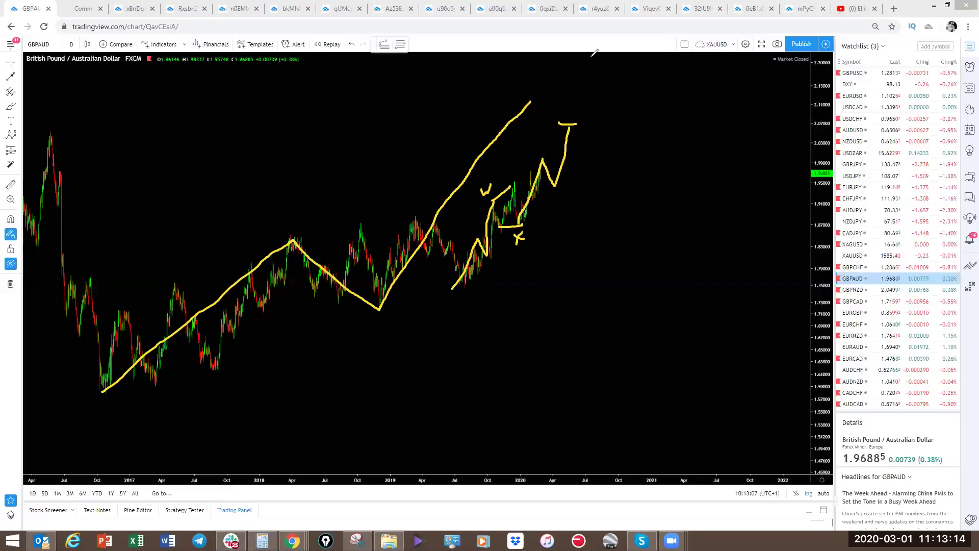
pyautogui.press('Escape')
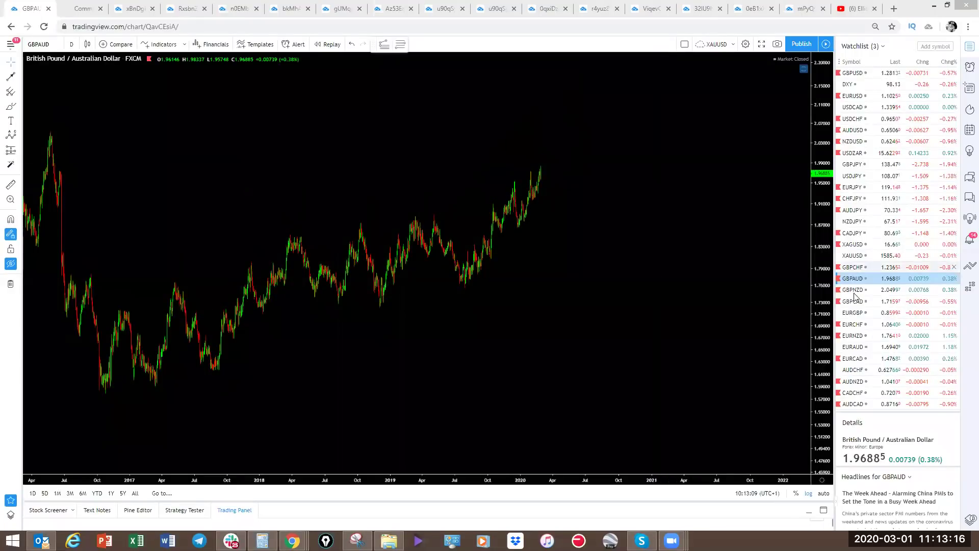
# - Load the GBPNZD chart, mark the recent highs at about 2.06, sketch the swings below and a drop to about 1.94, and clear the marks
pyautogui.click(854, 290)
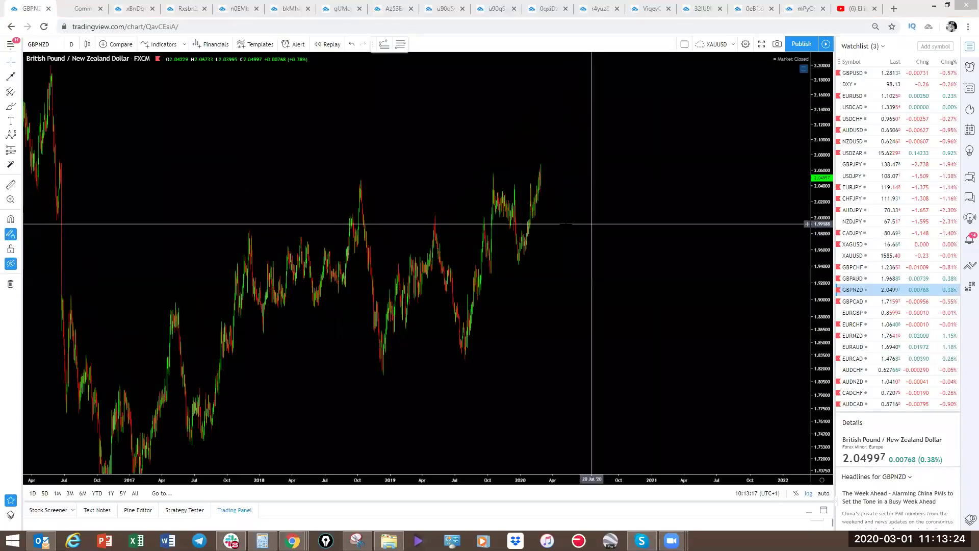
pyautogui.scroll(3, 682, 221)
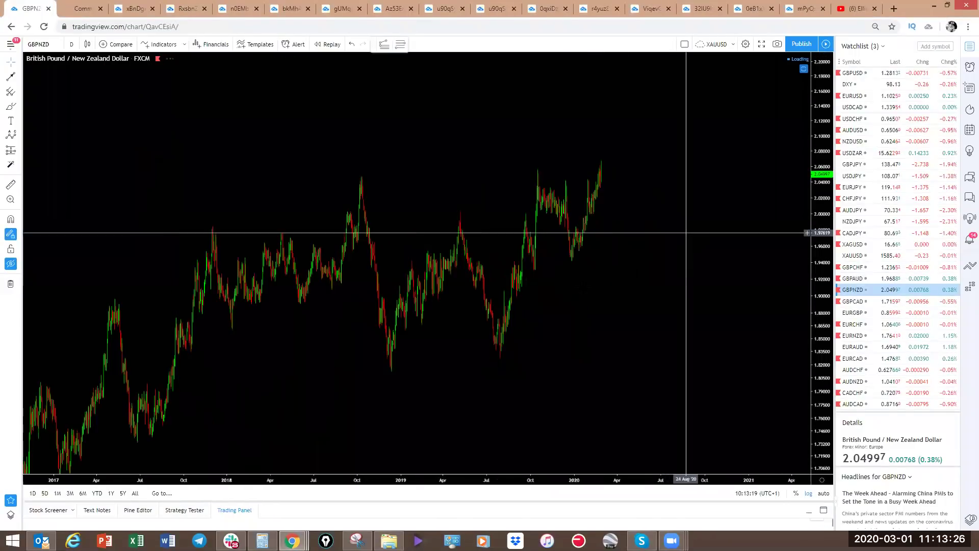
pyautogui.moveTo(618, 276); pyautogui.dragTo(623, 268)
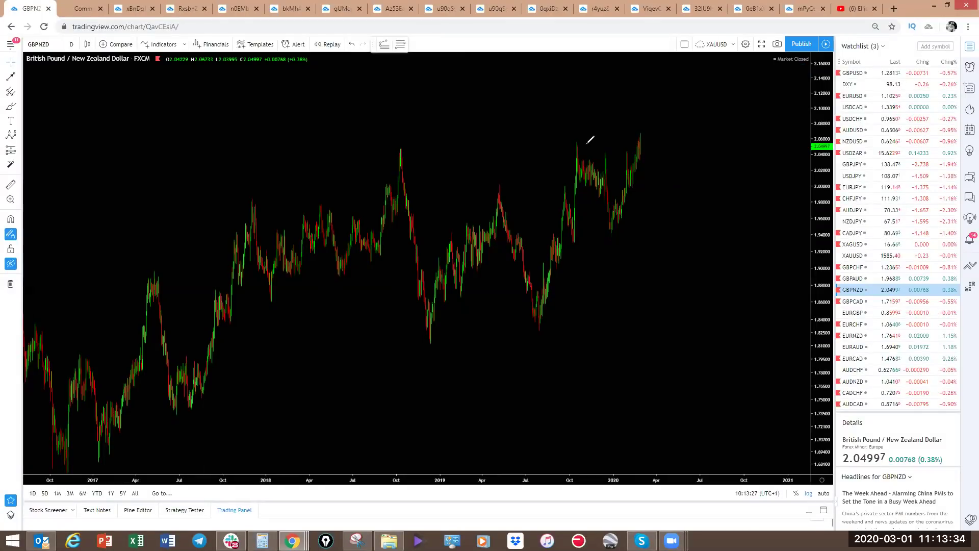
pyautogui.moveTo(580, 141); pyautogui.dragTo(660, 138)
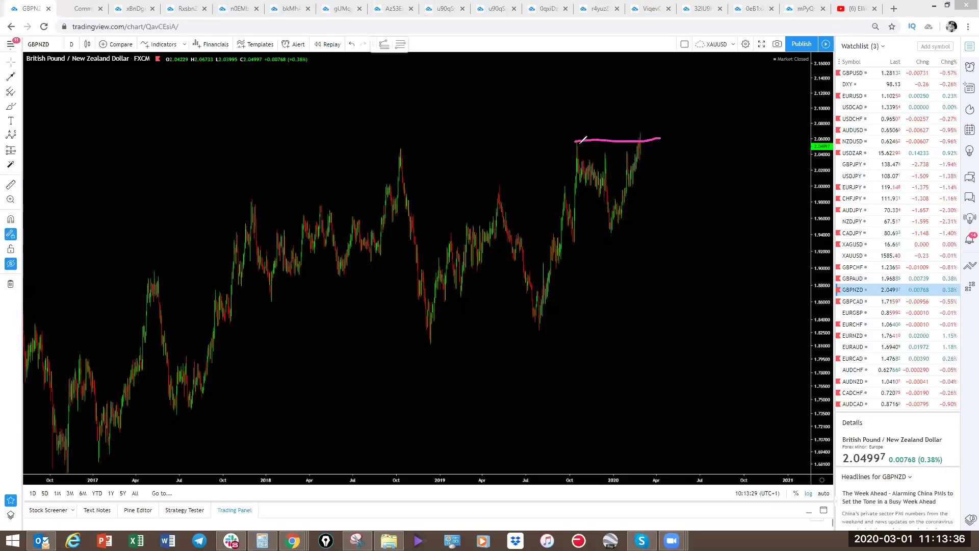
pyautogui.moveTo(599, 191)
pyautogui.mouseDown()
pyautogui.moveTo(609, 149)
pyautogui.moveTo(615, 209)
pyautogui.moveTo(631, 153)
pyautogui.moveTo(637, 178)
pyautogui.moveTo(648, 127)
pyautogui.moveTo(667, 239)
pyautogui.mouseUp()
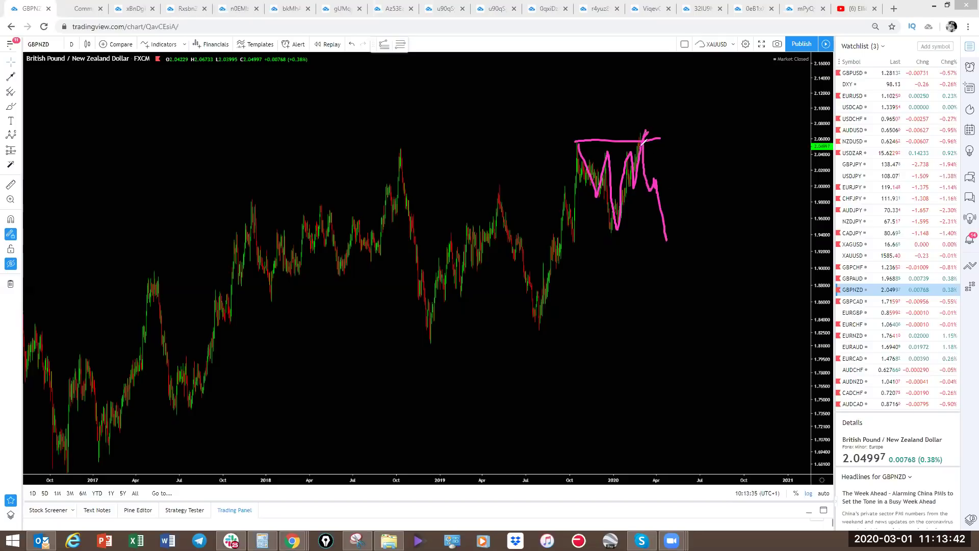
pyautogui.moveTo(652, 143)
pyautogui.mouseDown()
pyautogui.moveTo(644, 153)
pyautogui.moveTo(661, 239)
pyautogui.mouseUp()
pyautogui.hotkey('ctrl', 'shift', '7')
# - Switch GBPNZD to the 4-hour interval and sketch a stepped decline from the late February high to about 1.97
pyautogui.moveTo(630, 190); pyautogui.dragTo(649, 145)
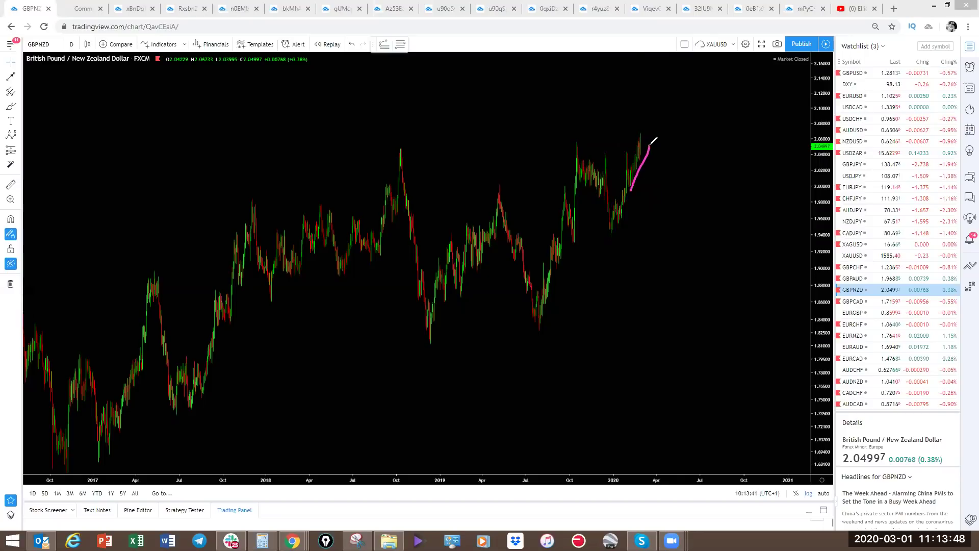
pyautogui.click(72, 47)
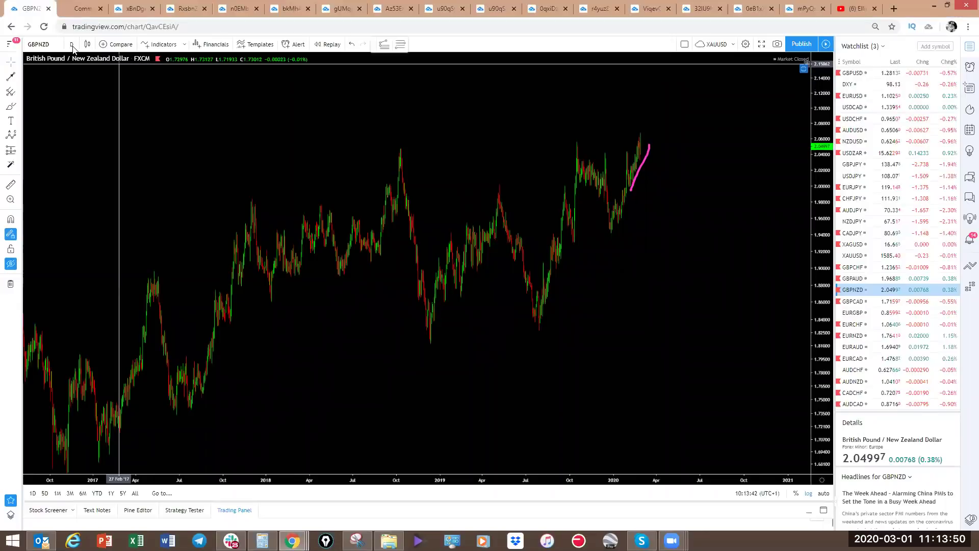
pyautogui.click(71, 45)
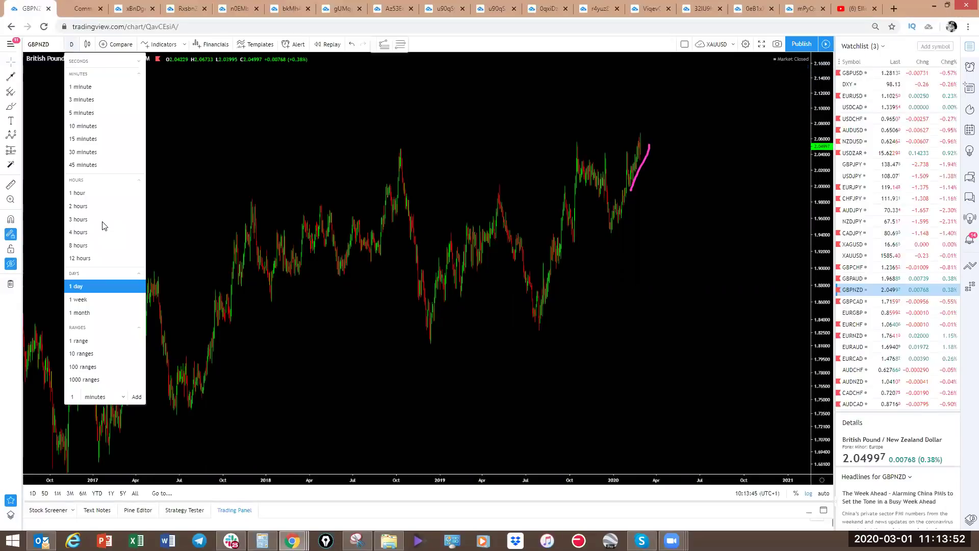
pyautogui.click(97, 235)
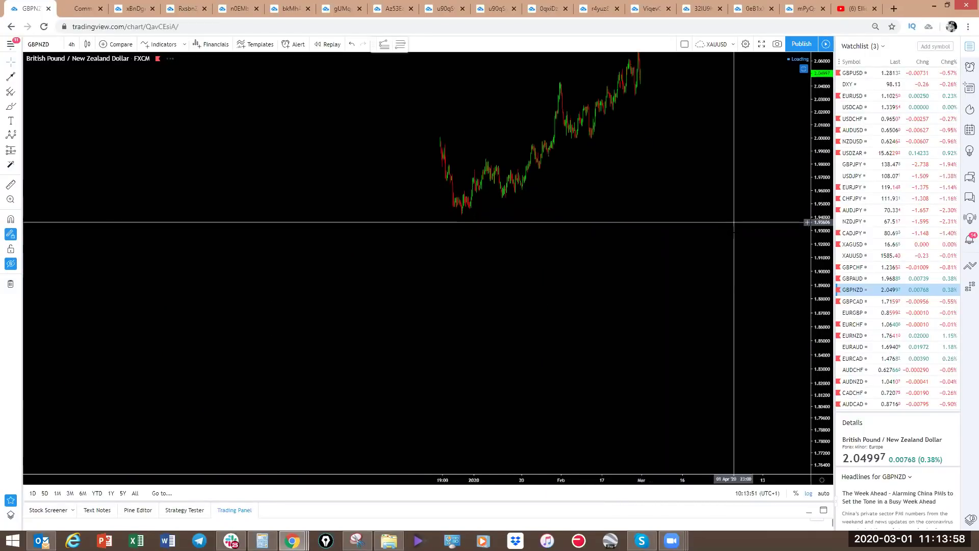
pyautogui.scroll(3, 732, 232)
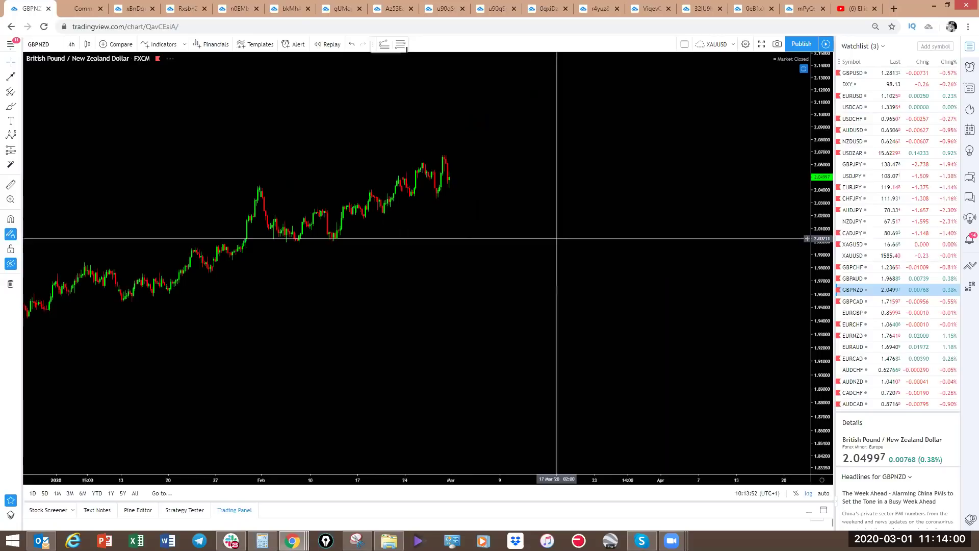
pyautogui.moveTo(425, 164)
pyautogui.mouseDown()
pyautogui.moveTo(435, 203)
pyautogui.moveTo(443, 174)
pyautogui.moveTo(440, 204)
pyautogui.moveTo(448, 191)
pyautogui.moveTo(462, 286)
pyautogui.mouseUp()
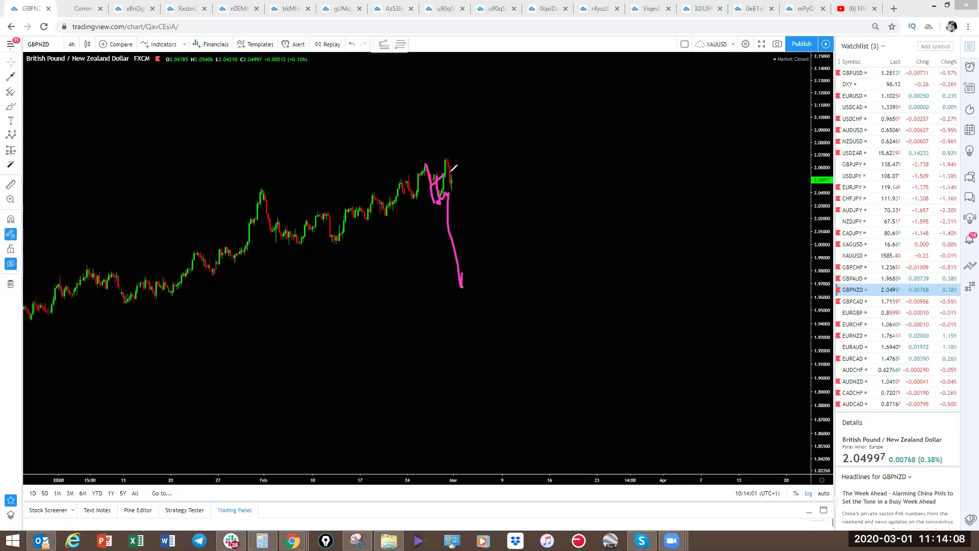
pyautogui.hotkey('ctrl', 'shift', '7')
# - Sketch GBPNZD's last spike, a brief pause and a drop to about 1.97 through two support lines near 2.00 and 1.99
pyautogui.moveTo(434, 199)
pyautogui.mouseDown()
pyautogui.moveTo(451, 152)
pyautogui.moveTo(453, 198)
pyautogui.moveTo(472, 188)
pyautogui.moveTo(463, 182)
pyautogui.mouseUp()
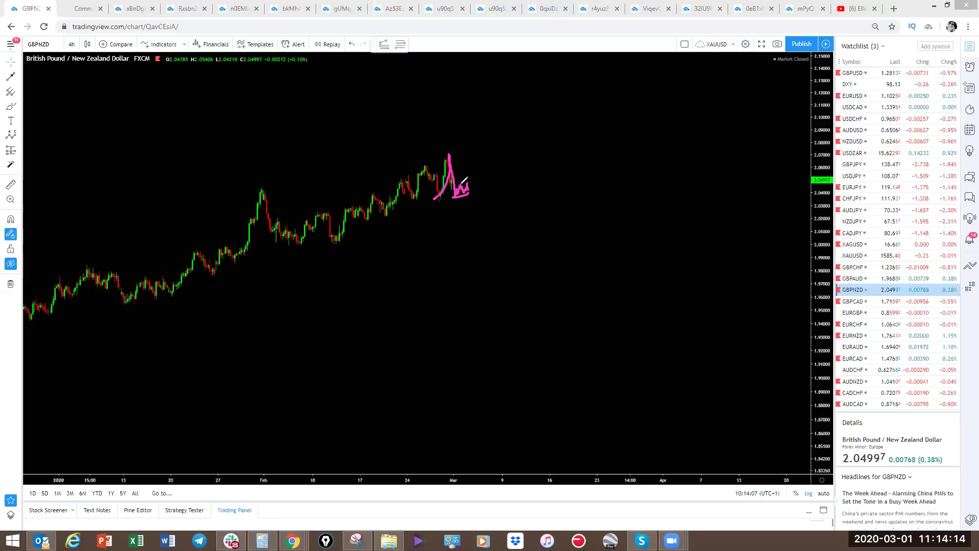
pyautogui.moveTo(301, 244); pyautogui.dragTo(490, 257)
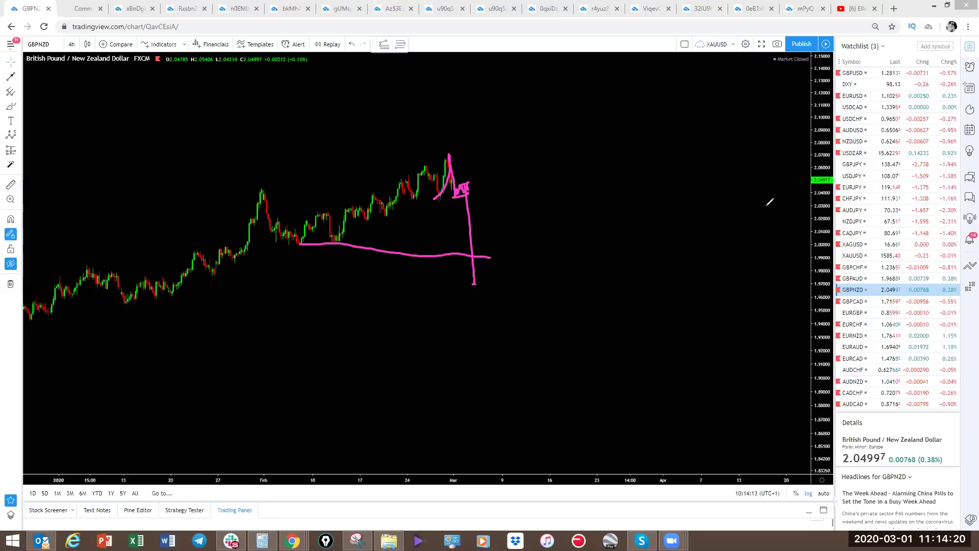
pyautogui.moveTo(321, 241); pyautogui.dragTo(502, 246)
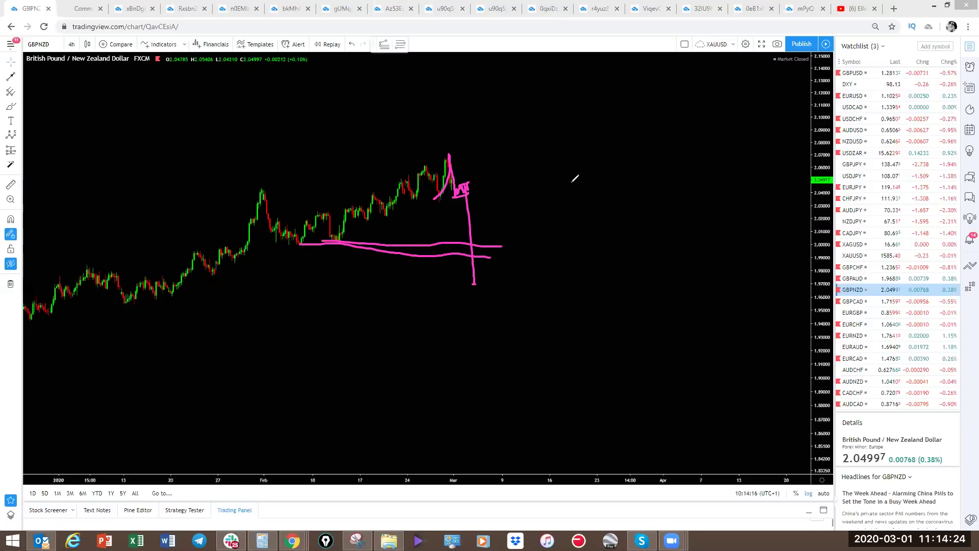
pyautogui.press('Escape')
# - Bring back the Stoch RSI and RSI panes and mark the divergence between GBPNZD's late February highs and the RSI peaks
pyautogui.doubleClick(571, 173)
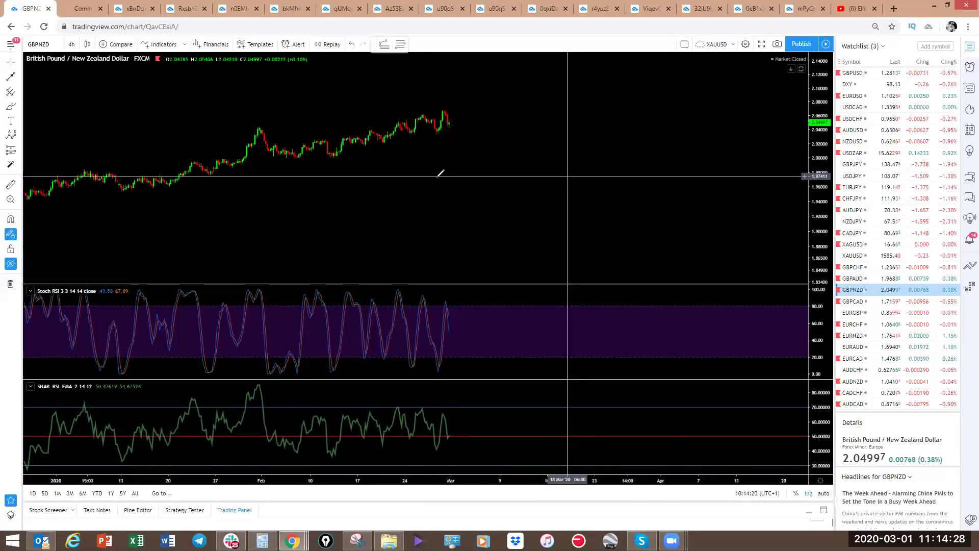
pyautogui.moveTo(416, 116); pyautogui.dragTo(448, 108)
pyautogui.moveTo(420, 408)
pyautogui.mouseDown()
pyautogui.moveTo(452, 417)
pyautogui.moveTo(423, 415)
pyautogui.mouseUp()
pyautogui.moveTo(399, 123)
pyautogui.mouseDown()
pyautogui.moveTo(419, 115)
pyautogui.moveTo(445, 185)
pyautogui.mouseUp()
pyautogui.hotkey('ctrl', 'z')
pyautogui.click(454, 127)
pyautogui.moveTo(466, 109); pyautogui.dragTo(463, 104)
pyautogui.moveTo(450, 441)
pyautogui.mouseDown()
pyautogui.moveTo(462, 423)
pyautogui.moveTo(466, 447)
pyautogui.mouseUp()
pyautogui.moveTo(500, 245); pyautogui.dragTo(470, 106)
pyautogui.hotkey('ctrl', 'shift', '7')
pyautogui.hotkey('ctrl', 'shift', '2')
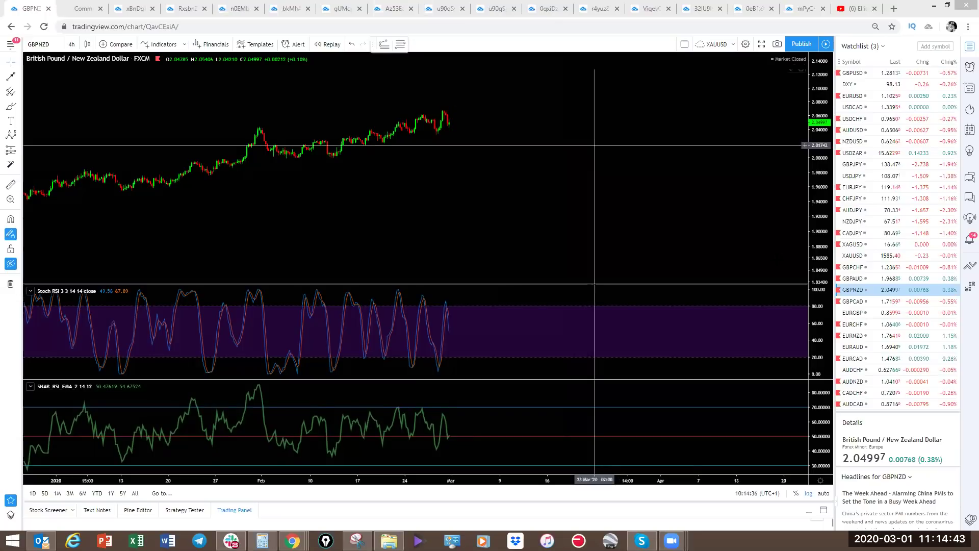
# - Load the GBPCAD chart, sketch the A-B-C decline from the early February high with its labels, and maximize the price pane
pyautogui.click(855, 303)
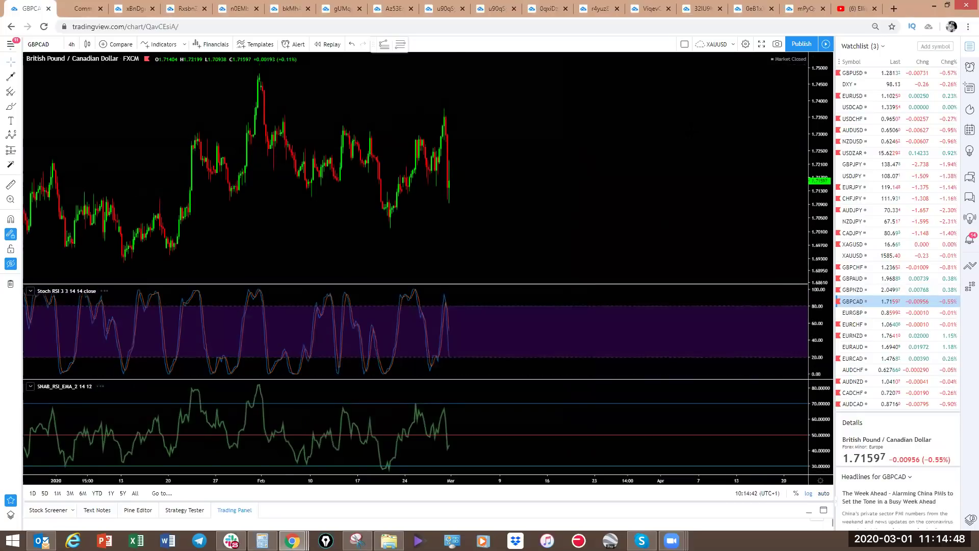
pyautogui.moveTo(546, 135); pyautogui.dragTo(583, 170)
pyautogui.moveTo(276, 110)
pyautogui.mouseDown()
pyautogui.moveTo(400, 159)
pyautogui.moveTo(422, 244)
pyautogui.moveTo(450, 162)
pyautogui.moveTo(471, 184)
pyautogui.moveTo(486, 133)
pyautogui.moveTo(514, 270)
pyautogui.mouseUp()
pyautogui.moveTo(411, 276); pyautogui.dragTo(422, 274)
pyautogui.moveTo(425, 266); pyautogui.dragTo(413, 268)
pyautogui.moveTo(481, 98); pyautogui.dragTo(483, 119)
pyautogui.moveTo(483, 109); pyautogui.dragTo(489, 126)
pyautogui.moveTo(520, 265); pyautogui.dragTo(521, 270)
pyautogui.doubleClick(623, 154)
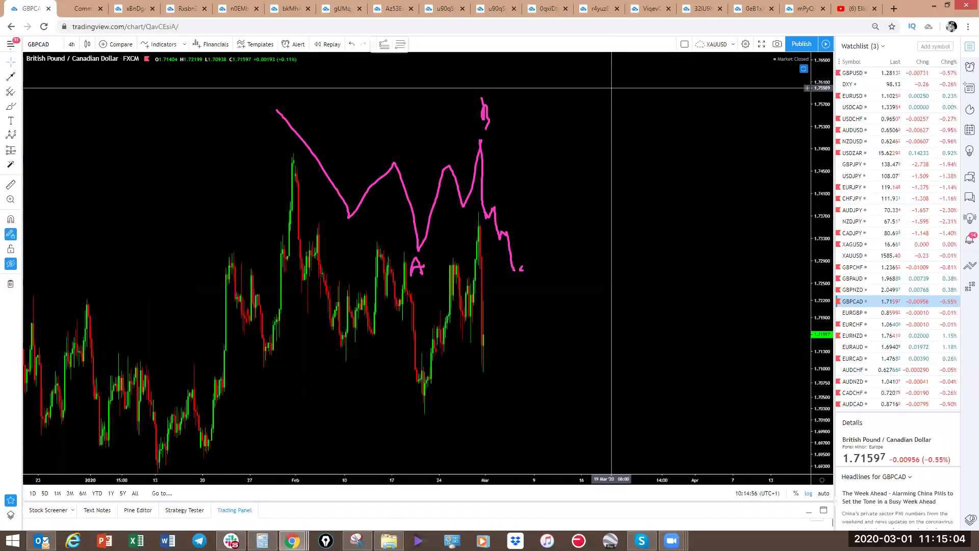
pyautogui.press('Escape')
# - Trace GBPCAD's decline from the December 2019 high to the January low in yellow and the two-leg rise to early February in pink
pyautogui.moveTo(655, 298); pyautogui.dragTo(684, 174)
pyautogui.moveTo(820, 175); pyautogui.dragTo(814, 282)
pyautogui.scroll(-8, 512, 312)
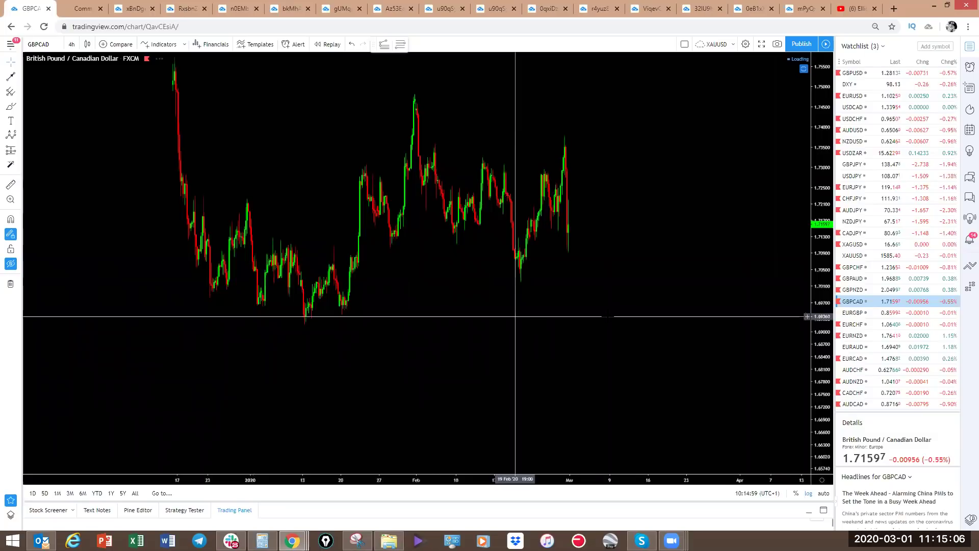
pyautogui.moveTo(815, 196); pyautogui.dragTo(815, 344)
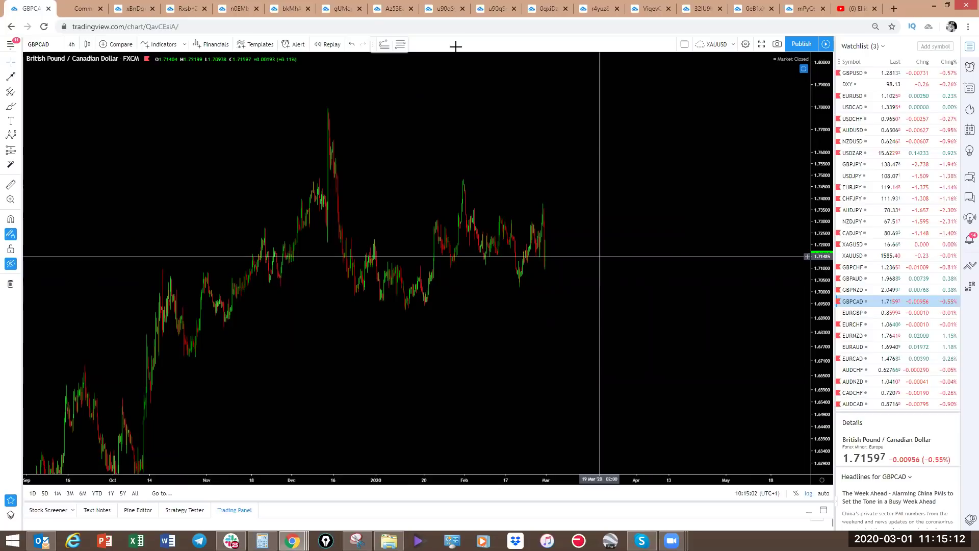
pyautogui.moveTo(320, 108); pyautogui.dragTo(411, 313)
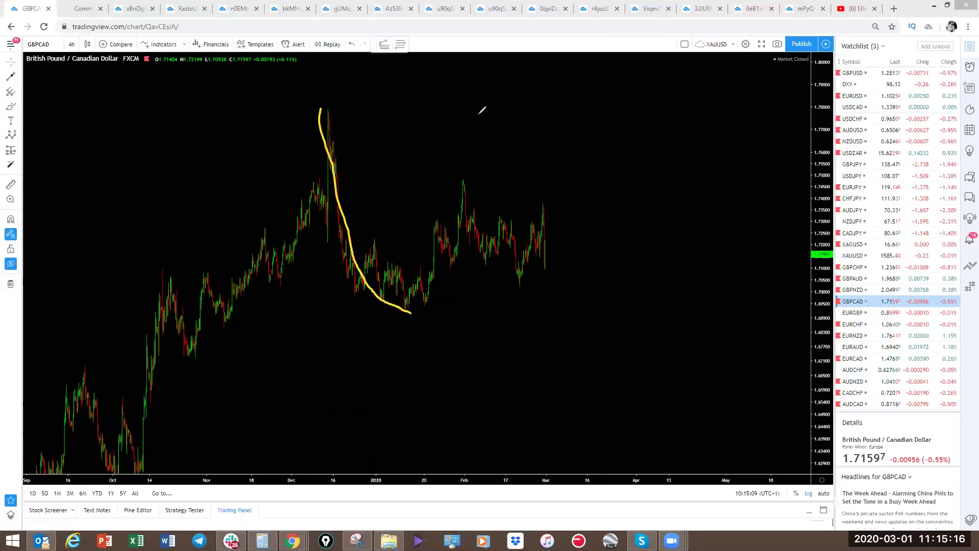
pyautogui.moveTo(412, 309)
pyautogui.mouseDown()
pyautogui.moveTo(442, 230)
pyautogui.moveTo(444, 258)
pyautogui.mouseUp()
pyautogui.moveTo(468, 180); pyautogui.dragTo(466, 182)
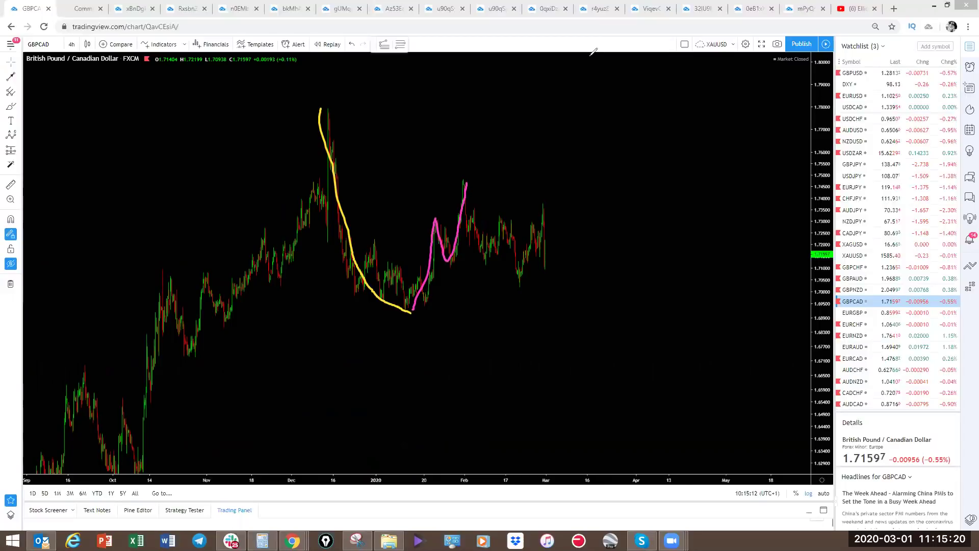
# - Outline GBPCAD's February consolidation in green and project a rise to about 1.76, a drop to about 1.67 and a rally to about 1.795
pyautogui.moveTo(467, 187); pyautogui.dragTo(490, 293)
pyautogui.hotkey('ctrl', 'z')
pyautogui.moveTo(469, 195)
pyautogui.mouseDown()
pyautogui.moveTo(490, 256)
pyautogui.moveTo(508, 264)
pyautogui.moveTo(546, 199)
pyautogui.moveTo(560, 258)
pyautogui.moveTo(553, 293)
pyautogui.moveTo(525, 287)
pyautogui.moveTo(533, 193)
pyautogui.mouseUp()
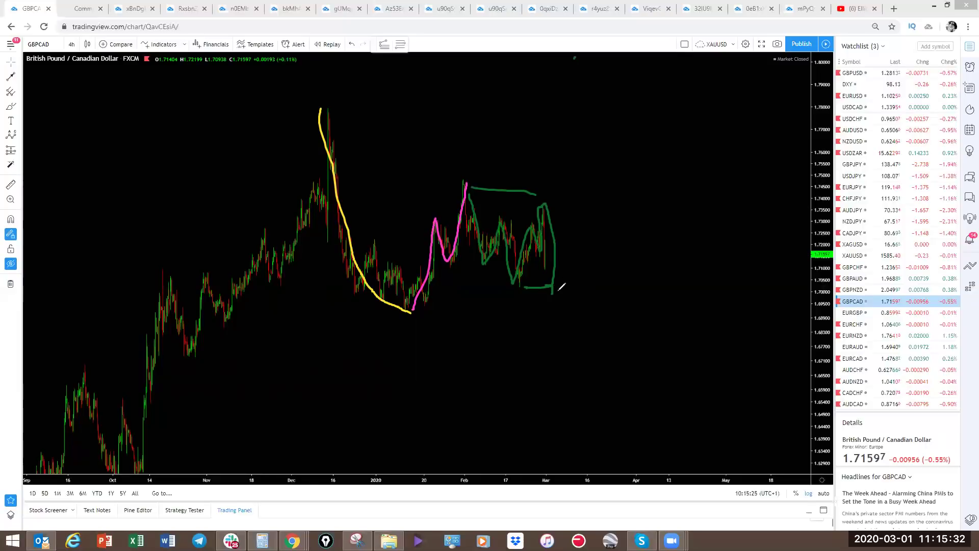
pyautogui.moveTo(558, 292)
pyautogui.mouseDown()
pyautogui.moveTo(594, 224)
pyautogui.moveTo(615, 146)
pyautogui.moveTo(639, 327)
pyautogui.moveTo(719, 157)
pyautogui.moveTo(739, 72)
pyautogui.mouseUp()
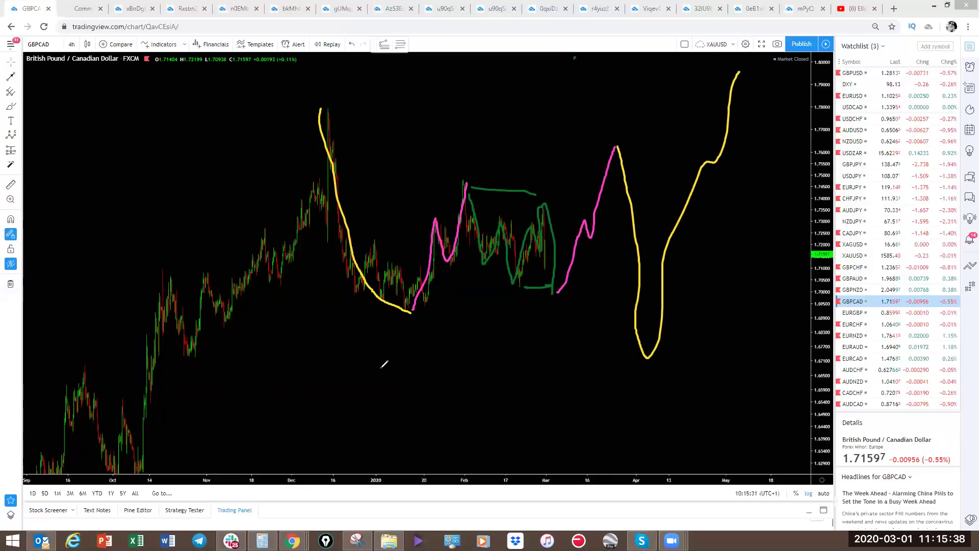
# - Label the yellow GBPCAD swings A, B and C and the pink corrective legs W, X and Y
pyautogui.moveTo(394, 323)
pyautogui.mouseDown()
pyautogui.moveTo(404, 350)
pyautogui.moveTo(389, 357)
pyautogui.mouseUp()
pyautogui.moveTo(617, 116); pyautogui.dragTo(630, 113)
pyautogui.moveTo(648, 375); pyautogui.dragTo(661, 397)
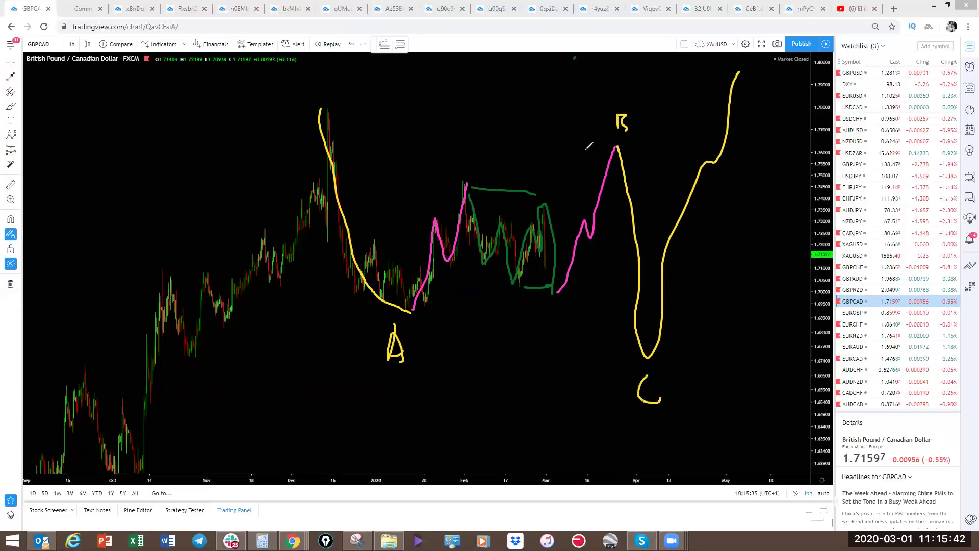
pyautogui.moveTo(445, 154)
pyautogui.mouseDown()
pyautogui.moveTo(459, 162)
pyautogui.moveTo(472, 154)
pyautogui.mouseUp()
pyautogui.moveTo(542, 305)
pyautogui.mouseDown()
pyautogui.moveTo(561, 314)
pyautogui.moveTo(550, 320)
pyautogui.mouseUp()
pyautogui.moveTo(601, 143); pyautogui.dragTo(590, 164)
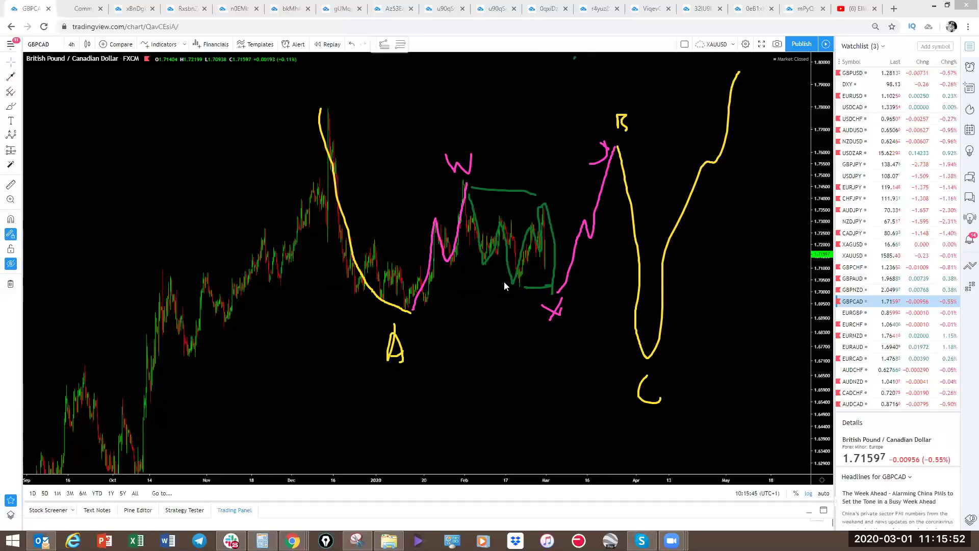
# - Label A, B and C inside GBPCAD's green consolidation, draw a support line at about 1.70, and clear all sketches
pyautogui.moveTo(502, 284); pyautogui.dragTo(516, 285)
pyautogui.hotkey('ctrl', 'z')
pyautogui.moveTo(501, 303)
pyautogui.mouseDown()
pyautogui.moveTo(504, 290)
pyautogui.moveTo(519, 292)
pyautogui.mouseUp()
pyautogui.moveTo(543, 191); pyautogui.dragTo(554, 190)
pyautogui.moveTo(547, 290); pyautogui.dragTo(554, 290)
pyautogui.moveTo(544, 250)
pyautogui.mouseDown()
pyautogui.moveTo(553, 252)
pyautogui.moveTo(554, 293)
pyautogui.moveTo(579, 285)
pyautogui.mouseUp()
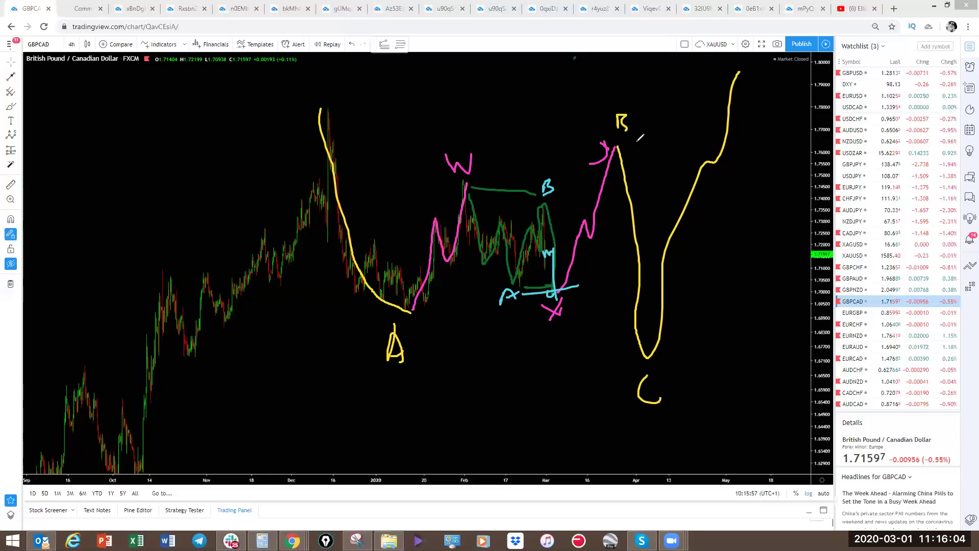
pyautogui.press('Escape')
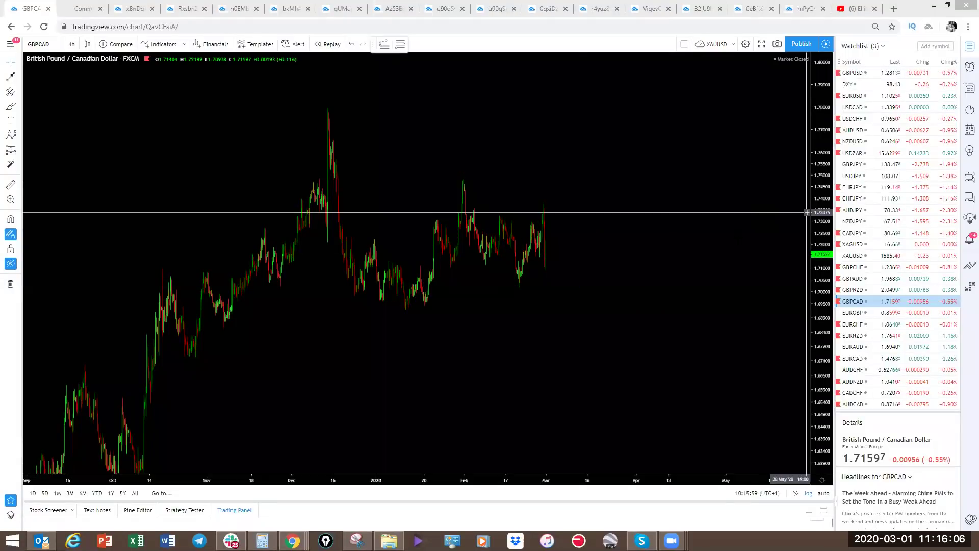
# - Load the EURGBP chart, draw a resistance line from the December spike near 0.87, and sketch a breakout to about 0.88
pyautogui.click(846, 313)
pyautogui.click(845, 315)
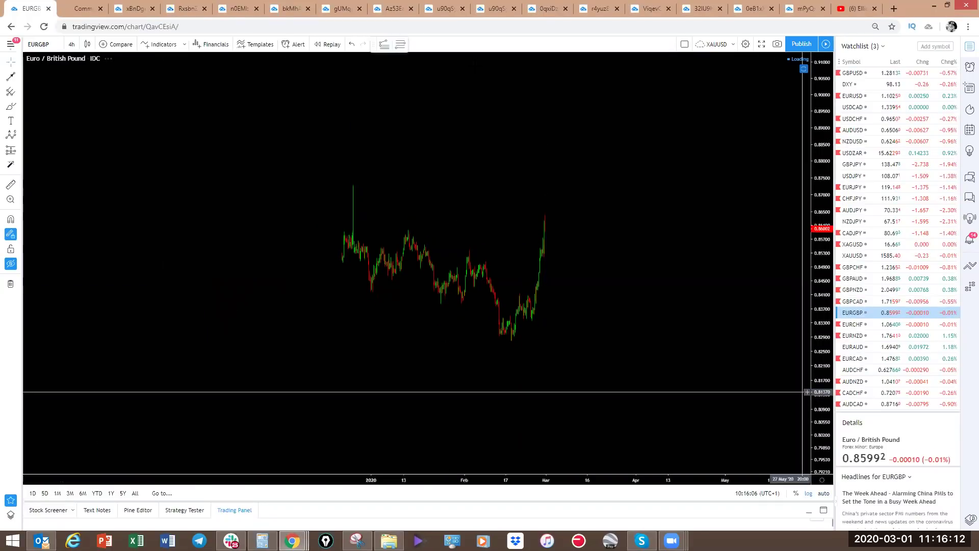
pyautogui.moveTo(350, 183); pyautogui.dragTo(598, 203)
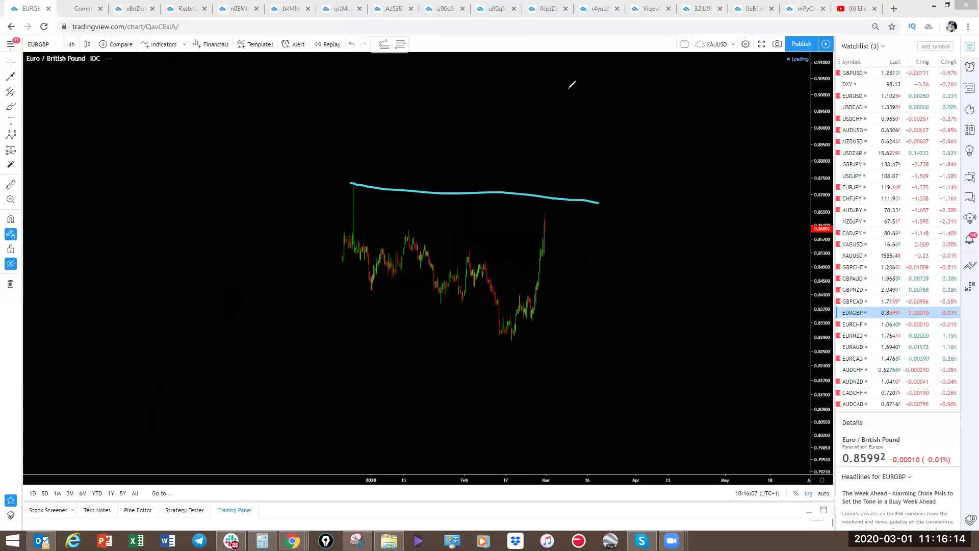
pyautogui.moveTo(541, 219)
pyautogui.mouseDown()
pyautogui.moveTo(550, 225)
pyautogui.moveTo(557, 166)
pyautogui.mouseUp()
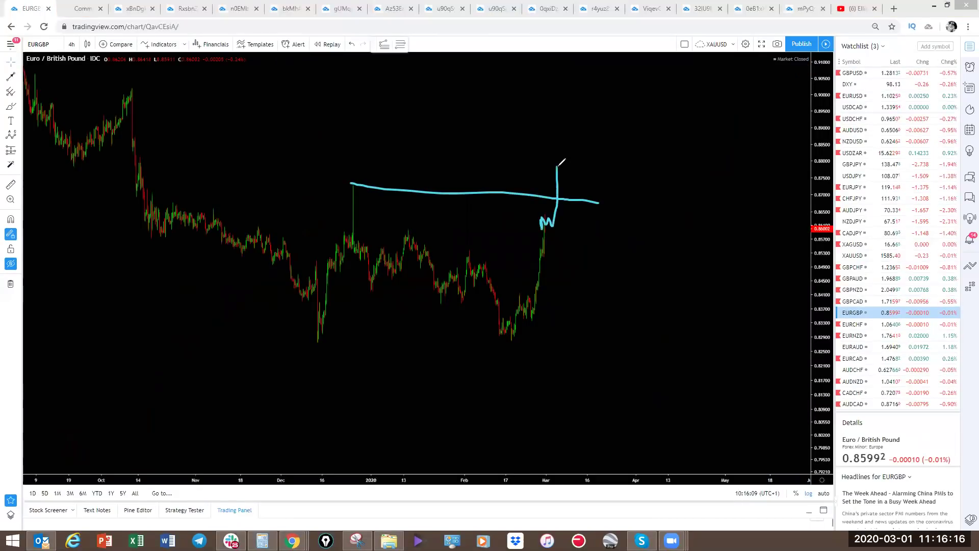
pyautogui.moveTo(323, 339)
pyautogui.mouseDown()
pyautogui.moveTo(336, 291)
pyautogui.moveTo(428, 216)
pyautogui.moveTo(506, 315)
pyautogui.moveTo(536, 174)
pyautogui.moveTo(492, 156)
pyautogui.moveTo(561, 157)
pyautogui.mouseUp()
pyautogui.press('Escape')
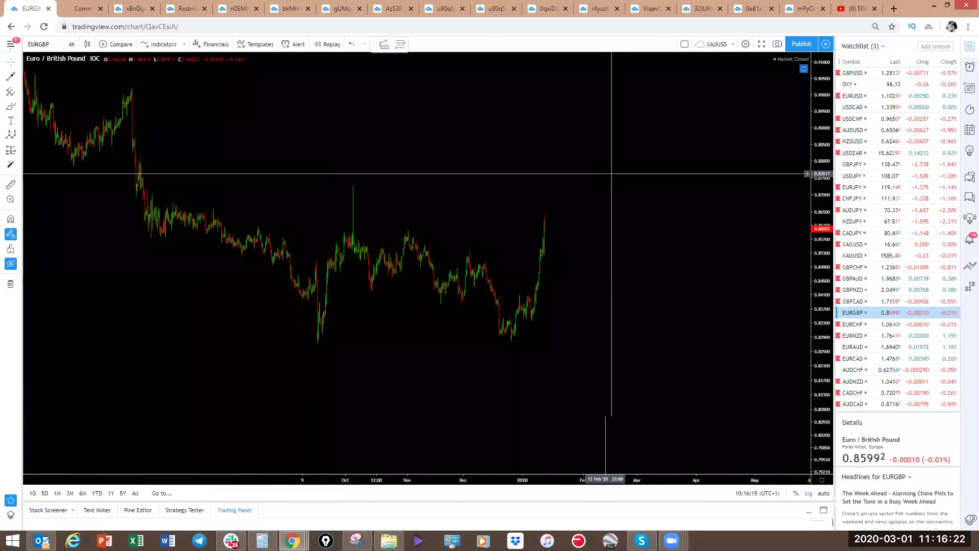
# - Show EURGBP's saved wave drawings and sketch the wave c rally from about 0.835 to about 0.877, circling its peak
pyautogui.scroll(-6, 605, 173)
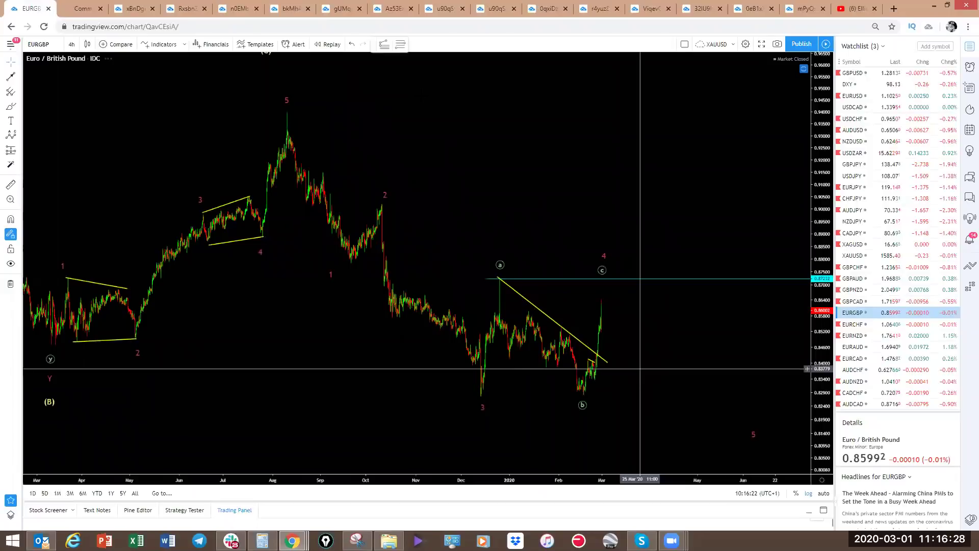
pyautogui.moveTo(547, 349)
pyautogui.mouseDown()
pyautogui.moveTo(552, 365)
pyautogui.moveTo(573, 253)
pyautogui.moveTo(567, 278)
pyautogui.moveTo(565, 250)
pyautogui.mouseUp()
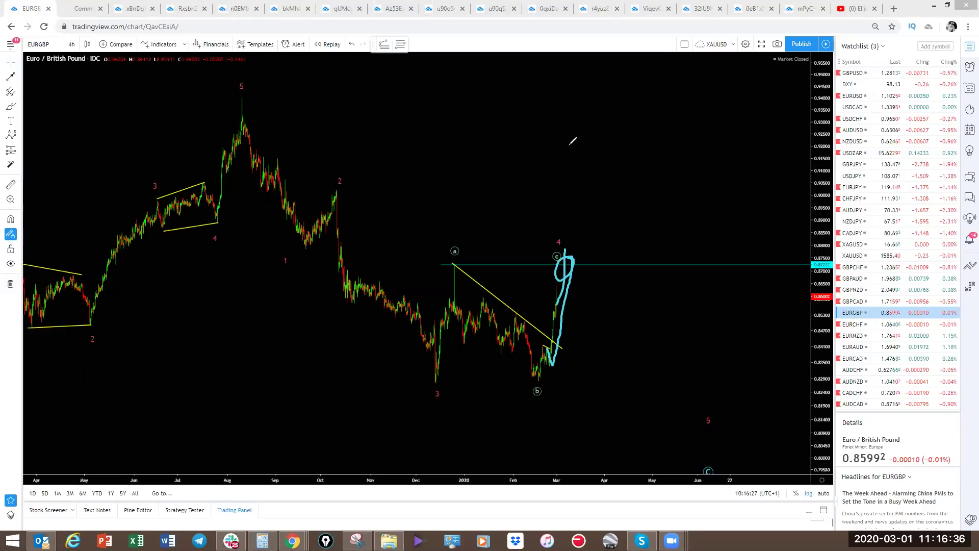
# - Load the EURCHF chart, sketch a zigzag rise to about 1.07 and a drop to about 1.05, and clear the sketch
pyautogui.click(841, 324)
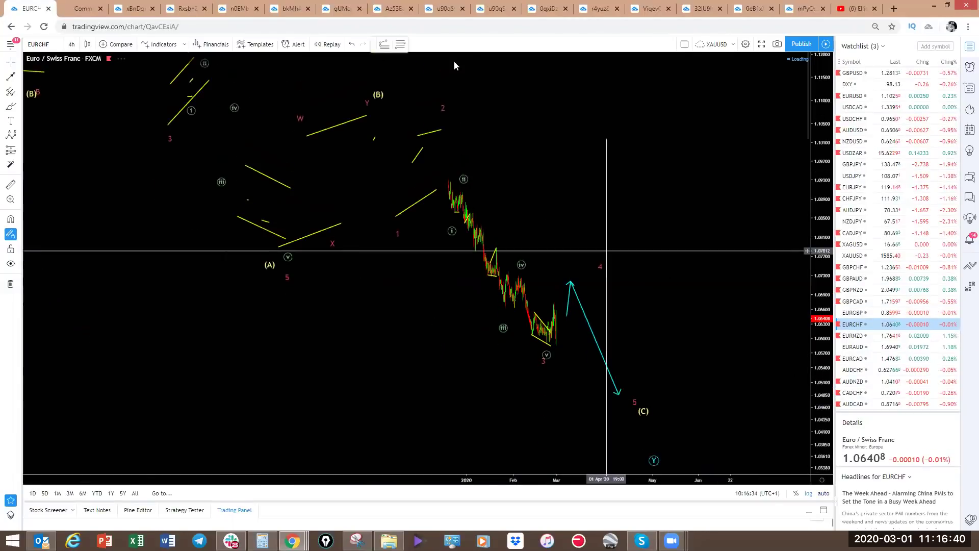
pyautogui.moveTo(545, 340)
pyautogui.mouseDown()
pyautogui.moveTo(560, 320)
pyautogui.moveTo(566, 329)
pyautogui.moveTo(578, 288)
pyautogui.mouseUp()
pyautogui.moveTo(558, 337)
pyautogui.mouseDown()
pyautogui.moveTo(574, 318)
pyautogui.moveTo(619, 392)
pyautogui.mouseUp()
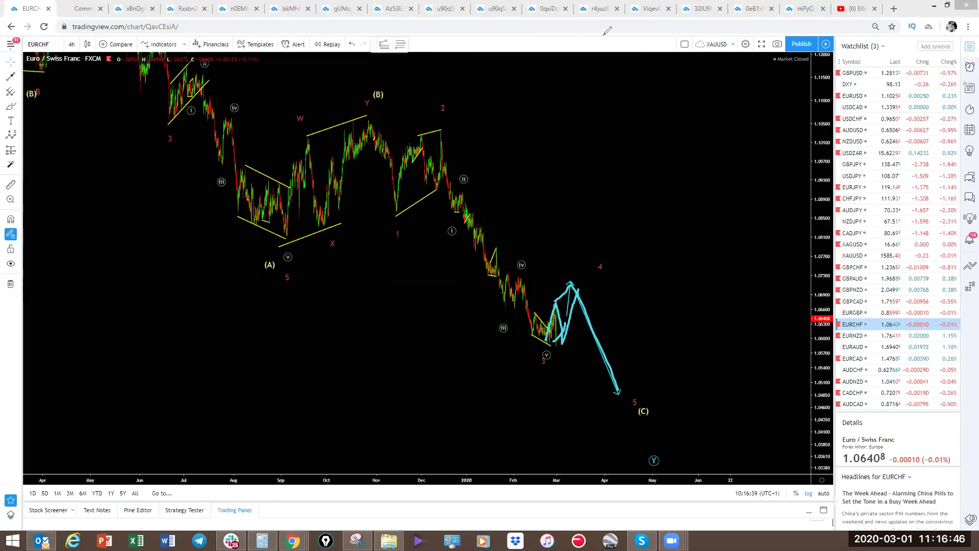
pyautogui.hotkey('ctrl', 'shift', '7')
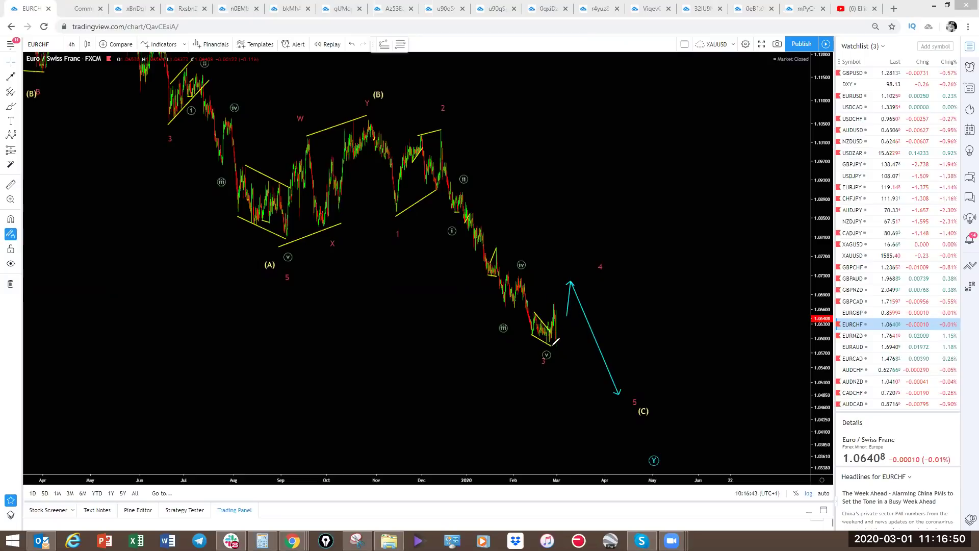
# - Outline a rising corrective channel for EURCHF's wave 4, project the decline to about 1.05, and clear the sketch
pyautogui.moveTo(551, 347)
pyautogui.mouseDown()
pyautogui.moveTo(581, 296)
pyautogui.moveTo(537, 322)
pyautogui.mouseUp()
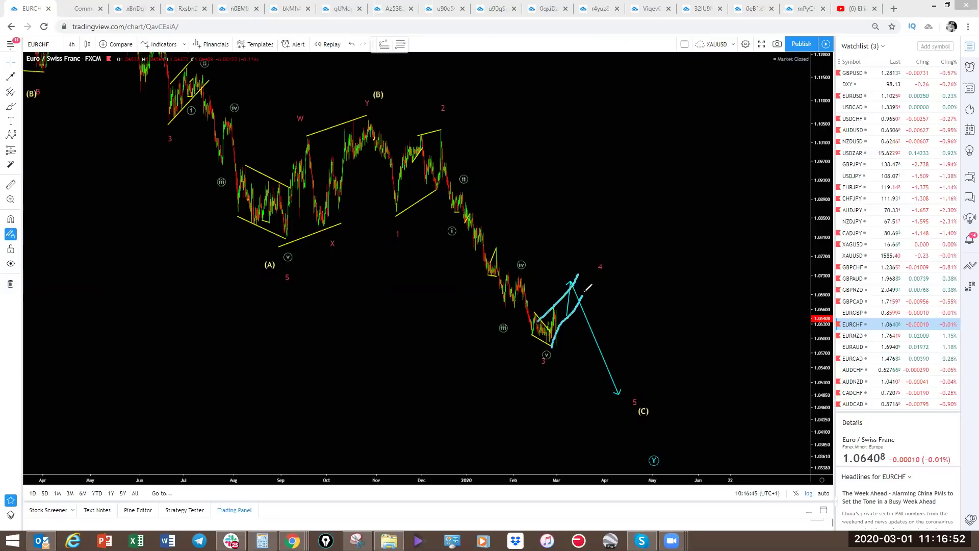
pyautogui.moveTo(583, 276); pyautogui.dragTo(618, 388)
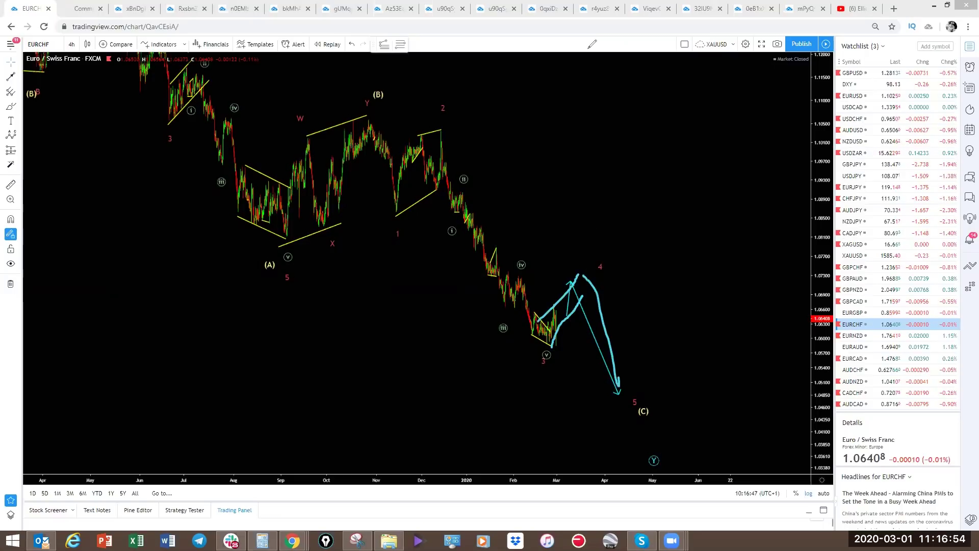
pyautogui.hotkey('ctrl', 'shift', '7')
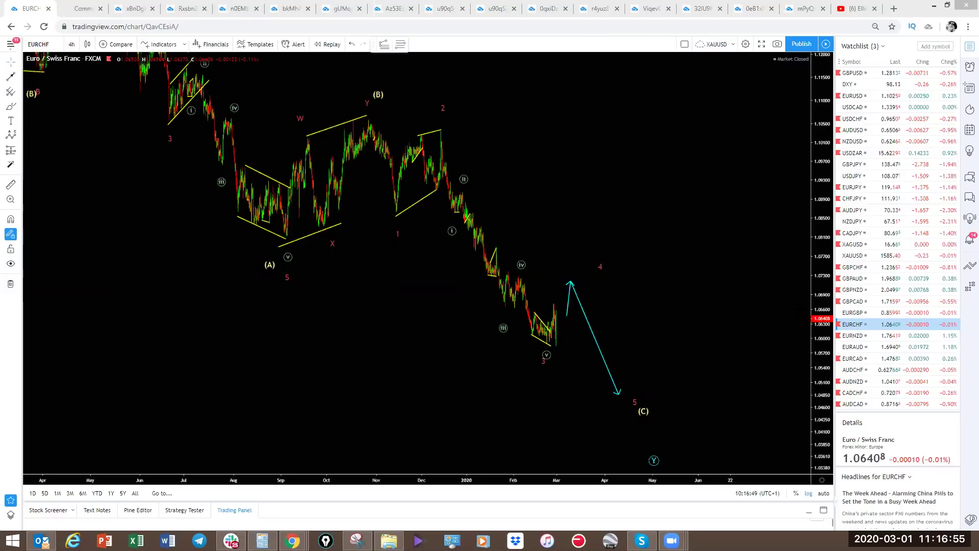
# - Load the EURNZD chart, sketch a pullback to about 1.75 and a rally to a line at about 1.81, and clear the sketch
pyautogui.click(852, 336)
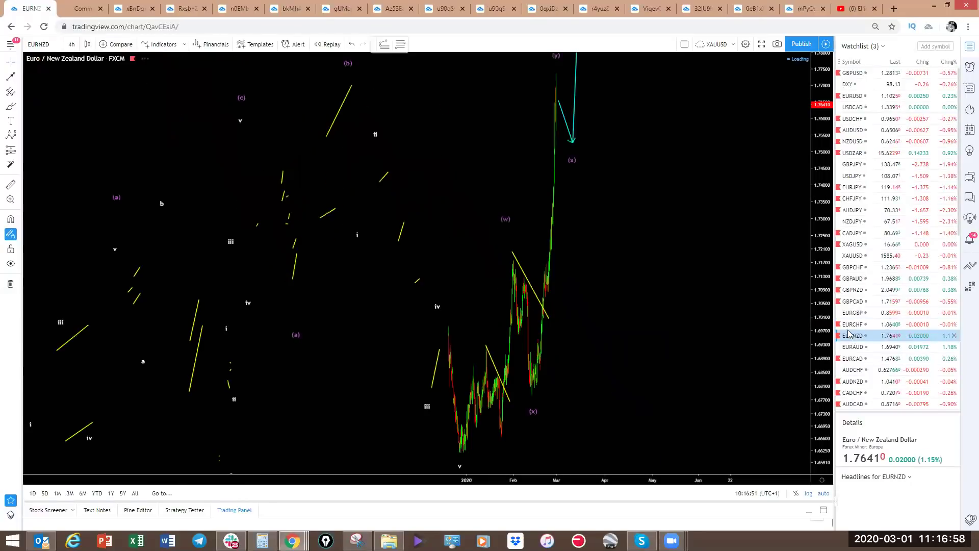
pyautogui.moveTo(716, 226); pyautogui.dragTo(698, 328)
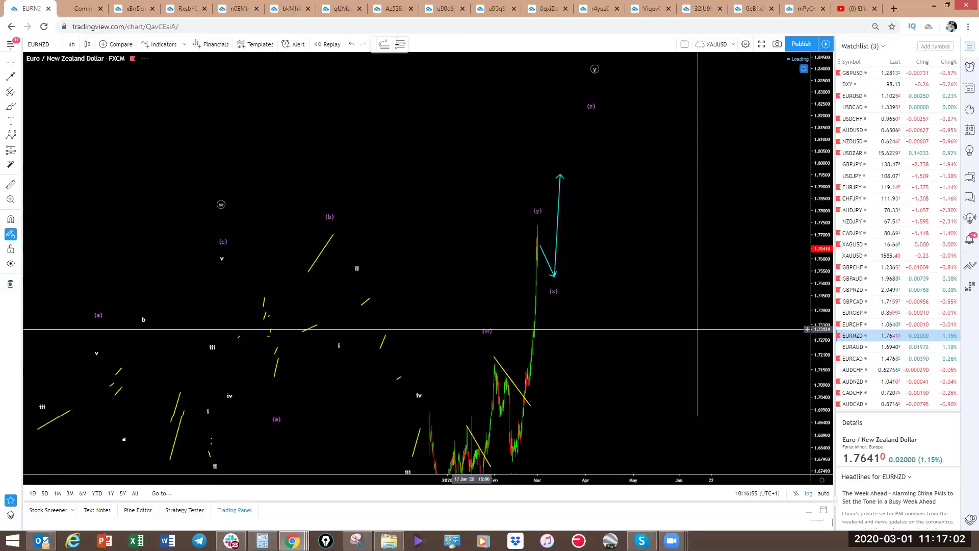
pyautogui.moveTo(565, 277); pyautogui.dragTo(554, 268)
pyautogui.moveTo(536, 220)
pyautogui.mouseDown()
pyautogui.moveTo(558, 246)
pyautogui.moveTo(558, 277)
pyautogui.moveTo(569, 152)
pyautogui.moveTo(547, 132)
pyautogui.mouseUp()
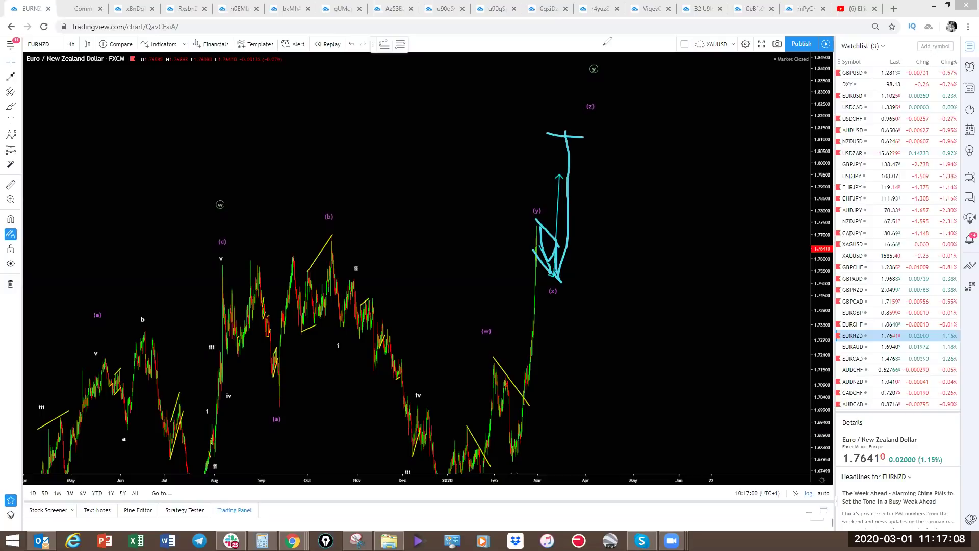
pyautogui.hotkey('ctrl', 'shift', '7')
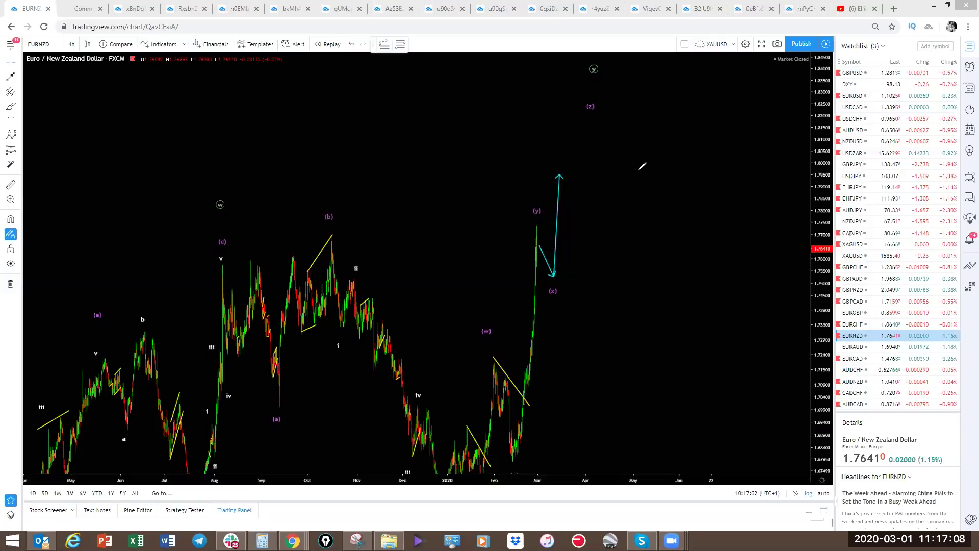
# - Load the EURAUD chart, sketch a brief consolidation, a rally to about 1.75 and a fall to about 1.62, and clear the sketch
pyautogui.click(851, 348)
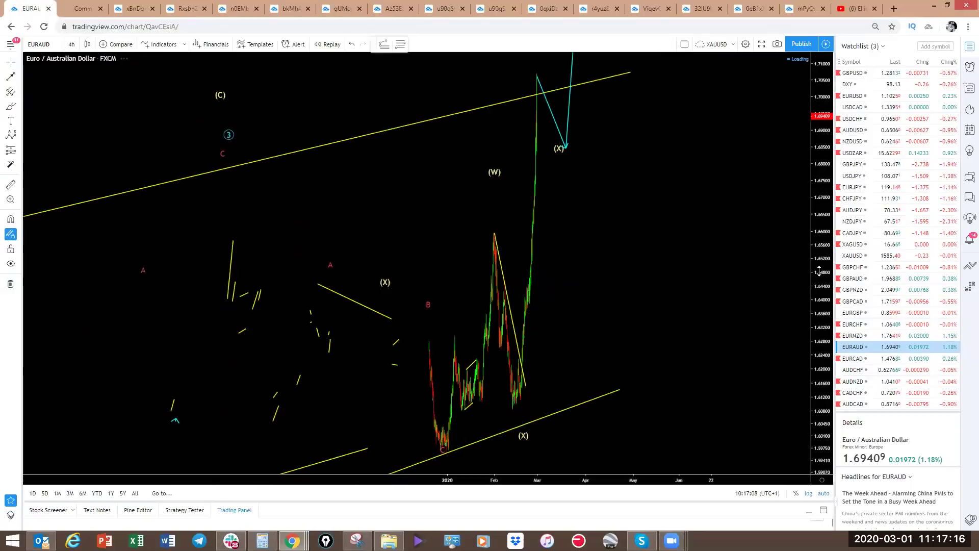
pyautogui.moveTo(820, 200); pyautogui.dragTo(819, 310)
pyautogui.moveTo(819, 203); pyautogui.dragTo(816, 305)
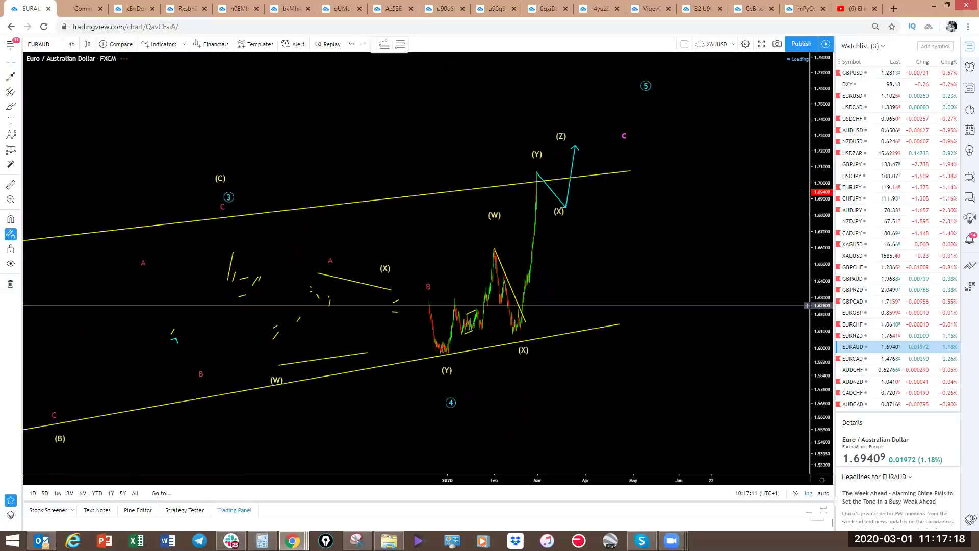
pyautogui.moveTo(560, 196)
pyautogui.mouseDown()
pyautogui.moveTo(540, 178)
pyautogui.moveTo(561, 206)
pyautogui.moveTo(587, 109)
pyautogui.mouseUp()
pyautogui.moveTo(568, 178)
pyautogui.mouseDown()
pyautogui.moveTo(582, 105)
pyautogui.moveTo(615, 315)
pyautogui.mouseUp()
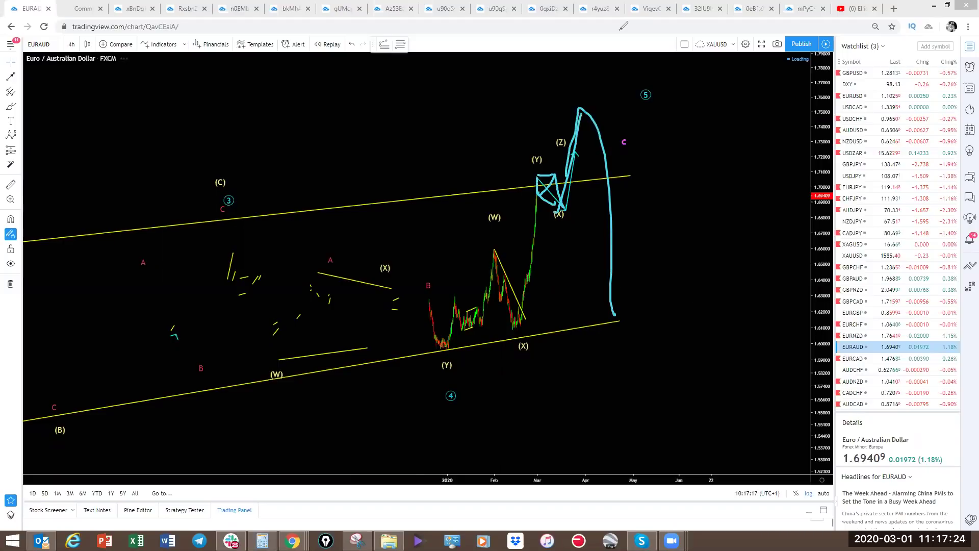
pyautogui.press('Escape')
pyautogui.scroll(-5, 313, 166)
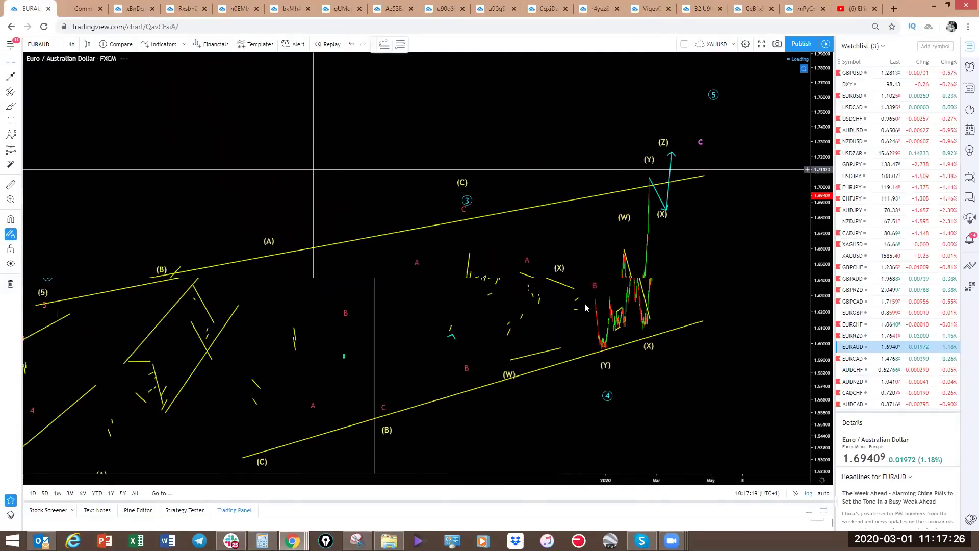
pyautogui.moveTo(818, 233); pyautogui.dragTo(819, 332)
pyautogui.moveTo(713, 398); pyautogui.dragTo(681, 387)
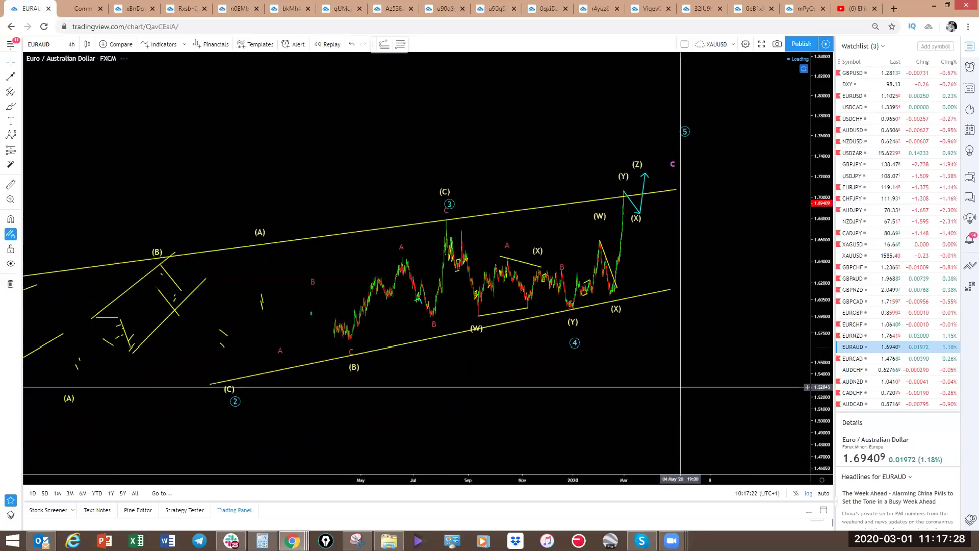
# - Load EURCAD with drawings hidden, trace the February rally from about 1.43 into a sideways range near 1.48, and clear the sketch
pyautogui.click(860, 359)
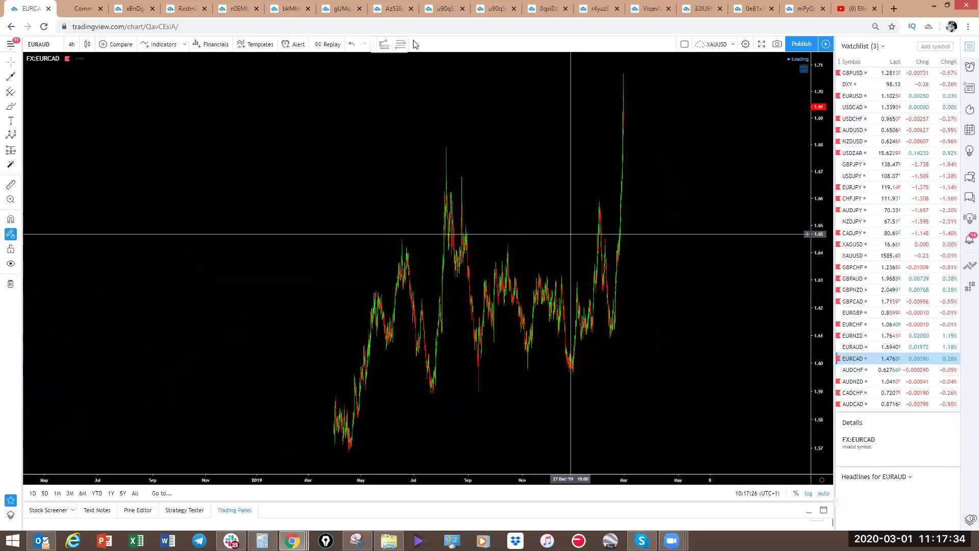
pyautogui.click(11, 263)
pyautogui.moveTo(819, 209); pyautogui.dragTo(819, 473)
pyautogui.moveTo(687, 266); pyautogui.dragTo(692, 331)
pyautogui.scroll(6, 708, 327)
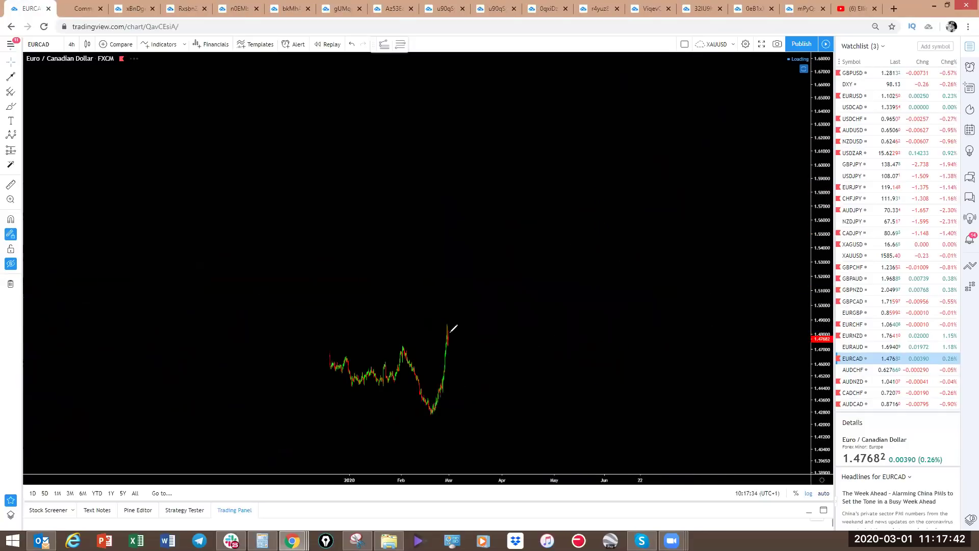
pyautogui.moveTo(450, 324)
pyautogui.mouseDown()
pyautogui.moveTo(460, 337)
pyautogui.moveTo(479, 272)
pyautogui.mouseUp()
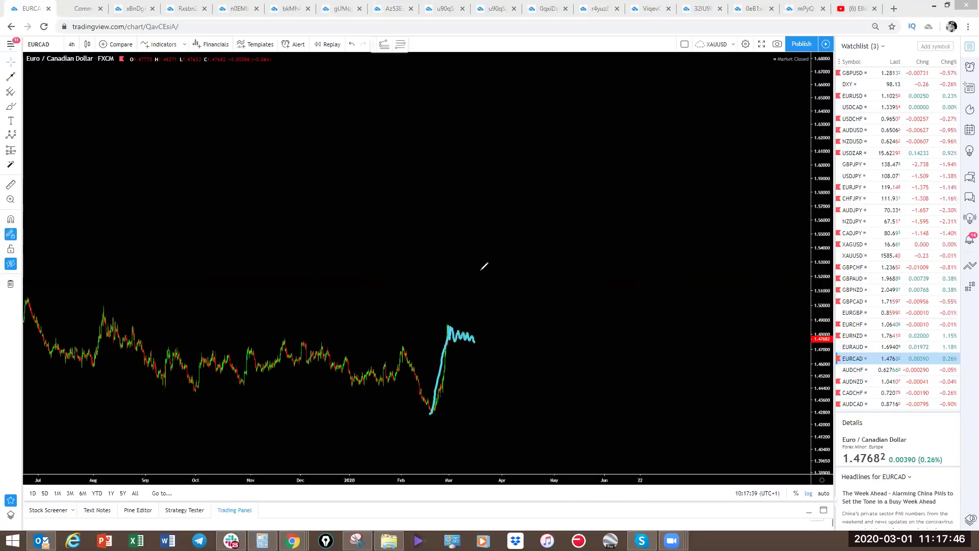
pyautogui.hotkey('ctrl', 'shift', '7')
# - Outline a flat EURCAD consolidation between about 1.475 and 1.49, project a breakout to about 1.535, and clear the sketch
pyautogui.moveTo(443, 343)
pyautogui.mouseDown()
pyautogui.moveTo(477, 338)
pyautogui.moveTo(448, 323)
pyautogui.moveTo(470, 342)
pyautogui.mouseUp()
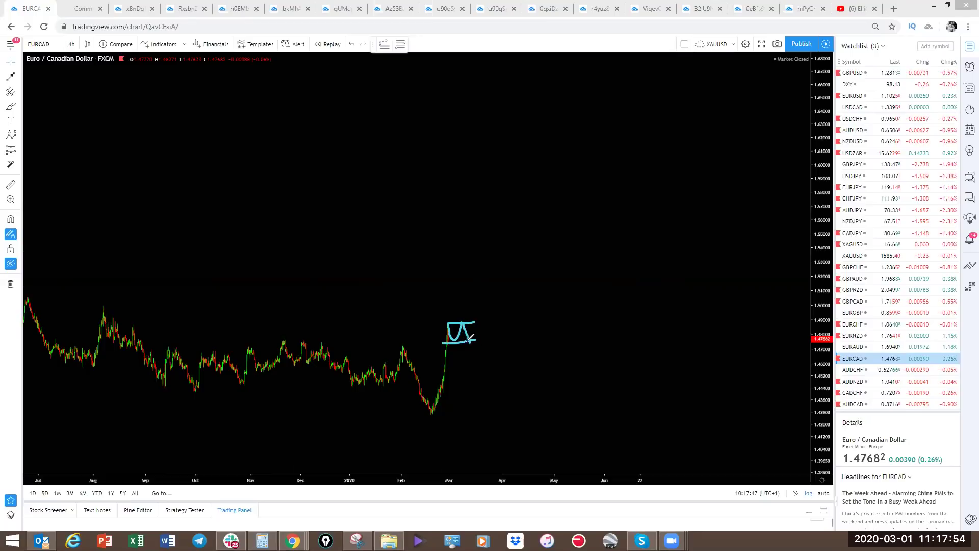
pyautogui.moveTo(471, 342); pyautogui.dragTo(490, 255)
pyautogui.press('Escape')
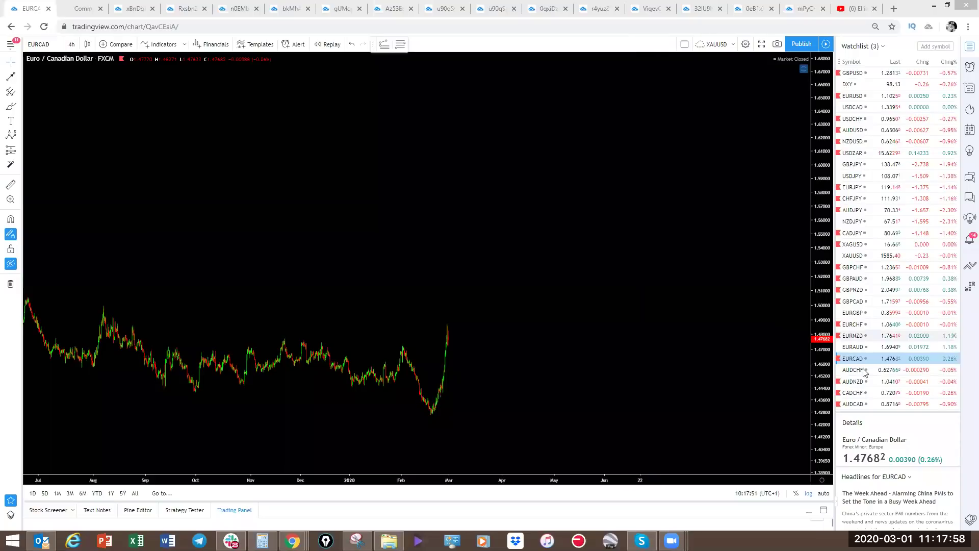
# - Open AUDCHF briefly, switch to AUDNZD, sketch a stepped decline to about 1.0315, and clear the sketch
pyautogui.click(696, 246)
pyautogui.scroll(-5, 901, 311)
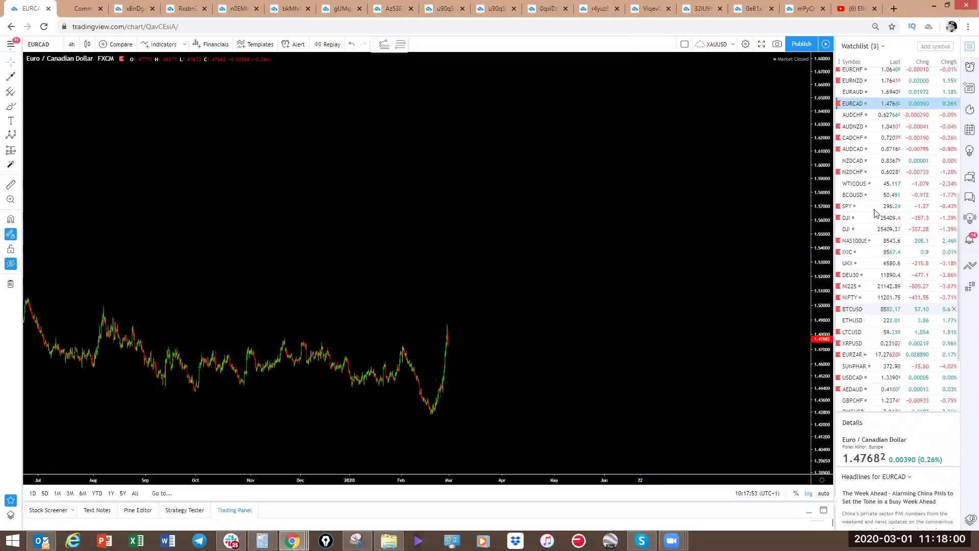
pyautogui.click(861, 115)
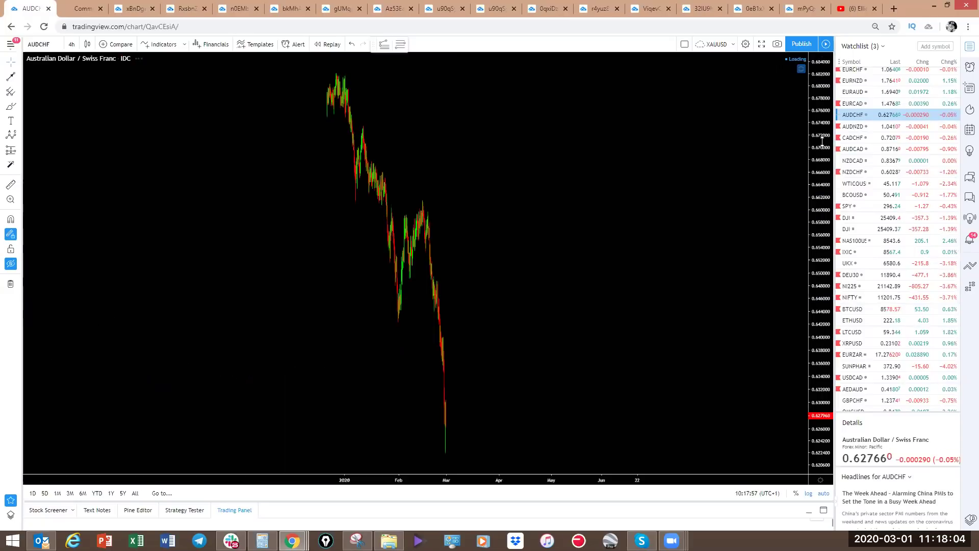
pyautogui.click(852, 128)
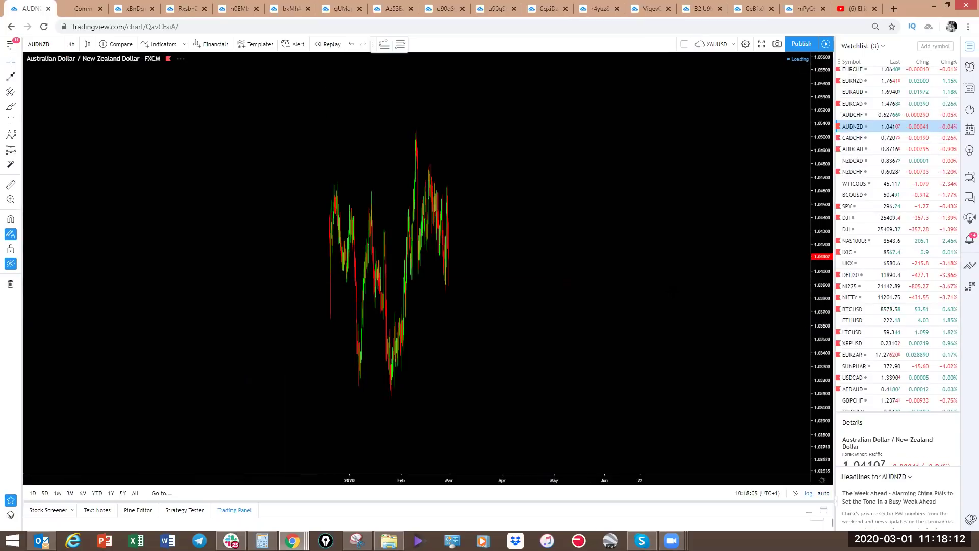
pyautogui.scroll(8, 671, 292)
pyautogui.moveTo(295, 327); pyautogui.dragTo(679, 326)
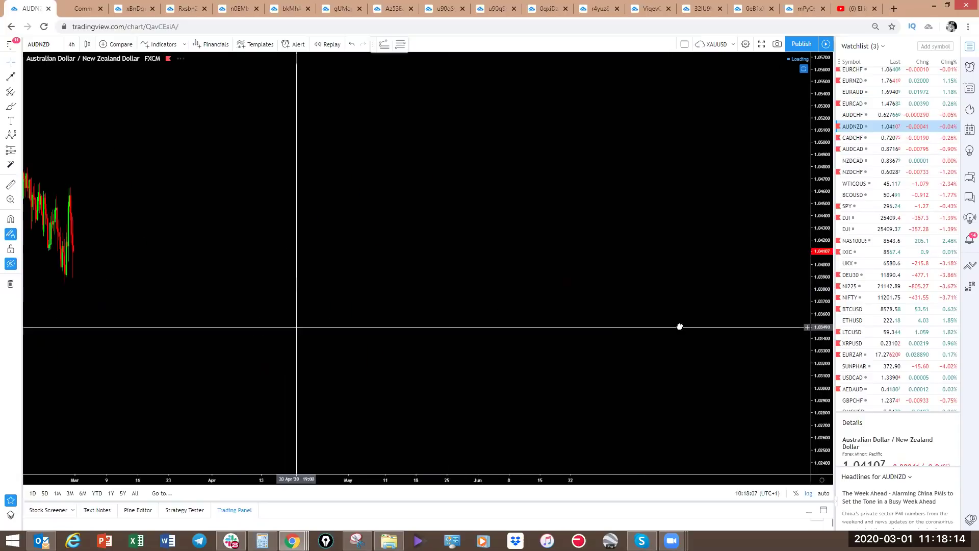
pyautogui.scroll(3, 608, 313)
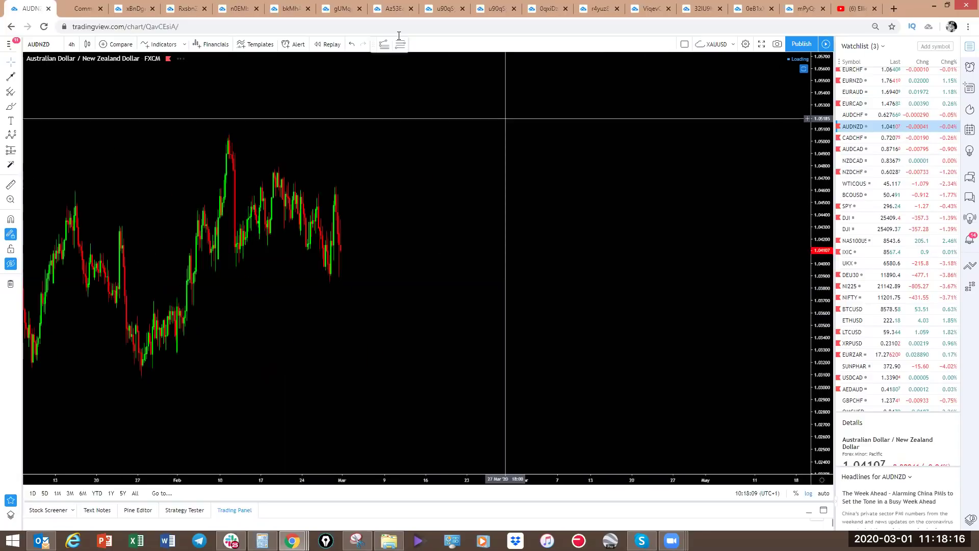
pyautogui.moveTo(340, 255)
pyautogui.mouseDown()
pyautogui.moveTo(352, 291)
pyautogui.moveTo(362, 280)
pyautogui.moveTo(376, 368)
pyautogui.mouseUp()
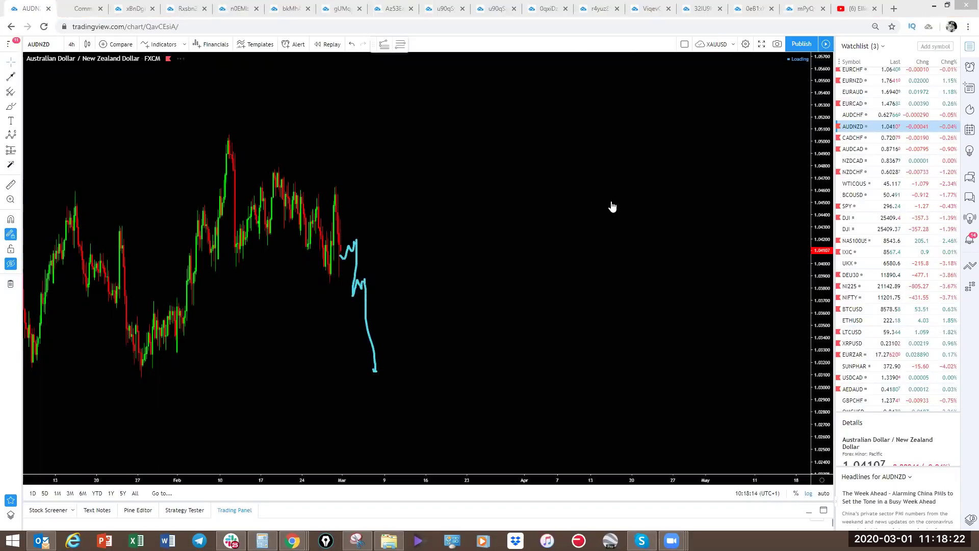
pyautogui.press('Escape')
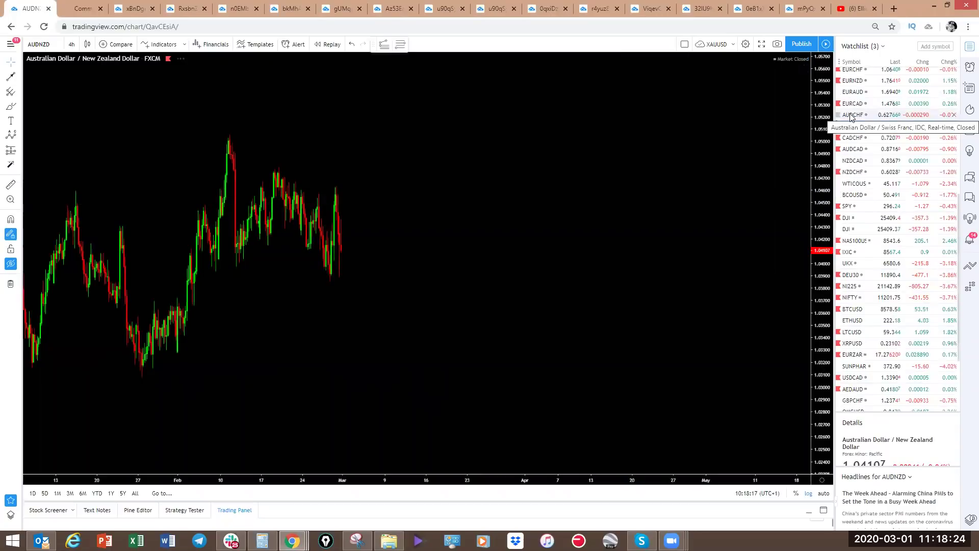
# - Load AUDCHF, sketch a correction up to about 0.636 followed by a drop below 0.62, and show the saved drawings
pyautogui.click(850, 117)
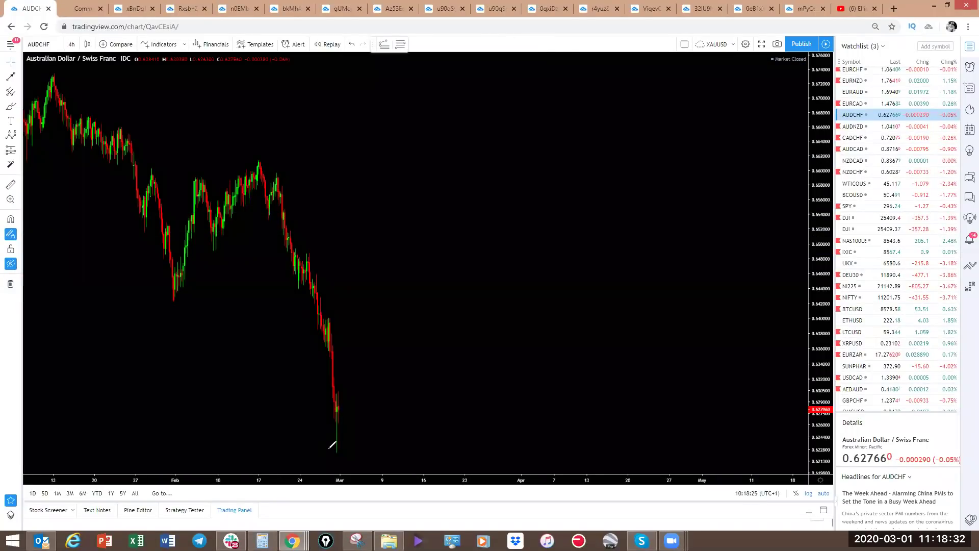
pyautogui.moveTo(335, 449)
pyautogui.mouseDown()
pyautogui.moveTo(398, 356)
pyautogui.moveTo(441, 492)
pyautogui.mouseUp()
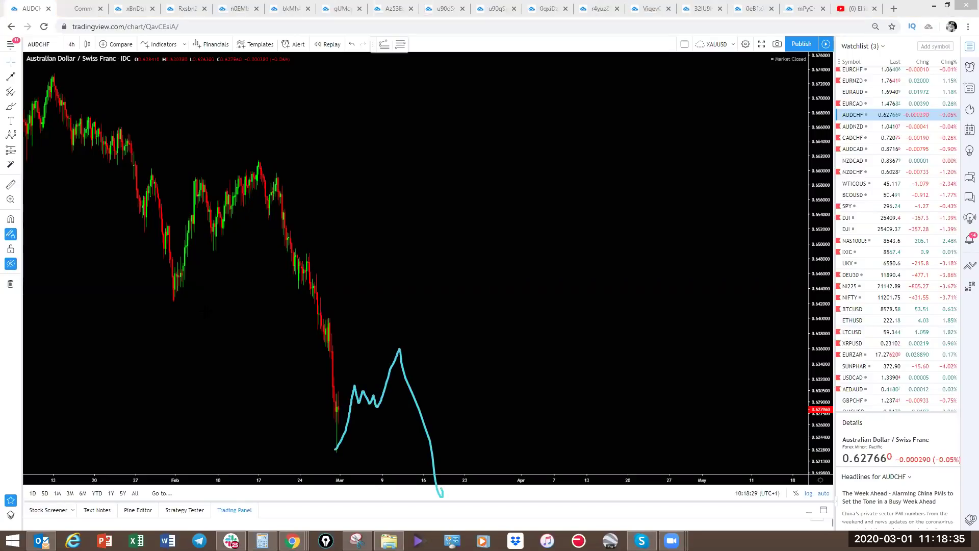
pyautogui.click(10, 263)
pyautogui.moveTo(598, 182); pyautogui.dragTo(607, 182)
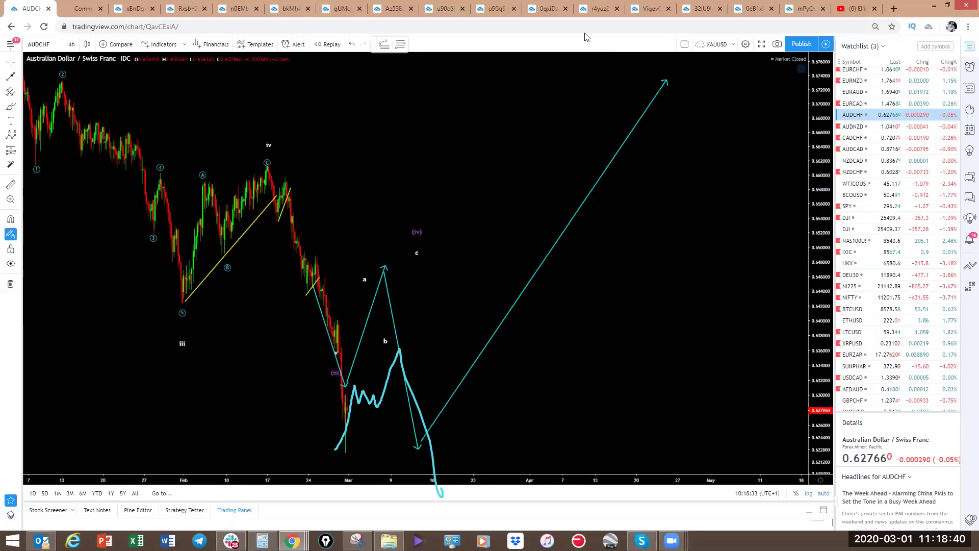
# - Redraw AUDCHF's last arrows down to about 0.62 and up to about 0.65, and stack labels (v) and Y beneath circled c
pyautogui.moveTo(478, 280); pyautogui.dragTo(525, 280)
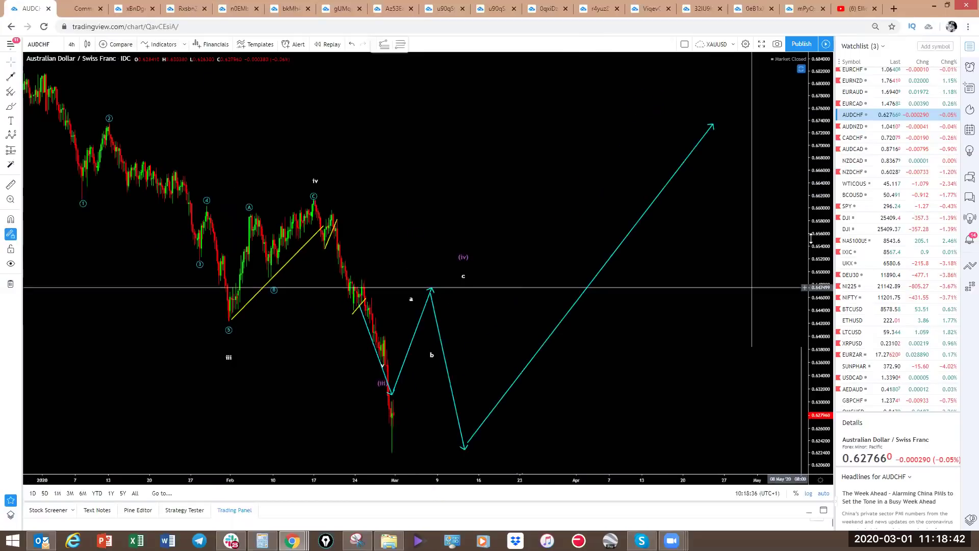
pyautogui.moveTo(651, 282); pyautogui.dragTo(632, 239)
pyautogui.moveTo(691, 98); pyautogui.dragTo(486, 304)
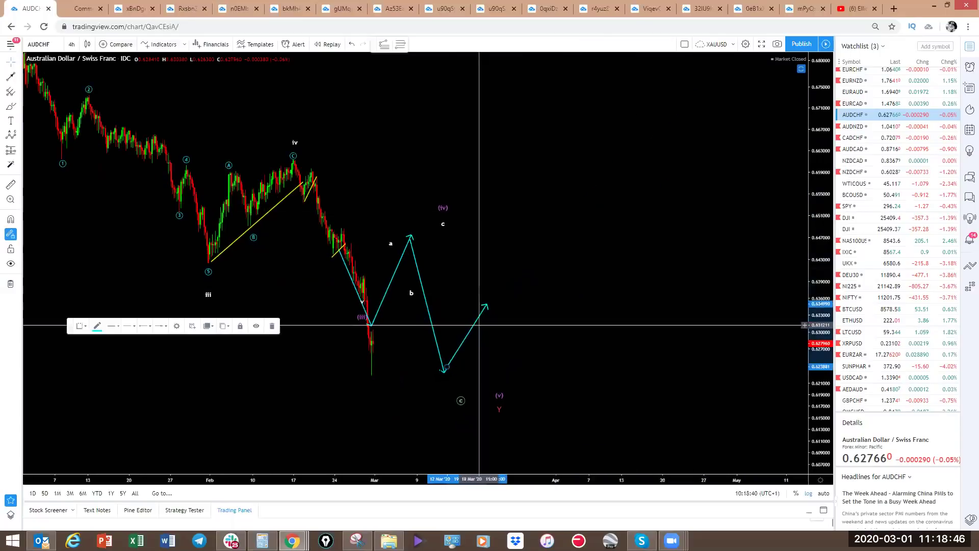
pyautogui.moveTo(442, 373); pyautogui.dragTo(481, 367)
pyautogui.moveTo(506, 329); pyautogui.dragTo(548, 219)
pyautogui.moveTo(500, 393)
pyautogui.mouseDown()
pyautogui.moveTo(467, 410)
pyautogui.moveTo(466, 438)
pyautogui.mouseUp()
pyautogui.click(561, 374)
pyautogui.click(683, 376)
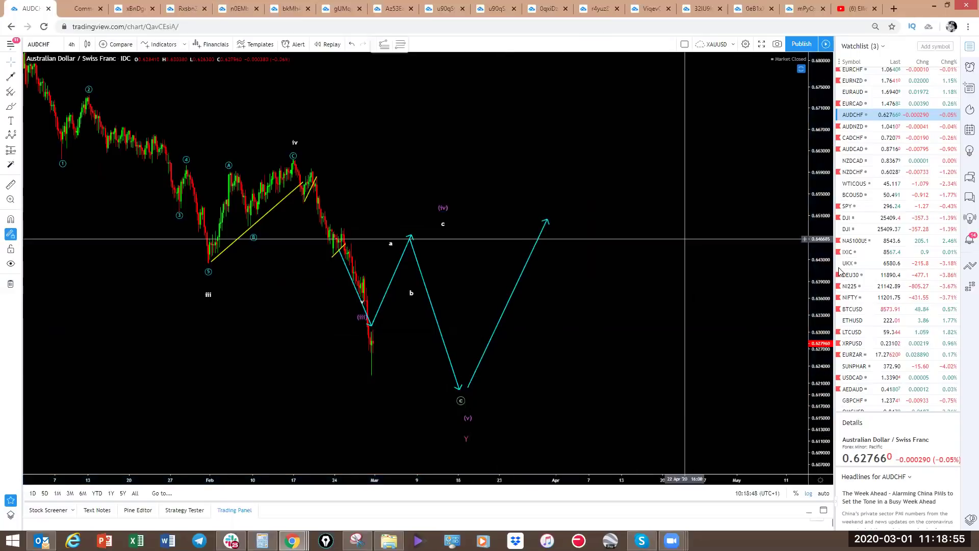
# - Load CADCHF from the watchlist and hide its saved drawings to leave the bare four-hour candles
pyautogui.click(857, 141)
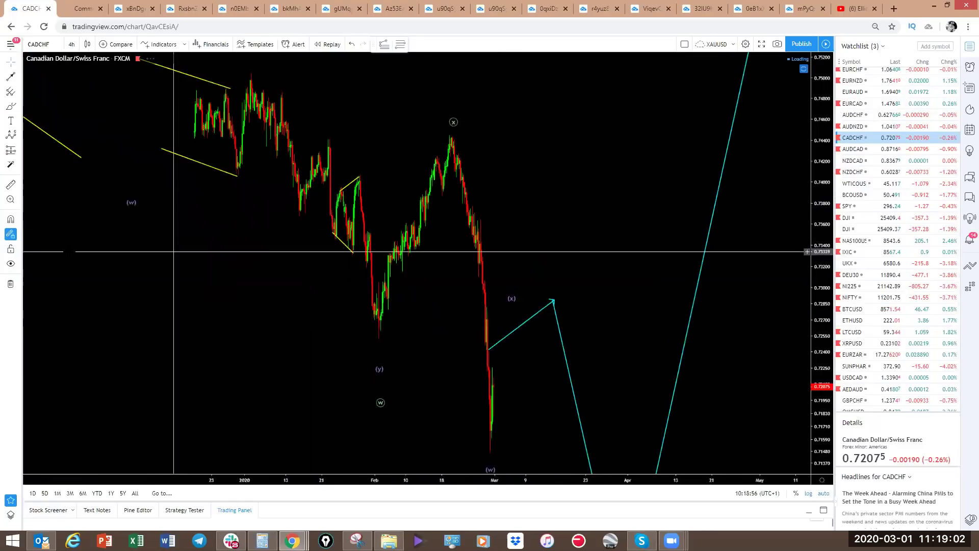
pyautogui.click(10, 263)
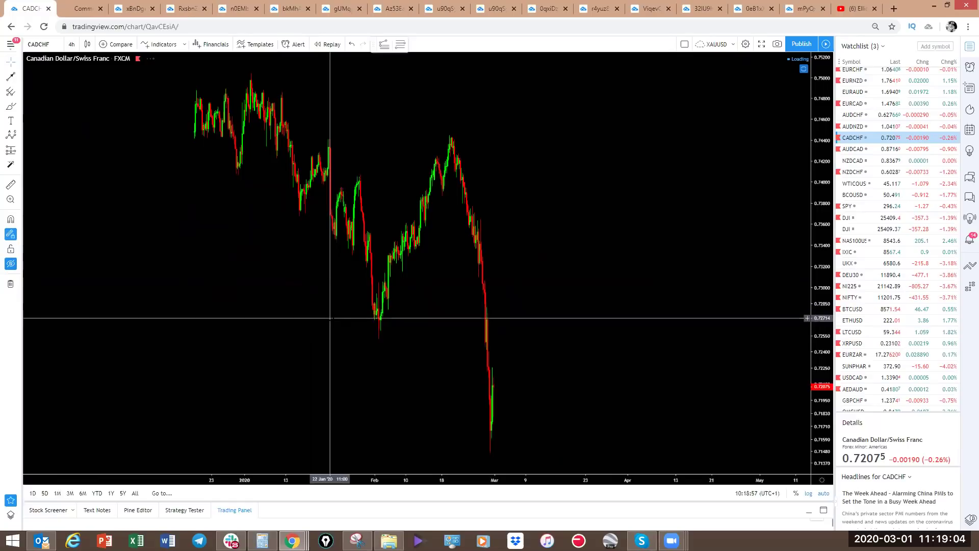
pyautogui.scroll(-5, 333, 317)
pyautogui.moveTo(818, 291); pyautogui.dragTo(814, 419)
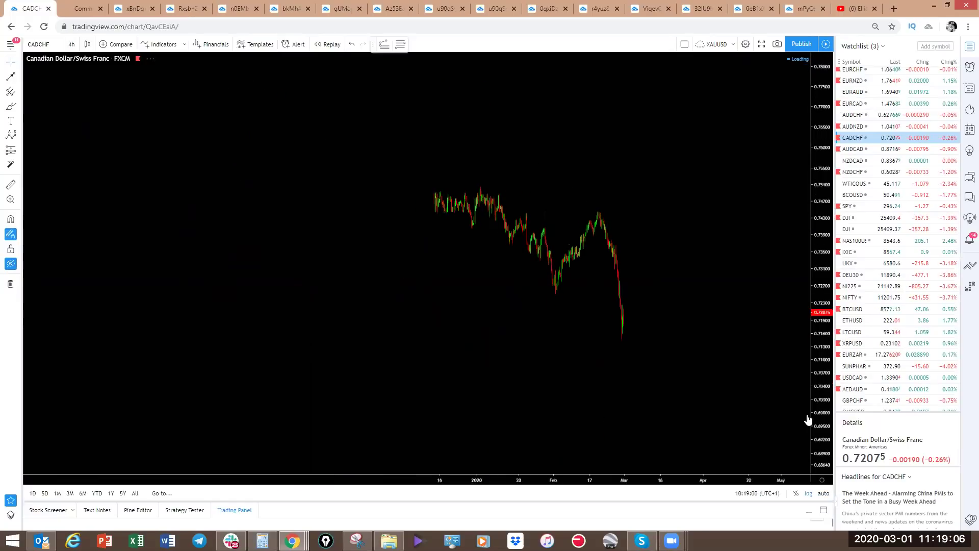
# - Sketch a short CADCHF consolidation near 0.72 followed by a drop to about 0.707, mark its lower boundary, and clear the sketch
pyautogui.click(405, 44)
pyautogui.moveTo(620, 319)
pyautogui.mouseDown()
pyautogui.moveTo(637, 309)
pyautogui.moveTo(648, 367)
pyautogui.mouseUp()
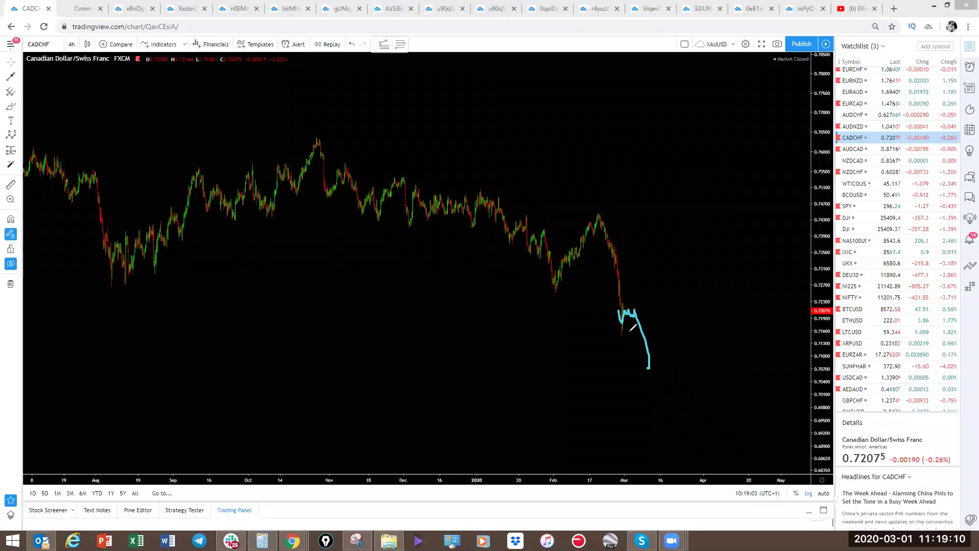
pyautogui.moveTo(605, 332); pyautogui.dragTo(644, 330)
pyautogui.hotkey('ctrl', 'shift', '7')
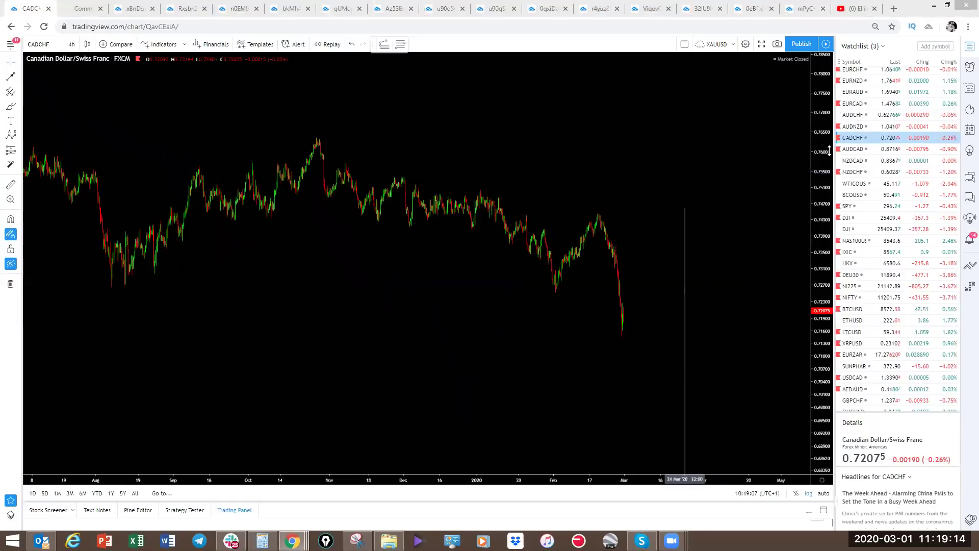
pyautogui.rightClick(684, 174)
# - Load AUDCAD and outline the late-February consolidation with a rising upper line and a flat base near 0.872
pyautogui.click(848, 151)
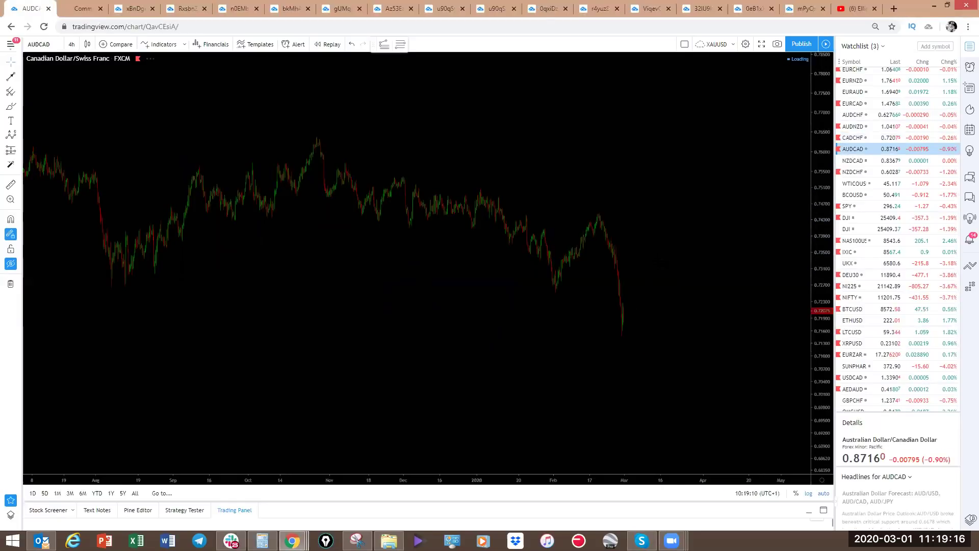
pyautogui.moveTo(817, 206); pyautogui.dragTo(806, 356)
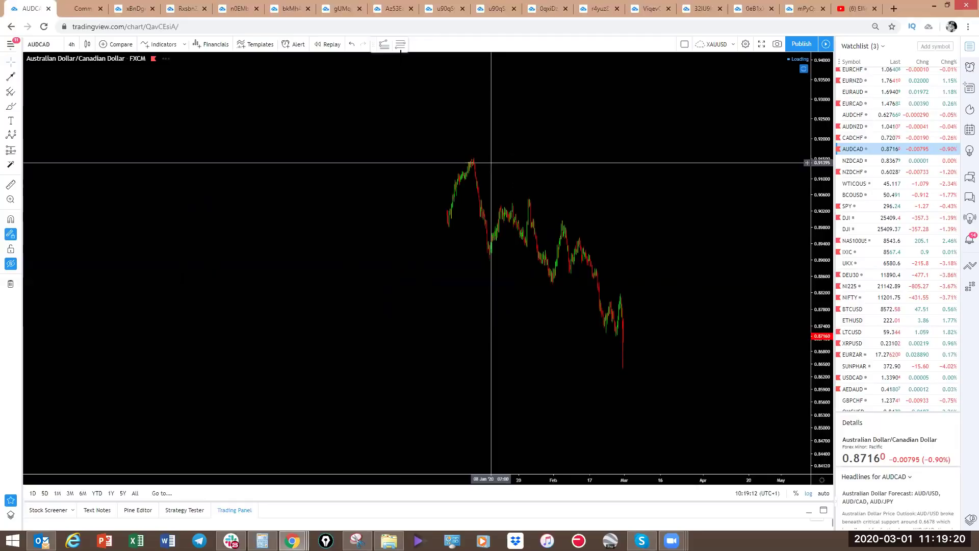
pyautogui.moveTo(606, 308); pyautogui.dragTo(618, 295)
pyautogui.moveTo(602, 334); pyautogui.dragTo(622, 332)
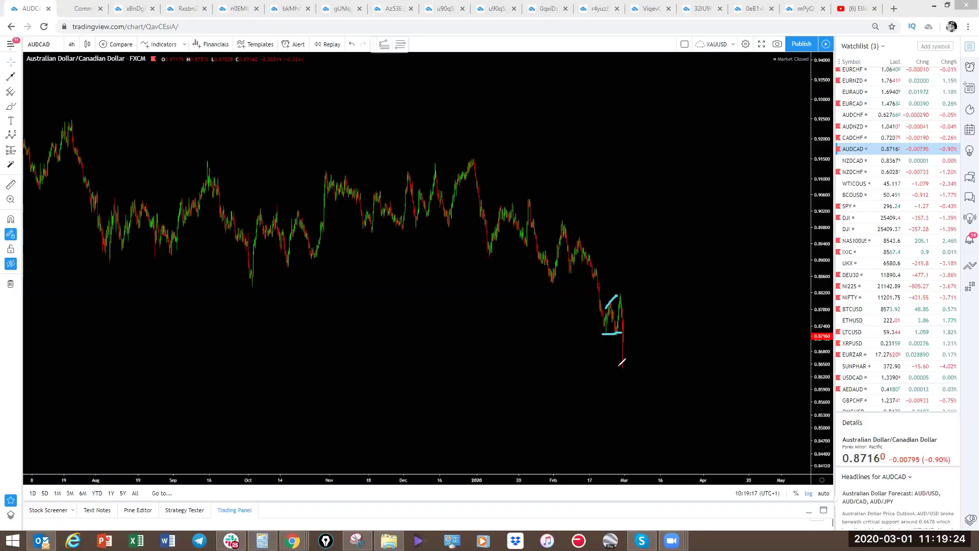
# - Sketch a zigzag AUDCAD decline to about 0.858 and enclose it between two downward-sloping boundary lines
pyautogui.scroll(5, 627, 359)
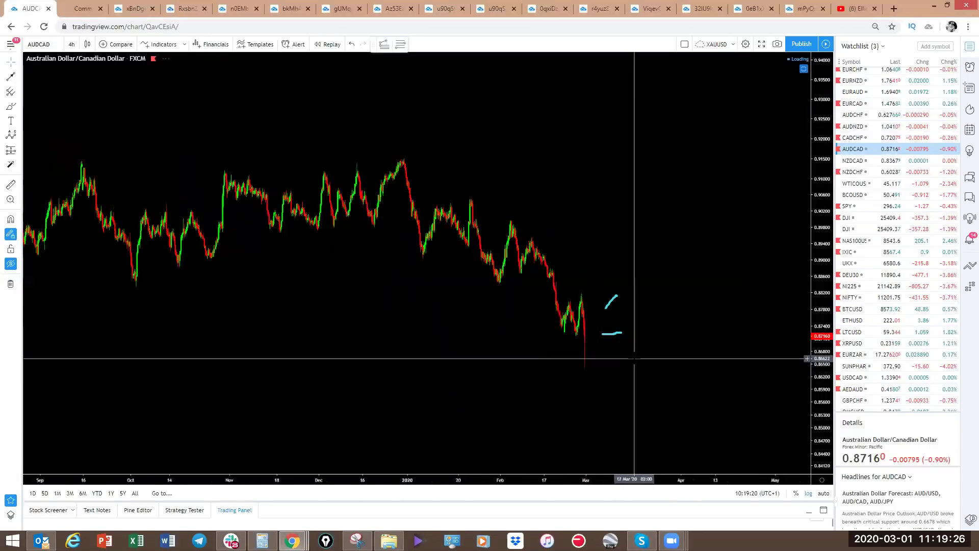
pyautogui.scroll(3, 519, 363)
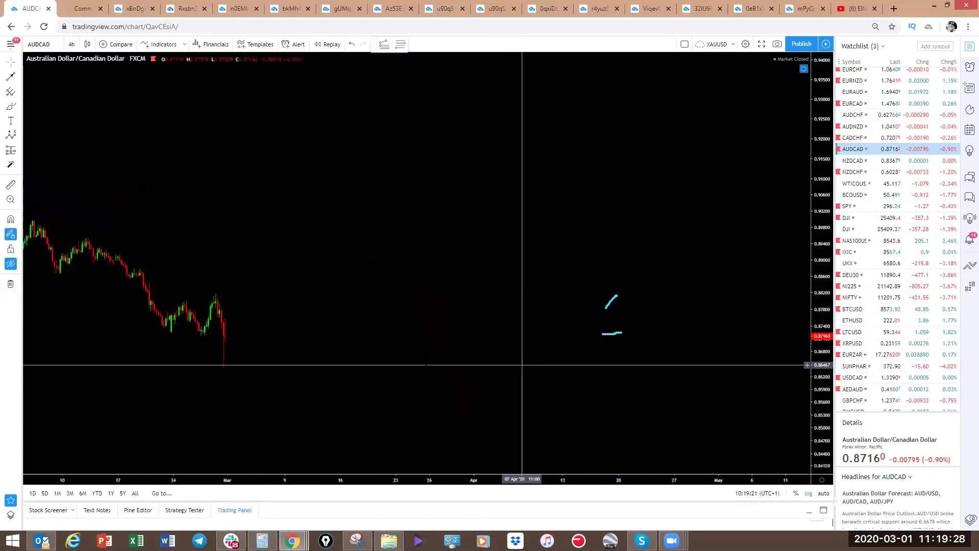
pyautogui.moveTo(277, 362); pyautogui.dragTo(551, 355)
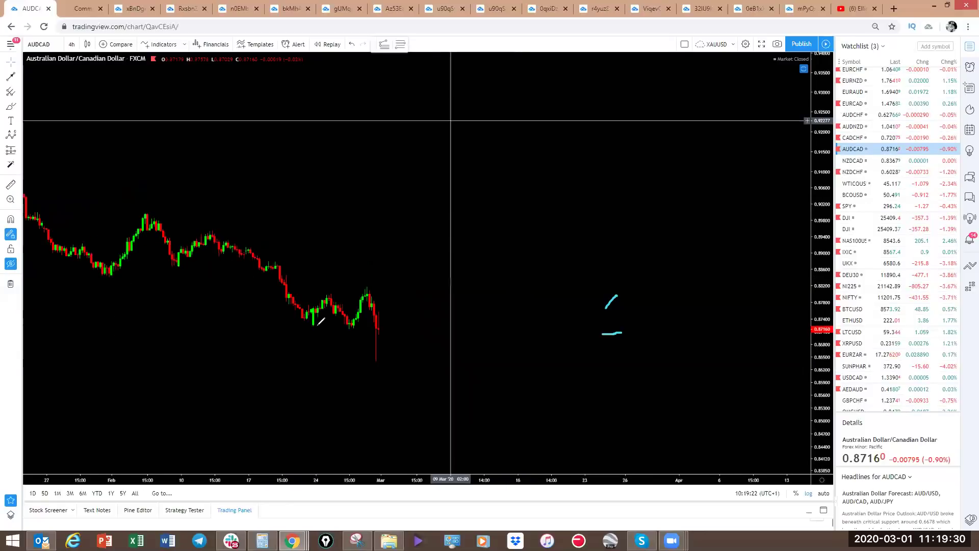
pyautogui.moveTo(315, 326)
pyautogui.mouseDown()
pyautogui.moveTo(363, 356)
pyautogui.moveTo(379, 346)
pyautogui.moveTo(381, 319)
pyautogui.moveTo(414, 325)
pyautogui.moveTo(420, 285)
pyautogui.moveTo(444, 356)
pyautogui.moveTo(454, 321)
pyautogui.moveTo(543, 386)
pyautogui.mouseUp()
pyautogui.moveTo(314, 345)
pyautogui.mouseDown()
pyautogui.moveTo(595, 389)
pyautogui.moveTo(605, 404)
pyautogui.mouseUp()
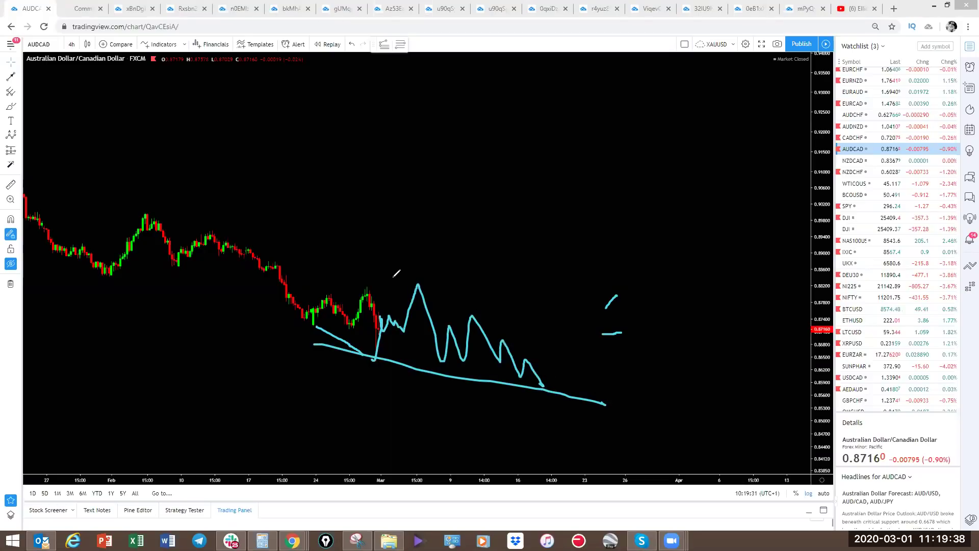
pyautogui.moveTo(382, 278); pyautogui.dragTo(539, 335)
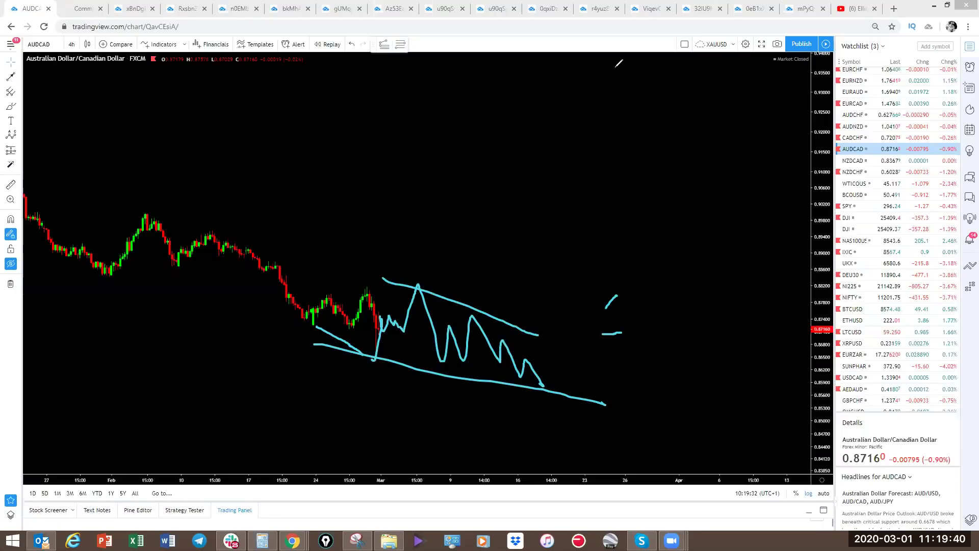
# - Load NZDCAD, outline its late-February rising channel, project a rally from the latest low to about 0.853, and clear the sketch
pyautogui.click(864, 160)
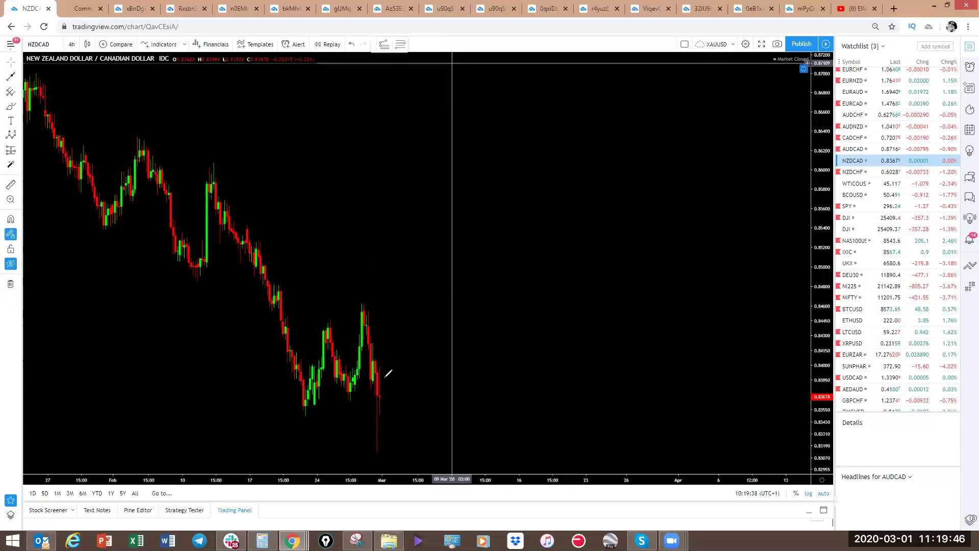
pyautogui.moveTo(365, 305); pyautogui.dragTo(317, 335)
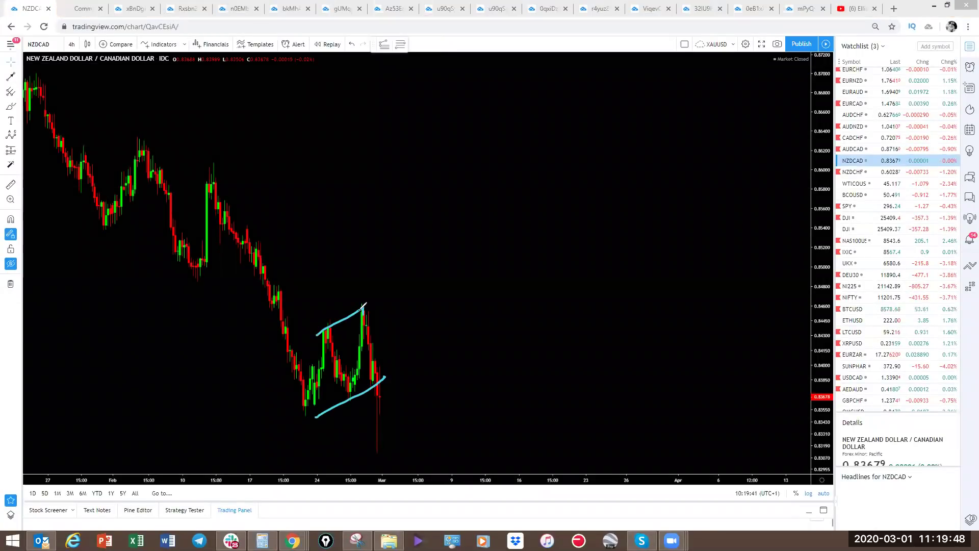
pyautogui.moveTo(379, 451)
pyautogui.mouseDown()
pyautogui.moveTo(399, 384)
pyautogui.moveTo(414, 397)
pyautogui.mouseUp()
pyautogui.moveTo(435, 345)
pyautogui.mouseDown()
pyautogui.moveTo(461, 239)
pyautogui.moveTo(503, 236)
pyautogui.mouseUp()
pyautogui.press('Escape')
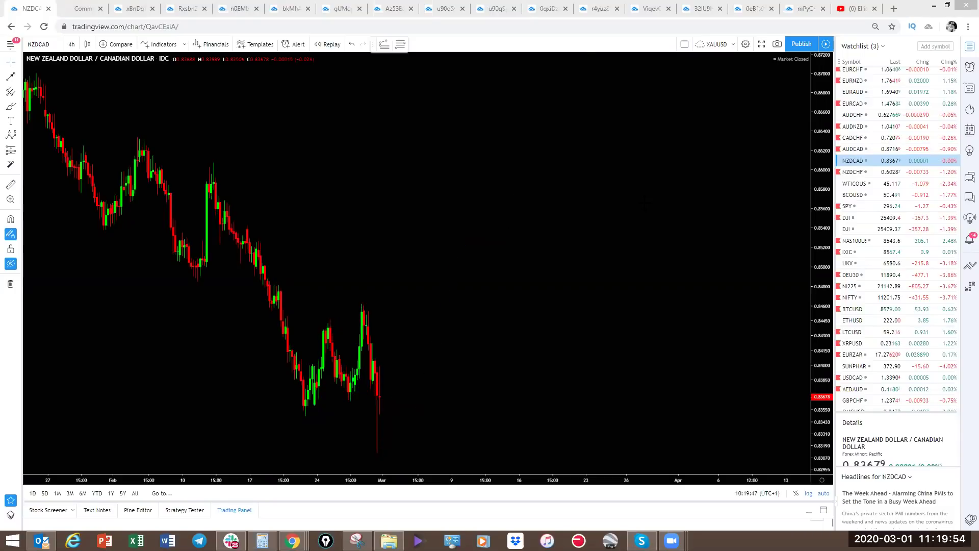
# - Load NZDCHF and sketch a small upward-sloping consolidation channel near 0.603 with a breakdown to about 0.596
pyautogui.click(857, 168)
pyautogui.click(858, 172)
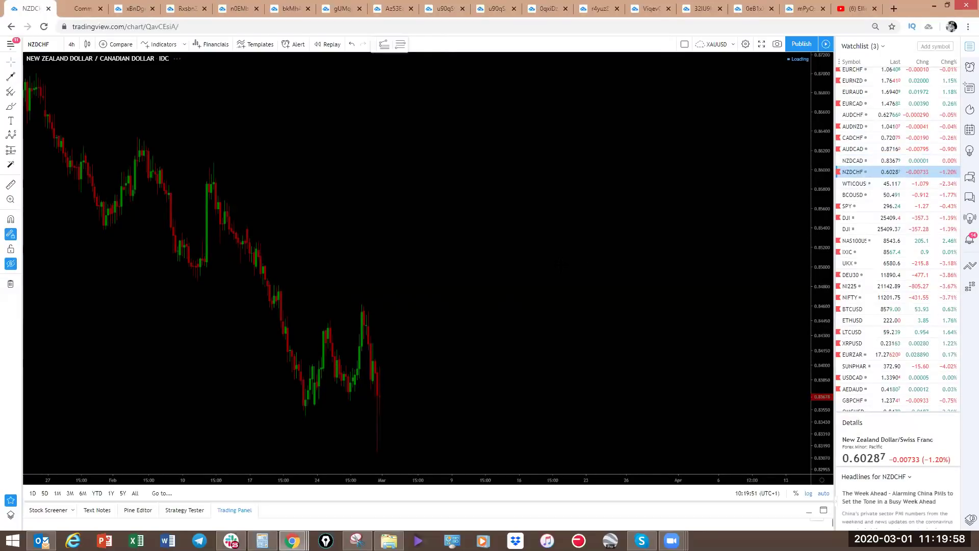
pyautogui.scroll(-5, 540, 273)
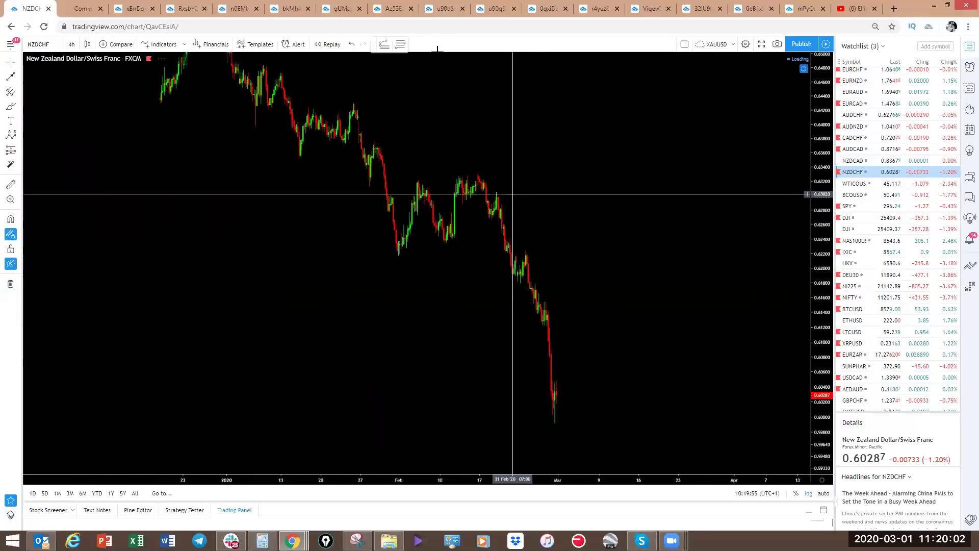
pyautogui.moveTo(554, 403); pyautogui.dragTo(594, 392)
pyautogui.moveTo(528, 393)
pyautogui.mouseDown()
pyautogui.moveTo(574, 372)
pyautogui.moveTo(594, 446)
pyautogui.mouseUp()
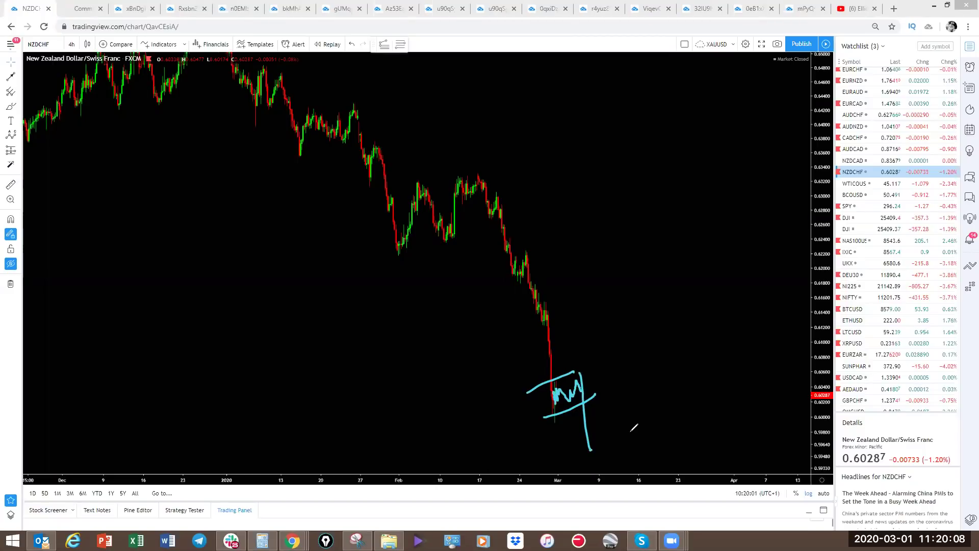